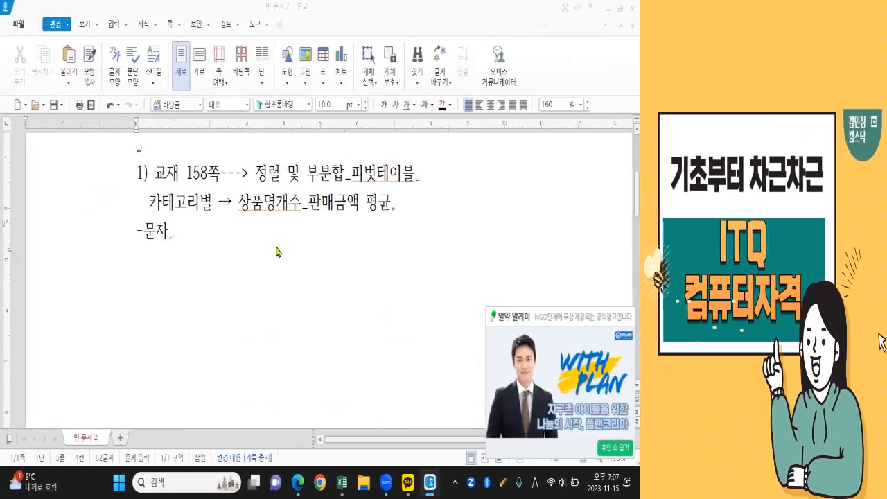
Extend the "-문자" line with a right-arrow symbol from the character map and the text "그룹화[정렬]"
{"action": "key", "text": "ctrl+F10"}
{"action": "left_click", "coordinate": [315, 342]}
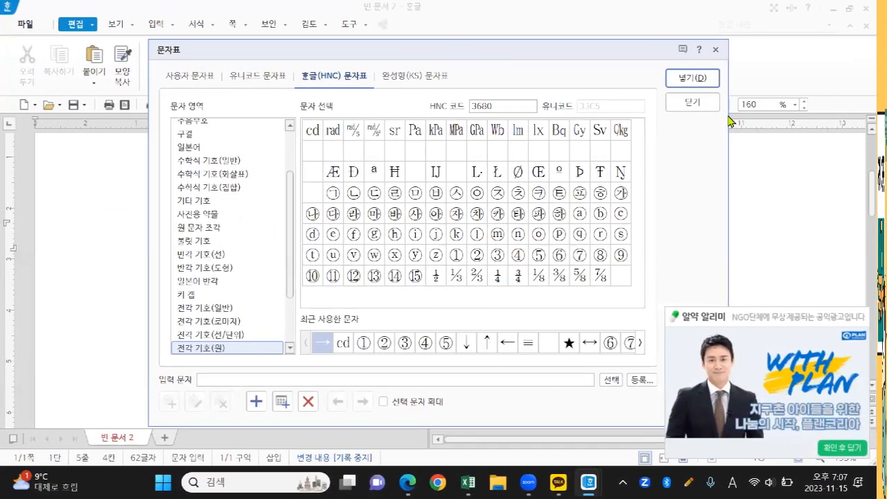
{"action": "left_click", "coordinate": [673, 77]}
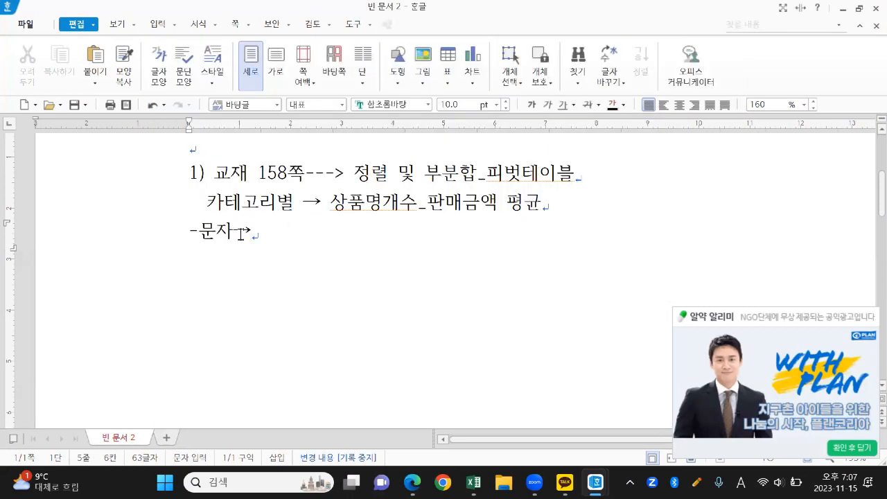
{"action": "left_click_drag", "start_coordinate": [237, 234], "coordinate": [253, 234]}
{"action": "left_click", "coordinate": [313, 245]}
{"action": "type", "text": "그룹화"}
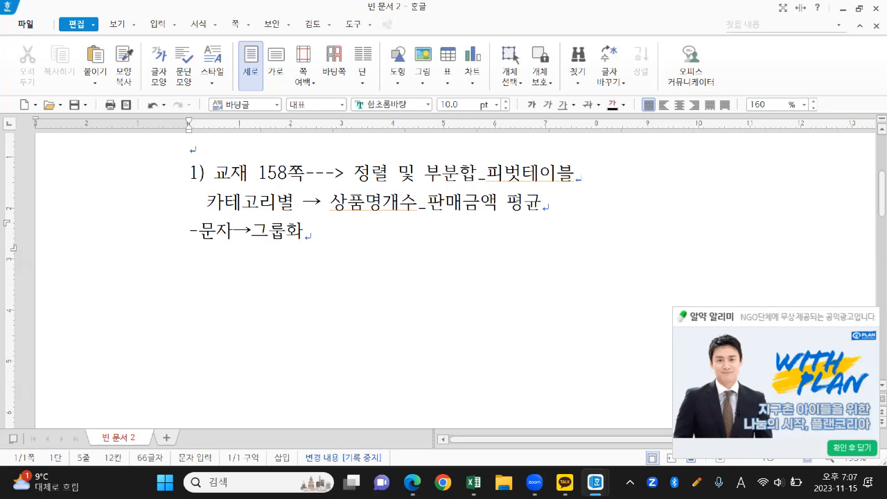
{"action": "type", "text": "[정려ㄹ]"}
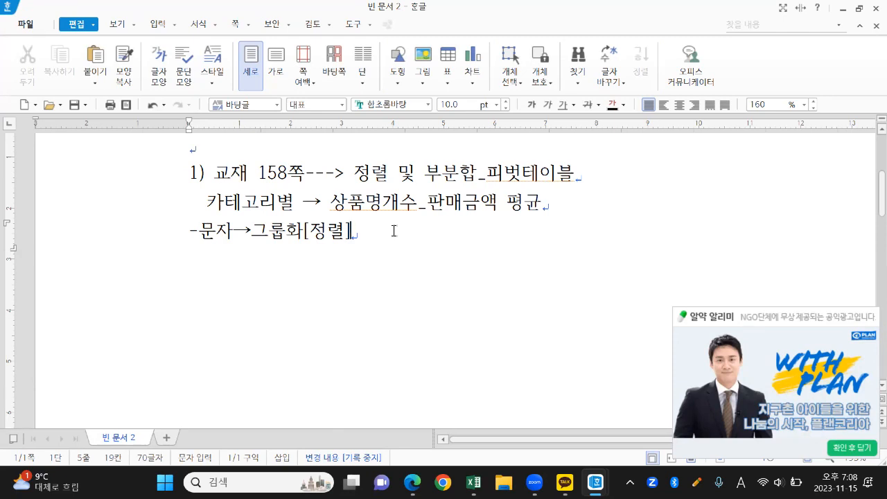
Append "→값(함수" after "그룹화[정렬]" on the "-문자" line
{"action": "key", "text": "ctrl+F10"}
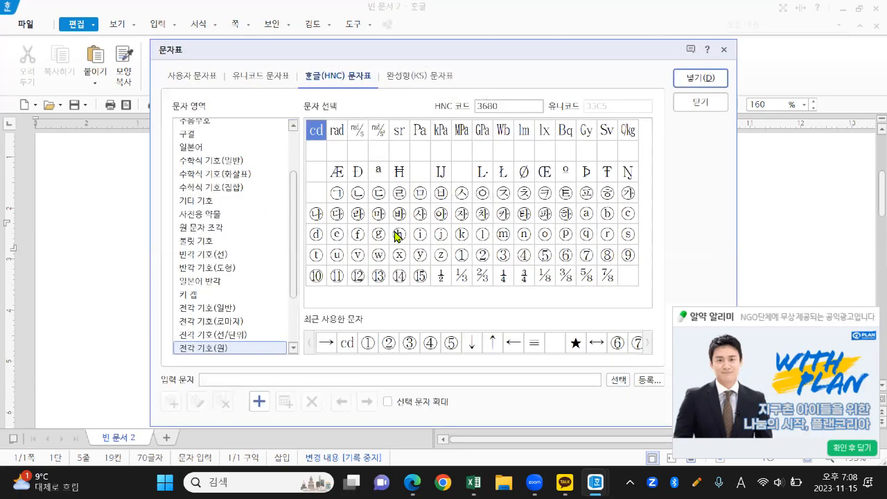
{"action": "key", "text": "Return"}
{"action": "key", "text": "BackSpace"}
{"action": "key", "text": "BackSpace"}
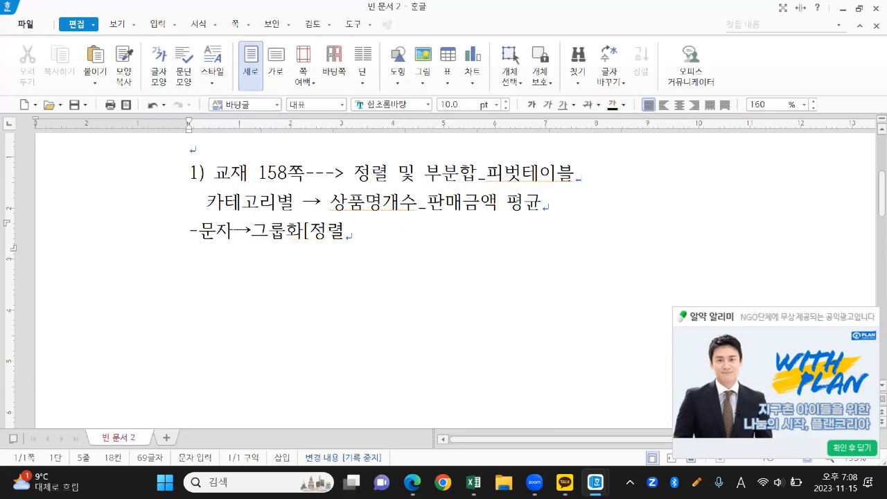
{"action": "type", "text": "]→값(함수"}
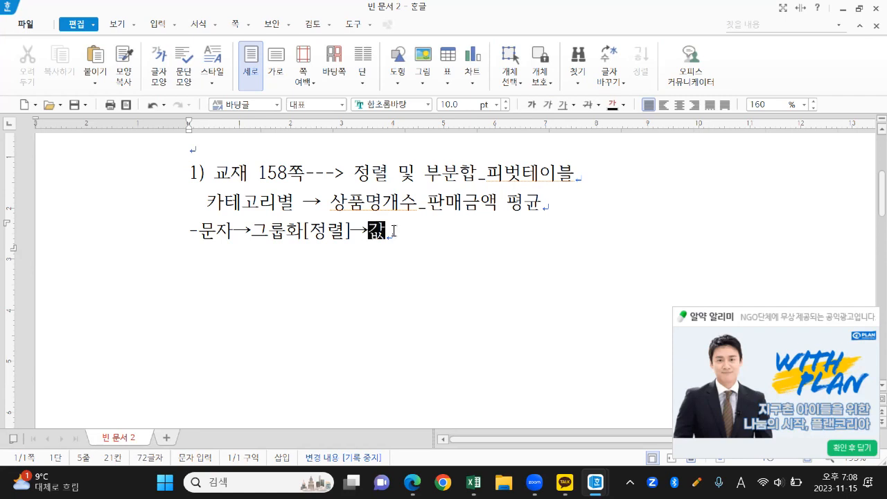
{"action": "type", "text": "_ㄱ"}
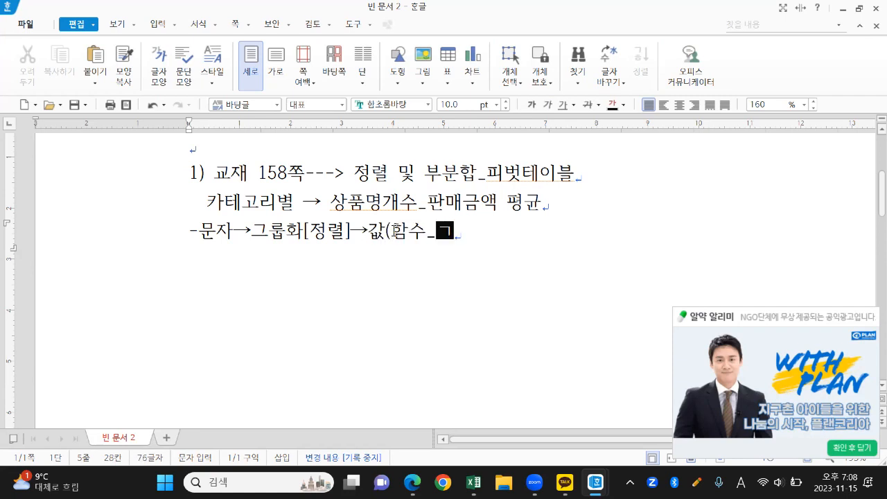
{"action": "type", "text": "계산_연산"}
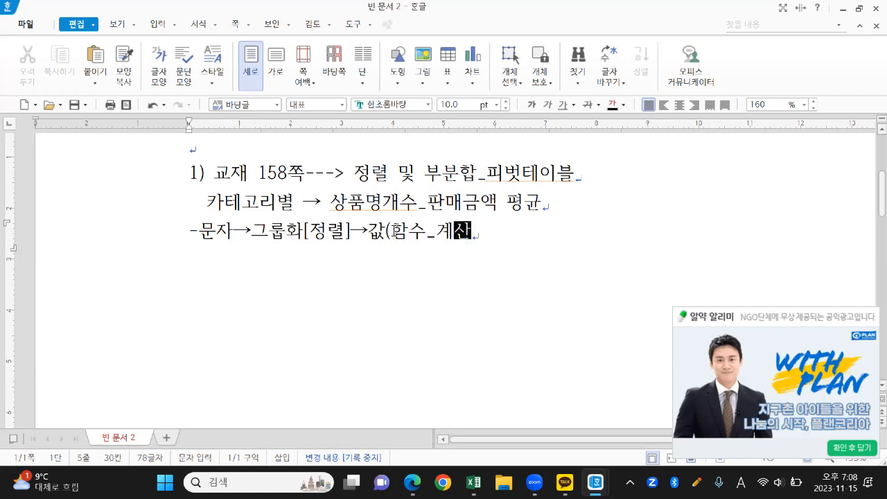
{"action": "key", "text": "BackSpace"}
{"action": "key", "text": "BackSpace"}
{"action": "key", "text": "BackSpace"}
{"action": "key", "text": "BackSpace"}
{"action": "key", "text": "BackSpace"}
{"action": "key", "text": "BackSpace"}
{"action": "key", "text": "BackSpace"}
{"action": "key", "text": "BackSpace"}
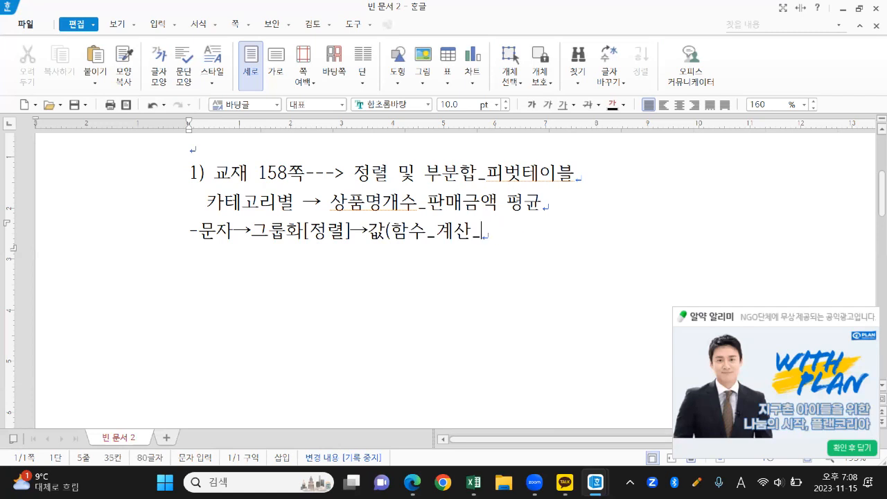
Close the parenthesis after "함수" and append "→합계_개수_평균" to the line
{"action": "type", "text": ")"}
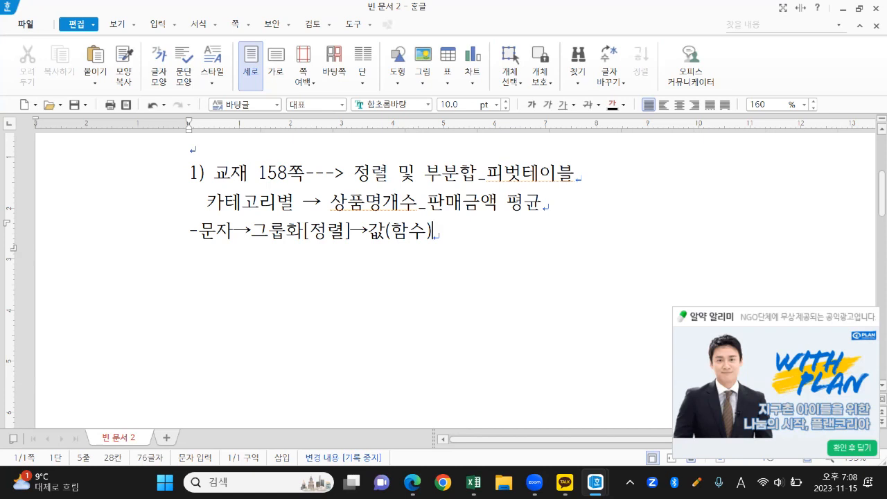
{"action": "key", "text": "ctrl+F10"}
{"action": "key", "text": "Escape"}
{"action": "key", "text": "BackSpace"}
{"action": "type", "text": ")→합ㄱ계_개수_"}
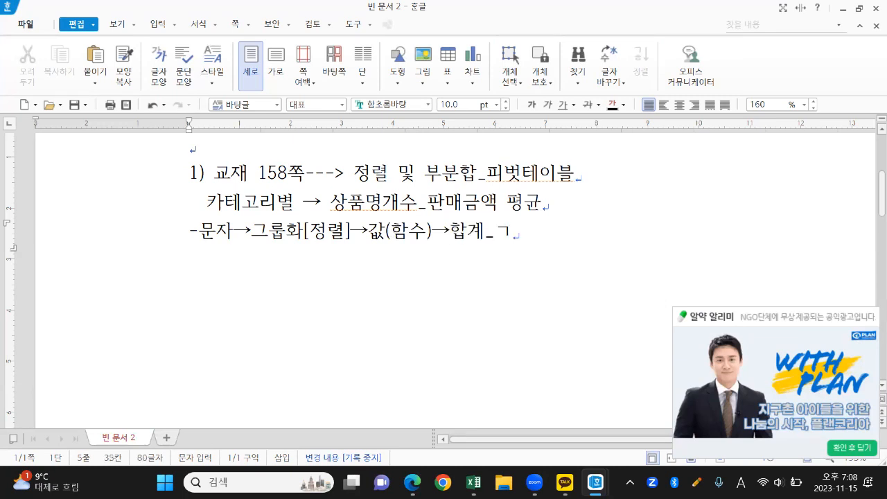
{"action": "type", "text": "평균"}
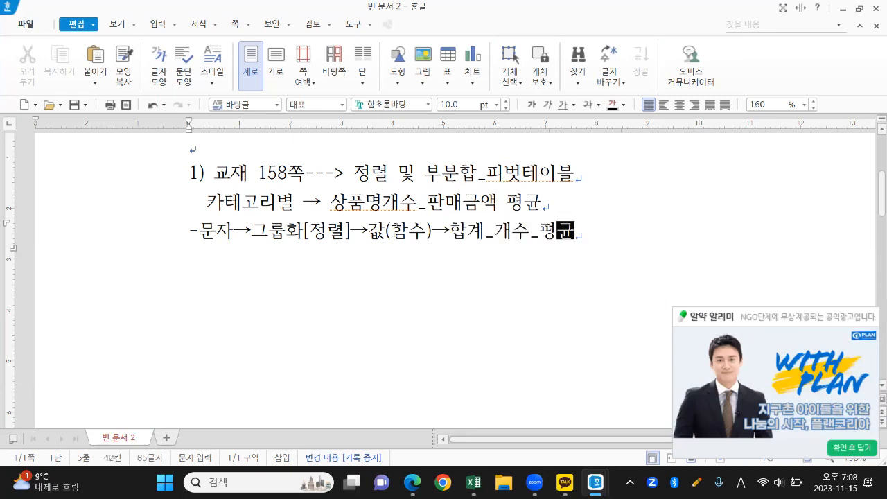
Add "_최대값_" after "평균" on the same line
{"action": "type", "text": "_ㅛ치"}
{"action": "key", "text": "BackSpace"}
{"action": "key", "text": "BackSpace"}
{"action": "key", "text": "BackSpace"}
{"action": "type", "text": "최ㅐ"}
{"action": "key", "text": "BackSpace"}
{"action": "type", "text": "대값_"}
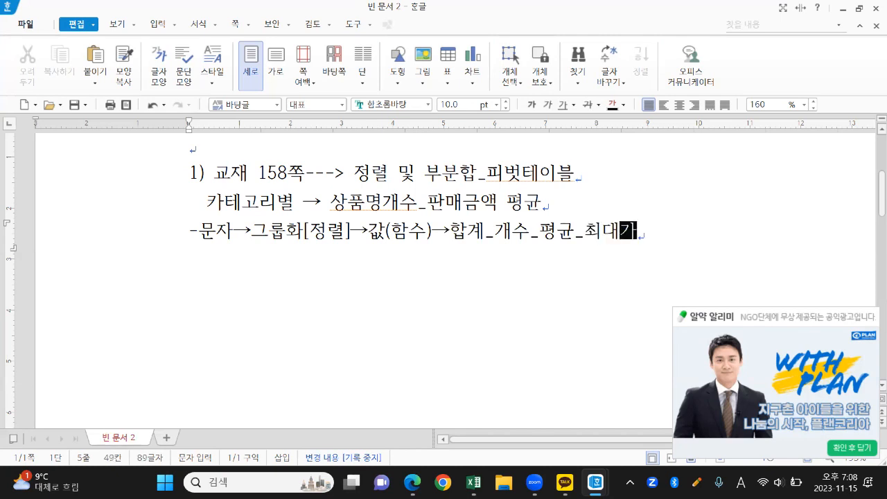
Finish the line with "최소값" and start a new paragraph below it
{"action": "type", "text": "치서"}
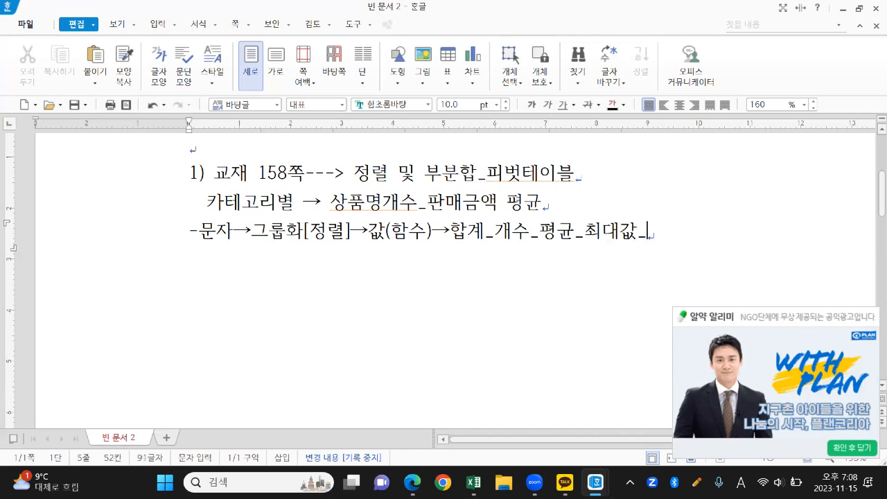
{"action": "key", "text": "BackSpace"}
{"action": "key", "text": "BackSpace"}
{"action": "type", "text": "촛갑"}
{"action": "key", "text": "BackSpace"}
{"action": "key", "text": "BackSpace"}
{"action": "key", "text": "BackSpace"}
{"action": "key", "text": "BackSpace"}
{"action": "type", "text": "처"}
{"action": "key", "text": "BackSpace"}
{"action": "type", "text": "최소값"}
{"action": "key", "text": "Return"}
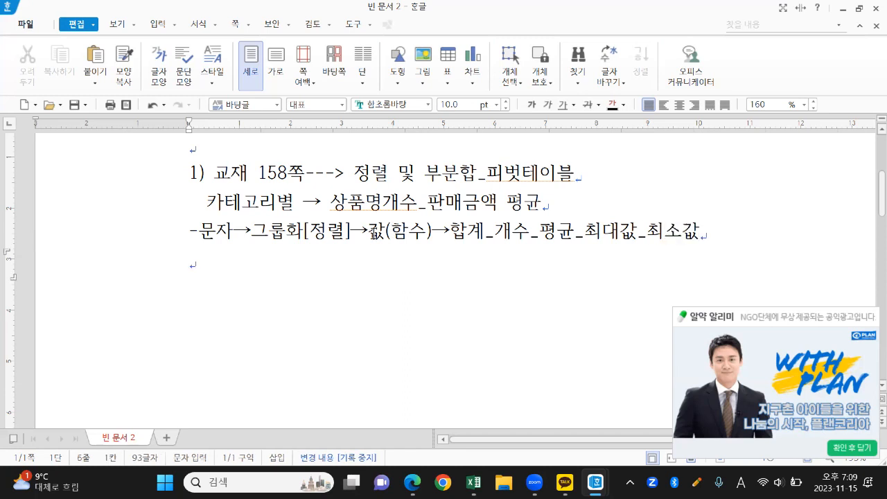
Insert the heading "*정렬 및 부분합" on its own line above the "-문자" line
{"action": "left_click_drag", "start_coordinate": [188, 236], "coordinate": [745, 260]}
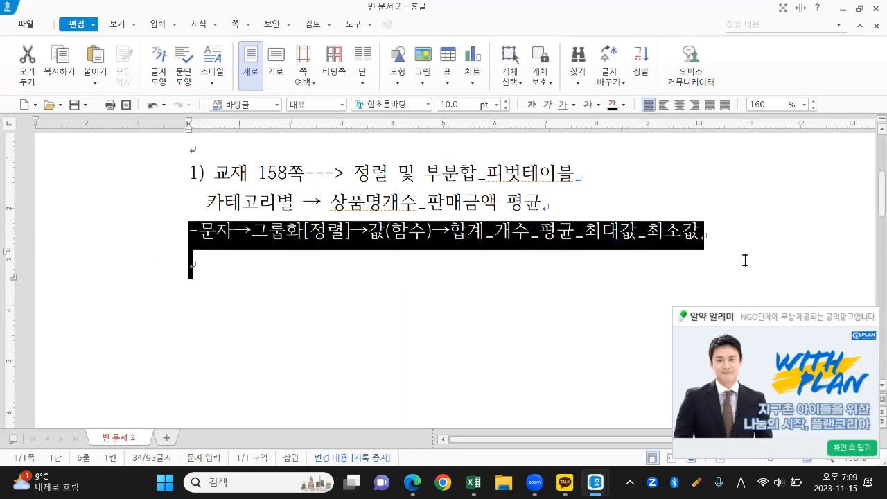
{"action": "left_click", "coordinate": [598, 205]}
{"action": "key", "text": "Return"}
{"action": "type", "text": "*정"}
{"action": "type", "text": "렴 미"}
{"action": "key", "text": "BackSpace"}
{"action": "key", "text": "BackSpace"}
{"action": "key", "text": "BackSpace"}
{"action": "key", "text": "BackSpace"}
{"action": "type", "text": "려ㄹ 및 부분"}
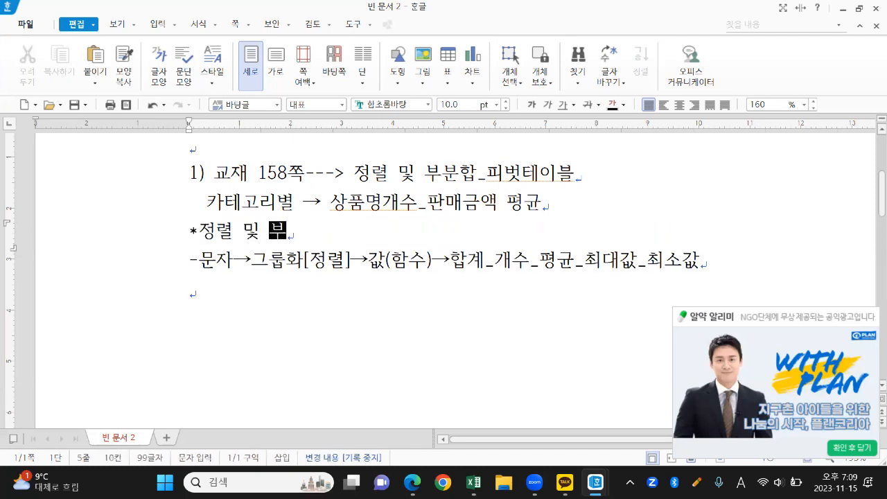
{"action": "type", "text": "합"}
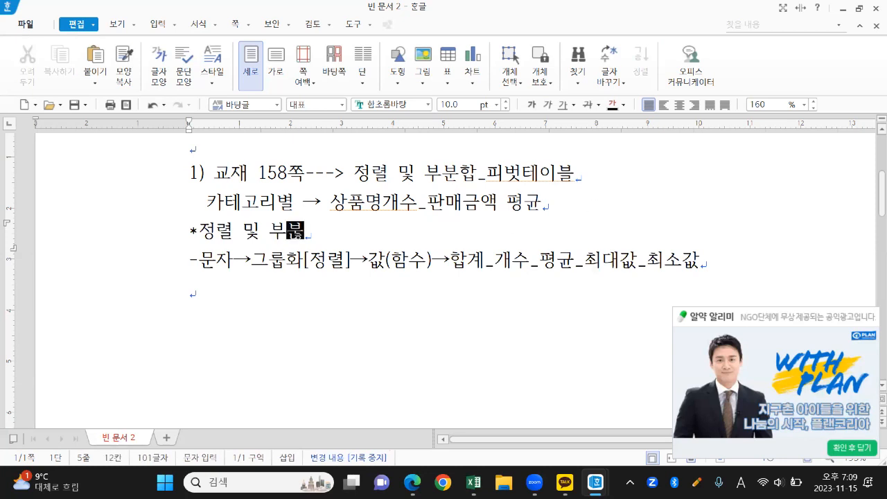
Add a bulleted heading "피벗테이블" below the blank line under the "-문자" line
{"action": "left_click", "coordinate": [355, 304]}
{"action": "key", "text": "Return"}
{"action": "type", "text": "* 치ㅍ"}
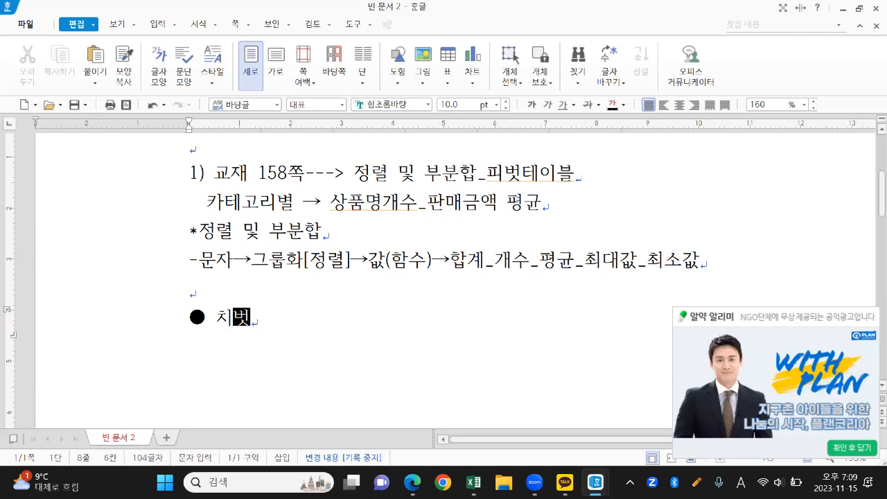
{"action": "type", "text": "ㅣㅂ"}
{"action": "key", "text": "BackSpace"}
{"action": "key", "text": "BackSpace"}
{"action": "key", "text": "BackSpace"}
{"action": "key", "text": "BackSpace"}
{"action": "type", "text": "피벗테이블"}
{"action": "key", "text": "Return"}
Copy the "-문자→그룹화[정렬]→값(함수)…" line and paste it directly beneath the "피벗테이블" heading
{"action": "left_click_drag", "start_coordinate": [188, 258], "coordinate": [764, 287]}
{"action": "key", "text": "ctrl+c"}
{"action": "left_click", "coordinate": [312, 317]}
{"action": "key", "text": "Return"}
{"action": "key", "text": "BackSpace"}
{"action": "key", "text": "ctrl+v"}
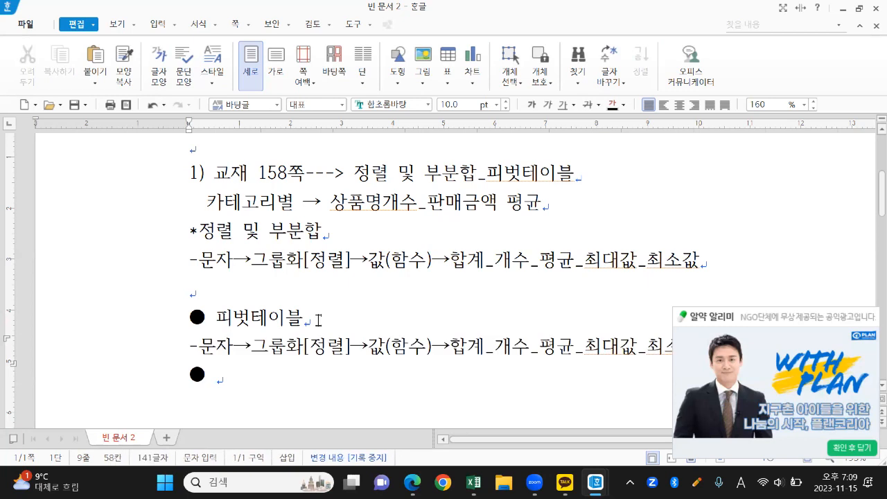
Replace "문자" with "숫자[날짜" in the line under "피벗테이블"
{"action": "left_click", "coordinate": [204, 349]}
{"action": "type", "text": "숫자"}
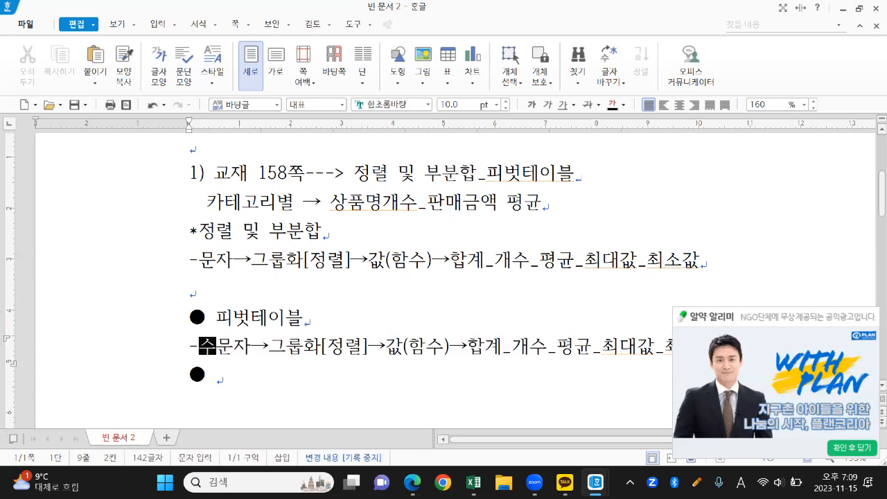
{"action": "type", "text": "[나ㄹ짜"}
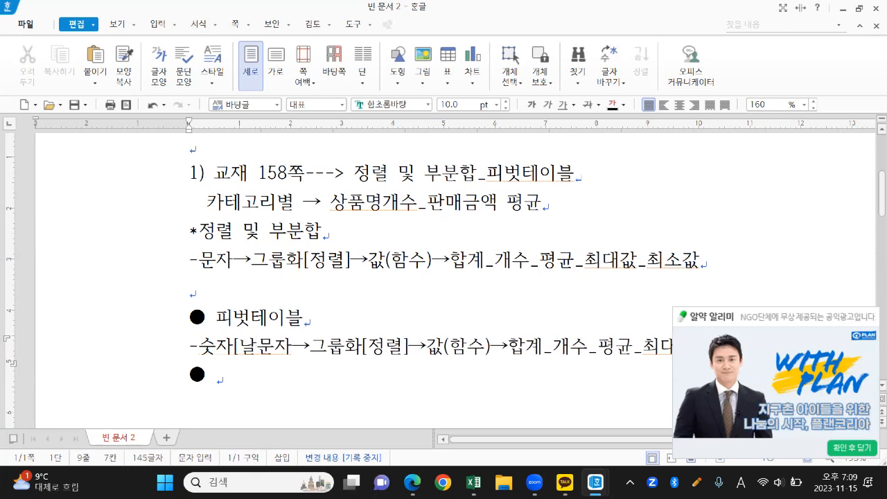
{"action": "key", "text": "Delete"}
{"action": "key", "text": "Delete"}
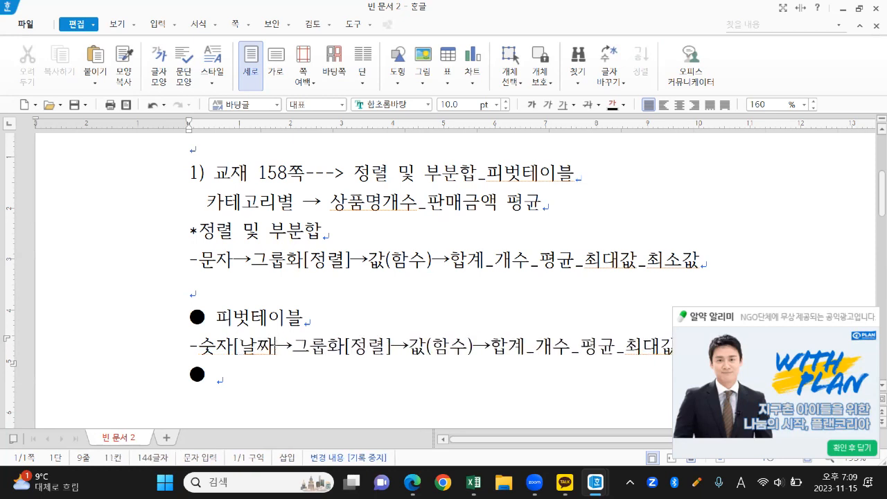
Turn the empty bullet below the "-숫자[날짜" line into plain blank lines
{"action": "left_click", "coordinate": [254, 375]}
{"action": "key", "text": "Return"}
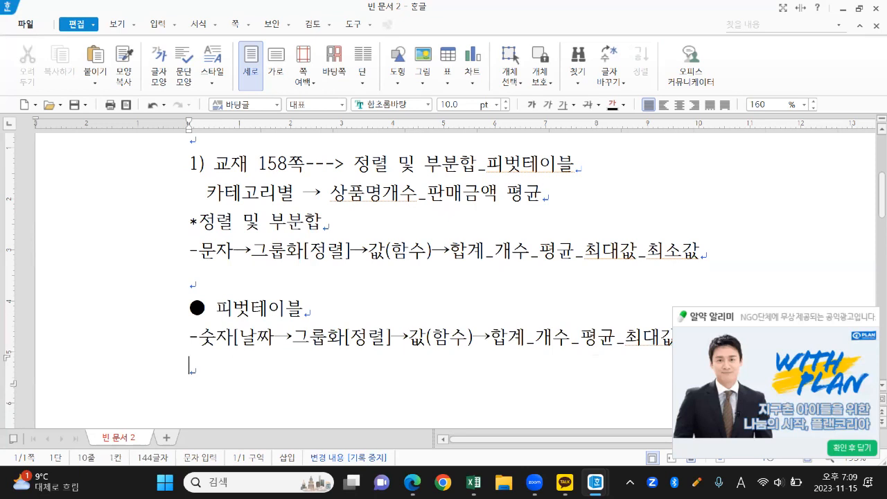
{"action": "key", "text": "Return"}
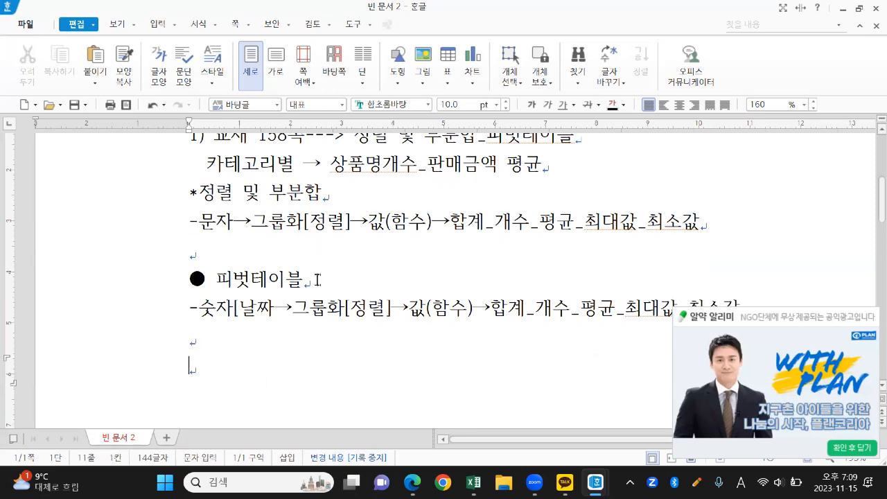
Review the 피벗테이블 outline from "숫자[날짜" through grouping and values, comparing it with the 정렬 및 부분합 notes
{"action": "double_click", "coordinate": [201, 305]}
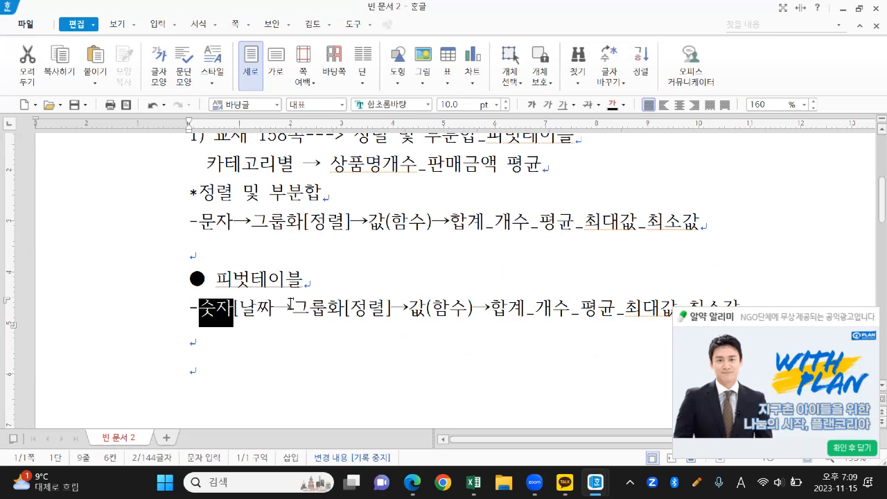
{"action": "left_click_drag", "start_coordinate": [291, 305], "coordinate": [393, 314]}
{"action": "left_click", "coordinate": [422, 330]}
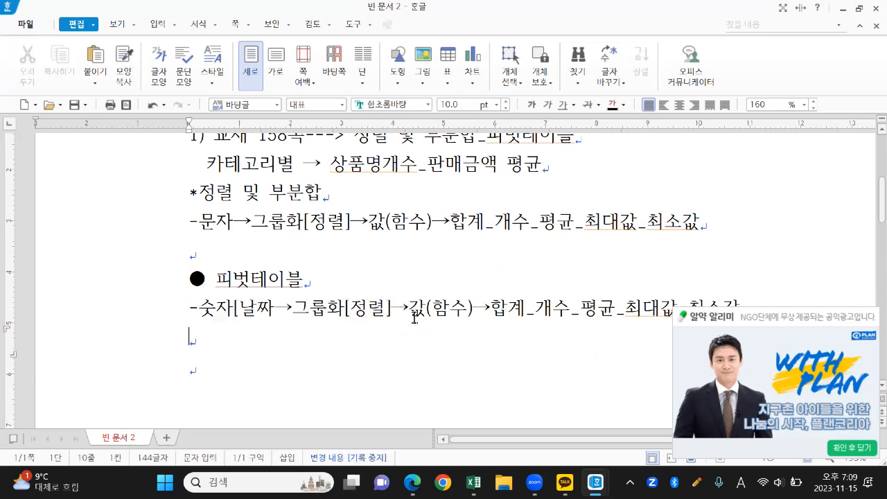
{"action": "double_click", "coordinate": [415, 317]}
{"action": "left_click", "coordinate": [502, 344]}
{"action": "scroll", "coordinate": [502, 344], "scroll_direction": "up", "scroll_amount": 3}
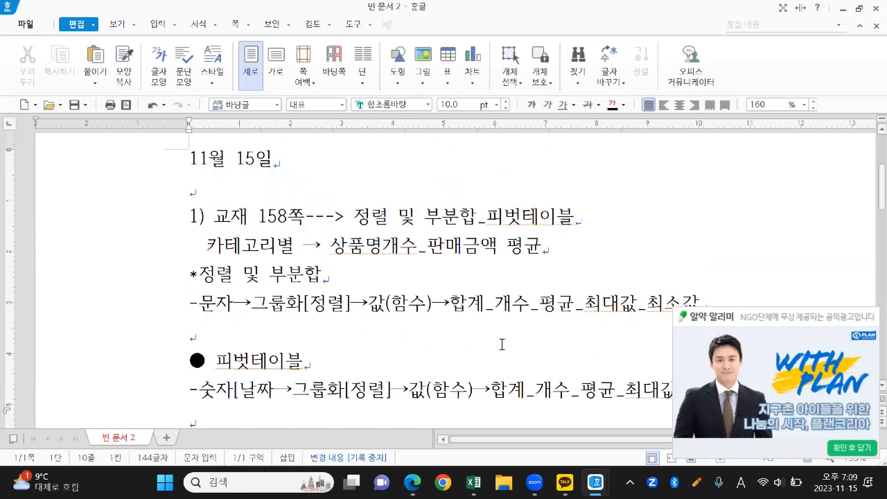
{"action": "scroll", "coordinate": [502, 345], "scroll_direction": "down", "scroll_amount": 3}
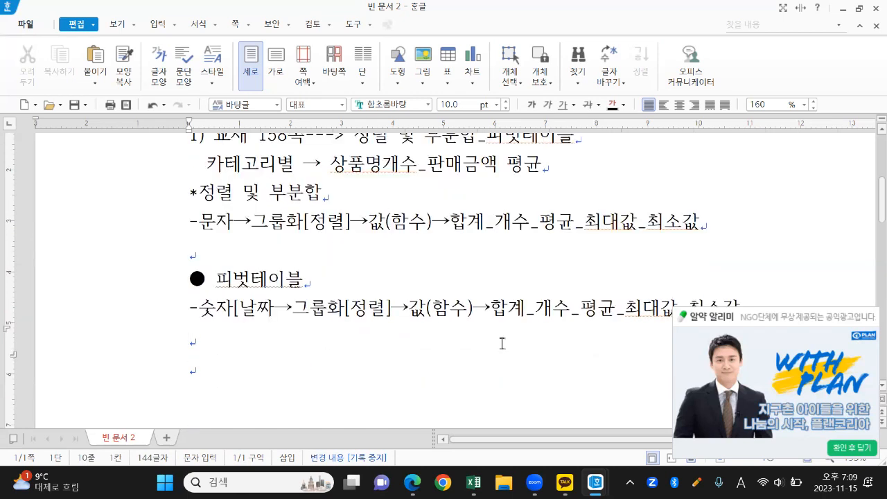
{"action": "scroll", "coordinate": [473, 317], "scroll_direction": "up", "scroll_amount": 3}
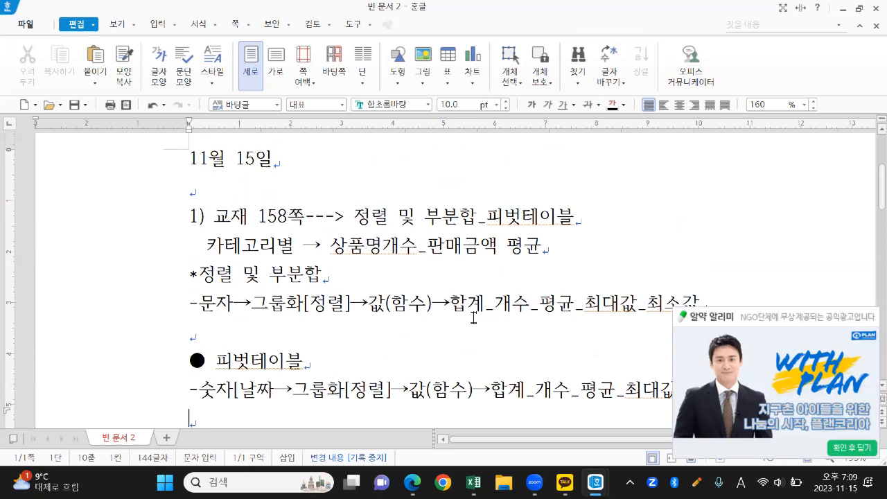
{"action": "scroll", "coordinate": [473, 317], "scroll_direction": "down", "scroll_amount": 3}
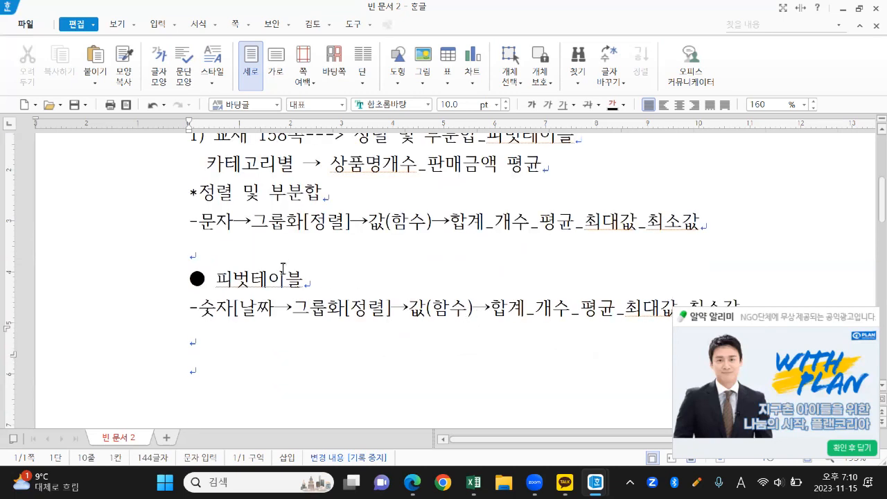
{"action": "left_click", "coordinate": [261, 281]}
{"action": "double_click", "coordinate": [262, 281]}
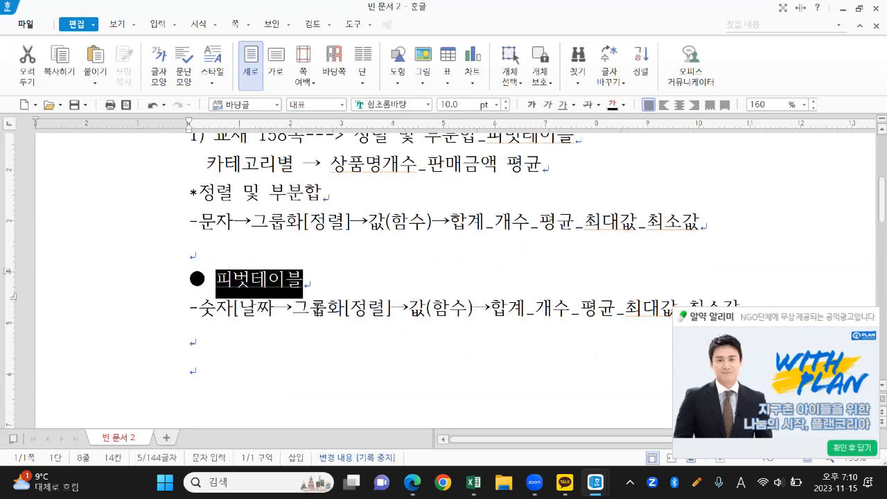
{"action": "left_click", "coordinate": [339, 341]}
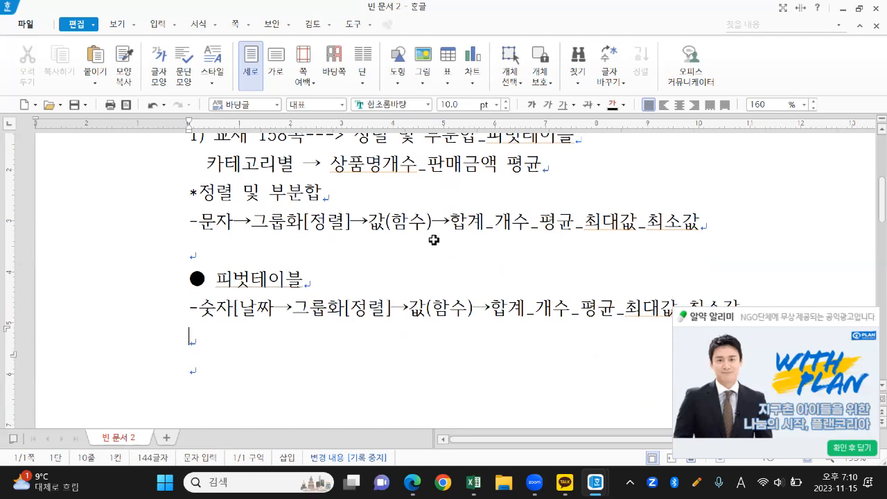
Switch to the Excel workbook "제1작업_데이터입력_실전문서 (1)"
{"action": "key", "text": "alt+Tab"}
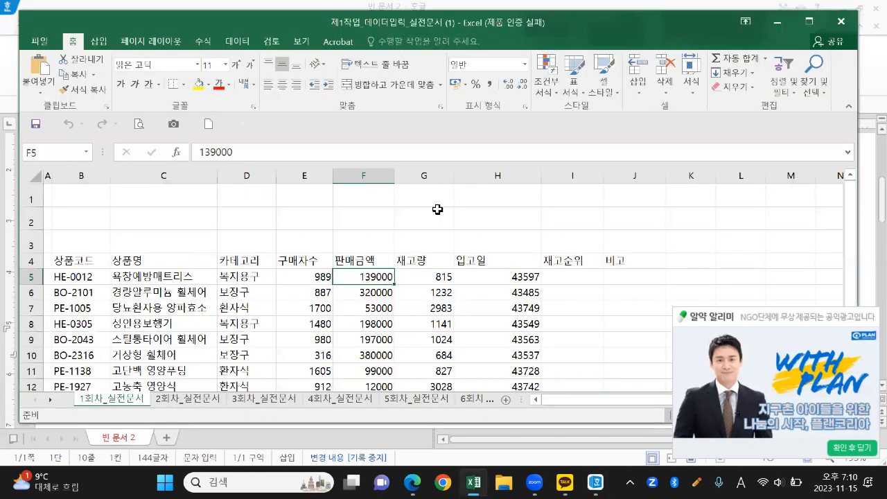
Insert a blank worksheet in front of the "1회차_실전문서" sheet
{"action": "left_click_drag", "start_coordinate": [584, 39], "coordinate": [595, 30]}
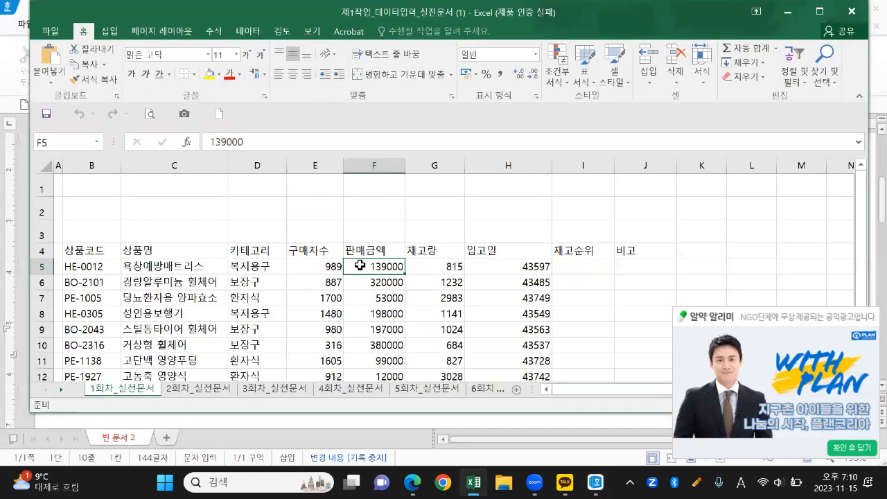
{"action": "mouse_move", "coordinate": [139, 411]}
{"action": "left_mouse_down"}
{"action": "mouse_move", "coordinate": [97, 408]}
{"action": "mouse_move", "coordinate": [114, 374]}
{"action": "mouse_move", "coordinate": [171, 398]}
{"action": "left_mouse_up"}
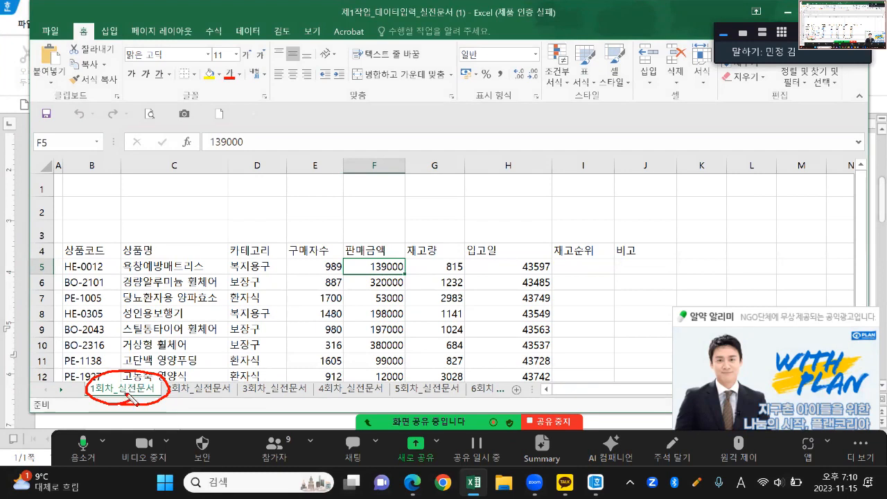
{"action": "key", "text": "Escape"}
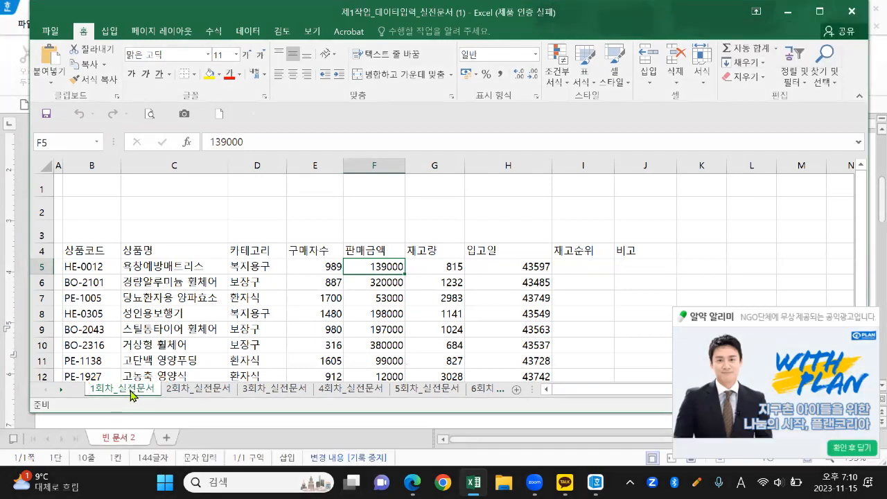
{"action": "right_click", "coordinate": [132, 395]}
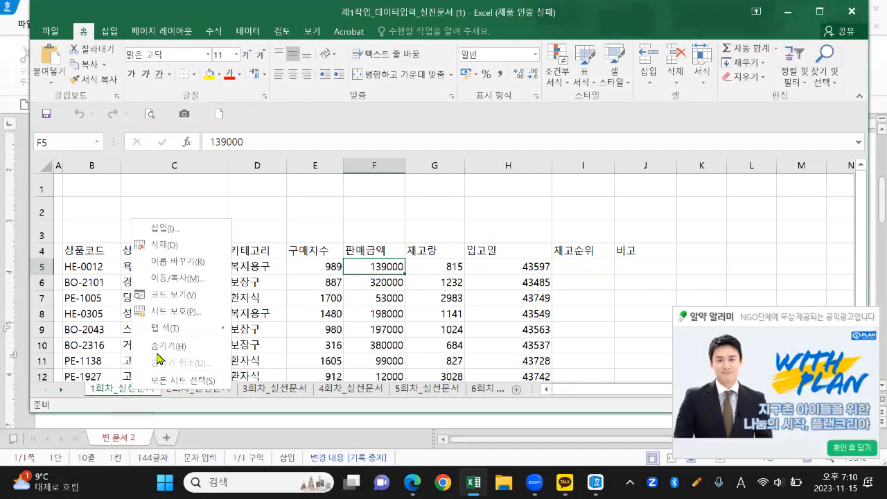
{"action": "left_click", "coordinate": [182, 229]}
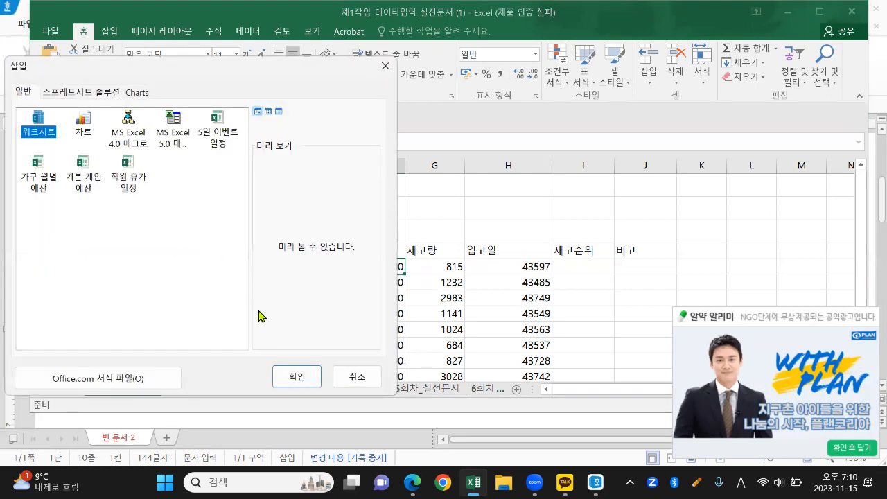
{"action": "left_click", "coordinate": [295, 376]}
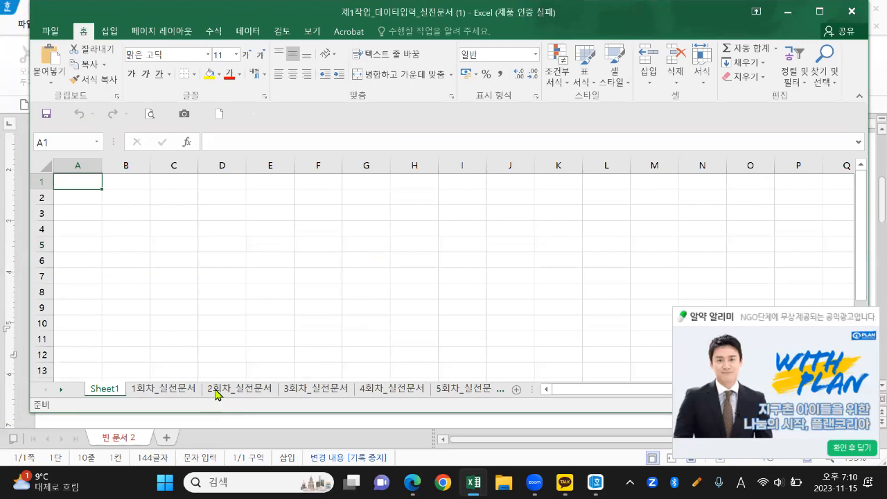
{"action": "left_click_drag", "start_coordinate": [160, 395], "coordinate": [159, 386]}
{"action": "mouse_move", "coordinate": [92, 382]}
{"action": "left_mouse_down"}
{"action": "mouse_move", "coordinate": [104, 392]}
{"action": "mouse_move", "coordinate": [119, 365]}
{"action": "left_mouse_up"}
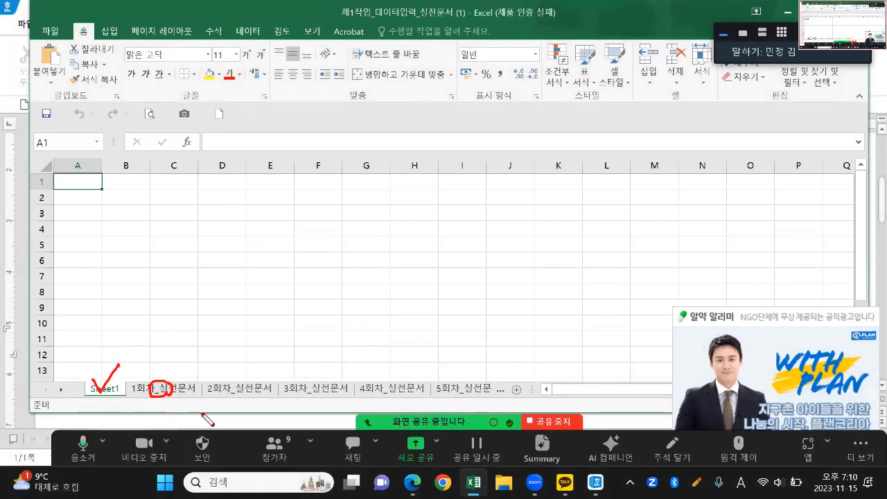
{"action": "left_click_drag", "start_coordinate": [216, 383], "coordinate": [233, 370]}
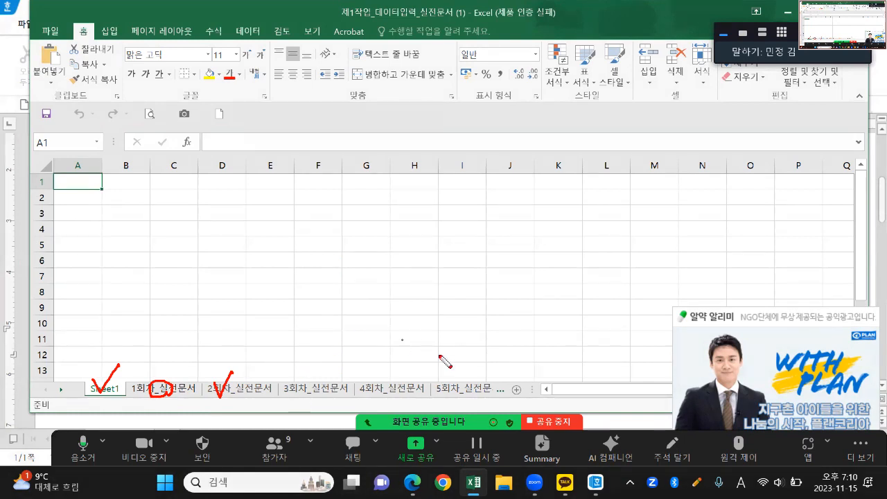
{"action": "left_click_drag", "start_coordinate": [521, 405], "coordinate": [519, 375]}
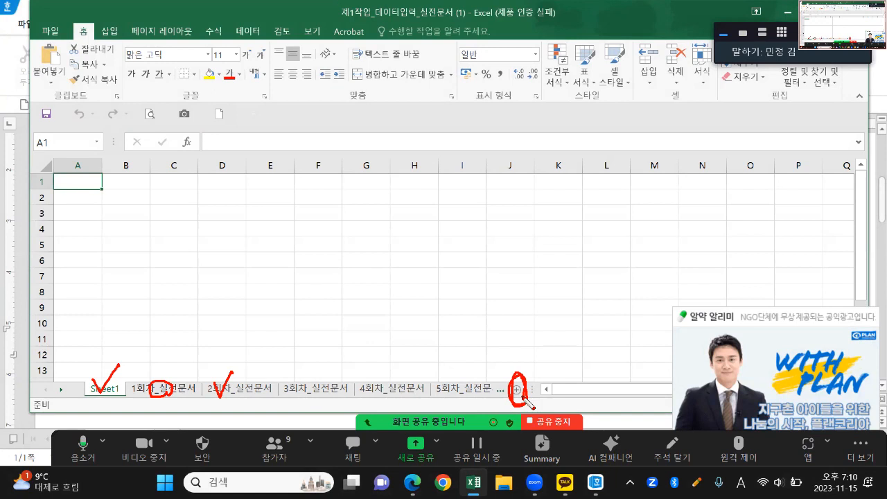
{"action": "key", "text": "Escape"}
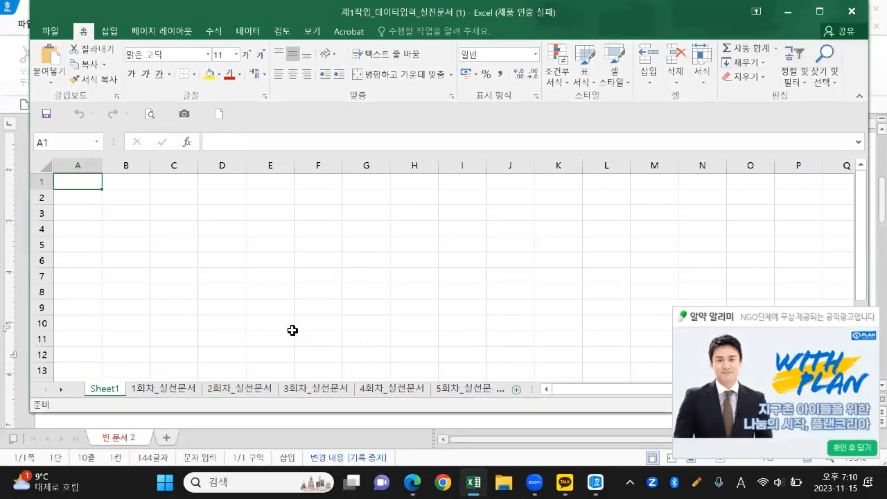
{"action": "key", "text": "ctrl+grave"}
{"action": "mouse_move", "coordinate": [124, 394]}
{"action": "left_mouse_down"}
{"action": "mouse_move", "coordinate": [79, 401]}
{"action": "mouse_move", "coordinate": [84, 385]}
{"action": "mouse_move", "coordinate": [122, 404]}
{"action": "left_mouse_up"}
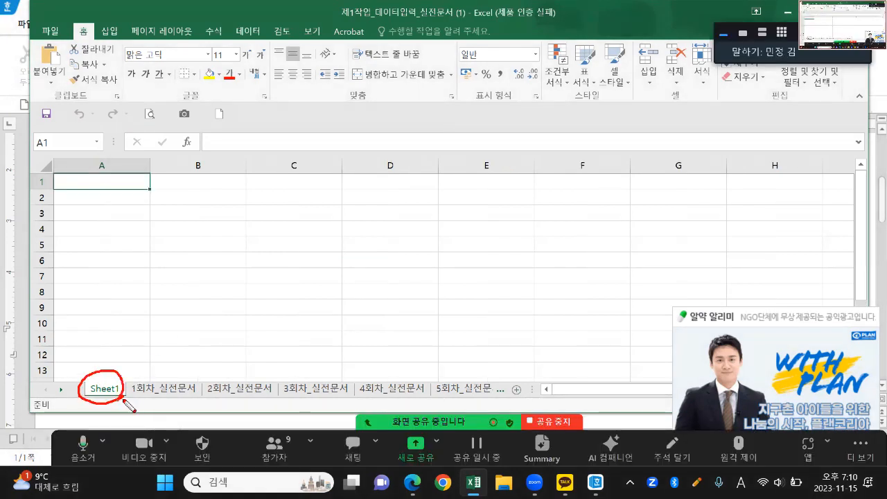
{"action": "key", "text": "Escape"}
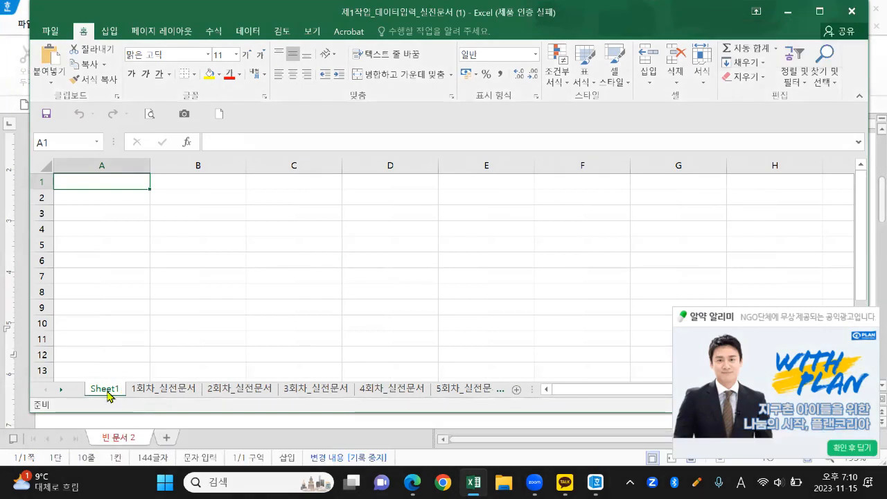
Rename the new blank worksheet as "1회차 피벗테이블"
{"action": "double_click", "coordinate": [108, 391]}
{"action": "type", "text": "1gh"}
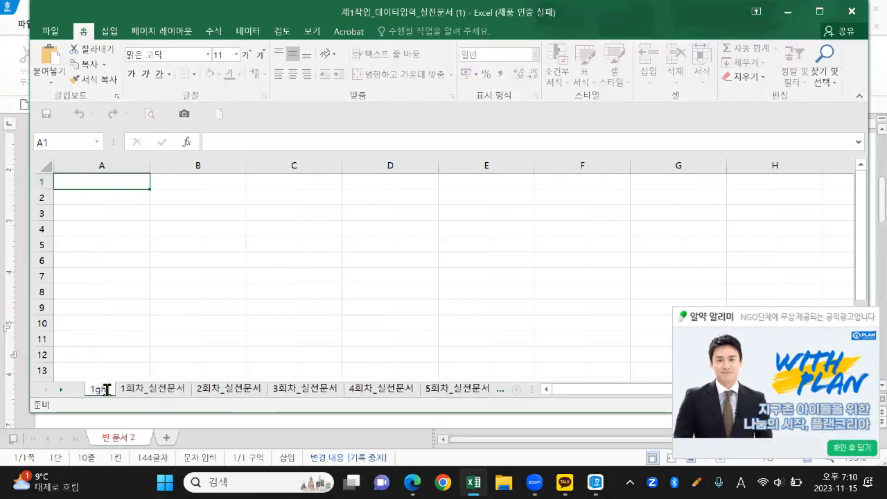
{"action": "key", "text": "BackSpace"}
{"action": "key", "text": "BackSpace"}
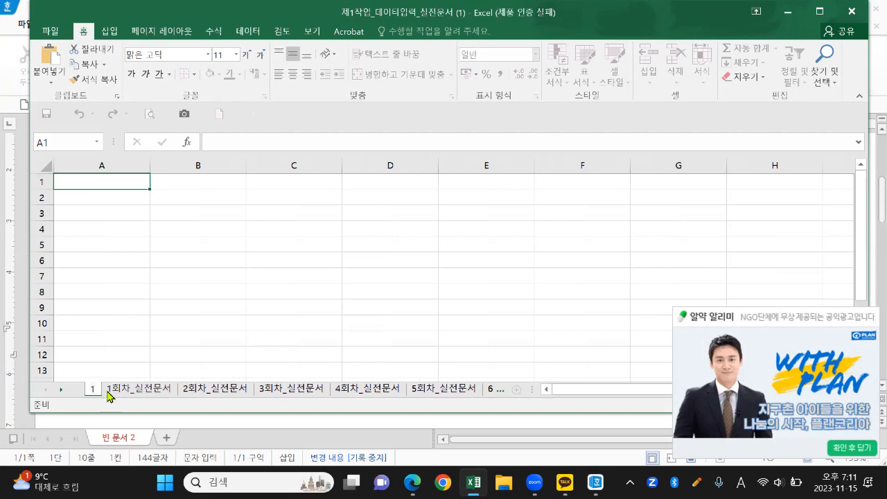
{"action": "type", "text": "회차 피"}
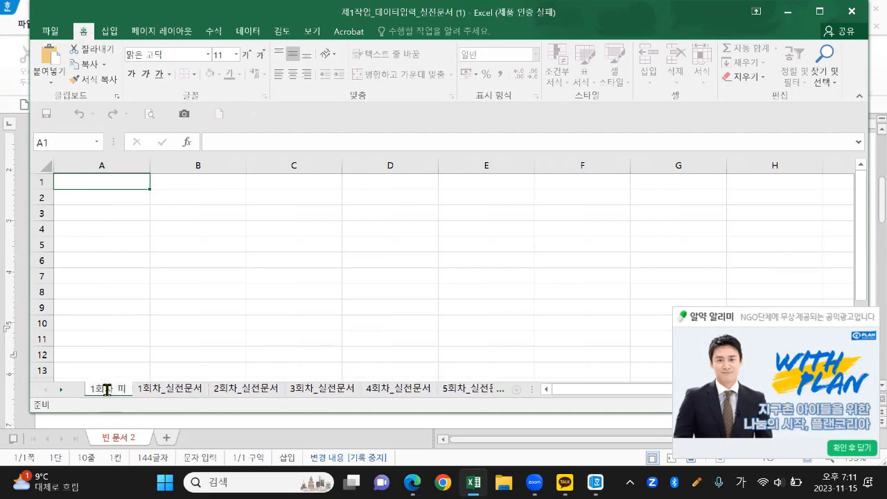
{"action": "type", "text": "벗데이블"}
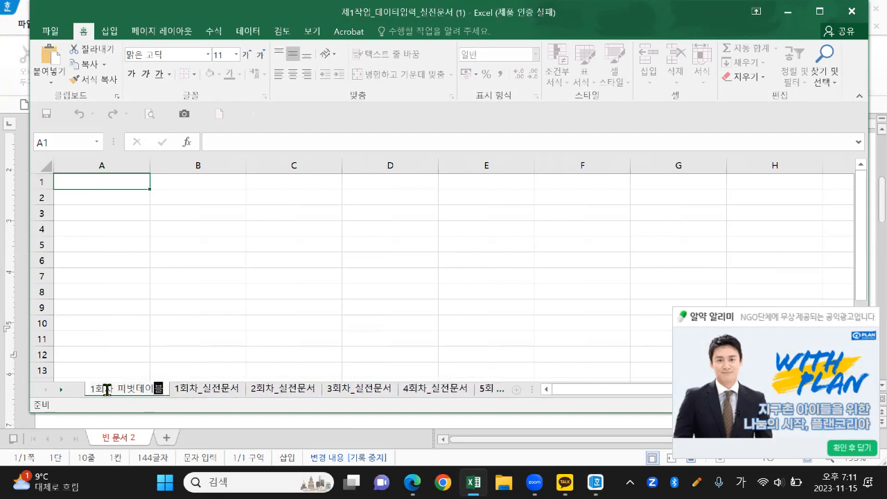
{"action": "key", "text": "Return"}
{"action": "left_click", "coordinate": [329, 277]}
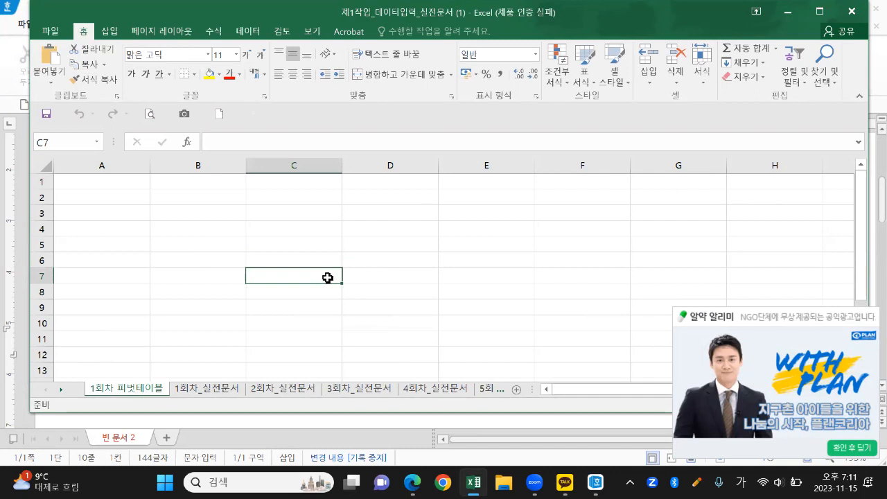
Apply all borders (모든 테두리) to the product table B4:J12 on the "1회차_실전문서" sheet
{"action": "mouse_move", "coordinate": [215, 411]}
{"action": "left_mouse_down"}
{"action": "mouse_move", "coordinate": [179, 382]}
{"action": "mouse_move", "coordinate": [246, 388]}
{"action": "mouse_move", "coordinate": [212, 407]}
{"action": "mouse_move", "coordinate": [75, 377]}
{"action": "mouse_move", "coordinate": [139, 411]}
{"action": "left_mouse_up"}
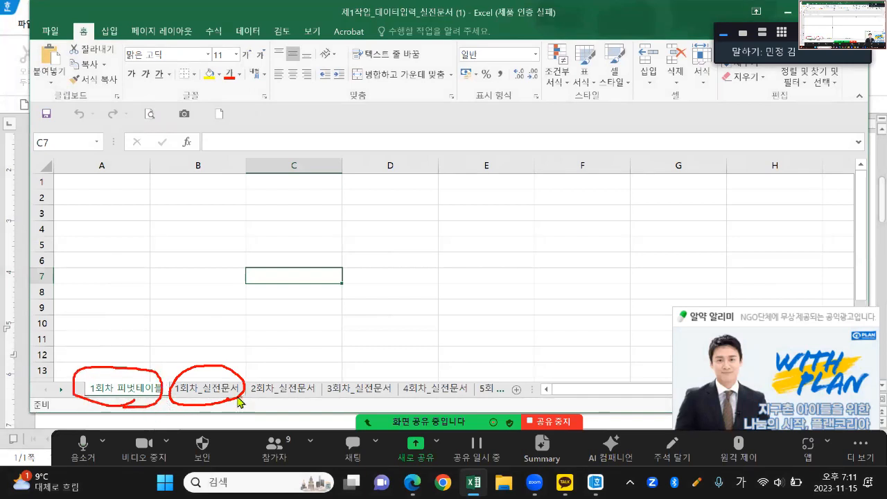
{"action": "left_click", "coordinate": [229, 390]}
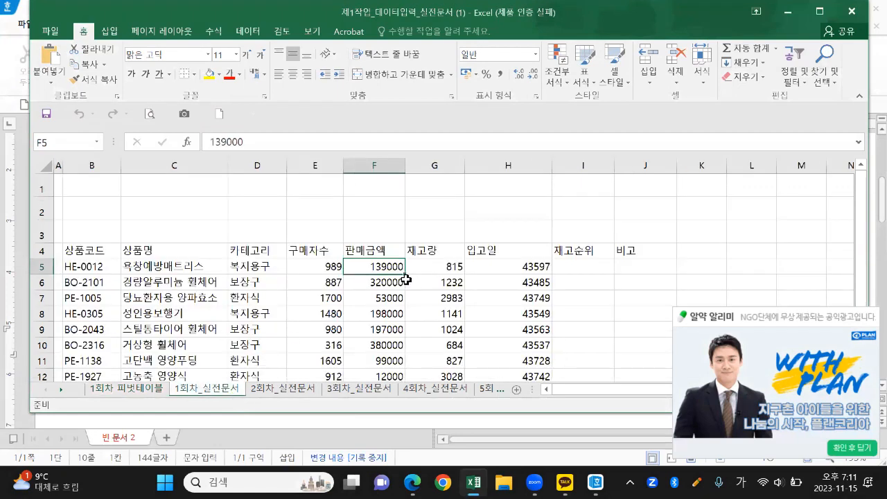
{"action": "scroll", "coordinate": [402, 280], "scroll_direction": "down", "scroll_amount": 1}
{"action": "scroll", "coordinate": [406, 278], "scroll_direction": "down", "scroll_amount": 1}
{"action": "scroll", "coordinate": [406, 277], "scroll_direction": "up", "scroll_amount": 1}
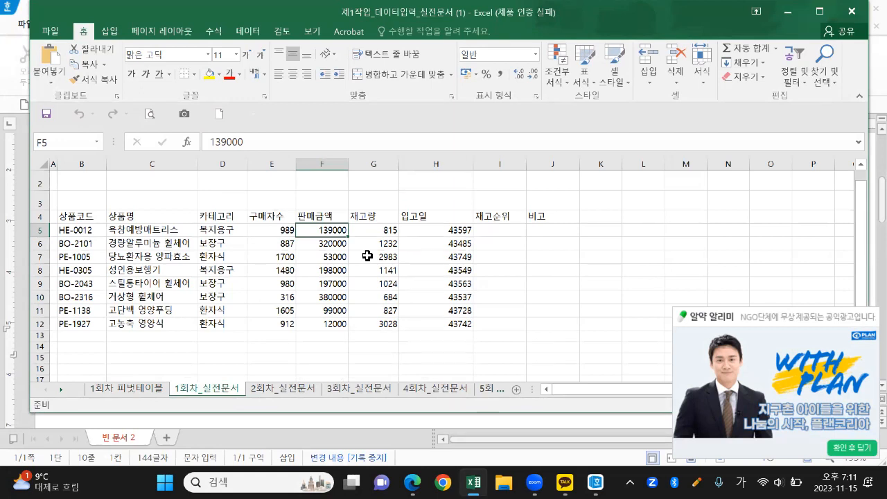
{"action": "left_click_drag", "start_coordinate": [97, 216], "coordinate": [547, 320]}
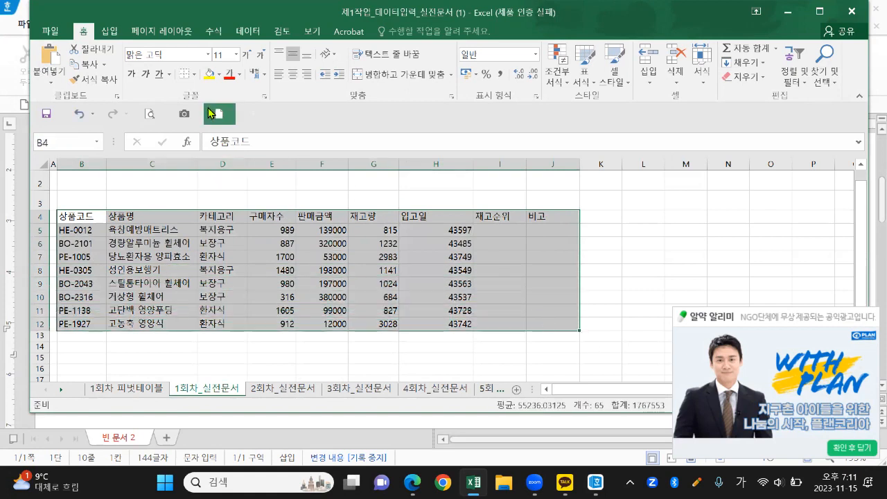
{"action": "left_click", "coordinate": [194, 74]}
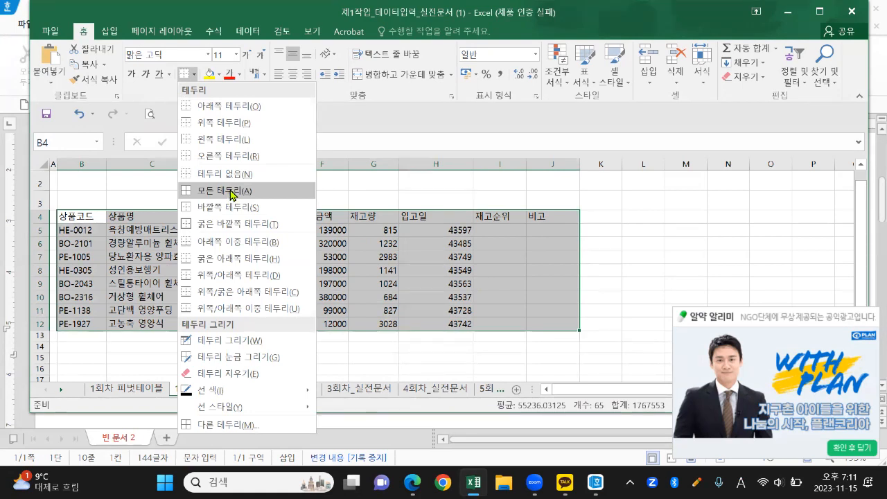
{"action": "left_click", "coordinate": [230, 191]}
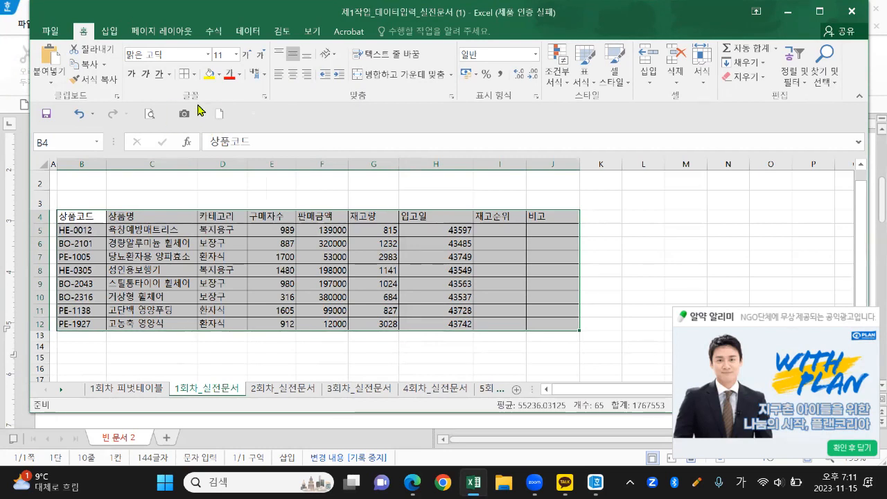
Add a thick outside border (굵은 바깥쪽 테두리) around the product table B4:J12
{"action": "mouse_move", "coordinate": [192, 91]}
{"action": "left_mouse_down"}
{"action": "mouse_move", "coordinate": [177, 61]}
{"action": "mouse_move", "coordinate": [203, 104]}
{"action": "left_mouse_up"}
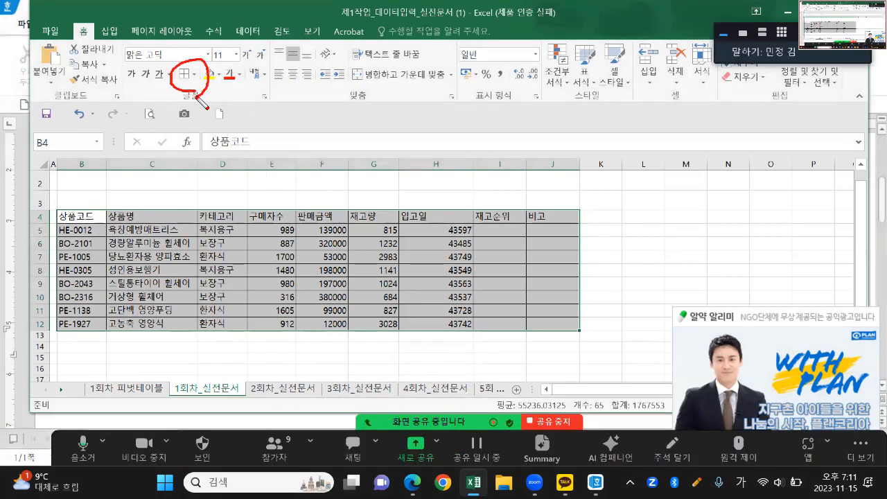
{"action": "left_click", "coordinate": [194, 74]}
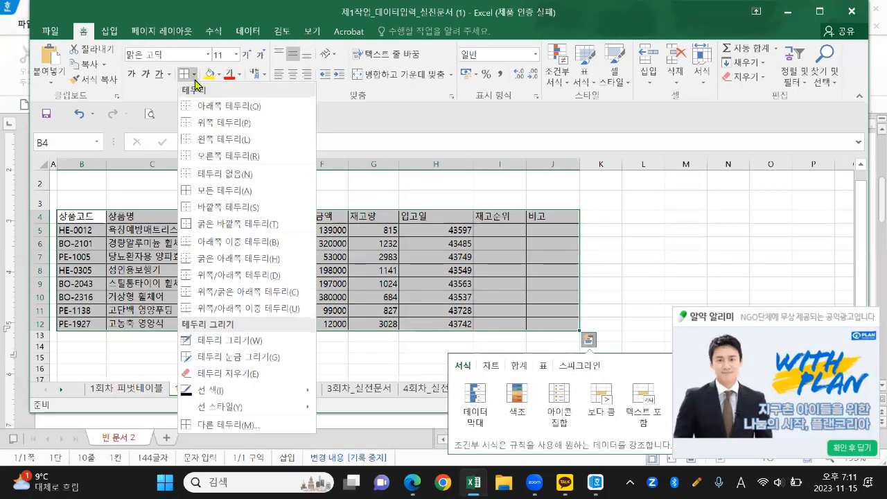
{"action": "left_click", "coordinate": [225, 224]}
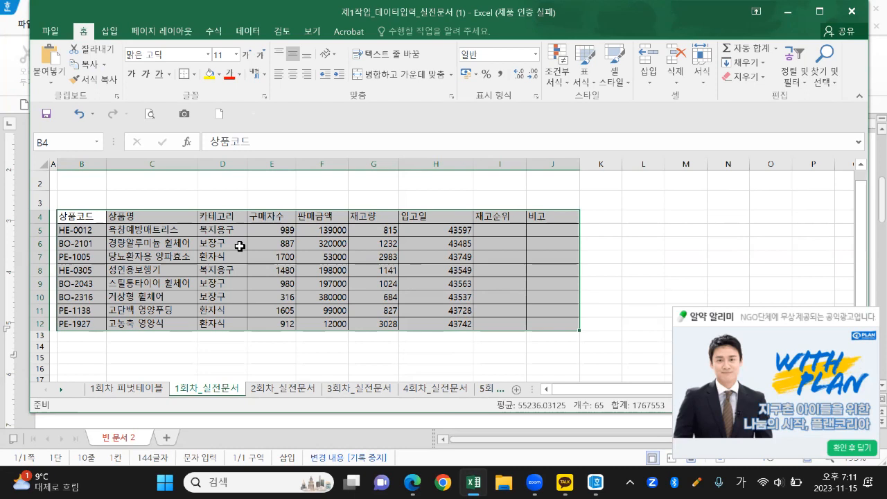
{"action": "left_click", "coordinate": [239, 246]}
Fill the table's header cells B4:J4 with the standard orange colour
{"action": "left_click_drag", "start_coordinate": [90, 218], "coordinate": [560, 217]}
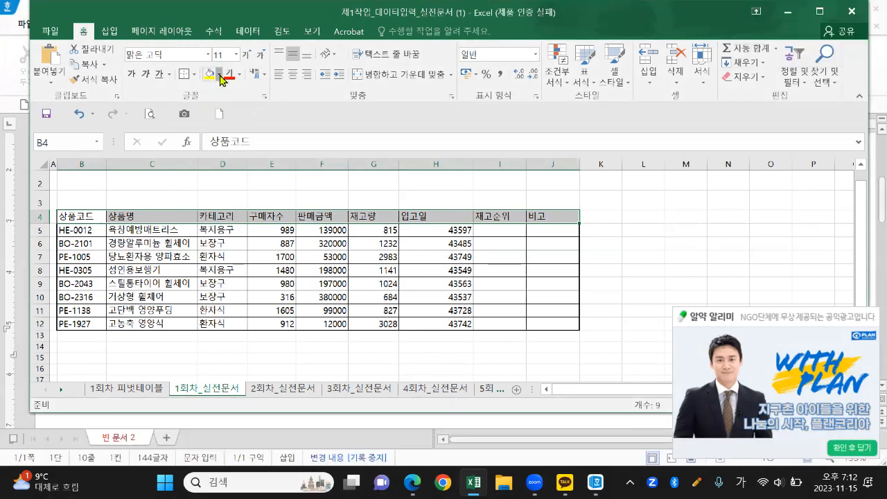
{"action": "left_click", "coordinate": [219, 75]}
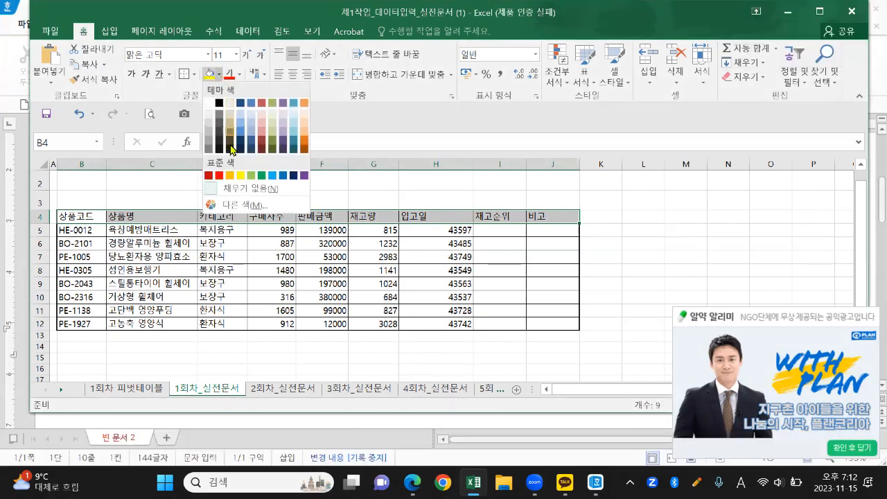
{"action": "left_click", "coordinate": [231, 178]}
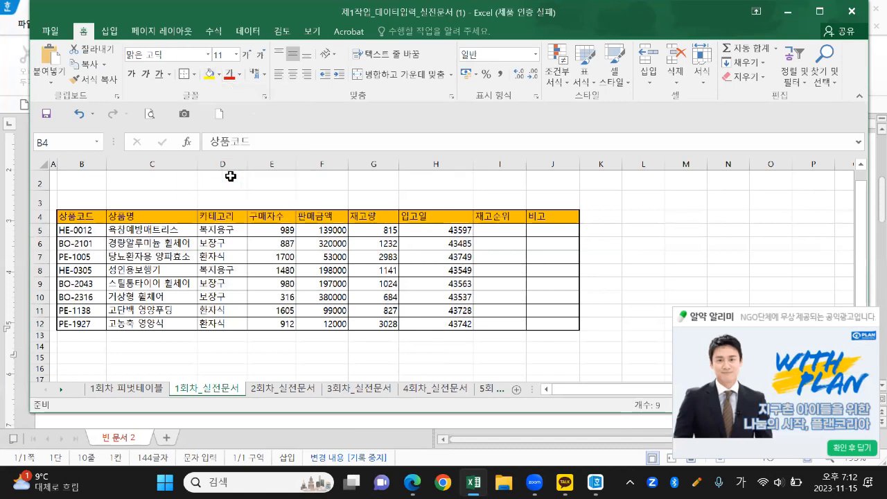
{"action": "left_click", "coordinate": [225, 255]}
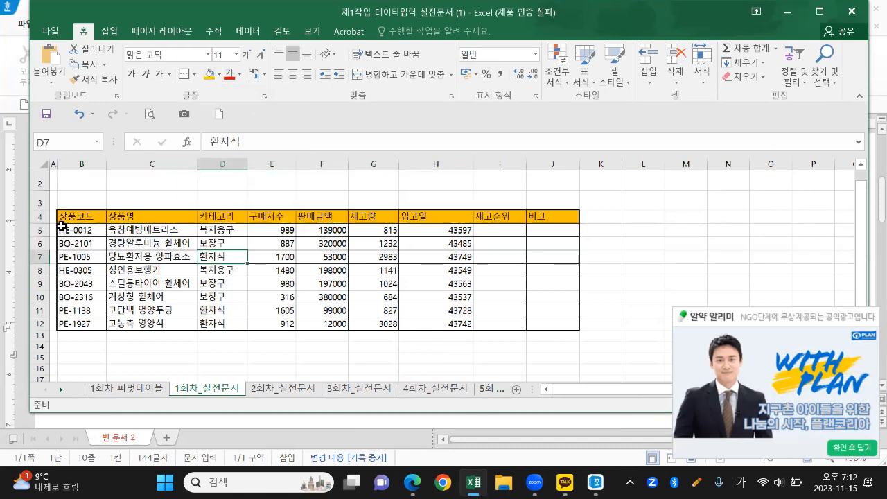
Increase the height of header row 4 enough to fit the two-line headings of 판매금액 and 재고량
{"action": "key", "text": "ctrl+2"}
{"action": "mouse_move", "coordinate": [42, 225]}
{"action": "left_mouse_down"}
{"action": "mouse_move", "coordinate": [69, 226]}
{"action": "mouse_move", "coordinate": [31, 226]}
{"action": "mouse_move", "coordinate": [61, 228]}
{"action": "left_mouse_up"}
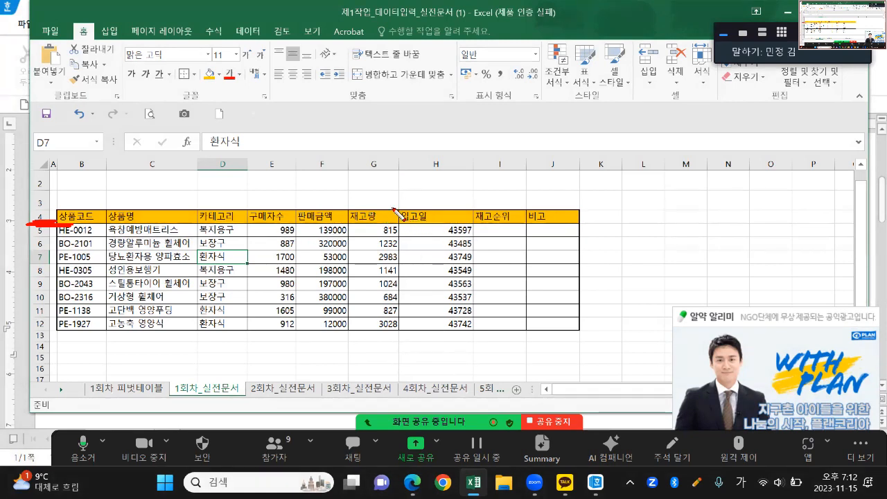
{"action": "key", "text": "Escape"}
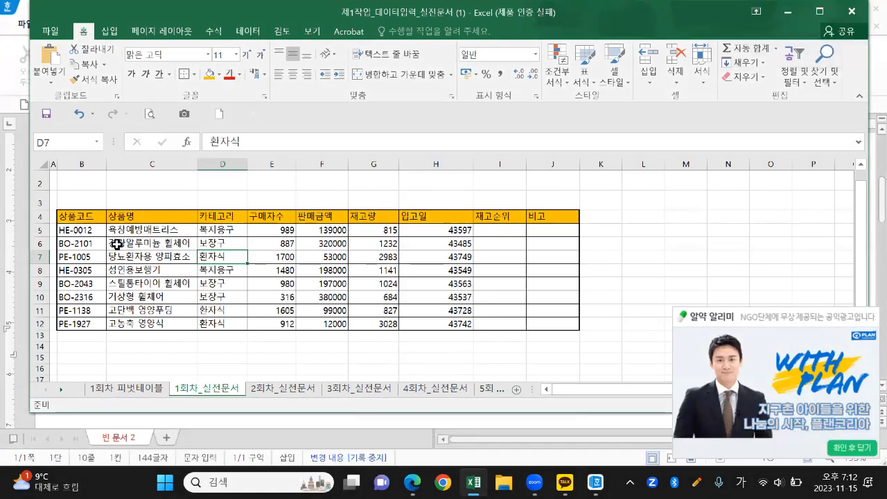
{"action": "left_click_drag", "start_coordinate": [44, 223], "coordinate": [44, 243]}
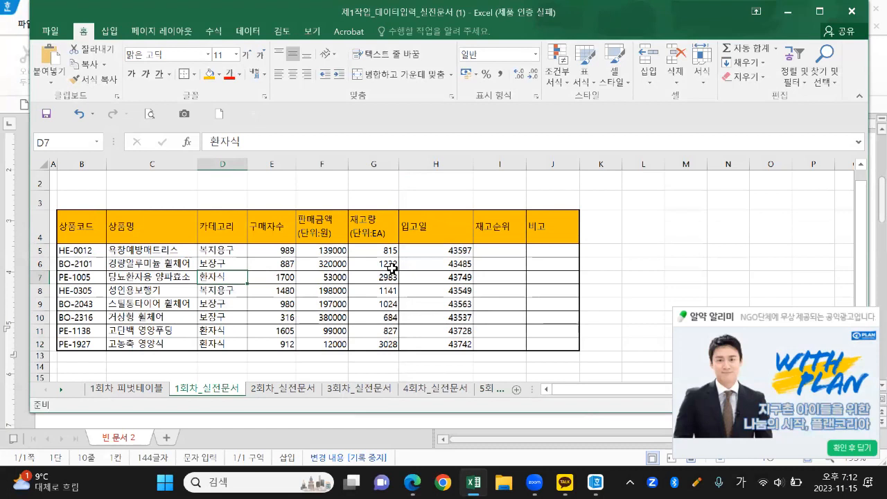
{"action": "key", "text": "ctrl+2"}
{"action": "mouse_move", "coordinate": [327, 244]}
{"action": "left_mouse_down"}
{"action": "mouse_move", "coordinate": [314, 201]}
{"action": "mouse_move", "coordinate": [330, 243]}
{"action": "left_mouse_up"}
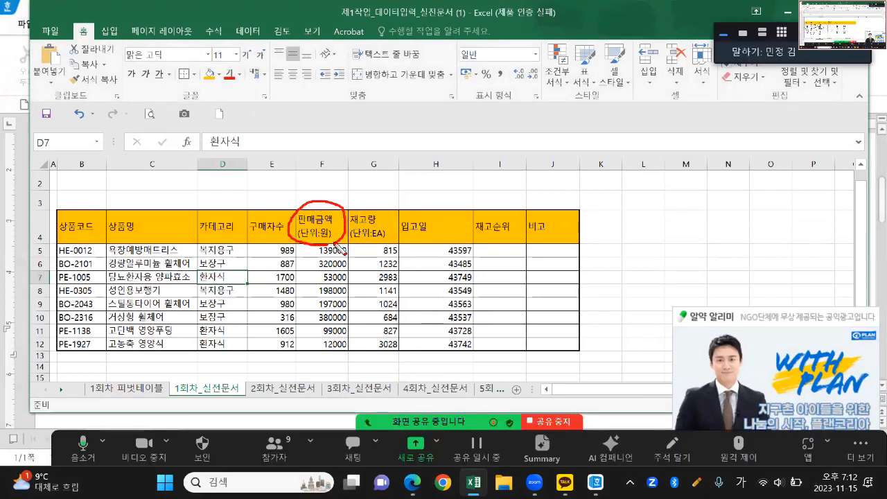
{"action": "key", "text": "Escape"}
Center the contents of the product table B4:J12 horizontally
{"action": "left_click", "coordinate": [380, 277]}
{"action": "left_click_drag", "start_coordinate": [86, 233], "coordinate": [555, 340]}
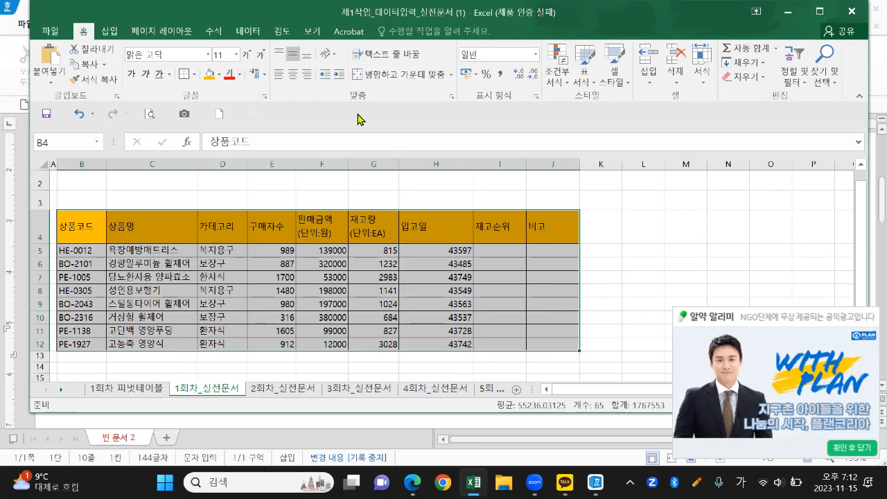
{"action": "left_click", "coordinate": [294, 77]}
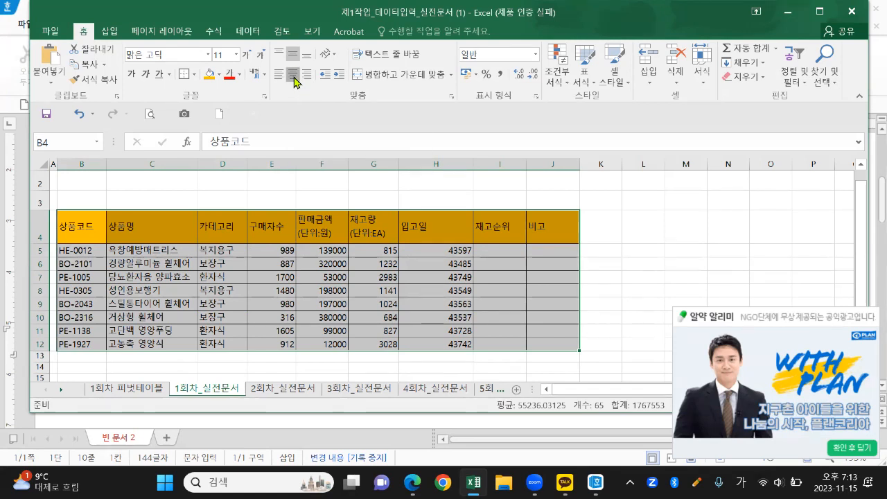
{"action": "key", "text": "ctrl+q"}
{"action": "mouse_move", "coordinate": [302, 87]}
{"action": "left_mouse_down"}
{"action": "mouse_move", "coordinate": [291, 89]}
{"action": "mouse_move", "coordinate": [276, 59]}
{"action": "mouse_move", "coordinate": [306, 45]}
{"action": "mouse_move", "coordinate": [309, 78]}
{"action": "mouse_move", "coordinate": [298, 89]}
{"action": "left_mouse_up"}
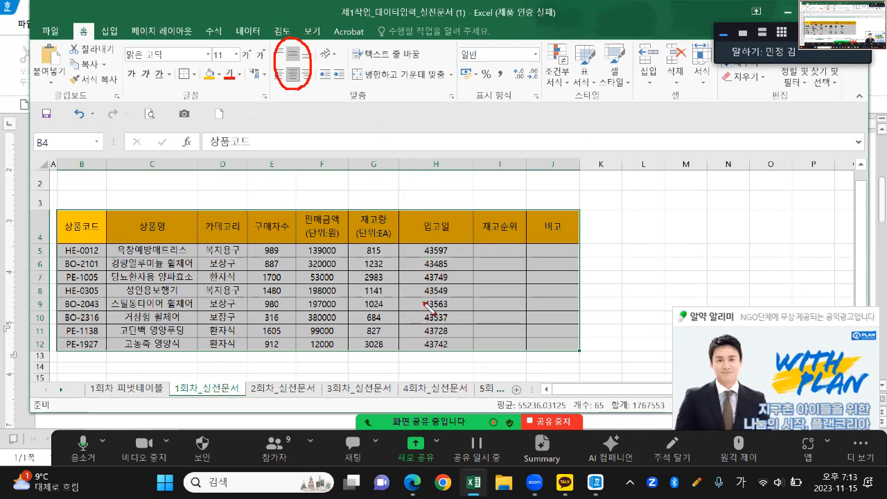
{"action": "mouse_move", "coordinate": [247, 246]}
{"action": "left_mouse_down"}
{"action": "mouse_move", "coordinate": [242, 354]}
{"action": "mouse_move", "coordinate": [249, 247]}
{"action": "mouse_move", "coordinate": [351, 240]}
{"action": "mouse_move", "coordinate": [414, 334]}
{"action": "mouse_move", "coordinate": [347, 351]}
{"action": "mouse_move", "coordinate": [216, 344]}
{"action": "left_mouse_up"}
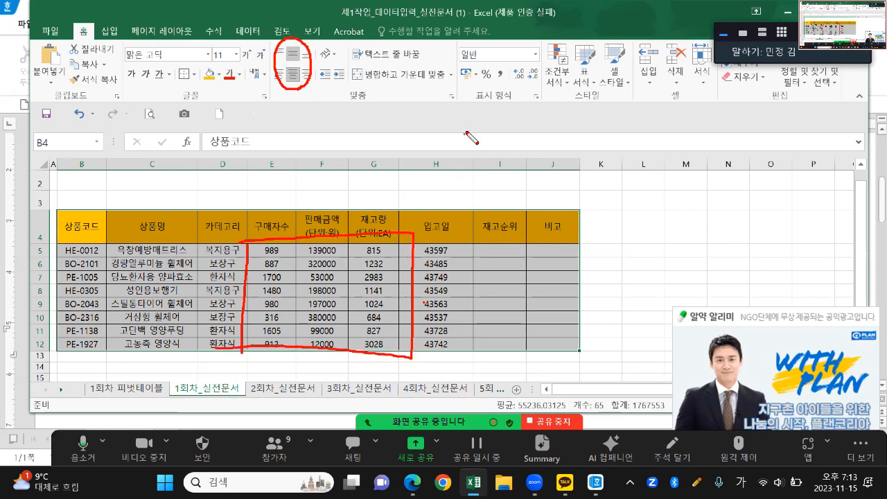
{"action": "mouse_move", "coordinate": [497, 95]}
{"action": "left_mouse_down"}
{"action": "mouse_move", "coordinate": [515, 73]}
{"action": "mouse_move", "coordinate": [507, 97]}
{"action": "left_mouse_up"}
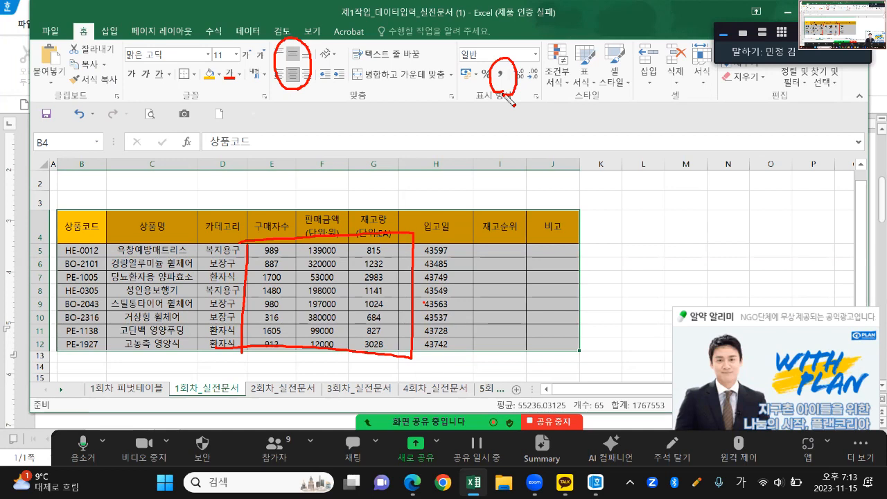
Apply the comma style (쉼표 스타일) to the 구매자수, 판매금액 and 재고량 values in E5:G12
{"action": "left_click", "coordinate": [321, 262]}
{"action": "left_click", "coordinate": [274, 251]}
{"action": "left_click_drag", "start_coordinate": [274, 250], "coordinate": [368, 342]}
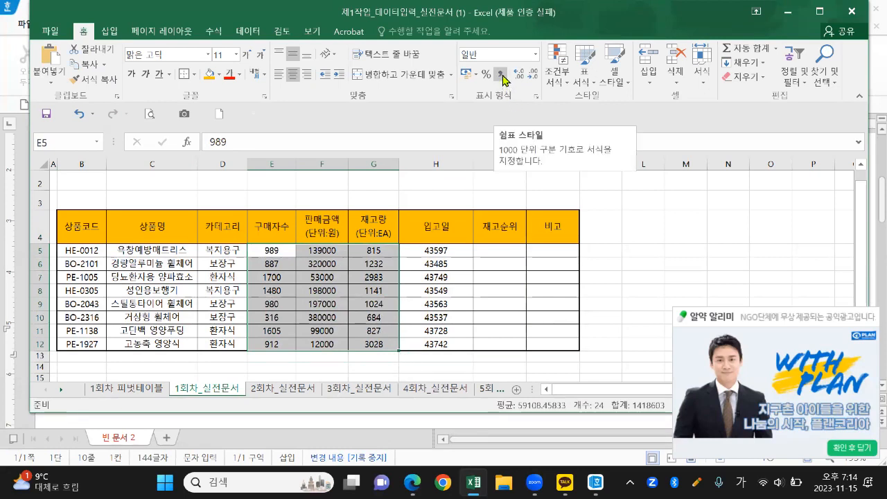
{"action": "left_click", "coordinate": [500, 74]}
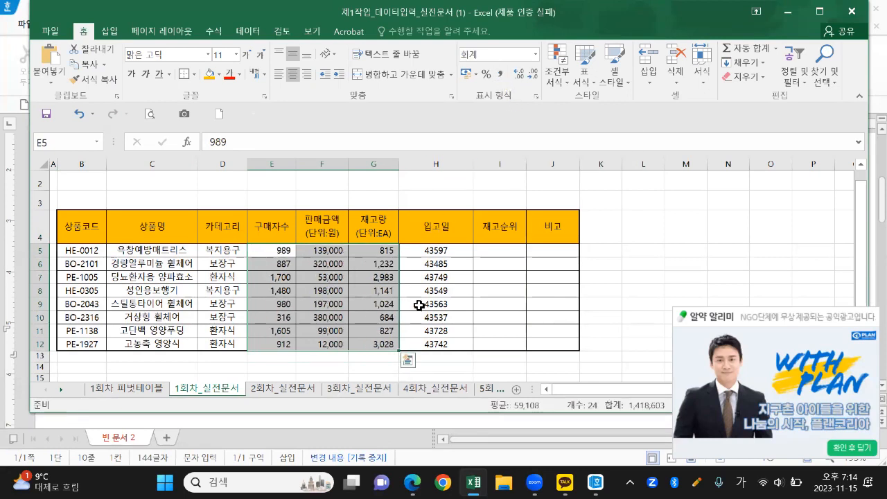
{"action": "mouse_move", "coordinate": [396, 354]}
{"action": "left_mouse_down"}
{"action": "mouse_move", "coordinate": [298, 359]}
{"action": "mouse_move", "coordinate": [253, 251]}
{"action": "mouse_move", "coordinate": [407, 272]}
{"action": "mouse_move", "coordinate": [400, 362]}
{"action": "left_mouse_up"}
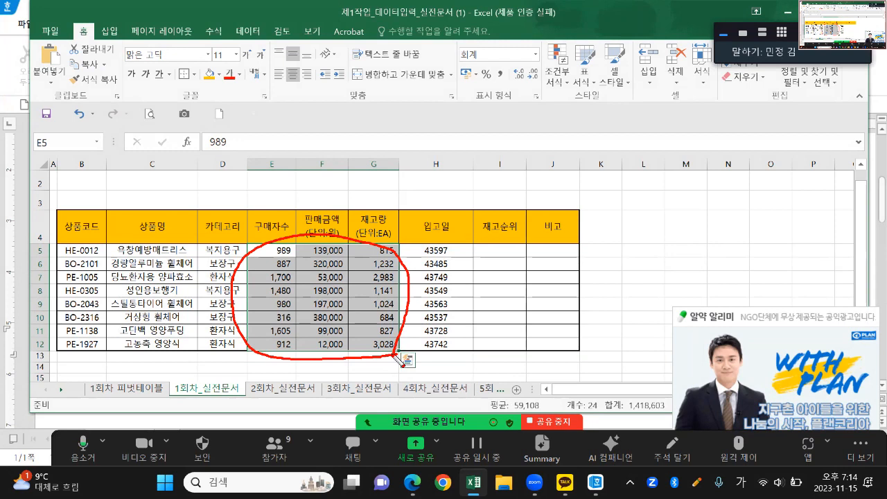
{"action": "left_click", "coordinate": [724, 404]}
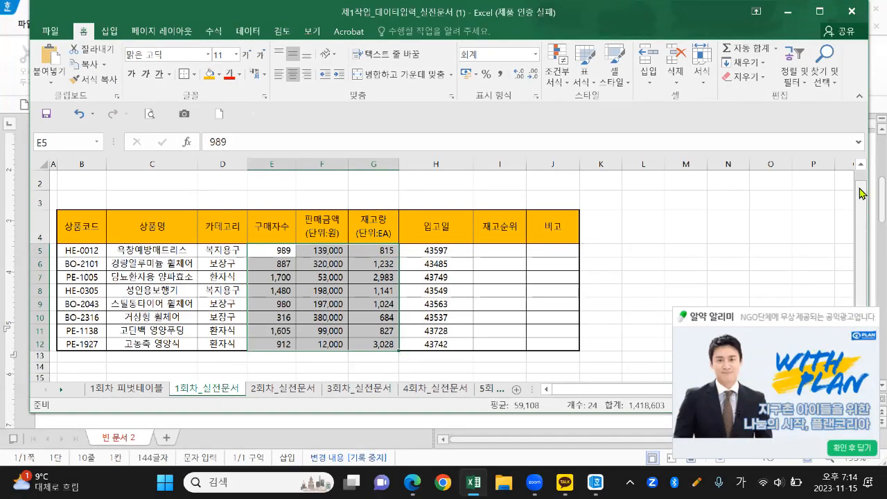
{"action": "left_click_drag", "start_coordinate": [861, 192], "coordinate": [863, 248]}
{"action": "left_click", "coordinate": [767, 334]}
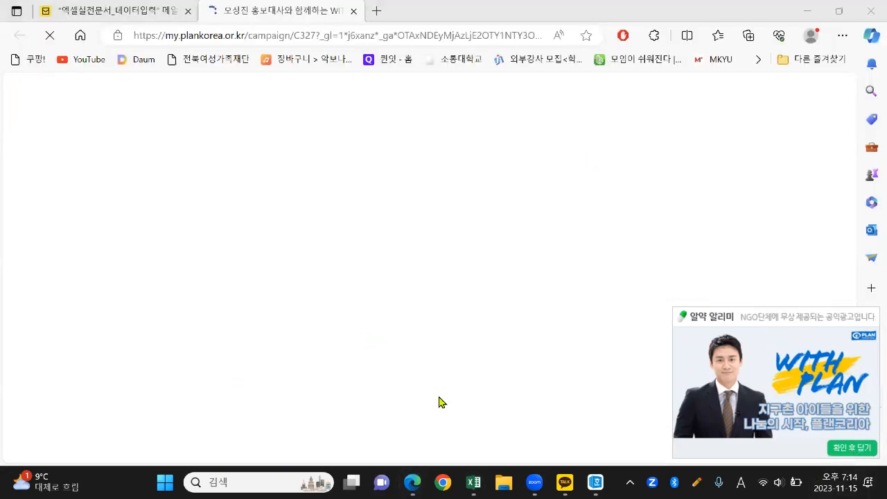
{"action": "left_click", "coordinate": [484, 216]}
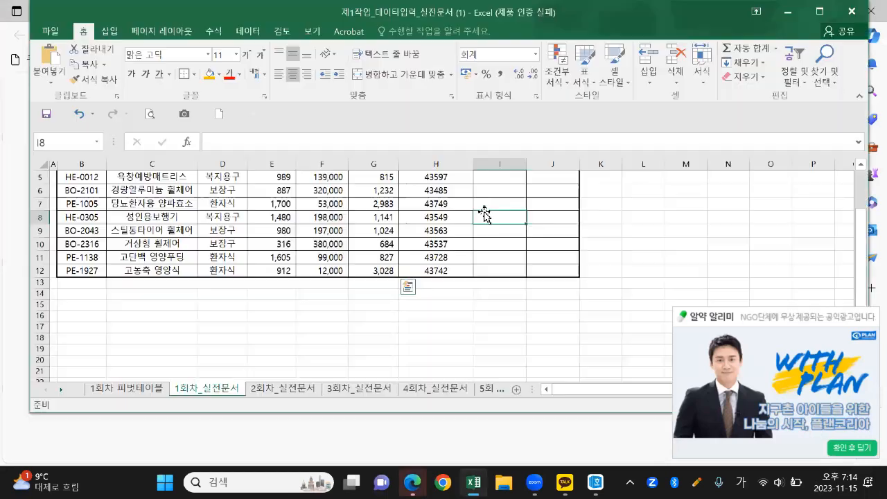
{"action": "scroll", "coordinate": [440, 230], "scroll_direction": "up", "scroll_amount": 2}
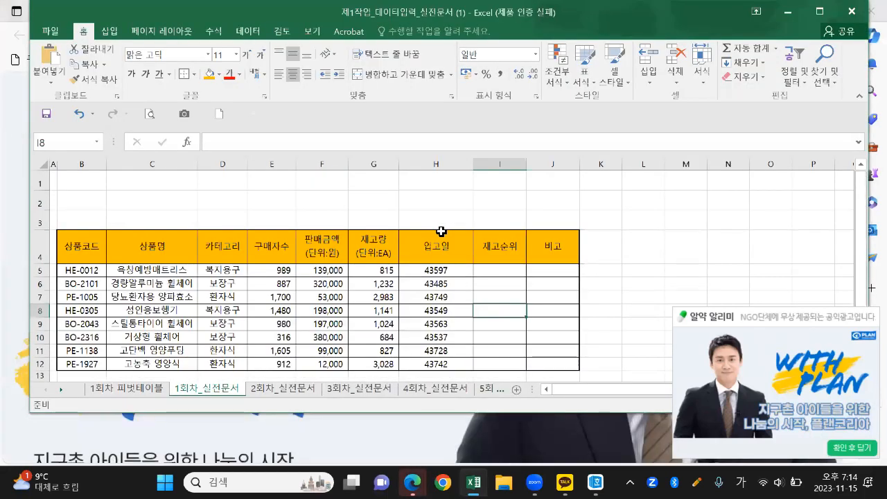
{"action": "scroll", "coordinate": [441, 229], "scroll_direction": "down", "scroll_amount": 1}
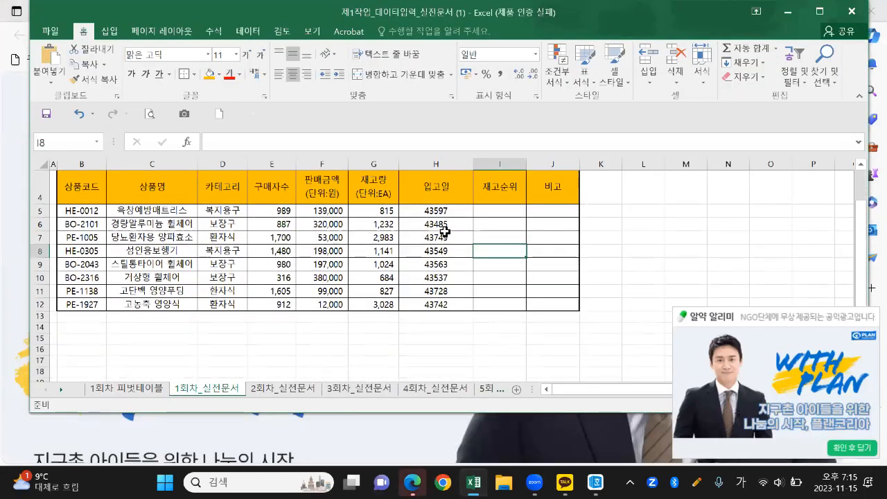
Close the advertisement pop-up that covers the worksheet
{"action": "left_click", "coordinate": [843, 450]}
{"action": "left_click", "coordinate": [689, 268]}
{"action": "left_click", "coordinate": [637, 228]}
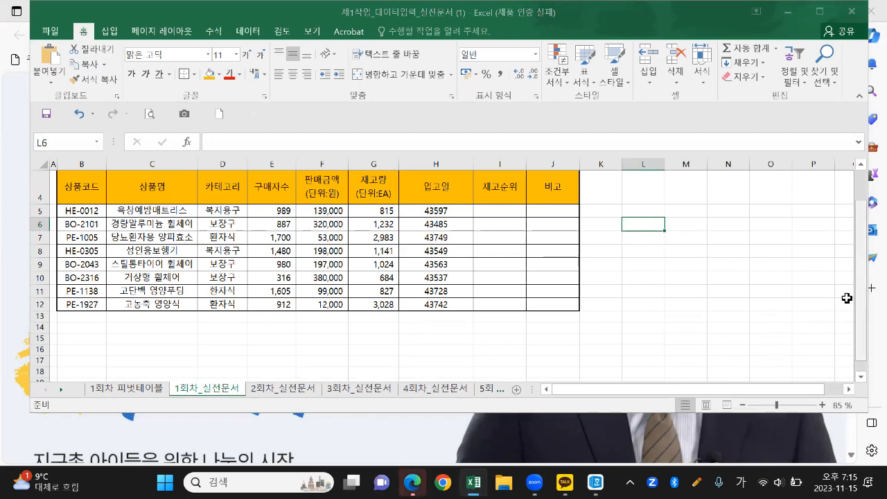
Switch to the Hangul notes document and add the text "*고급필터_정렬 및 부분합_" on the empty line below the pivot table notes
{"action": "mouse_move", "coordinate": [594, 480]}
{"action": "left_click", "coordinate": [667, 409]}
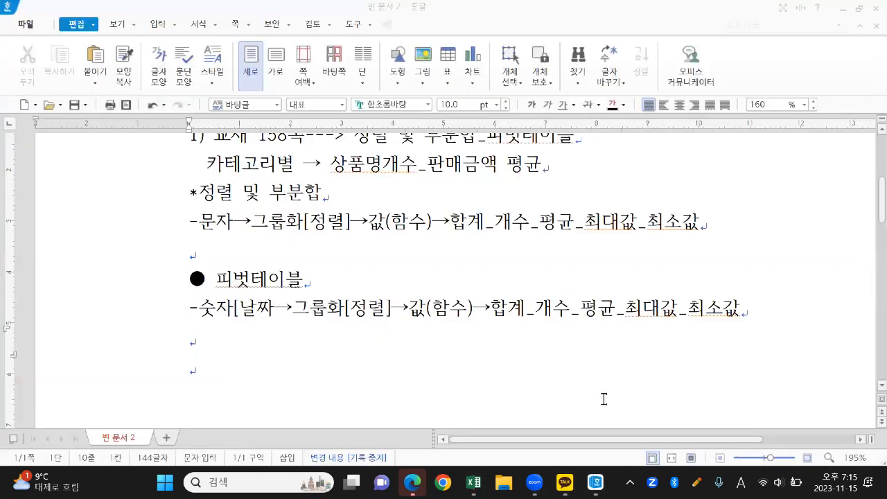
{"action": "type", "text": "*고급필"}
{"action": "type", "text": "터_정"}
{"action": "type", "text": "렬 및 부분"}
{"action": "type", "text": "합_ㄱ"}
{"action": "type", "text": "그래프"}
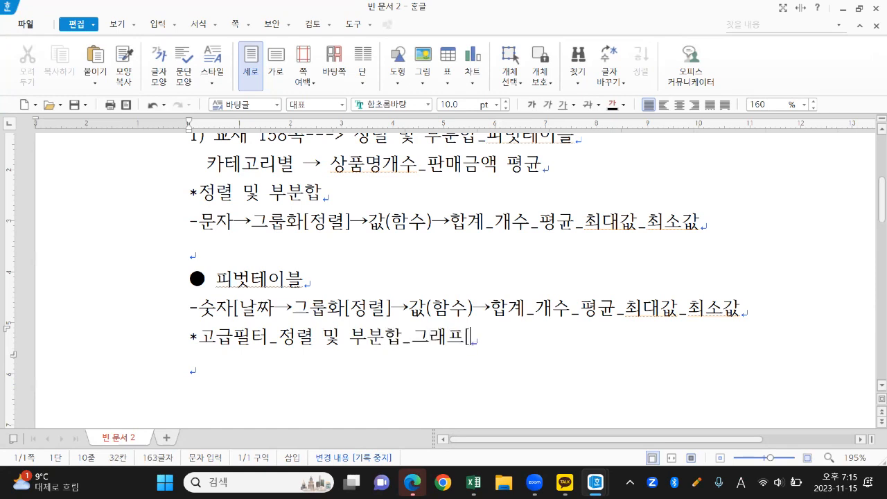
{"action": "type", "text": "[일ㅂ"}
{"action": "key", "text": "BackSpace"}
{"action": "key", "text": "BackSpace"}
{"action": "key", "text": "BackSpace"}
{"action": "key", "text": "BackSpace"}
{"action": "key", "text": "BackSpace"}
{"action": "key", "text": "BackSpace"}
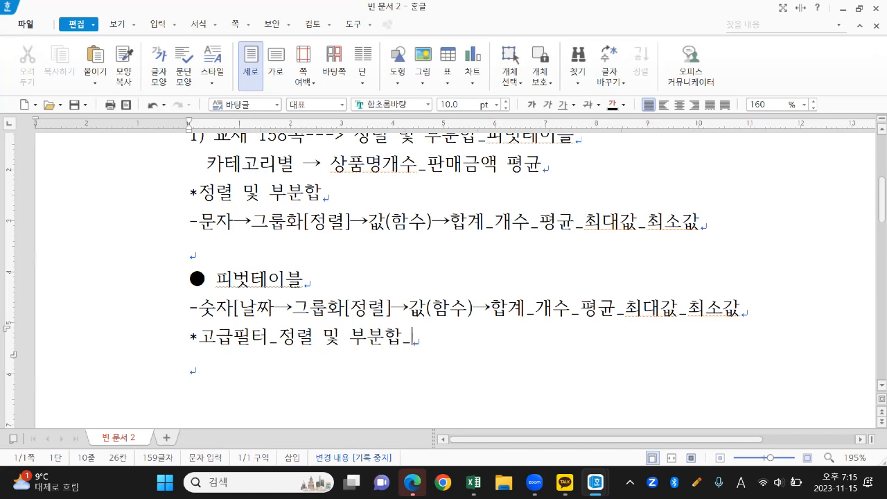
{"action": "type", "text": "-문자→그룹화[정렬]→값(함수)→합계_개수_평균_최대값_최소값"}
{"action": "key", "text": "BackSpace"}
{"action": "key", "text": "BackSpace"}
{"action": "key", "text": "BackSpace"}
{"action": "key", "text": "BackSpace"}
{"action": "key", "text": "BackSpace"}
{"action": "key", "text": "BackSpace"}
{"action": "key", "text": "BackSpace"}
{"action": "key", "text": "BackSpace"}
{"action": "key", "text": "BackSpace"}
{"action": "key", "text": "BackSpace"}
{"action": "key", "text": "BackSpace"}
{"action": "key", "text": "BackSpace"}
{"action": "key", "text": "BackSpace"}
{"action": "key", "text": "BackSpace"}
{"action": "key", "text": "BackSpace"}
{"action": "key", "text": "BackSpace"}
{"action": "key", "text": "BackSpace"}
{"action": "key", "text": "BackSpace"}
{"action": "key", "text": "BackSpace"}
{"action": "key", "text": "BackSpace"}
{"action": "key", "text": "BackSpace"}
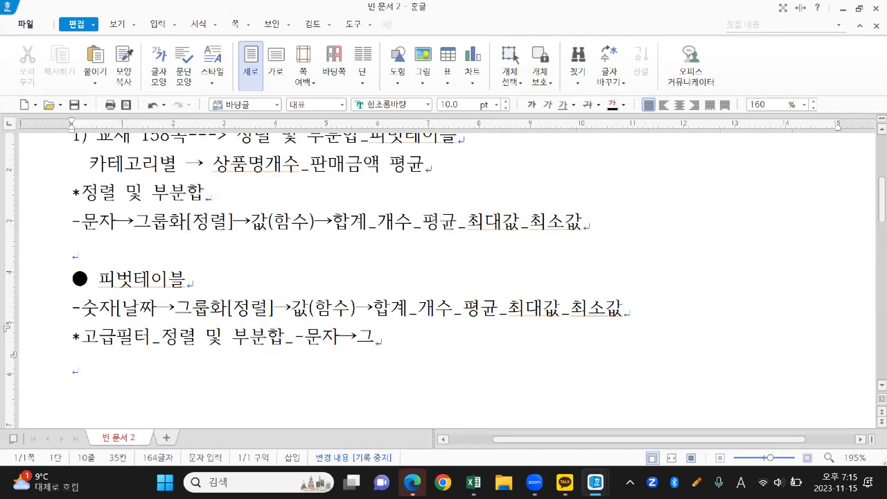
Finish the 고급필터 note line with "[복사-붙여넣기]" and start a new line below it
{"action": "type", "text": "[복사-붙여넣기]"}
{"action": "key", "text": "Return"}
Write the note "*피벗테이블_데이터범위-피벗테이블[복사_붙여넣기X]" on the new line
{"action": "type", "text": "*피벗테이블"}
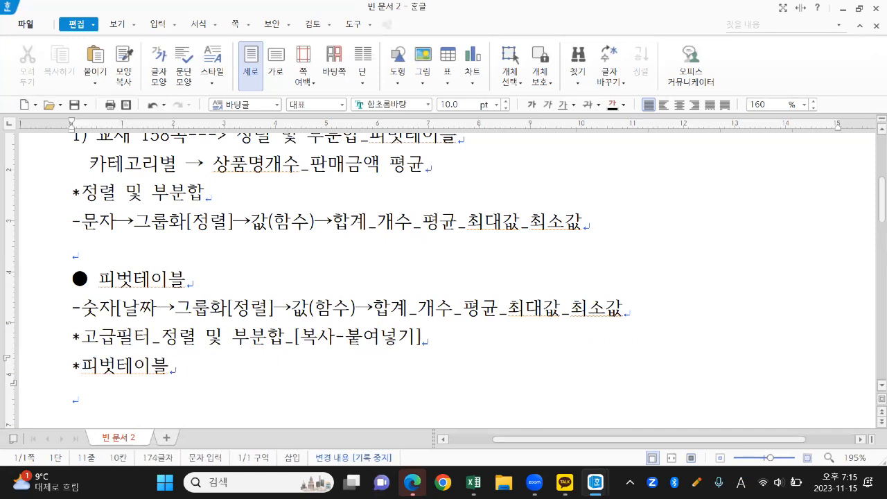
{"action": "type", "text": "_"}
{"action": "type", "text": "데이터버"}
{"action": "type", "text": "ㅁ위"}
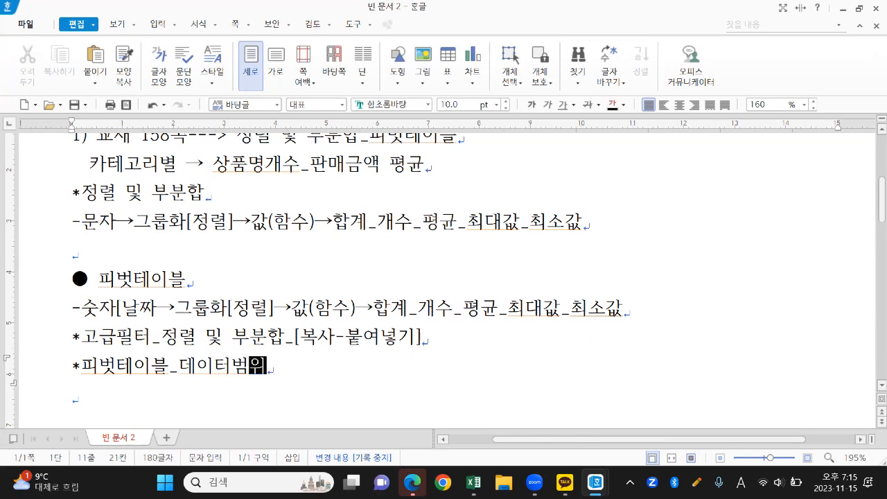
{"action": "type", "text": "-피벗테"}
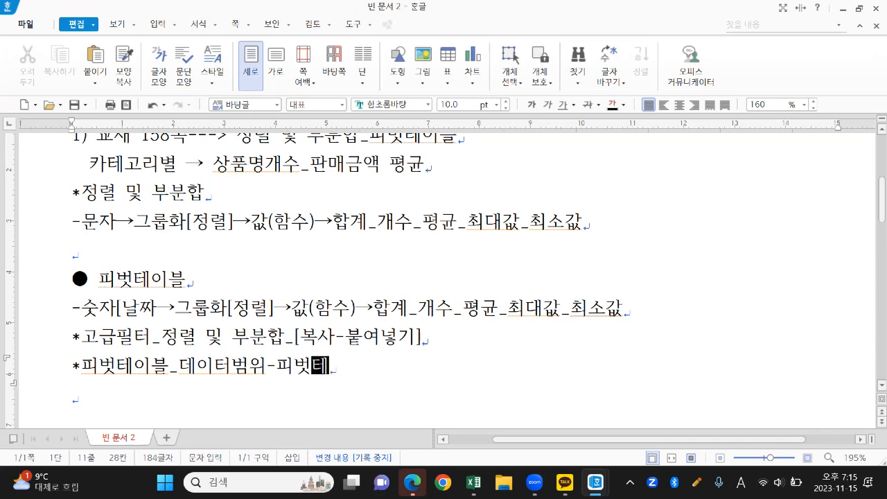
{"action": "type", "text": "이블[복사_붙처"}
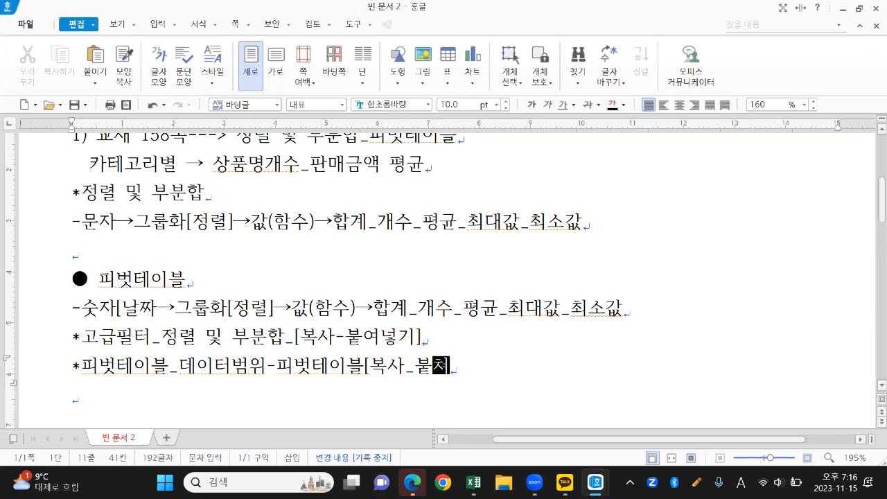
{"action": "key", "text": "BackSpace"}
{"action": "type", "text": "아나"}
{"action": "key", "text": "BackSpace"}
{"action": "key", "text": "BackSpace"}
{"action": "key", "text": "BackSpace"}
{"action": "type", "text": "여넣기]"}
{"action": "type", "text": "X]"}
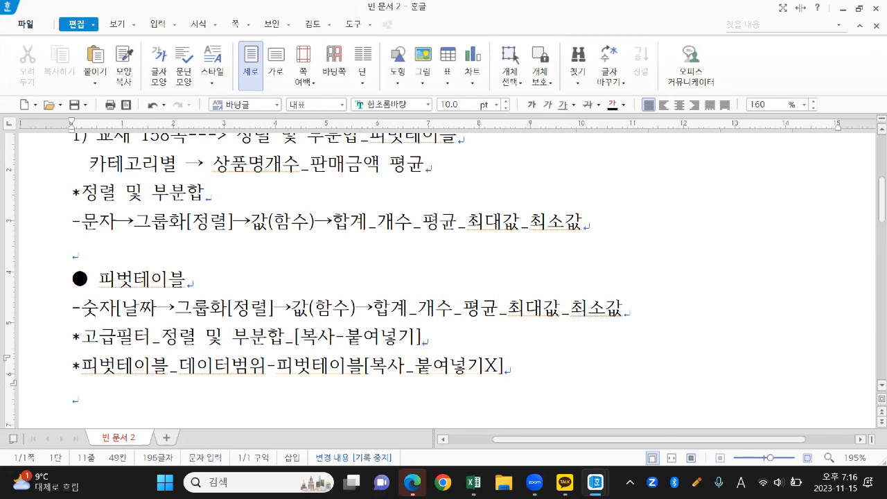
{"action": "scroll", "coordinate": [291, 339], "scroll_direction": "down", "scroll_amount": 3}
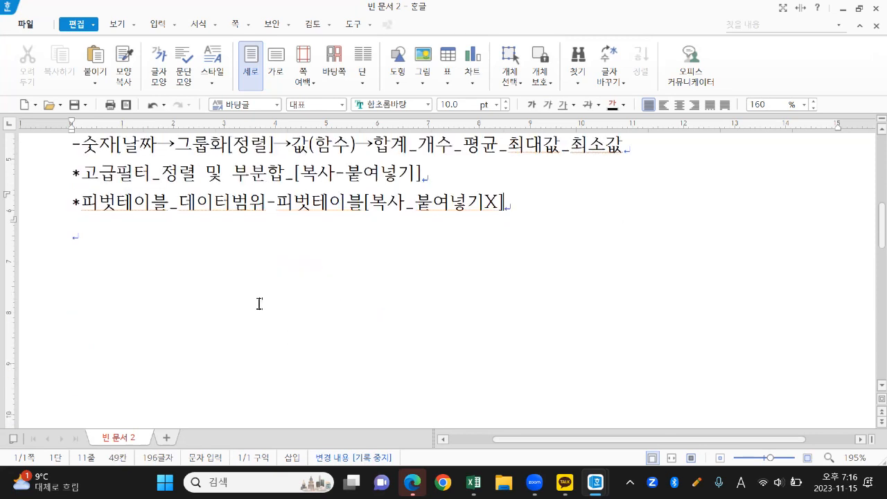
{"action": "scroll", "coordinate": [265, 281], "scroll_direction": "up", "scroll_amount": 2}
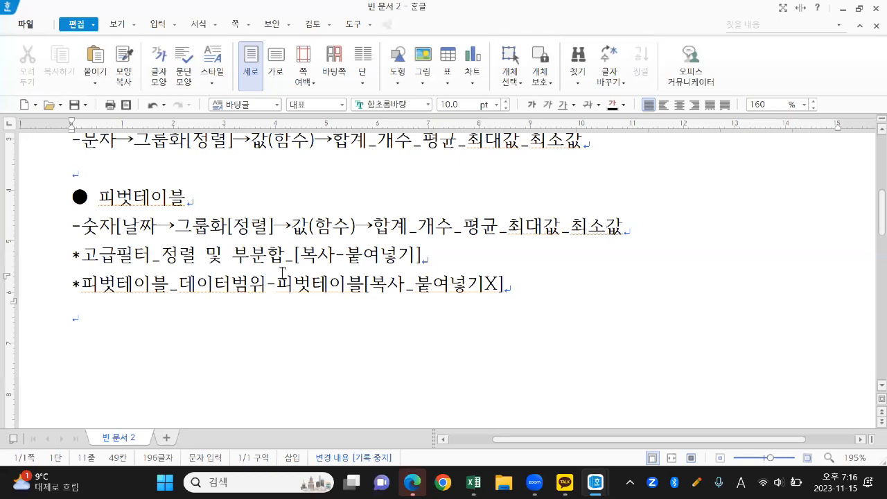
{"action": "left_click", "coordinate": [172, 323]}
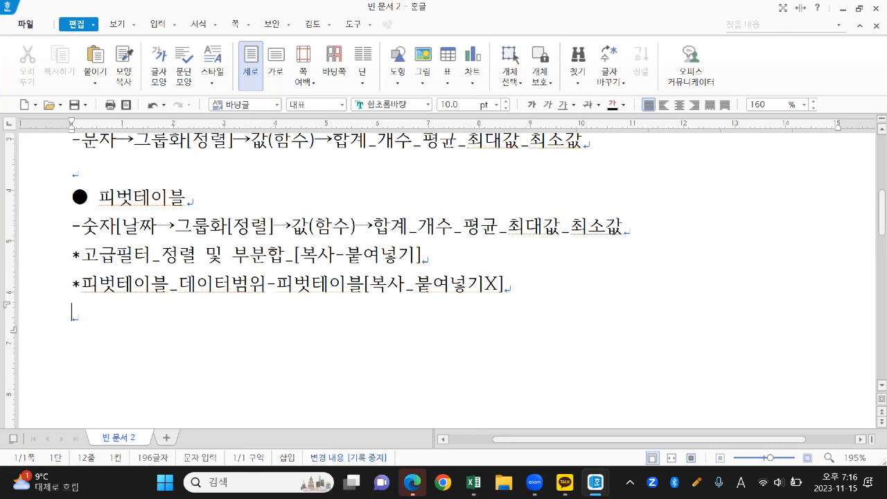
Switch to the Excel workbook and select the range B4:H12 on the 1회차_실전문서 sheet
{"action": "key", "text": "alt+Tab"}
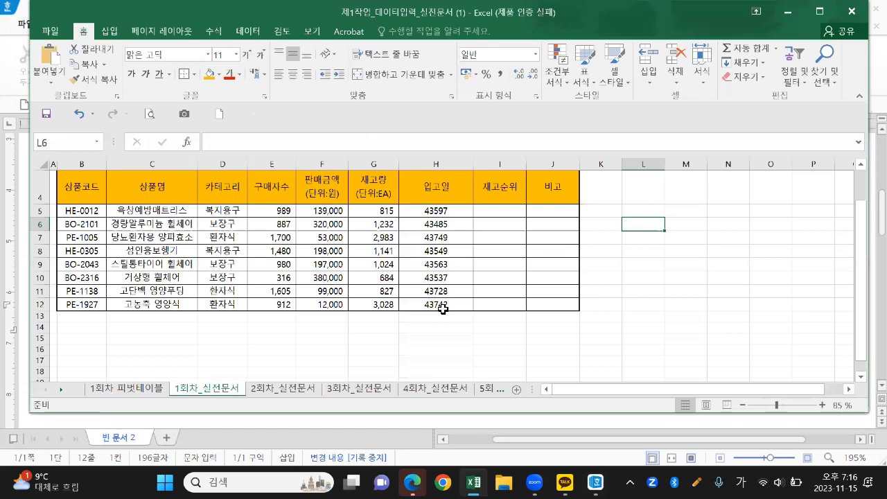
{"action": "scroll", "coordinate": [440, 307], "scroll_direction": "up", "scroll_amount": 1}
{"action": "left_click", "coordinate": [406, 295]}
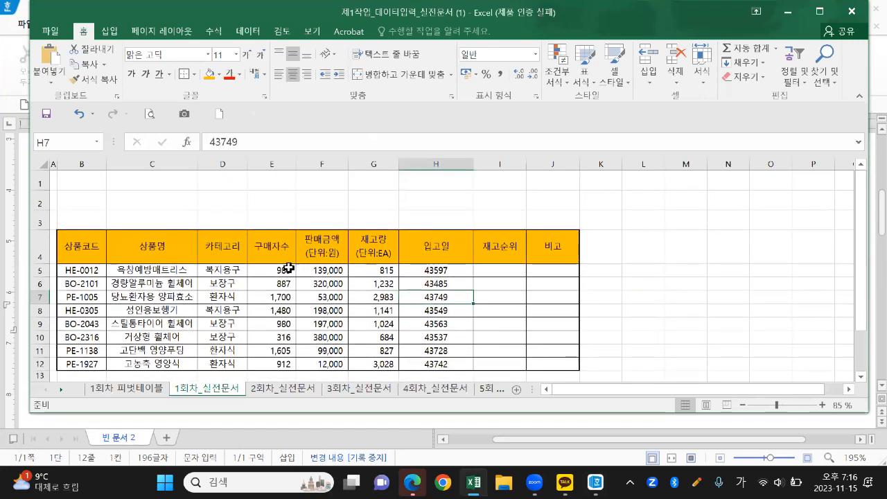
{"action": "left_click_drag", "start_coordinate": [100, 249], "coordinate": [442, 364]}
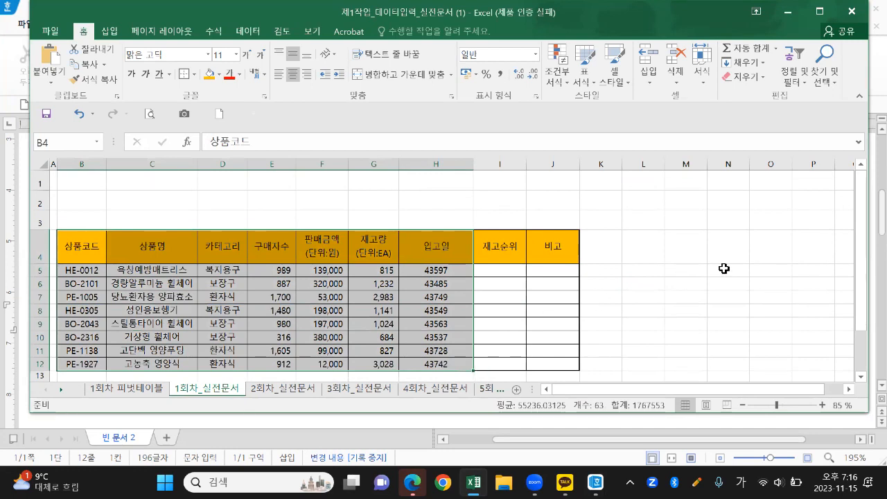
{"action": "scroll", "coordinate": [780, 242], "scroll_direction": "down", "scroll_amount": 1}
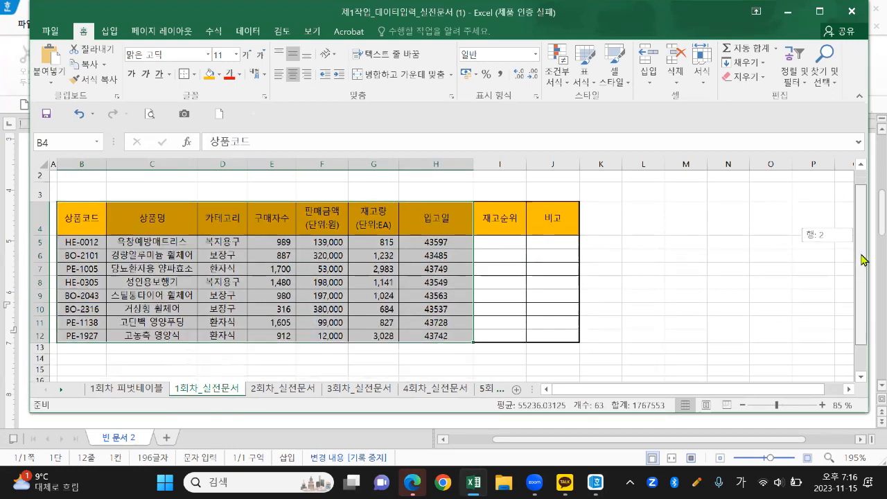
{"action": "scroll", "coordinate": [779, 246], "scroll_direction": "down", "scroll_amount": 1}
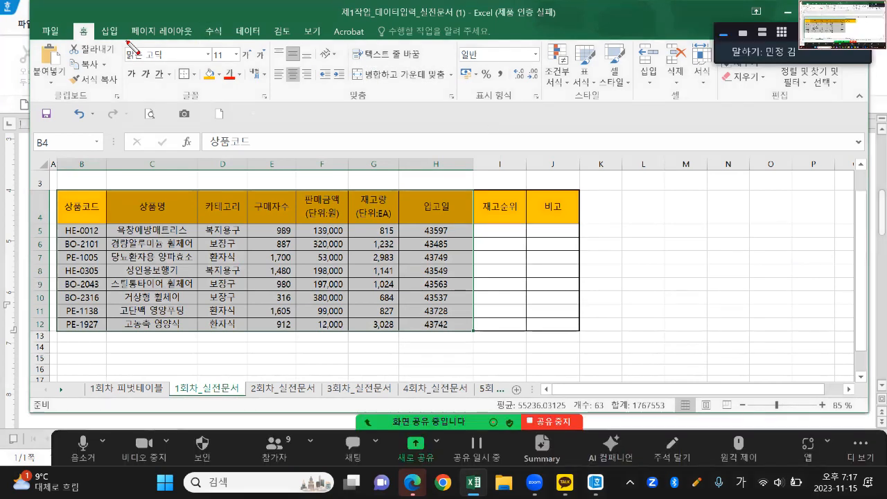
{"action": "left_click_drag", "start_coordinate": [105, 25], "coordinate": [124, 26]}
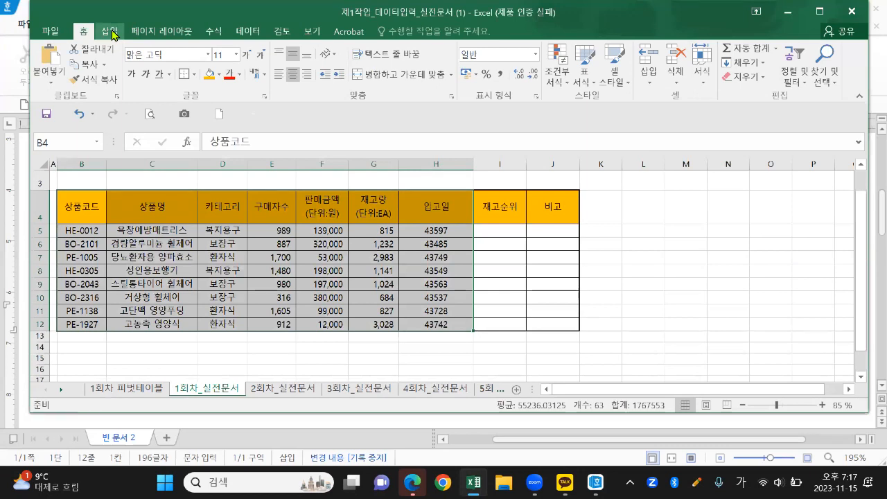
{"action": "left_click", "coordinate": [111, 31]}
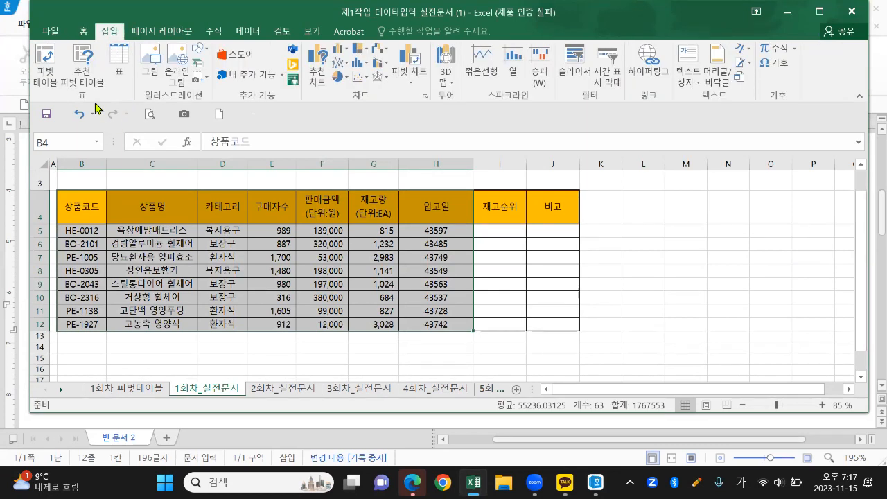
{"action": "key", "text": "ctrl+2"}
{"action": "left_click_drag", "start_coordinate": [94, 103], "coordinate": [72, 98]}
{"action": "left_click_drag", "start_coordinate": [92, 95], "coordinate": [90, 104]}
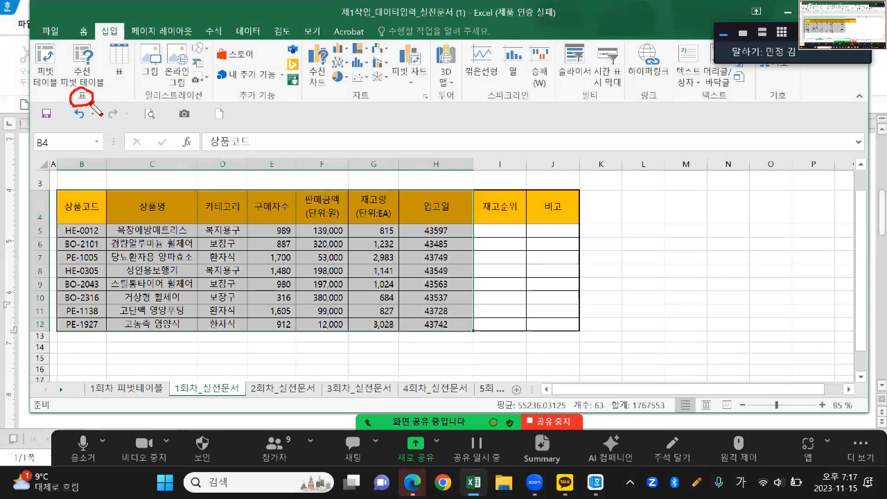
{"action": "left_click_drag", "start_coordinate": [46, 49], "coordinate": [47, 69]}
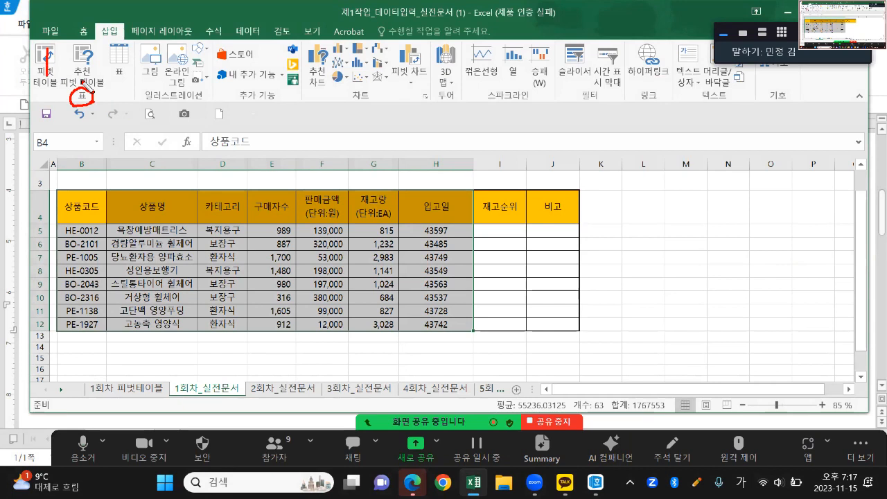
{"action": "key", "text": "Escape"}
{"action": "left_click", "coordinate": [46, 66]}
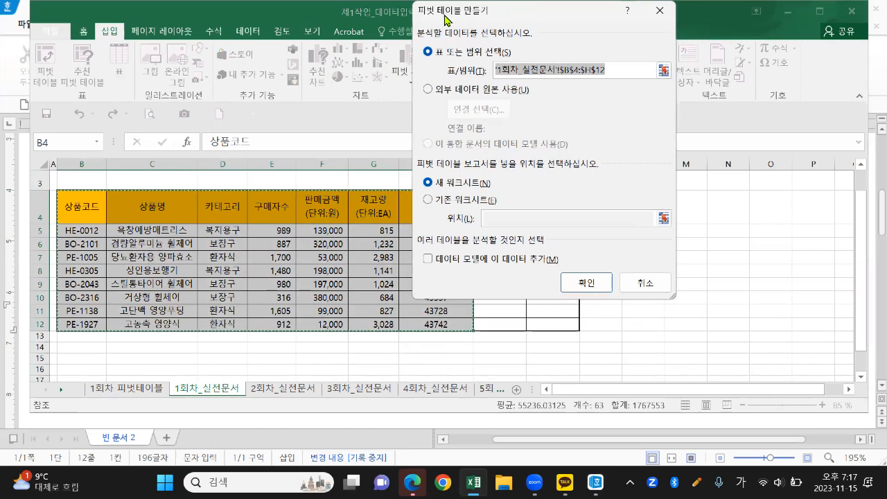
{"action": "left_click_drag", "start_coordinate": [447, 19], "coordinate": [463, 42]}
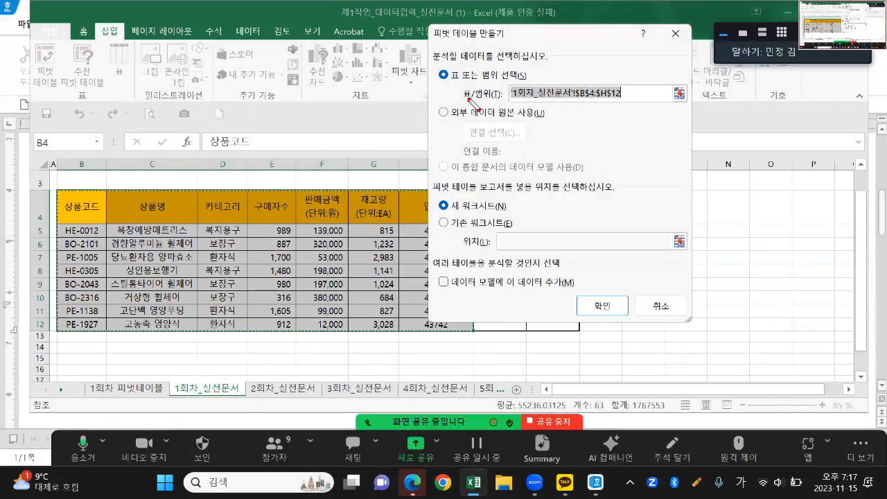
{"action": "left_click_drag", "start_coordinate": [459, 61], "coordinate": [458, 83]}
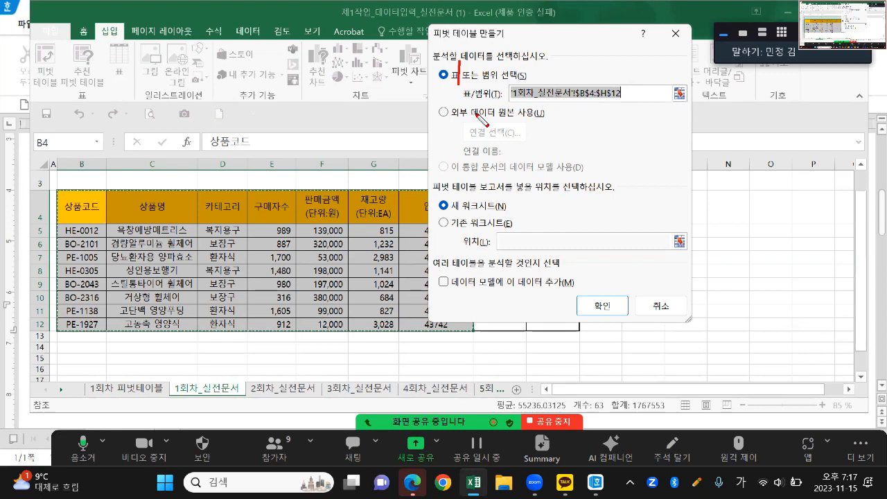
{"action": "mouse_move", "coordinate": [563, 113]}
{"action": "left_mouse_down"}
{"action": "mouse_move", "coordinate": [511, 110]}
{"action": "mouse_move", "coordinate": [541, 67]}
{"action": "mouse_move", "coordinate": [662, 87]}
{"action": "mouse_move", "coordinate": [579, 124]}
{"action": "mouse_move", "coordinate": [560, 121]}
{"action": "left_mouse_up"}
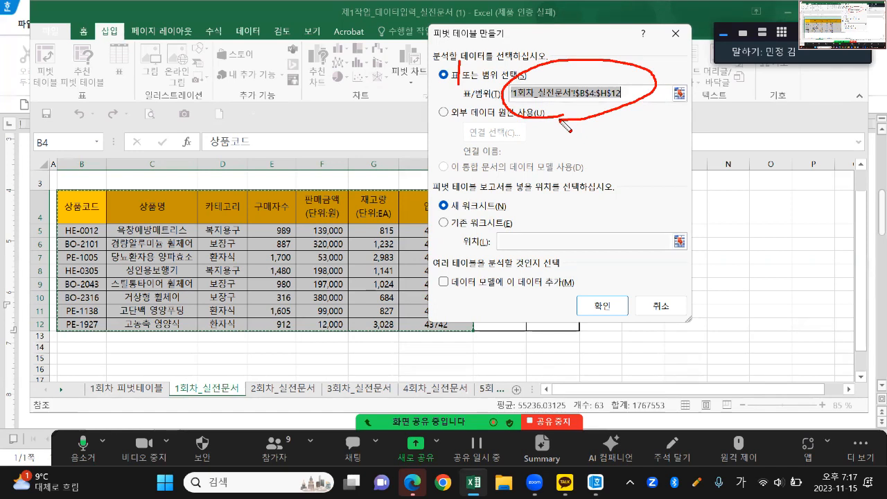
{"action": "left_click", "coordinate": [676, 33]}
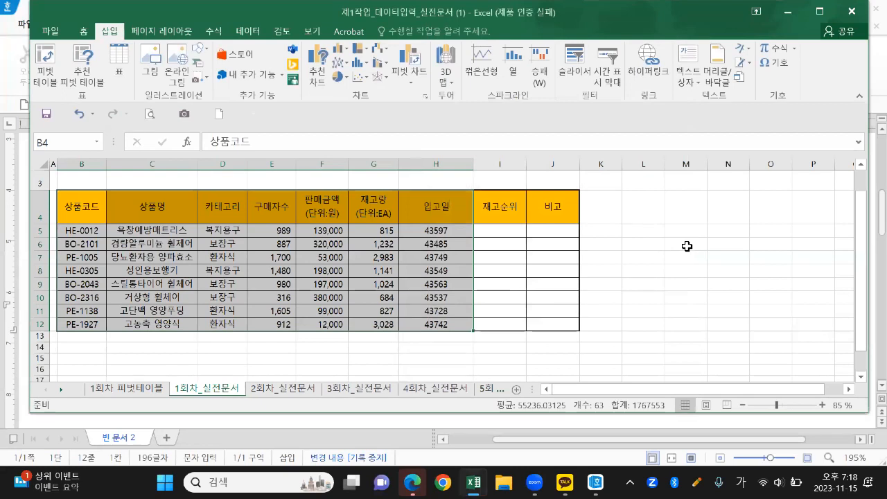
Start a new pivot table from the empty cell N7 and set its source range to B4:H12 on 1회차_실전문서
{"action": "left_click", "coordinate": [721, 272]}
{"action": "left_click", "coordinate": [741, 236]}
{"action": "left_click", "coordinate": [708, 258]}
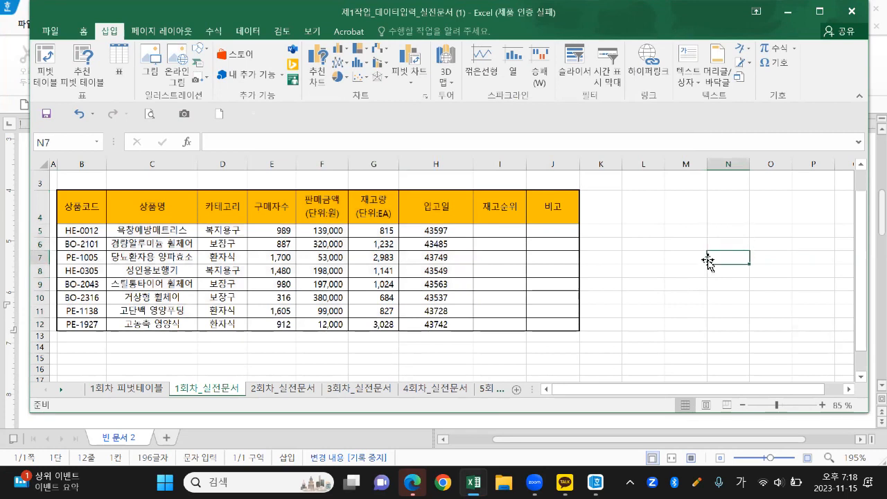
{"action": "left_click", "coordinate": [36, 54]}
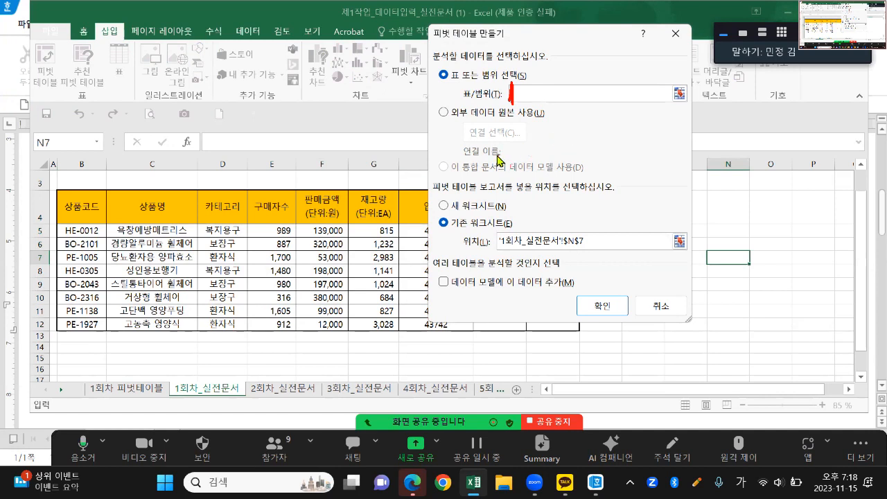
{"action": "key", "text": "Escape"}
{"action": "left_click_drag", "start_coordinate": [94, 201], "coordinate": [455, 320]}
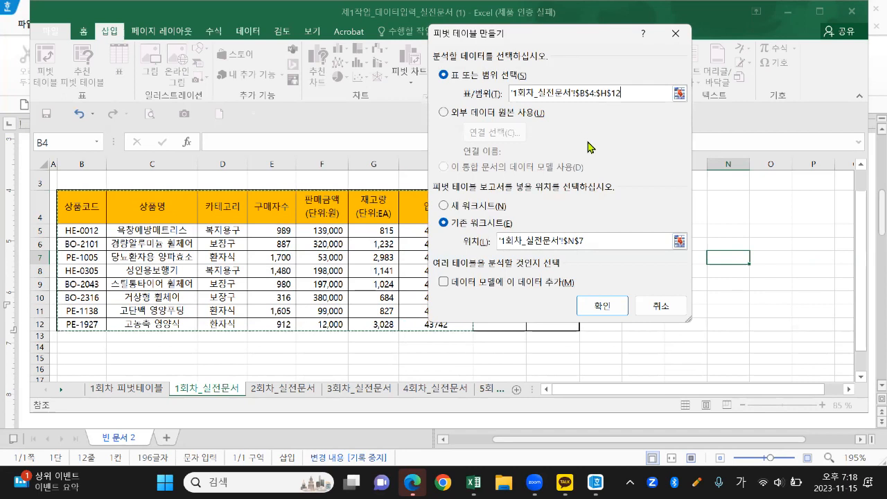
{"action": "mouse_move", "coordinate": [575, 109]}
{"action": "left_mouse_down"}
{"action": "mouse_move", "coordinate": [505, 93]}
{"action": "mouse_move", "coordinate": [638, 87]}
{"action": "mouse_move", "coordinate": [581, 124]}
{"action": "left_mouse_up"}
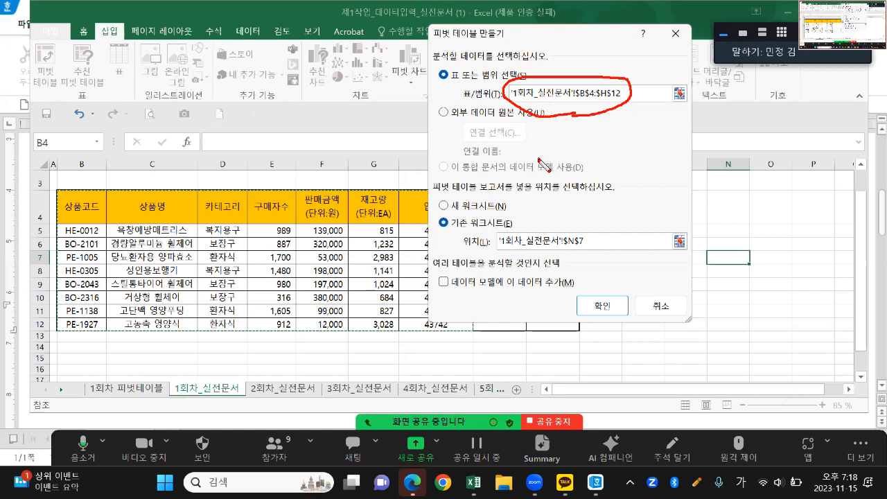
{"action": "left_click_drag", "start_coordinate": [514, 197], "coordinate": [559, 192]}
{"action": "mouse_move", "coordinate": [440, 215]}
{"action": "left_mouse_down"}
{"action": "mouse_move", "coordinate": [452, 224]}
{"action": "mouse_move", "coordinate": [504, 219]}
{"action": "mouse_move", "coordinate": [459, 196]}
{"action": "mouse_move", "coordinate": [432, 209]}
{"action": "mouse_move", "coordinate": [466, 226]}
{"action": "mouse_move", "coordinate": [510, 211]}
{"action": "mouse_move", "coordinate": [445, 196]}
{"action": "mouse_move", "coordinate": [435, 208]}
{"action": "left_mouse_up"}
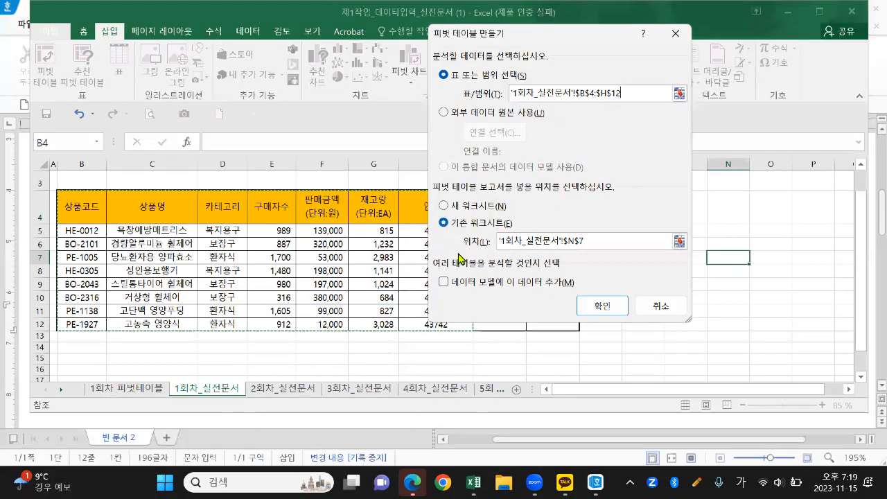
{"action": "left_click_drag", "start_coordinate": [465, 240], "coordinate": [435, 221]}
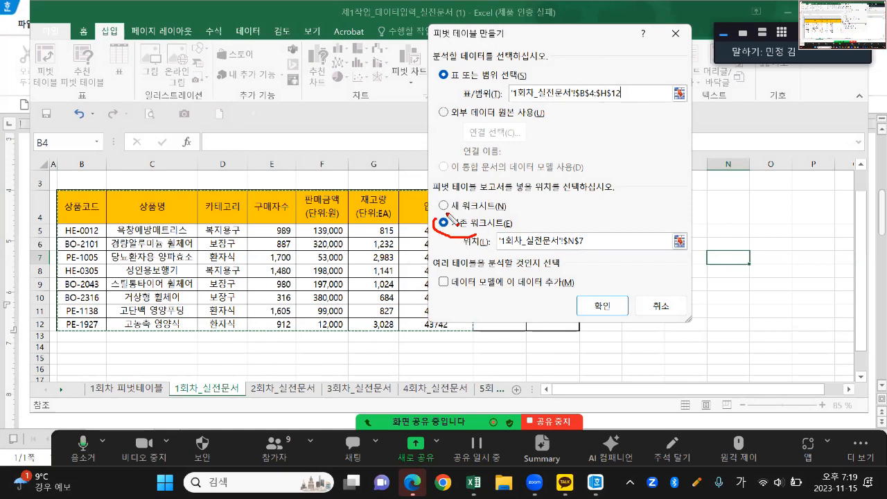
{"action": "left_click_drag", "start_coordinate": [459, 185], "coordinate": [474, 238]}
{"action": "mouse_move", "coordinate": [485, 246]}
{"action": "left_mouse_down"}
{"action": "mouse_move", "coordinate": [465, 251]}
{"action": "mouse_move", "coordinate": [438, 223]}
{"action": "mouse_move", "coordinate": [526, 222]}
{"action": "mouse_move", "coordinate": [444, 244]}
{"action": "mouse_move", "coordinate": [510, 208]}
{"action": "mouse_move", "coordinate": [519, 235]}
{"action": "mouse_move", "coordinate": [508, 240]}
{"action": "left_mouse_up"}
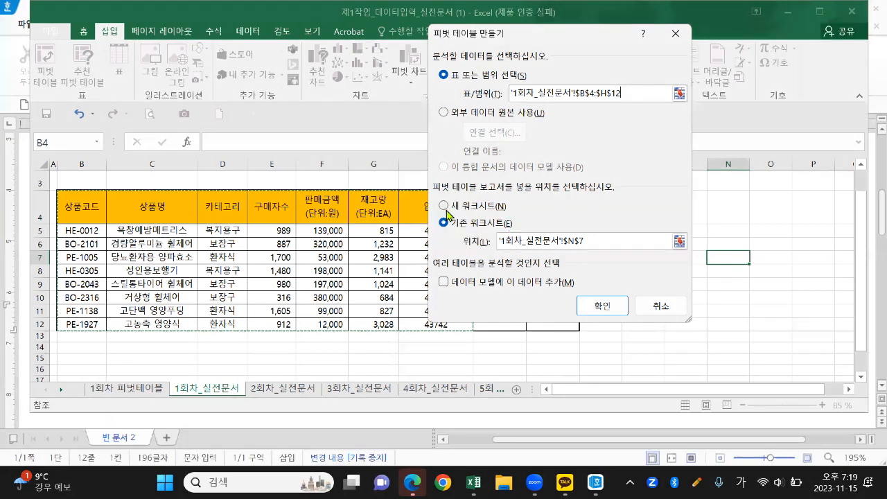
Choose the existing worksheet (기존 워크시트) as the pivot table's destination and clear its location reference
{"action": "left_click", "coordinate": [445, 207]}
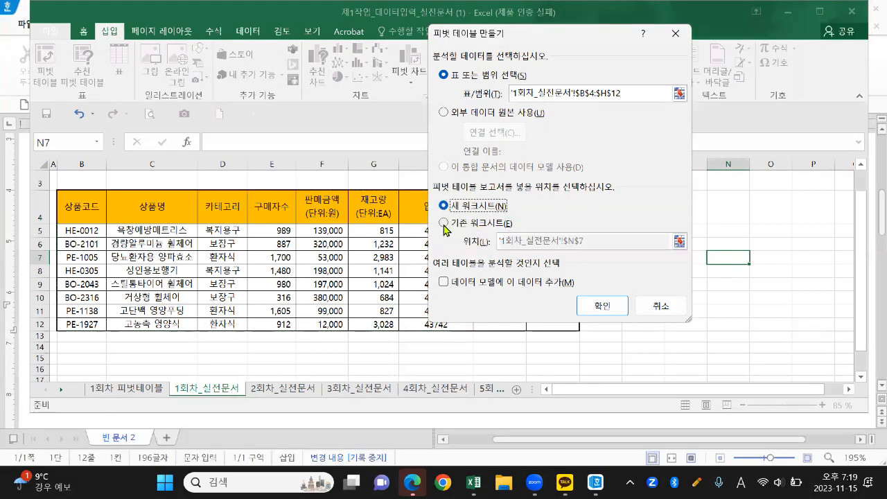
{"action": "left_click", "coordinate": [444, 225]}
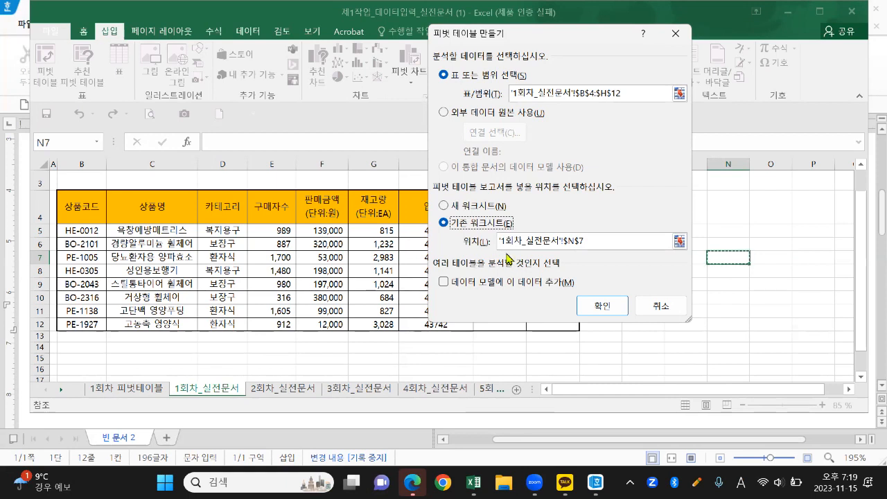
{"action": "key", "text": "ctrl+2"}
{"action": "mouse_move", "coordinate": [499, 237]}
{"action": "left_mouse_down"}
{"action": "mouse_move", "coordinate": [499, 248]}
{"action": "mouse_move", "coordinate": [519, 252]}
{"action": "mouse_move", "coordinate": [683, 250]}
{"action": "mouse_move", "coordinate": [492, 234]}
{"action": "left_mouse_up"}
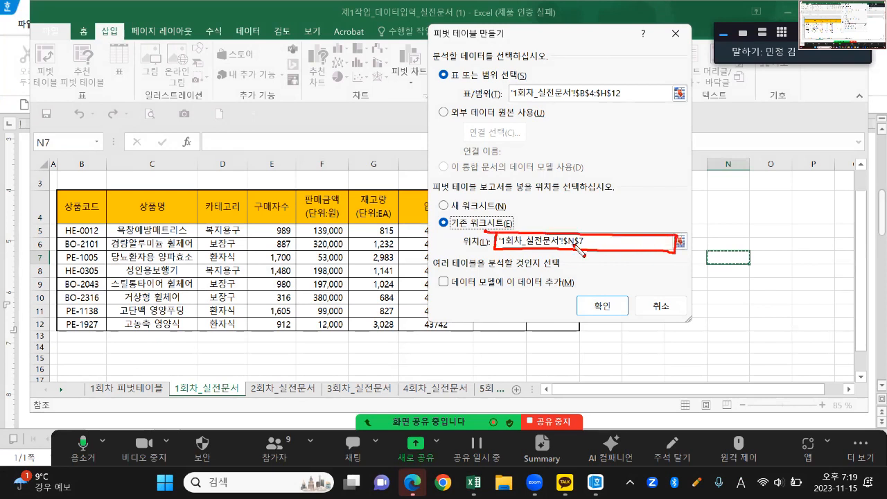
{"action": "key", "text": "Escape"}
{"action": "left_click", "coordinate": [602, 240]}
{"action": "key", "text": "BackSpace"}
{"action": "key", "text": "BackSpace"}
{"action": "key", "text": "BackSpace"}
{"action": "key", "text": "BackSpace"}
{"action": "key", "text": "BackSpace"}
{"action": "key", "text": "BackSpace"}
{"action": "key", "text": "BackSpace"}
{"action": "key", "text": "BackSpace"}
{"action": "key", "text": "BackSpace"}
{"action": "key", "text": "BackSpace"}
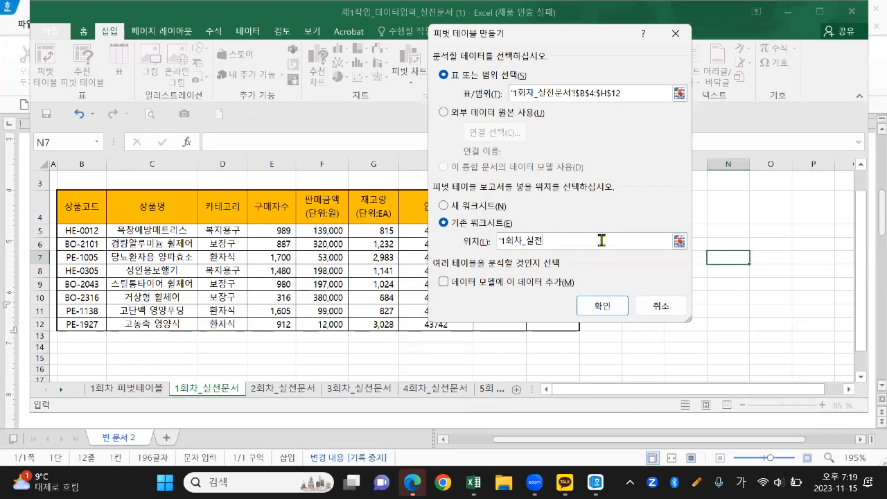
{"action": "key", "text": "BackSpace"}
{"action": "key", "text": "BackSpace"}
{"action": "key", "text": "BackSpace"}
{"action": "key", "text": "BackSpace"}
{"action": "key", "text": "BackSpace"}
{"action": "mouse_move", "coordinate": [499, 232]}
{"action": "left_mouse_down"}
{"action": "mouse_move", "coordinate": [568, 251]}
{"action": "mouse_move", "coordinate": [676, 253]}
{"action": "mouse_move", "coordinate": [671, 234]}
{"action": "mouse_move", "coordinate": [502, 236]}
{"action": "left_mouse_up"}
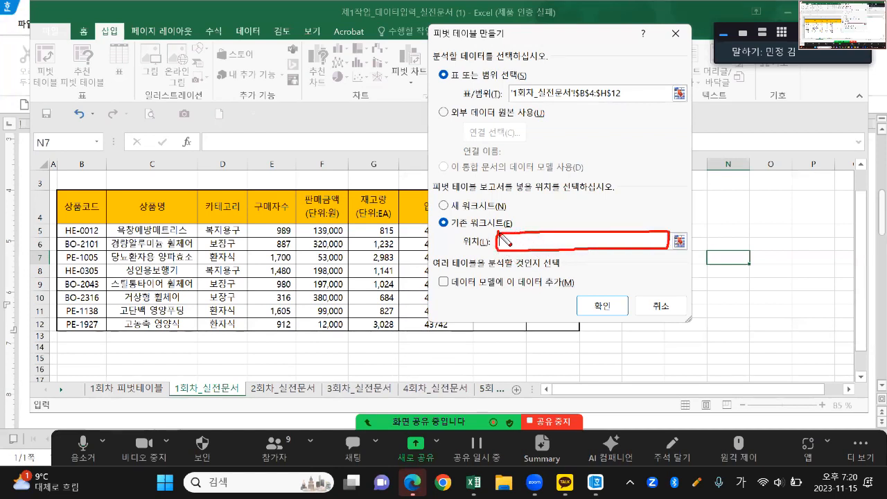
{"action": "key", "text": "Escape"}
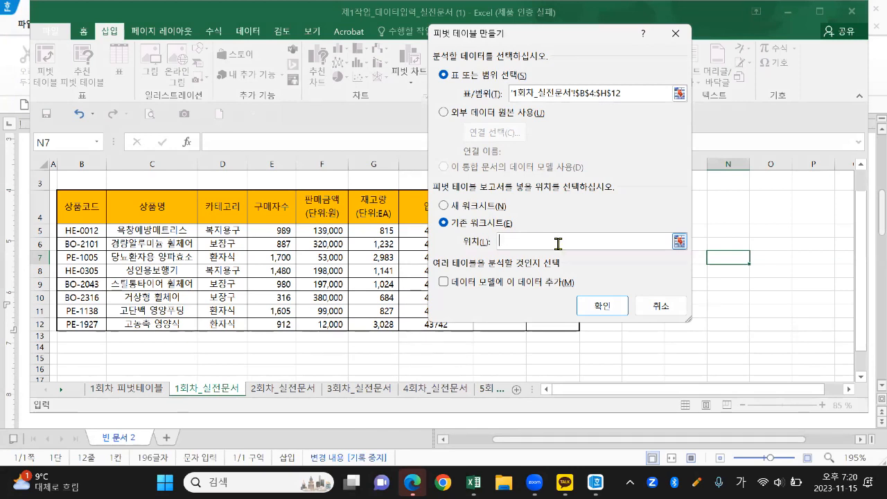
{"action": "left_click_drag", "start_coordinate": [693, 261], "coordinate": [655, 263]}
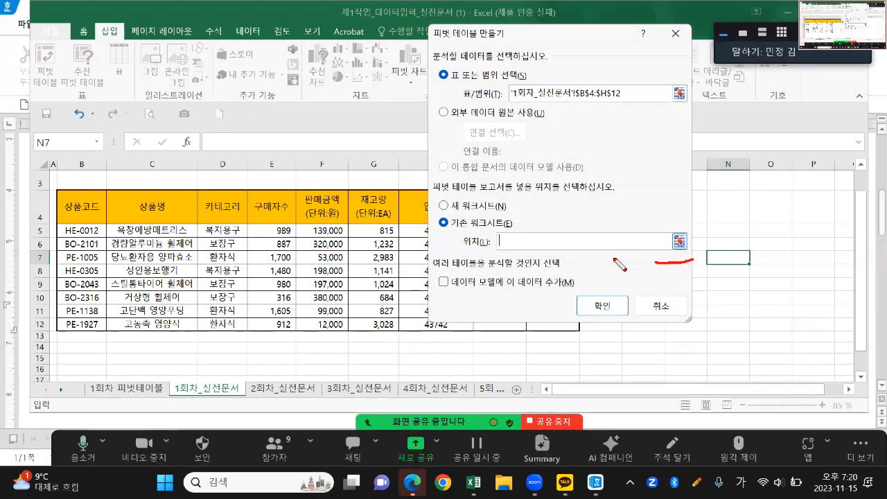
{"action": "key", "text": "Escape"}
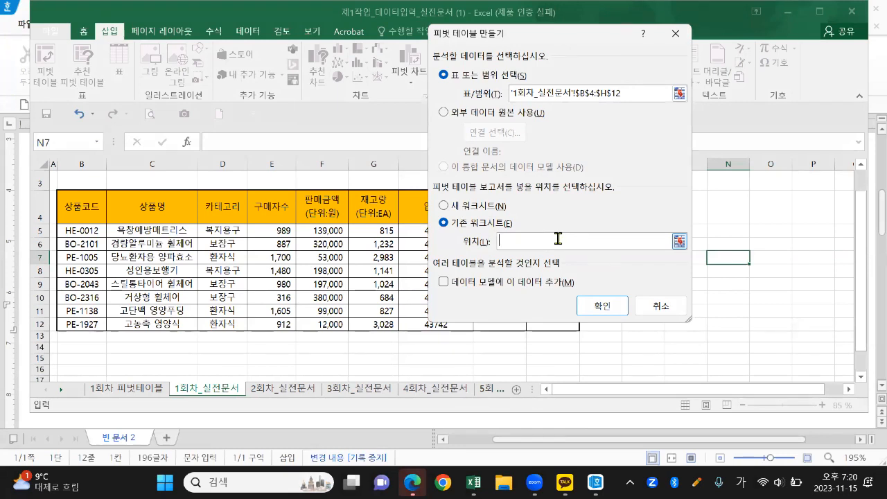
Set the pivot table's location to cell B2 on the 1회차 피벗테이블 sheet and create the table
{"action": "left_click", "coordinate": [558, 238]}
{"action": "key", "text": "ctrl+2"}
{"action": "left_click_drag", "start_coordinate": [502, 229], "coordinate": [500, 253]}
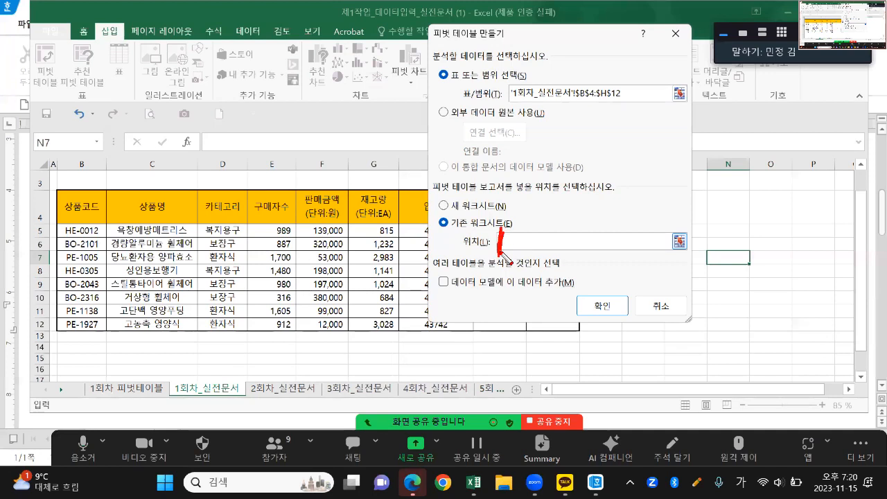
{"action": "mouse_move", "coordinate": [148, 409]}
{"action": "left_mouse_down"}
{"action": "mouse_move", "coordinate": [84, 383]}
{"action": "mouse_move", "coordinate": [186, 397]}
{"action": "left_mouse_up"}
{"action": "key", "text": "Escape"}
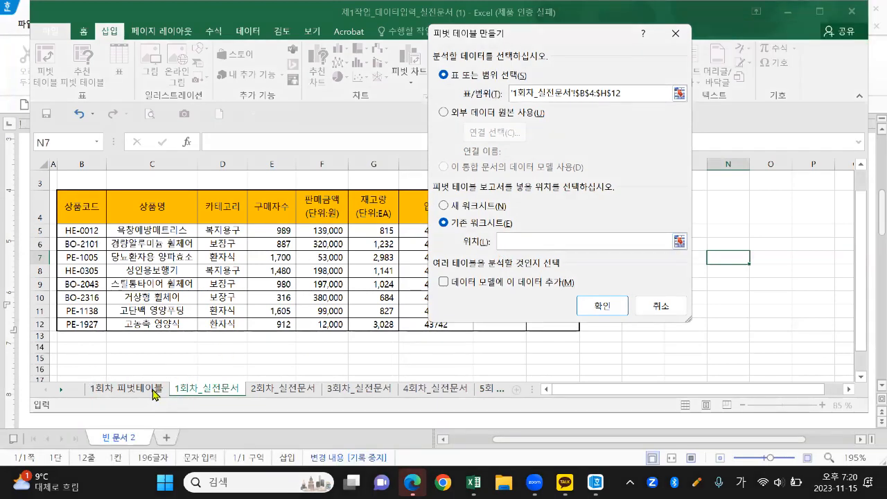
{"action": "left_click", "coordinate": [153, 391]}
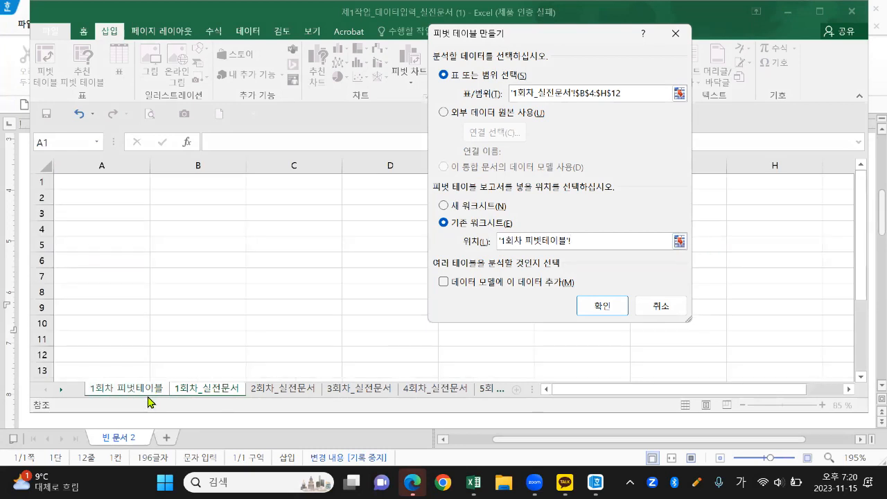
{"action": "key", "text": "ctrl+2"}
{"action": "mouse_move", "coordinate": [148, 405]}
{"action": "left_mouse_down"}
{"action": "mouse_move", "coordinate": [88, 398]}
{"action": "mouse_move", "coordinate": [173, 390]}
{"action": "mouse_move", "coordinate": [166, 406]}
{"action": "left_mouse_up"}
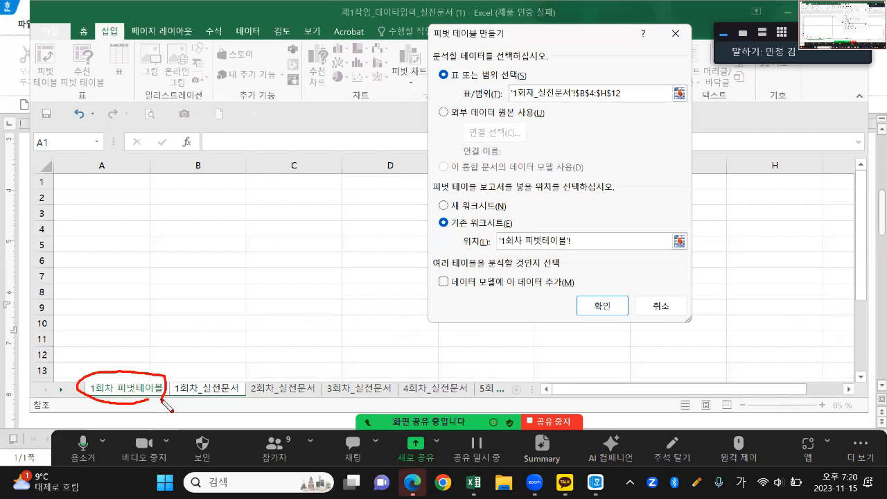
{"action": "key", "text": "Escape"}
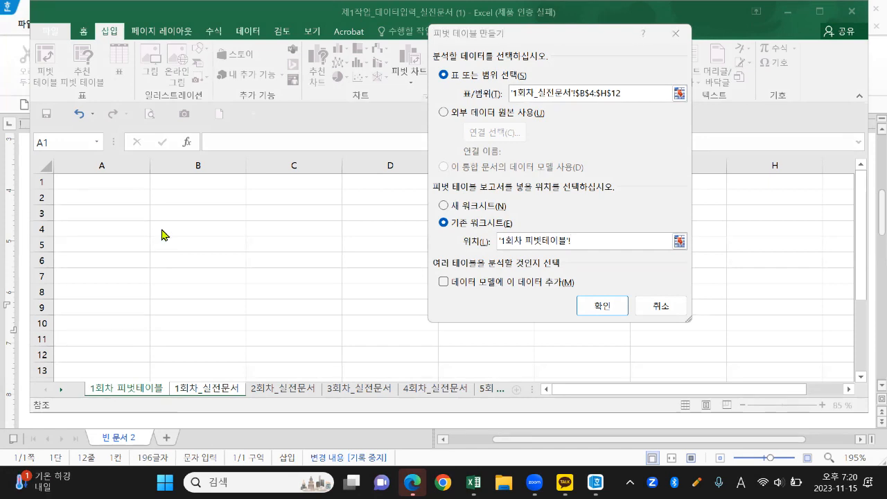
{"action": "mouse_move", "coordinate": [148, 206]}
{"action": "left_mouse_down"}
{"action": "mouse_move", "coordinate": [150, 190]}
{"action": "mouse_move", "coordinate": [254, 194]}
{"action": "mouse_move", "coordinate": [147, 203]}
{"action": "left_mouse_up"}
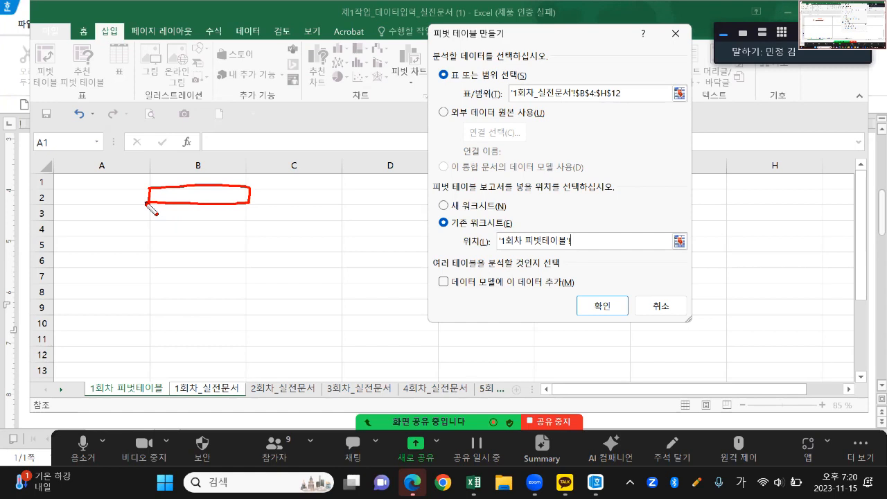
{"action": "left_click", "coordinate": [207, 196]}
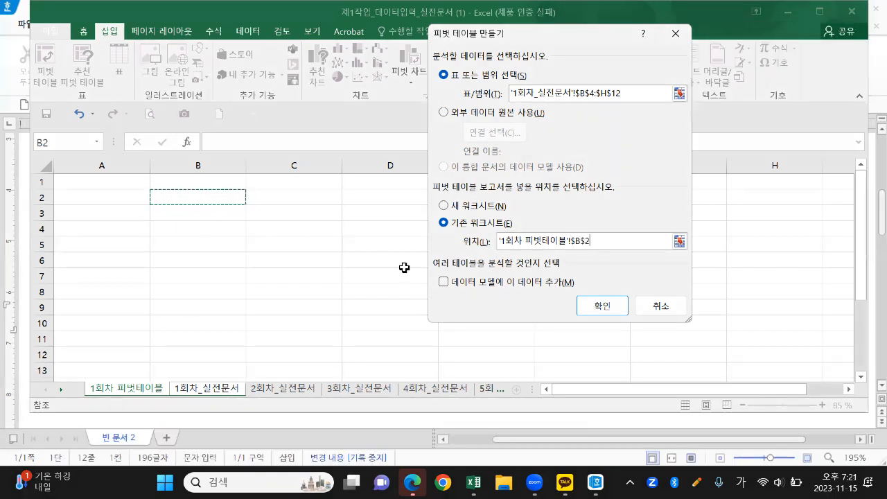
{"action": "left_click", "coordinate": [596, 305]}
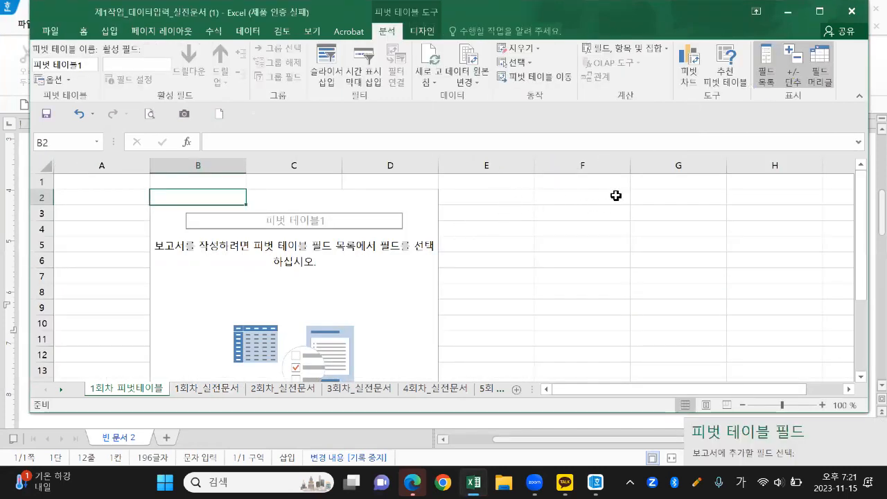
Hide the new pivot table's field list, expand/collapse (+/-) buttons and field headers
{"action": "scroll", "coordinate": [492, 215], "scroll_direction": "down", "scroll_amount": 2}
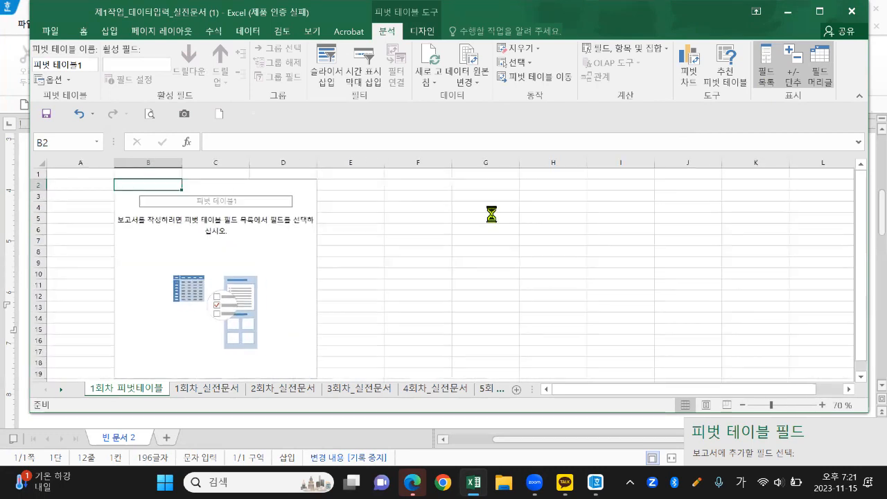
{"action": "scroll", "coordinate": [492, 215], "scroll_direction": "down", "scroll_amount": 1}
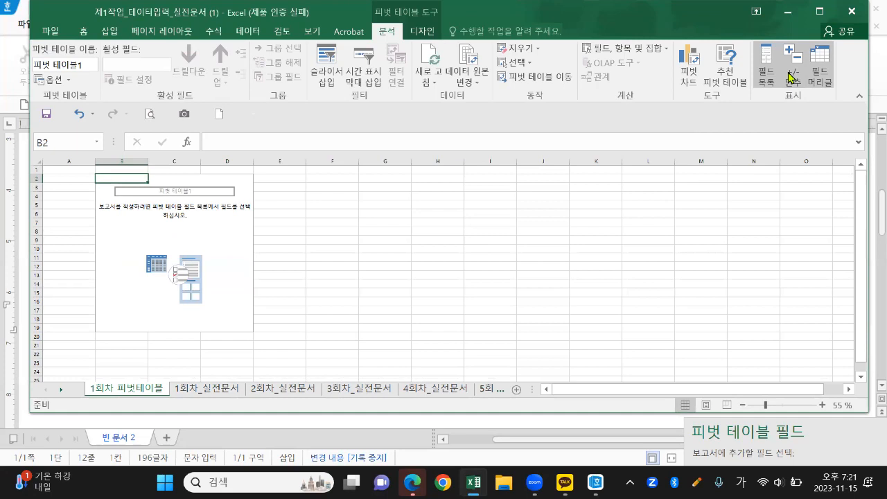
{"action": "left_click", "coordinate": [766, 69]}
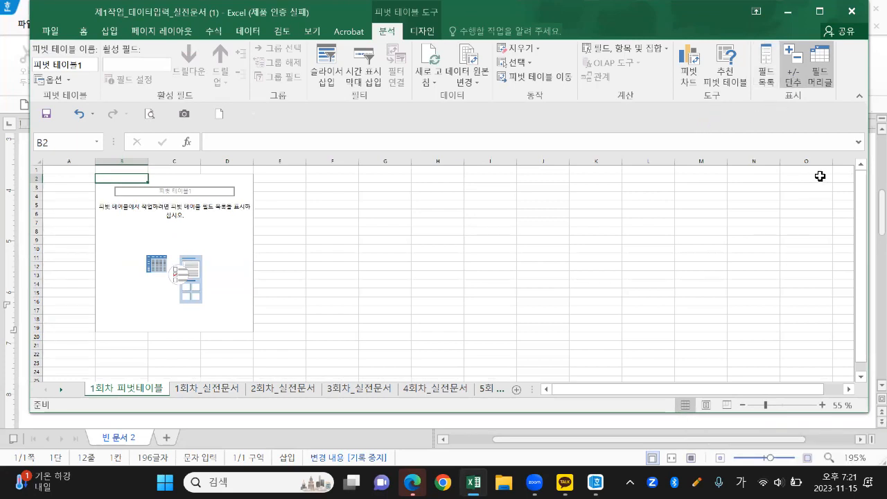
{"action": "left_click", "coordinate": [820, 70]}
{"action": "left_click", "coordinate": [791, 63]}
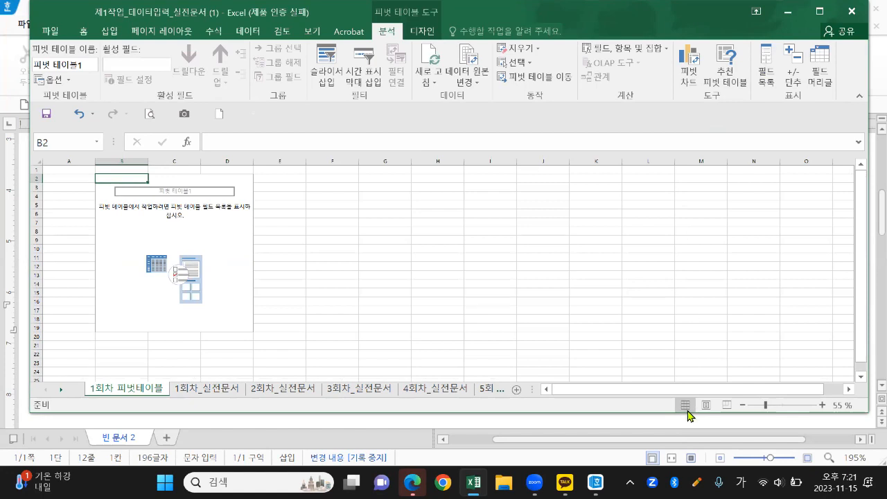
Reselect the pivot table by a cell inside it and show its field list again
{"action": "left_click", "coordinate": [178, 238]}
{"action": "left_click", "coordinate": [524, 240]}
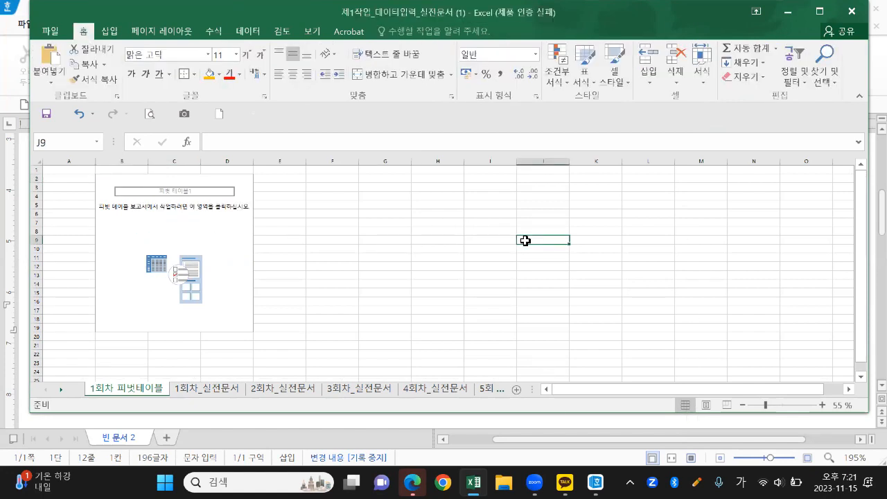
{"action": "left_click", "coordinate": [184, 241]}
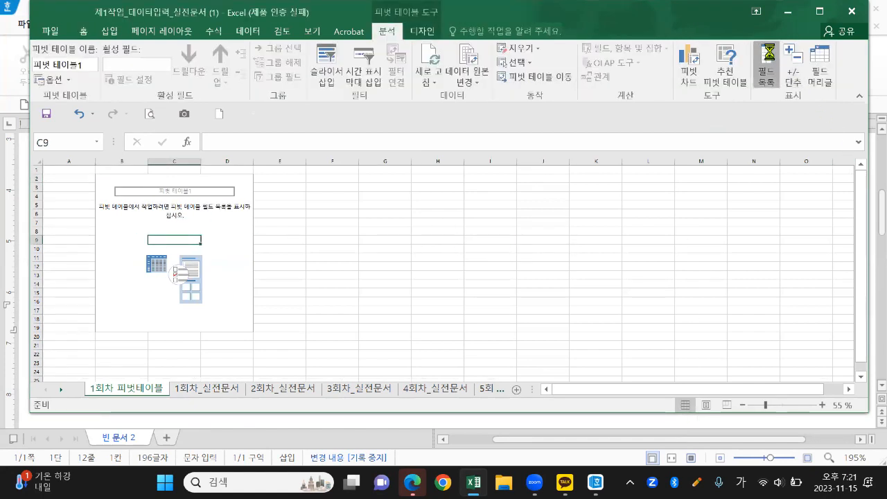
{"action": "left_click", "coordinate": [770, 57]}
{"action": "left_click", "coordinate": [769, 57]}
{"action": "left_click", "coordinate": [770, 57]}
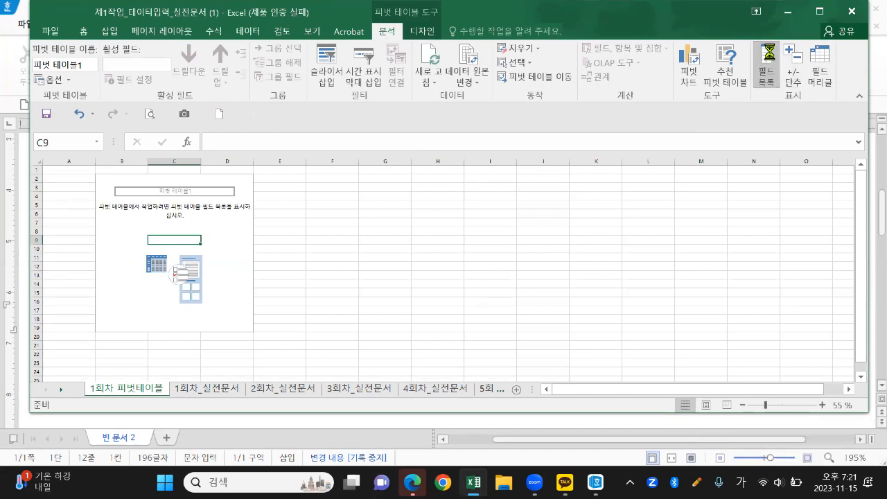
Move the pivot table field list fully into view beside the pivot table and enlarge the workbook window downward
{"action": "left_click_drag", "start_coordinate": [776, 424], "coordinate": [499, 8]}
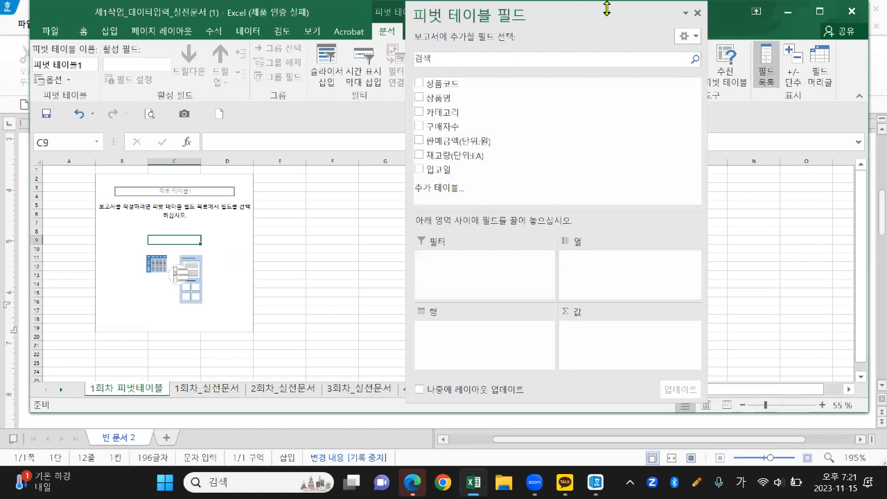
{"action": "left_click_drag", "start_coordinate": [608, 9], "coordinate": [583, 74]}
{"action": "left_click_drag", "start_coordinate": [345, 71], "coordinate": [374, 2]}
{"action": "left_click_drag", "start_coordinate": [565, 16], "coordinate": [534, 33]}
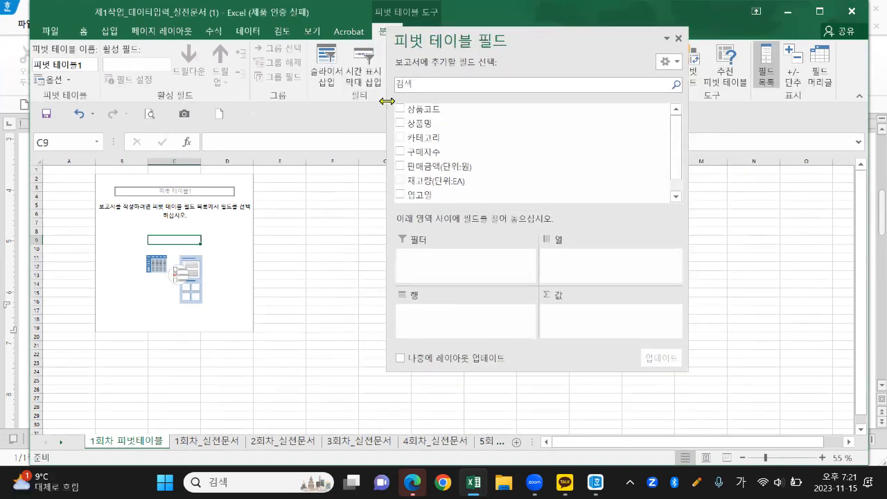
{"action": "key", "text": "ctrl+2"}
{"action": "left_click_drag", "start_coordinate": [95, 174], "coordinate": [88, 330]}
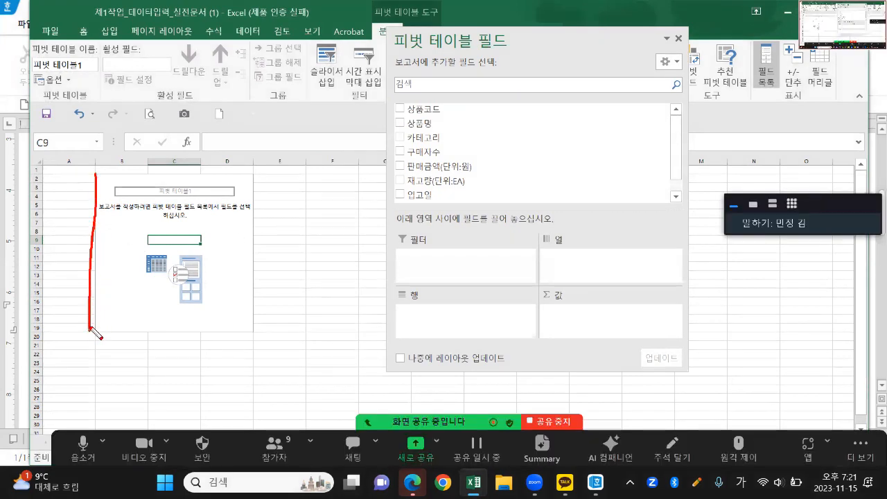
{"action": "mouse_move", "coordinate": [94, 174]}
{"action": "left_mouse_down"}
{"action": "mouse_move", "coordinate": [189, 176]}
{"action": "mouse_move", "coordinate": [269, 283]}
{"action": "mouse_move", "coordinate": [189, 340]}
{"action": "mouse_move", "coordinate": [85, 316]}
{"action": "mouse_move", "coordinate": [96, 178]}
{"action": "mouse_move", "coordinate": [229, 173]}
{"action": "mouse_move", "coordinate": [278, 311]}
{"action": "mouse_move", "coordinate": [90, 343]}
{"action": "mouse_move", "coordinate": [91, 193]}
{"action": "left_mouse_up"}
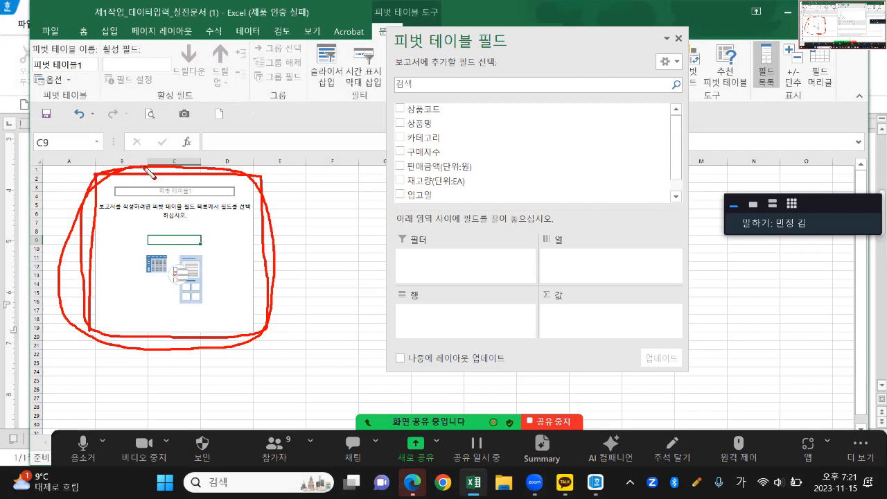
{"action": "left_click", "coordinate": [229, 231]}
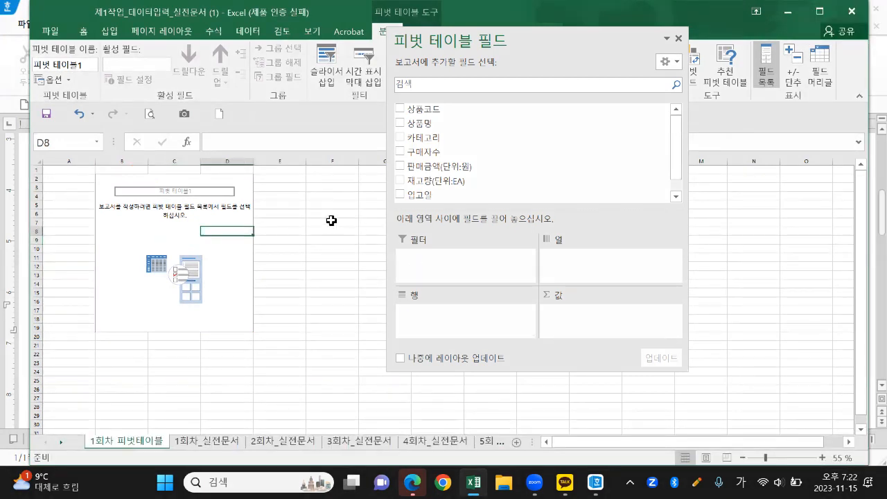
{"action": "left_click_drag", "start_coordinate": [452, 42], "coordinate": [452, 50]}
{"action": "key", "text": "ctrl+2"}
{"action": "mouse_move", "coordinate": [486, 75]}
{"action": "left_mouse_down"}
{"action": "mouse_move", "coordinate": [379, 54]}
{"action": "mouse_move", "coordinate": [504, 75]}
{"action": "left_mouse_up"}
{"action": "key", "text": "ctrl+2"}
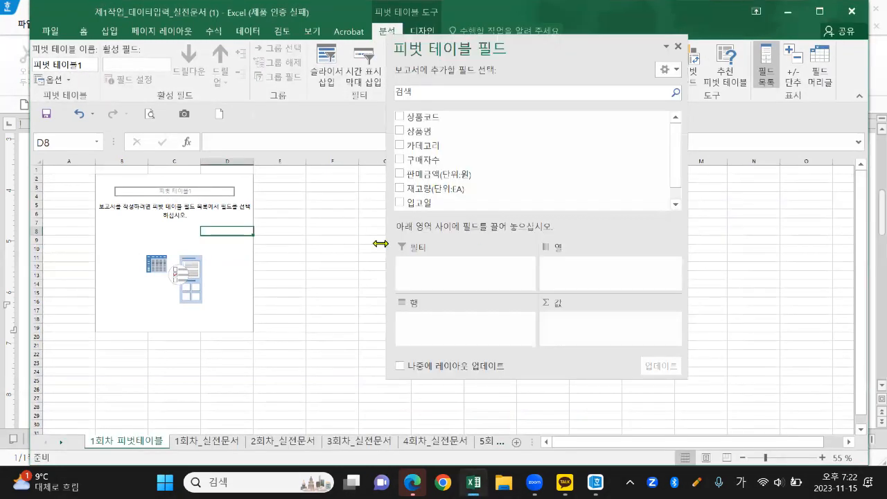
Select cells outside and inside the pivot table area to check when its field list is shown
{"action": "left_click", "coordinate": [347, 240]}
{"action": "left_click", "coordinate": [436, 230]}
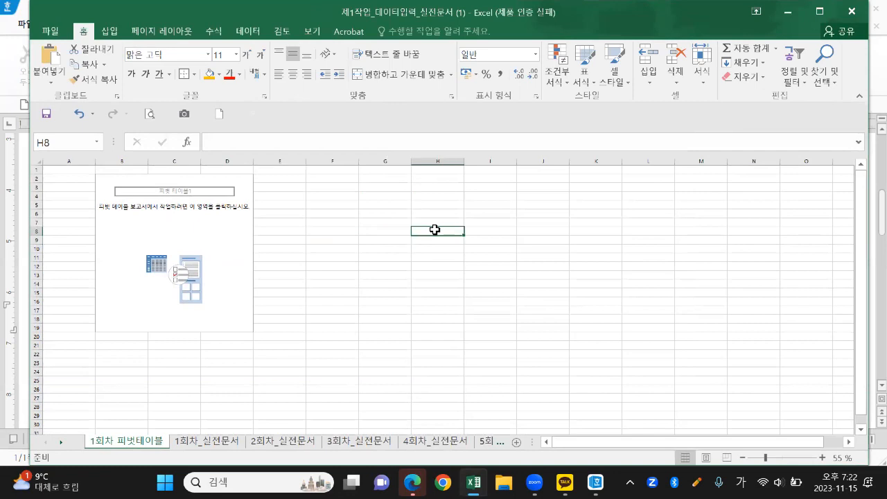
{"action": "key", "text": "ctrl+2"}
{"action": "mouse_move", "coordinate": [95, 172]}
{"action": "left_mouse_down"}
{"action": "mouse_move", "coordinate": [89, 304]}
{"action": "mouse_move", "coordinate": [128, 345]}
{"action": "left_mouse_up"}
{"action": "mouse_move", "coordinate": [184, 344]}
{"action": "left_mouse_down"}
{"action": "mouse_move", "coordinate": [283, 233]}
{"action": "mouse_move", "coordinate": [274, 175]}
{"action": "mouse_move", "coordinate": [82, 168]}
{"action": "left_mouse_up"}
{"action": "key", "text": "ctrl+2"}
{"action": "left_click", "coordinate": [217, 238]}
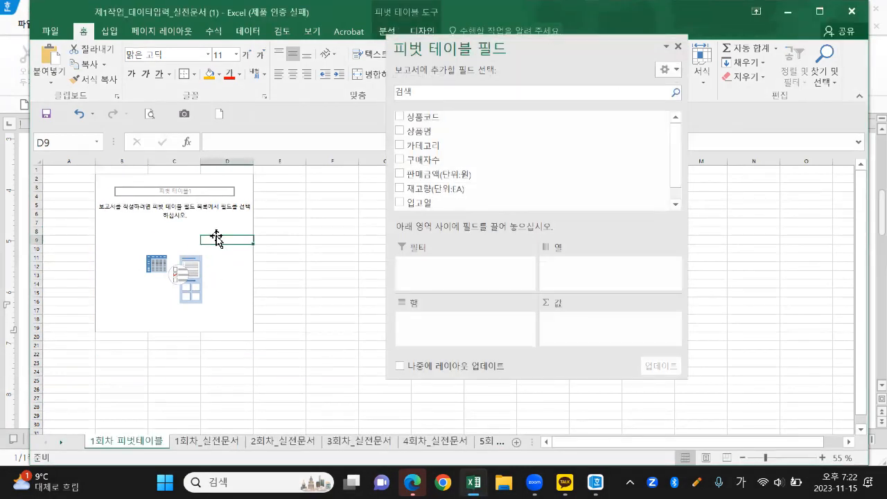
{"action": "left_click", "coordinate": [346, 239]}
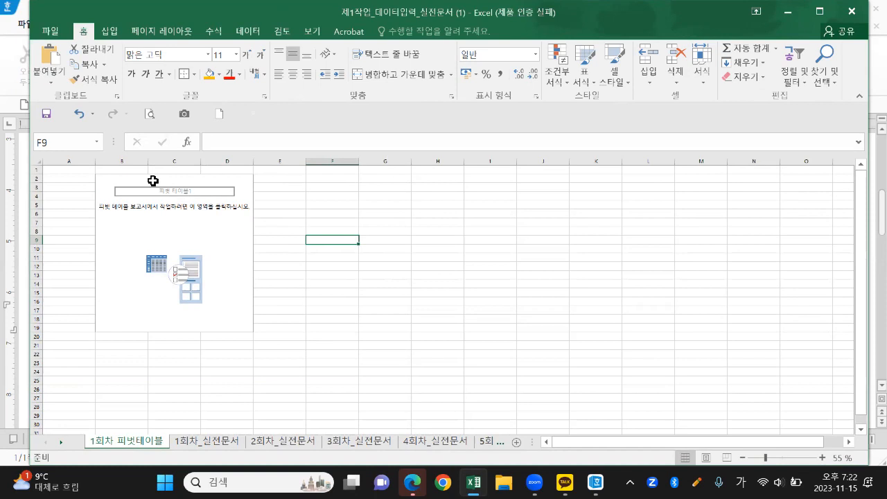
{"action": "left_click", "coordinate": [220, 233]}
Move the pivot table field list closer to the pivot table and higher up over the worksheet
{"action": "left_click_drag", "start_coordinate": [465, 52], "coordinate": [400, 33]}
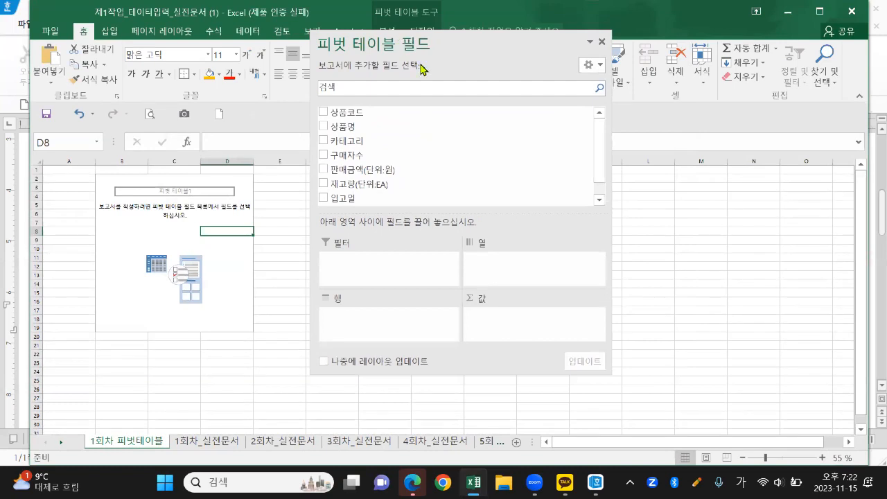
{"action": "mouse_move", "coordinate": [416, 43]}
{"action": "left_mouse_down"}
{"action": "mouse_move", "coordinate": [431, 85]}
{"action": "mouse_move", "coordinate": [419, 30]}
{"action": "left_mouse_up"}
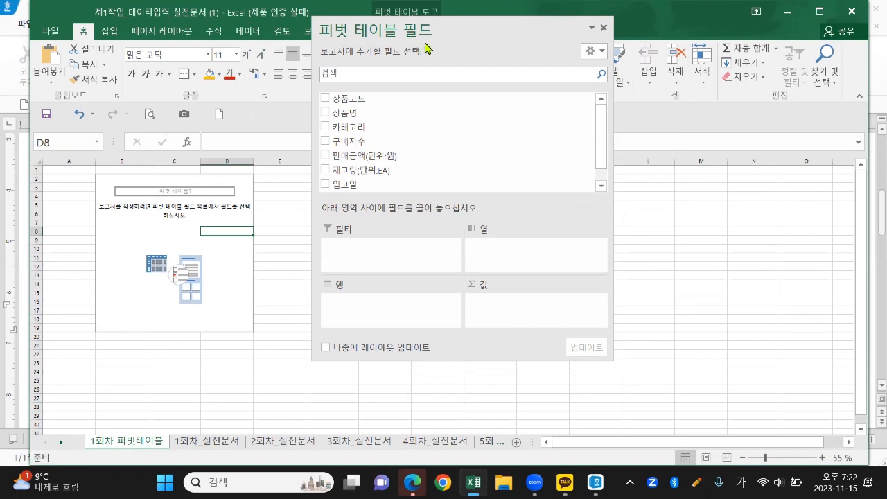
{"action": "left_click_drag", "start_coordinate": [431, 30], "coordinate": [432, 21]}
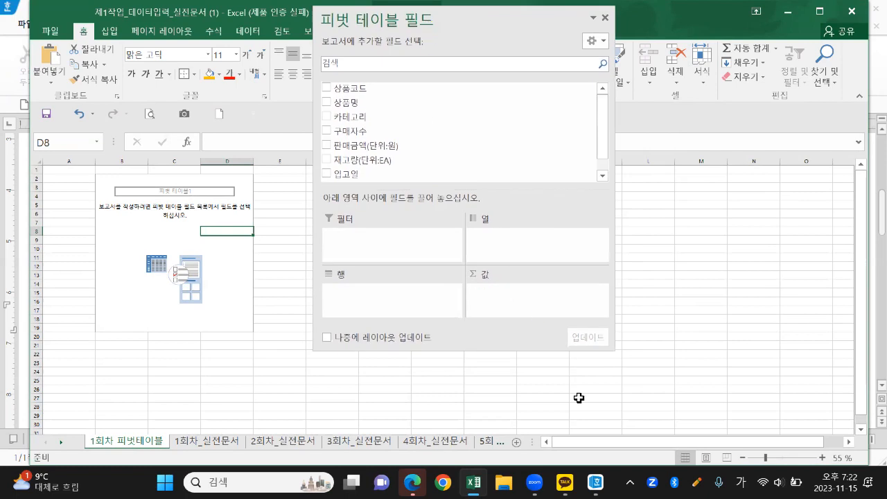
Switch to the Hangul notes and insert "값[함수] : " before "상품명개수_판매금액 평균" in the 카테고리별 line
{"action": "mouse_move", "coordinate": [597, 482]}
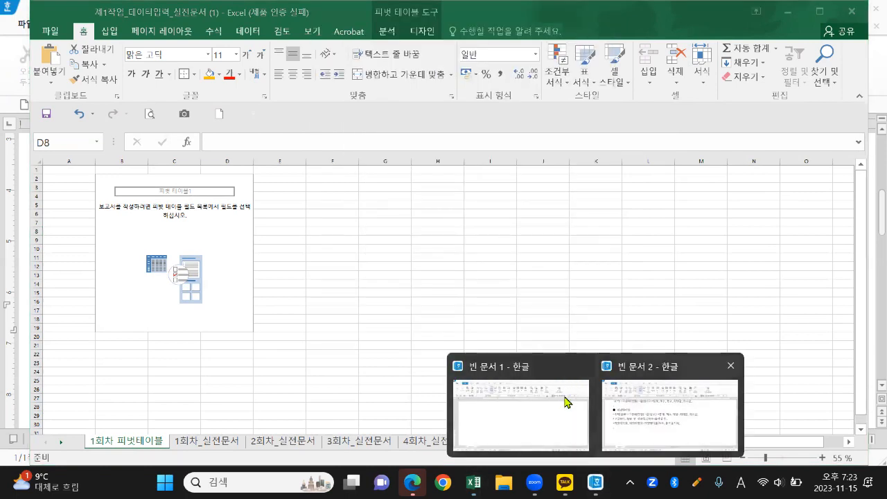
{"action": "left_click", "coordinate": [566, 396]}
{"action": "scroll", "coordinate": [510, 314], "scroll_direction": "up", "scroll_amount": 3}
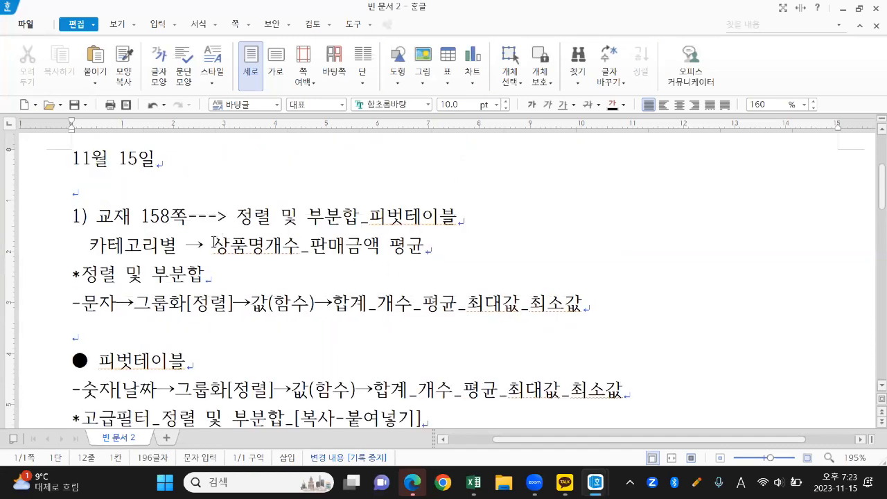
{"action": "left_click_drag", "start_coordinate": [213, 246], "coordinate": [441, 250]}
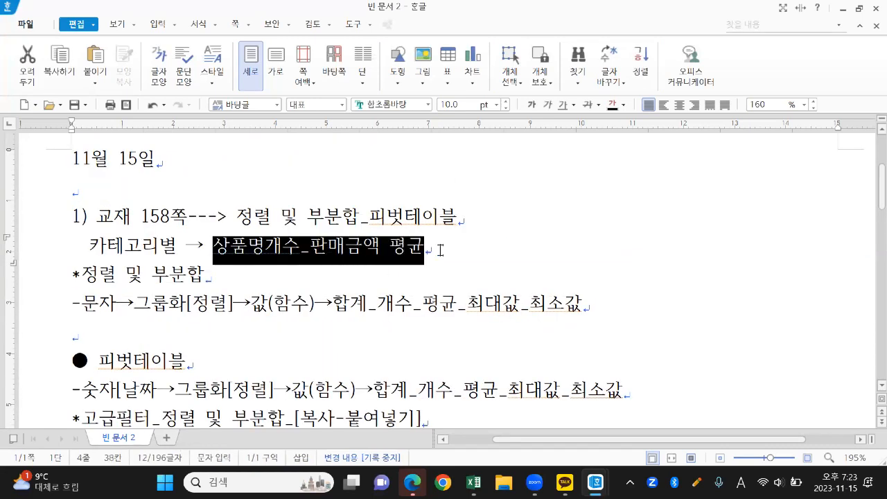
{"action": "left_click", "coordinate": [212, 246]}
{"action": "type", "text": "rkq"}
{"action": "key", "text": "BackSpace"}
{"action": "key", "text": "BackSpace"}
{"action": "key", "text": "BackSpace"}
{"action": "type", "text": "갑[함수]"}
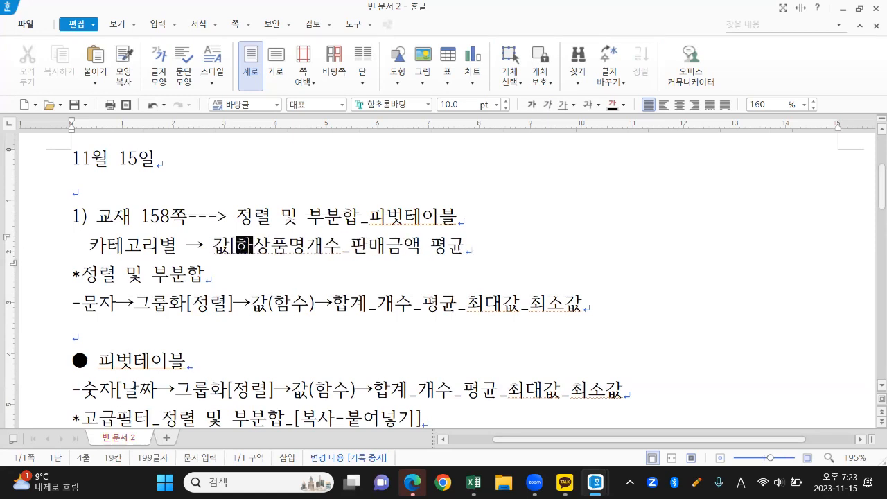
{"action": "type", "text": " :"}
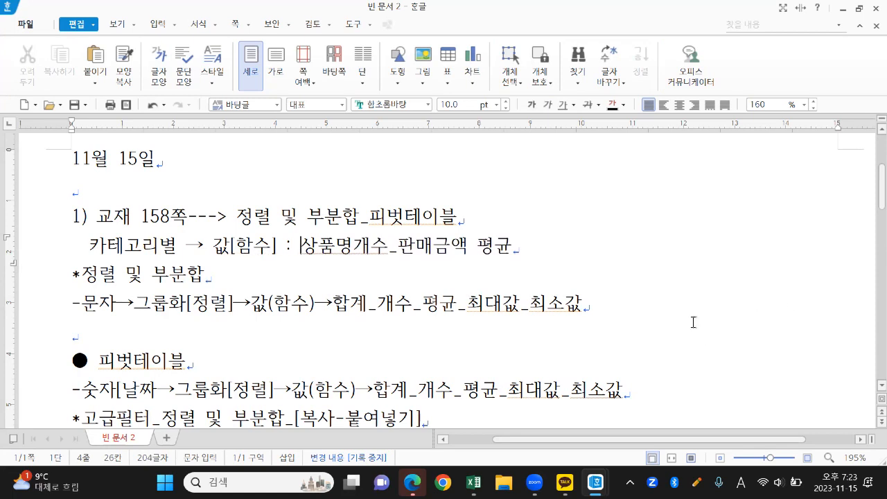
Review the 문자→그룹화[정렬] rule under 정렬 및 부분합 in the notes, highlighting the word 문자
{"action": "scroll", "coordinate": [392, 303], "scroll_direction": "down", "scroll_amount": 3}
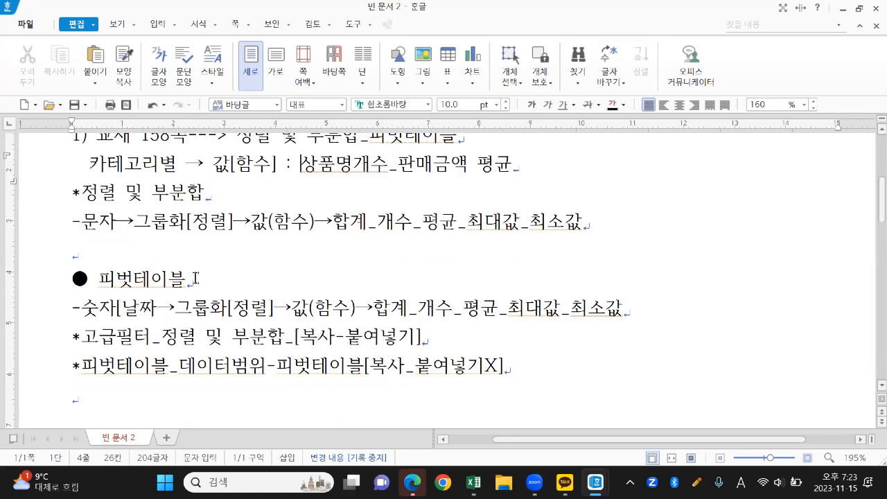
{"action": "left_click_drag", "start_coordinate": [81, 220], "coordinate": [188, 213]}
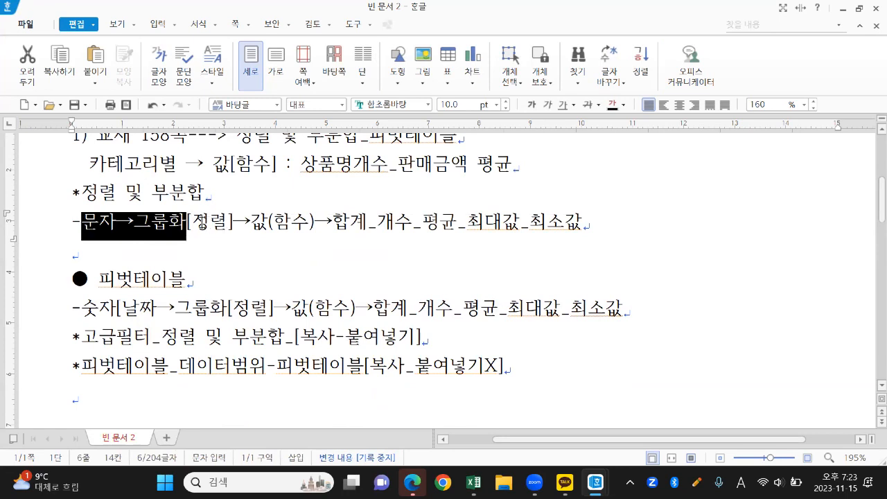
{"action": "left_click", "coordinate": [189, 223]}
{"action": "left_click_drag", "start_coordinate": [80, 221], "coordinate": [116, 222]}
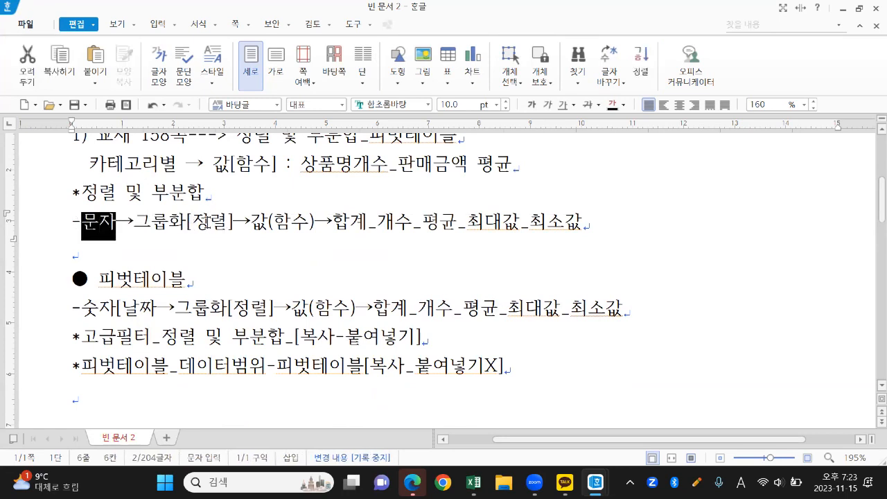
Compare the value/function part of the 정렬 및 부분합 rule with the 피벗테이블 rule in the notes, highlighting each line
{"action": "key", "text": "F12"}
{"action": "left_click_drag", "start_coordinate": [252, 222], "coordinate": [618, 220]}
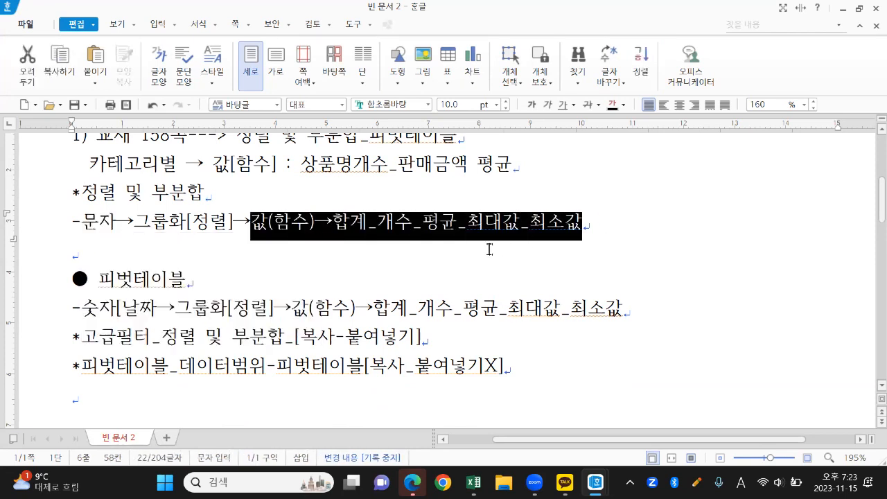
{"action": "left_click", "coordinate": [222, 309]}
{"action": "left_click_drag", "start_coordinate": [74, 310], "coordinate": [642, 314]}
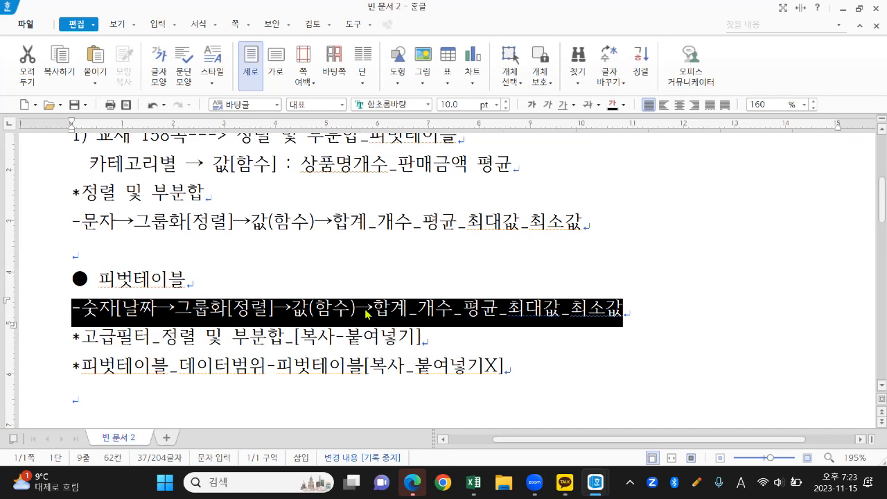
{"action": "mouse_move", "coordinate": [381, 299]}
{"action": "left_mouse_down"}
{"action": "mouse_move", "coordinate": [409, 280]}
{"action": "mouse_move", "coordinate": [435, 313]}
{"action": "mouse_move", "coordinate": [448, 303]}
{"action": "left_mouse_up"}
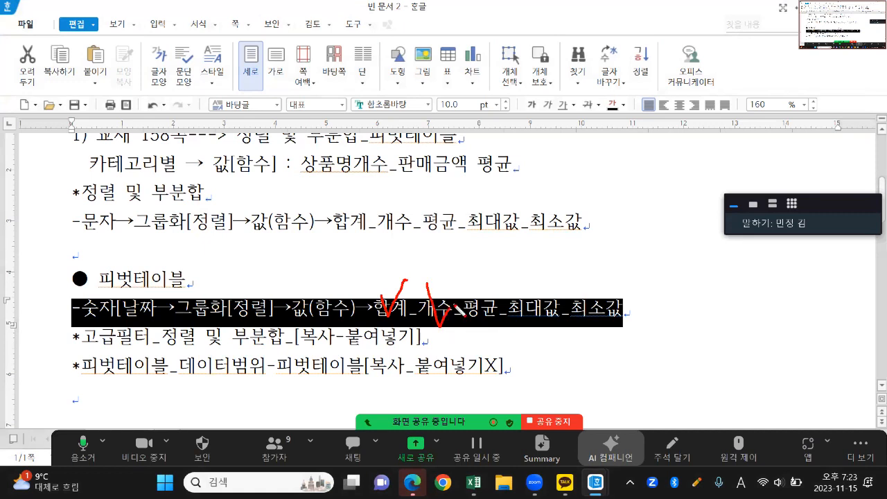
Switch to Excel and shift the pivot table field list slightly closer to the pivot table
{"action": "left_click", "coordinate": [473, 482]}
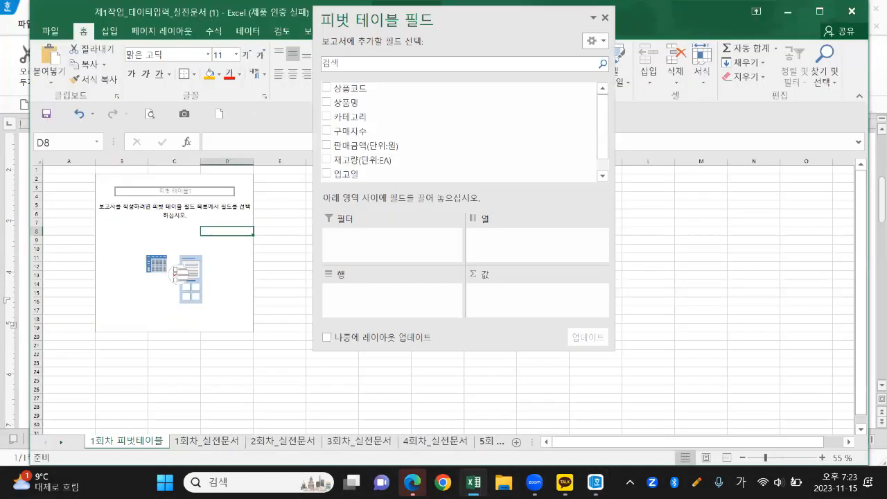
{"action": "mouse_move", "coordinate": [460, 24]}
{"action": "left_mouse_down"}
{"action": "mouse_move", "coordinate": [467, 41]}
{"action": "mouse_move", "coordinate": [471, 34]}
{"action": "left_mouse_up"}
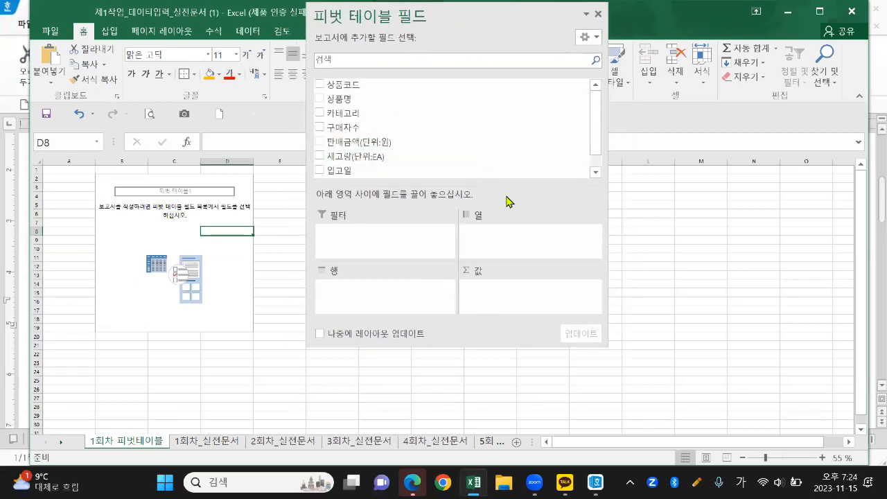
{"action": "mouse_move", "coordinate": [460, 278]}
{"action": "left_mouse_down"}
{"action": "mouse_move", "coordinate": [461, 288]}
{"action": "mouse_move", "coordinate": [529, 274]}
{"action": "mouse_move", "coordinate": [633, 330]}
{"action": "mouse_move", "coordinate": [443, 318]}
{"action": "left_mouse_up"}
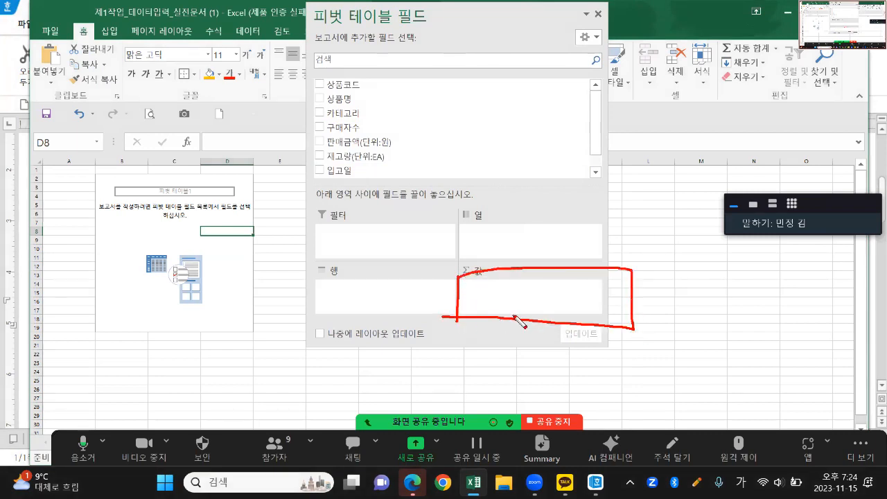
{"action": "mouse_move", "coordinate": [368, 181]}
{"action": "left_mouse_down"}
{"action": "mouse_move", "coordinate": [324, 193]}
{"action": "mouse_move", "coordinate": [336, 69]}
{"action": "mouse_move", "coordinate": [407, 149]}
{"action": "mouse_move", "coordinate": [366, 184]}
{"action": "left_mouse_up"}
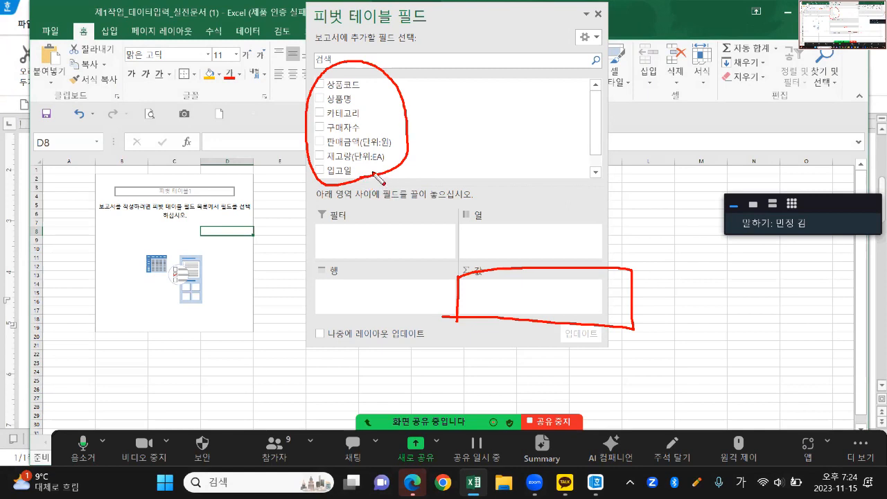
{"action": "key", "text": "Escape"}
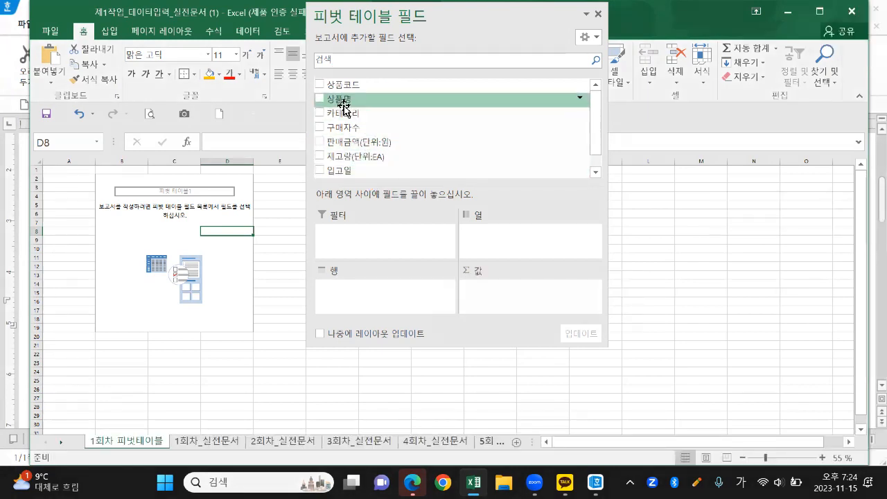
Examine the available fields, 상품명 in particular, and the values area in the pivot table field list
{"action": "key", "text": "ctrl+2"}
{"action": "mouse_move", "coordinate": [310, 92]}
{"action": "left_mouse_down"}
{"action": "mouse_move", "coordinate": [317, 103]}
{"action": "mouse_move", "coordinate": [325, 90]}
{"action": "left_mouse_up"}
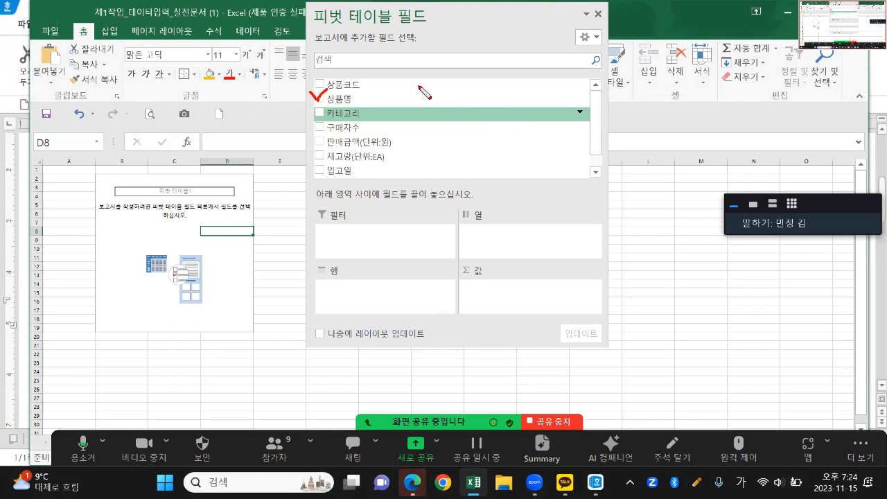
{"action": "mouse_move", "coordinate": [324, 47]}
{"action": "left_mouse_down"}
{"action": "mouse_move", "coordinate": [330, 6]}
{"action": "mouse_move", "coordinate": [322, 47]}
{"action": "mouse_move", "coordinate": [359, 25]}
{"action": "mouse_move", "coordinate": [309, 25]}
{"action": "mouse_move", "coordinate": [352, 14]}
{"action": "left_mouse_up"}
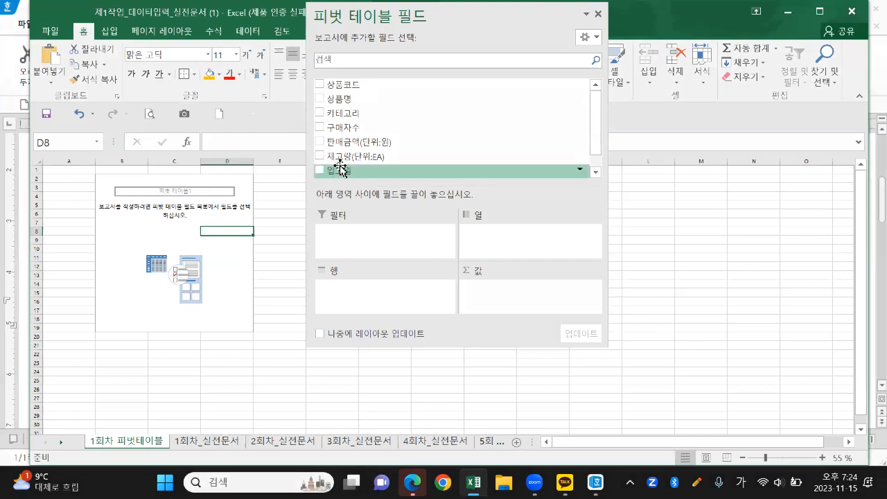
{"action": "key", "text": "ctrl+2"}
{"action": "mouse_move", "coordinate": [339, 81]}
{"action": "left_mouse_down"}
{"action": "mouse_move", "coordinate": [345, 93]}
{"action": "mouse_move", "coordinate": [350, 81]}
{"action": "mouse_move", "coordinate": [333, 106]}
{"action": "mouse_move", "coordinate": [344, 91]}
{"action": "mouse_move", "coordinate": [360, 104]}
{"action": "mouse_move", "coordinate": [352, 119]}
{"action": "mouse_move", "coordinate": [361, 145]}
{"action": "mouse_move", "coordinate": [370, 130]}
{"action": "left_mouse_up"}
{"action": "left_click_drag", "start_coordinate": [351, 159], "coordinate": [362, 145]}
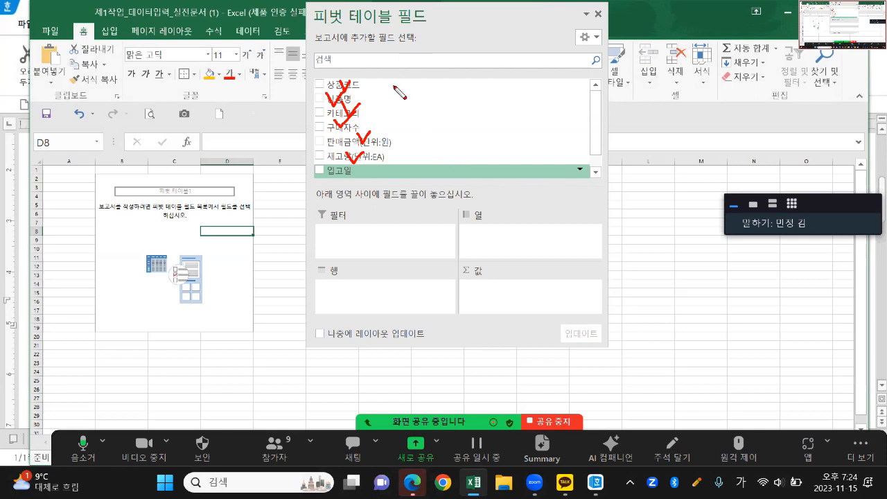
{"action": "key", "text": "Escape"}
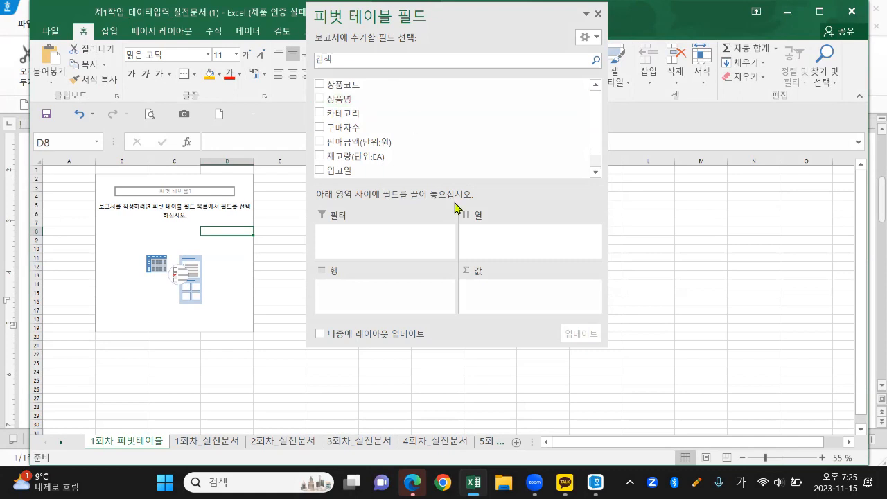
{"action": "key", "text": "ctrl+2"}
{"action": "mouse_move", "coordinate": [459, 261]}
{"action": "left_mouse_down"}
{"action": "mouse_move", "coordinate": [458, 318]}
{"action": "mouse_move", "coordinate": [528, 262]}
{"action": "mouse_move", "coordinate": [596, 278]}
{"action": "mouse_move", "coordinate": [552, 321]}
{"action": "mouse_move", "coordinate": [461, 320]}
{"action": "left_mouse_up"}
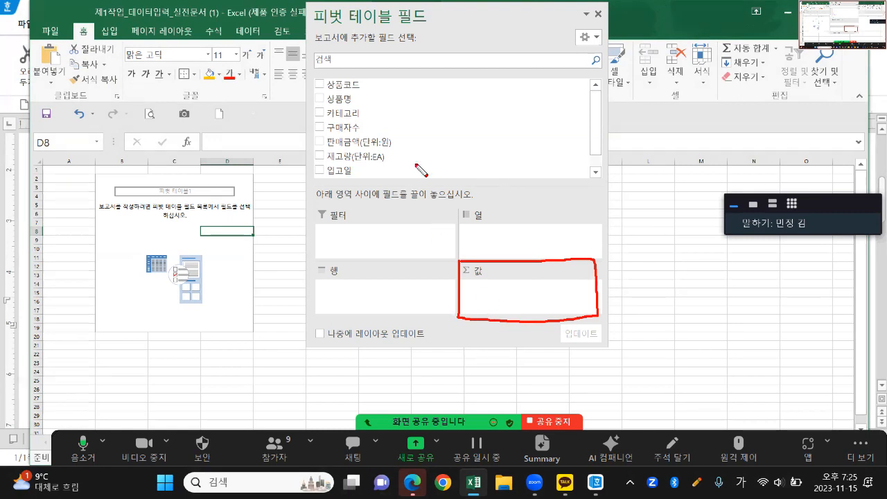
{"action": "mouse_move", "coordinate": [307, 109]}
{"action": "left_mouse_down"}
{"action": "mouse_move", "coordinate": [375, 97]}
{"action": "mouse_move", "coordinate": [302, 110]}
{"action": "left_mouse_up"}
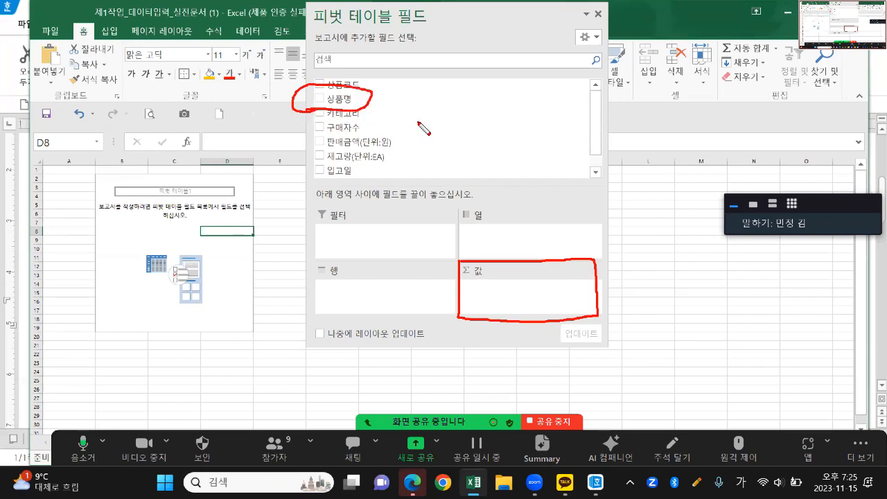
{"action": "key", "text": "Escape"}
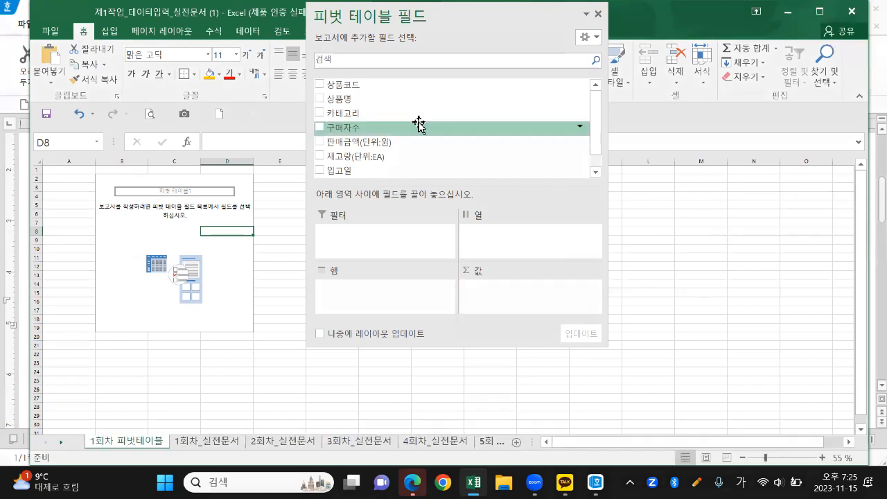
Add the 상품명 field to the values area of the pivot table
{"action": "left_click_drag", "start_coordinate": [387, 103], "coordinate": [491, 298]}
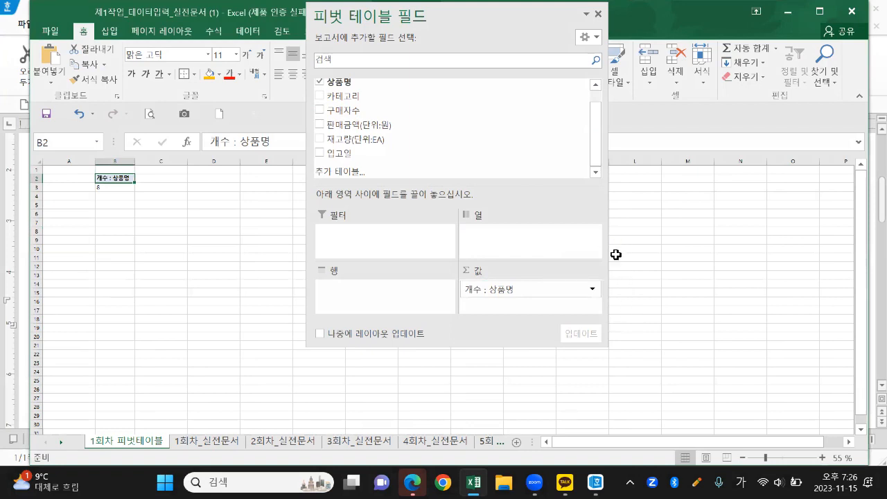
{"action": "mouse_move", "coordinate": [410, 142]}
{"action": "left_mouse_down"}
{"action": "mouse_move", "coordinate": [375, 194]}
{"action": "mouse_move", "coordinate": [305, 100]}
{"action": "mouse_move", "coordinate": [491, 78]}
{"action": "left_mouse_up"}
{"action": "mouse_move", "coordinate": [360, 82]}
{"action": "left_mouse_down"}
{"action": "mouse_move", "coordinate": [426, 118]}
{"action": "mouse_move", "coordinate": [480, 180]}
{"action": "mouse_move", "coordinate": [519, 267]}
{"action": "mouse_move", "coordinate": [518, 290]}
{"action": "mouse_move", "coordinate": [510, 278]}
{"action": "mouse_move", "coordinate": [519, 290]}
{"action": "mouse_move", "coordinate": [528, 281]}
{"action": "left_mouse_up"}
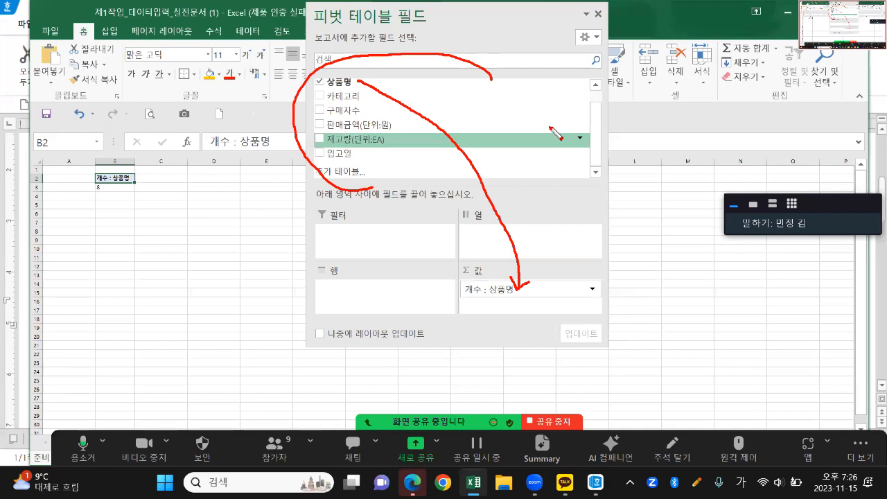
{"action": "key", "text": "Escape"}
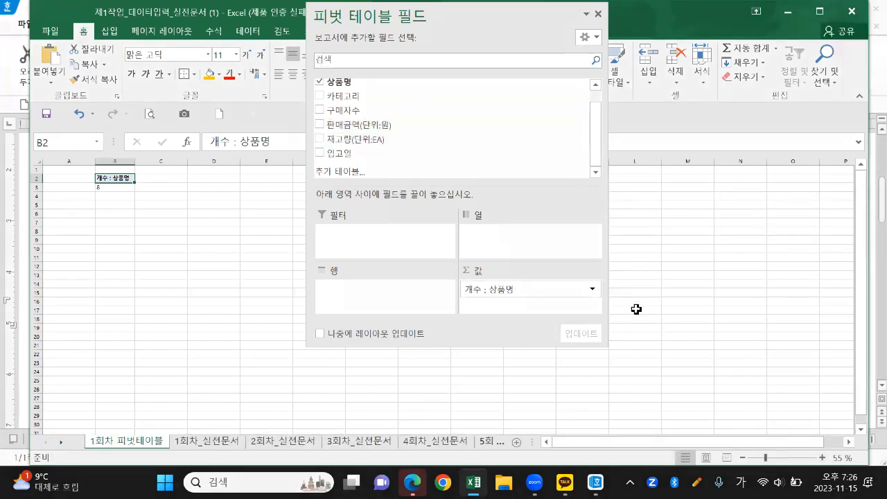
Remove the 상품명 field from the values area of the pivot table
{"action": "mouse_move", "coordinate": [605, 297]}
{"action": "left_mouse_down"}
{"action": "mouse_move", "coordinate": [601, 305]}
{"action": "mouse_move", "coordinate": [589, 280]}
{"action": "mouse_move", "coordinate": [596, 307]}
{"action": "left_mouse_up"}
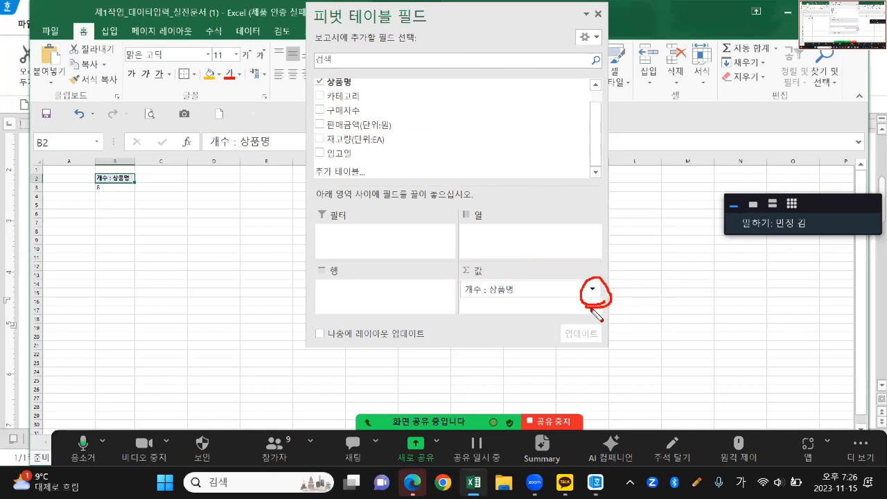
{"action": "left_click", "coordinate": [592, 289]}
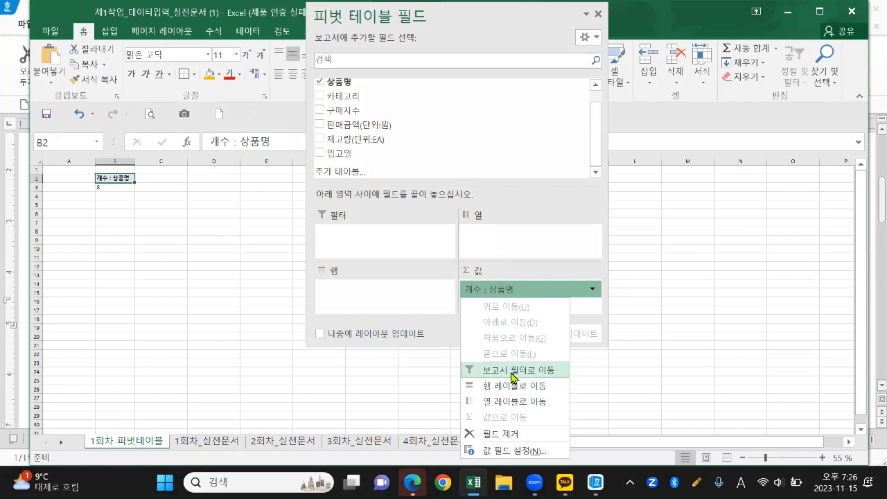
{"action": "left_click", "coordinate": [512, 434]}
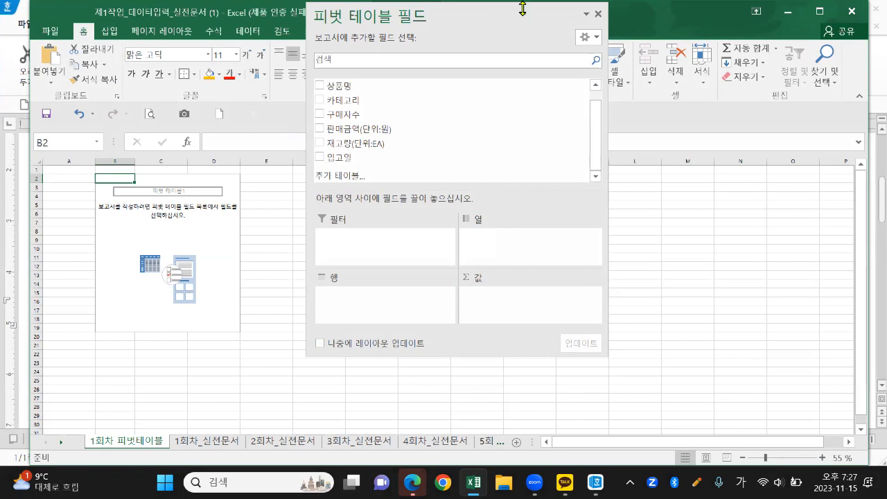
Place the 상품명 field in the empty values area again
{"action": "mouse_move", "coordinate": [343, 114]}
{"action": "left_mouse_down"}
{"action": "mouse_move", "coordinate": [555, 200]}
{"action": "mouse_move", "coordinate": [529, 326]}
{"action": "mouse_move", "coordinate": [466, 339]}
{"action": "mouse_move", "coordinate": [524, 254]}
{"action": "mouse_move", "coordinate": [637, 326]}
{"action": "mouse_move", "coordinate": [511, 332]}
{"action": "left_mouse_up"}
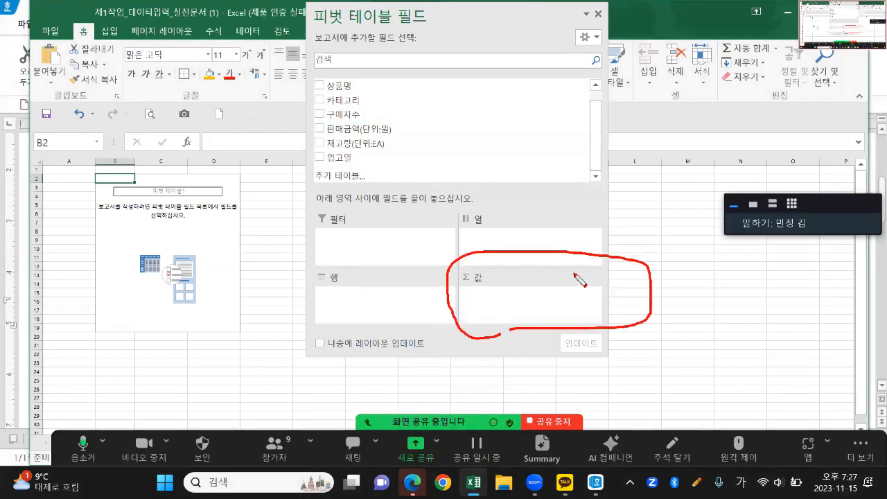
{"action": "key", "text": "Escape"}
{"action": "left_click_drag", "start_coordinate": [453, 85], "coordinate": [514, 291]}
{"action": "left_click_drag", "start_coordinate": [513, 293], "coordinate": [544, 311]}
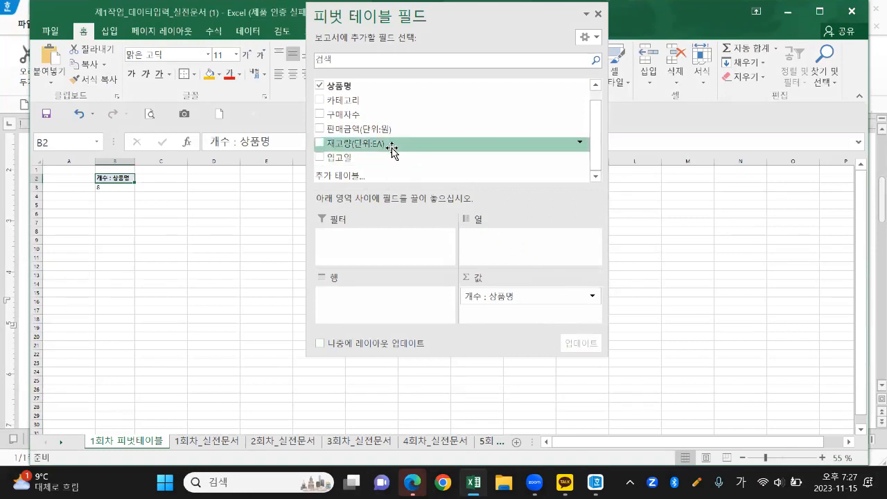
Add 판매금액(단위:원) below 상품명 in the values area and move the field list clear of the pivot table
{"action": "left_click_drag", "start_coordinate": [392, 128], "coordinate": [511, 316]}
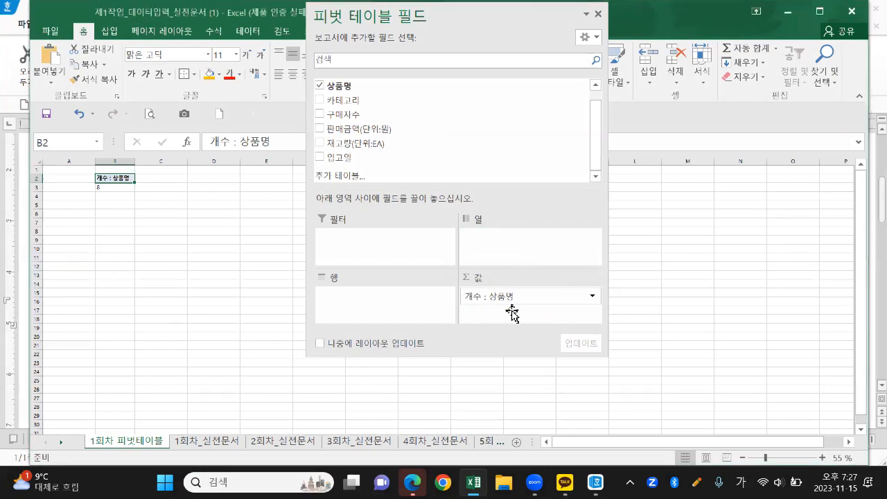
{"action": "scroll", "coordinate": [190, 202], "scroll_direction": "up", "scroll_amount": 4}
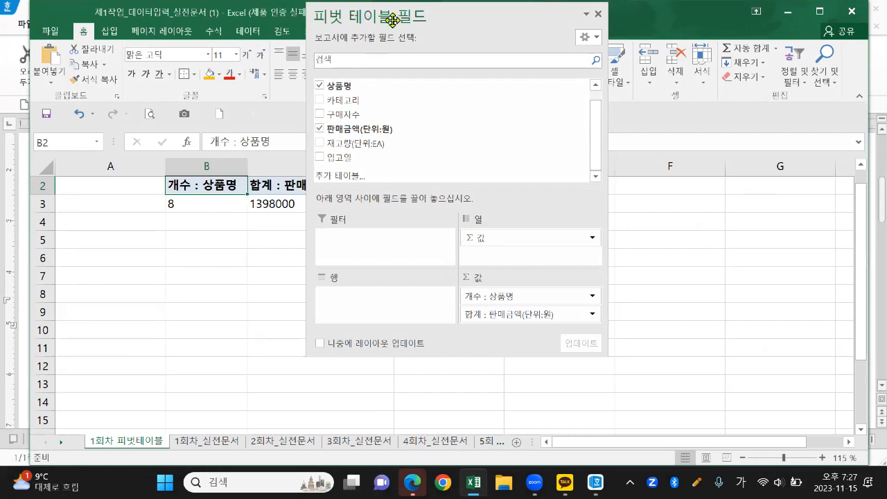
{"action": "left_click_drag", "start_coordinate": [386, 15], "coordinate": [511, 38]}
{"action": "scroll", "coordinate": [337, 243], "scroll_direction": "up", "scroll_amount": 1}
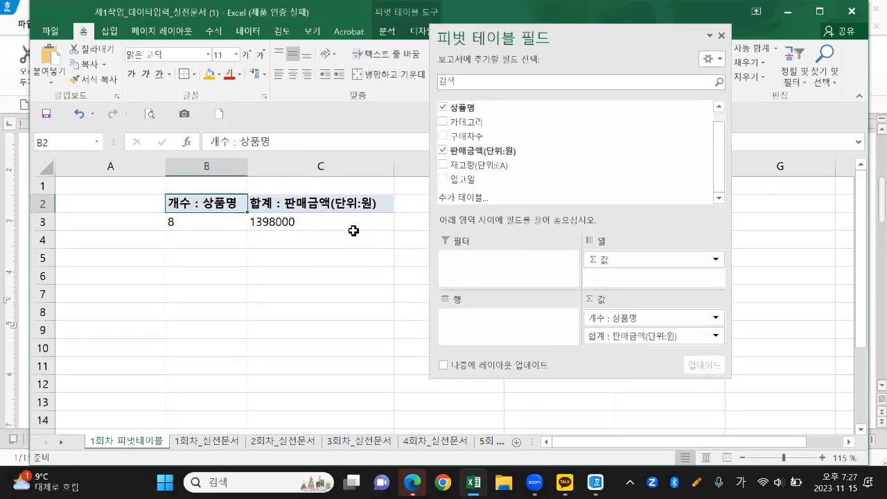
Move the pivot table field list higher up and make it taller
{"action": "mouse_move", "coordinate": [253, 238]}
{"action": "left_mouse_down"}
{"action": "mouse_move", "coordinate": [201, 244]}
{"action": "mouse_move", "coordinate": [154, 194]}
{"action": "mouse_move", "coordinate": [424, 189]}
{"action": "mouse_move", "coordinate": [279, 239]}
{"action": "mouse_move", "coordinate": [245, 240]}
{"action": "left_mouse_up"}
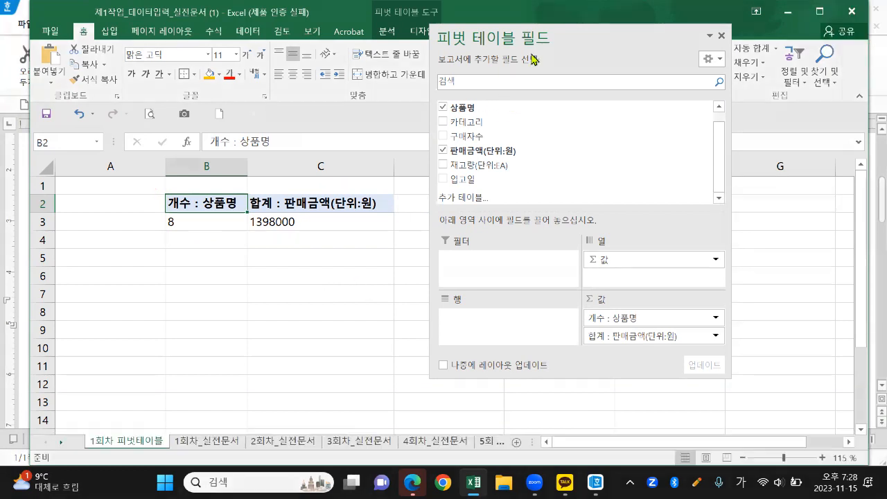
{"action": "left_click_drag", "start_coordinate": [532, 42], "coordinate": [514, 18]}
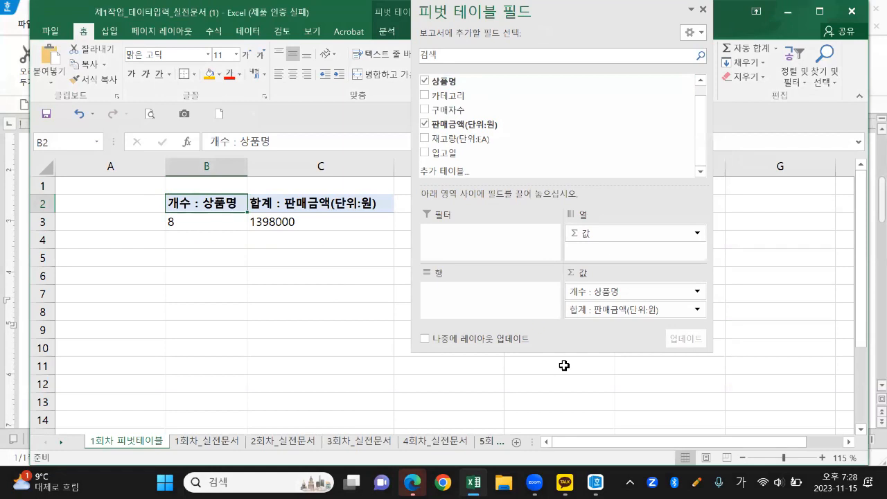
{"action": "left_click_drag", "start_coordinate": [564, 352], "coordinate": [560, 383]}
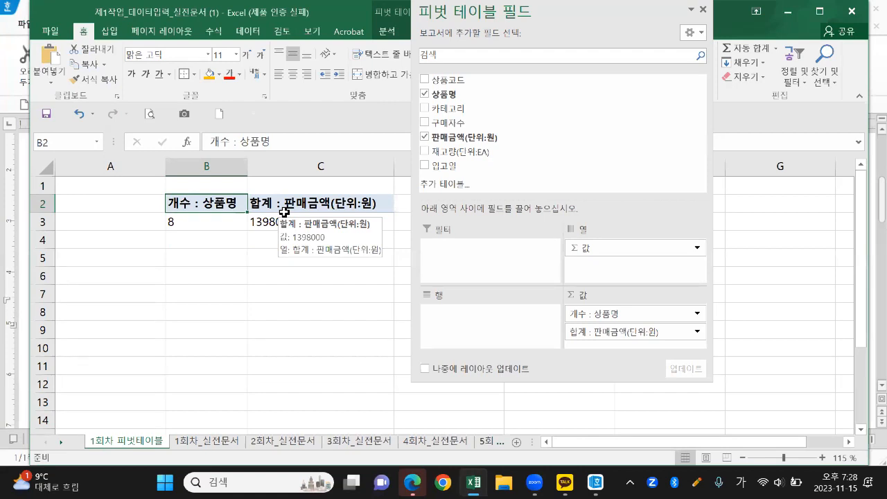
Compare the order of the two fields in the values area with the column headings in B2 and C2
{"action": "left_click", "coordinate": [596, 320]}
{"action": "left_click_drag", "start_coordinate": [610, 306], "coordinate": [611, 319]}
{"action": "left_click_drag", "start_coordinate": [219, 194], "coordinate": [218, 208]}
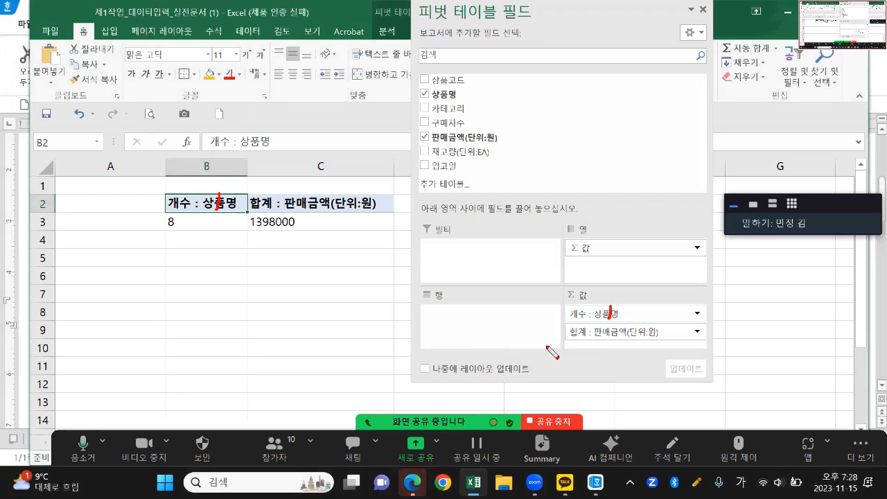
{"action": "mouse_move", "coordinate": [605, 330]}
{"action": "left_mouse_down"}
{"action": "mouse_move", "coordinate": [616, 331]}
{"action": "mouse_move", "coordinate": [606, 342]}
{"action": "mouse_move", "coordinate": [626, 342]}
{"action": "left_mouse_up"}
{"action": "left_click_drag", "start_coordinate": [309, 199], "coordinate": [325, 214]}
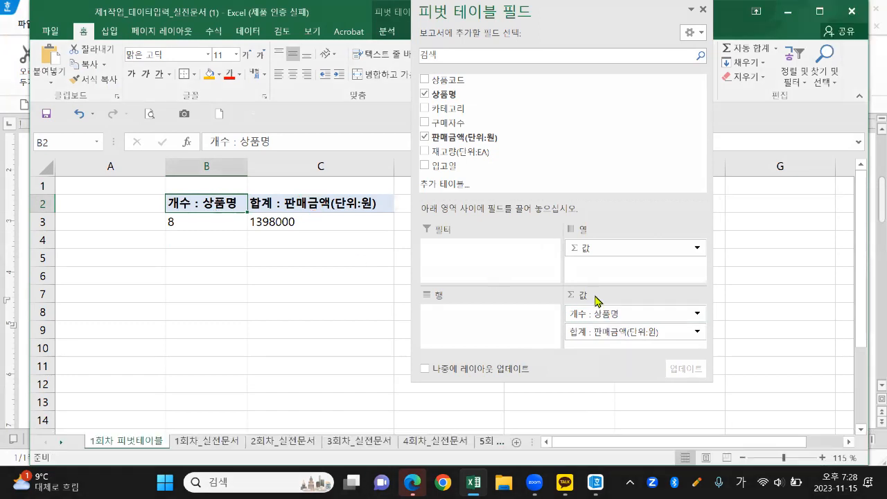
Move 개수 : 상품명 below 합계 : 판매금액(단위:원) in the values area and check the pivot table's column order
{"action": "mouse_move", "coordinate": [624, 323]}
{"action": "left_mouse_down"}
{"action": "mouse_move", "coordinate": [585, 326]}
{"action": "mouse_move", "coordinate": [609, 303]}
{"action": "mouse_move", "coordinate": [612, 323]}
{"action": "mouse_move", "coordinate": [615, 307]}
{"action": "mouse_move", "coordinate": [627, 331]}
{"action": "mouse_move", "coordinate": [608, 346]}
{"action": "left_mouse_up"}
{"action": "left_click_drag", "start_coordinate": [610, 312], "coordinate": [607, 343]}
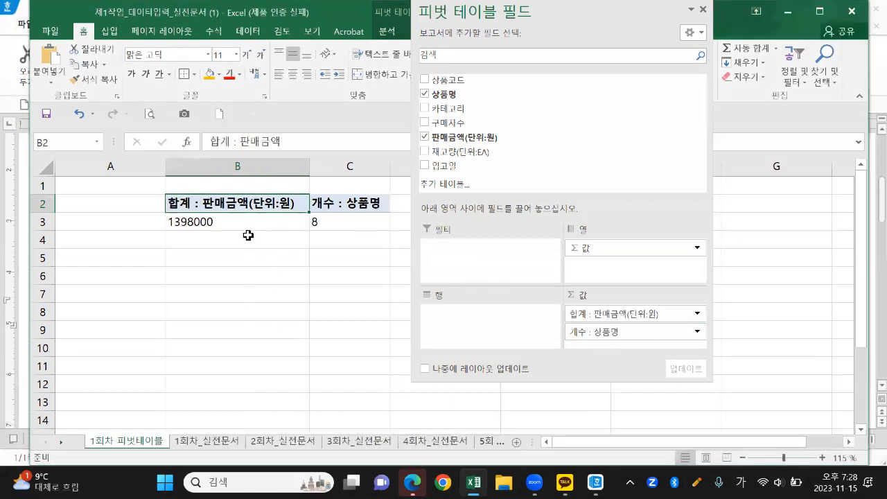
{"action": "key", "text": "ctrl+2"}
{"action": "left_click_drag", "start_coordinate": [207, 192], "coordinate": [225, 193]}
{"action": "left_click_drag", "start_coordinate": [329, 191], "coordinate": [352, 197]}
{"action": "key", "text": "Escape"}
Move 합계 : 판매금액(단위:원) back below 개수 : 상품명 in the values area
{"action": "left_click_drag", "start_coordinate": [630, 313], "coordinate": [623, 335]}
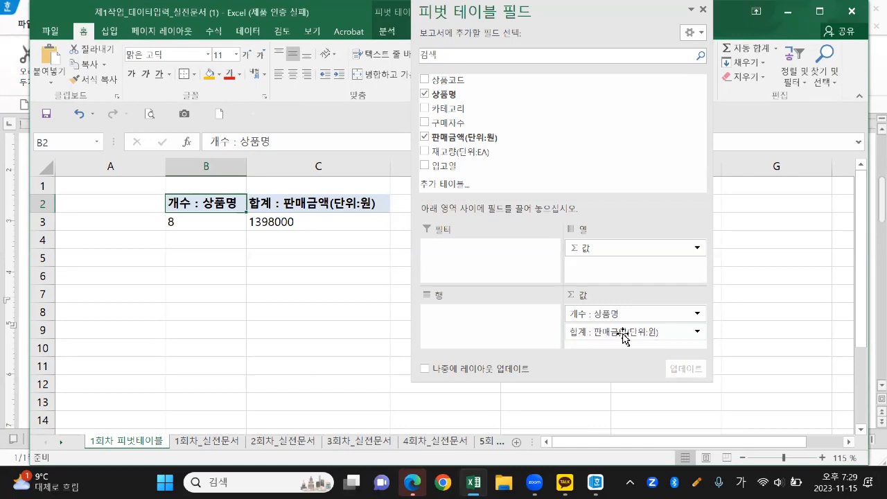
{"action": "key", "text": "ctrl+2"}
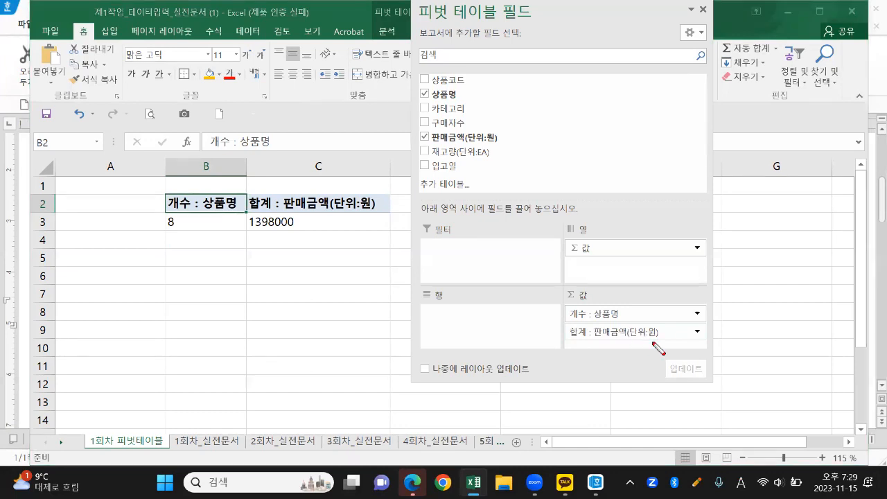
{"action": "left_click_drag", "start_coordinate": [567, 341], "coordinate": [630, 342]}
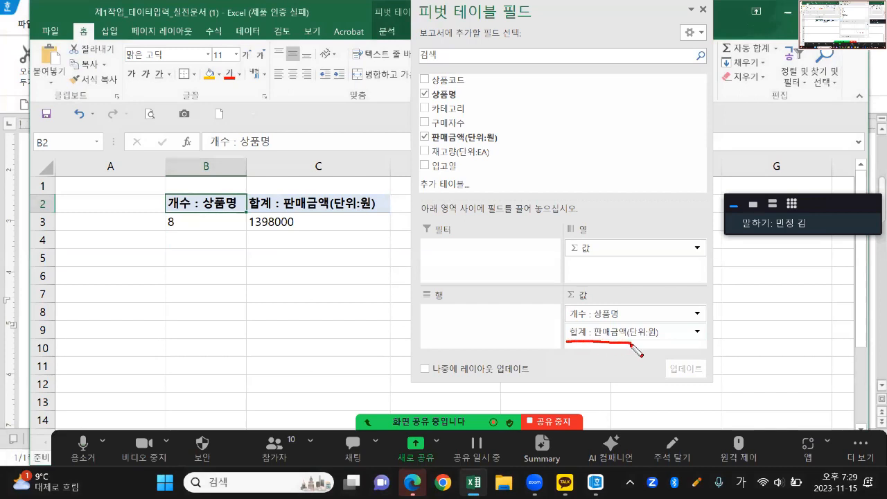
Change the summary calculation of 합계 : 판매금액(단위:원) in the values area to 평균
{"action": "mouse_move", "coordinate": [699, 340]}
{"action": "left_mouse_down"}
{"action": "mouse_move", "coordinate": [705, 326]}
{"action": "mouse_move", "coordinate": [708, 341]}
{"action": "mouse_move", "coordinate": [697, 344]}
{"action": "mouse_move", "coordinate": [707, 348]}
{"action": "left_mouse_up"}
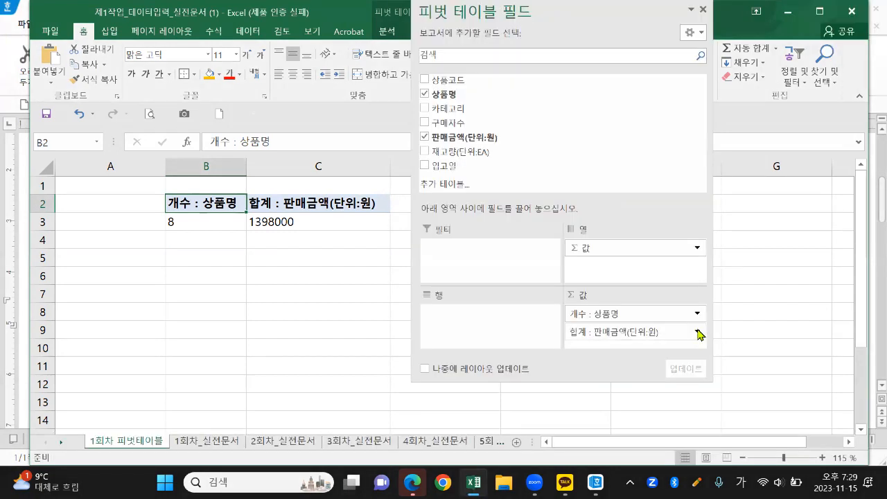
{"action": "left_click", "coordinate": [695, 332]}
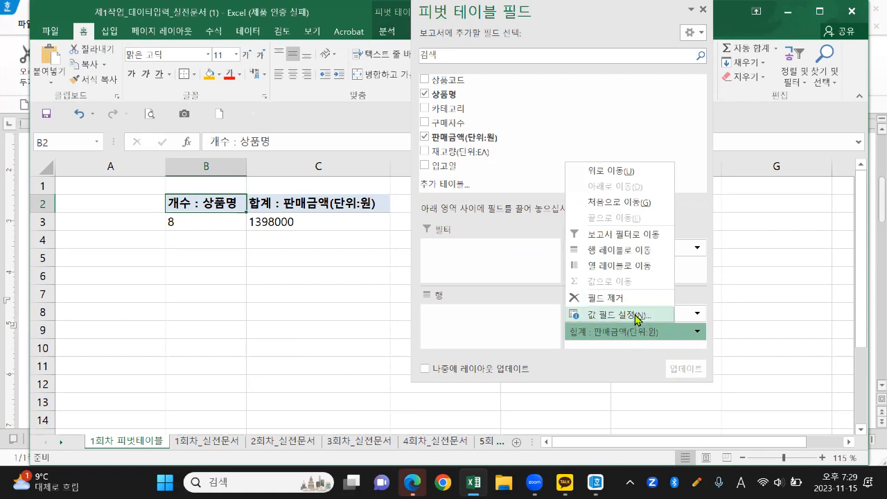
{"action": "left_click", "coordinate": [637, 316]}
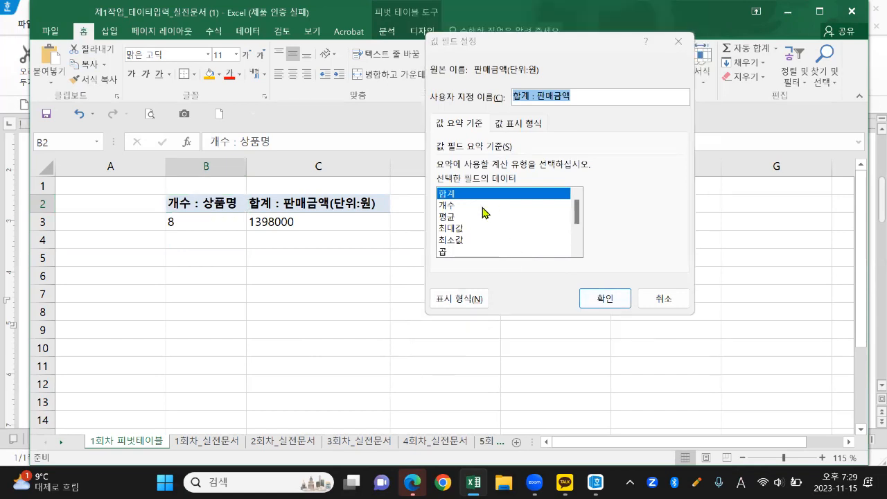
{"action": "mouse_move", "coordinate": [431, 225]}
{"action": "left_mouse_down"}
{"action": "mouse_move", "coordinate": [459, 222]}
{"action": "mouse_move", "coordinate": [439, 210]}
{"action": "mouse_move", "coordinate": [453, 227]}
{"action": "mouse_move", "coordinate": [475, 213]}
{"action": "mouse_move", "coordinate": [431, 228]}
{"action": "mouse_move", "coordinate": [471, 219]}
{"action": "mouse_move", "coordinate": [431, 223]}
{"action": "mouse_move", "coordinate": [459, 226]}
{"action": "mouse_move", "coordinate": [462, 209]}
{"action": "mouse_move", "coordinate": [431, 214]}
{"action": "left_mouse_up"}
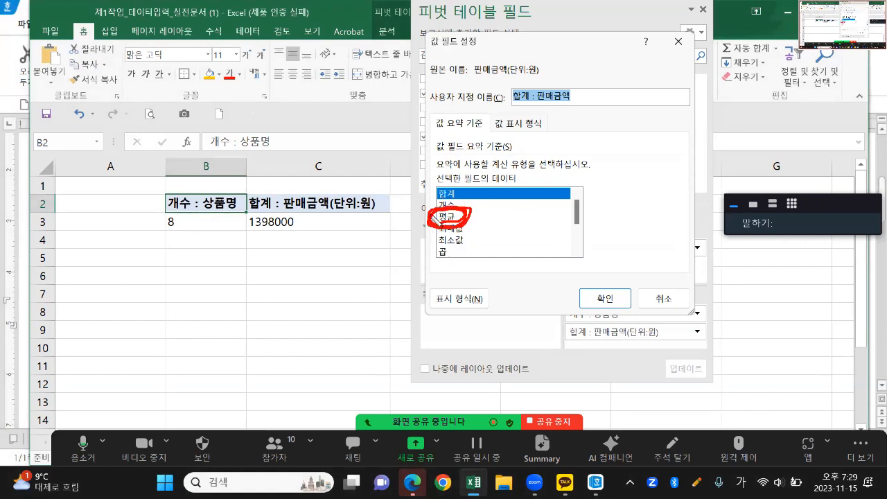
{"action": "left_click", "coordinate": [463, 218]}
{"action": "left_click", "coordinate": [600, 299]}
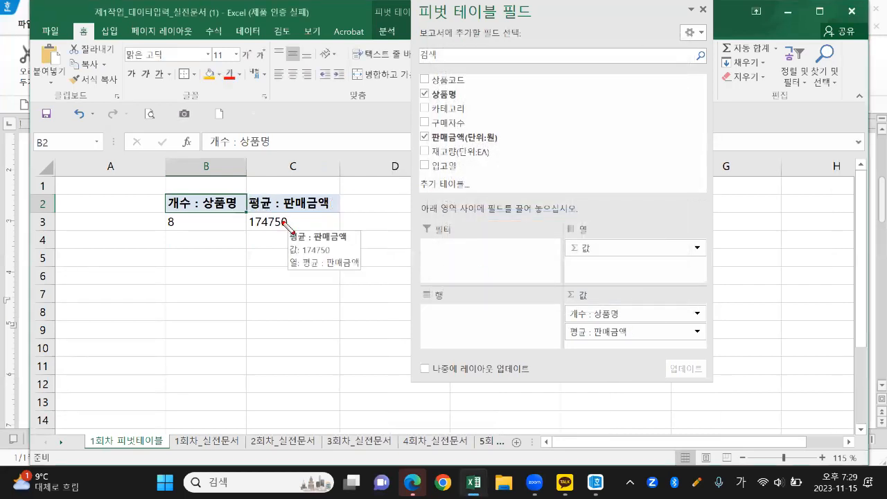
Check the headings and values of the 상품명 count and 판매금액 average in B2:C3
{"action": "left_click_drag", "start_coordinate": [251, 214], "coordinate": [330, 215]}
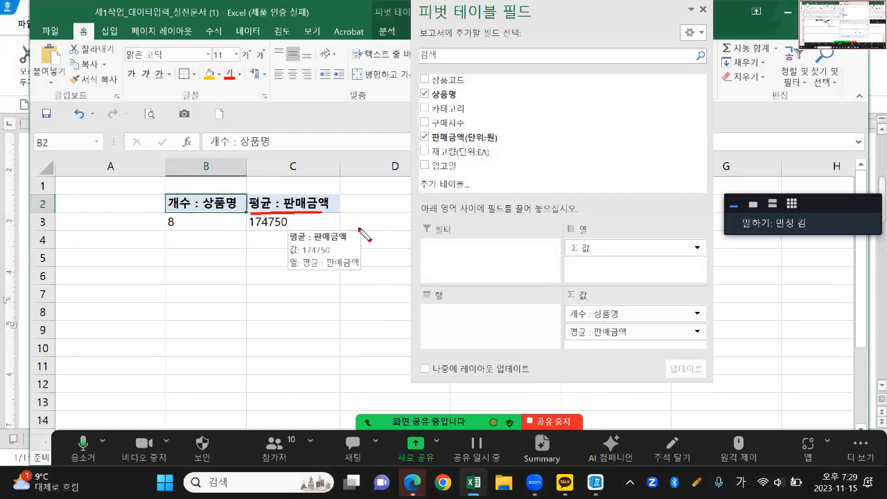
{"action": "key", "text": "Escape"}
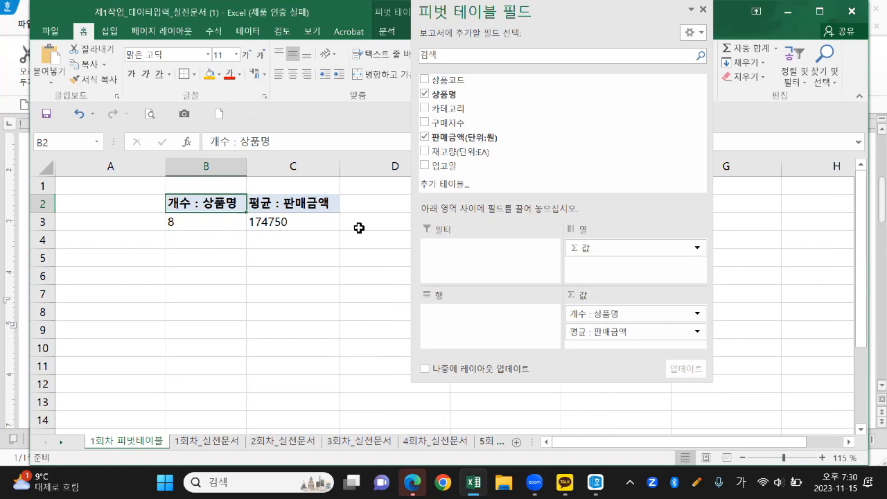
{"action": "key", "text": "ctrl+2"}
{"action": "mouse_move", "coordinate": [263, 235]}
{"action": "left_mouse_down"}
{"action": "mouse_move", "coordinate": [153, 220]}
{"action": "mouse_move", "coordinate": [257, 192]}
{"action": "mouse_move", "coordinate": [368, 221]}
{"action": "mouse_move", "coordinate": [256, 233]}
{"action": "left_mouse_up"}
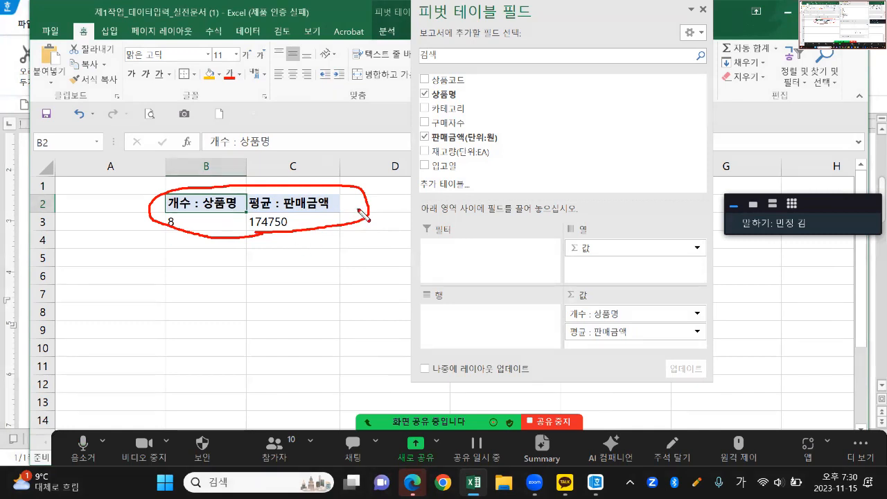
{"action": "key", "text": "Escape"}
{"action": "key", "text": "ctrl+2"}
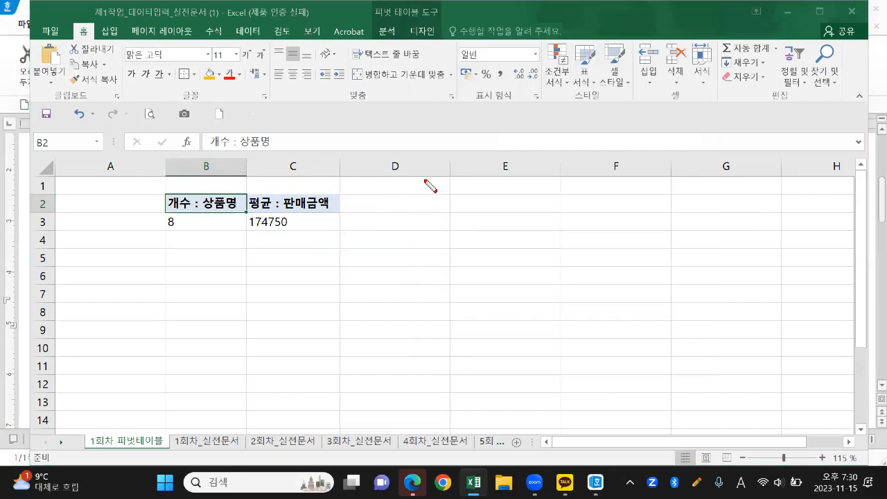
Place 카테고리 in the rows area of the pivot table and move the field list clear of the table
{"action": "mouse_move", "coordinate": [415, 122]}
{"action": "left_mouse_down"}
{"action": "mouse_move", "coordinate": [470, 125]}
{"action": "mouse_move", "coordinate": [457, 98]}
{"action": "mouse_move", "coordinate": [416, 116]}
{"action": "mouse_move", "coordinate": [419, 124]}
{"action": "left_mouse_up"}
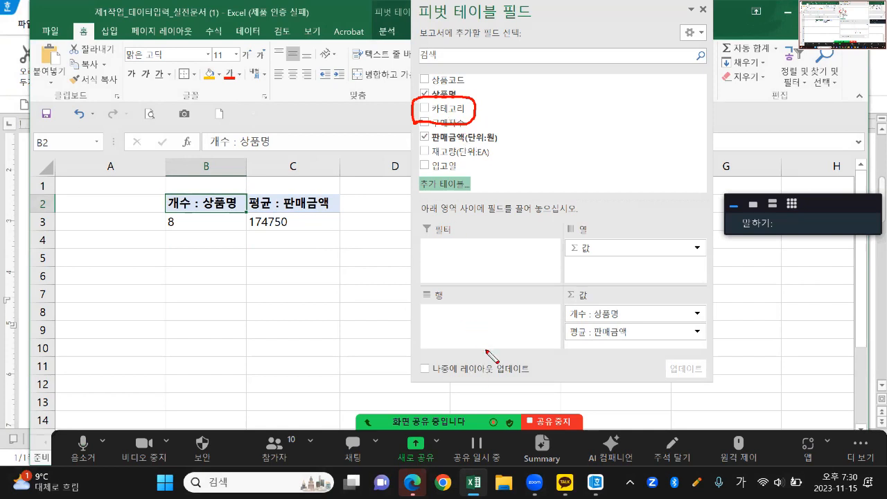
{"action": "mouse_move", "coordinate": [420, 305]}
{"action": "left_mouse_down"}
{"action": "mouse_move", "coordinate": [422, 320]}
{"action": "mouse_move", "coordinate": [476, 302]}
{"action": "mouse_move", "coordinate": [554, 340]}
{"action": "mouse_move", "coordinate": [464, 346]}
{"action": "mouse_move", "coordinate": [426, 307]}
{"action": "mouse_move", "coordinate": [540, 304]}
{"action": "mouse_move", "coordinate": [551, 350]}
{"action": "mouse_move", "coordinate": [474, 343]}
{"action": "mouse_move", "coordinate": [483, 343]}
{"action": "mouse_move", "coordinate": [485, 309]}
{"action": "mouse_move", "coordinate": [481, 329]}
{"action": "left_mouse_up"}
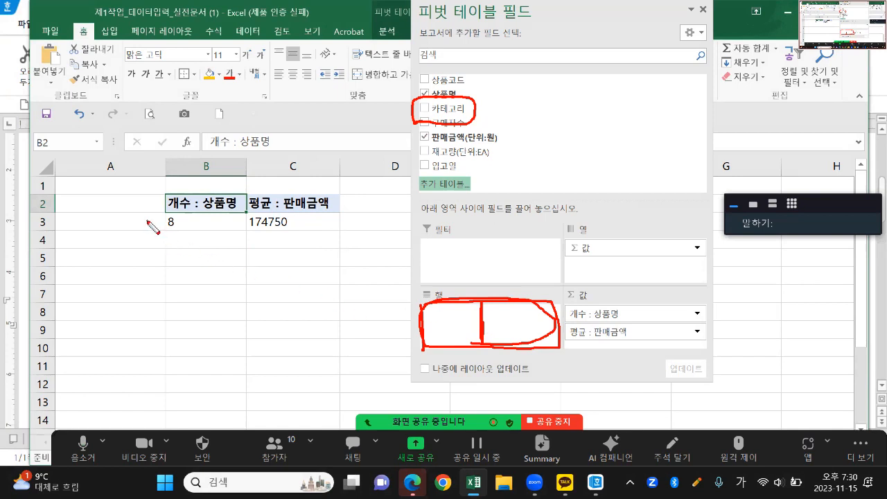
{"action": "mouse_move", "coordinate": [127, 198]}
{"action": "left_mouse_down"}
{"action": "mouse_move", "coordinate": [129, 245]}
{"action": "mouse_move", "coordinate": [131, 198]}
{"action": "mouse_move", "coordinate": [132, 235]}
{"action": "left_mouse_up"}
{"action": "mouse_move", "coordinate": [600, 312]}
{"action": "left_mouse_down"}
{"action": "mouse_move", "coordinate": [632, 309]}
{"action": "mouse_move", "coordinate": [610, 344]}
{"action": "mouse_move", "coordinate": [630, 338]}
{"action": "left_mouse_up"}
{"action": "mouse_move", "coordinate": [208, 205]}
{"action": "left_mouse_down"}
{"action": "mouse_move", "coordinate": [244, 194]}
{"action": "mouse_move", "coordinate": [225, 232]}
{"action": "left_mouse_up"}
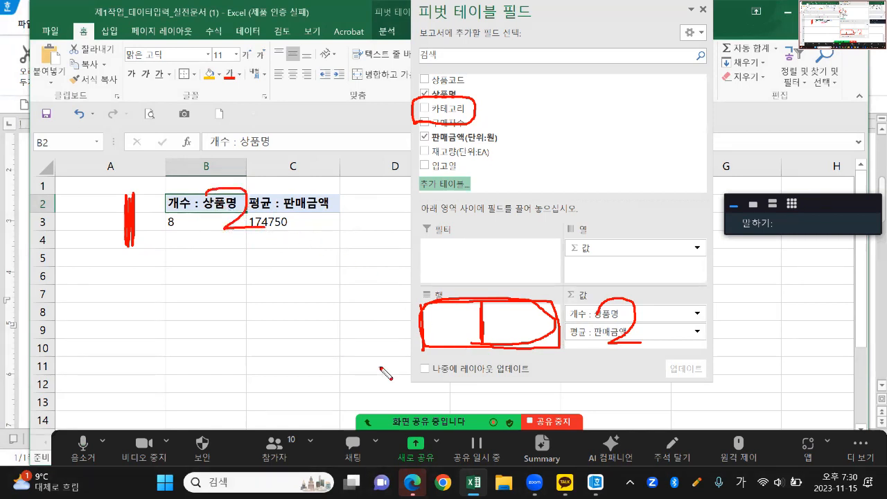
{"action": "key", "text": "Escape"}
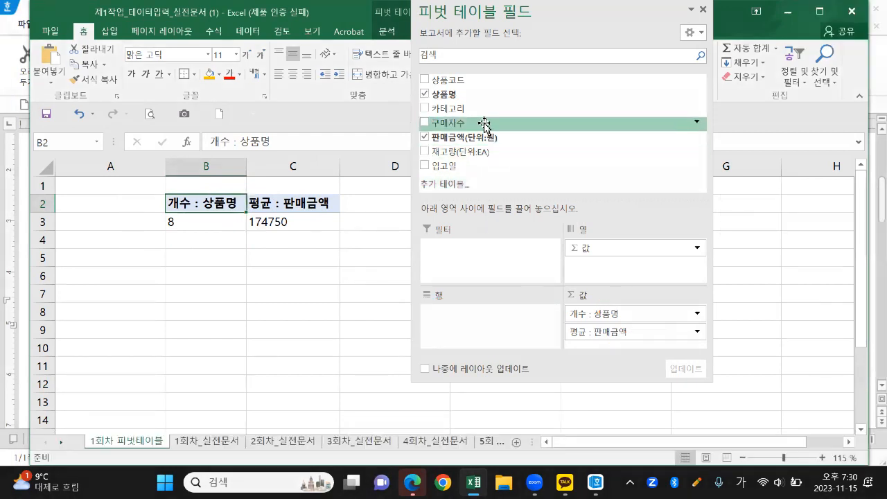
{"action": "left_click_drag", "start_coordinate": [482, 110], "coordinate": [489, 323]}
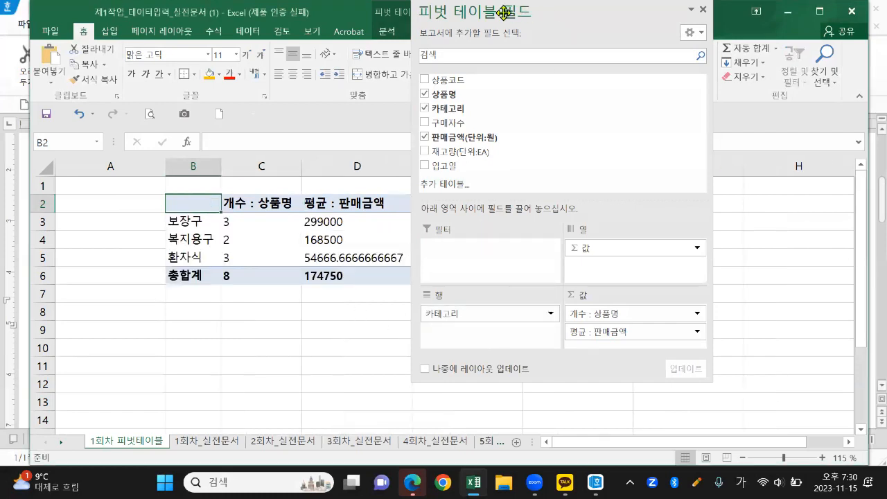
{"action": "double_click", "coordinate": [504, 12]}
Try to apply the comma style to the average 판매금액 values in D3:D6
{"action": "left_click_drag", "start_coordinate": [320, 220], "coordinate": [323, 279]}
{"action": "left_click", "coordinate": [499, 75]}
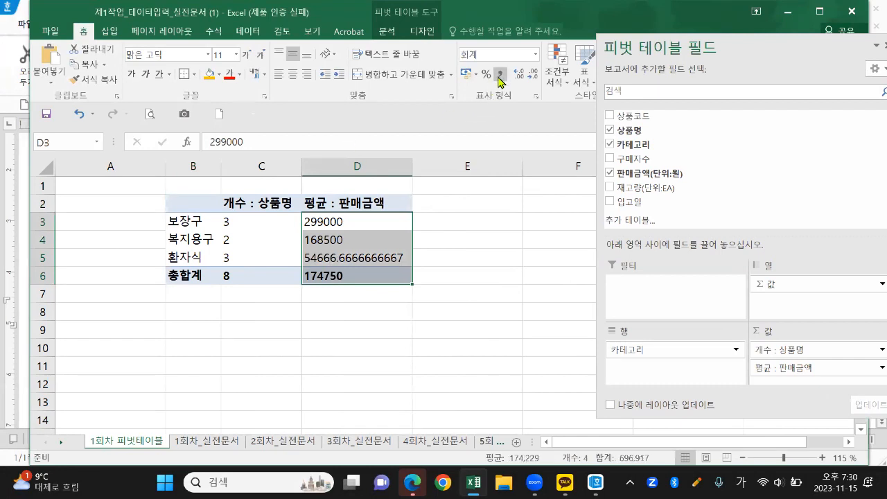
{"action": "left_click", "coordinate": [229, 244]}
{"action": "left_click", "coordinate": [335, 227]}
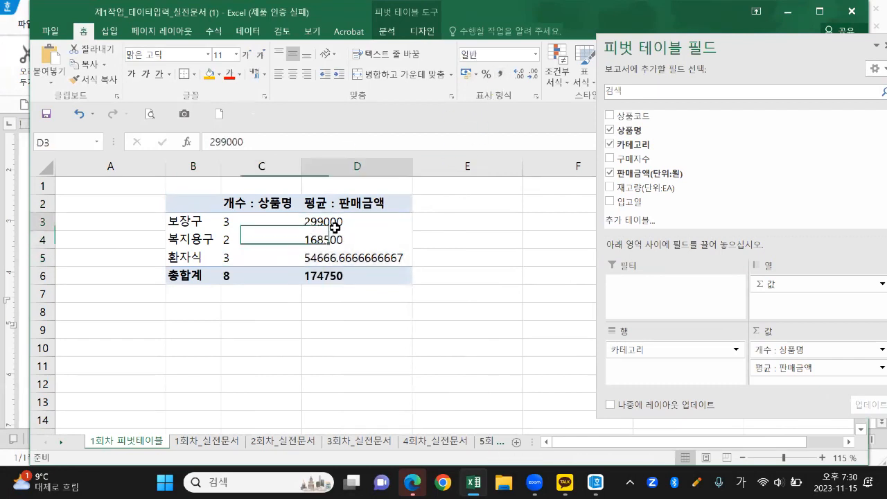
{"action": "left_click_drag", "start_coordinate": [335, 227], "coordinate": [333, 276]}
{"action": "left_click", "coordinate": [501, 74]}
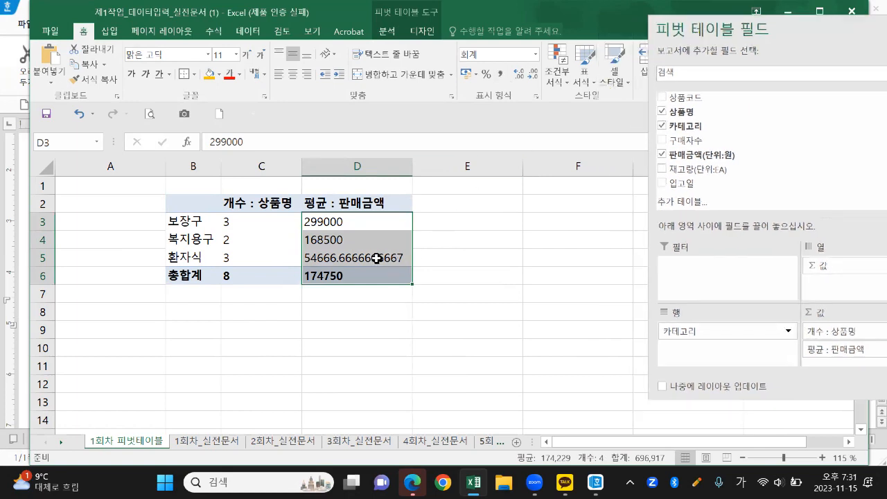
{"action": "left_click", "coordinate": [280, 325]}
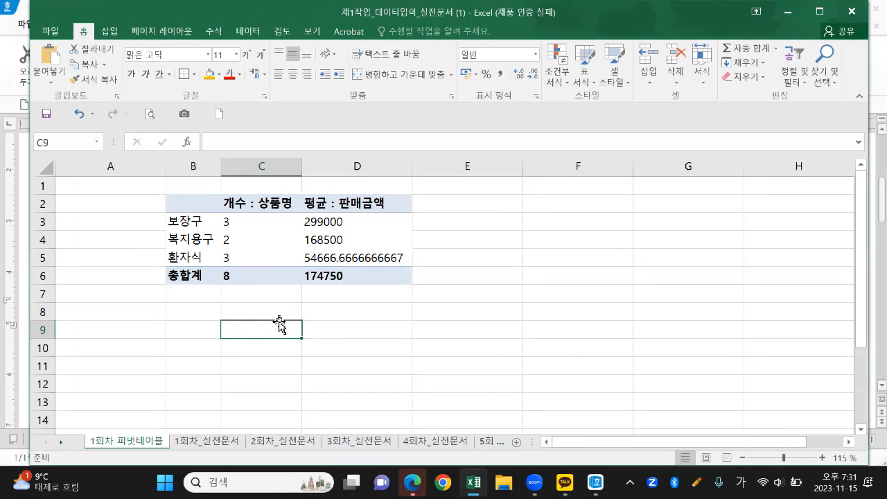
Enlarge the sheet view to 160% and sort the 카테고리 row labels in descending order
{"action": "scroll", "coordinate": [679, 286], "scroll_direction": "up", "scroll_amount": 2}
{"action": "scroll", "coordinate": [634, 274], "scroll_direction": "up", "scroll_amount": 2}
{"action": "scroll", "coordinate": [576, 273], "scroll_direction": "up", "scroll_amount": 1}
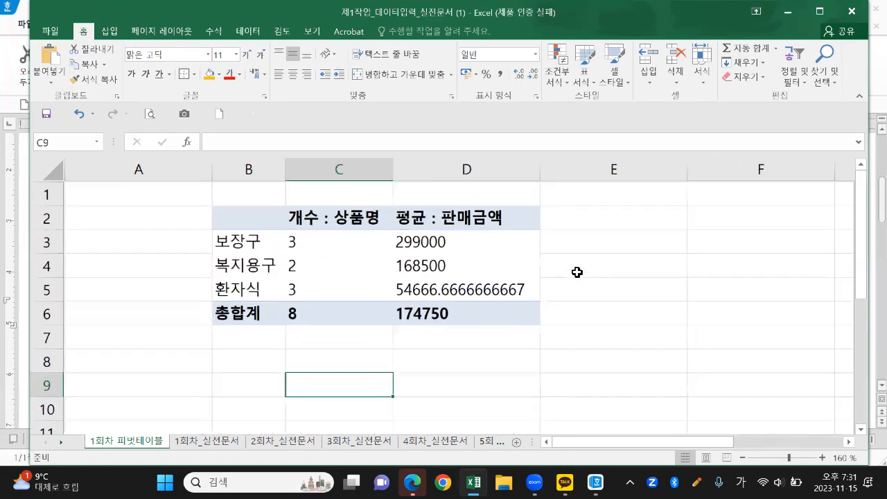
{"action": "left_click", "coordinate": [253, 294]}
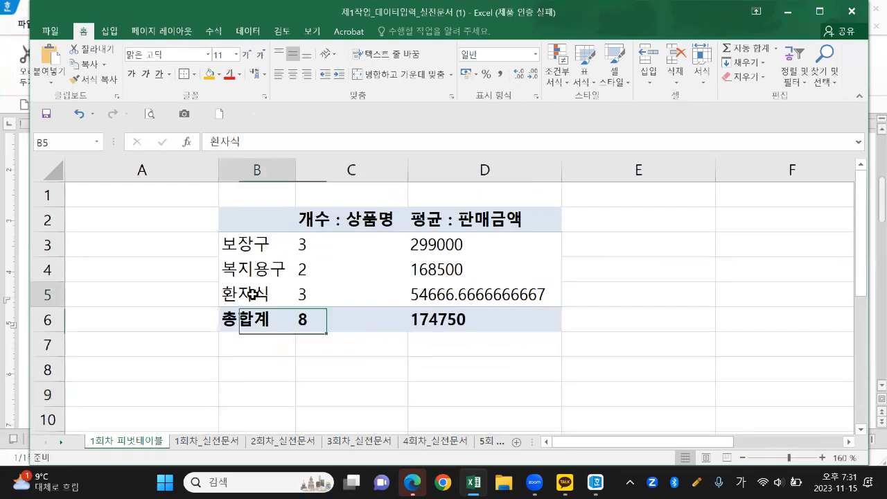
{"action": "left_click", "coordinate": [248, 32]}
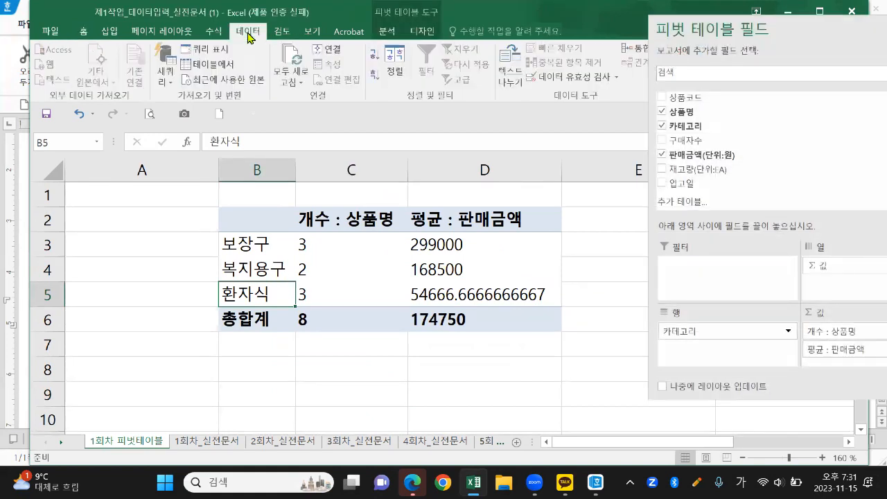
{"action": "left_click", "coordinate": [374, 76]}
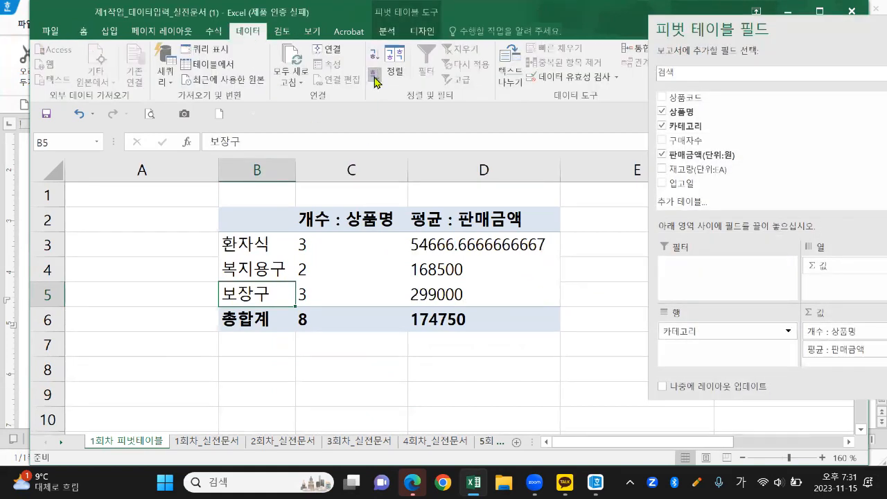
Review the 상품명 count and average 판매금액 of each category in rows 3 to 5
{"action": "left_click", "coordinate": [246, 244]}
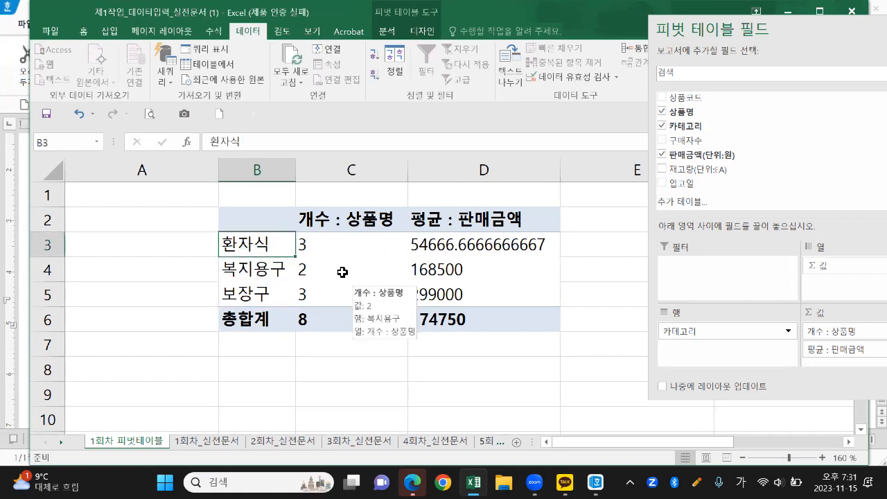
{"action": "key", "text": "ctrl+2"}
{"action": "mouse_move", "coordinate": [315, 256]}
{"action": "left_mouse_down"}
{"action": "mouse_move", "coordinate": [299, 255]}
{"action": "mouse_move", "coordinate": [317, 239]}
{"action": "mouse_move", "coordinate": [314, 256]}
{"action": "left_mouse_up"}
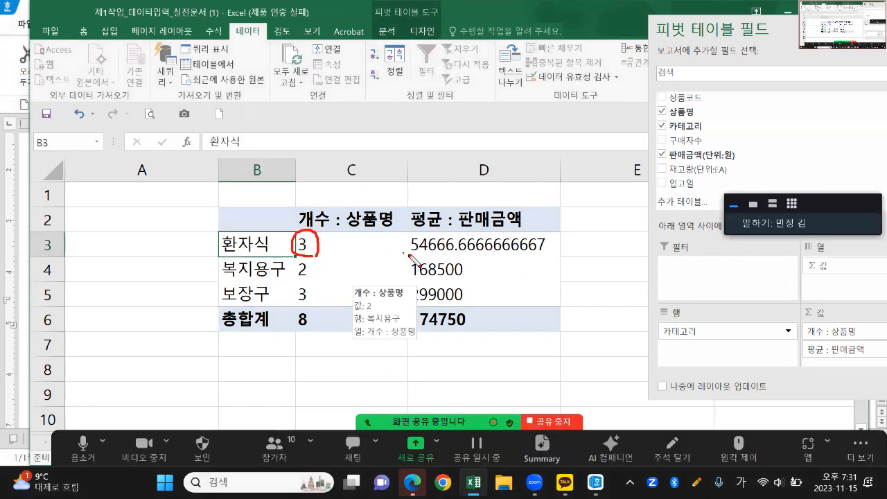
{"action": "left_click_drag", "start_coordinate": [412, 256], "coordinate": [455, 256]}
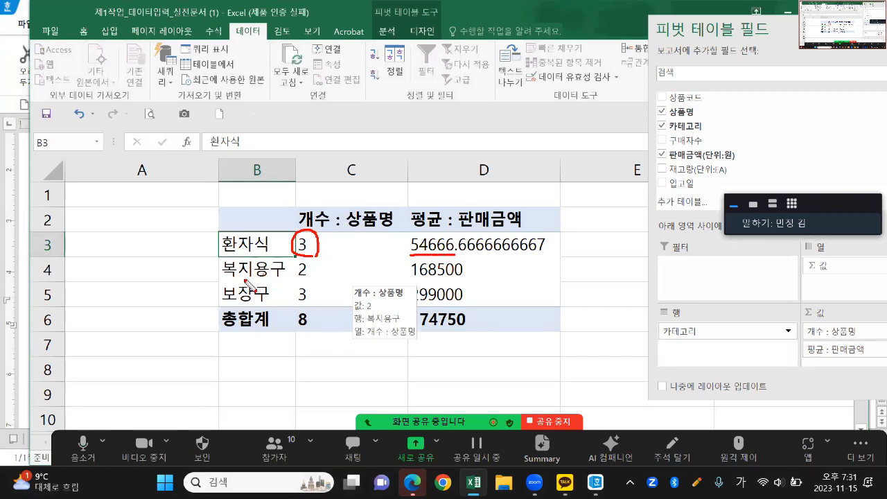
{"action": "left_click_drag", "start_coordinate": [227, 282], "coordinate": [304, 280]}
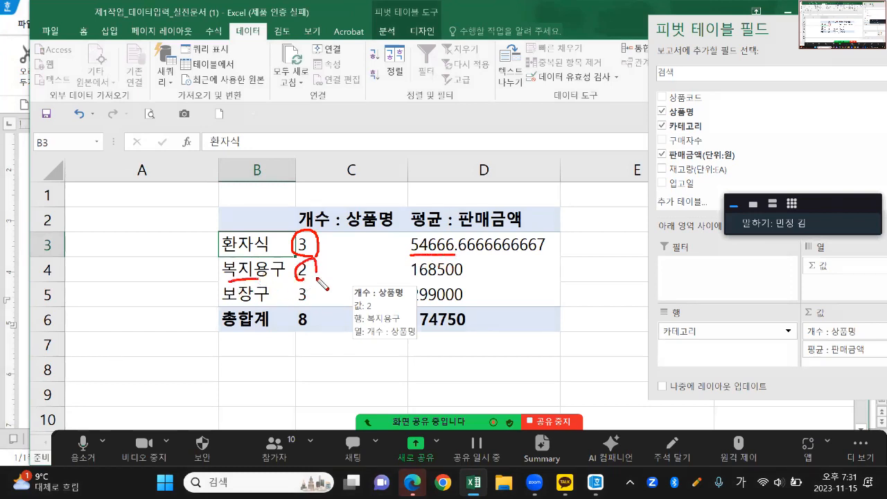
{"action": "left_click_drag", "start_coordinate": [415, 279], "coordinate": [475, 284]}
{"action": "mouse_move", "coordinate": [303, 284]}
{"action": "left_mouse_down"}
{"action": "mouse_move", "coordinate": [310, 304]}
{"action": "mouse_move", "coordinate": [308, 290]}
{"action": "left_mouse_up"}
{"action": "mouse_move", "coordinate": [420, 305]}
{"action": "left_mouse_down"}
{"action": "mouse_move", "coordinate": [427, 288]}
{"action": "mouse_move", "coordinate": [459, 305]}
{"action": "left_mouse_up"}
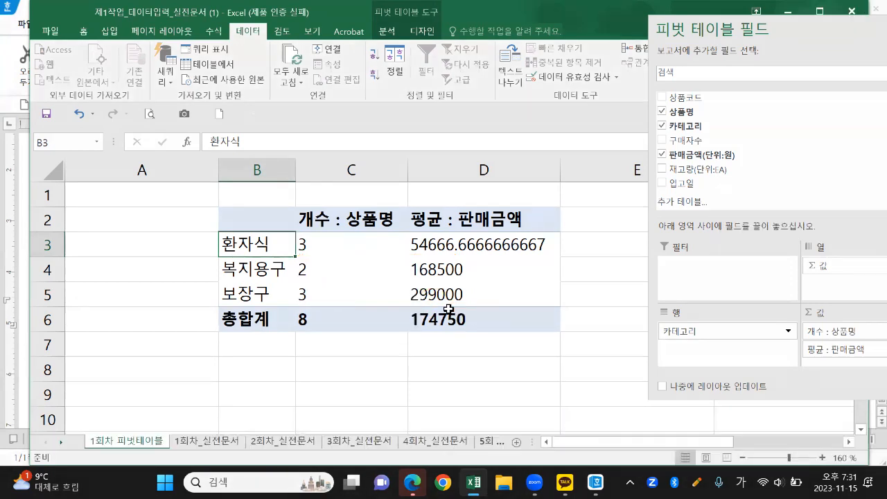
{"action": "left_click", "coordinate": [436, 354]}
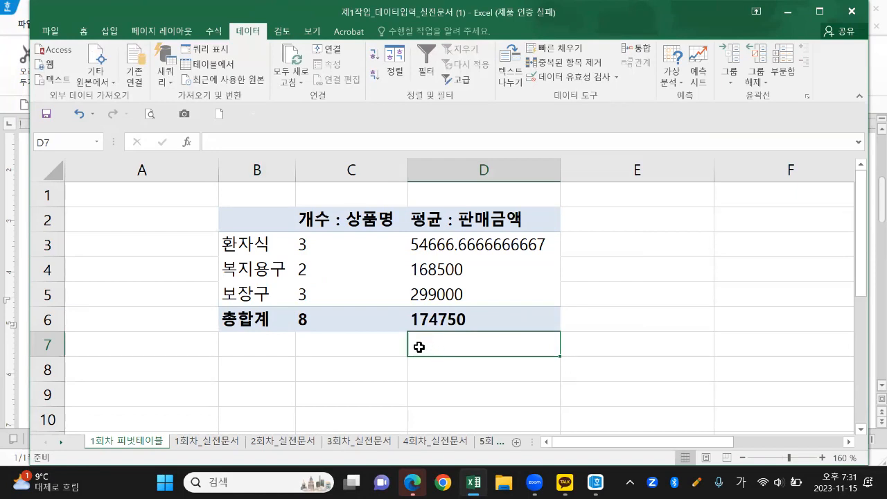
Format the average 판매금액 values in D3:D6 as 숫자 with 0 decimal places and the 1000 separator
{"action": "left_click_drag", "start_coordinate": [444, 239], "coordinate": [439, 317]}
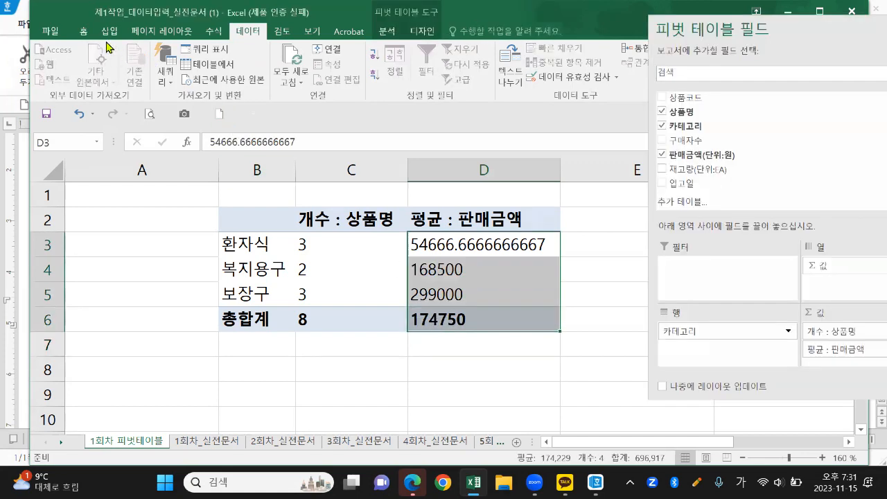
{"action": "left_click", "coordinate": [84, 31]}
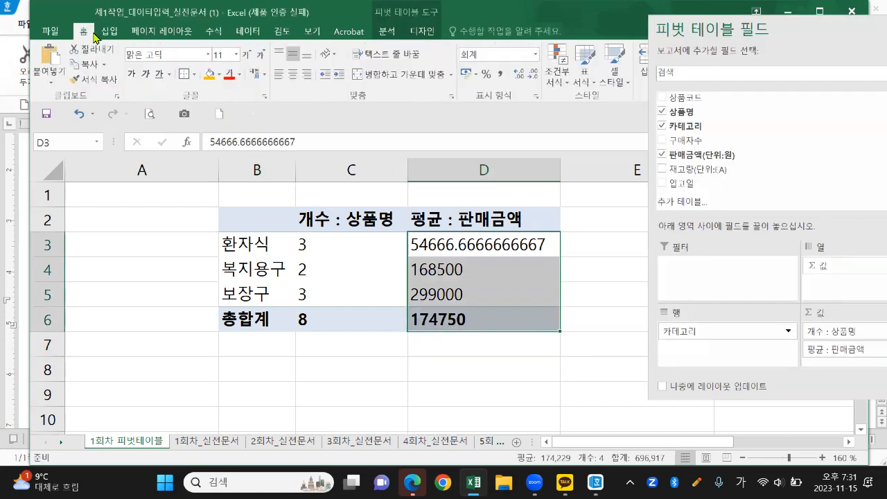
{"action": "right_click", "coordinate": [458, 238]}
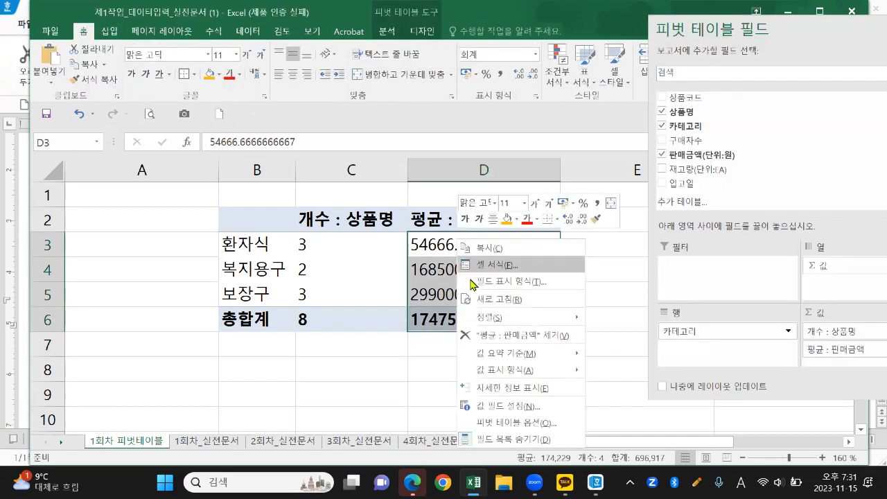
{"action": "left_click", "coordinate": [506, 265]}
{"action": "left_click", "coordinate": [356, 141]}
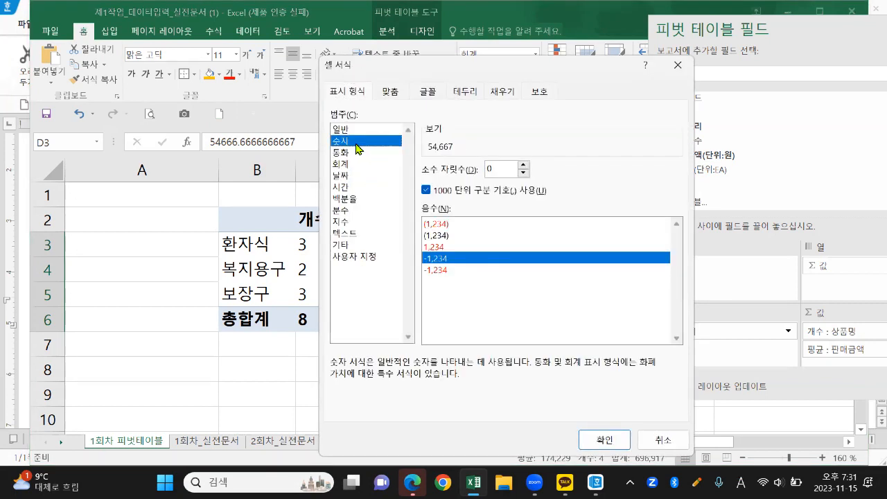
{"action": "left_click_drag", "start_coordinate": [540, 63], "coordinate": [439, 24]}
{"action": "left_click", "coordinate": [515, 394]}
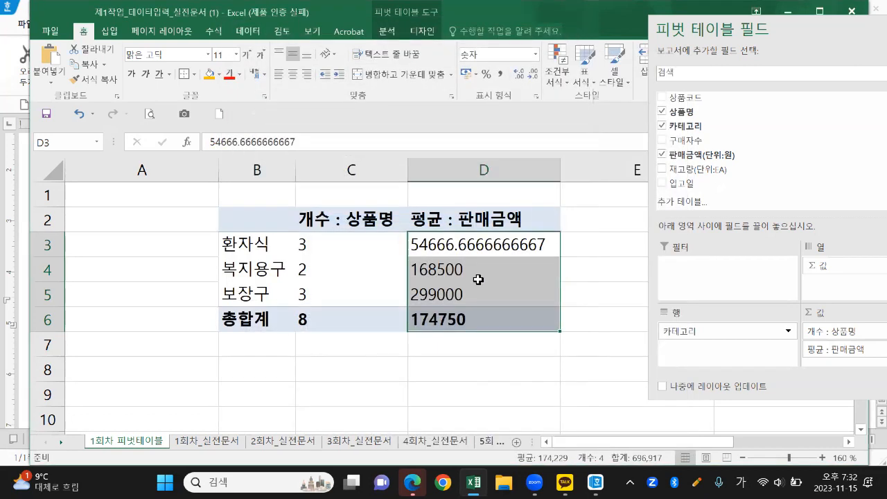
Mark the 상품명 counts and average 판매금액 values of 환자식, 복지용구 and 보장구 in the pivot table for review
{"action": "left_click", "coordinate": [478, 277]}
{"action": "mouse_move", "coordinate": [475, 273]}
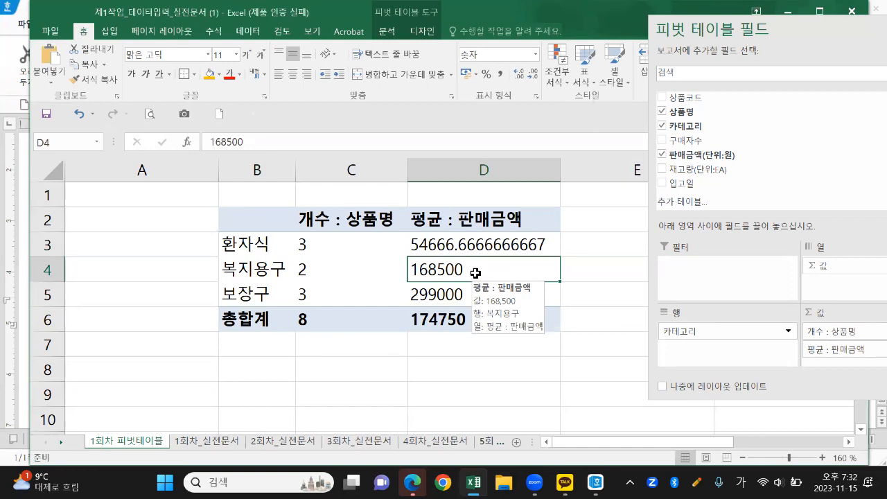
{"action": "left_click_drag", "start_coordinate": [309, 238], "coordinate": [309, 263]}
{"action": "left_click_drag", "start_coordinate": [414, 249], "coordinate": [473, 246]}
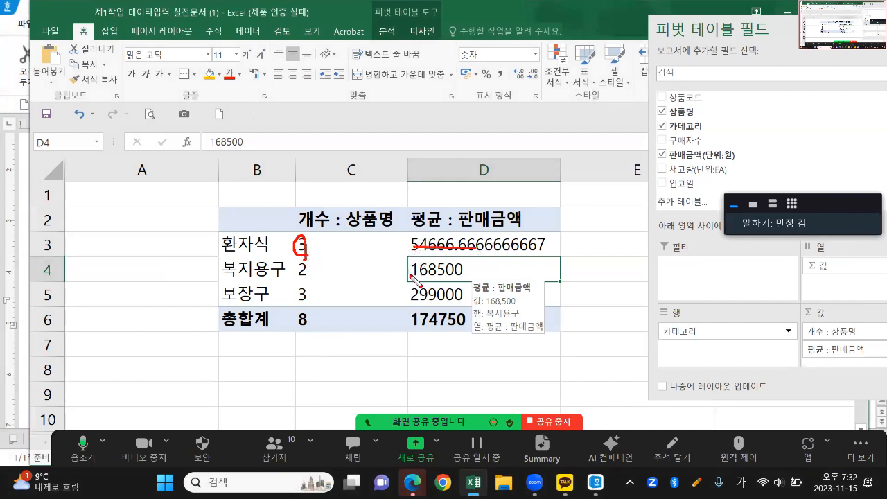
{"action": "mouse_move", "coordinate": [229, 280]}
{"action": "left_mouse_down"}
{"action": "mouse_move", "coordinate": [312, 264]}
{"action": "mouse_move", "coordinate": [309, 282]}
{"action": "left_mouse_up"}
{"action": "left_click_drag", "start_coordinate": [411, 280], "coordinate": [463, 278]}
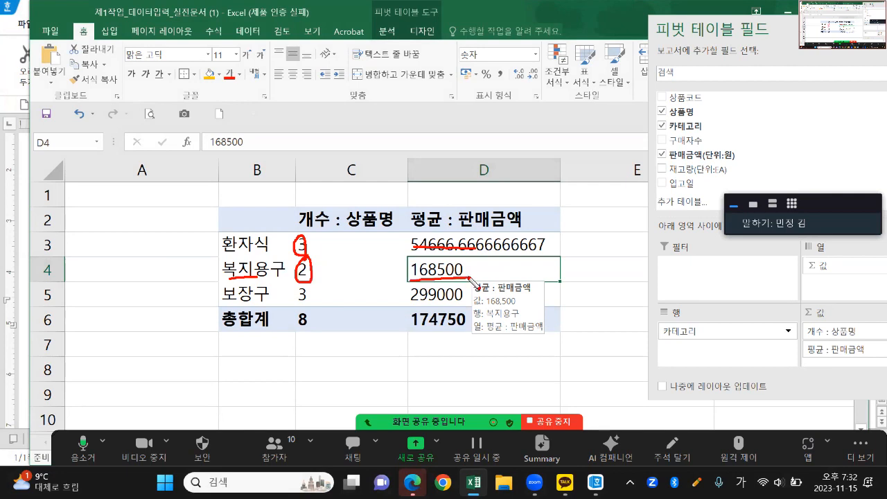
{"action": "mouse_move", "coordinate": [222, 302]}
{"action": "left_mouse_down"}
{"action": "mouse_move", "coordinate": [299, 290]}
{"action": "mouse_move", "coordinate": [312, 312]}
{"action": "left_mouse_up"}
{"action": "left_click_drag", "start_coordinate": [439, 288], "coordinate": [444, 313]}
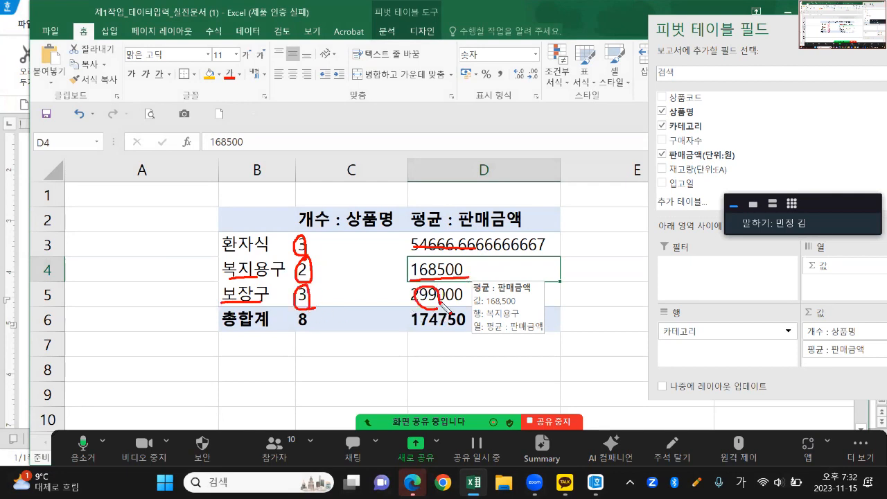
Copy the pivot table B2:D6, send it as an image to the ★★★23-4-엑셀반 chat in KakaoTalk, and check the sent picture
{"action": "left_click_drag", "start_coordinate": [254, 221], "coordinate": [526, 323]}
{"action": "key", "text": "ctrl+c"}
{"action": "left_click", "coordinate": [565, 483]}
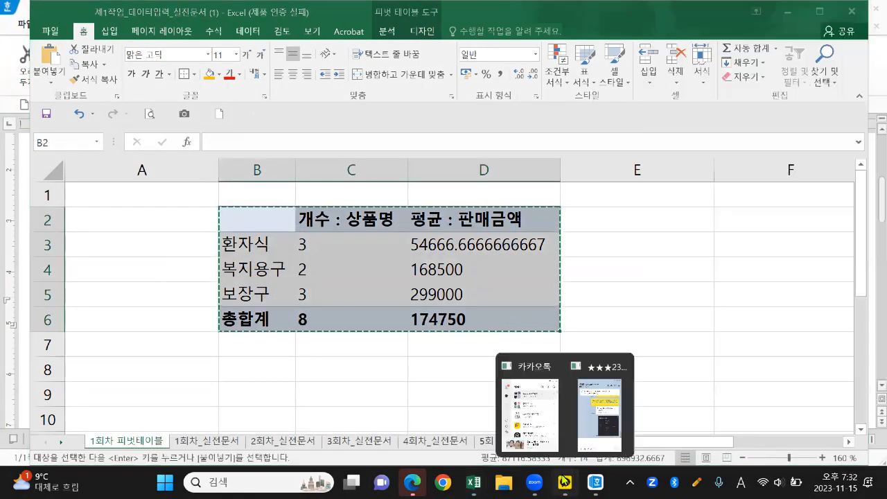
{"action": "left_click", "coordinate": [614, 392]}
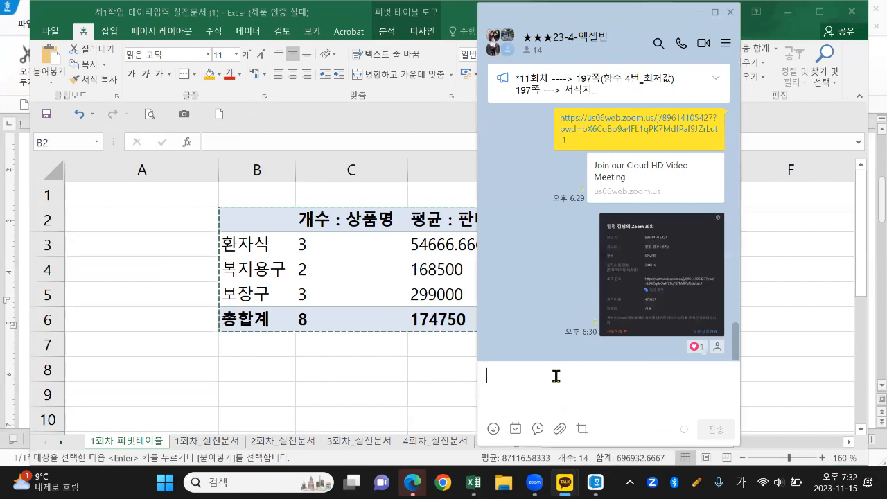
{"action": "key", "text": "ctrl+v"}
{"action": "left_click", "coordinate": [558, 341]}
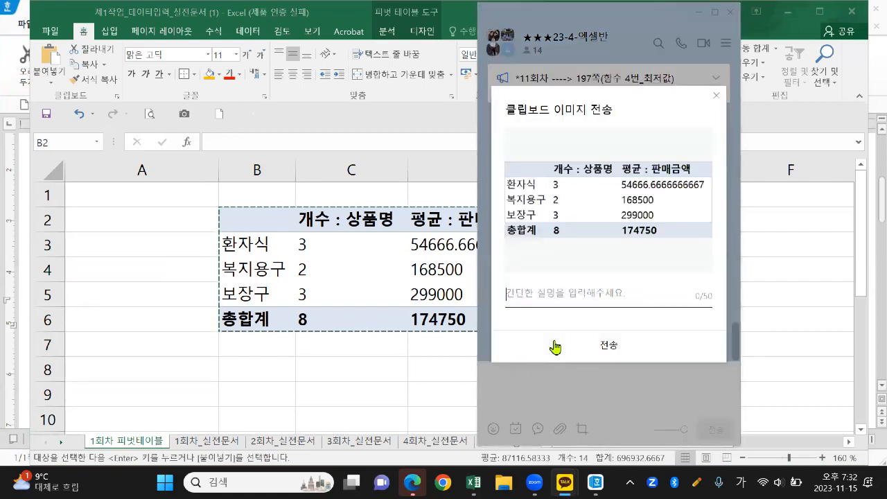
{"action": "left_click", "coordinate": [609, 348]}
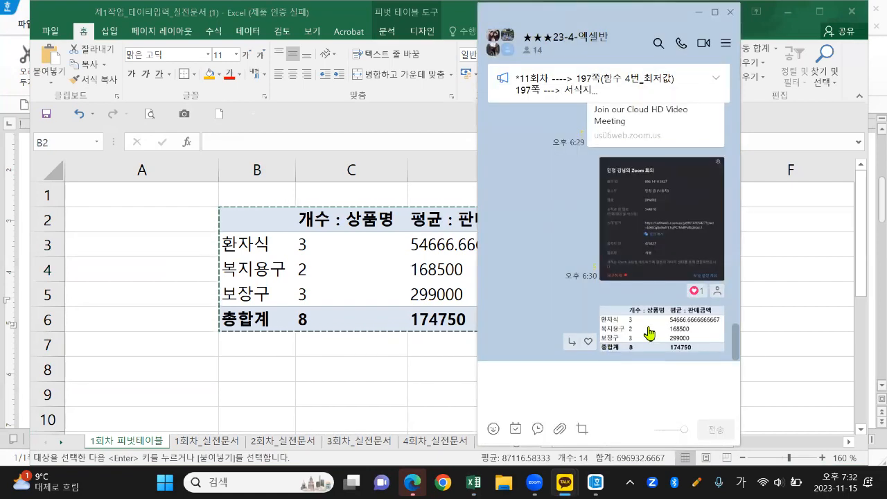
{"action": "left_click", "coordinate": [644, 333]}
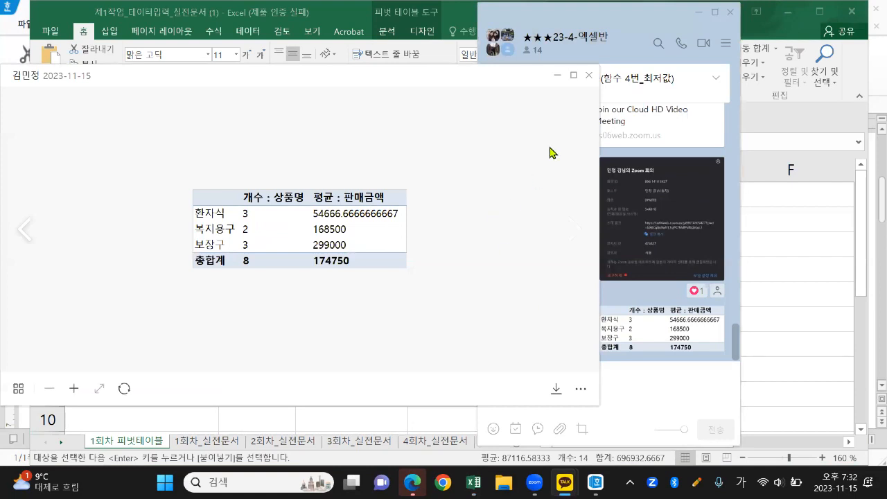
{"action": "left_click", "coordinate": [589, 75]}
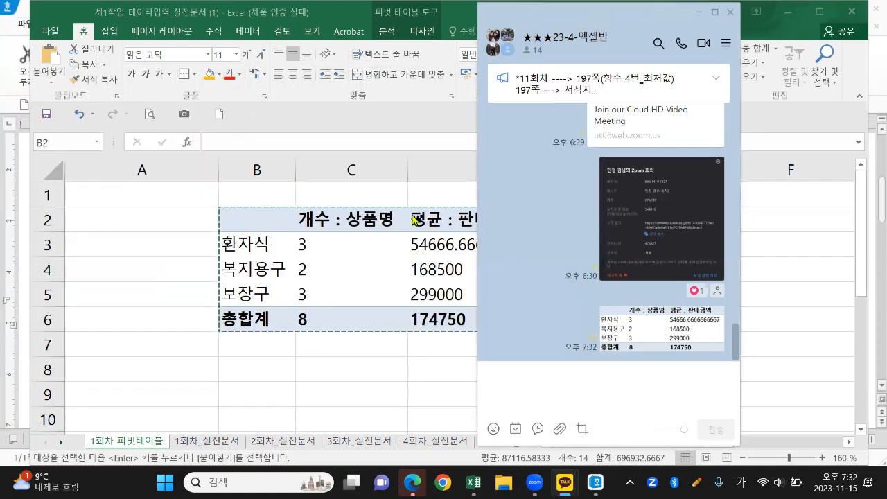
Close the chat and rearrange the Excel window so the whole pivot table shows above the lower edge of the Hangul document
{"action": "key", "text": "Escape"}
{"action": "left_click", "coordinate": [474, 345]}
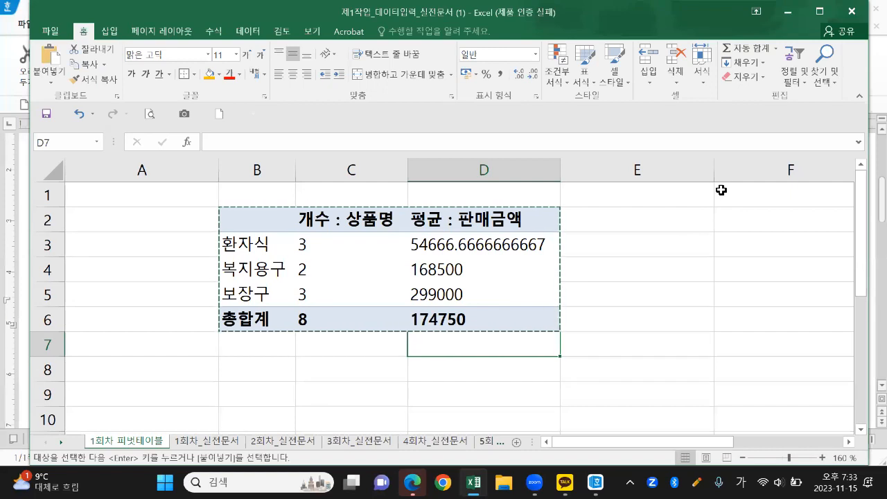
{"action": "left_click", "coordinate": [614, 239]}
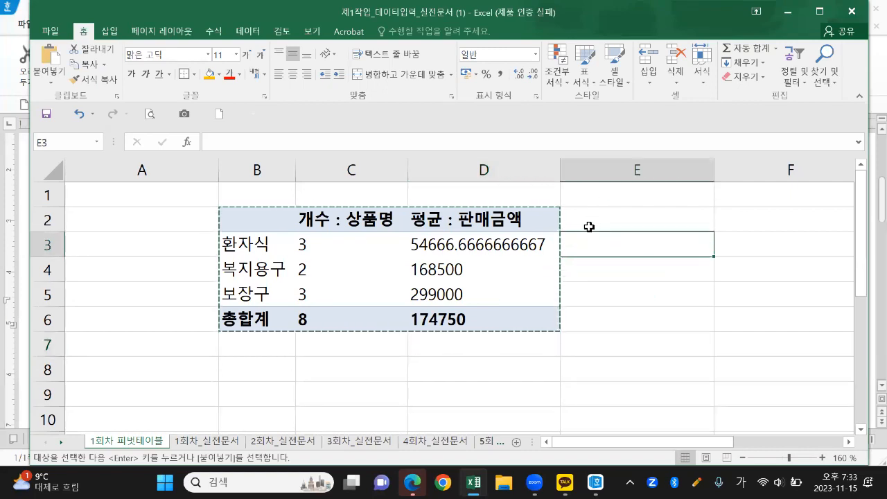
{"action": "double_click", "coordinate": [598, 8]}
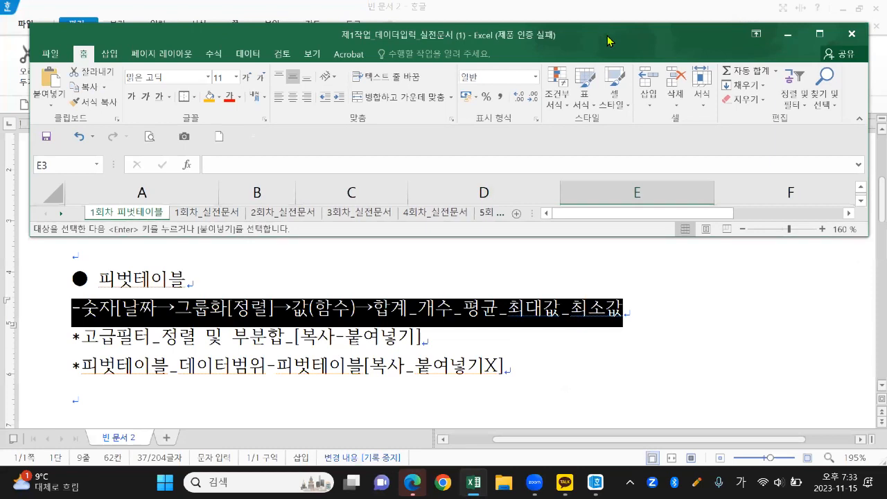
{"action": "left_click_drag", "start_coordinate": [607, 34], "coordinate": [594, 12]}
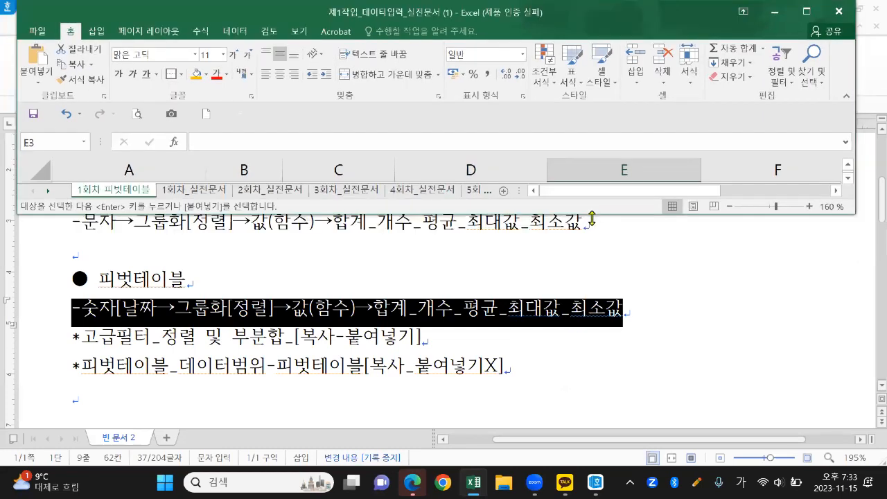
{"action": "double_click", "coordinate": [592, 220]}
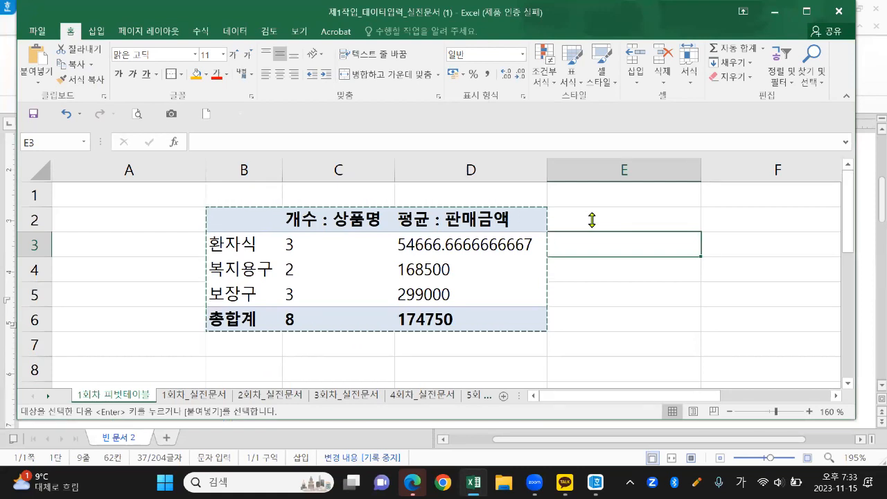
Fill the 제조날짜 dates in E5:E12 of sheet 2회차_실전문서 with yellow
{"action": "left_click", "coordinate": [298, 396]}
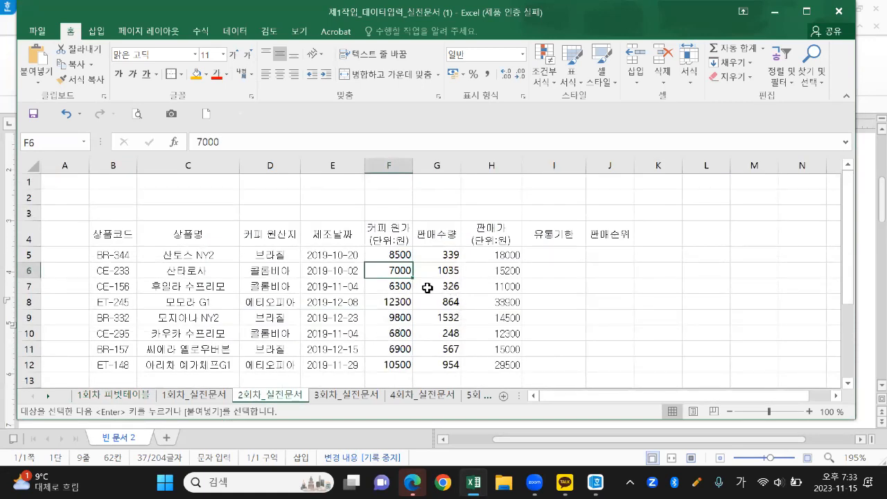
{"action": "left_click_drag", "start_coordinate": [344, 255], "coordinate": [339, 364]}
{"action": "left_click", "coordinate": [210, 77]}
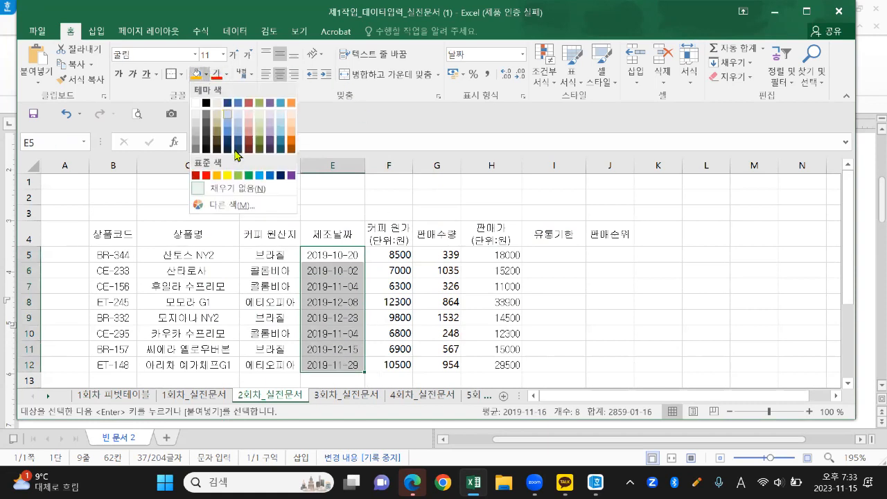
{"action": "left_click", "coordinate": [234, 176]}
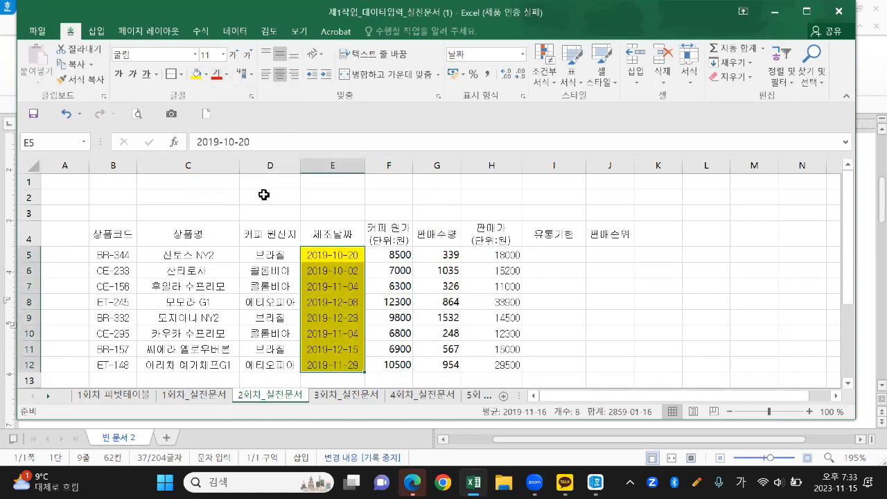
{"action": "left_click", "coordinate": [452, 285]}
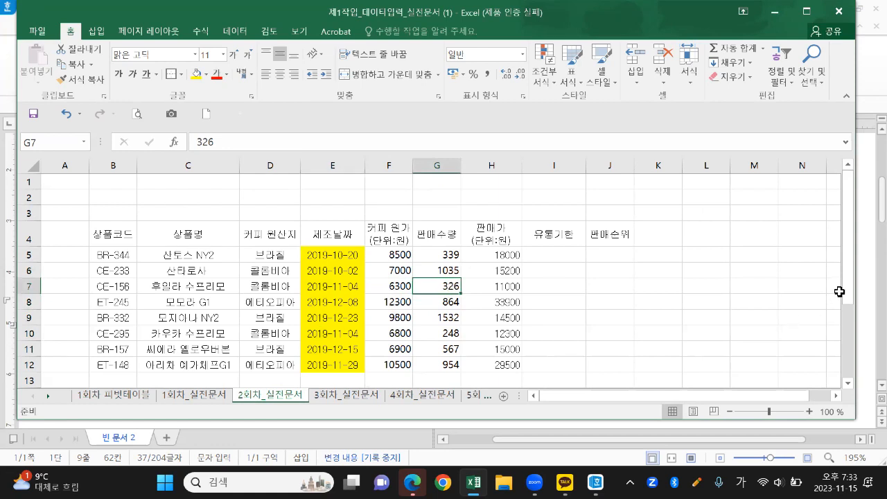
{"action": "scroll", "coordinate": [840, 294], "scroll_direction": "down", "scroll_amount": 1}
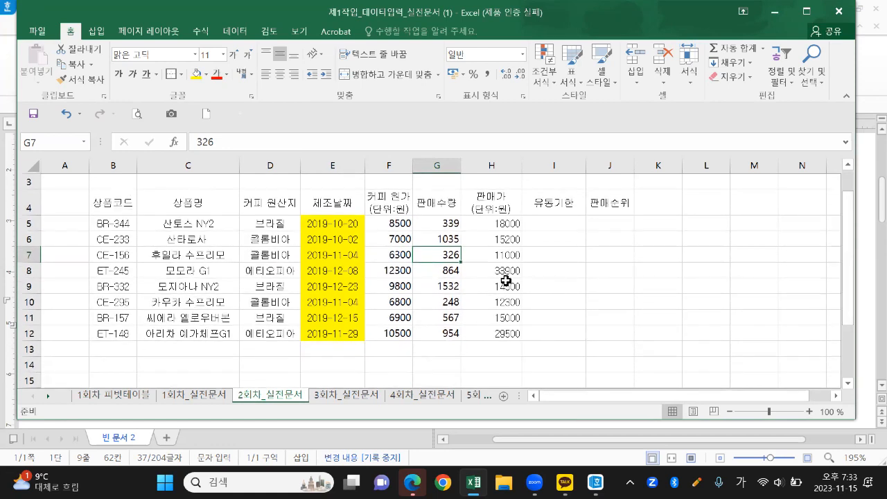
{"action": "scroll", "coordinate": [506, 280], "scroll_direction": "up", "scroll_amount": 1, "text": "ctrl"}
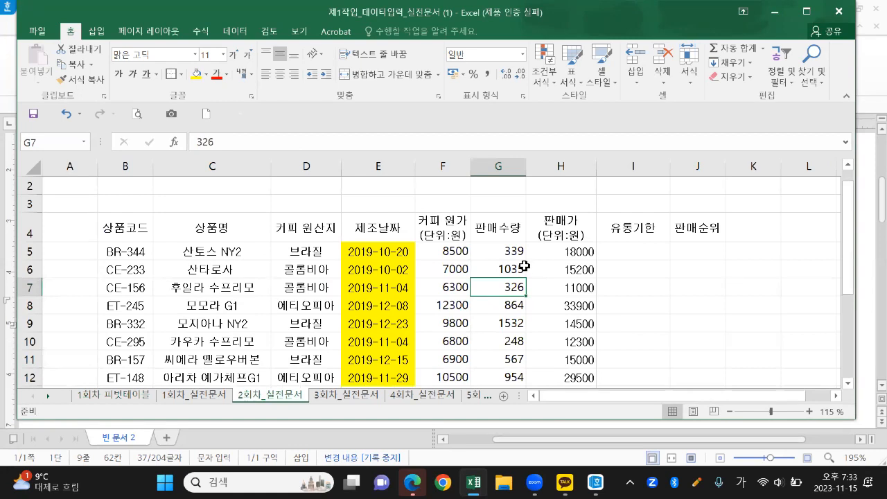
{"action": "scroll", "coordinate": [850, 280], "scroll_direction": "down", "scroll_amount": 1}
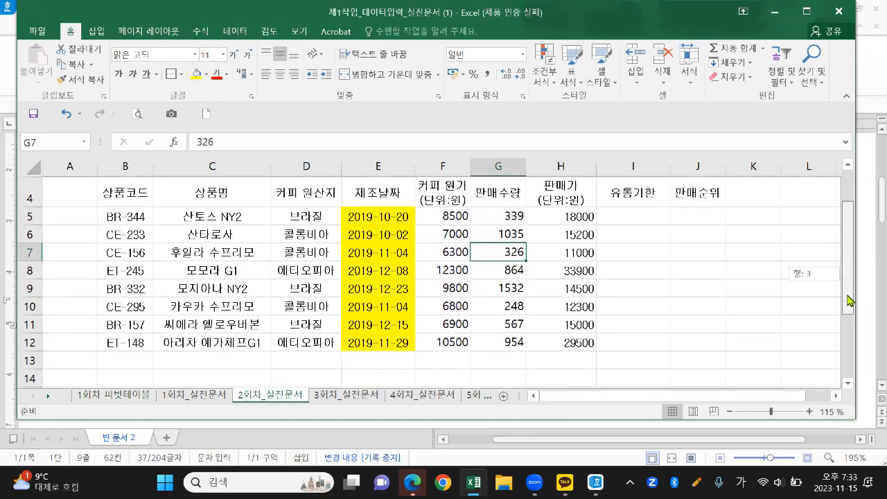
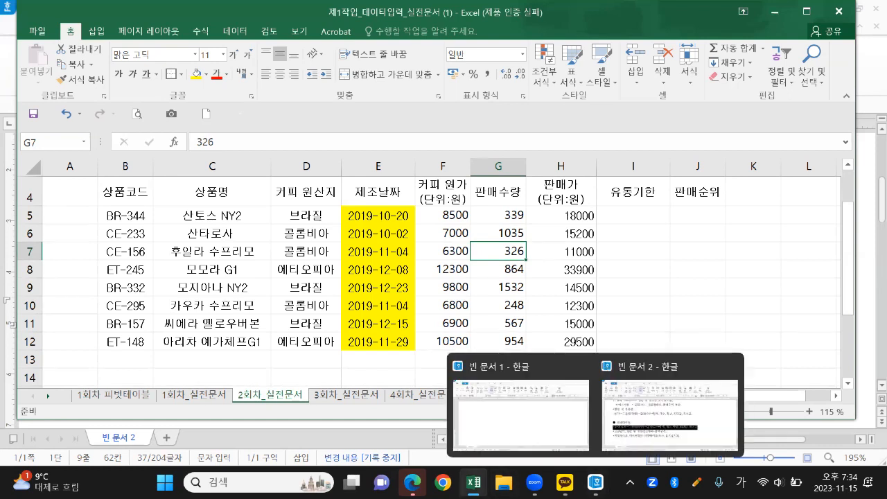
Open the exam problem photo from the ★★★23-4-엑셀반 KakaoTalk chat, enlarge it, and mark the 10월 to 12월 row labels
{"action": "left_click", "coordinate": [565, 482]}
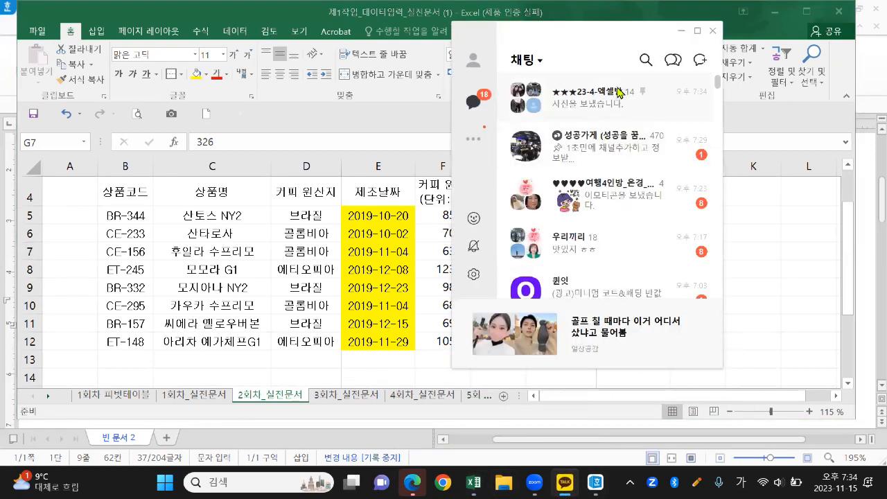
{"action": "double_click", "coordinate": [576, 100]}
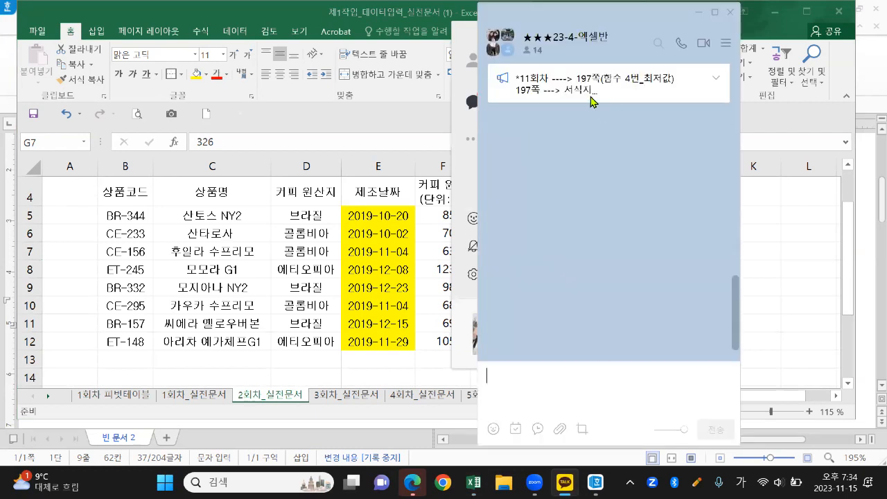
{"action": "left_click", "coordinate": [671, 316]}
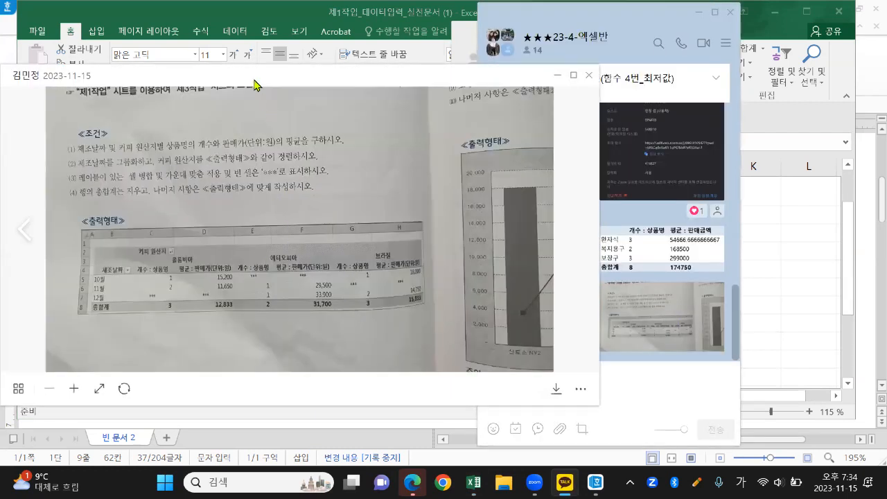
{"action": "double_click", "coordinate": [270, 284]}
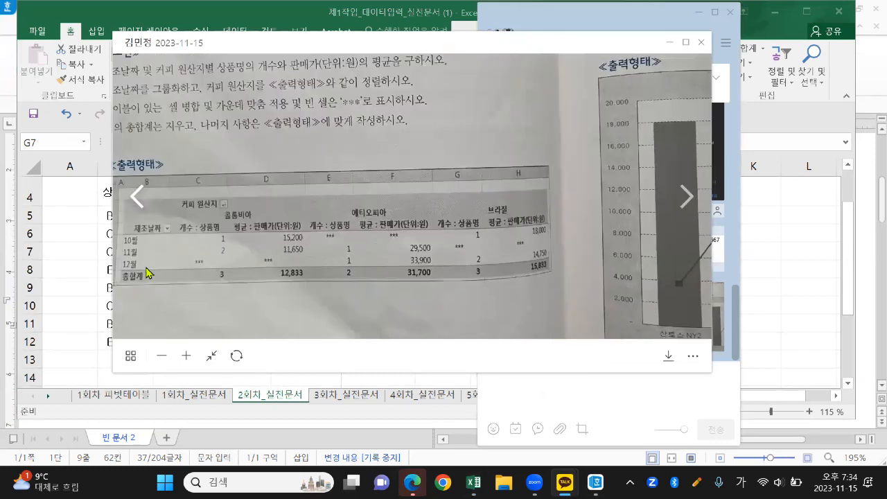
{"action": "mouse_move", "coordinate": [135, 272]}
{"action": "left_mouse_down"}
{"action": "mouse_move", "coordinate": [122, 262]}
{"action": "mouse_move", "coordinate": [141, 234]}
{"action": "mouse_move", "coordinate": [137, 271]}
{"action": "left_mouse_up"}
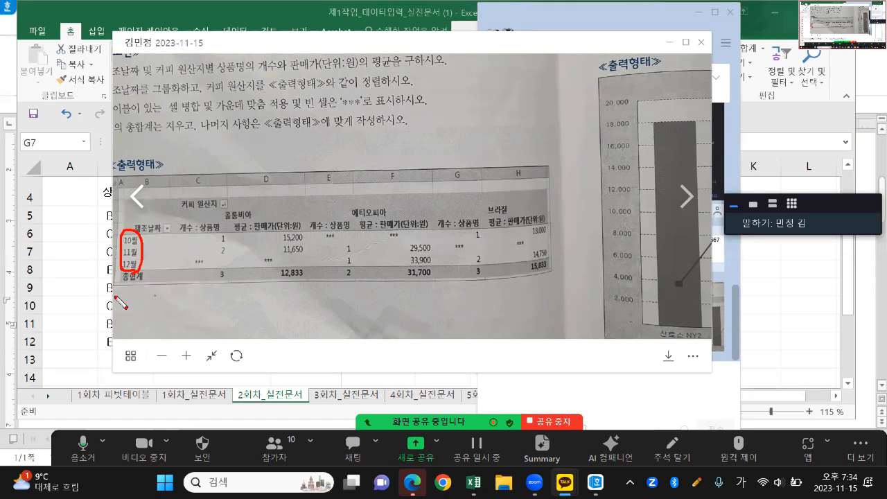
{"action": "key", "text": "Escape"}
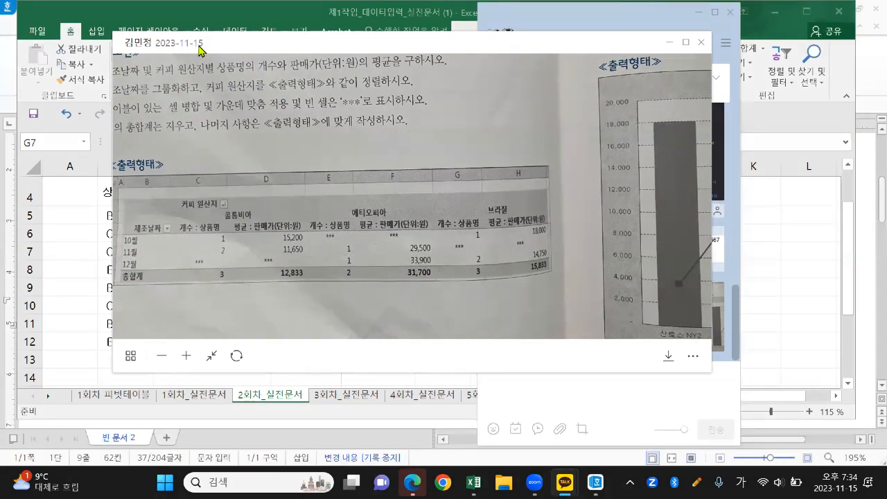
Place the photo beside the worksheet and compare the 제조날짜 dates with the month row labels and the pivot table conditions
{"action": "left_click_drag", "start_coordinate": [199, 47], "coordinate": [518, 60]}
{"action": "key", "text": "ctrl+2"}
{"action": "mouse_move", "coordinate": [399, 361]}
{"action": "left_mouse_down"}
{"action": "mouse_move", "coordinate": [364, 361]}
{"action": "mouse_move", "coordinate": [323, 256]}
{"action": "mouse_move", "coordinate": [415, 198]}
{"action": "mouse_move", "coordinate": [434, 326]}
{"action": "mouse_move", "coordinate": [388, 359]}
{"action": "left_mouse_up"}
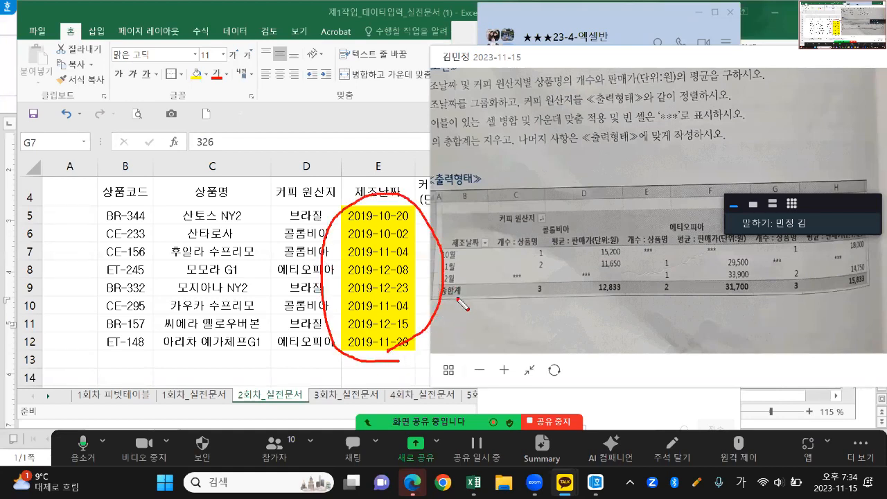
{"action": "mouse_move", "coordinate": [454, 297]}
{"action": "left_mouse_down"}
{"action": "mouse_move", "coordinate": [433, 243]}
{"action": "mouse_move", "coordinate": [449, 305]}
{"action": "mouse_move", "coordinate": [484, 259]}
{"action": "mouse_move", "coordinate": [479, 269]}
{"action": "left_mouse_up"}
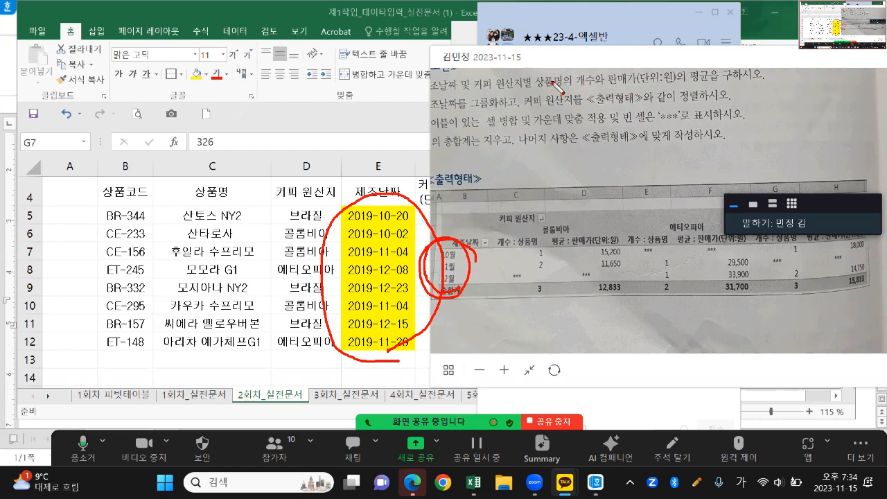
{"action": "mouse_move", "coordinate": [534, 91]}
{"action": "left_mouse_down"}
{"action": "mouse_move", "coordinate": [748, 85]}
{"action": "mouse_move", "coordinate": [748, 101]}
{"action": "mouse_move", "coordinate": [771, 94]}
{"action": "mouse_move", "coordinate": [760, 111]}
{"action": "mouse_move", "coordinate": [791, 135]}
{"action": "left_mouse_up"}
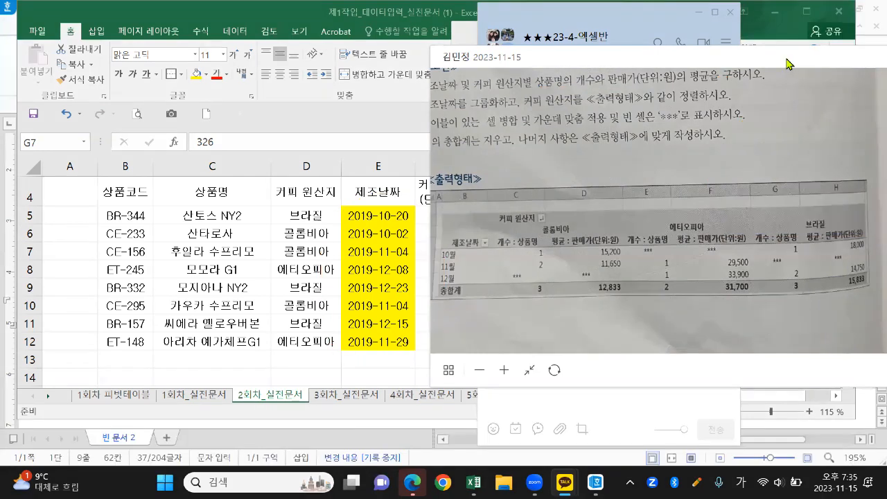
Move the problem photo fully into view over the worksheet and minimize the chat room and the chat list
{"action": "left_click_drag", "start_coordinate": [787, 60], "coordinate": [596, 54]}
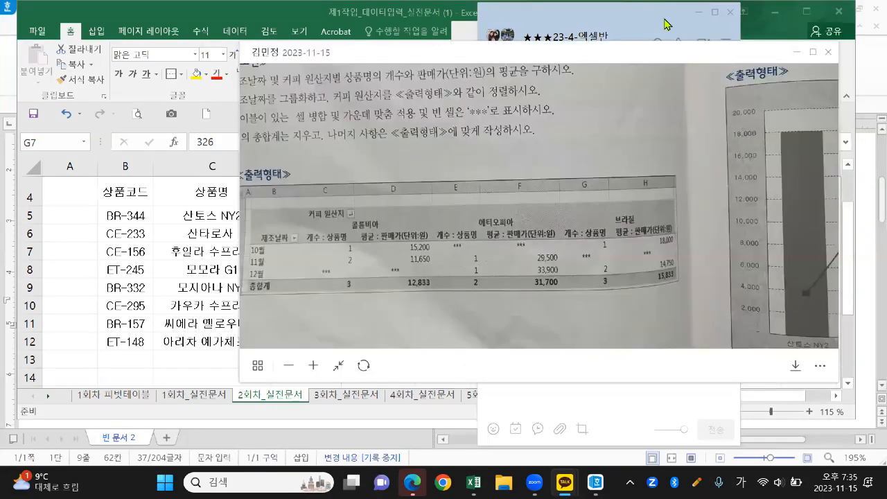
{"action": "left_click", "coordinate": [654, 18]}
{"action": "left_click", "coordinate": [699, 12]}
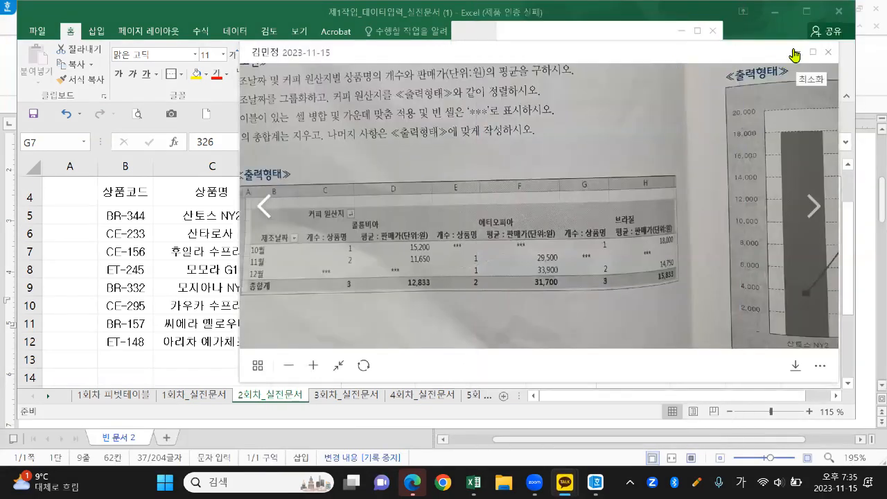
{"action": "left_click", "coordinate": [682, 31]}
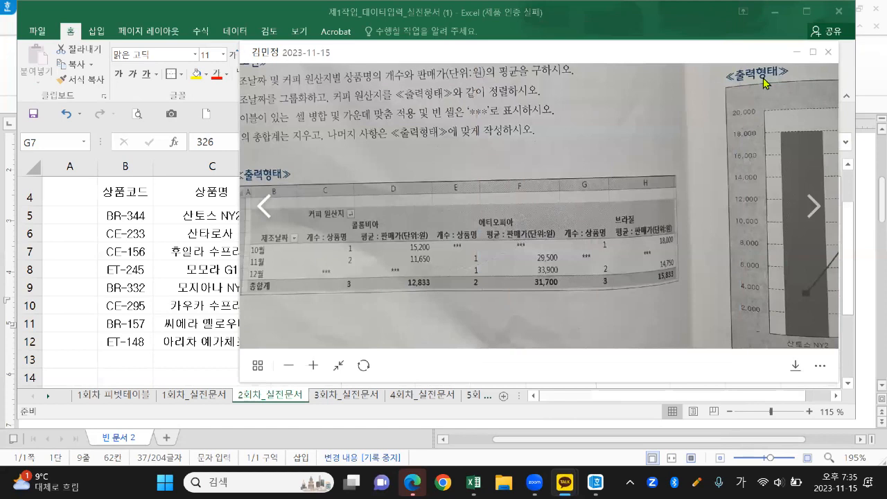
Minimize the problem photo and remove the fill colour from the 제조날짜 dates in E5:E12
{"action": "left_click", "coordinate": [797, 52]}
{"action": "left_click_drag", "start_coordinate": [385, 216], "coordinate": [379, 342]}
{"action": "left_click", "coordinate": [207, 74]}
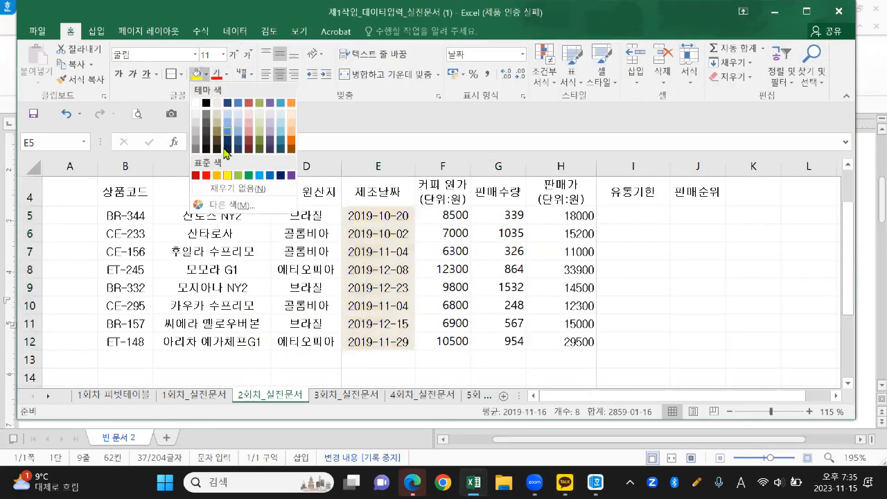
{"action": "left_click", "coordinate": [223, 190]}
Apply all borders and a thick outside border to the coffee data table in B4:J12
{"action": "left_click_drag", "start_coordinate": [139, 191], "coordinate": [685, 339]}
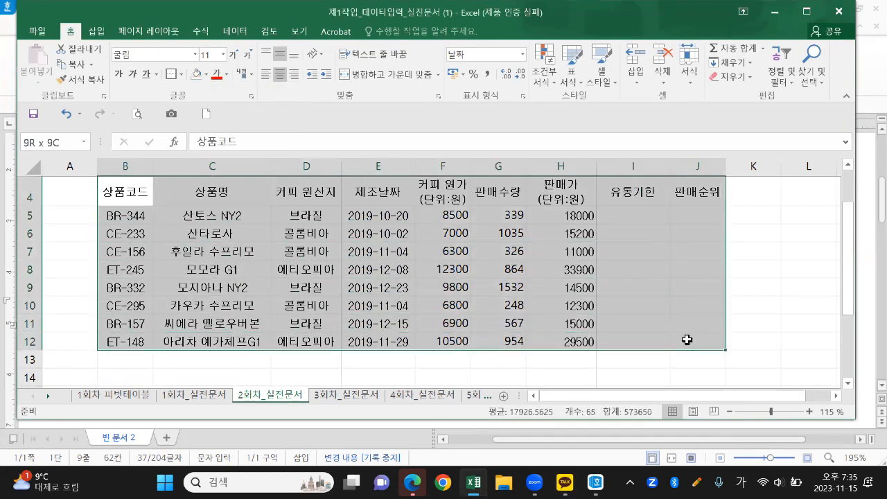
{"action": "left_click", "coordinate": [181, 74]}
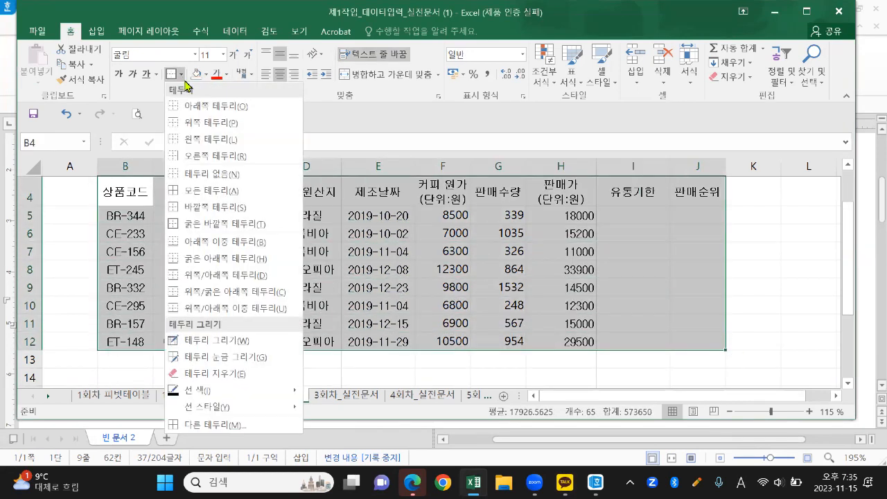
{"action": "left_click", "coordinate": [201, 190]}
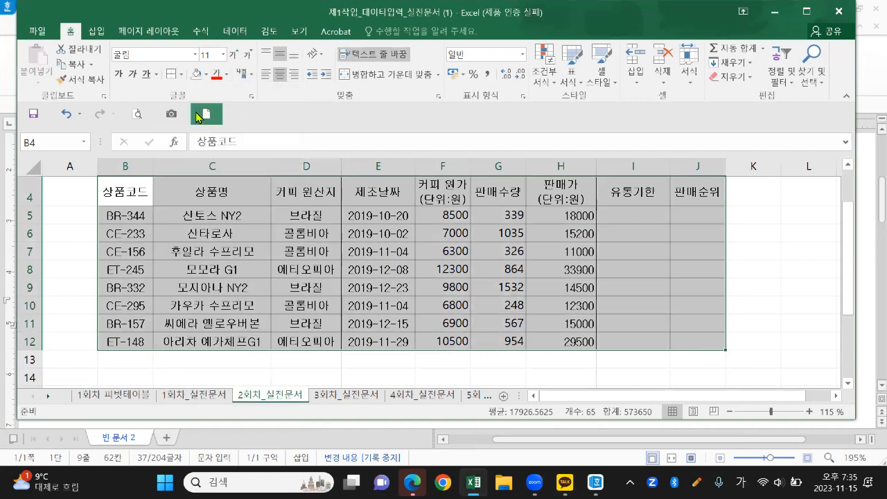
{"action": "left_click", "coordinate": [181, 74]}
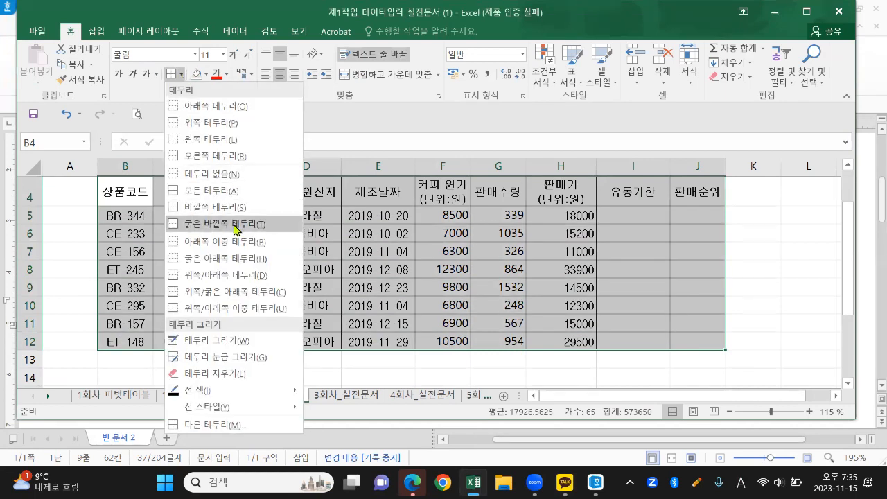
{"action": "left_click", "coordinate": [233, 224]}
{"action": "left_click", "coordinate": [307, 252]}
Fill the header row B4:J4 with standard orange and give it a thick outside border
{"action": "left_click_drag", "start_coordinate": [125, 193], "coordinate": [685, 192]}
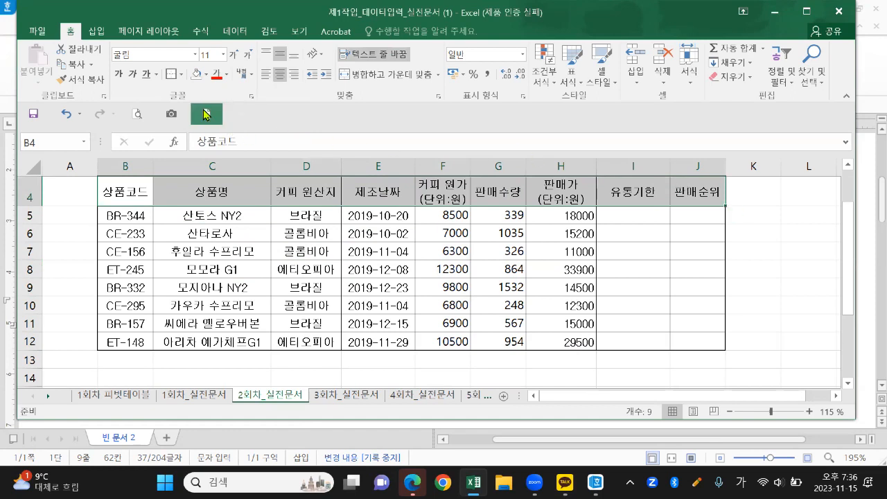
{"action": "left_click", "coordinate": [206, 74]}
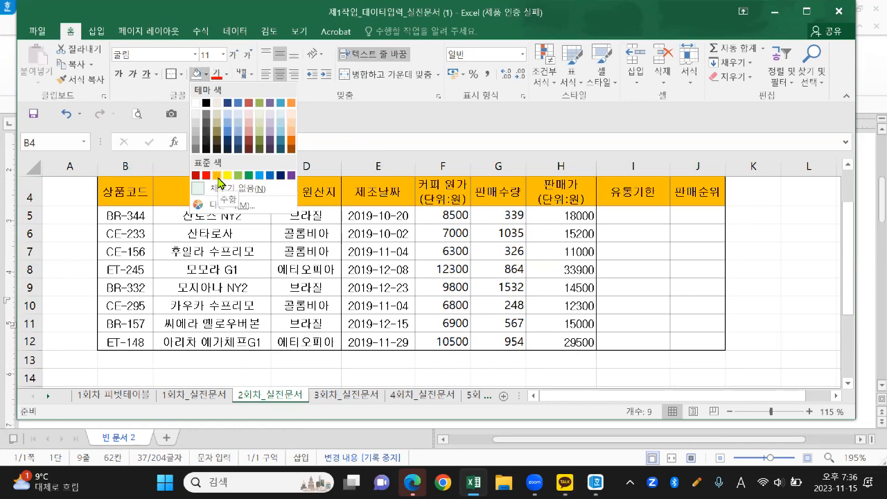
{"action": "left_click", "coordinate": [218, 176]}
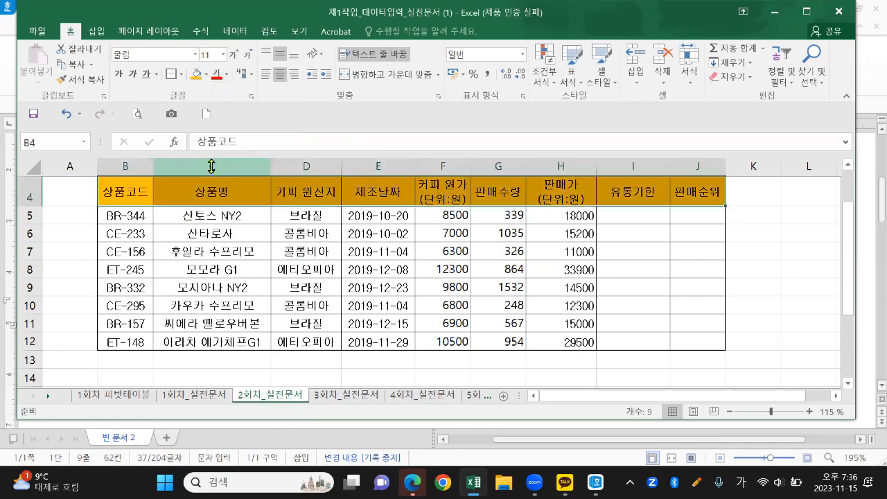
{"action": "left_click", "coordinate": [181, 75]}
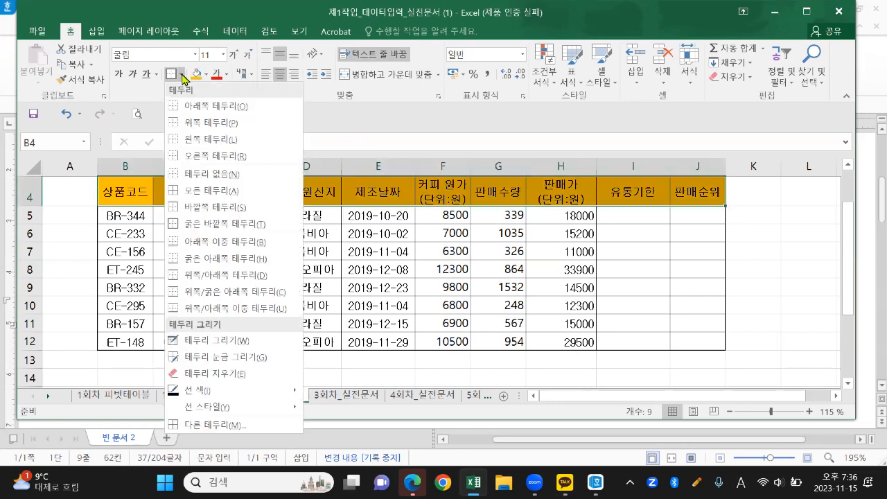
{"action": "left_click", "coordinate": [206, 225]}
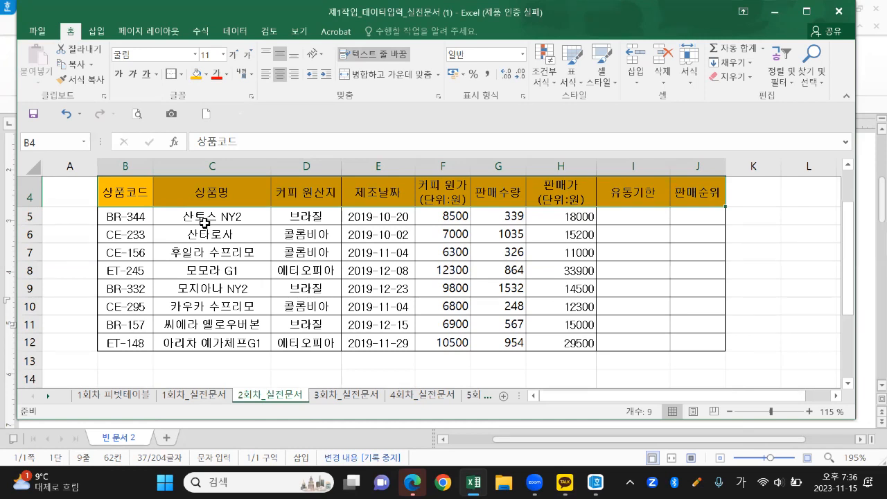
{"action": "left_click", "coordinate": [460, 282]}
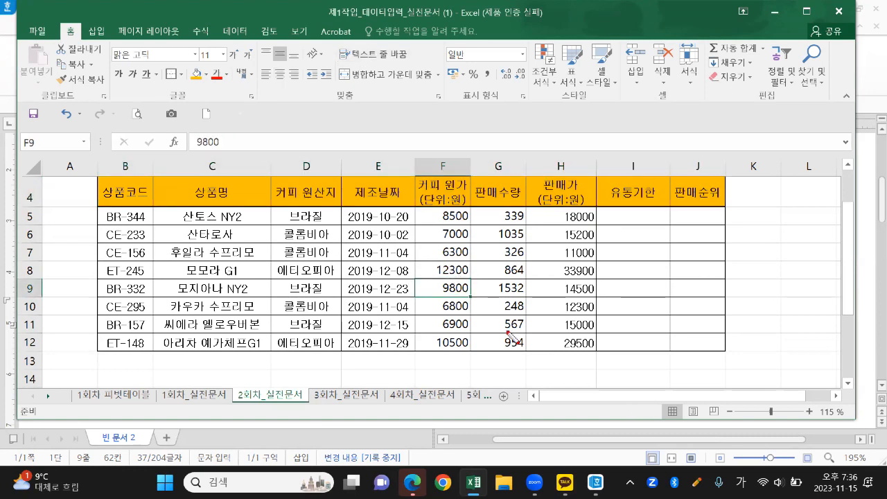
Circle the numeric columns on screen and format F5:H12 with the comma style
{"action": "mouse_move", "coordinate": [627, 359]}
{"action": "left_mouse_down"}
{"action": "mouse_move", "coordinate": [575, 371]}
{"action": "mouse_move", "coordinate": [427, 340]}
{"action": "mouse_move", "coordinate": [437, 218]}
{"action": "mouse_move", "coordinate": [571, 196]}
{"action": "mouse_move", "coordinate": [647, 319]}
{"action": "mouse_move", "coordinate": [628, 363]}
{"action": "left_mouse_up"}
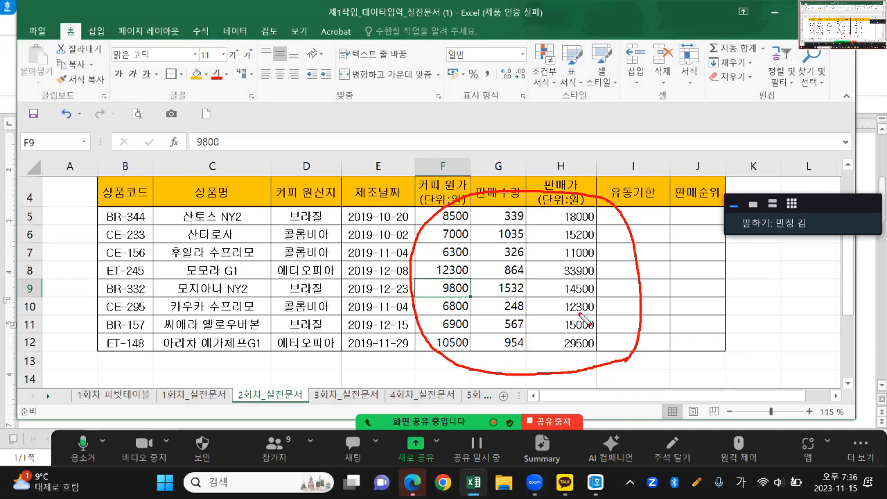
{"action": "mouse_move", "coordinate": [439, 217]}
{"action": "left_mouse_down"}
{"action": "mouse_move", "coordinate": [566, 284]}
{"action": "mouse_move", "coordinate": [564, 341]}
{"action": "left_mouse_up"}
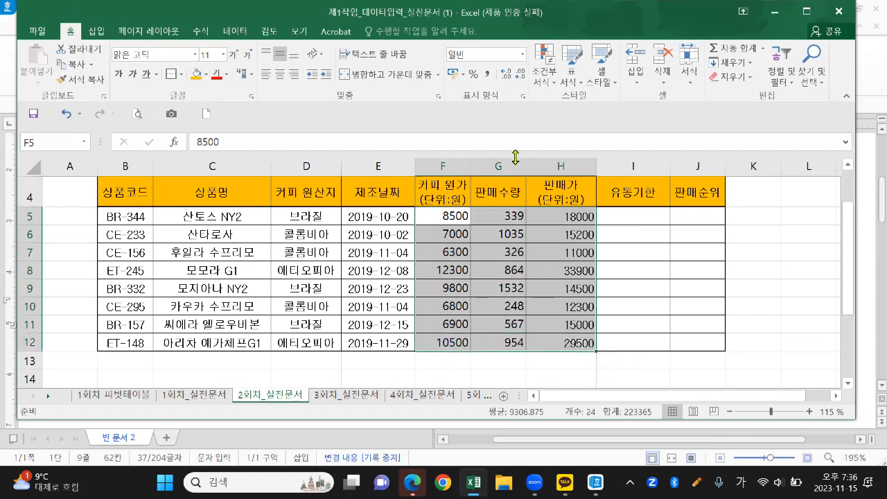
{"action": "key", "text": "ctrl+2"}
{"action": "mouse_move", "coordinate": [483, 82]}
{"action": "left_mouse_down"}
{"action": "mouse_move", "coordinate": [485, 61]}
{"action": "mouse_move", "coordinate": [494, 80]}
{"action": "mouse_move", "coordinate": [486, 83]}
{"action": "left_mouse_up"}
{"action": "key", "text": "Escape"}
{"action": "left_click", "coordinate": [488, 74]}
{"action": "left_click", "coordinate": [551, 253]}
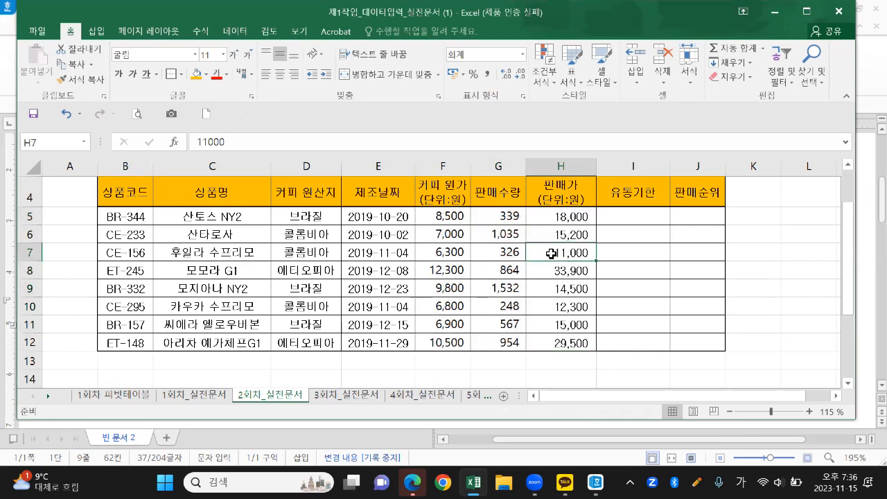
Mark the 2회차_실전문서 sheet tab and the new-sheet control with on-screen annotations, and clear them
{"action": "scroll", "coordinate": [551, 253], "scroll_direction": "down", "scroll_amount": 1, "text": "ctrl"}
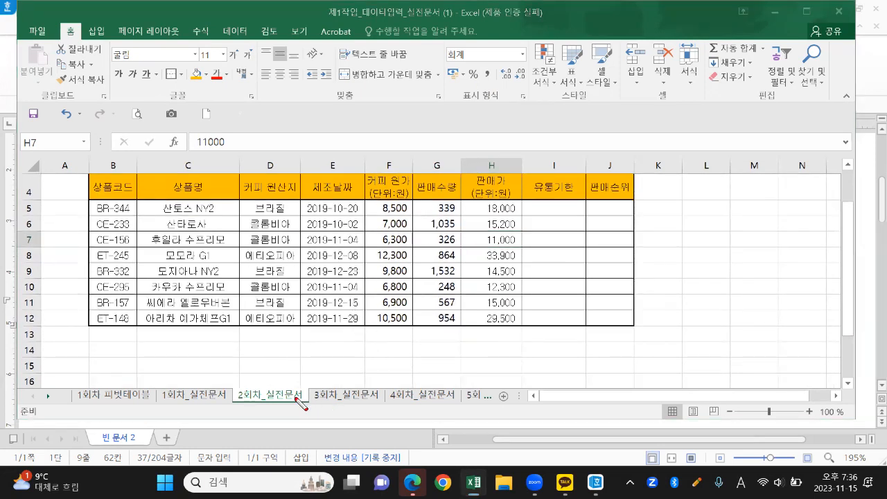
{"action": "left_click_drag", "start_coordinate": [311, 392], "coordinate": [326, 375]}
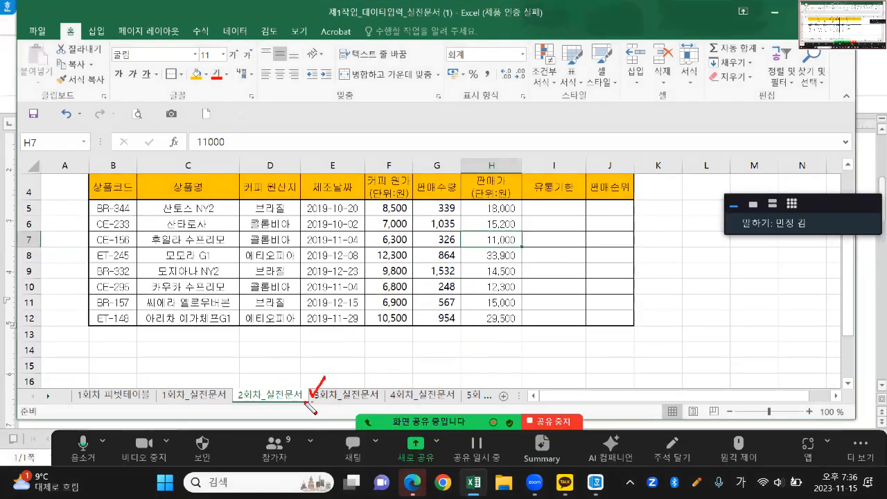
{"action": "left_click_drag", "start_coordinate": [224, 389], "coordinate": [238, 382]}
{"action": "key", "text": "Escape"}
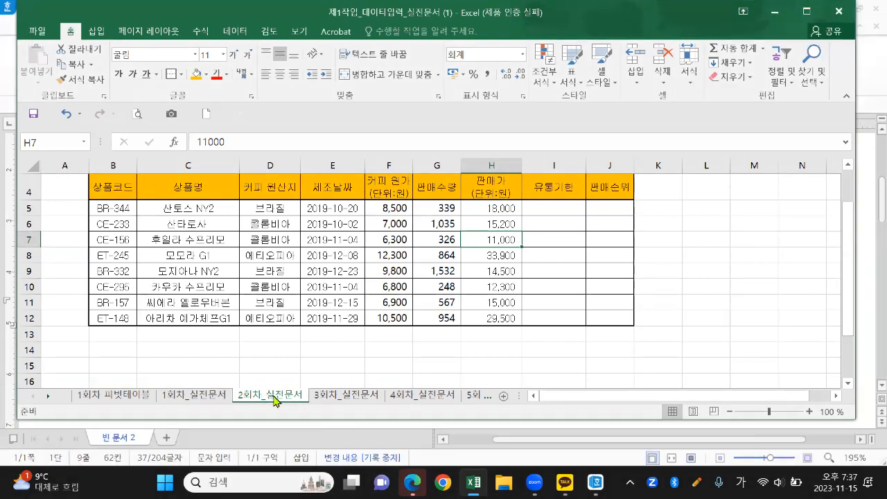
{"action": "right_click", "coordinate": [275, 401]}
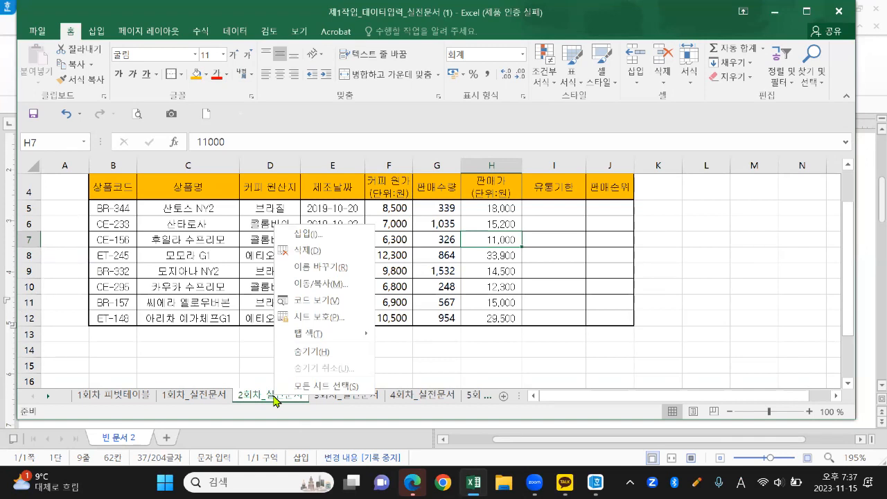
{"action": "left_click", "coordinate": [267, 400]}
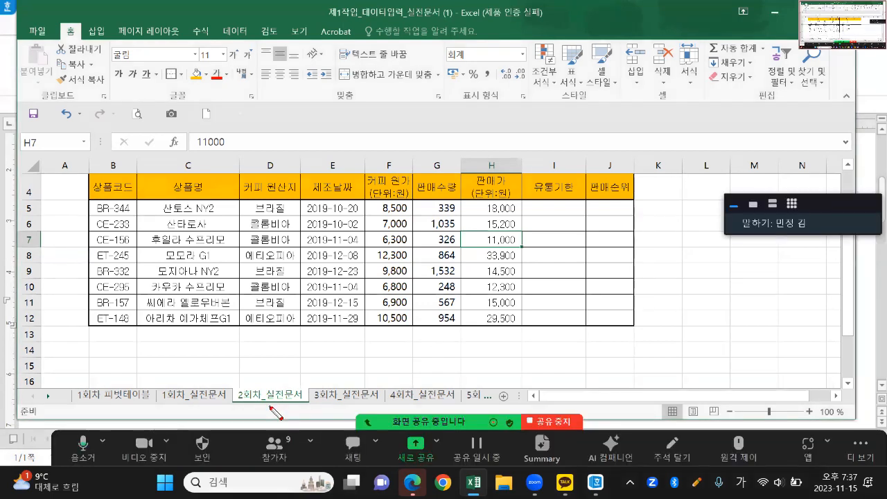
{"action": "mouse_move", "coordinate": [275, 409]}
{"action": "left_mouse_down"}
{"action": "mouse_move", "coordinate": [239, 411]}
{"action": "mouse_move", "coordinate": [288, 379]}
{"action": "mouse_move", "coordinate": [255, 416]}
{"action": "left_mouse_up"}
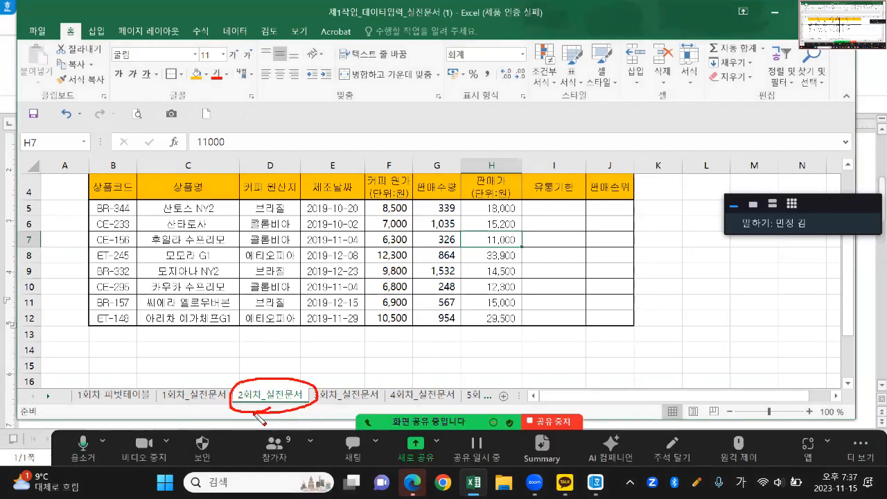
{"action": "left_click_drag", "start_coordinate": [252, 355], "coordinate": [309, 350]}
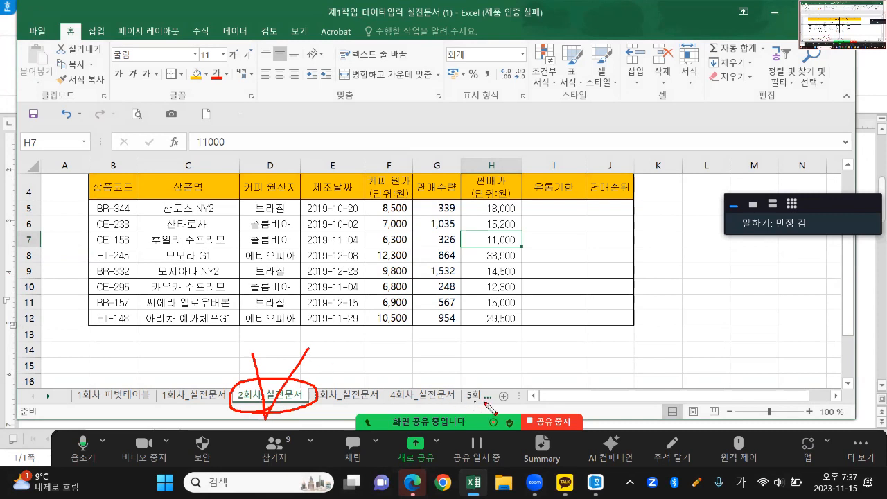
{"action": "mouse_move", "coordinate": [511, 414]}
{"action": "left_mouse_down"}
{"action": "mouse_move", "coordinate": [513, 385]}
{"action": "mouse_move", "coordinate": [493, 400]}
{"action": "mouse_move", "coordinate": [523, 409]}
{"action": "mouse_move", "coordinate": [488, 395]}
{"action": "mouse_move", "coordinate": [516, 416]}
{"action": "left_mouse_up"}
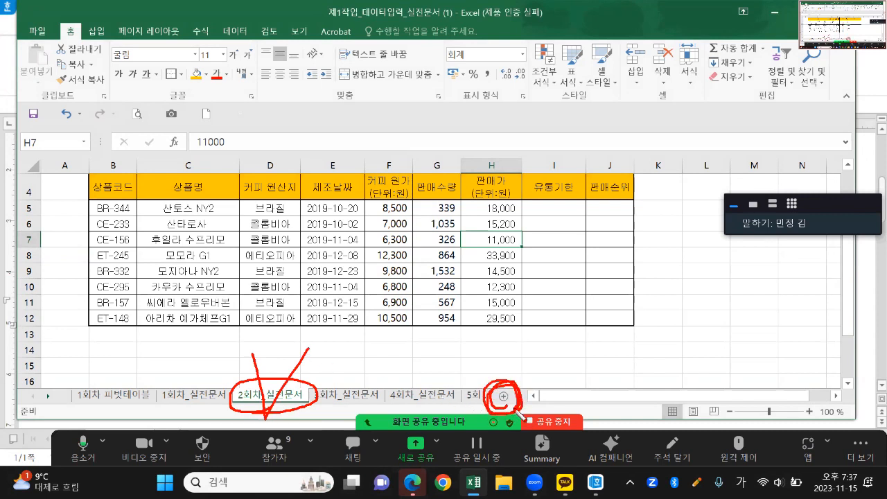
{"action": "key", "text": "Escape"}
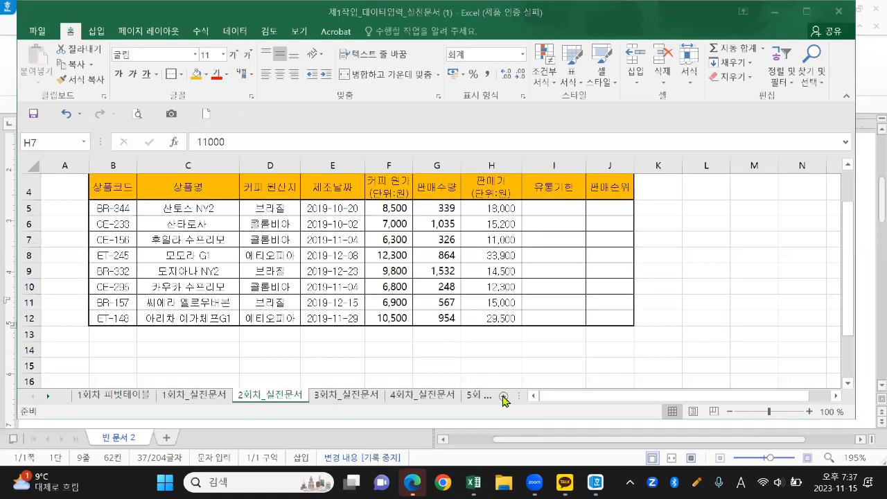
Add a new sheet after 2회차_실전문서 and rename it 2회차 피벗테이블
{"action": "left_click", "coordinate": [504, 396]}
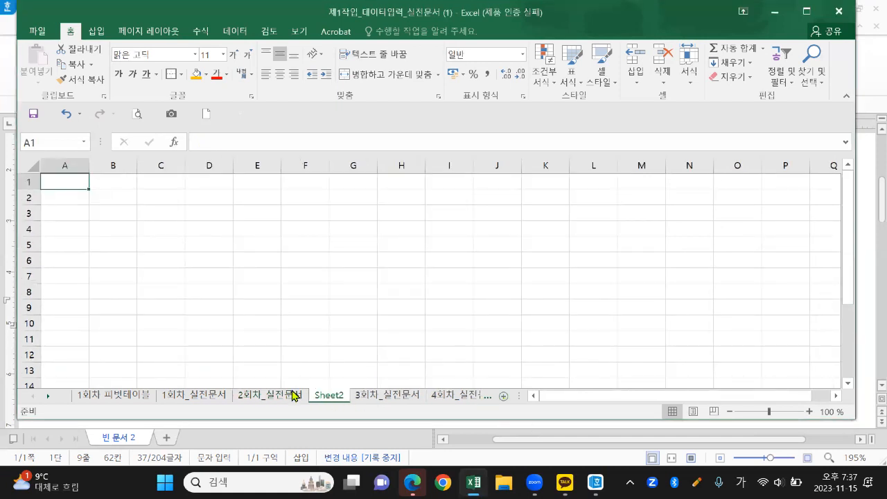
{"action": "key", "text": "ctrl+2"}
{"action": "mouse_move", "coordinate": [338, 410]}
{"action": "left_mouse_down"}
{"action": "mouse_move", "coordinate": [311, 401]}
{"action": "mouse_move", "coordinate": [367, 403]}
{"action": "mouse_move", "coordinate": [324, 409]}
{"action": "left_mouse_up"}
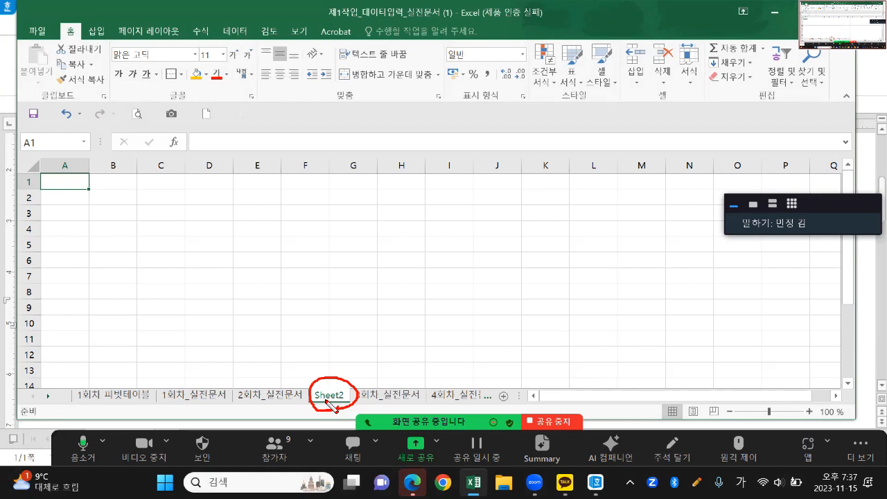
{"action": "mouse_move", "coordinate": [350, 417]}
{"action": "left_mouse_down"}
{"action": "mouse_move", "coordinate": [319, 374]}
{"action": "mouse_move", "coordinate": [353, 416]}
{"action": "left_mouse_up"}
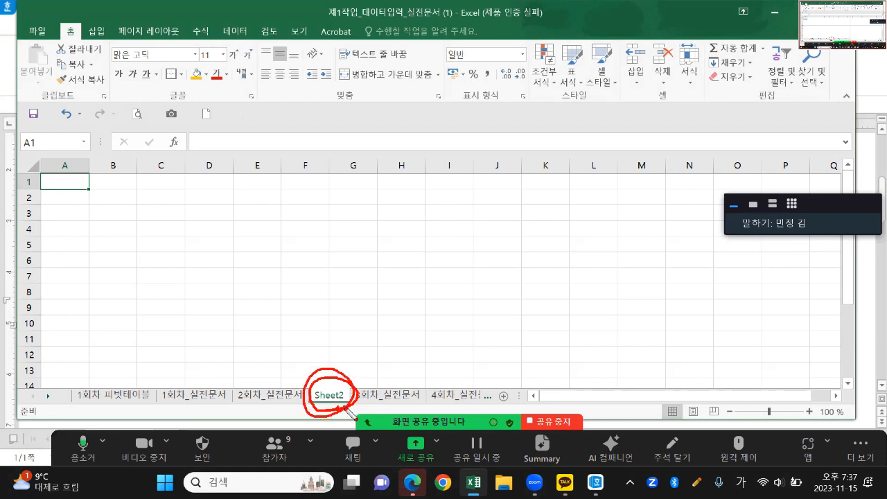
{"action": "key", "text": "Escape"}
{"action": "double_click", "coordinate": [330, 396]}
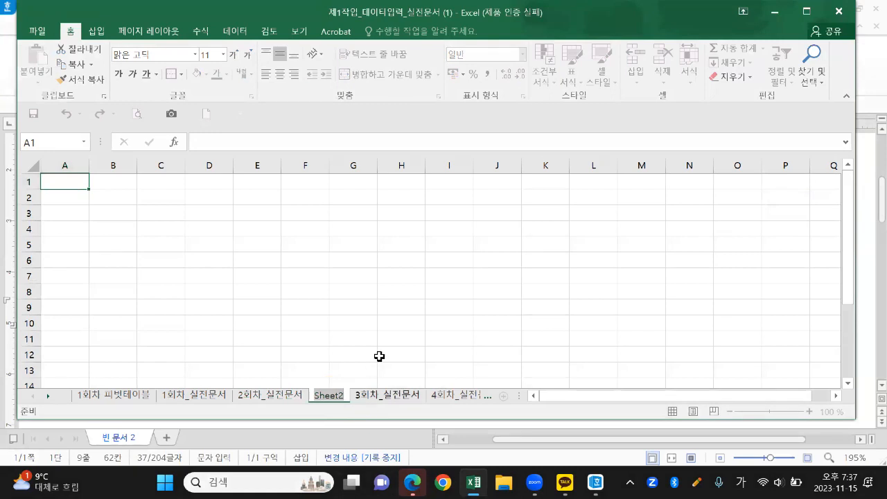
{"action": "type", "text": "2회차 피벗테이블"}
{"action": "key", "text": "Return"}
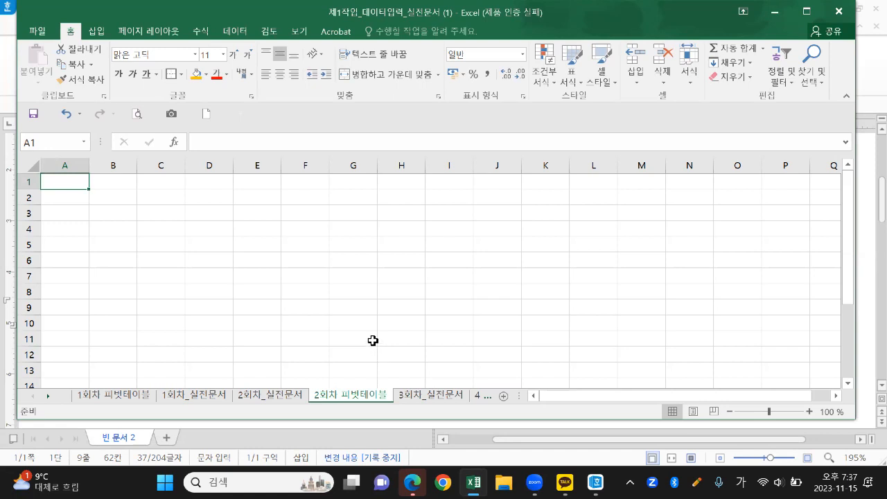
{"action": "left_click", "coordinate": [370, 303]}
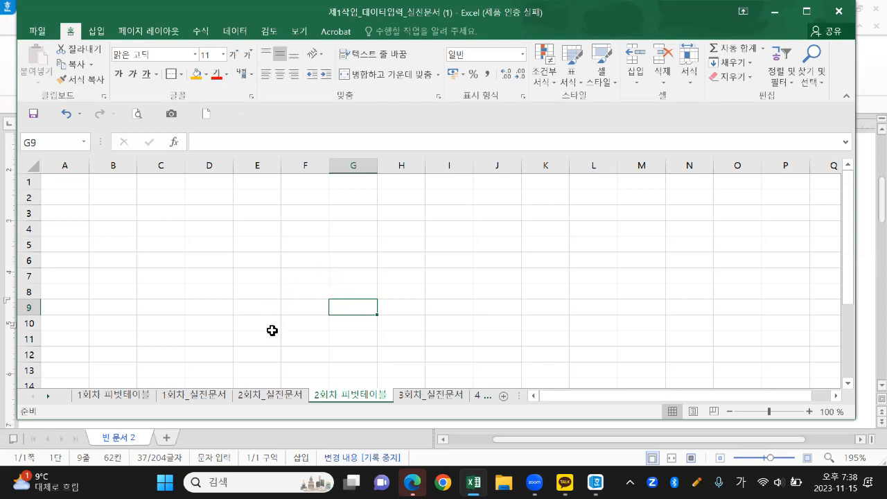
Select B4:H12 on the 2회차_실전문서 sheet and start creating a pivot table from that range
{"action": "left_click", "coordinate": [272, 396]}
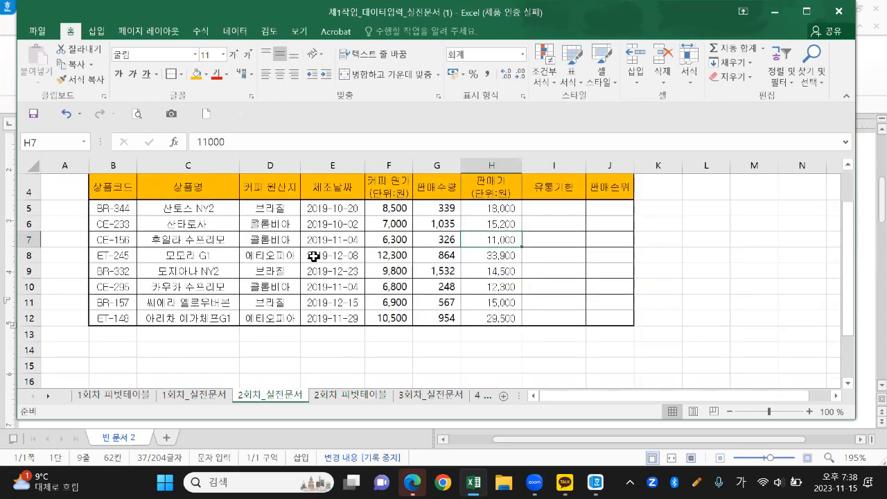
{"action": "left_click_drag", "start_coordinate": [111, 186], "coordinate": [506, 317]}
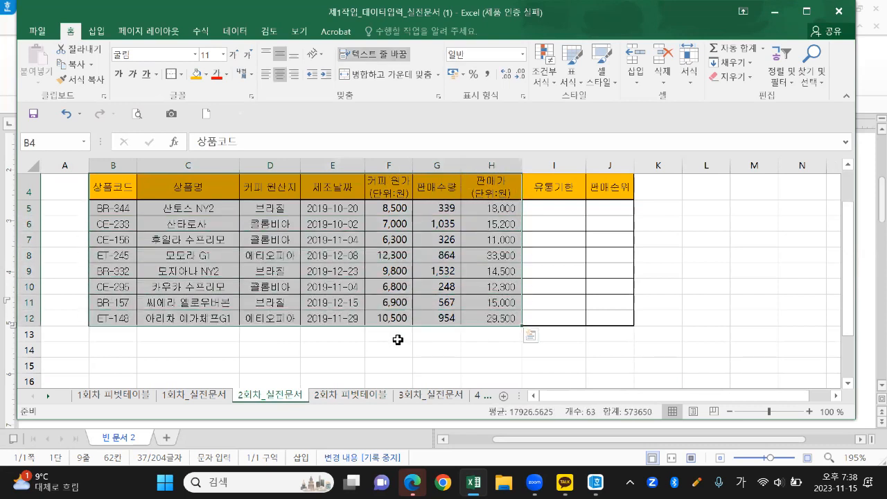
{"action": "left_click_drag", "start_coordinate": [846, 313], "coordinate": [850, 302]}
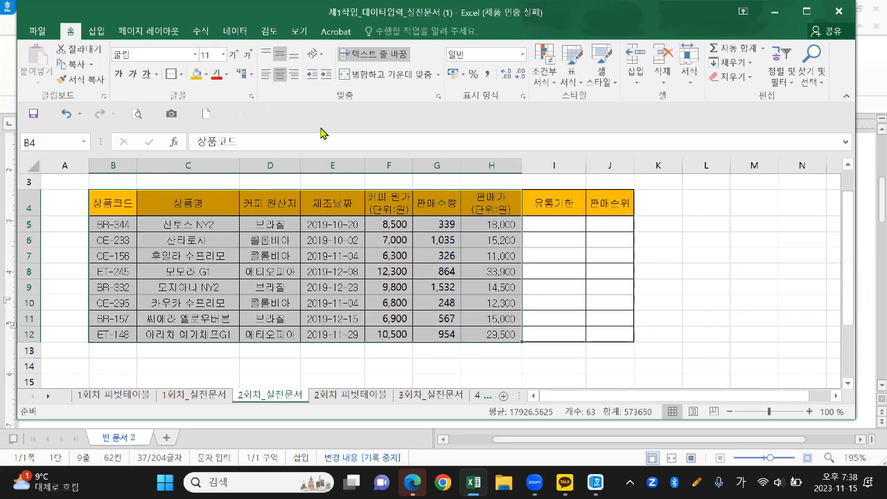
{"action": "left_click", "coordinate": [96, 31]}
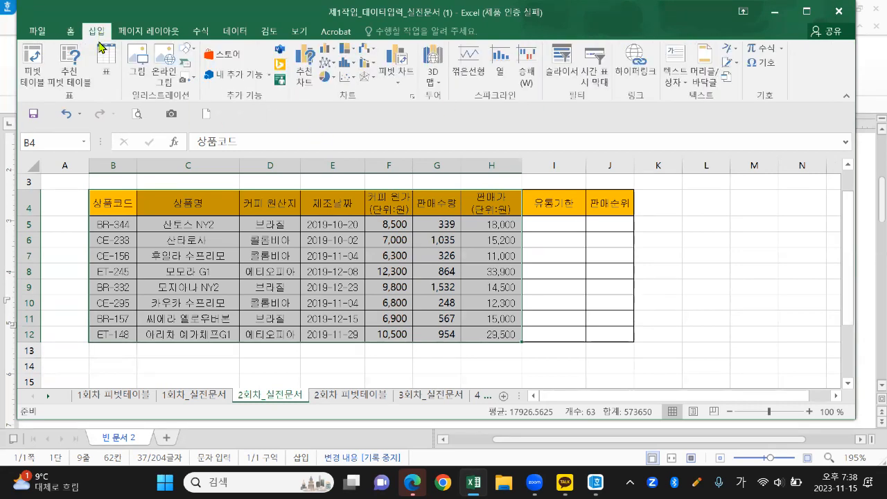
{"action": "key", "text": "ctrl+2"}
{"action": "left_click_drag", "start_coordinate": [36, 45], "coordinate": [35, 89]}
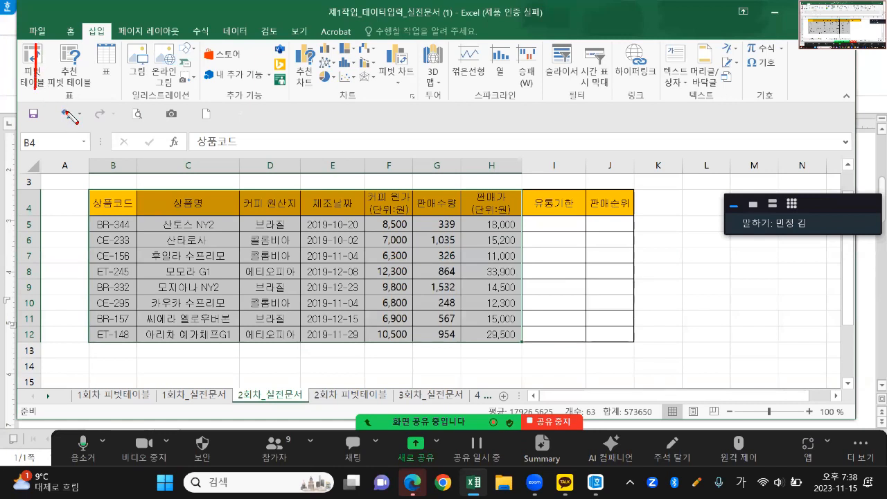
{"action": "key", "text": "Escape"}
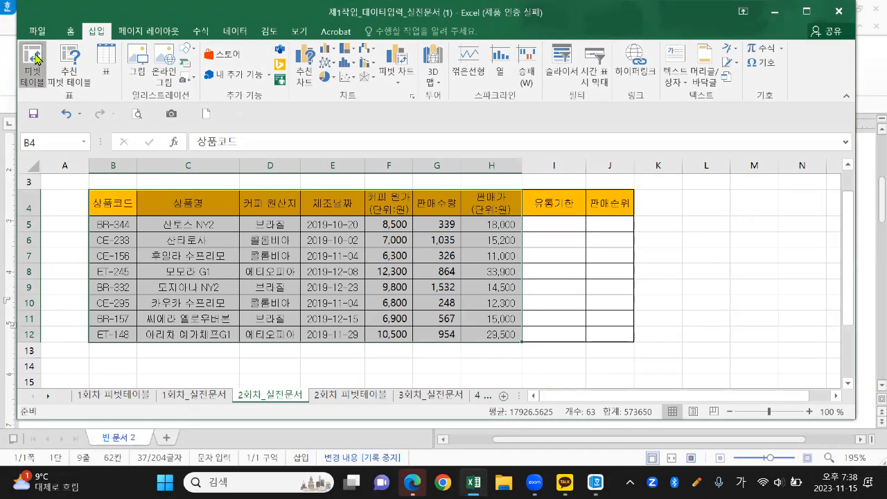
{"action": "left_click", "coordinate": [36, 59]}
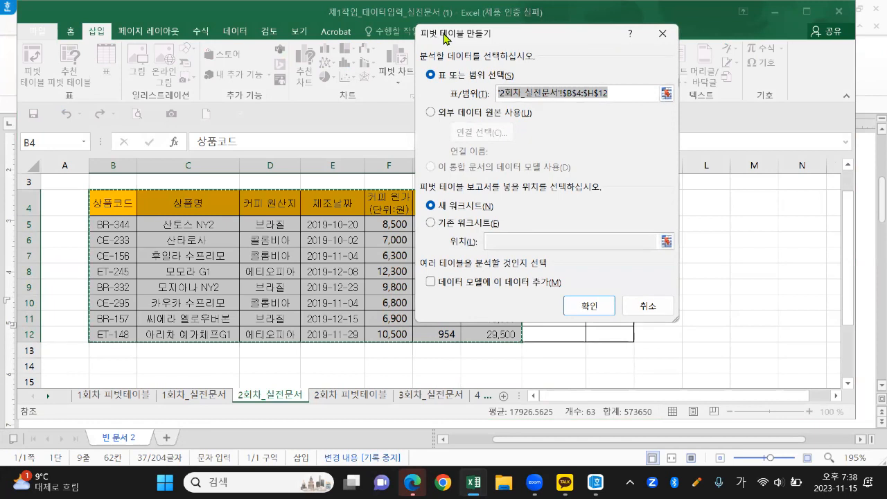
{"action": "left_click_drag", "start_coordinate": [443, 38], "coordinate": [394, 29]}
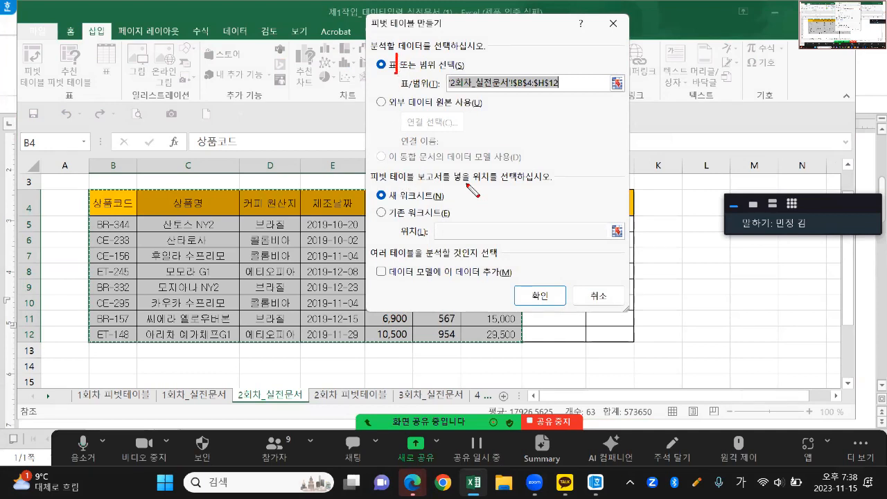
Mark the source range and report location options in the pivot table dialog with on-screen annotations, and clear them
{"action": "left_click_drag", "start_coordinate": [469, 184], "coordinate": [524, 185]}
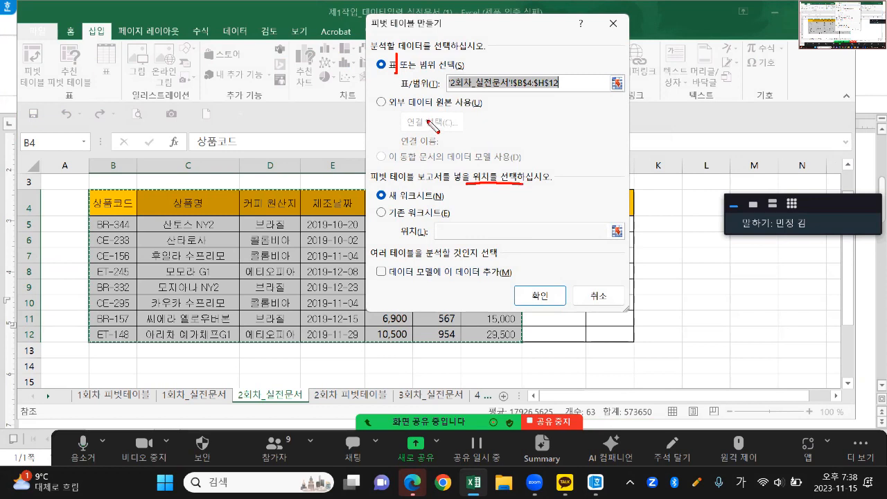
{"action": "mouse_move", "coordinate": [454, 125]}
{"action": "left_mouse_down"}
{"action": "mouse_move", "coordinate": [415, 127]}
{"action": "mouse_move", "coordinate": [505, 32]}
{"action": "left_mouse_up"}
{"action": "left_click_drag", "start_coordinate": [579, 53], "coordinate": [534, 119]}
{"action": "left_click_drag", "start_coordinate": [539, 29], "coordinate": [423, 131]}
{"action": "left_click_drag", "start_coordinate": [440, 10], "coordinate": [497, 130]}
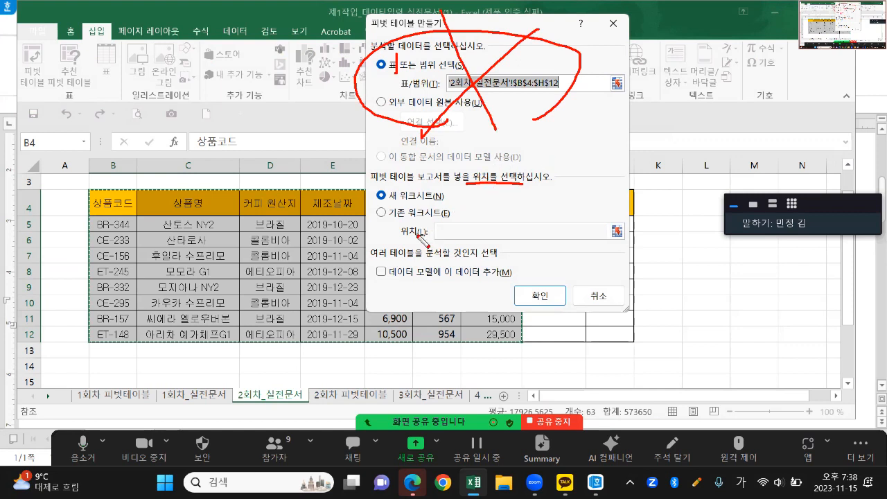
{"action": "left_click_drag", "start_coordinate": [361, 206], "coordinate": [472, 206]}
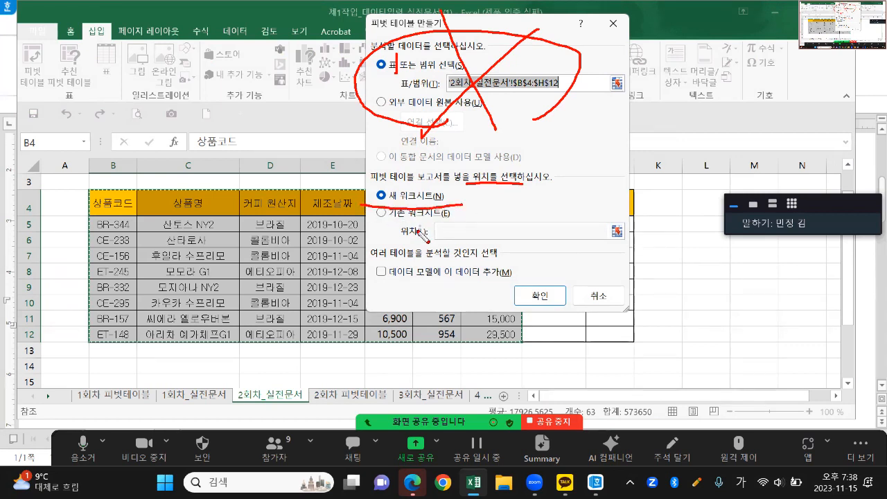
{"action": "mouse_move", "coordinate": [416, 239]}
{"action": "left_mouse_down"}
{"action": "mouse_move", "coordinate": [379, 223]}
{"action": "mouse_move", "coordinate": [452, 205]}
{"action": "mouse_move", "coordinate": [485, 223]}
{"action": "mouse_move", "coordinate": [486, 234]}
{"action": "mouse_move", "coordinate": [387, 243]}
{"action": "mouse_move", "coordinate": [444, 201]}
{"action": "mouse_move", "coordinate": [473, 239]}
{"action": "left_mouse_up"}
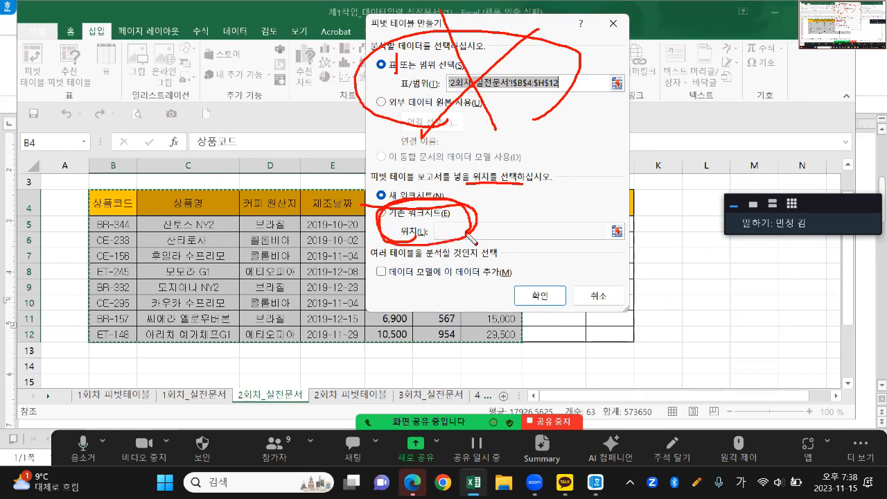
{"action": "key", "text": "Escape"}
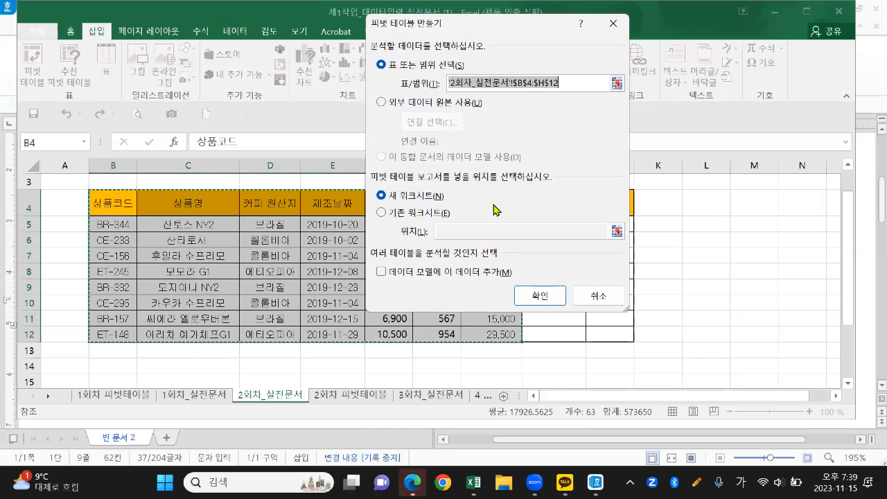
Circle the existing worksheet option on screen and choose it as the pivot table's destination
{"action": "key", "text": "ctrl+2"}
{"action": "mouse_move", "coordinate": [385, 224]}
{"action": "left_mouse_down"}
{"action": "mouse_move", "coordinate": [377, 202]}
{"action": "mouse_move", "coordinate": [393, 216]}
{"action": "mouse_move", "coordinate": [368, 228]}
{"action": "mouse_move", "coordinate": [358, 213]}
{"action": "mouse_move", "coordinate": [397, 210]}
{"action": "mouse_move", "coordinate": [381, 232]}
{"action": "mouse_move", "coordinate": [392, 204]}
{"action": "mouse_move", "coordinate": [378, 236]}
{"action": "mouse_move", "coordinate": [386, 202]}
{"action": "mouse_move", "coordinate": [389, 231]}
{"action": "left_mouse_up"}
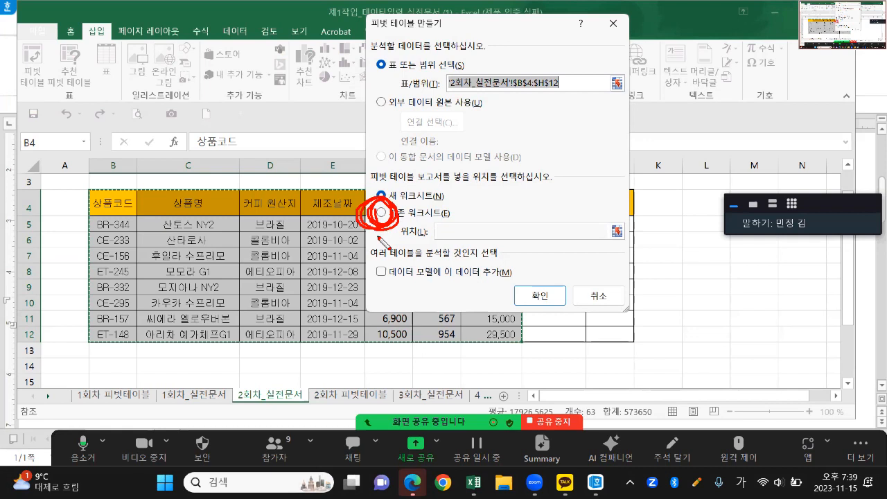
{"action": "key", "text": "Escape"}
{"action": "left_click", "coordinate": [382, 213]}
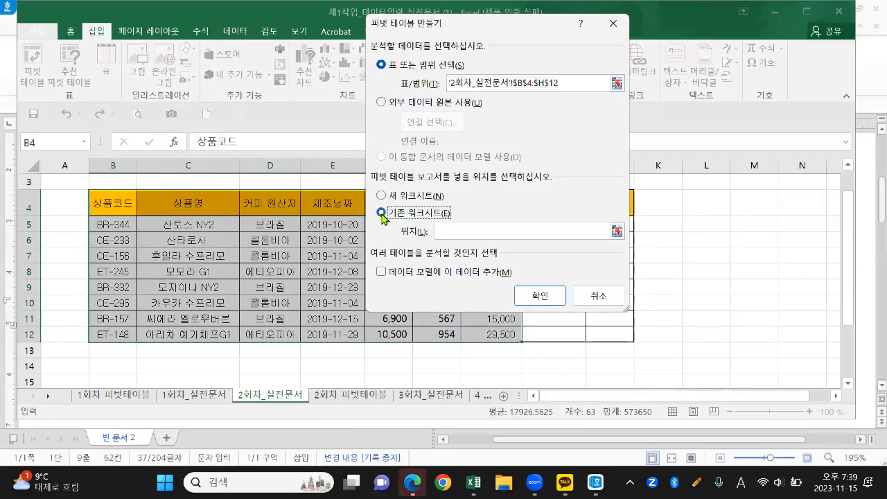
{"action": "left_click", "coordinate": [484, 232]}
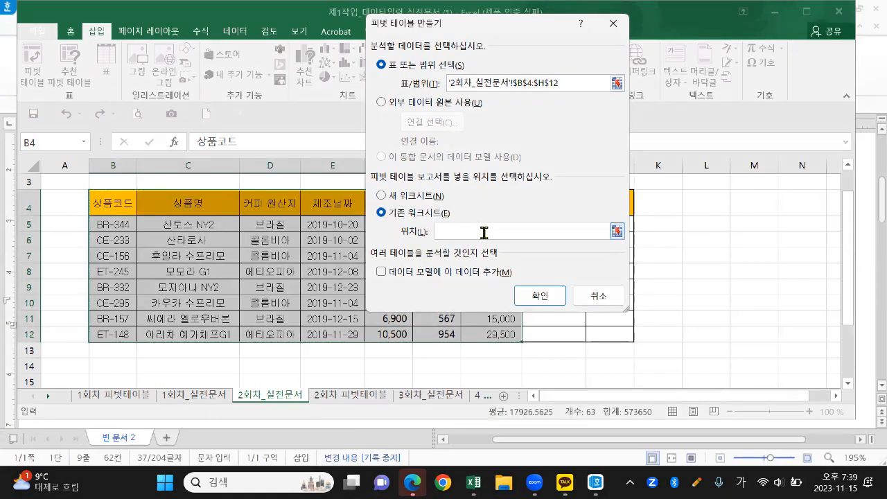
Mark the location field and the 2회차 피벗테이블 sheet tab with on-screen annotations, and clear them
{"action": "key", "text": "ctrl+2"}
{"action": "mouse_move", "coordinate": [438, 223]}
{"action": "left_mouse_down"}
{"action": "mouse_move", "coordinate": [437, 250]}
{"action": "mouse_move", "coordinate": [438, 216]}
{"action": "left_mouse_up"}
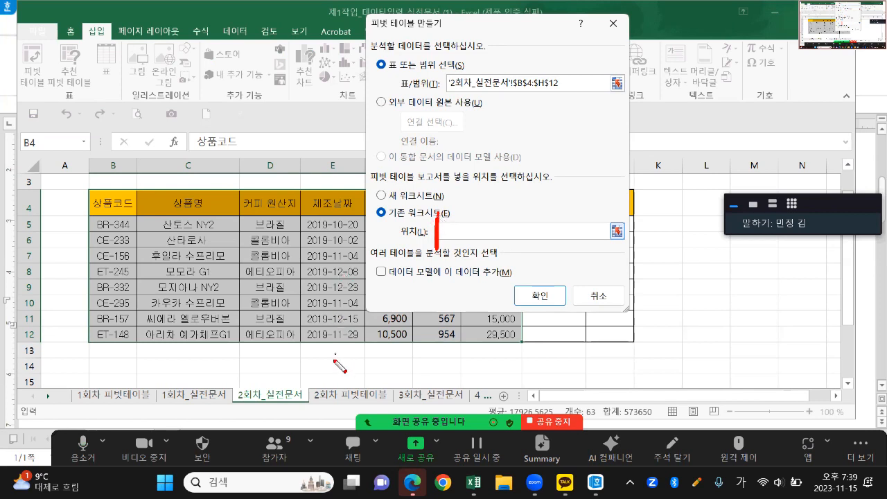
{"action": "mouse_move", "coordinate": [352, 386]}
{"action": "left_mouse_down"}
{"action": "mouse_move", "coordinate": [352, 402]}
{"action": "mouse_move", "coordinate": [337, 389]}
{"action": "mouse_move", "coordinate": [362, 414]}
{"action": "left_mouse_up"}
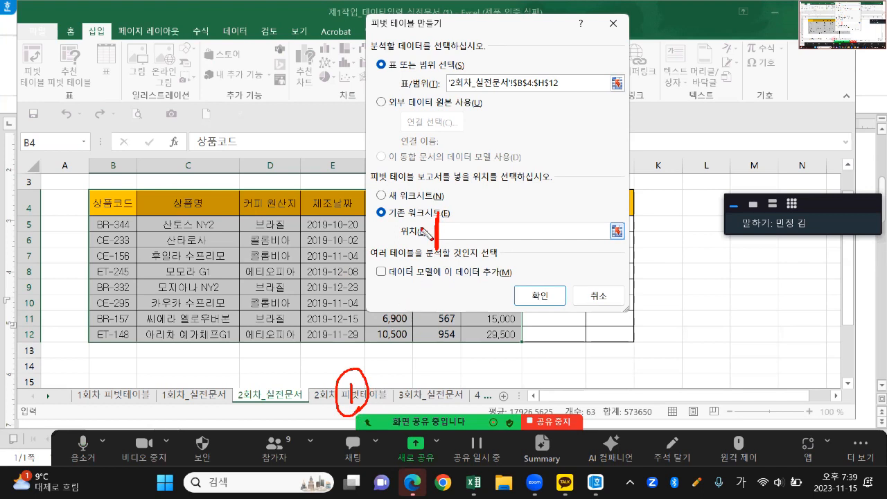
{"action": "mouse_move", "coordinate": [437, 208]}
{"action": "left_mouse_down"}
{"action": "mouse_move", "coordinate": [414, 194]}
{"action": "mouse_move", "coordinate": [438, 212]}
{"action": "left_mouse_up"}
{"action": "key", "text": "Escape"}
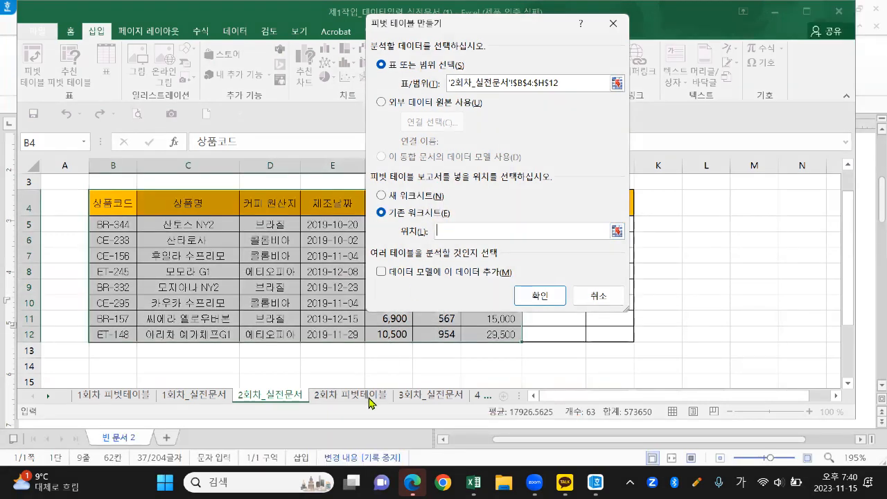
Set the pivot table's location to cell B2 of the 2회차 피벗테이블 sheet and create it
{"action": "left_click", "coordinate": [369, 400]}
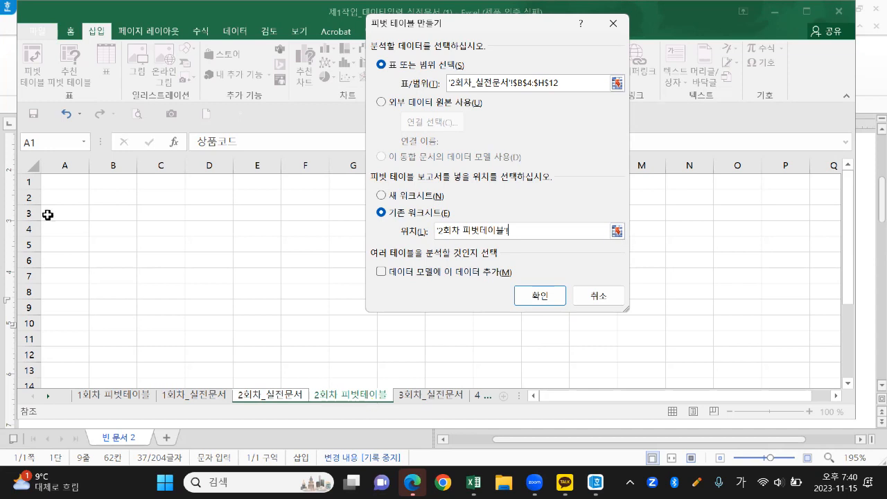
{"action": "left_click", "coordinate": [104, 199]}
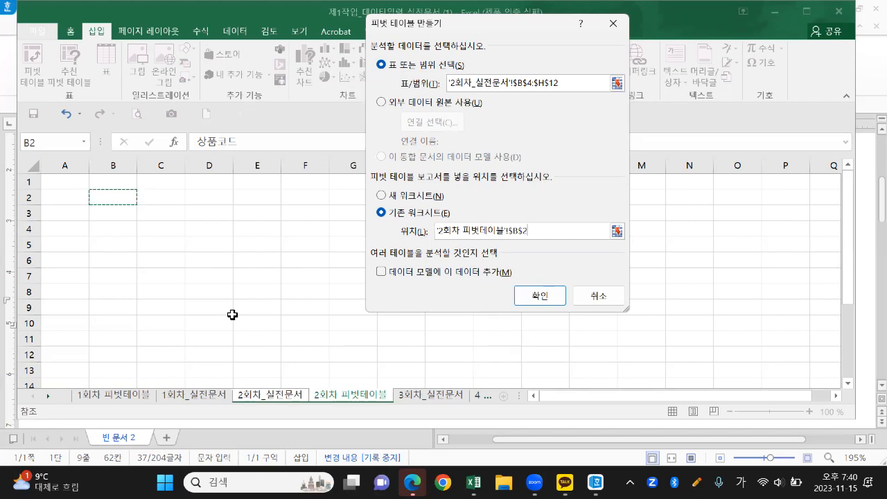
{"action": "left_click", "coordinate": [529, 296]}
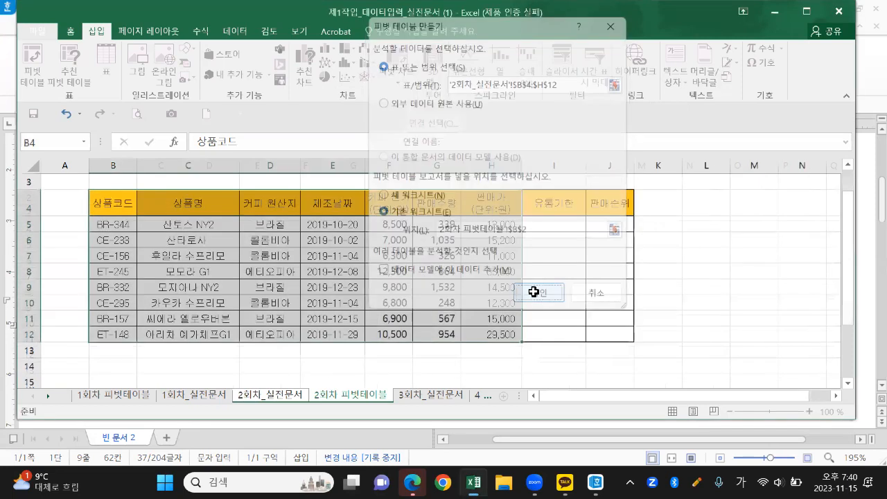
Outline the values area and draw an arrow to it from the 상품명 field on screen, and clear the annotations
{"action": "left_click_drag", "start_coordinate": [711, 31], "coordinate": [351, 14]}
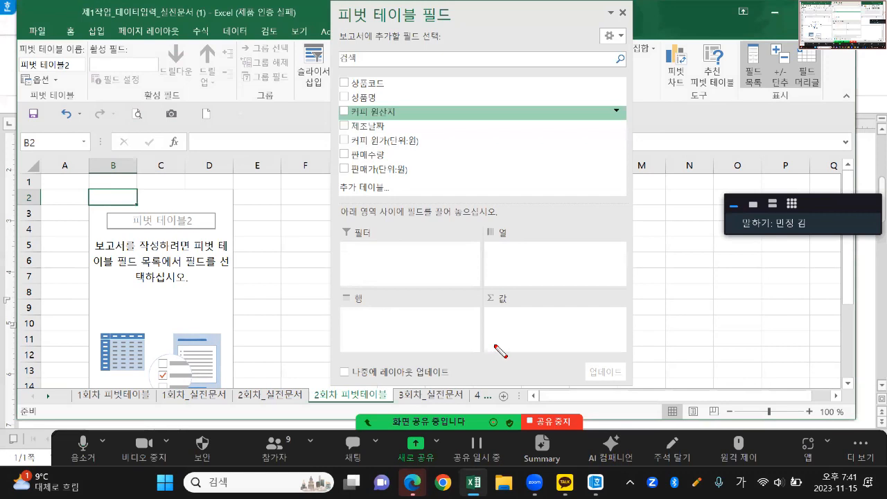
{"action": "left_click_drag", "start_coordinate": [483, 308], "coordinate": [480, 355]}
{"action": "mouse_move", "coordinate": [483, 307]}
{"action": "left_mouse_down"}
{"action": "mouse_move", "coordinate": [597, 307]}
{"action": "mouse_move", "coordinate": [641, 357]}
{"action": "mouse_move", "coordinate": [479, 354]}
{"action": "left_mouse_up"}
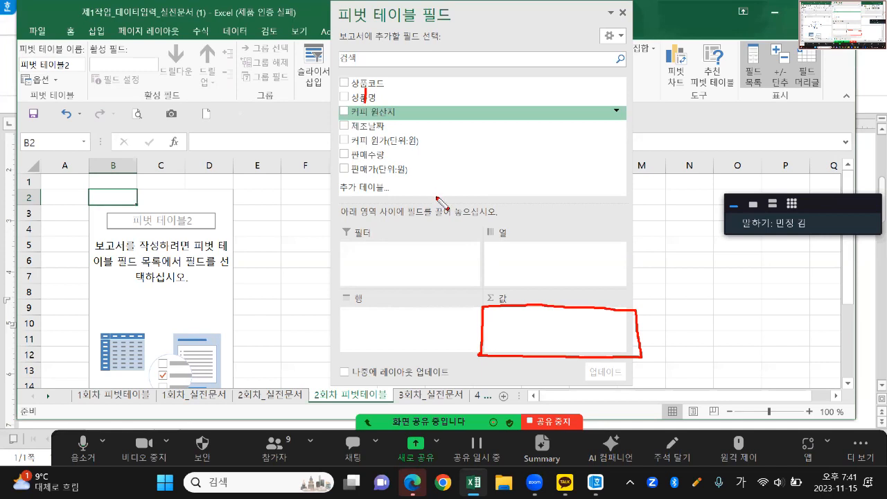
{"action": "mouse_move", "coordinate": [365, 91]}
{"action": "left_mouse_down"}
{"action": "mouse_move", "coordinate": [522, 315]}
{"action": "mouse_move", "coordinate": [514, 324]}
{"action": "mouse_move", "coordinate": [532, 317]}
{"action": "left_mouse_up"}
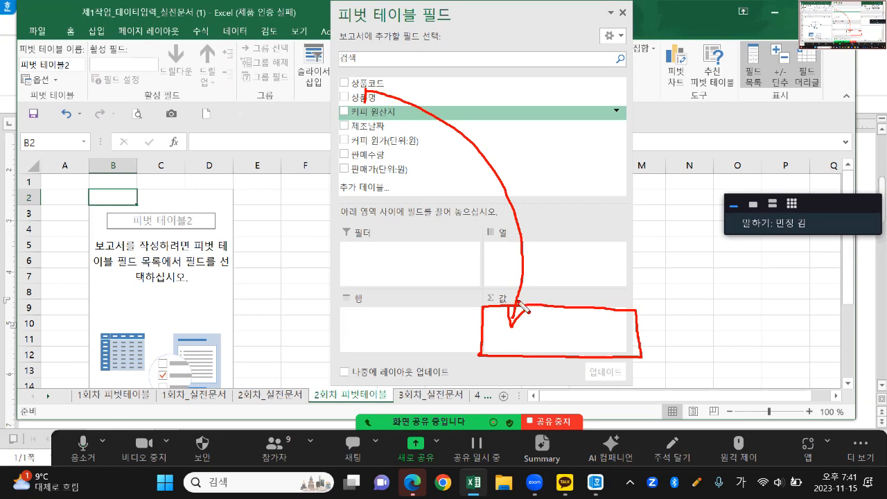
{"action": "key", "text": "Escape"}
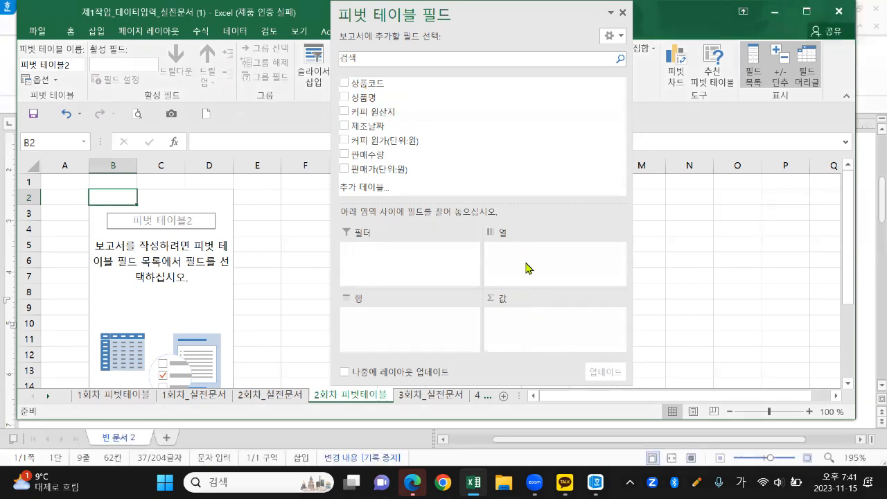
Add the 상품명 and 판매가(단위:원) fields to the pivot table's values area, circling the field list on screen
{"action": "left_click_drag", "start_coordinate": [419, 97], "coordinate": [534, 322]}
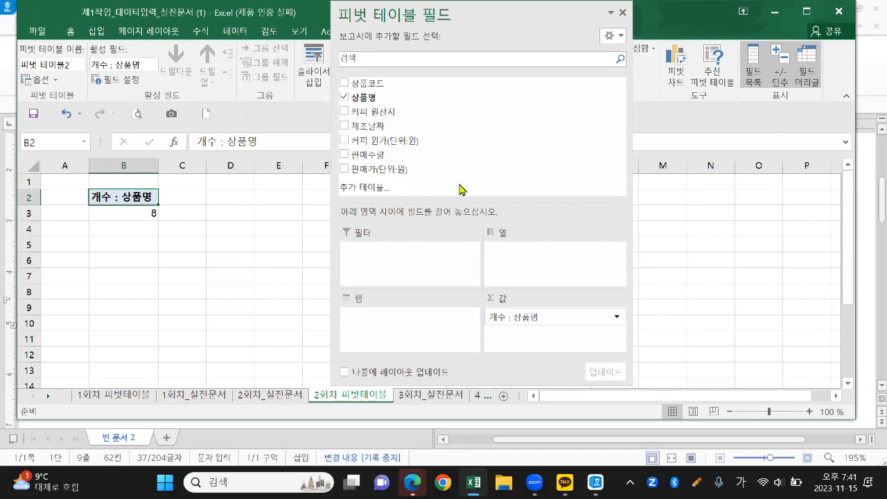
{"action": "mouse_move", "coordinate": [405, 185]}
{"action": "left_mouse_down"}
{"action": "mouse_move", "coordinate": [343, 194]}
{"action": "mouse_move", "coordinate": [332, 91]}
{"action": "mouse_move", "coordinate": [408, 71]}
{"action": "mouse_move", "coordinate": [419, 189]}
{"action": "mouse_move", "coordinate": [327, 140]}
{"action": "mouse_move", "coordinate": [379, 71]}
{"action": "left_mouse_up"}
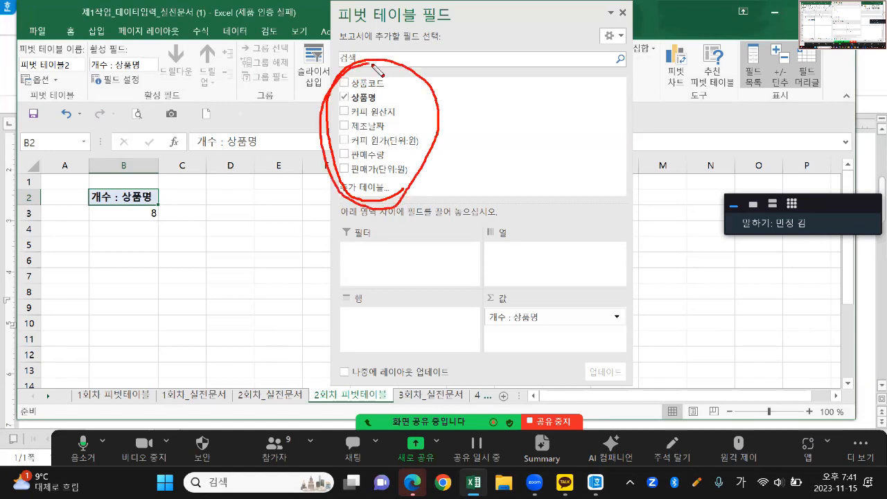
{"action": "mouse_move", "coordinate": [408, 169]}
{"action": "left_mouse_down"}
{"action": "mouse_move", "coordinate": [495, 201]}
{"action": "mouse_move", "coordinate": [573, 272]}
{"action": "mouse_move", "coordinate": [531, 338]}
{"action": "left_mouse_up"}
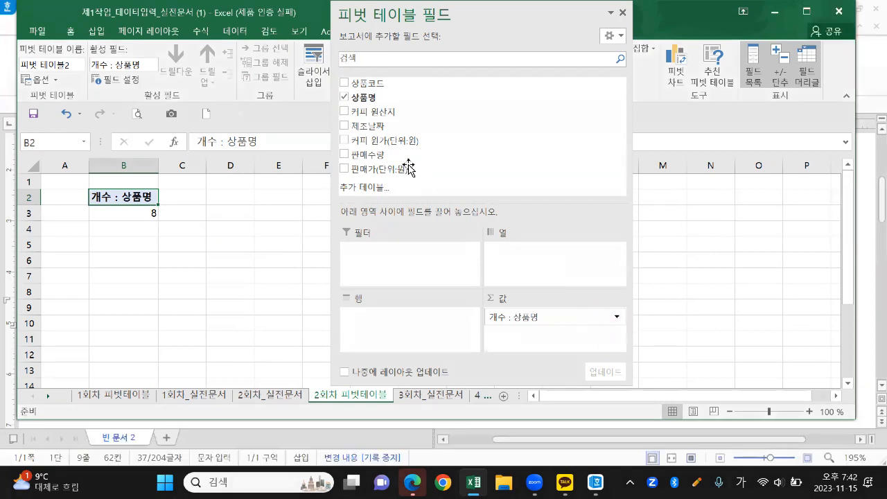
{"action": "left_click_drag", "start_coordinate": [409, 167], "coordinate": [524, 346]}
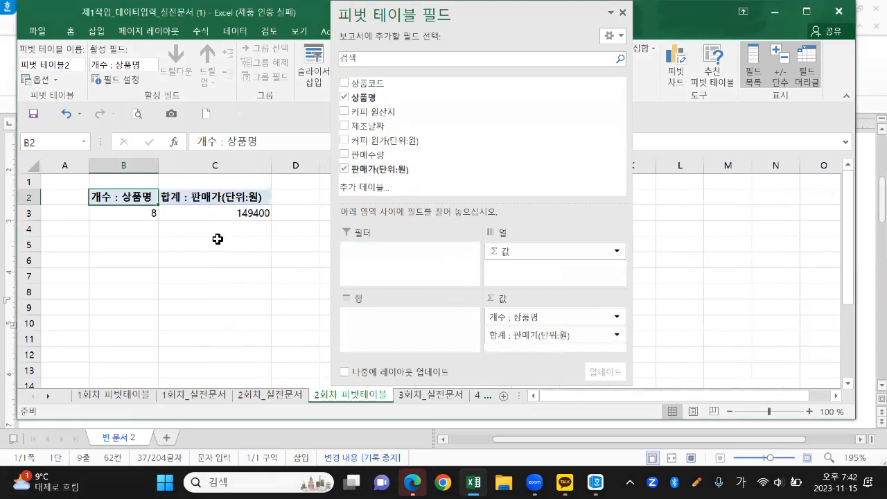
Outline the pivot table range B2:C3 on screen and toggle the field list by selecting outside and inside the table
{"action": "key", "text": "ctrl+2"}
{"action": "mouse_move", "coordinate": [137, 180]}
{"action": "left_mouse_down"}
{"action": "mouse_move", "coordinate": [136, 209]}
{"action": "mouse_move", "coordinate": [201, 194]}
{"action": "mouse_move", "coordinate": [197, 212]}
{"action": "mouse_move", "coordinate": [235, 215]}
{"action": "left_mouse_up"}
{"action": "key", "text": "Escape"}
{"action": "left_click", "coordinate": [252, 291]}
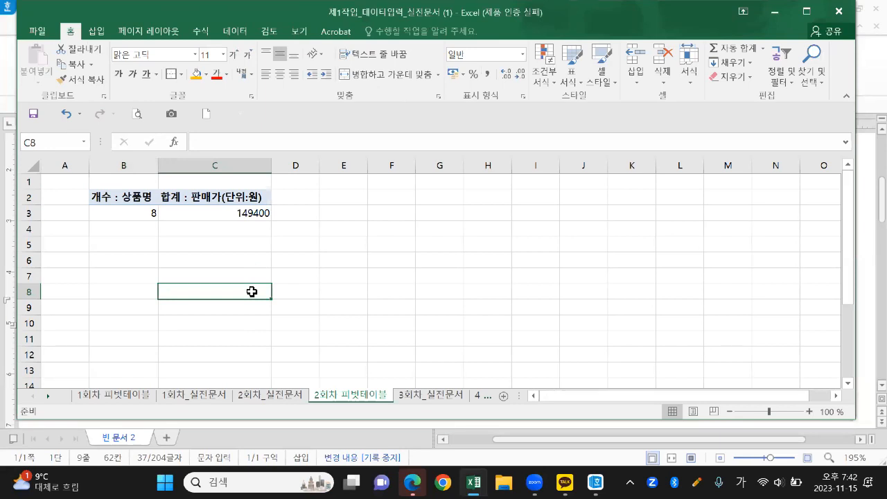
{"action": "left_click", "coordinate": [247, 196]}
{"action": "mouse_move", "coordinate": [86, 189]}
{"action": "left_mouse_down"}
{"action": "mouse_move", "coordinate": [88, 208]}
{"action": "mouse_move", "coordinate": [181, 223]}
{"action": "mouse_move", "coordinate": [276, 220]}
{"action": "mouse_move", "coordinate": [257, 190]}
{"action": "mouse_move", "coordinate": [91, 194]}
{"action": "left_mouse_up"}
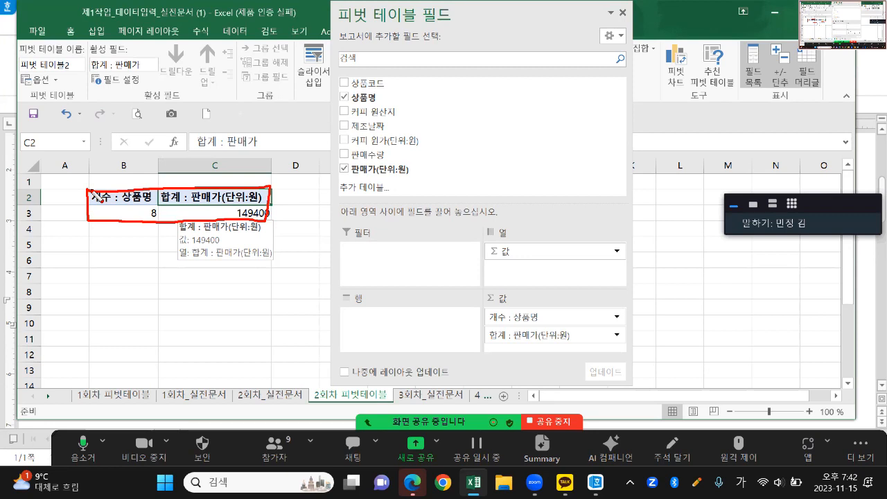
{"action": "key", "text": "Escape"}
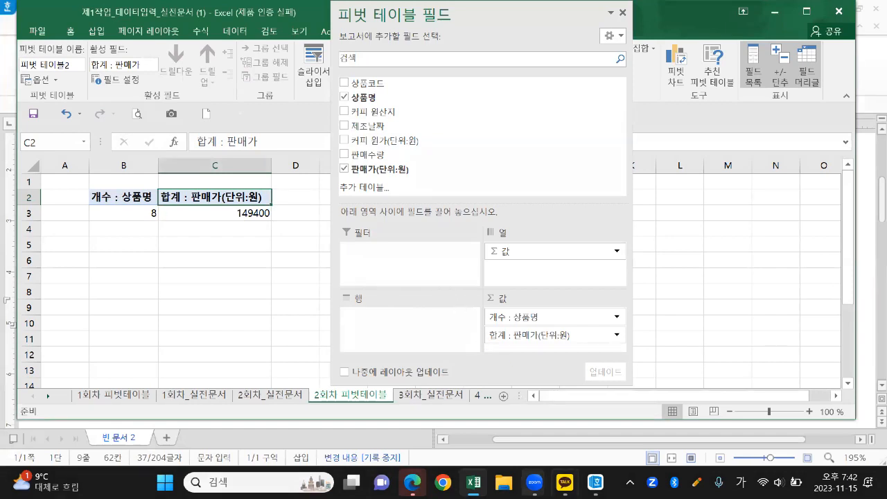
Move the field list clear of the pivot table and switch to the KakaoTalk image showing the required 출력형태
{"action": "left_click_drag", "start_coordinate": [489, 14], "coordinate": [687, 23]}
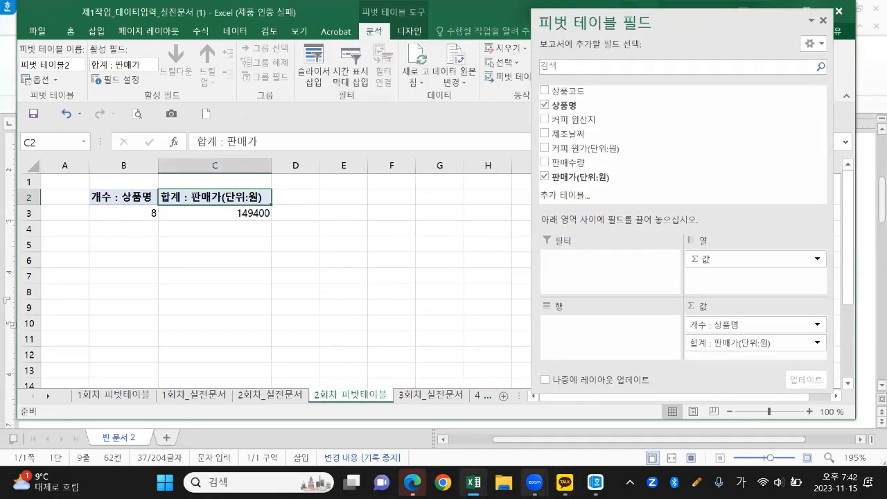
{"action": "left_click", "coordinate": [565, 482]}
{"action": "left_click", "coordinate": [617, 416]}
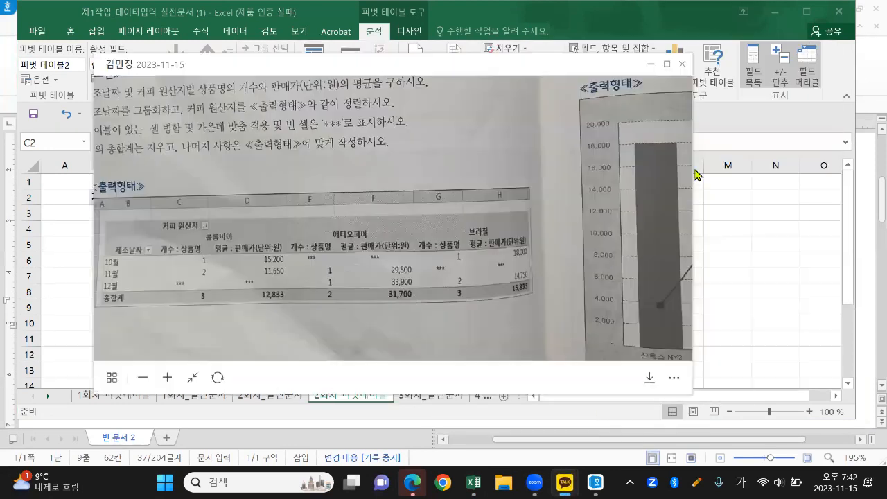
Narrow the KakaoTalk image window showing the 출력형태 and bring it back in front of the Excel workbook
{"action": "left_click_drag", "start_coordinate": [676, 168], "coordinate": [484, 167]}
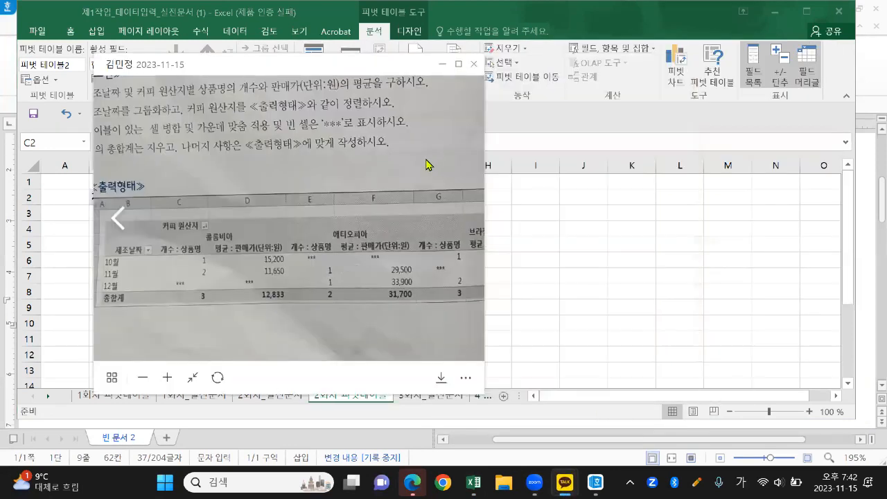
{"action": "left_click", "coordinate": [610, 236]}
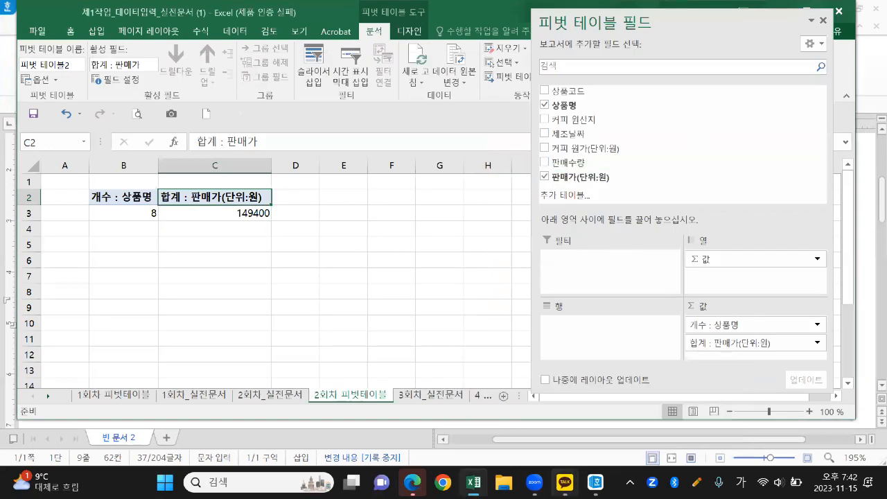
{"action": "left_click", "coordinate": [564, 482]}
{"action": "left_click", "coordinate": [634, 416]}
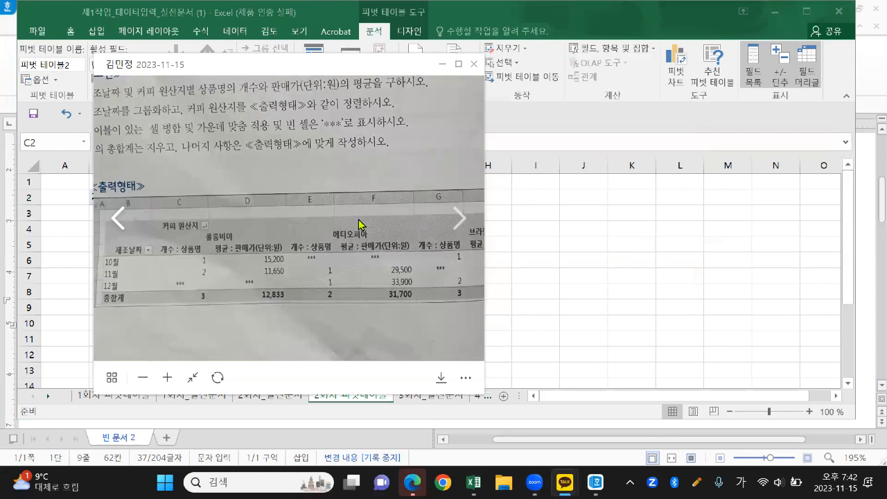
{"action": "key", "text": "ctrl+2"}
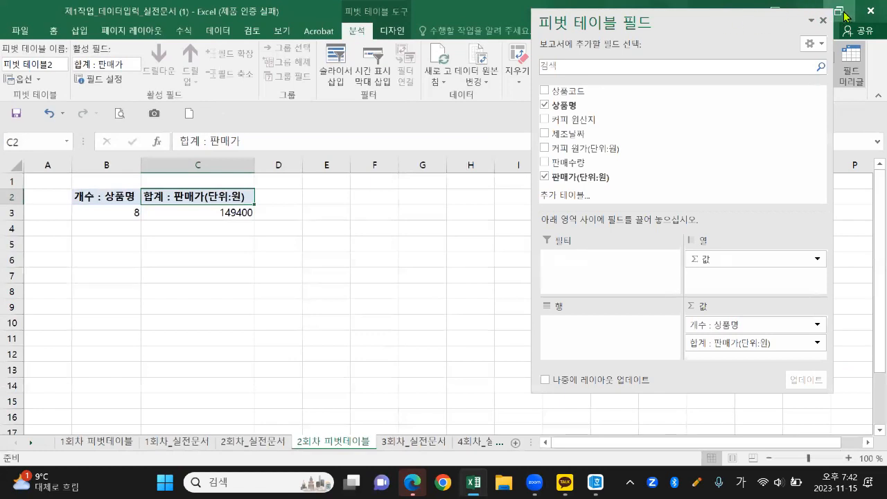
Restore and narrow the Excel window, and place the 출력형태 image beside it so the pivot table and image show together
{"action": "left_click", "coordinate": [840, 12]}
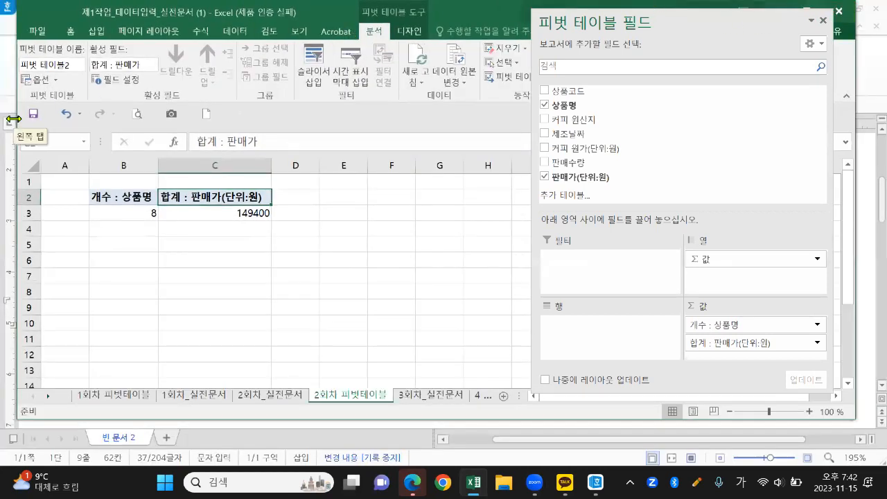
{"action": "left_click_drag", "start_coordinate": [47, 113], "coordinate": [264, 115]}
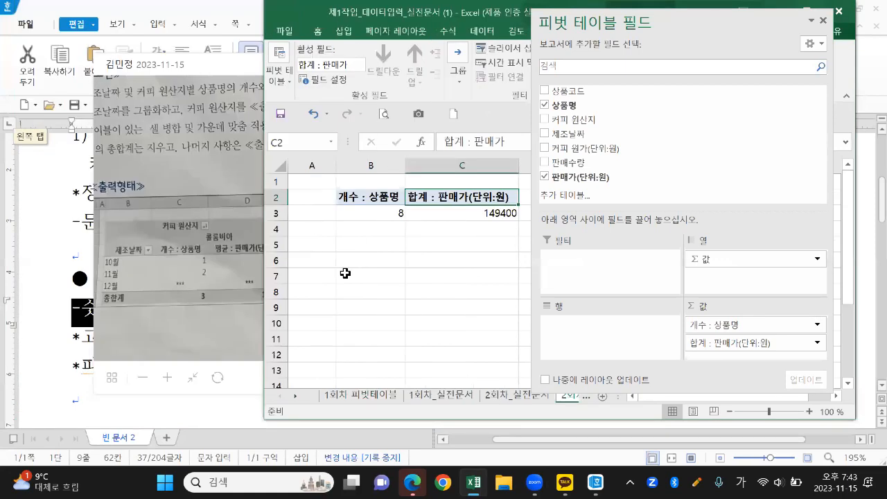
{"action": "left_click", "coordinate": [202, 78]}
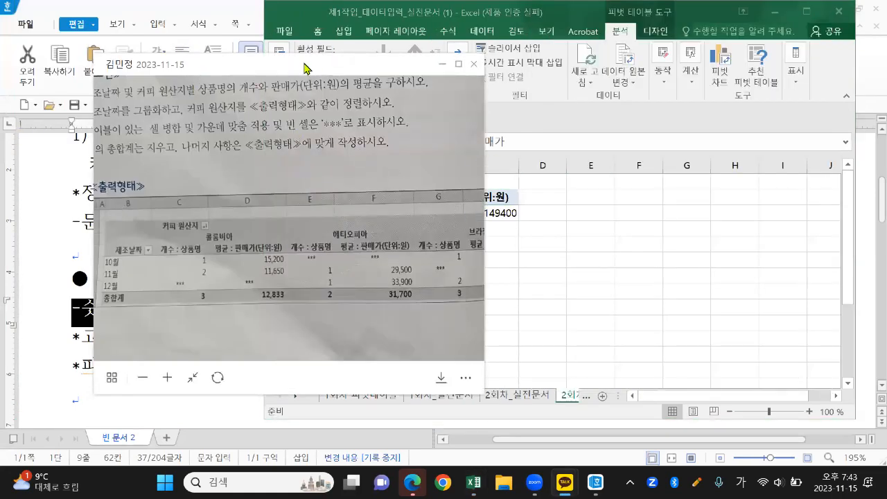
{"action": "left_click_drag", "start_coordinate": [308, 62], "coordinate": [251, 60]}
{"action": "left_click", "coordinate": [450, 195]}
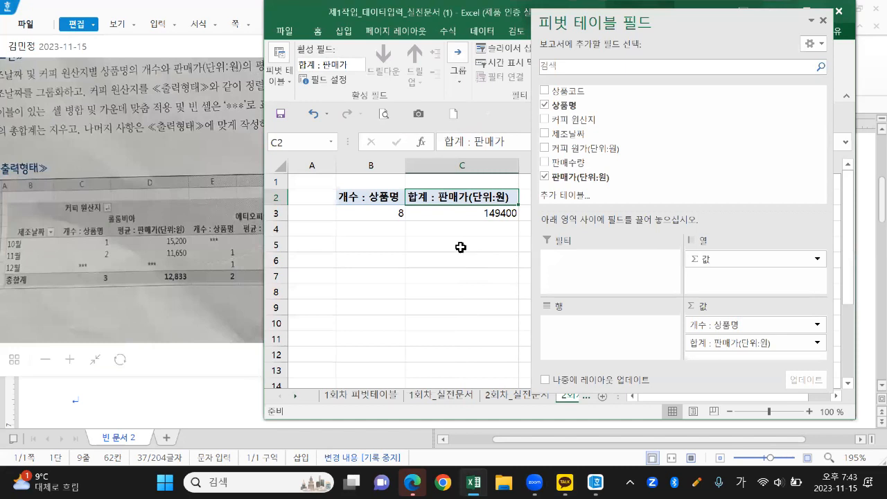
Annotate the values area, the pivot table's value headers and the matching headers in the 출력형태 image with the number 1
{"action": "key", "text": "ctrl+2"}
{"action": "left_click_drag", "start_coordinate": [711, 316], "coordinate": [712, 345]}
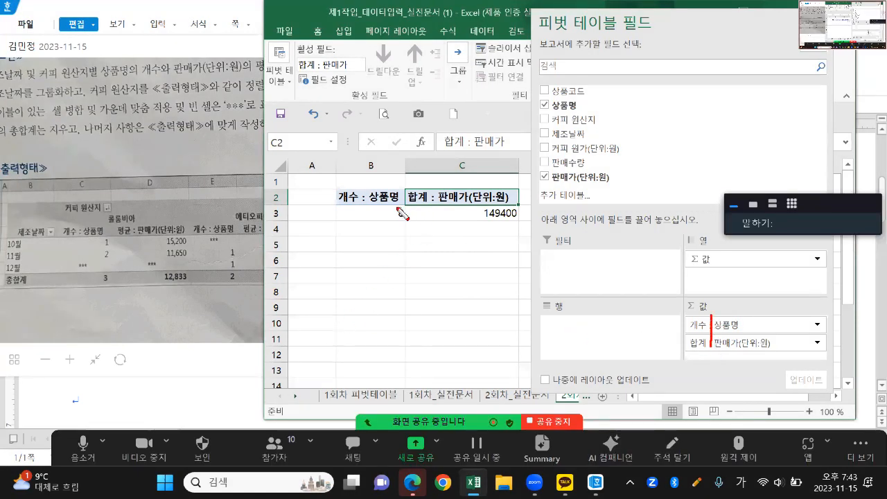
{"action": "left_click_drag", "start_coordinate": [370, 186], "coordinate": [369, 201]}
{"action": "mouse_move", "coordinate": [90, 231]}
{"action": "left_mouse_down"}
{"action": "mouse_move", "coordinate": [84, 243]}
{"action": "mouse_move", "coordinate": [63, 236]}
{"action": "mouse_move", "coordinate": [172, 241]}
{"action": "mouse_move", "coordinate": [186, 223]}
{"action": "mouse_move", "coordinate": [69, 223]}
{"action": "mouse_move", "coordinate": [89, 239]}
{"action": "left_mouse_up"}
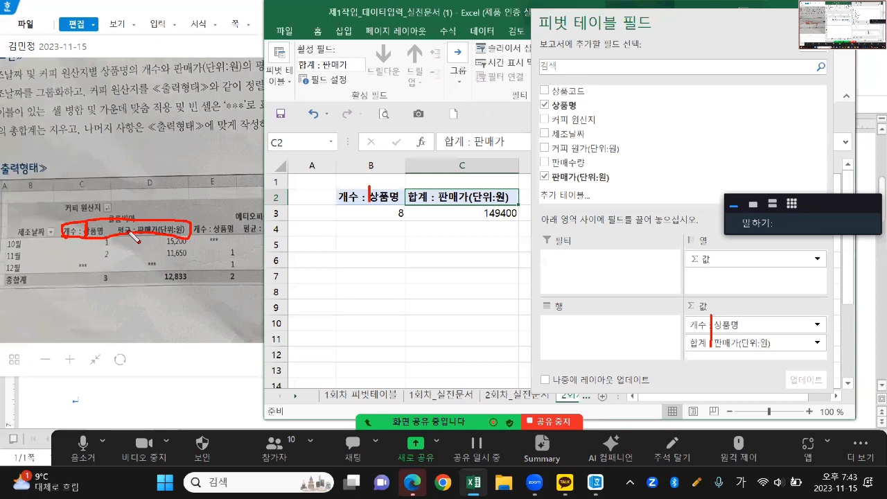
Annotate the 제조날짜 labels in the 출력형태 image, the space beside the pivot table and the rows area with the number 2
{"action": "mouse_move", "coordinate": [26, 278]}
{"action": "left_mouse_down"}
{"action": "mouse_move", "coordinate": [8, 276]}
{"action": "mouse_move", "coordinate": [3, 246]}
{"action": "mouse_move", "coordinate": [38, 225]}
{"action": "mouse_move", "coordinate": [49, 261]}
{"action": "mouse_move", "coordinate": [29, 248]}
{"action": "mouse_move", "coordinate": [16, 269]}
{"action": "mouse_move", "coordinate": [34, 268]}
{"action": "left_mouse_up"}
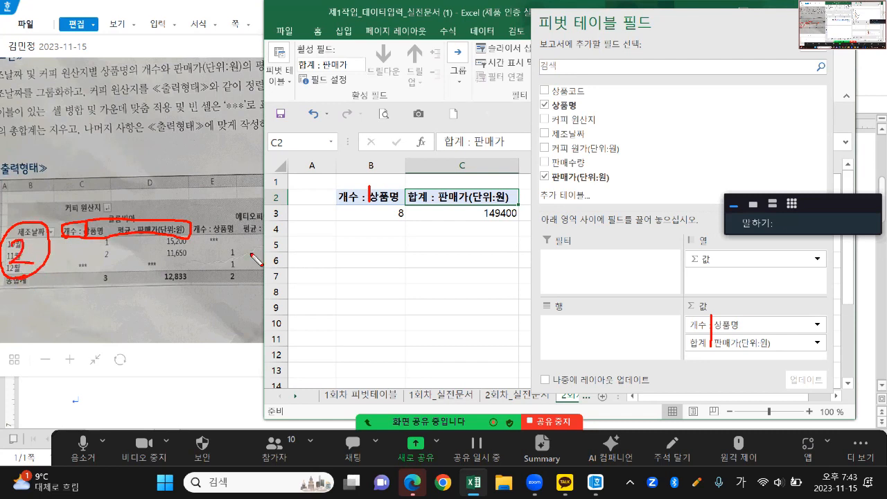
{"action": "mouse_move", "coordinate": [304, 200]}
{"action": "left_mouse_down"}
{"action": "mouse_move", "coordinate": [314, 197]}
{"action": "mouse_move", "coordinate": [302, 226]}
{"action": "mouse_move", "coordinate": [318, 224]}
{"action": "left_mouse_up"}
{"action": "mouse_move", "coordinate": [591, 326]}
{"action": "left_mouse_down"}
{"action": "mouse_move", "coordinate": [595, 356]}
{"action": "mouse_move", "coordinate": [627, 361]}
{"action": "left_mouse_up"}
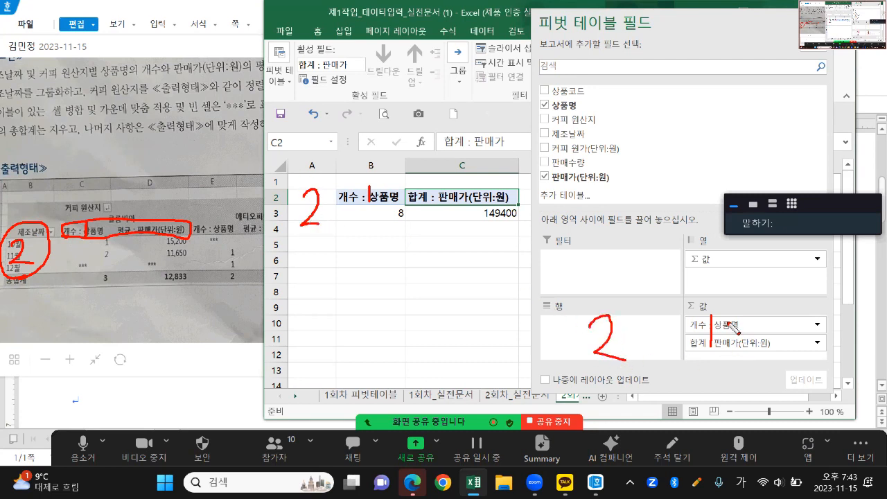
{"action": "left_click_drag", "start_coordinate": [371, 183], "coordinate": [371, 217]}
{"action": "left_click_drag", "start_coordinate": [86, 229], "coordinate": [83, 244]}
{"action": "key", "text": "Escape"}
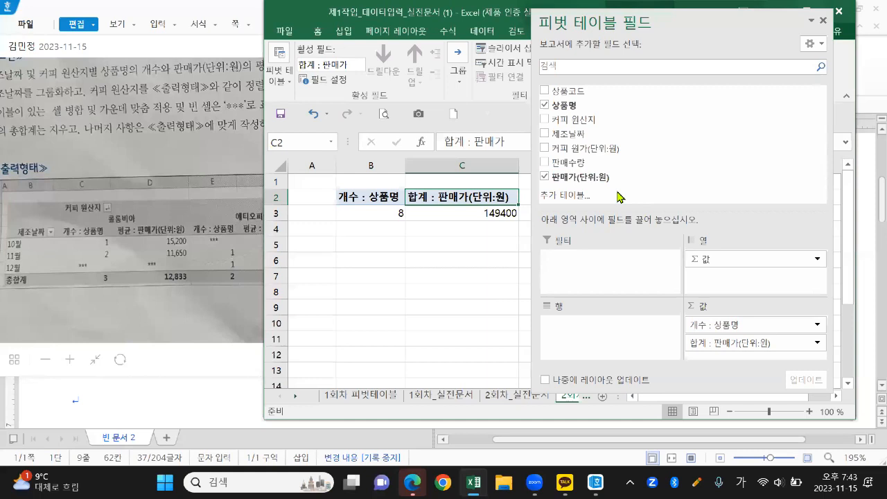
{"action": "mouse_move", "coordinate": [574, 149]}
{"action": "left_mouse_down"}
{"action": "mouse_move", "coordinate": [545, 139]}
{"action": "mouse_move", "coordinate": [600, 133]}
{"action": "mouse_move", "coordinate": [570, 153]}
{"action": "left_mouse_up"}
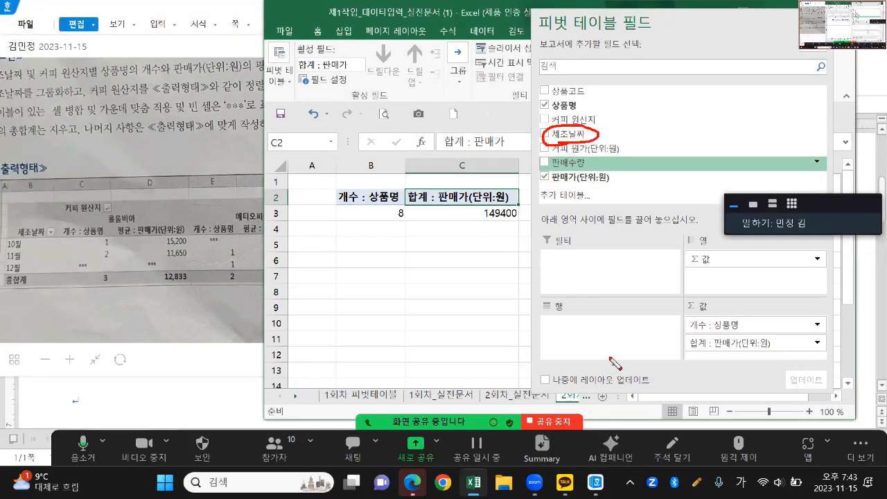
{"action": "mouse_move", "coordinate": [592, 327]}
{"action": "left_mouse_down"}
{"action": "mouse_move", "coordinate": [594, 361]}
{"action": "mouse_move", "coordinate": [627, 366]}
{"action": "left_mouse_up"}
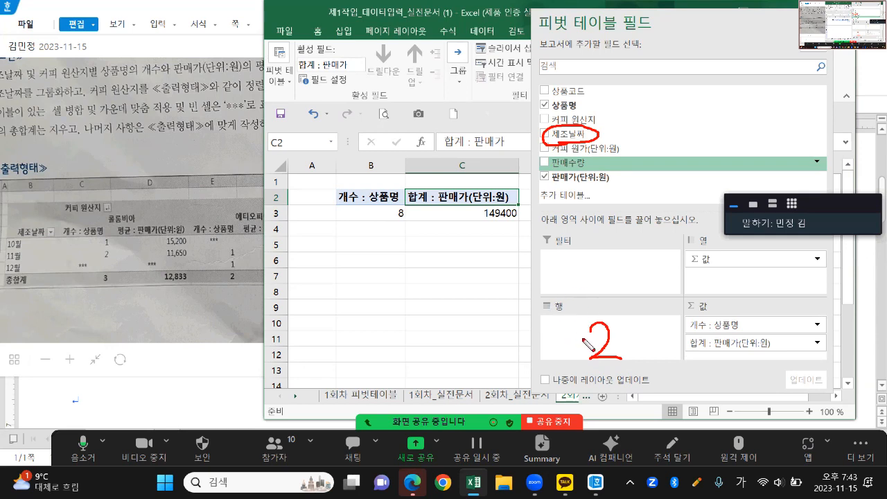
{"action": "key", "text": "Escape"}
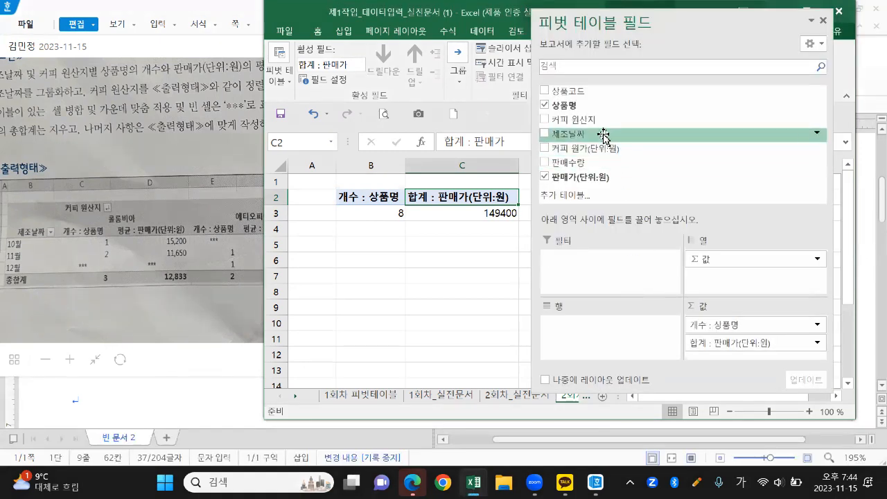
Add the 제조날짜 field to the pivot table's Rows area and remove the 월 field from that area
{"action": "left_click_drag", "start_coordinate": [604, 136], "coordinate": [604, 337]}
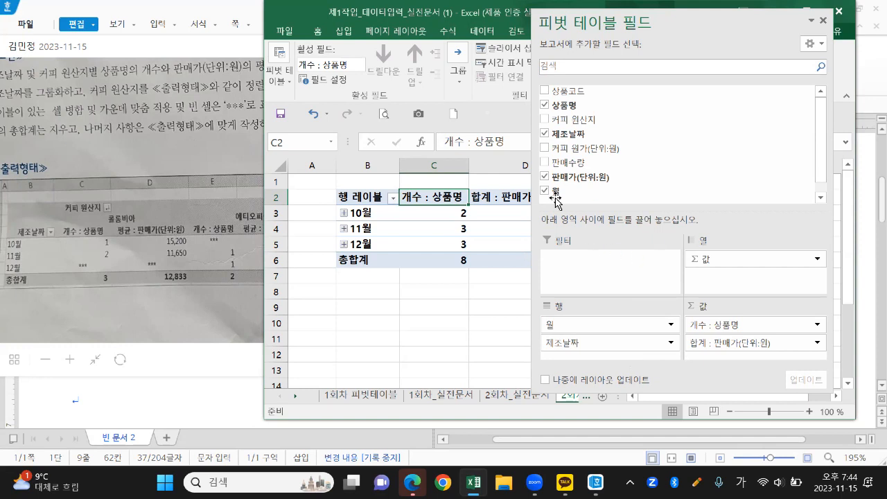
{"action": "mouse_move", "coordinate": [378, 255]}
{"action": "left_mouse_down"}
{"action": "mouse_move", "coordinate": [346, 262]}
{"action": "mouse_move", "coordinate": [330, 217]}
{"action": "mouse_move", "coordinate": [359, 188]}
{"action": "mouse_move", "coordinate": [364, 272]}
{"action": "mouse_move", "coordinate": [357, 197]}
{"action": "mouse_move", "coordinate": [368, 205]}
{"action": "left_mouse_up"}
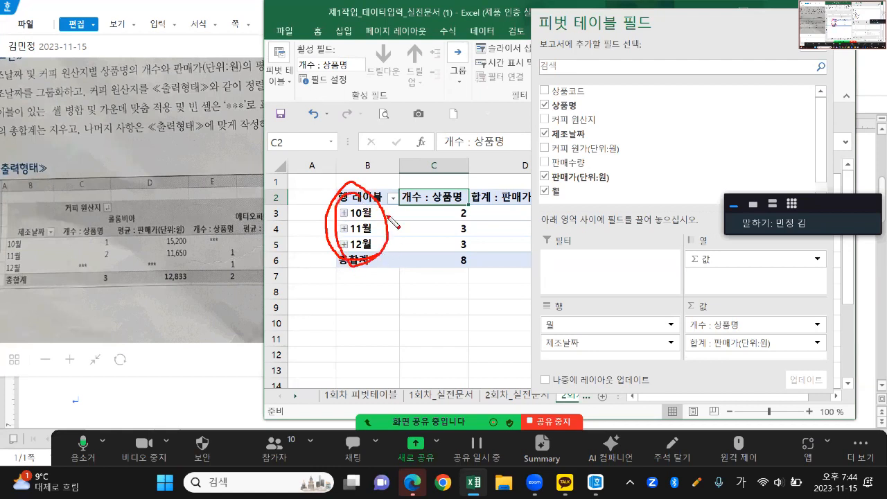
{"action": "left_click", "coordinate": [370, 229]}
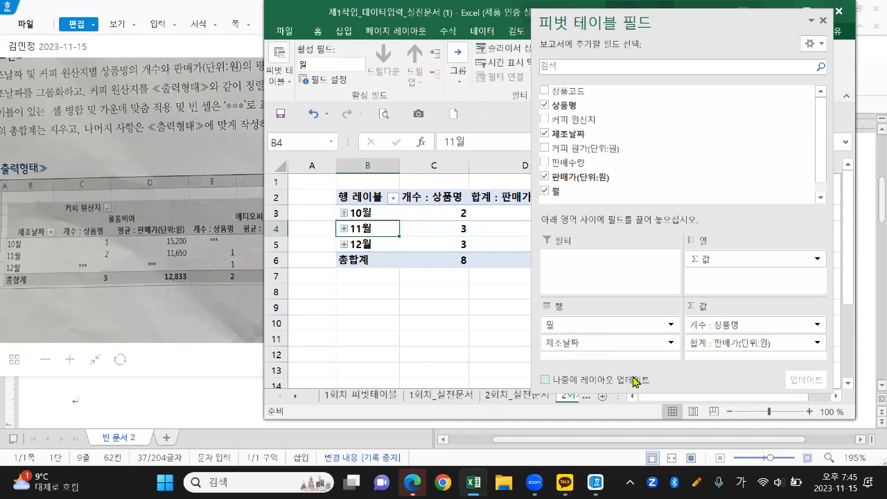
{"action": "key", "text": "ctrl+2"}
{"action": "mouse_move", "coordinate": [568, 358]}
{"action": "left_mouse_down"}
{"action": "mouse_move", "coordinate": [553, 359]}
{"action": "mouse_move", "coordinate": [544, 340]}
{"action": "mouse_move", "coordinate": [569, 357]}
{"action": "left_mouse_up"}
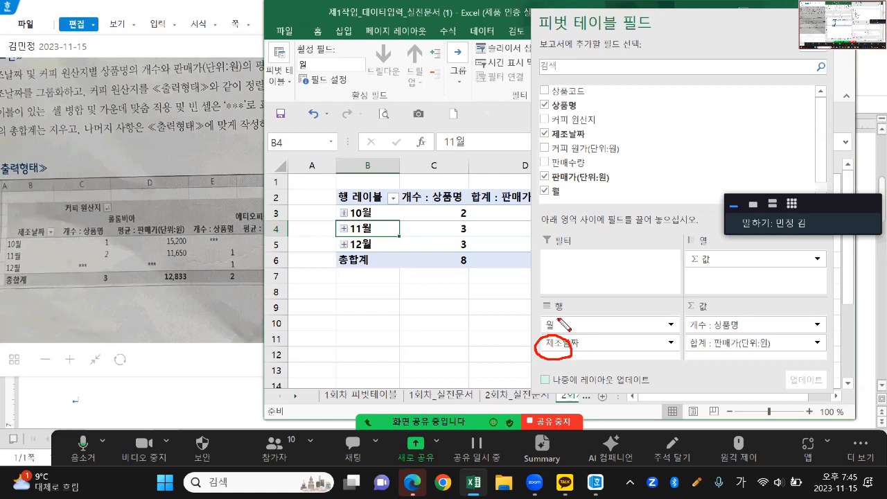
{"action": "mouse_move", "coordinate": [548, 325]}
{"action": "left_mouse_down"}
{"action": "mouse_move", "coordinate": [558, 318]}
{"action": "mouse_move", "coordinate": [559, 332]}
{"action": "left_mouse_up"}
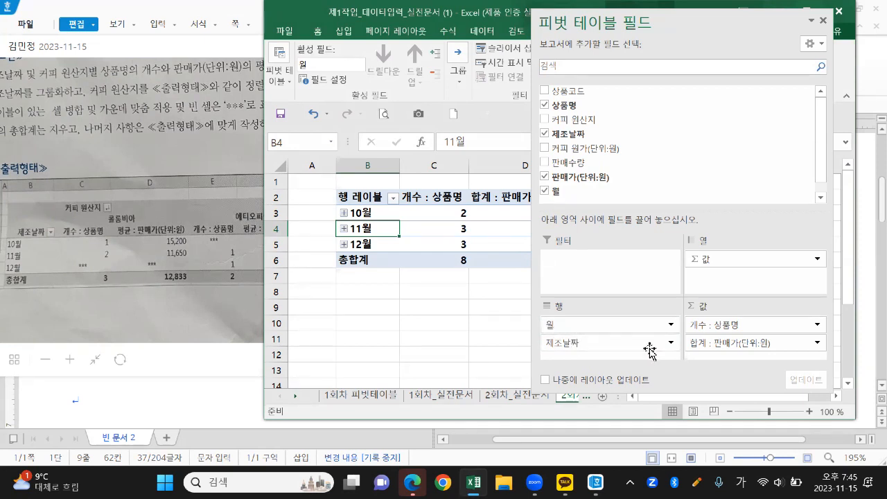
{"action": "left_click", "coordinate": [671, 325]}
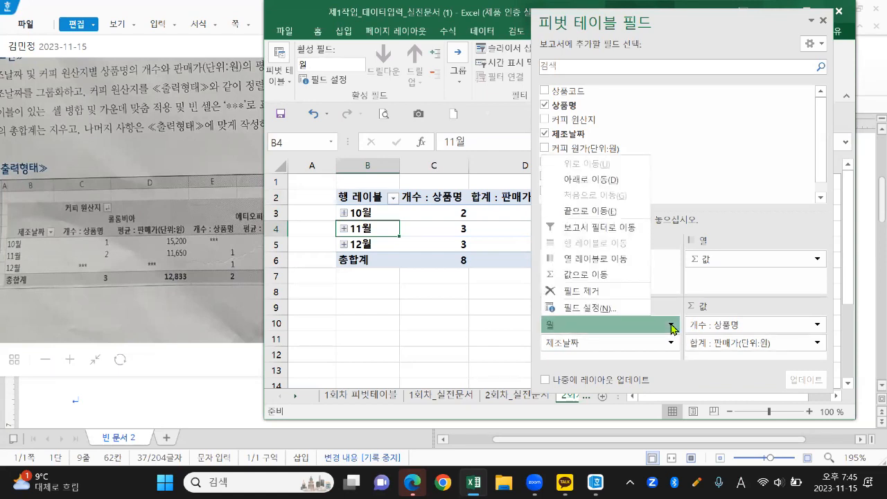
{"action": "left_click", "coordinate": [594, 292]}
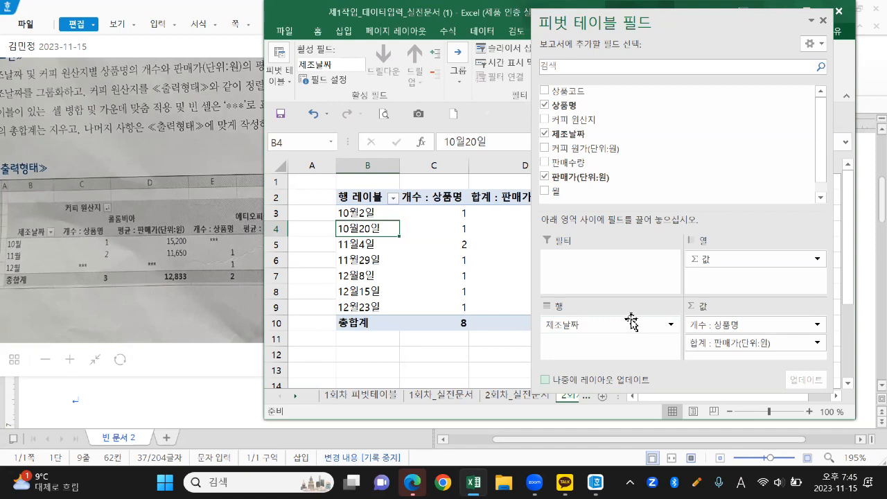
{"action": "key", "text": "F9"}
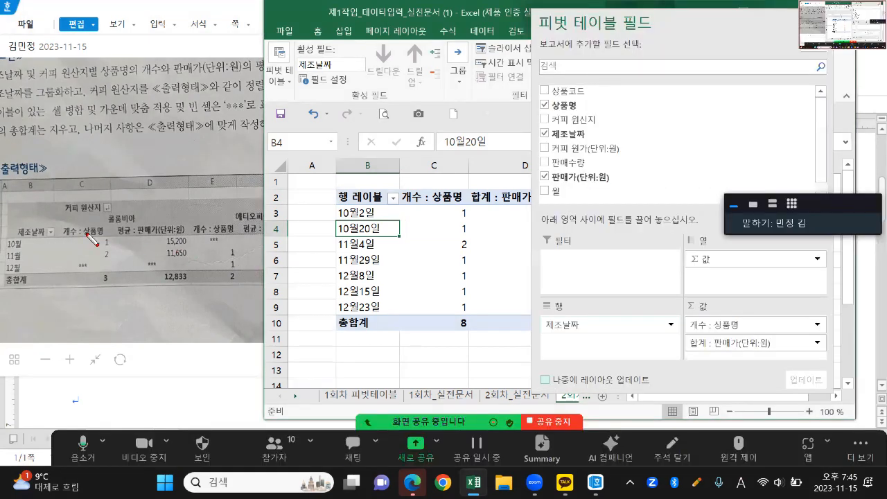
{"action": "mouse_move", "coordinate": [59, 229]}
{"action": "left_mouse_down"}
{"action": "mouse_move", "coordinate": [60, 237]}
{"action": "mouse_move", "coordinate": [187, 235]}
{"action": "left_mouse_up"}
{"action": "mouse_move", "coordinate": [63, 227]}
{"action": "left_mouse_down"}
{"action": "mouse_move", "coordinate": [177, 225]}
{"action": "mouse_move", "coordinate": [188, 239]}
{"action": "mouse_move", "coordinate": [144, 240]}
{"action": "left_mouse_up"}
{"action": "left_click_drag", "start_coordinate": [723, 319], "coordinate": [722, 348]}
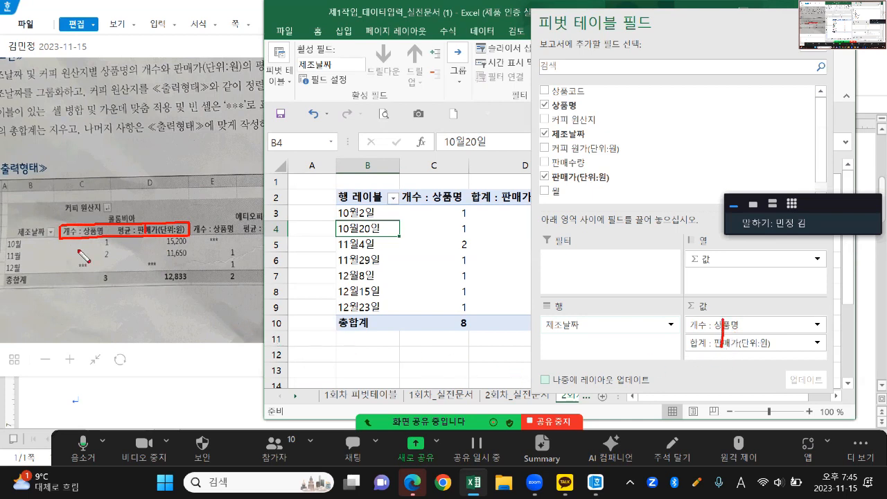
{"action": "mouse_move", "coordinate": [28, 231]}
{"action": "left_mouse_down"}
{"action": "mouse_move", "coordinate": [9, 271]}
{"action": "mouse_move", "coordinate": [26, 264]}
{"action": "left_mouse_up"}
{"action": "mouse_move", "coordinate": [595, 322]}
{"action": "left_mouse_down"}
{"action": "mouse_move", "coordinate": [617, 353]}
{"action": "mouse_move", "coordinate": [632, 354]}
{"action": "left_mouse_up"}
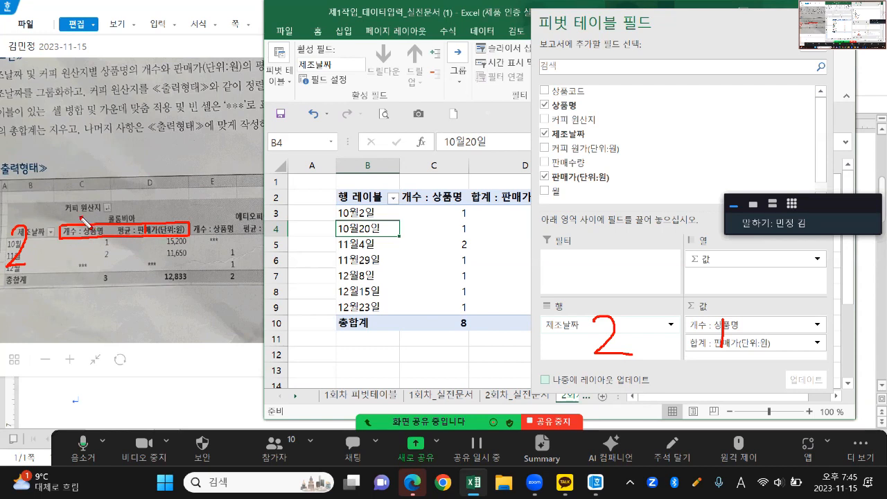
{"action": "mouse_move", "coordinate": [61, 210]}
{"action": "left_mouse_down"}
{"action": "mouse_move", "coordinate": [98, 197]}
{"action": "mouse_move", "coordinate": [107, 226]}
{"action": "mouse_move", "coordinate": [74, 221]}
{"action": "left_mouse_up"}
{"action": "mouse_move", "coordinate": [72, 171]}
{"action": "left_mouse_down"}
{"action": "mouse_move", "coordinate": [97, 183]}
{"action": "mouse_move", "coordinate": [79, 208]}
{"action": "left_mouse_up"}
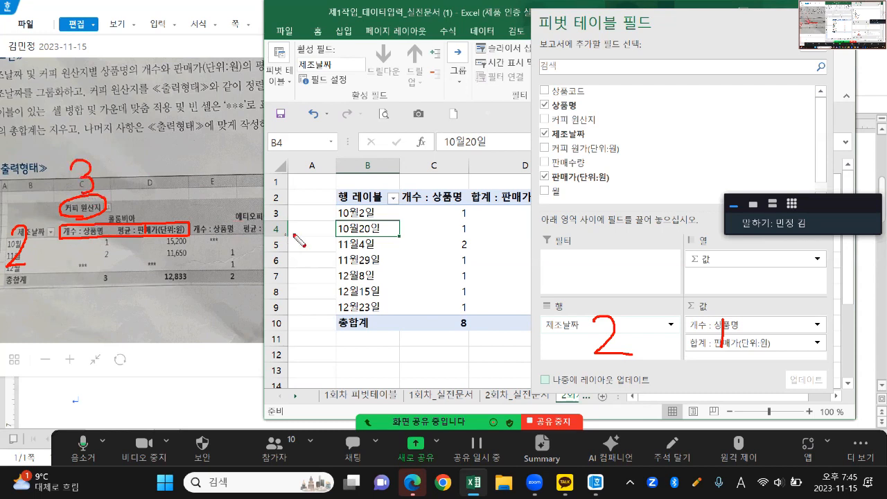
{"action": "mouse_move", "coordinate": [707, 253]}
{"action": "left_mouse_down"}
{"action": "mouse_move", "coordinate": [717, 258]}
{"action": "mouse_move", "coordinate": [704, 287]}
{"action": "left_mouse_up"}
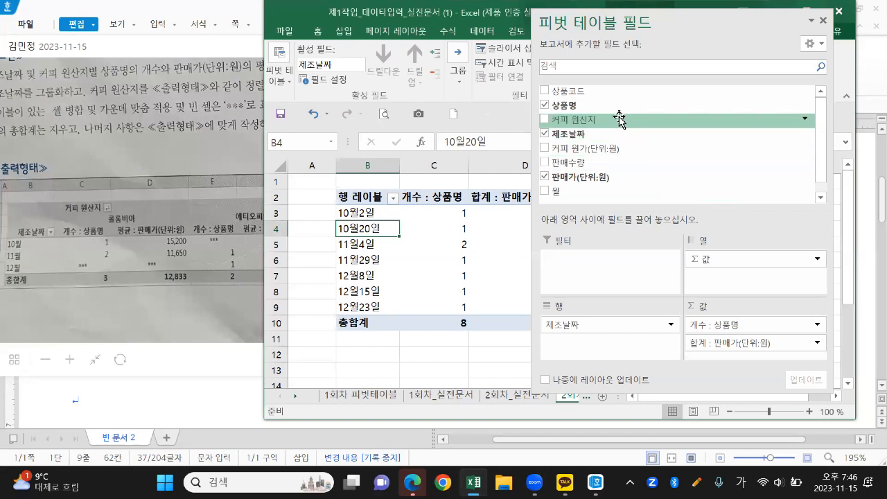
Add the 커피 원산지 field to the pivot table's Columns area, above Σ 값
{"action": "left_click_drag", "start_coordinate": [620, 119], "coordinate": [714, 254]}
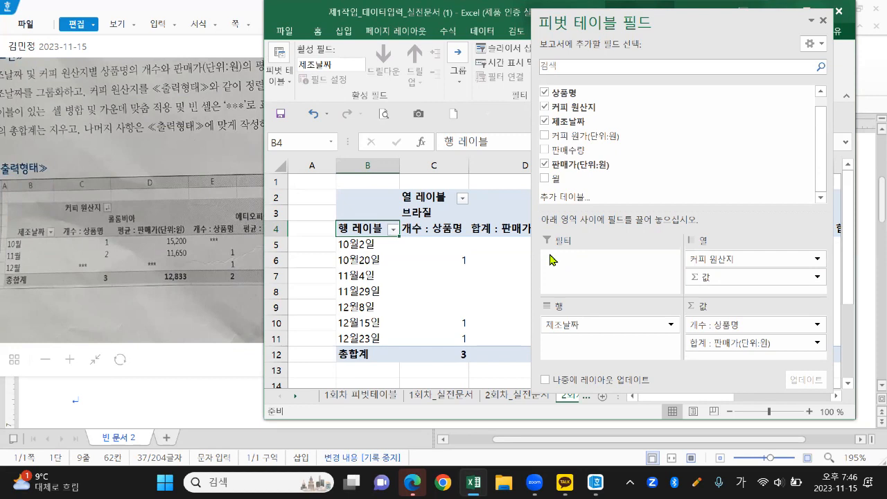
{"action": "mouse_move", "coordinate": [425, 223]}
{"action": "left_mouse_down"}
{"action": "mouse_move", "coordinate": [413, 226]}
{"action": "mouse_move", "coordinate": [400, 212]}
{"action": "mouse_move", "coordinate": [432, 206]}
{"action": "mouse_move", "coordinate": [431, 219]}
{"action": "mouse_move", "coordinate": [445, 217]}
{"action": "mouse_move", "coordinate": [449, 236]}
{"action": "mouse_move", "coordinate": [439, 245]}
{"action": "mouse_move", "coordinate": [463, 243]}
{"action": "left_mouse_up"}
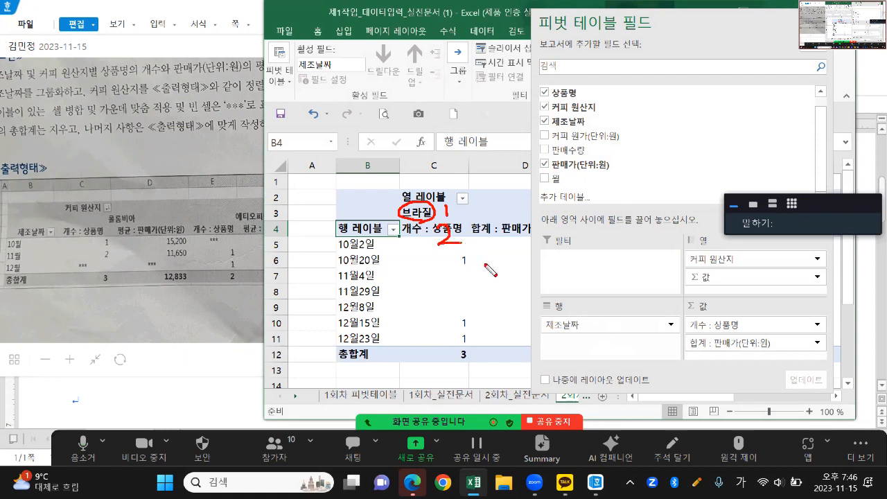
{"action": "mouse_move", "coordinate": [718, 249]}
{"action": "left_mouse_down"}
{"action": "mouse_move", "coordinate": [697, 285]}
{"action": "mouse_move", "coordinate": [714, 284]}
{"action": "left_mouse_up"}
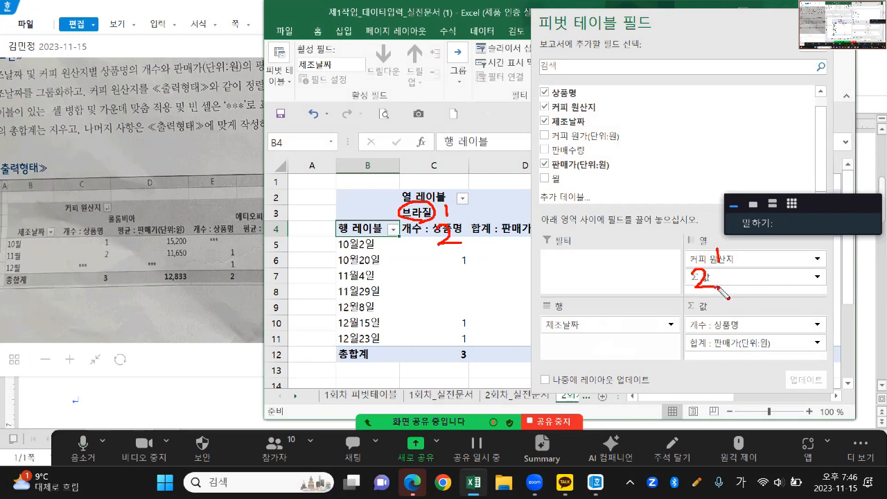
{"action": "key", "text": "Escape"}
Try the Columns area with 커피 원산지 below Σ 값, and restore the order with 커피 원산지 above Σ 값
{"action": "left_click", "coordinate": [719, 260]}
{"action": "left_click_drag", "start_coordinate": [719, 260], "coordinate": [722, 282]}
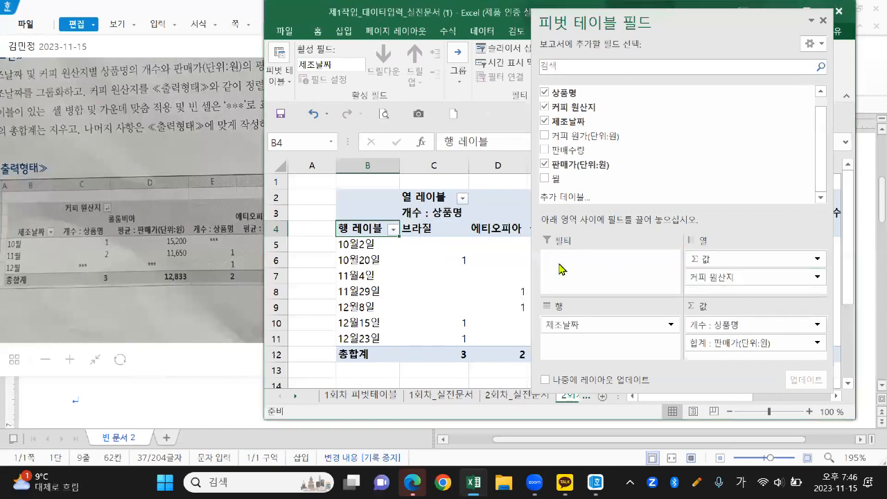
{"action": "key", "text": "ctrl+2"}
{"action": "left_click_drag", "start_coordinate": [416, 239], "coordinate": [460, 215]}
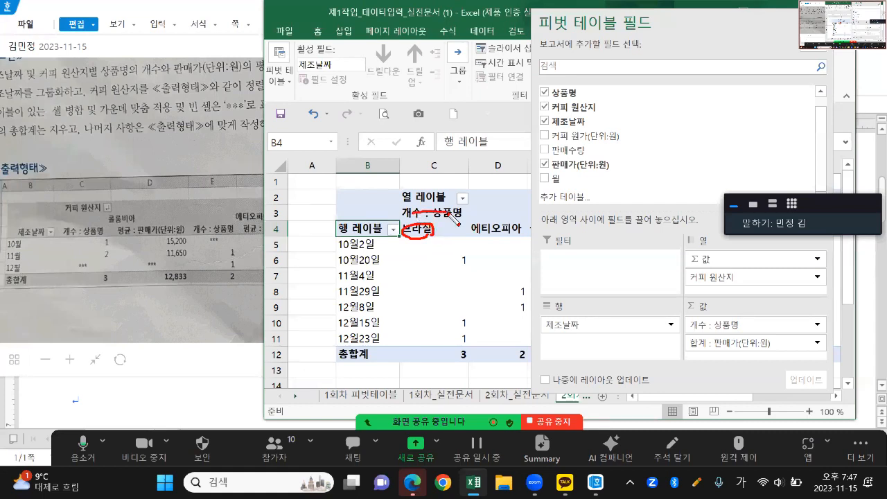
{"action": "key", "text": "Escape"}
{"action": "left_click_drag", "start_coordinate": [705, 261], "coordinate": [706, 283]}
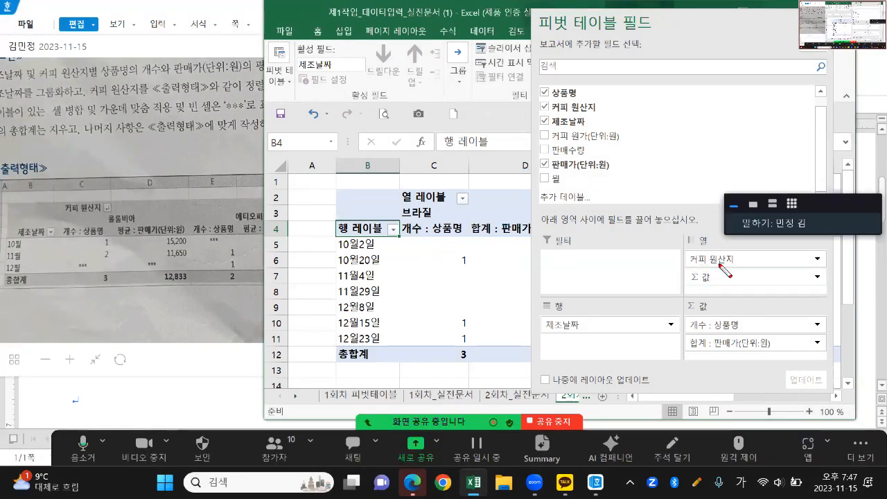
{"action": "mouse_move", "coordinate": [714, 284]}
{"action": "left_mouse_down"}
{"action": "mouse_move", "coordinate": [691, 289]}
{"action": "mouse_move", "coordinate": [714, 278]}
{"action": "left_mouse_up"}
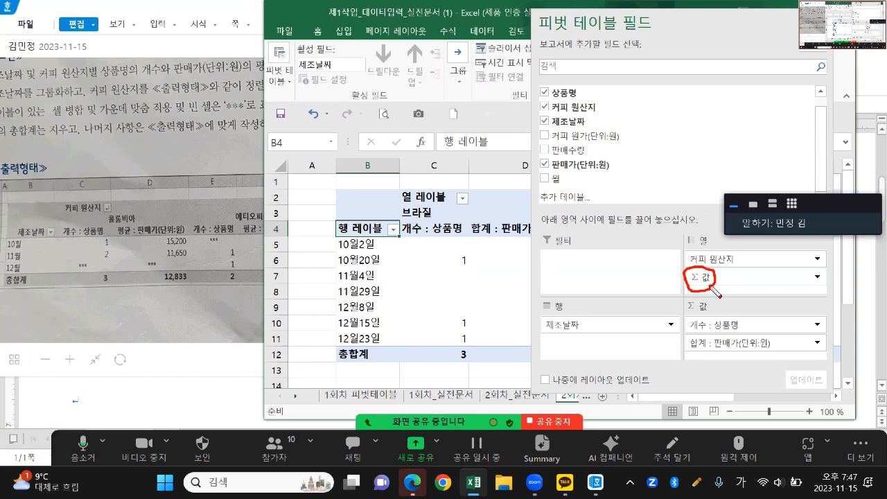
{"action": "mouse_move", "coordinate": [713, 288]}
{"action": "left_mouse_down"}
{"action": "mouse_move", "coordinate": [689, 272]}
{"action": "mouse_move", "coordinate": [716, 291]}
{"action": "left_mouse_up"}
{"action": "key", "text": "Escape"}
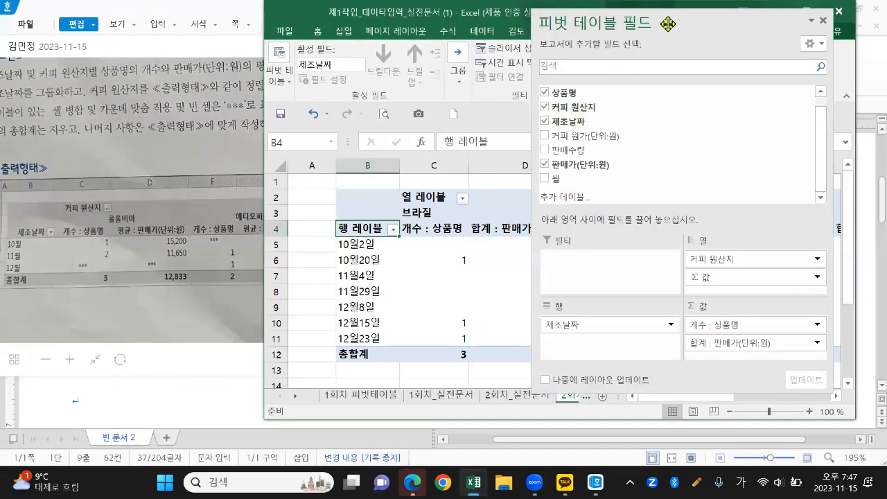
Move the pivot field pane clear of the ribbon, shift the workbook window aside and widen it
{"action": "left_click_drag", "start_coordinate": [668, 23], "coordinate": [669, 73]}
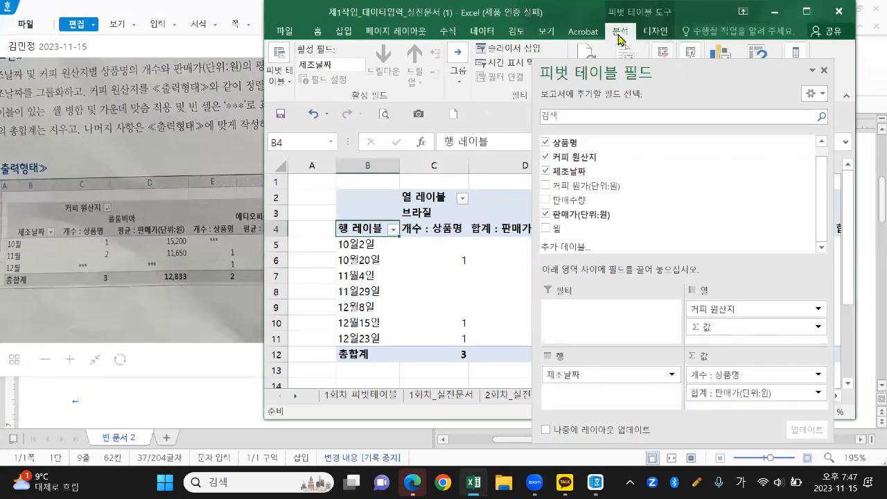
{"action": "left_click_drag", "start_coordinate": [576, 12], "coordinate": [368, 22]}
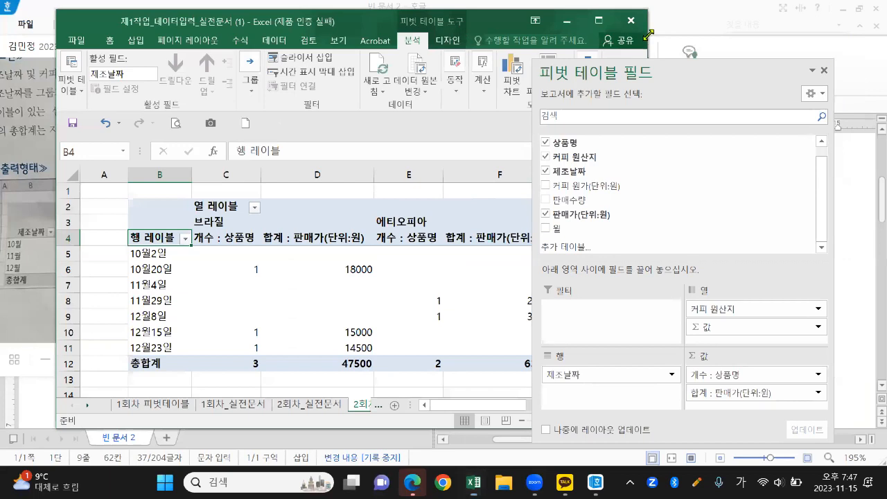
{"action": "left_click_drag", "start_coordinate": [648, 34], "coordinate": [807, 39]}
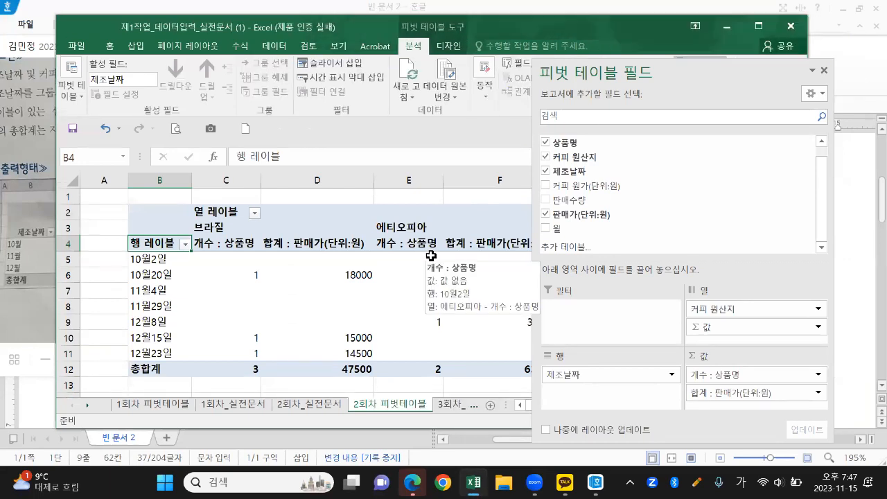
{"action": "left_click", "coordinate": [290, 260]}
{"action": "key", "text": "ctrl+2"}
{"action": "mouse_move", "coordinate": [218, 221]}
{"action": "left_mouse_down"}
{"action": "mouse_move", "coordinate": [191, 215]}
{"action": "mouse_move", "coordinate": [243, 201]}
{"action": "mouse_move", "coordinate": [220, 228]}
{"action": "left_mouse_up"}
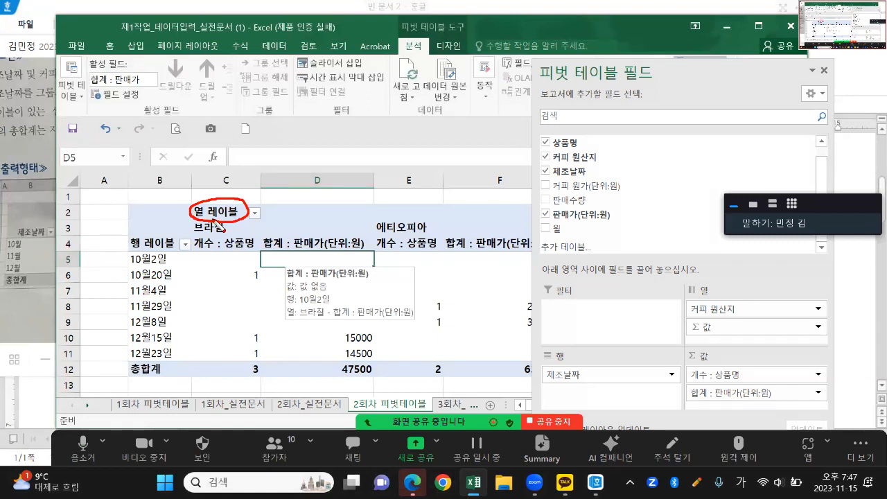
{"action": "mouse_move", "coordinate": [136, 239]}
{"action": "left_mouse_down"}
{"action": "mouse_move", "coordinate": [128, 247]}
{"action": "mouse_move", "coordinate": [175, 234]}
{"action": "mouse_move", "coordinate": [149, 255]}
{"action": "left_mouse_up"}
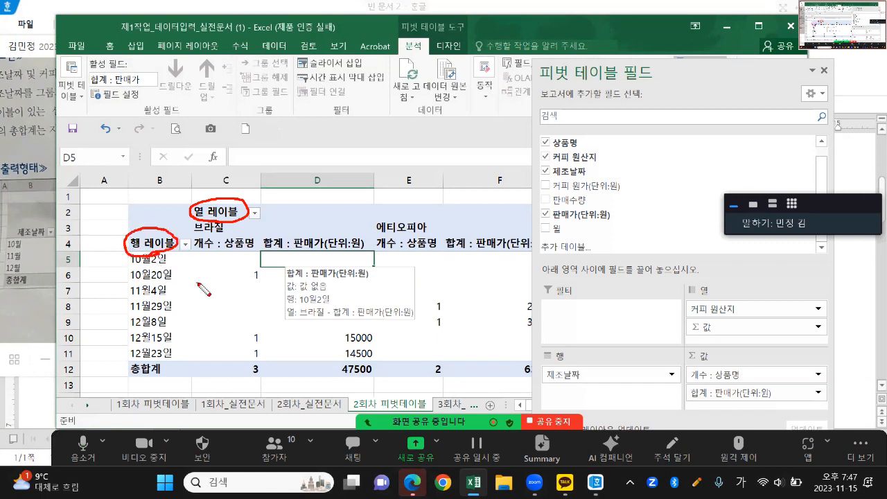
{"action": "key", "text": "Escape"}
Rename the pivot table's 열 레이블 header in cell C2 to 커피 원산지
{"action": "scroll", "coordinate": [264, 291], "scroll_direction": "up", "scroll_amount": 2}
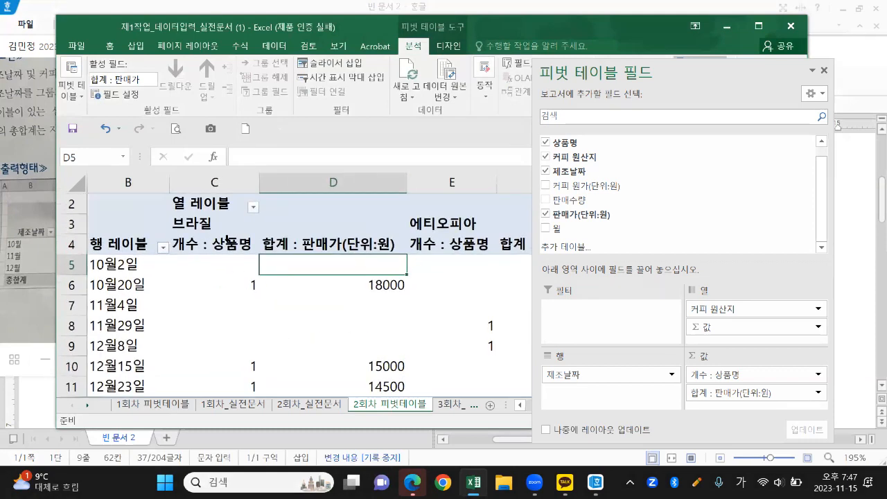
{"action": "left_click", "coordinate": [215, 203]}
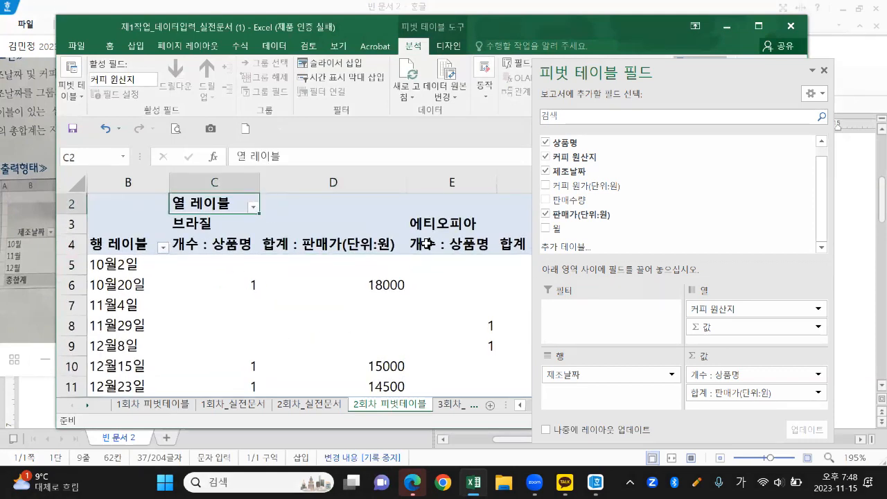
{"action": "type", "text": "커피 "}
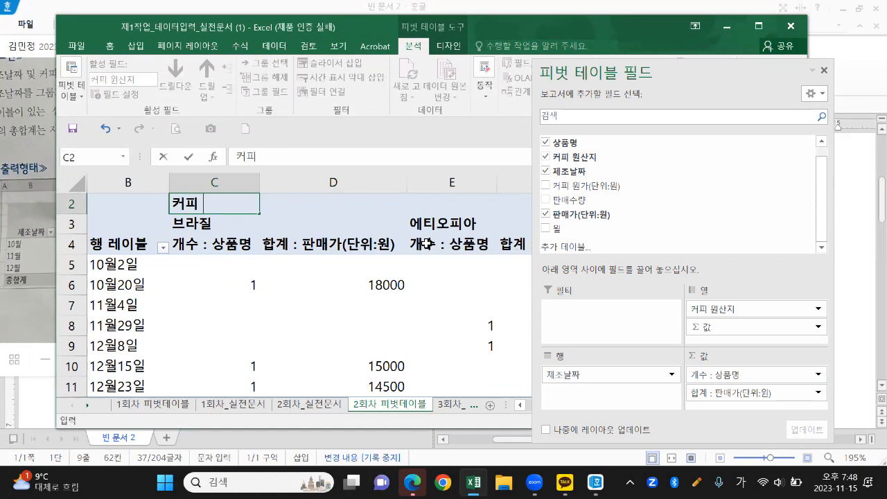
{"action": "type", "text": "원ㅅㅏㄴ지"}
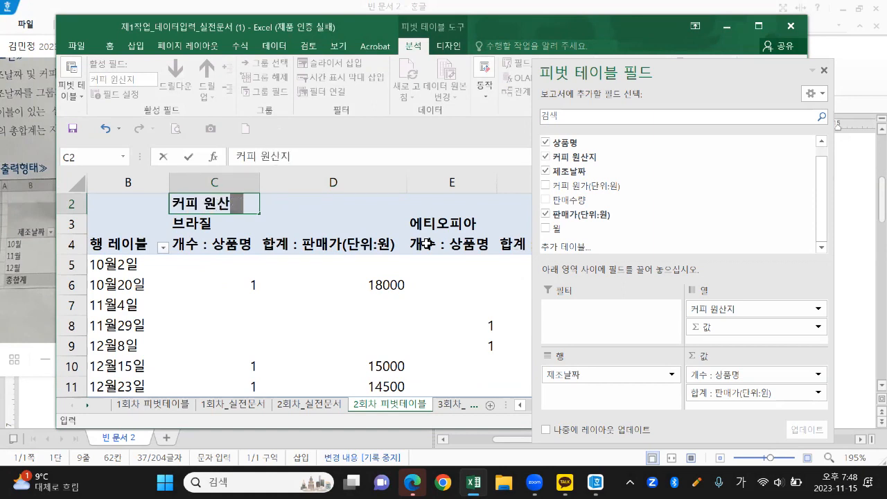
{"action": "key", "text": "Return"}
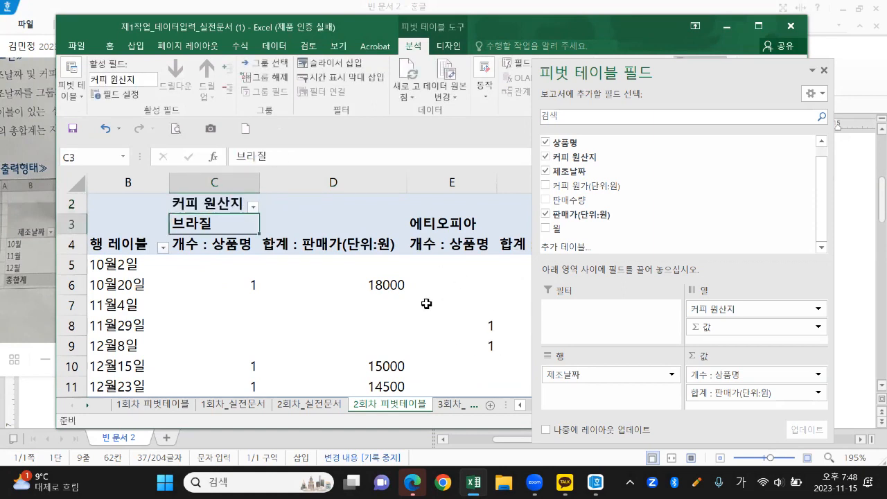
Rename the pivot table's 행 레이블 header in cell B4 to 제조날짜
{"action": "left_click", "coordinate": [128, 245]}
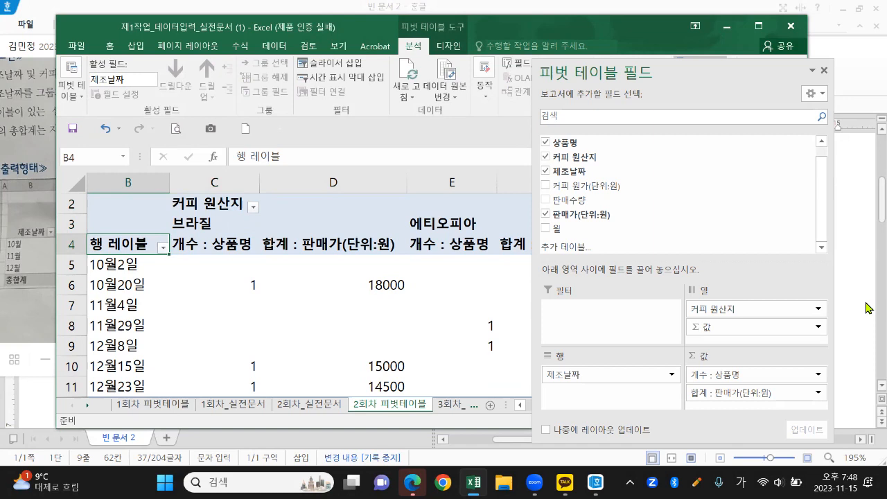
{"action": "type", "text": "제조"}
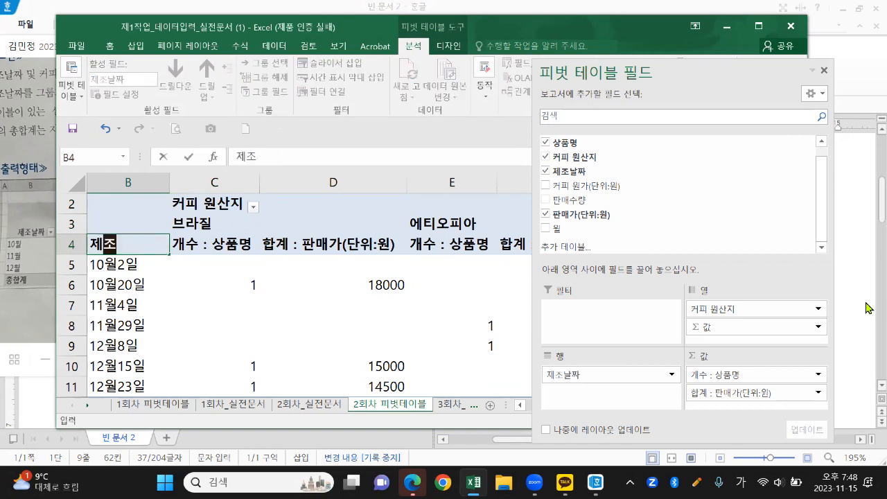
{"action": "type", "text": "날짜"}
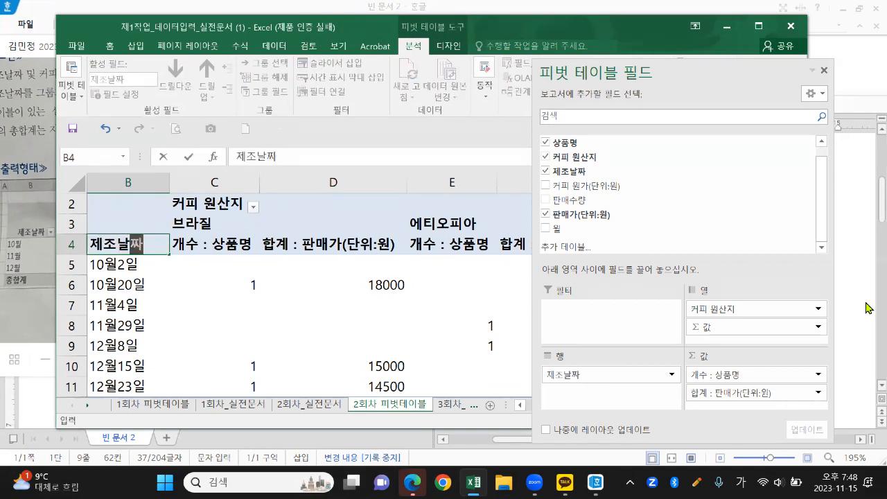
{"action": "key", "text": "Return"}
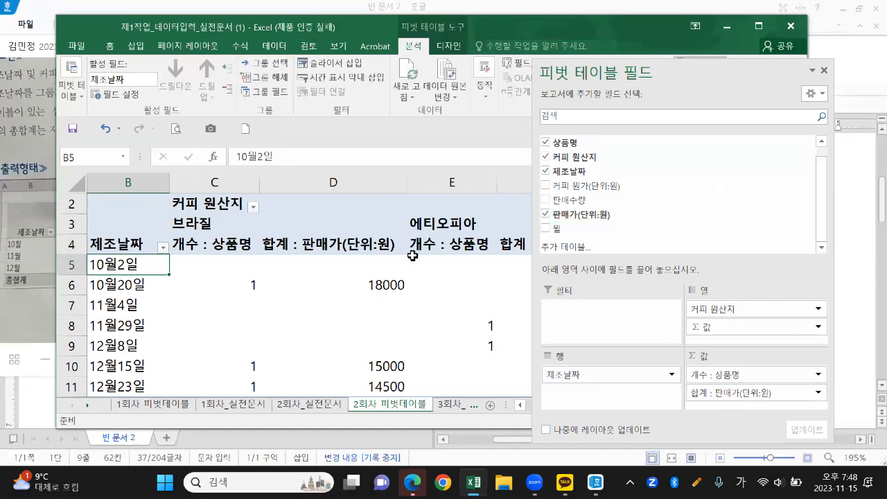
Move the pivot field pane clear of the table and shift the workbook window so more pivot columns show
{"action": "scroll", "coordinate": [416, 263], "scroll_direction": "down", "scroll_amount": 2}
{"action": "scroll", "coordinate": [416, 263], "scroll_direction": "down", "scroll_amount": 1}
{"action": "left_click_drag", "start_coordinate": [597, 72], "coordinate": [777, 47]}
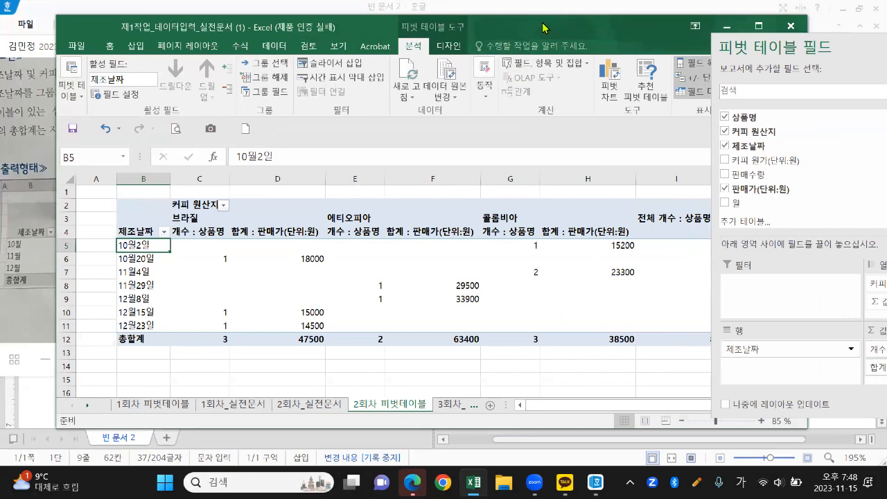
{"action": "left_click_drag", "start_coordinate": [543, 28], "coordinate": [487, 19]}
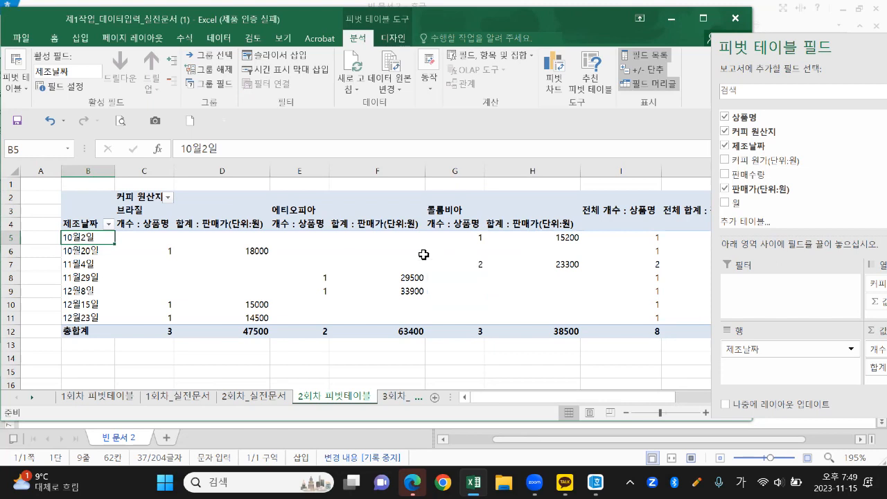
Copy the pivot table's 브라질 block C3:D12 and paste it into the empty area starting at cell D32
{"action": "scroll", "coordinate": [414, 257], "scroll_direction": "up", "scroll_amount": 3}
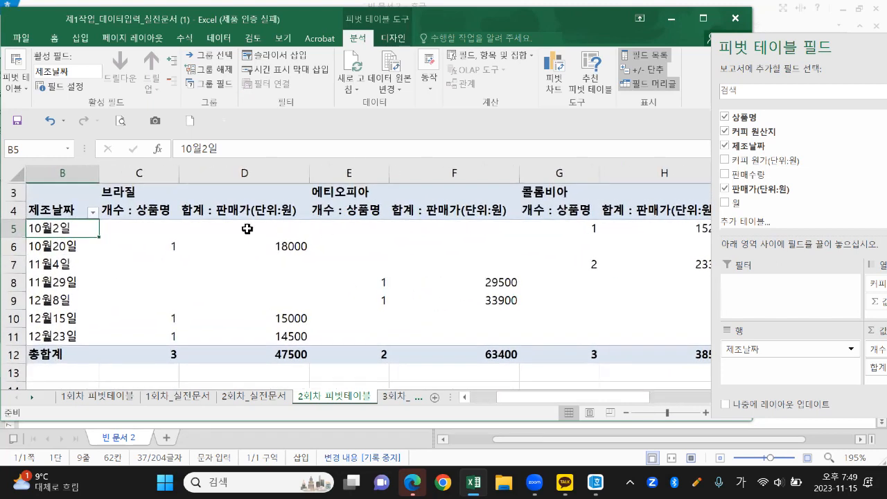
{"action": "left_click_drag", "start_coordinate": [122, 192], "coordinate": [269, 360]}
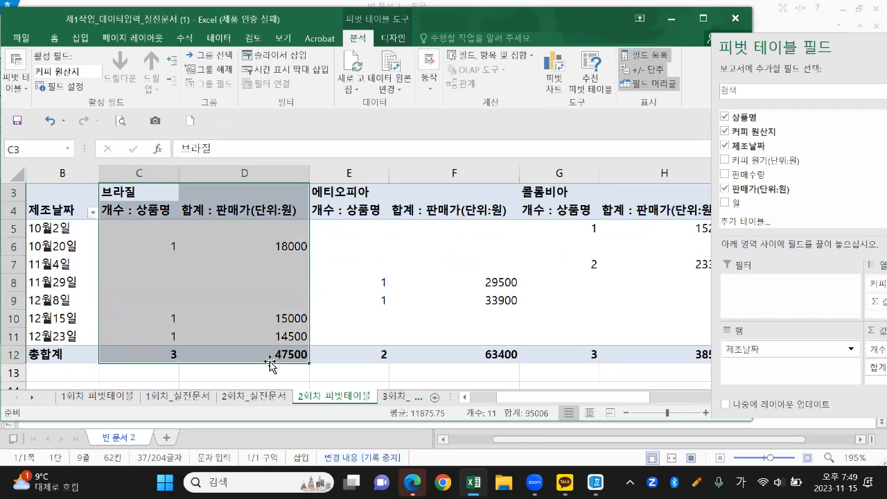
{"action": "key", "text": "ctrl+c"}
{"action": "scroll", "coordinate": [268, 360], "scroll_direction": "down", "scroll_amount": 4}
{"action": "scroll", "coordinate": [269, 360], "scroll_direction": "down", "scroll_amount": 4}
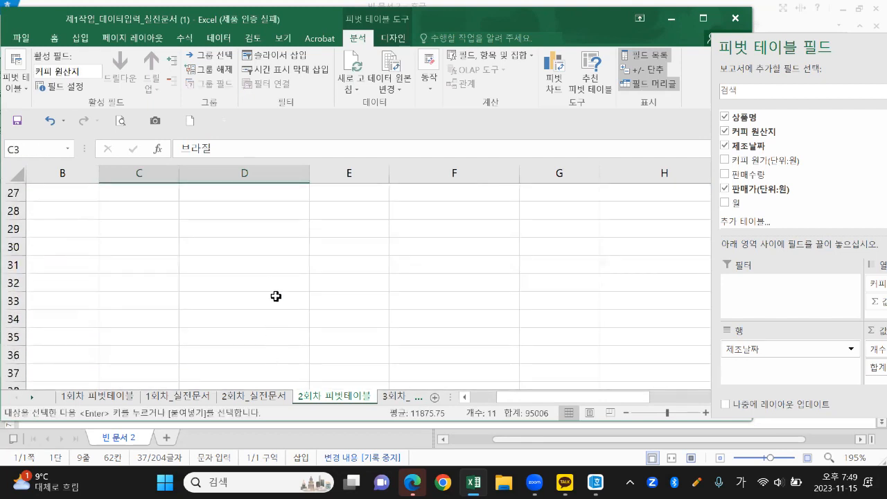
{"action": "left_click", "coordinate": [291, 285]}
{"action": "key", "text": "ctrl+v"}
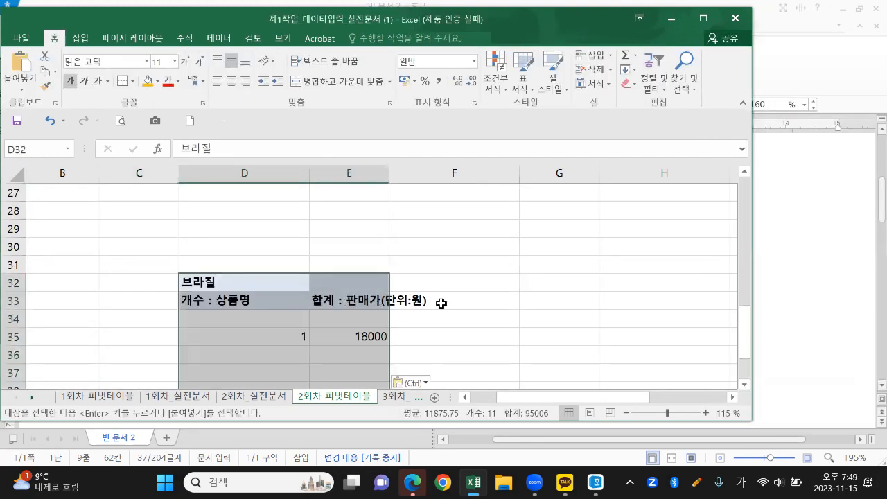
Autofit column E to the pasted 합계 : 판매가(단위:원) header and clear the range selection
{"action": "key", "text": "ctrl"}
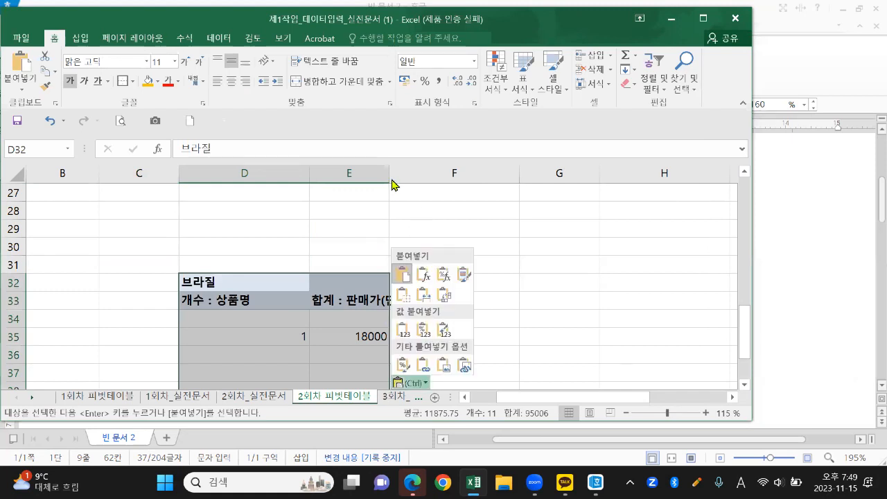
{"action": "left_click", "coordinate": [388, 172]}
{"action": "left_click_drag", "start_coordinate": [388, 172], "coordinate": [388, 173]}
{"action": "double_click", "coordinate": [388, 172]}
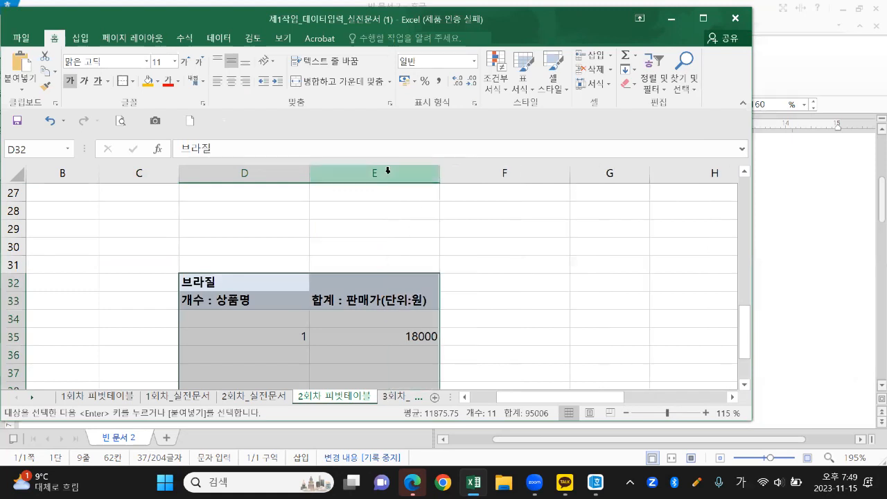
{"action": "scroll", "coordinate": [391, 314], "scroll_direction": "down", "scroll_amount": 1}
{"action": "scroll", "coordinate": [391, 314], "scroll_direction": "down", "scroll_amount": 1}
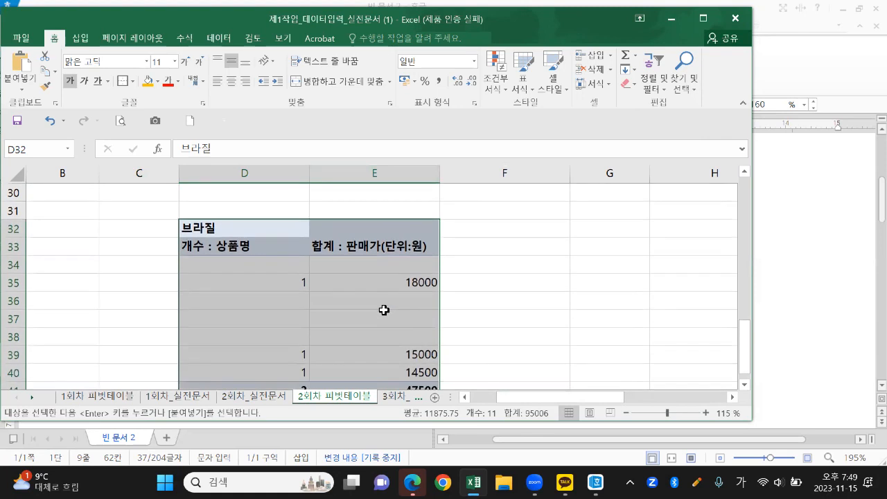
{"action": "scroll", "coordinate": [382, 311], "scroll_direction": "up", "scroll_amount": 1}
{"action": "scroll", "coordinate": [360, 311], "scroll_direction": "down", "scroll_amount": 1}
{"action": "left_click", "coordinate": [336, 308]}
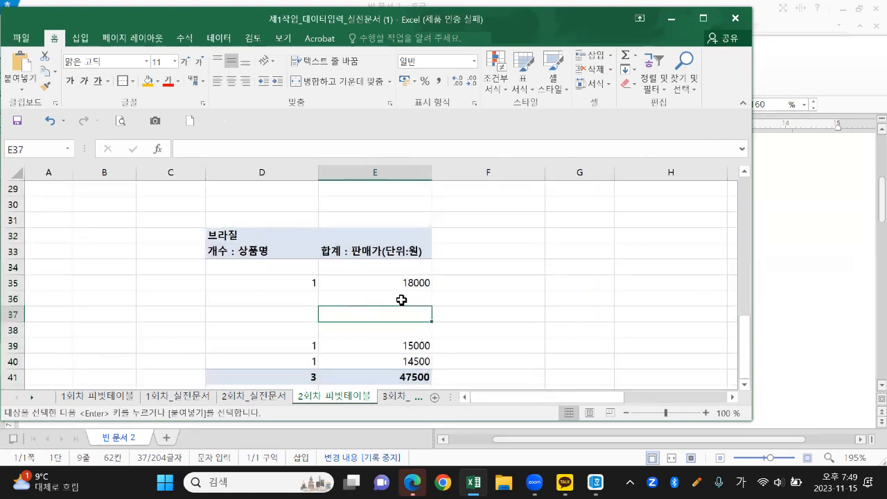
{"action": "scroll", "coordinate": [401, 298], "scroll_direction": "down", "scroll_amount": 1}
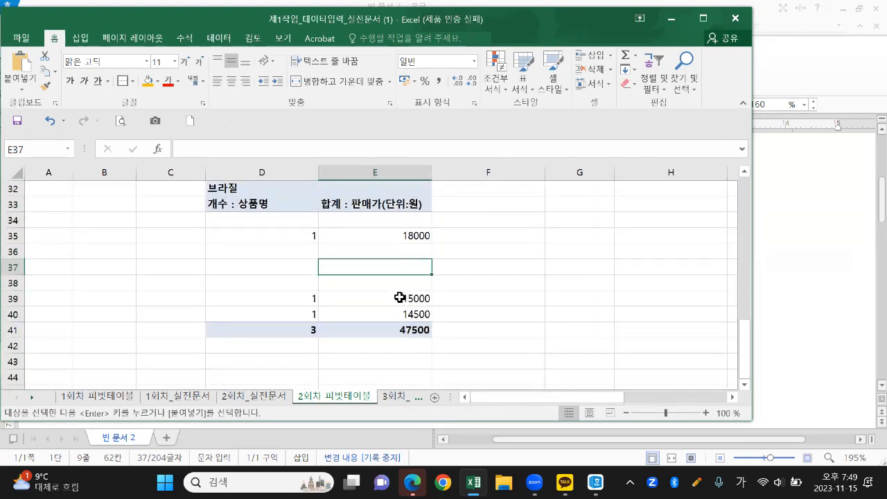
{"action": "scroll", "coordinate": [397, 294], "scroll_direction": "up", "scroll_amount": 1}
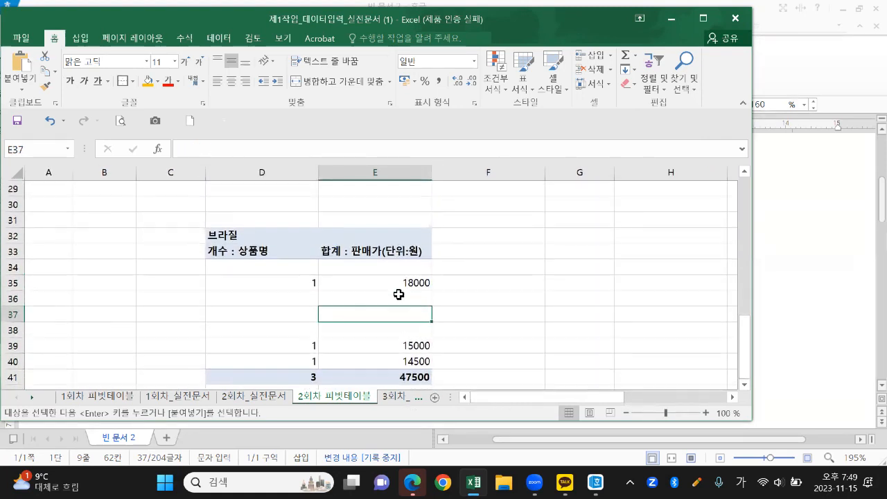
Fill cells D32:E32 of the pasted 브라질 header row with yellow
{"action": "left_click", "coordinate": [330, 253]}
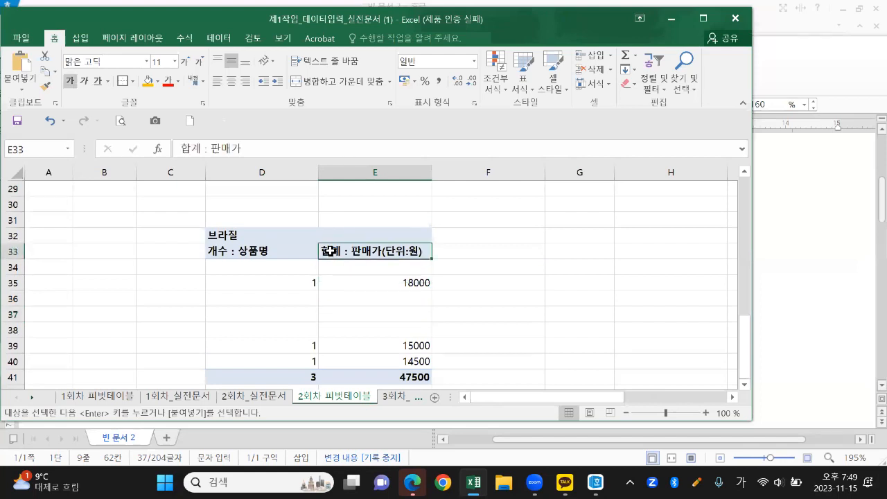
{"action": "left_click", "coordinate": [263, 252]}
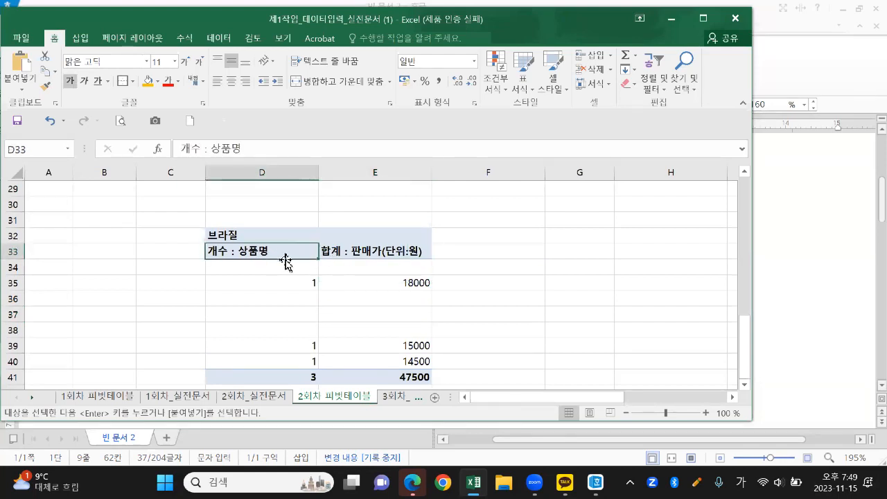
{"action": "left_click", "coordinate": [339, 250]}
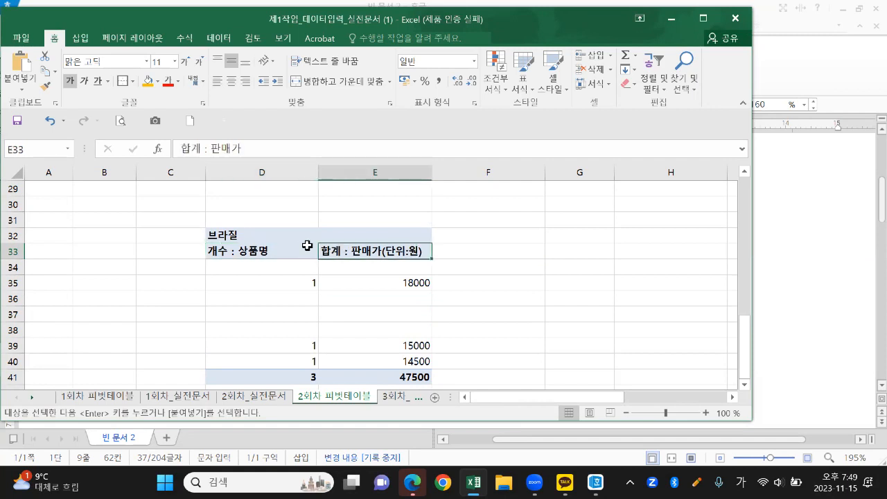
{"action": "left_click", "coordinate": [282, 238]}
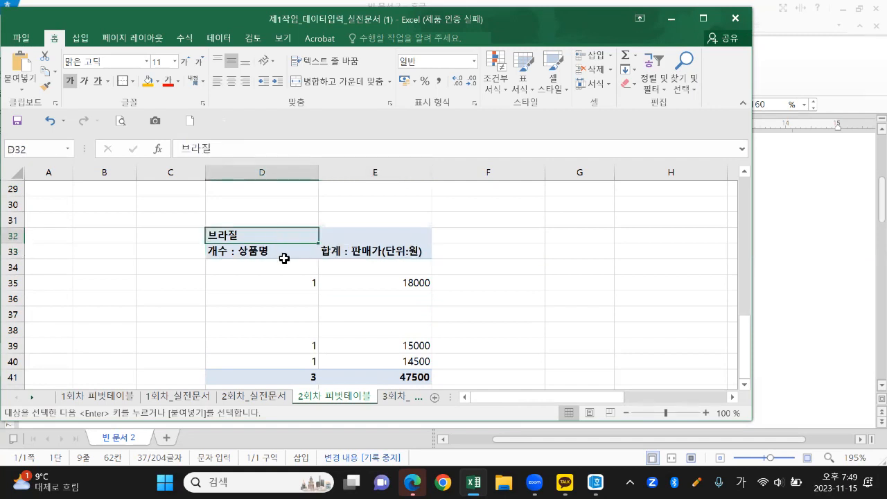
{"action": "left_click_drag", "start_coordinate": [263, 233], "coordinate": [350, 235]}
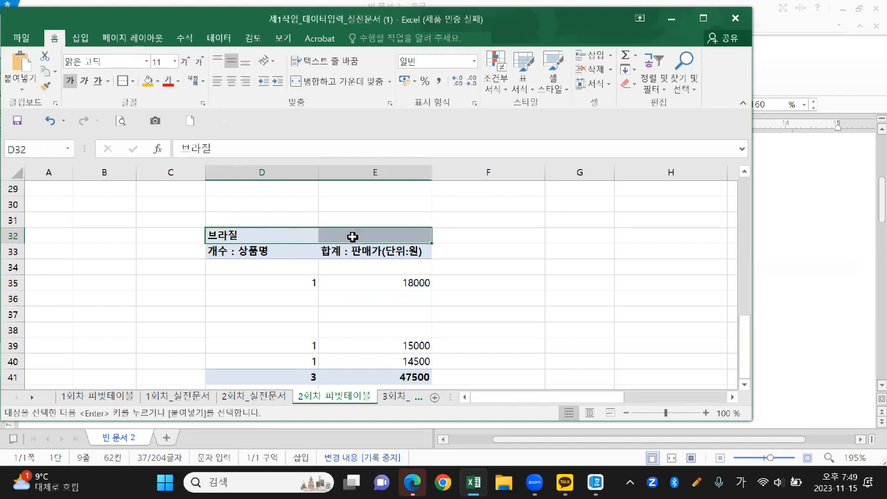
{"action": "left_click", "coordinate": [158, 82]}
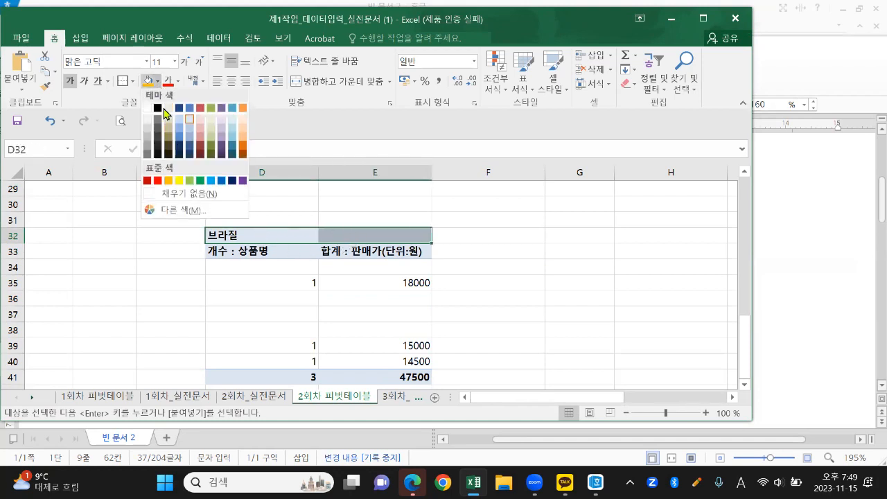
{"action": "left_click", "coordinate": [185, 184]}
{"action": "left_click", "coordinate": [626, 296]}
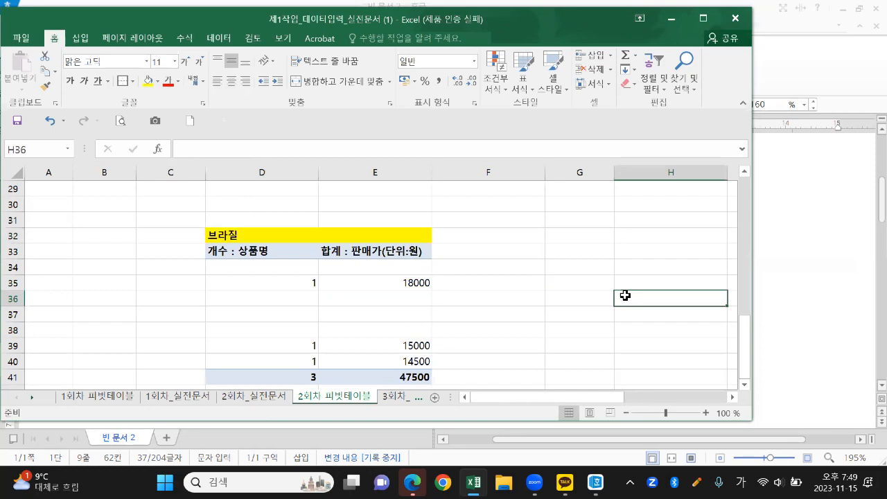
Merge and center the yellow 브라질 header across cells D32:E32
{"action": "left_click_drag", "start_coordinate": [235, 234], "coordinate": [332, 234]}
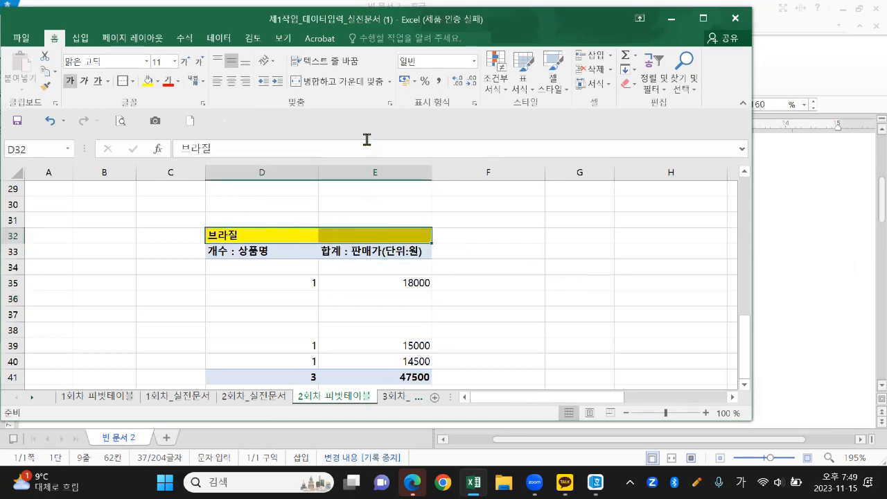
{"action": "left_click", "coordinate": [345, 83]}
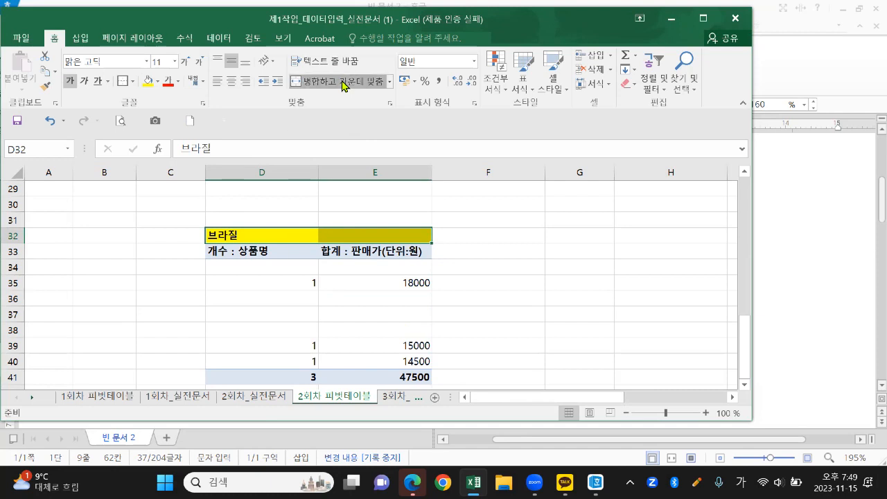
{"action": "scroll", "coordinate": [454, 280], "scroll_direction": "up", "scroll_amount": 4, "text": "ctrl"}
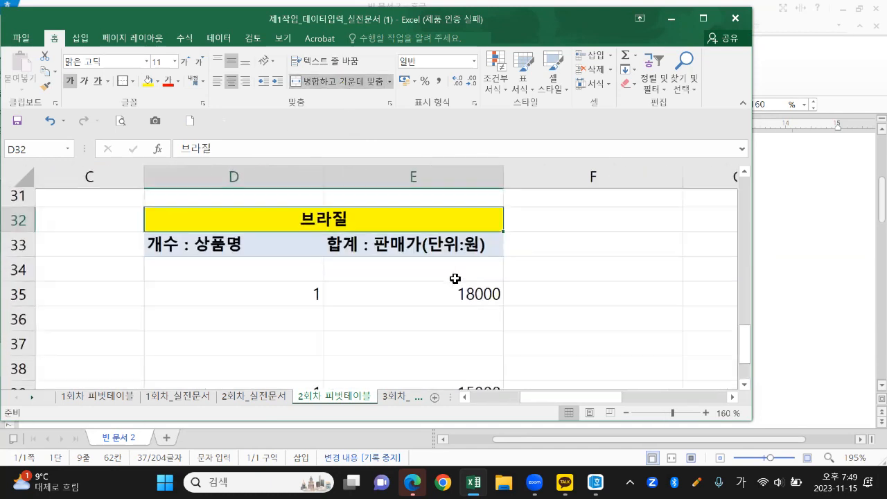
{"action": "scroll", "coordinate": [467, 328], "scroll_direction": "up", "scroll_amount": 2}
{"action": "scroll", "coordinate": [373, 351], "scroll_direction": "down", "scroll_amount": 2}
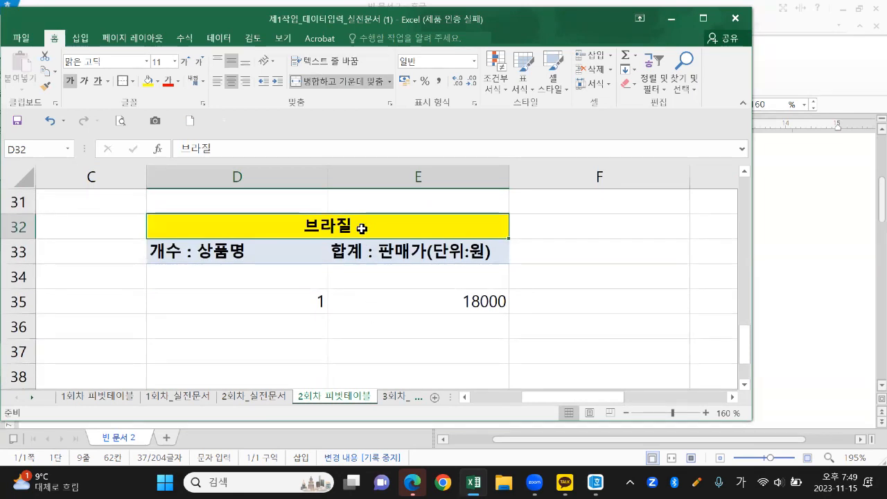
Try to merge and center the 브라질 header cells C3:D3 inside the pivot table, and reselect those cells
{"action": "scroll", "coordinate": [362, 229], "scroll_direction": "up", "scroll_amount": 5}
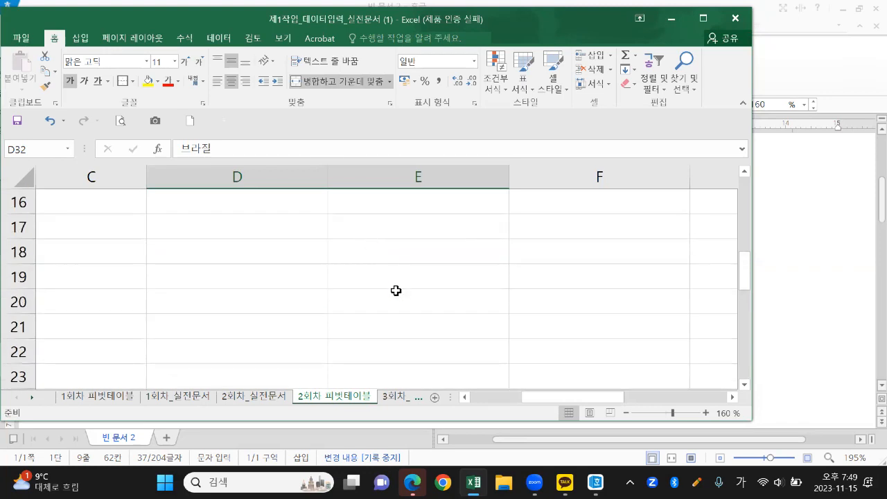
{"action": "scroll", "coordinate": [382, 283], "scroll_direction": "down", "scroll_amount": 1}
{"action": "scroll", "coordinate": [370, 282], "scroll_direction": "up", "scroll_amount": 3}
{"action": "scroll", "coordinate": [370, 282], "scroll_direction": "up", "scroll_amount": 1}
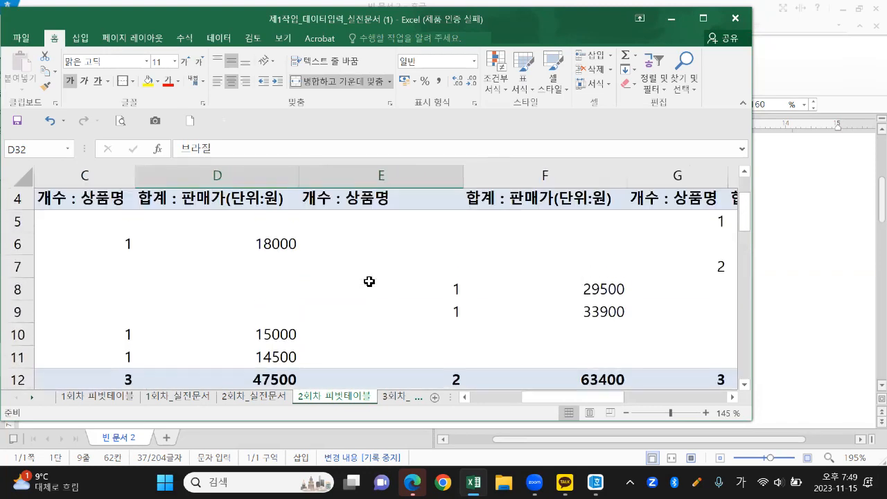
{"action": "scroll", "coordinate": [364, 280], "scroll_direction": "down", "scroll_amount": 2}
{"action": "scroll", "coordinate": [363, 281], "scroll_direction": "up", "scroll_amount": 1}
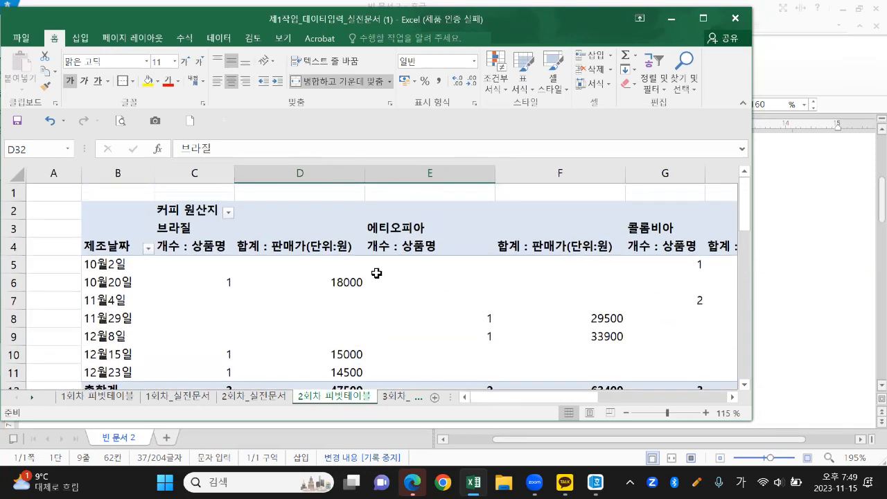
{"action": "left_click", "coordinate": [204, 227]}
{"action": "left_click_drag", "start_coordinate": [205, 228], "coordinate": [271, 231]}
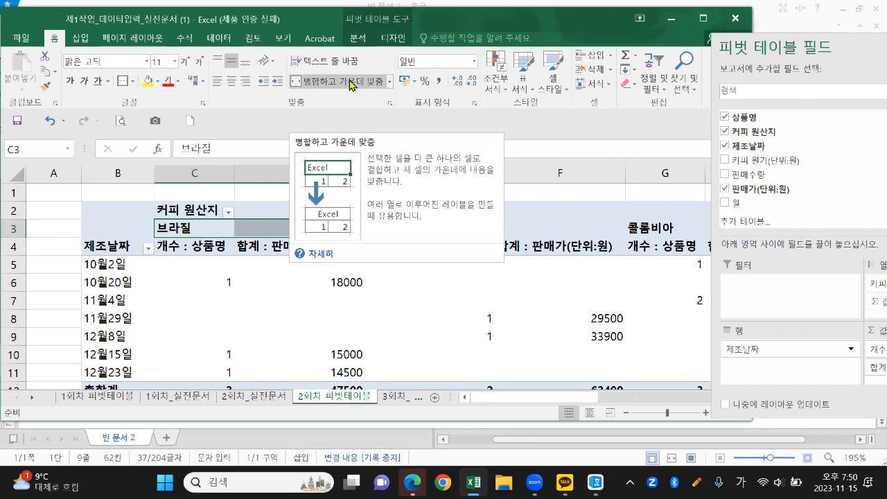
{"action": "left_click", "coordinate": [350, 83]}
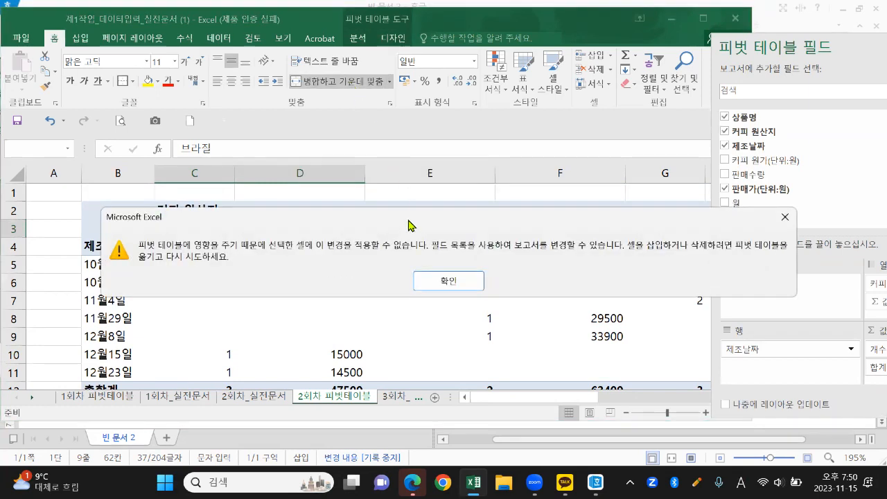
{"action": "left_click_drag", "start_coordinate": [409, 226], "coordinate": [350, 130]}
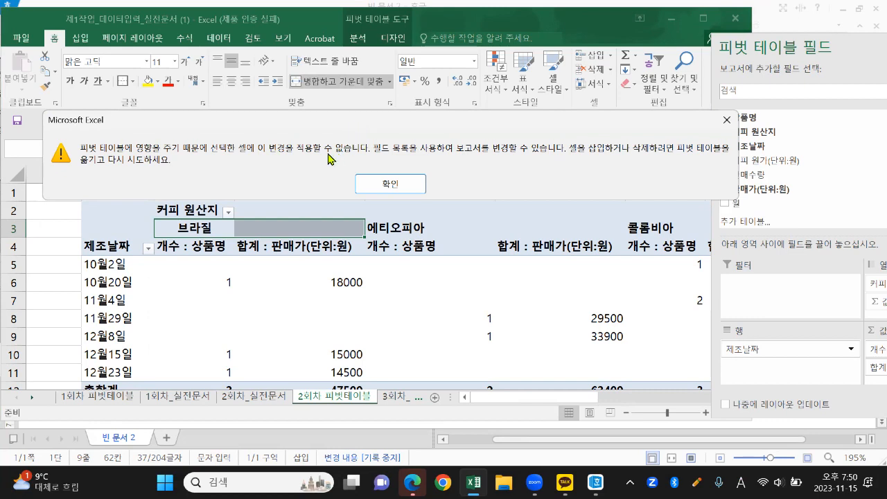
{"action": "left_click", "coordinate": [726, 120]}
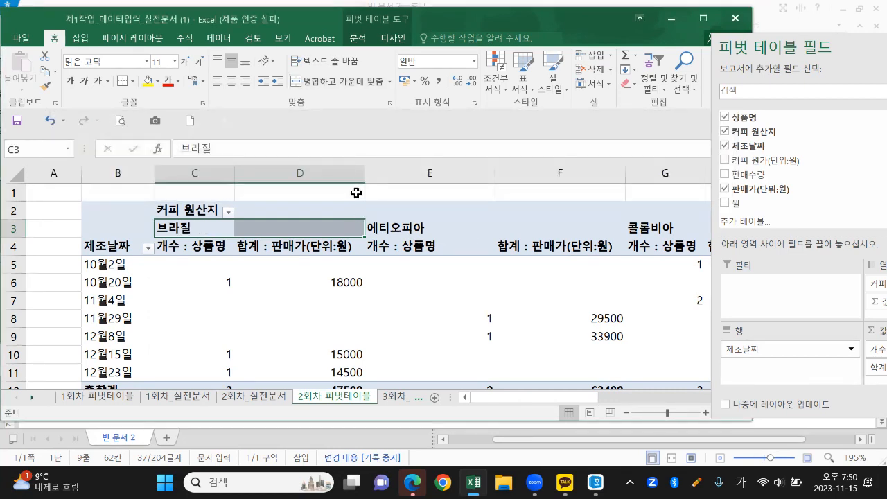
{"action": "left_click_drag", "start_coordinate": [214, 229], "coordinate": [266, 228]}
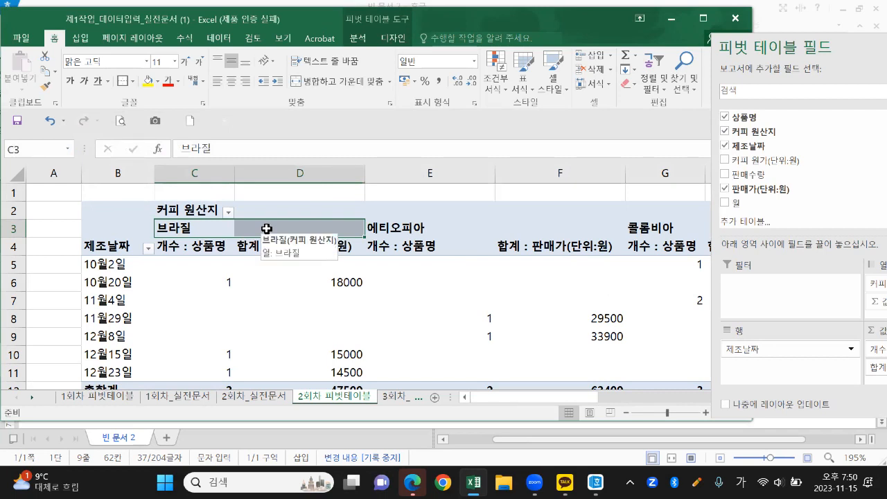
{"action": "mouse_move", "coordinate": [333, 95]}
{"action": "left_mouse_down"}
{"action": "mouse_move", "coordinate": [347, 69]}
{"action": "mouse_move", "coordinate": [398, 98]}
{"action": "mouse_move", "coordinate": [325, 97]}
{"action": "left_mouse_up"}
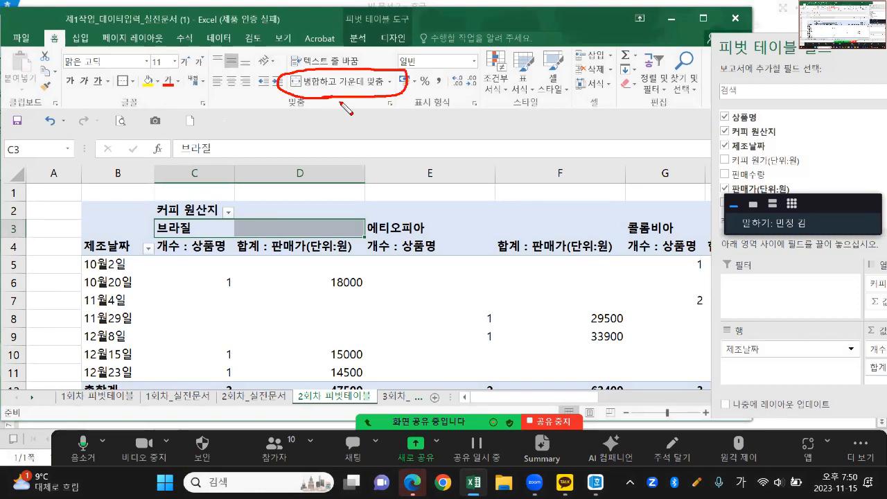
{"action": "key", "text": "Escape"}
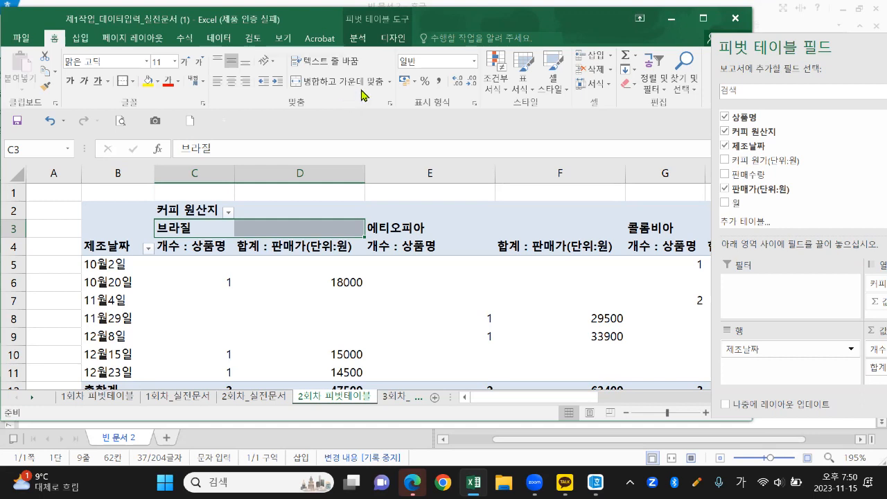
{"action": "mouse_move", "coordinate": [387, 46]}
{"action": "left_mouse_down"}
{"action": "mouse_move", "coordinate": [351, 12]}
{"action": "mouse_move", "coordinate": [429, 29]}
{"action": "mouse_move", "coordinate": [343, 54]}
{"action": "mouse_move", "coordinate": [374, 7]}
{"action": "mouse_move", "coordinate": [430, 43]}
{"action": "left_mouse_up"}
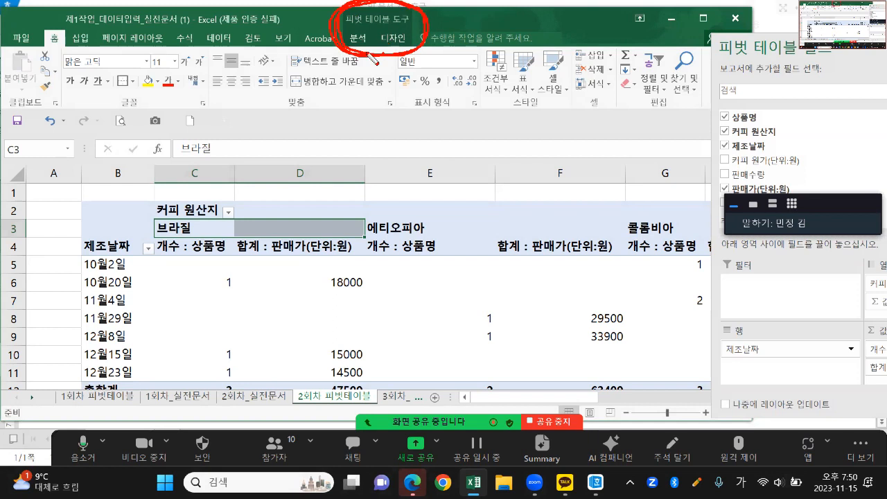
{"action": "left_click_drag", "start_coordinate": [401, 39], "coordinate": [407, 50]}
{"action": "left_click", "coordinate": [358, 38]}
{"action": "left_click", "coordinate": [399, 40]}
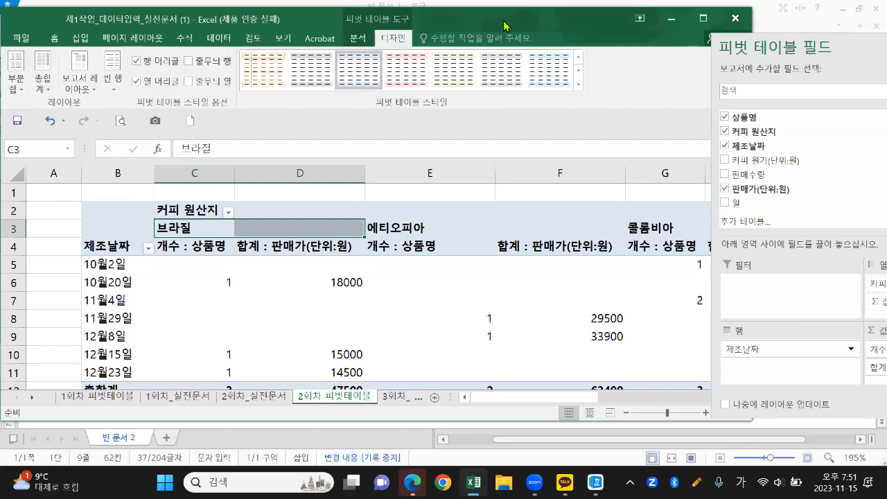
{"action": "left_click_drag", "start_coordinate": [475, 20], "coordinate": [519, 34]}
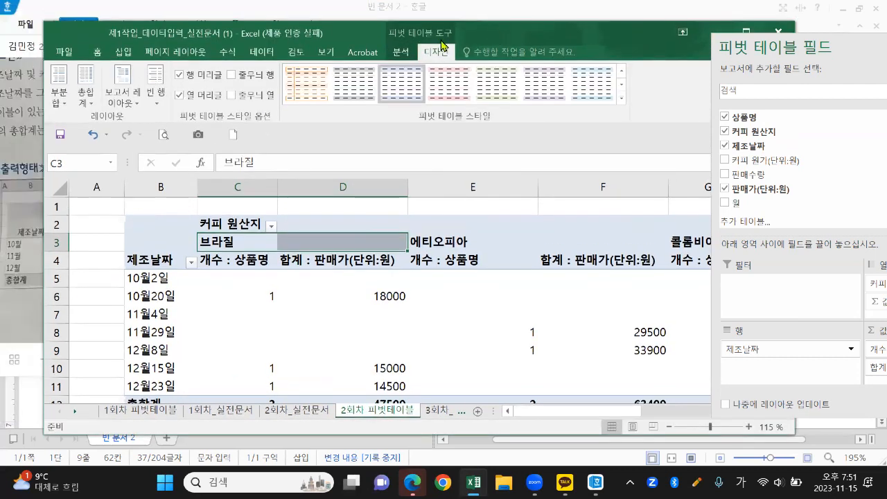
{"action": "left_click", "coordinate": [402, 54]}
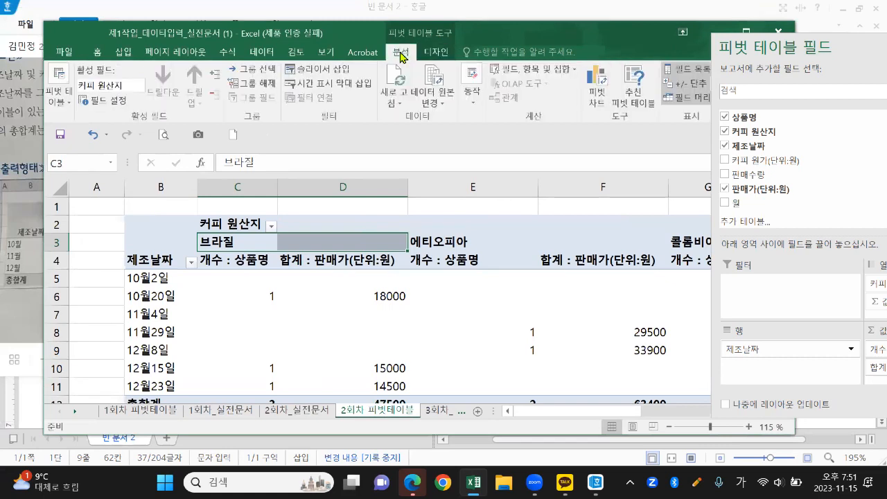
{"action": "left_click", "coordinate": [416, 55]}
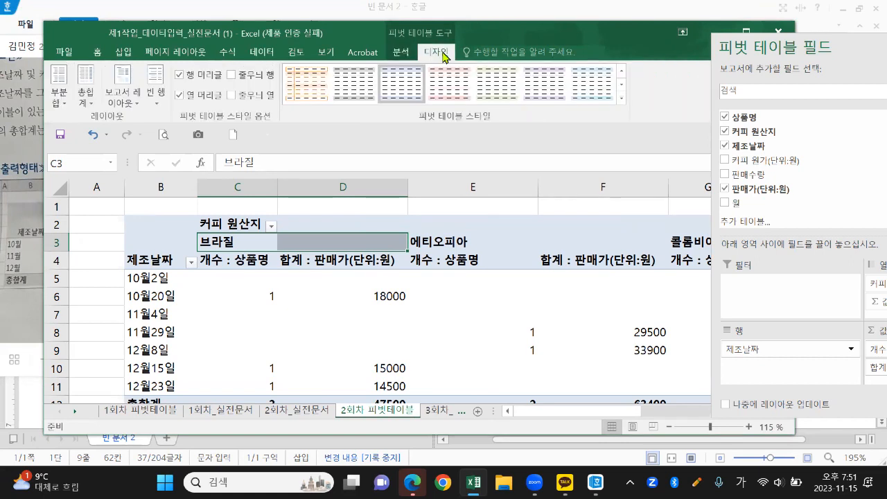
{"action": "left_click", "coordinate": [401, 55]}
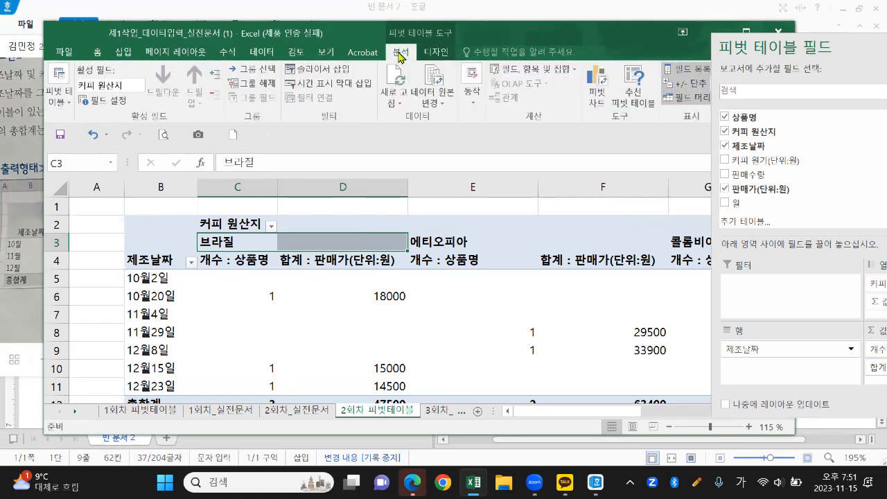
Select cell D3 in the pivot table and open the 피벗 테이블 옵션 dialog
{"action": "left_click", "coordinate": [362, 243]}
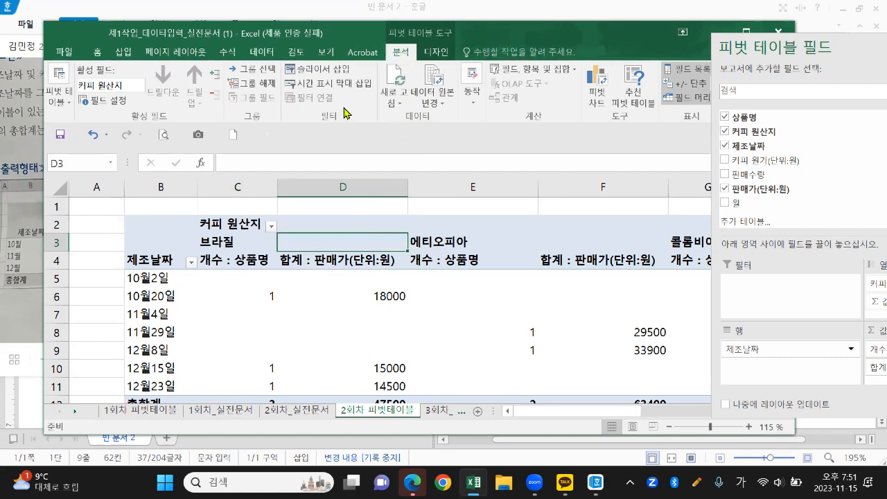
{"action": "left_click_drag", "start_coordinate": [347, 113], "coordinate": [372, 113]}
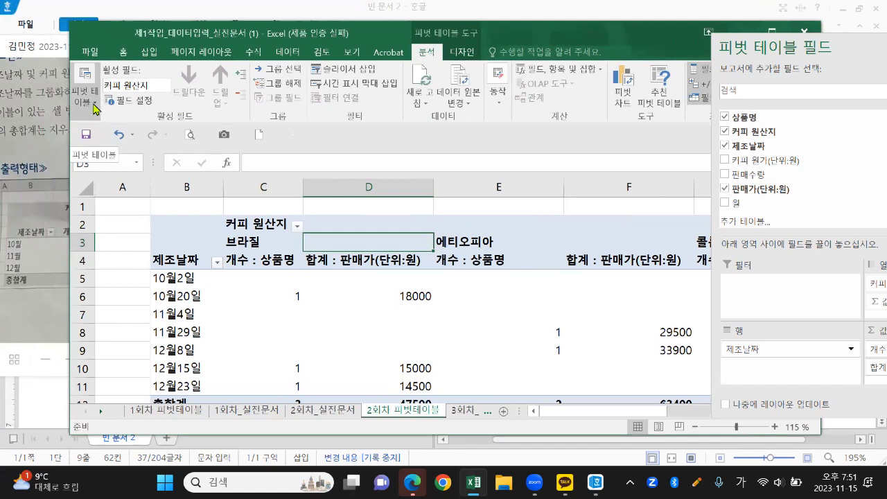
{"action": "left_click", "coordinate": [95, 105]}
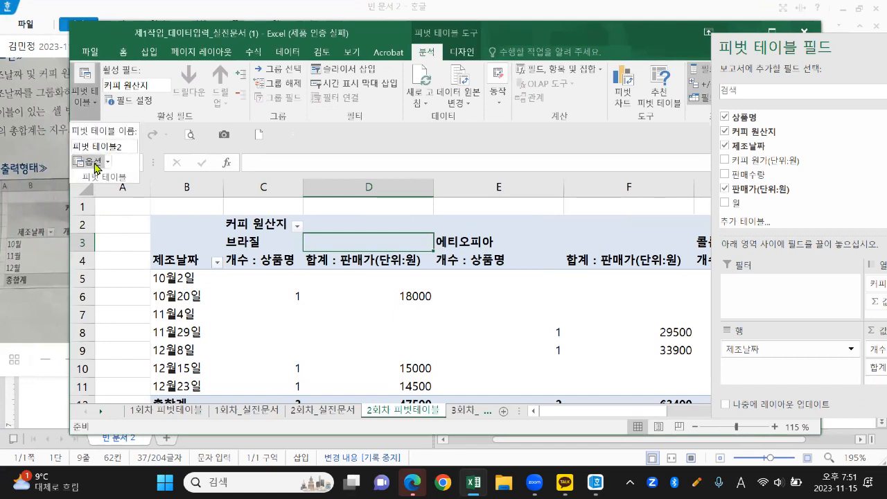
{"action": "key", "text": "ctrl+2"}
{"action": "mouse_move", "coordinate": [99, 124]}
{"action": "left_mouse_down"}
{"action": "mouse_move", "coordinate": [82, 127]}
{"action": "mouse_move", "coordinate": [92, 57]}
{"action": "mouse_move", "coordinate": [97, 104]}
{"action": "left_mouse_up"}
{"action": "mouse_move", "coordinate": [106, 172]}
{"action": "left_mouse_down"}
{"action": "mouse_move", "coordinate": [82, 182]}
{"action": "mouse_move", "coordinate": [123, 178]}
{"action": "left_mouse_up"}
{"action": "key", "text": "Escape"}
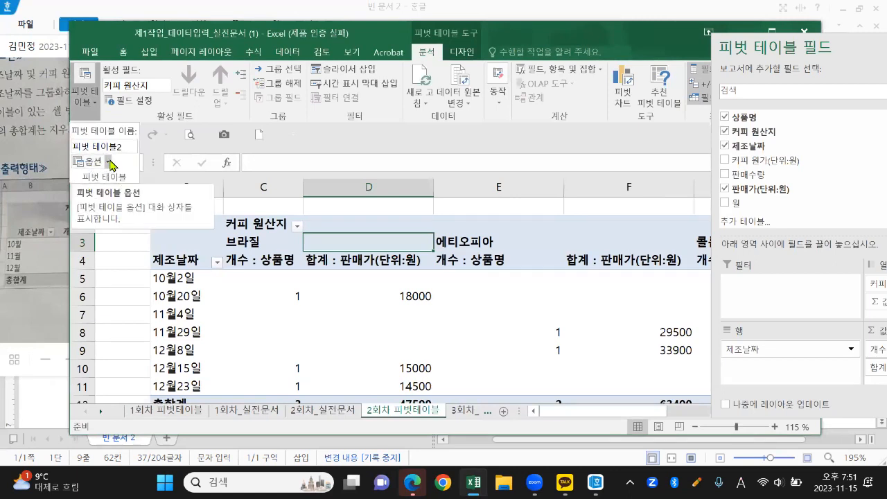
{"action": "left_click", "coordinate": [105, 166]}
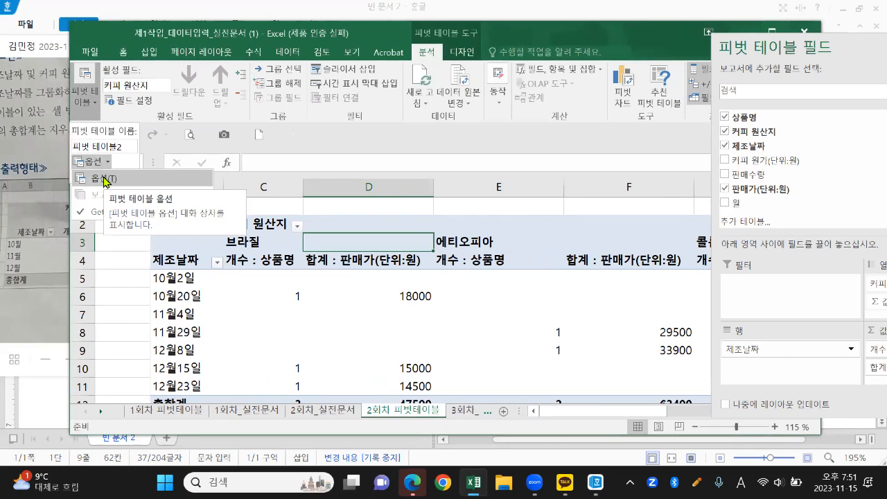
{"action": "left_click", "coordinate": [105, 179]}
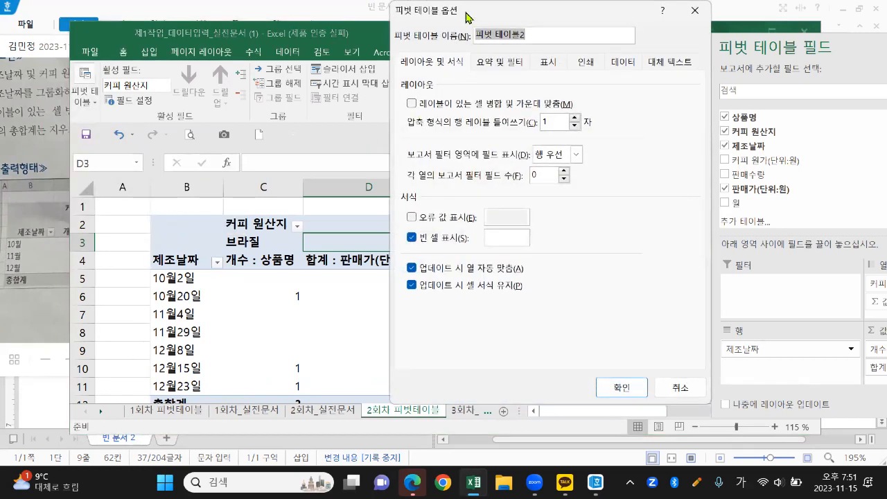
{"action": "mouse_move", "coordinate": [466, 19]}
{"action": "left_mouse_down"}
{"action": "mouse_move", "coordinate": [467, 96]}
{"action": "mouse_move", "coordinate": [430, 296]}
{"action": "left_mouse_up"}
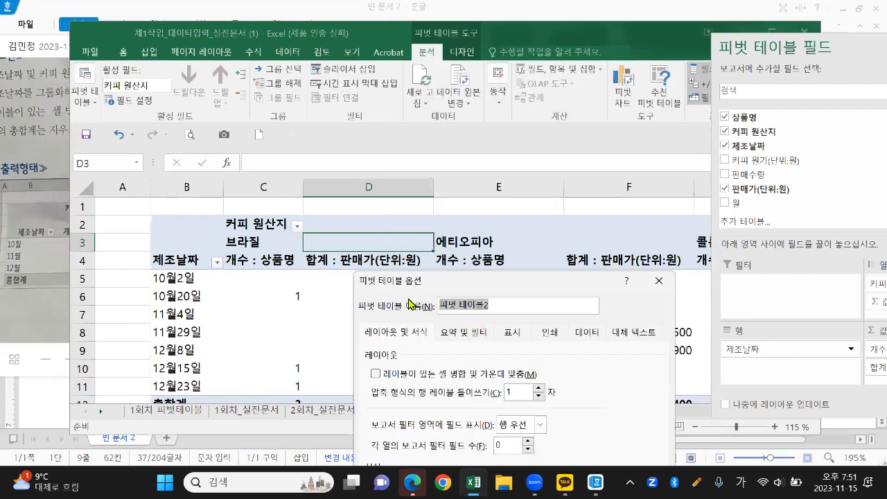
{"action": "left_click_drag", "start_coordinate": [353, 292], "coordinate": [416, 295]}
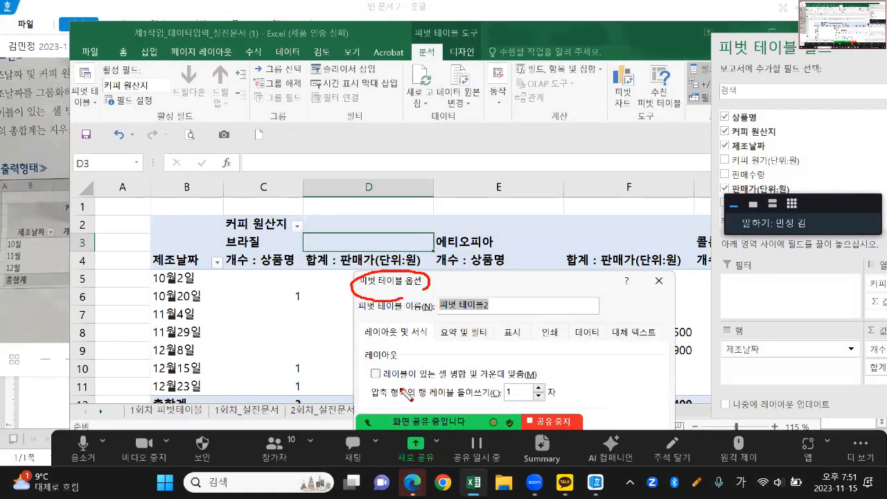
{"action": "mouse_move", "coordinate": [365, 392]}
{"action": "left_mouse_down"}
{"action": "mouse_move", "coordinate": [485, 397]}
{"action": "mouse_move", "coordinate": [575, 371]}
{"action": "mouse_move", "coordinate": [436, 355]}
{"action": "mouse_move", "coordinate": [357, 389]}
{"action": "left_mouse_up"}
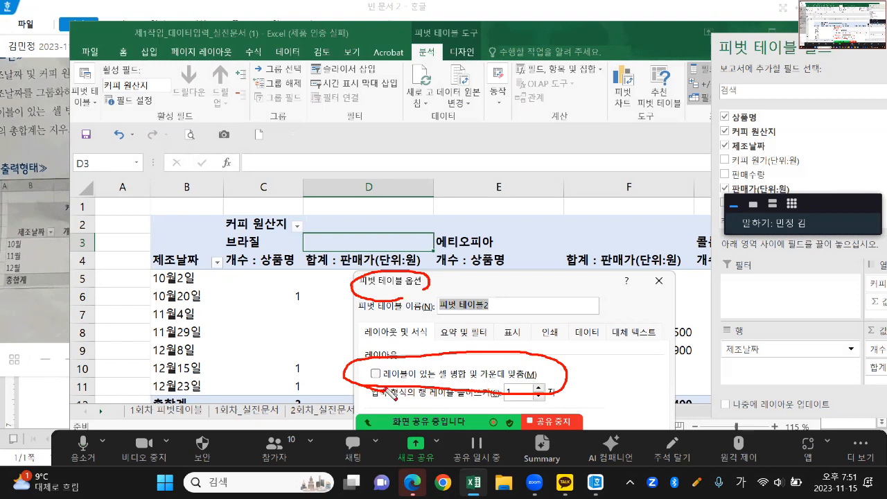
{"action": "left_click_drag", "start_coordinate": [363, 367], "coordinate": [394, 360]}
{"action": "mouse_move", "coordinate": [223, 228]}
{"action": "left_mouse_down"}
{"action": "mouse_move", "coordinate": [231, 251]}
{"action": "mouse_move", "coordinate": [421, 255]}
{"action": "mouse_move", "coordinate": [406, 229]}
{"action": "mouse_move", "coordinate": [217, 225]}
{"action": "left_mouse_up"}
{"action": "mouse_move", "coordinate": [436, 229]}
{"action": "left_mouse_down"}
{"action": "mouse_move", "coordinate": [496, 254]}
{"action": "mouse_move", "coordinate": [612, 233]}
{"action": "mouse_move", "coordinate": [425, 226]}
{"action": "left_mouse_up"}
{"action": "mouse_move", "coordinate": [691, 224]}
{"action": "left_mouse_down"}
{"action": "mouse_move", "coordinate": [714, 255]}
{"action": "mouse_move", "coordinate": [877, 236]}
{"action": "mouse_move", "coordinate": [724, 222]}
{"action": "left_mouse_up"}
{"action": "key", "text": "Escape"}
Enable 레이블이 있는 셀 병합 및 가운데 맞춤 in the pivot table options and apply it
{"action": "left_click_drag", "start_coordinate": [530, 289], "coordinate": [487, 77]}
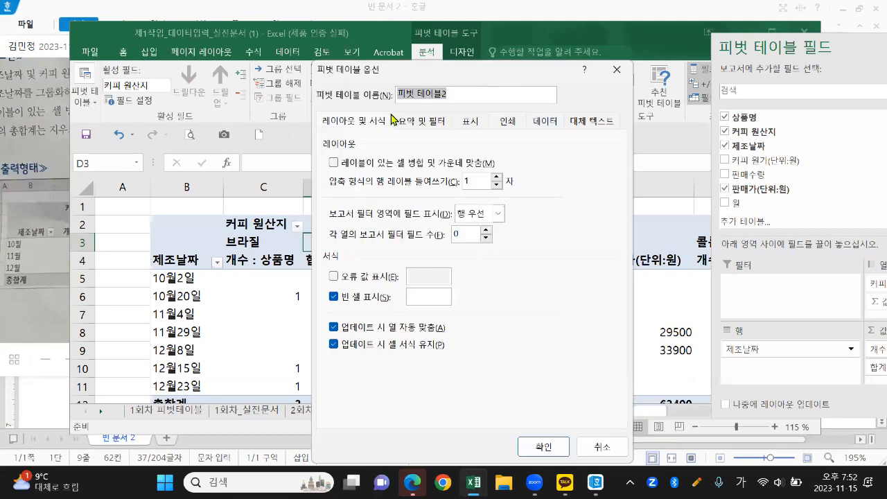
{"action": "left_click", "coordinate": [334, 164]}
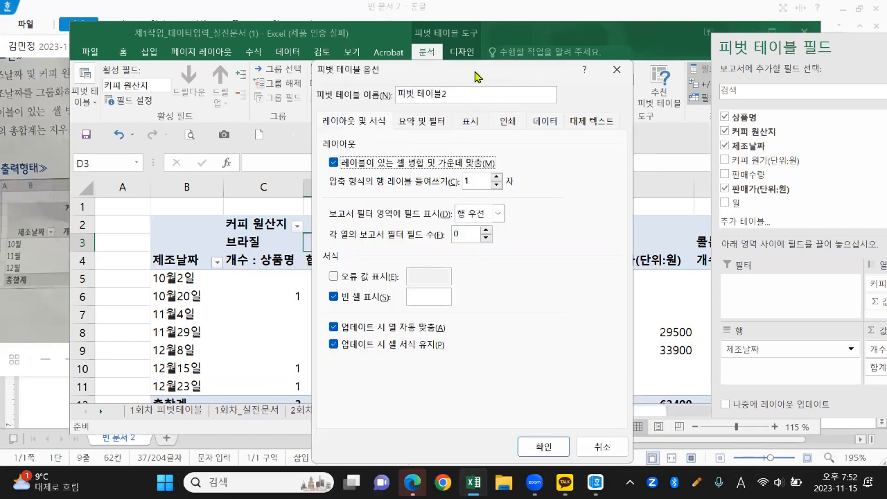
{"action": "left_click_drag", "start_coordinate": [477, 76], "coordinate": [476, 36]}
{"action": "left_click", "coordinate": [554, 408]}
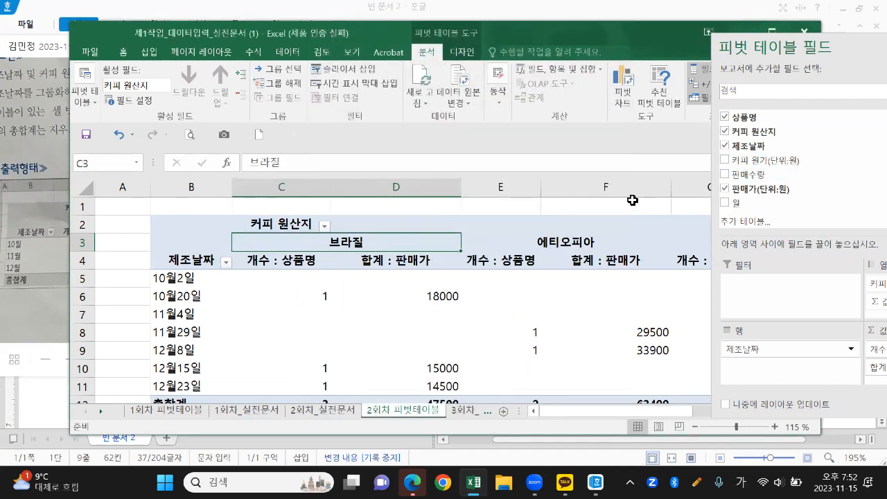
Fill the pivot table's merged 브라질 header with yellow and its 에티오피아 header with green
{"action": "scroll", "coordinate": [601, 195], "scroll_direction": "down", "scroll_amount": 2, "text": "ctrl"}
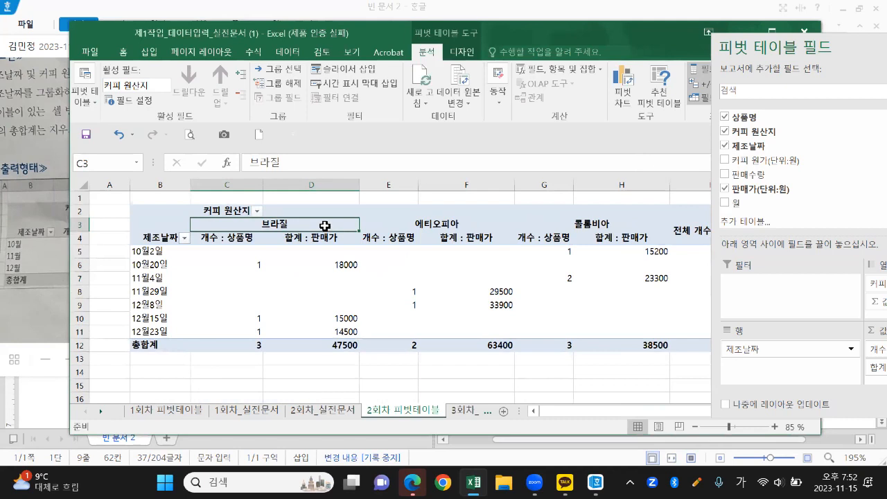
{"action": "left_click", "coordinate": [124, 52]}
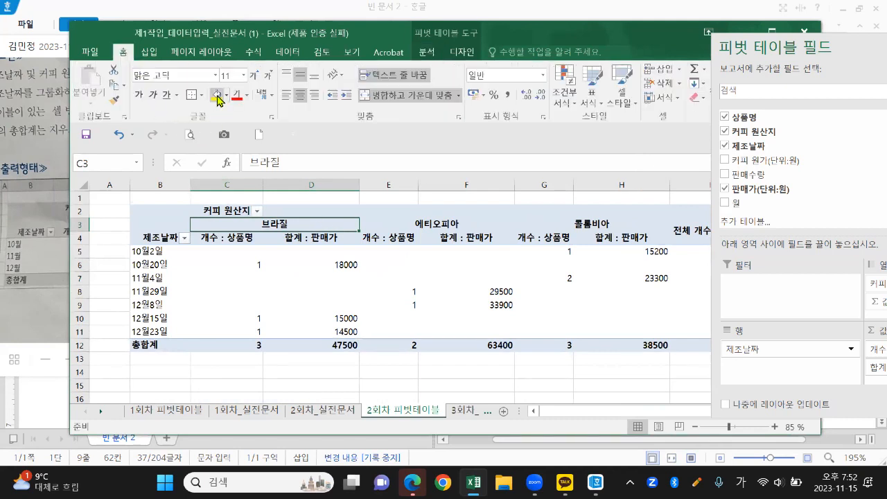
{"action": "left_click", "coordinate": [456, 224]}
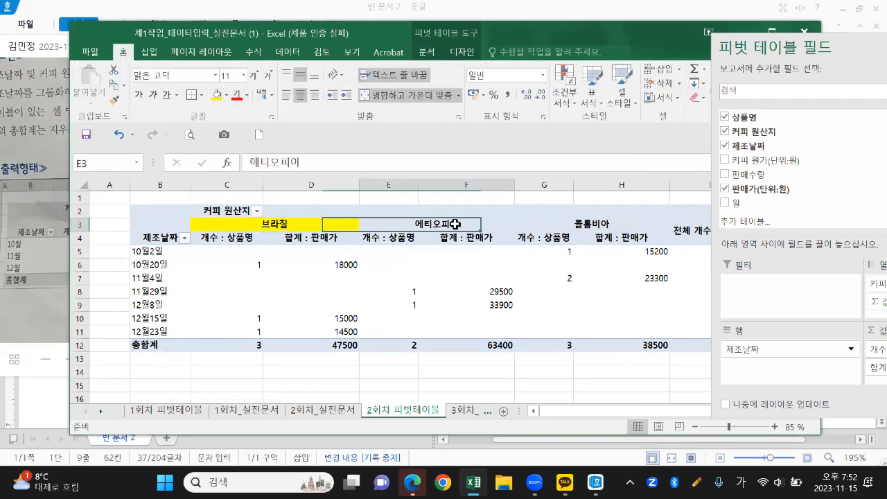
{"action": "left_click", "coordinate": [226, 94]}
{"action": "left_click", "coordinate": [258, 197]}
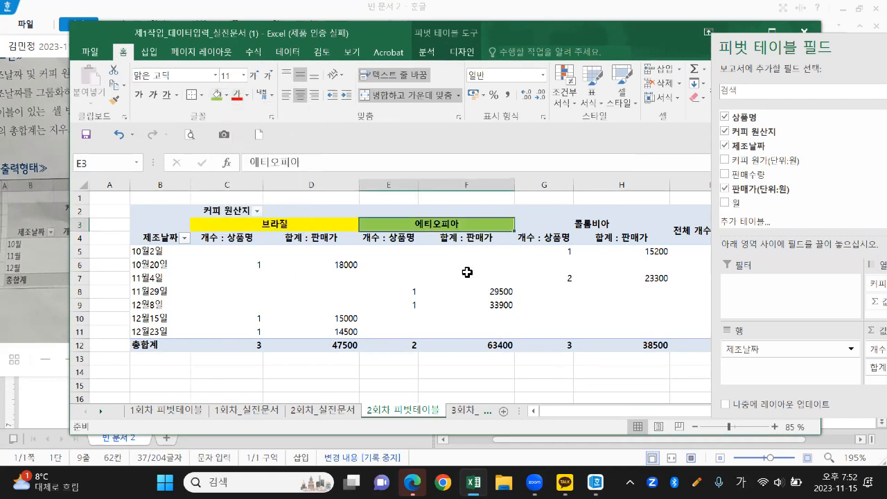
Fill the merged 콜롬비아 header of the pivot table with orange and deselect it
{"action": "left_click", "coordinate": [616, 294]}
{"action": "left_click", "coordinate": [607, 227]}
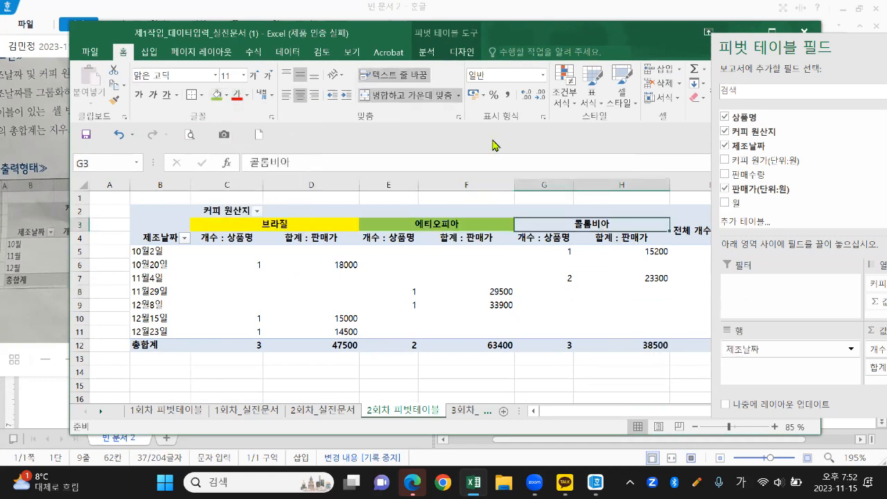
{"action": "left_click", "coordinate": [229, 98]}
{"action": "left_click", "coordinate": [319, 175]}
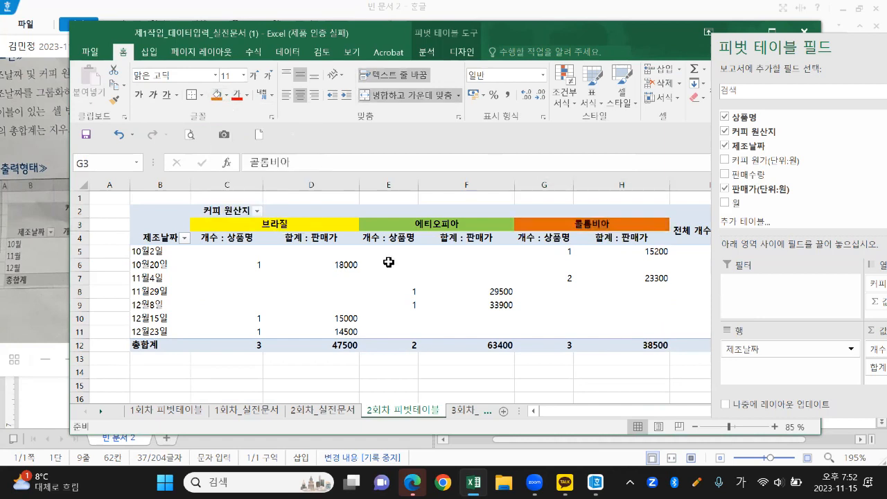
{"action": "left_click", "coordinate": [409, 279]}
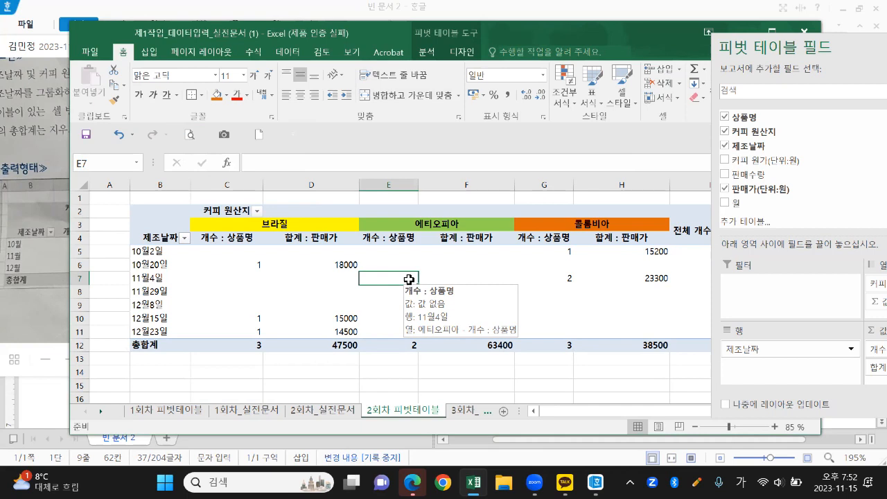
{"action": "scroll", "coordinate": [409, 279], "scroll_direction": "up", "scroll_amount": 3, "text": "ctrl"}
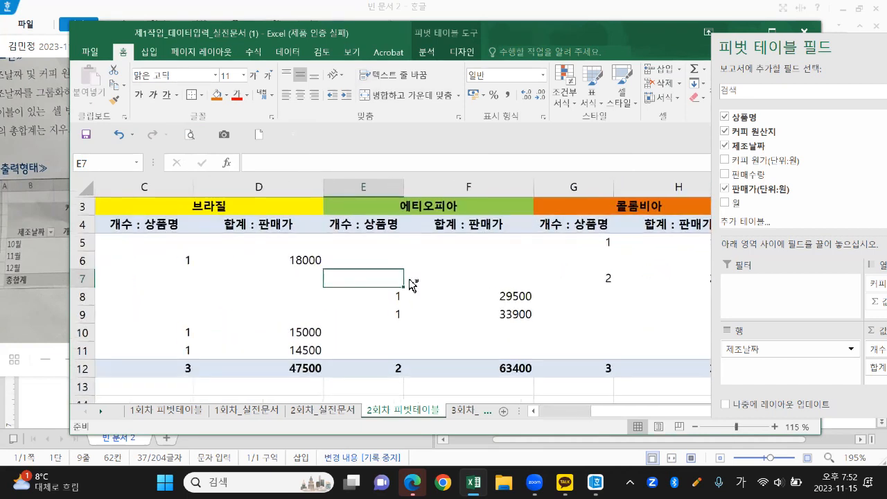
{"action": "scroll", "coordinate": [409, 281], "scroll_direction": "down", "scroll_amount": 5}
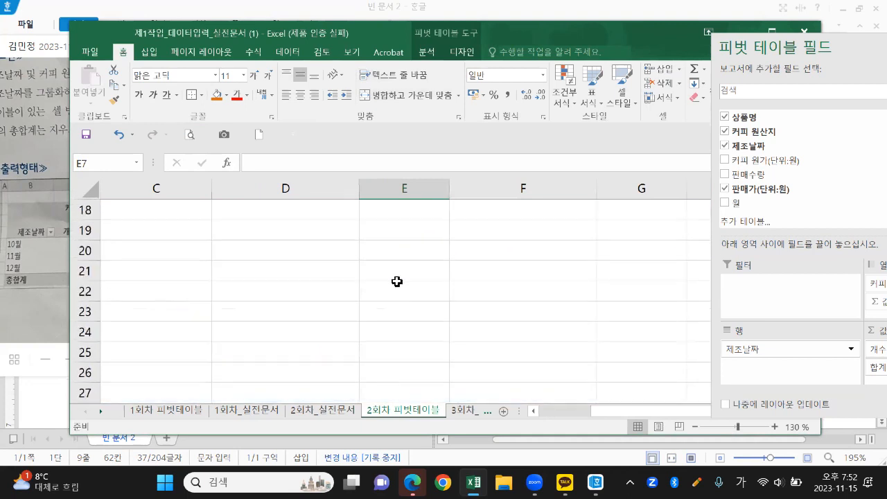
{"action": "left_click", "coordinate": [337, 289]}
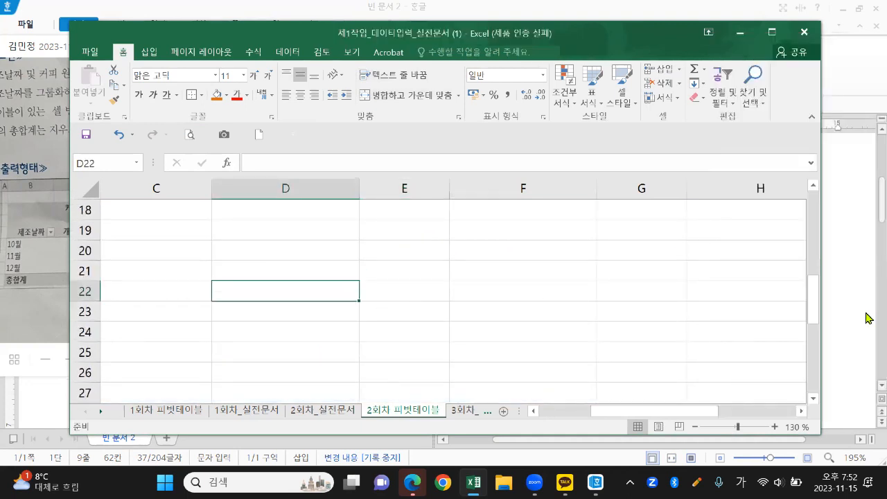
{"action": "type", "text": "**"}
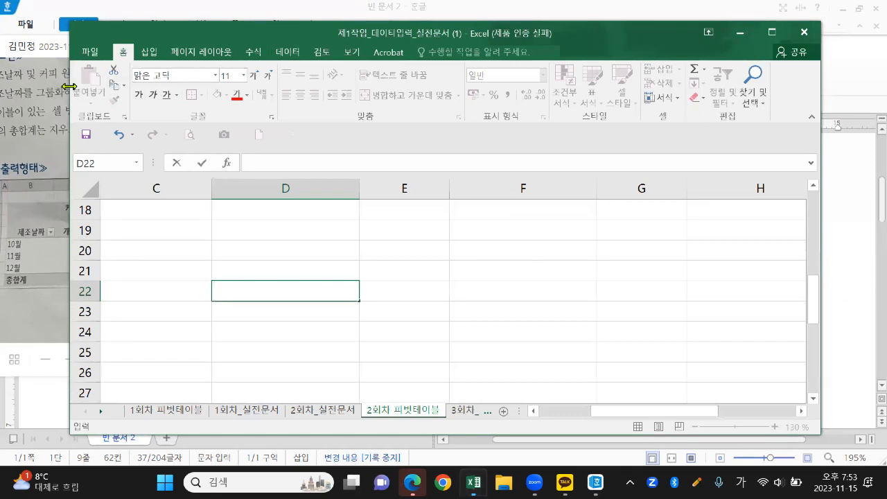
Widen and reposition the worksheet window, and select cell F9 inside the pivot table
{"action": "left_click_drag", "start_coordinate": [69, 86], "coordinate": [7, 85]}
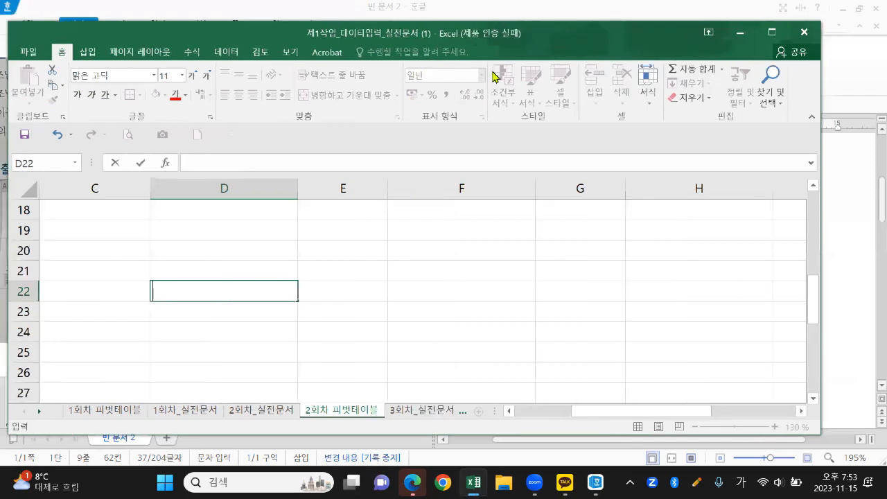
{"action": "double_click", "coordinate": [537, 15]}
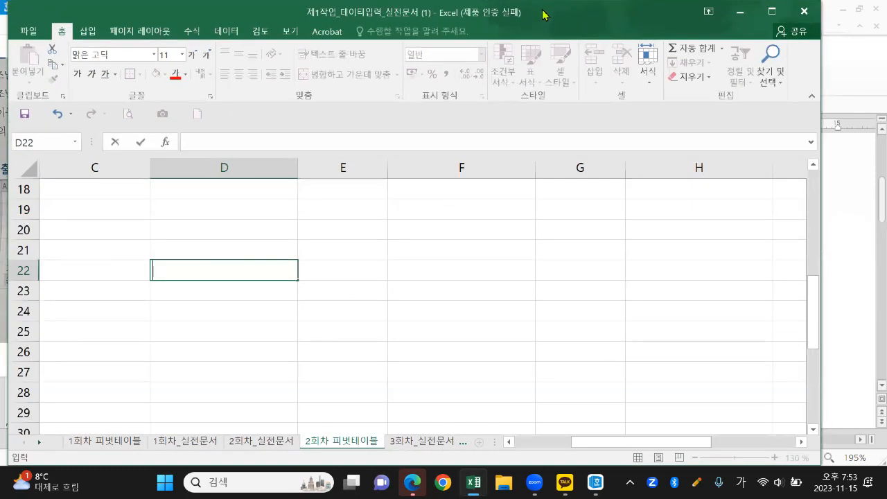
{"action": "left_click_drag", "start_coordinate": [542, 14], "coordinate": [584, 25]}
{"action": "scroll", "coordinate": [454, 270], "scroll_direction": "up", "scroll_amount": 5}
{"action": "scroll", "coordinate": [453, 269], "scroll_direction": "down", "scroll_amount": 1}
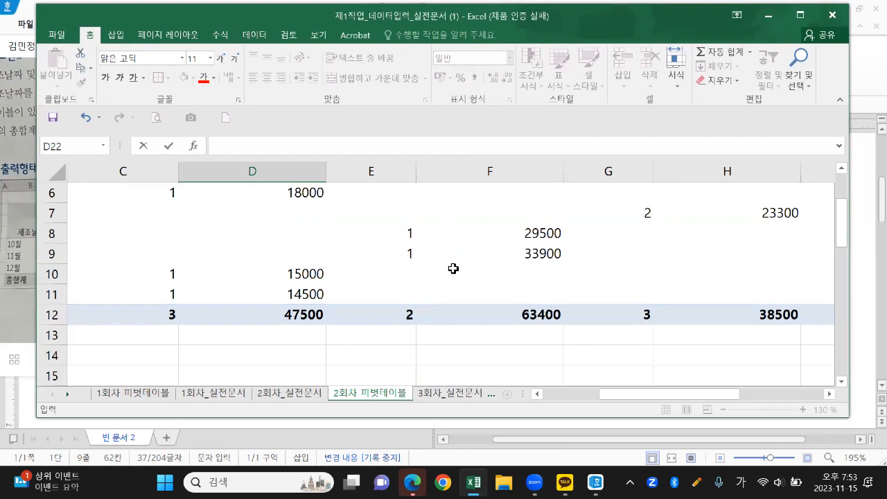
{"action": "left_click", "coordinate": [458, 254]}
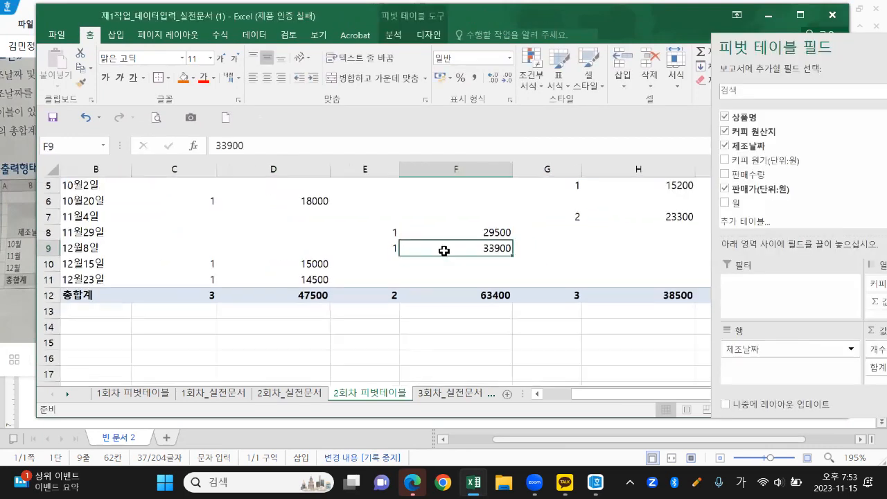
Examine the empty cells in the value area of the pivot table across the coffee origin columns
{"action": "scroll", "coordinate": [444, 251], "scroll_direction": "down", "scroll_amount": 3, "text": "ctrl"}
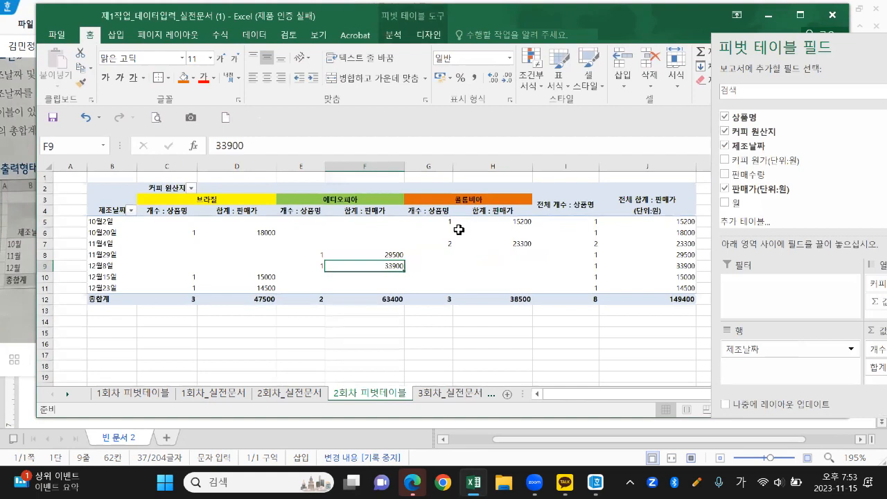
{"action": "left_click", "coordinate": [164, 225]}
{"action": "left_click", "coordinate": [174, 244]}
{"action": "left_click", "coordinate": [230, 234]}
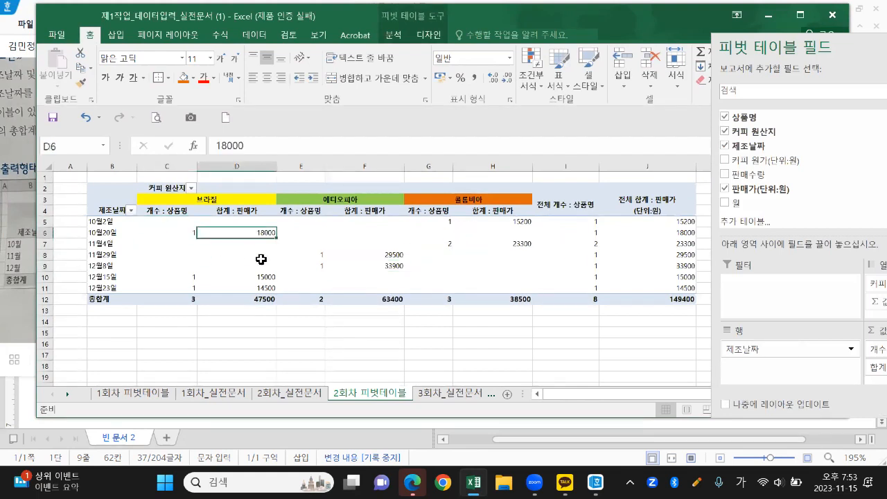
{"action": "left_click", "coordinate": [326, 234]}
{"action": "left_click", "coordinate": [285, 264]}
{"action": "left_click", "coordinate": [296, 241]}
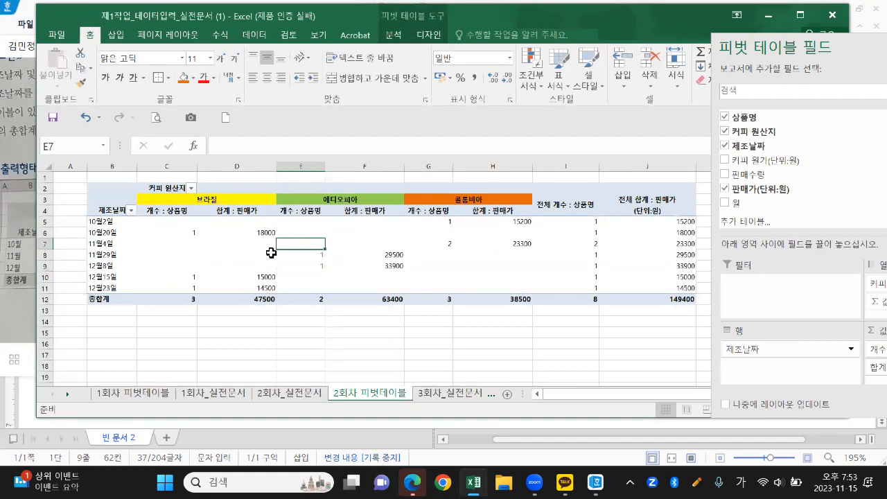
{"action": "left_click", "coordinate": [241, 253]}
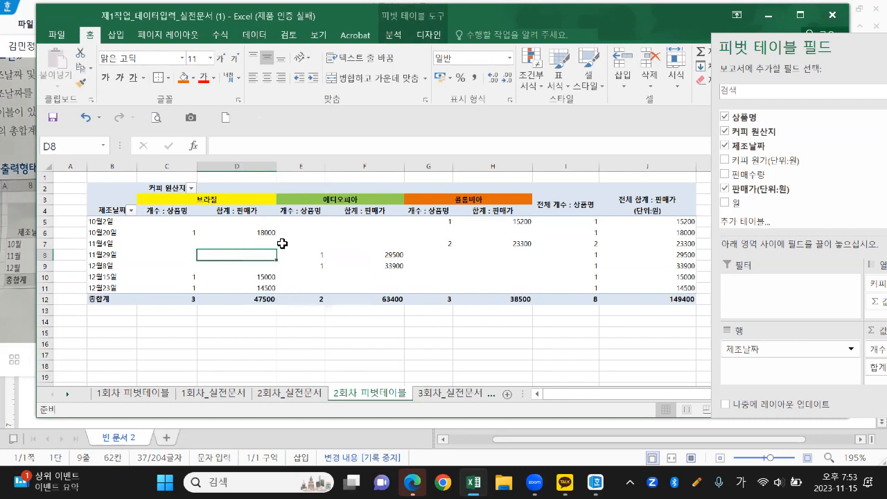
Set 빈 셀 표시 in the pivot table options to show *** in empty cells, and apply it
{"action": "key", "text": "ctrl+2"}
{"action": "mouse_move", "coordinate": [384, 46]}
{"action": "left_mouse_down"}
{"action": "mouse_move", "coordinate": [381, 34]}
{"action": "mouse_move", "coordinate": [399, 50]}
{"action": "left_mouse_up"}
{"action": "key", "text": "ctrl+2"}
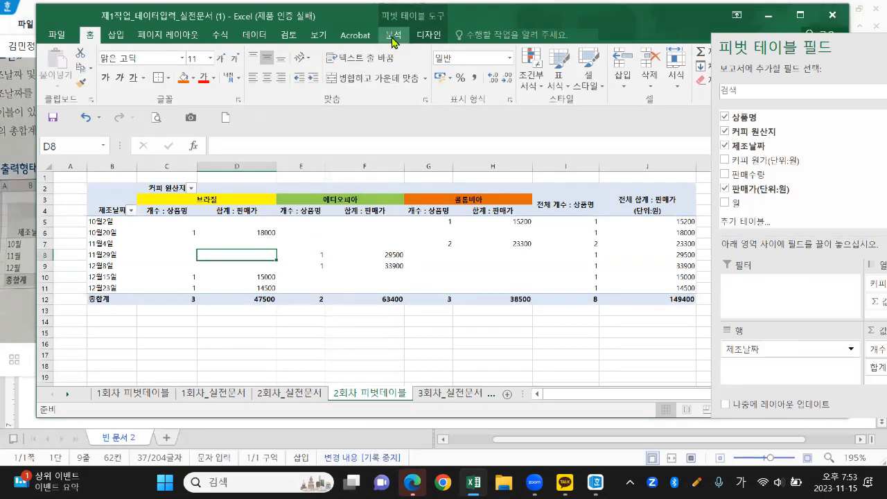
{"action": "left_click", "coordinate": [393, 35]}
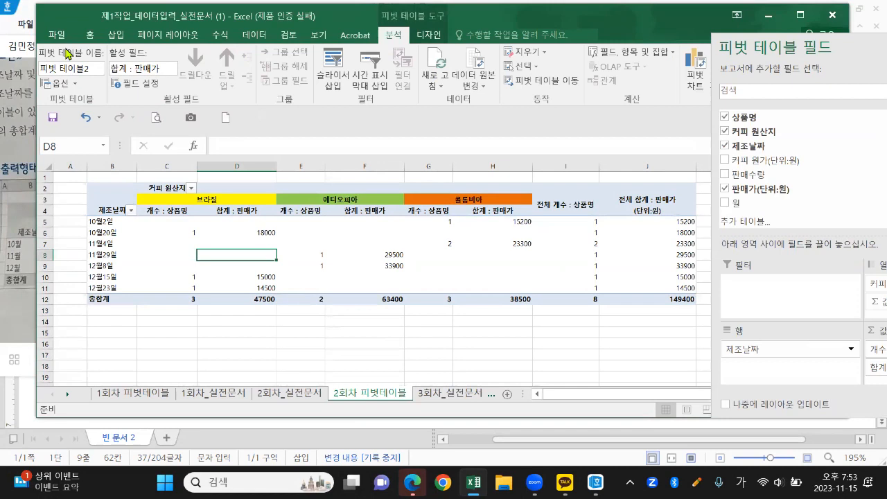
{"action": "left_click", "coordinate": [63, 84]}
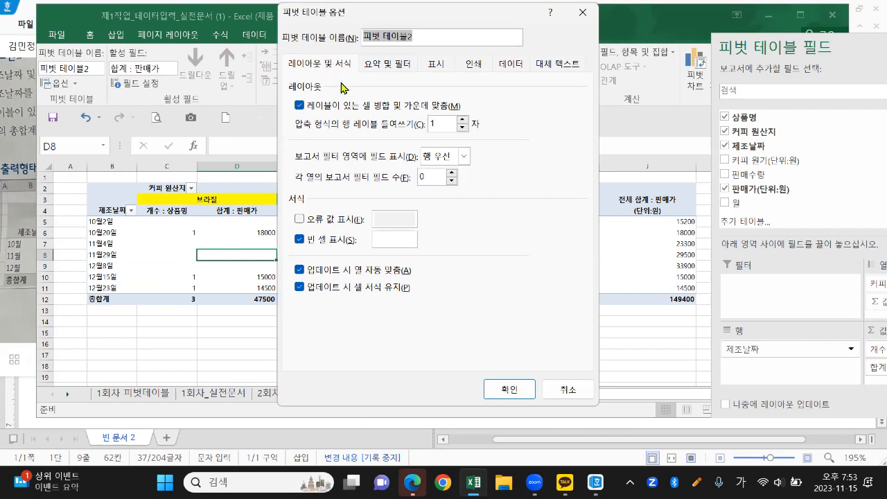
{"action": "left_click_drag", "start_coordinate": [288, 119], "coordinate": [374, 116]}
{"action": "left_click_drag", "start_coordinate": [299, 83], "coordinate": [300, 108]}
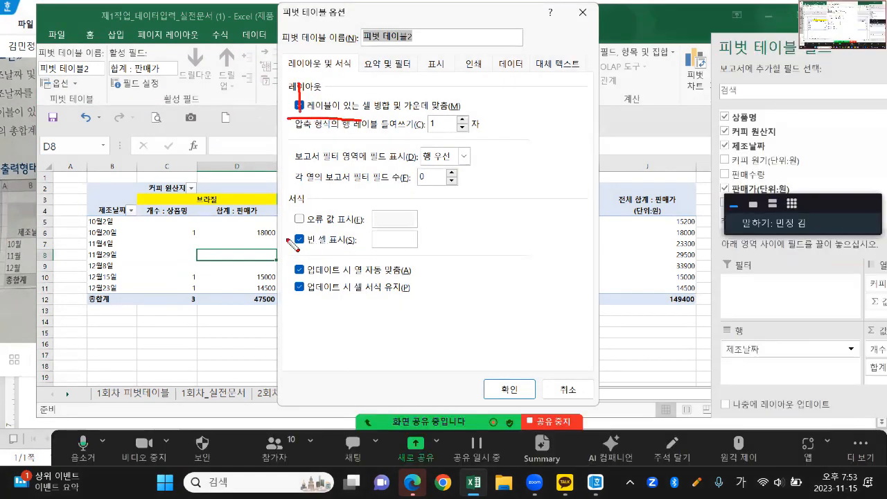
{"action": "mouse_move", "coordinate": [279, 263]}
{"action": "left_mouse_down"}
{"action": "mouse_move", "coordinate": [416, 263]}
{"action": "mouse_move", "coordinate": [421, 225]}
{"action": "mouse_move", "coordinate": [287, 224]}
{"action": "mouse_move", "coordinate": [277, 263]}
{"action": "left_mouse_up"}
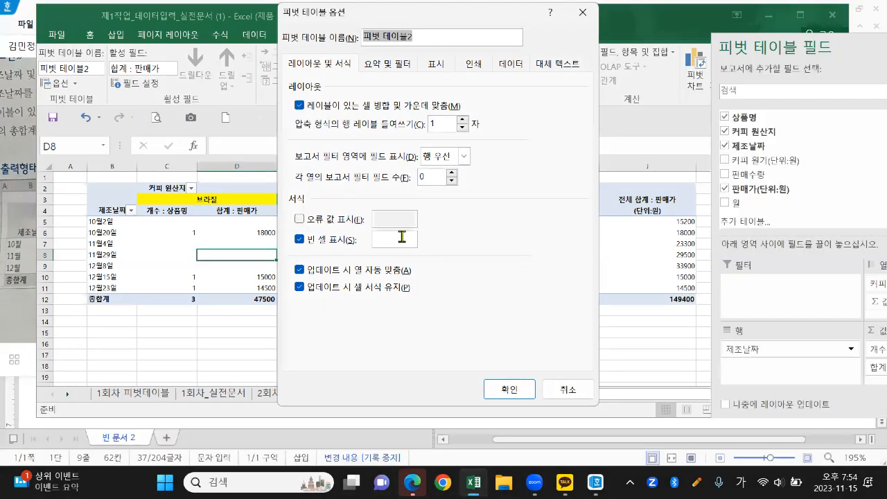
{"action": "left_click", "coordinate": [401, 238]}
{"action": "type", "text": "*"}
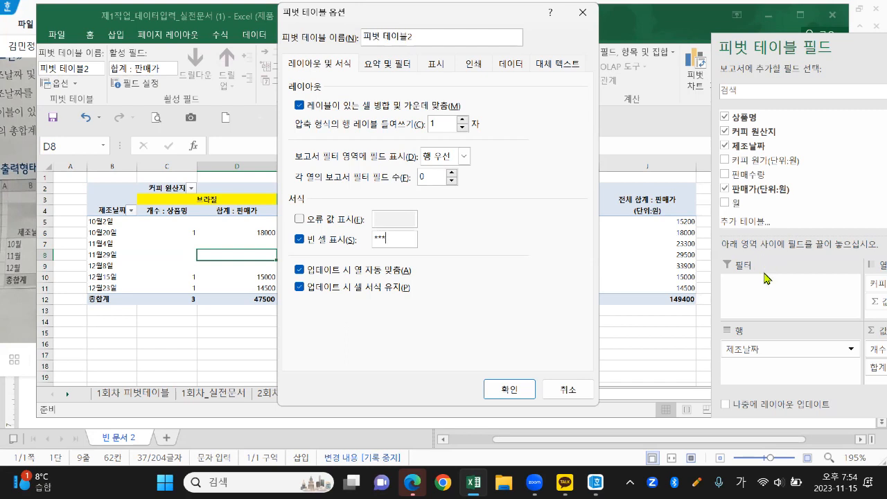
{"action": "mouse_move", "coordinate": [531, 390]}
{"action": "left_mouse_down"}
{"action": "mouse_move", "coordinate": [484, 379]}
{"action": "mouse_move", "coordinate": [538, 381]}
{"action": "mouse_move", "coordinate": [513, 394]}
{"action": "left_mouse_up"}
{"action": "left_click", "coordinate": [511, 391]}
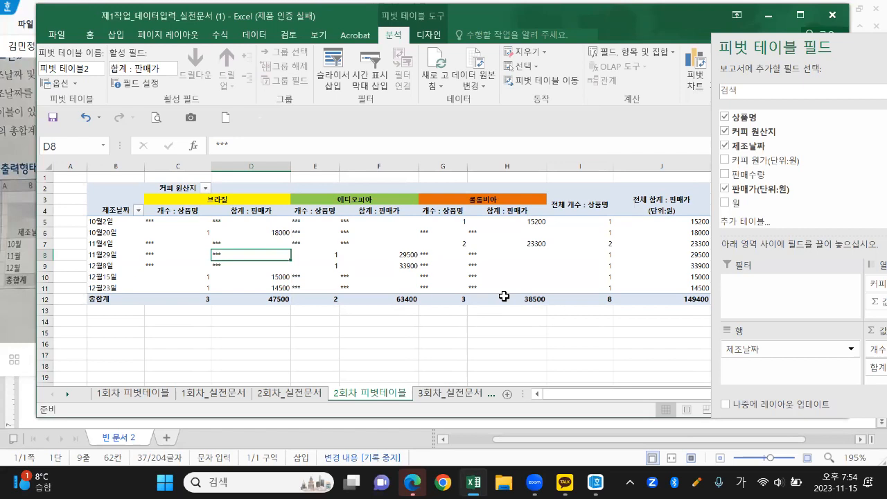
Remove the cell fill colour from the entire pivot table sheet and deselect it
{"action": "left_click_drag", "start_coordinate": [646, 18], "coordinate": [601, 15]}
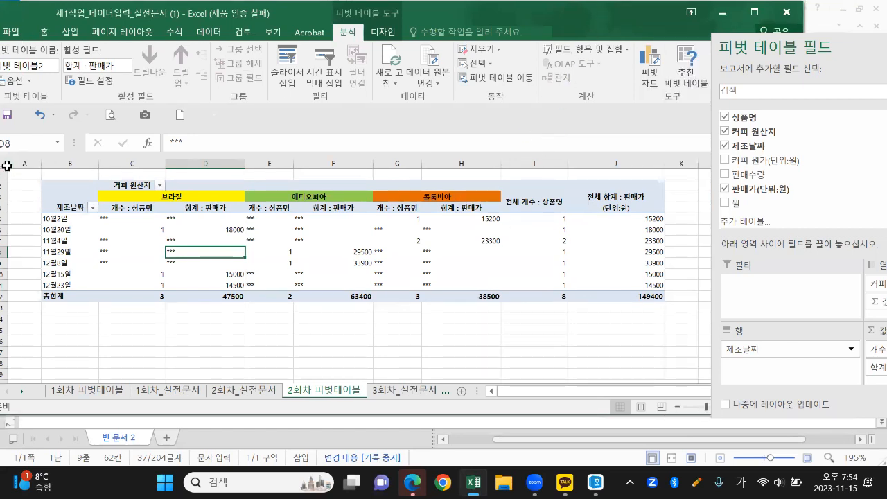
{"action": "left_click", "coordinate": [6, 165]}
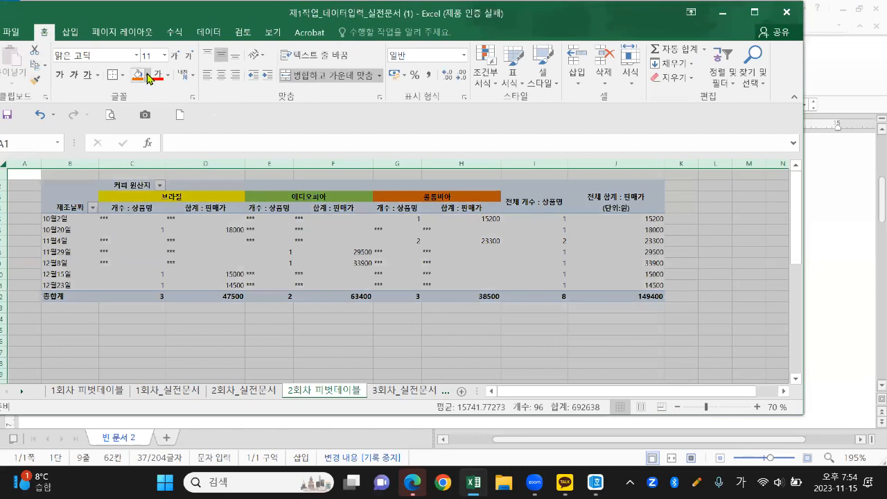
{"action": "left_click", "coordinate": [148, 75]}
{"action": "left_click", "coordinate": [166, 188]}
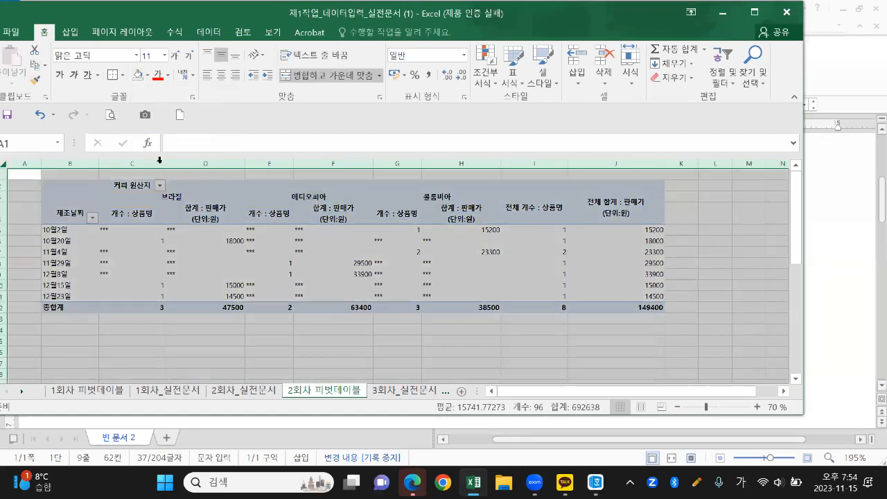
{"action": "left_click", "coordinate": [335, 240]}
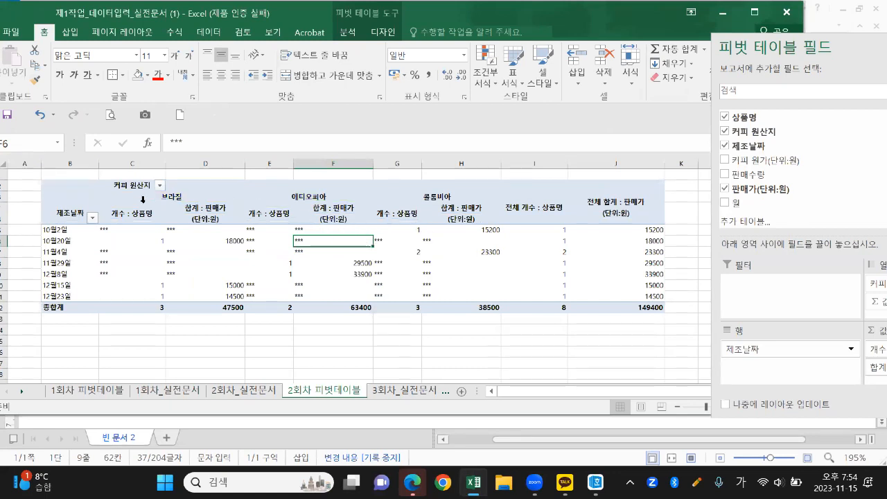
Fill the pivot table's whole 브라질 block with yellow and its two 총합계 cells with orange
{"action": "left_click_drag", "start_coordinate": [122, 198], "coordinate": [219, 305]}
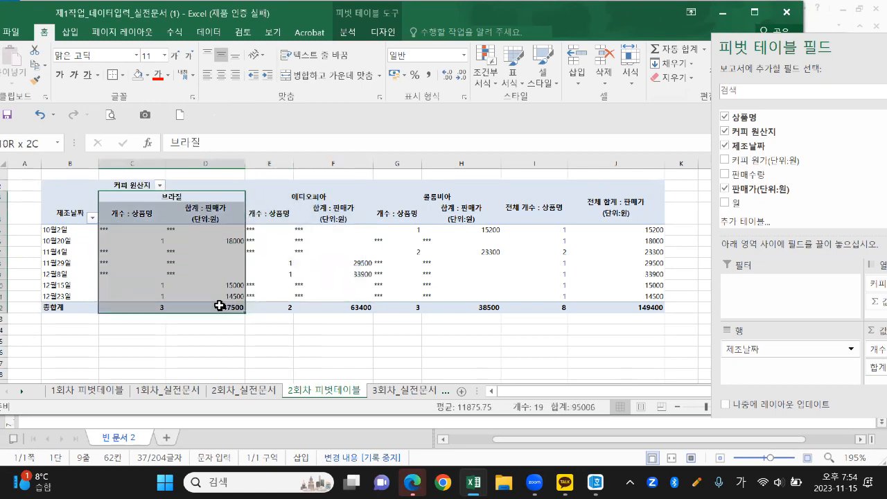
{"action": "left_click", "coordinate": [148, 75]}
{"action": "left_click", "coordinate": [170, 181]}
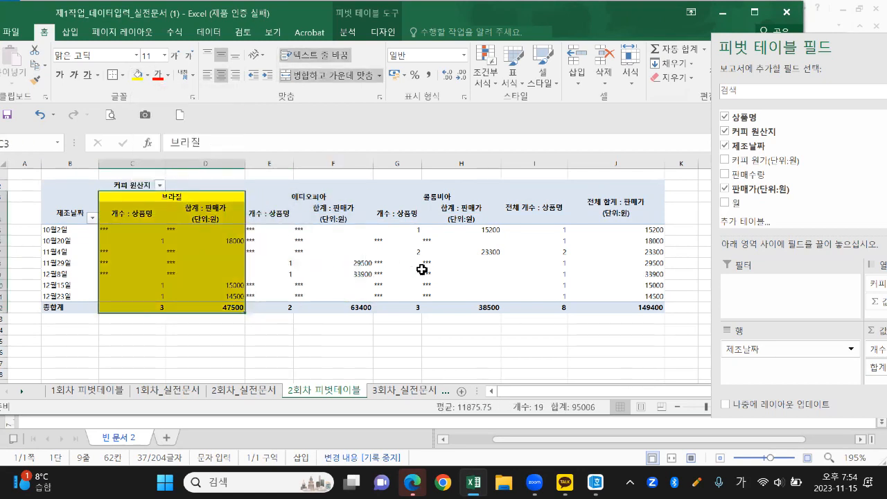
{"action": "scroll", "coordinate": [422, 270], "scroll_direction": "up", "scroll_amount": 2}
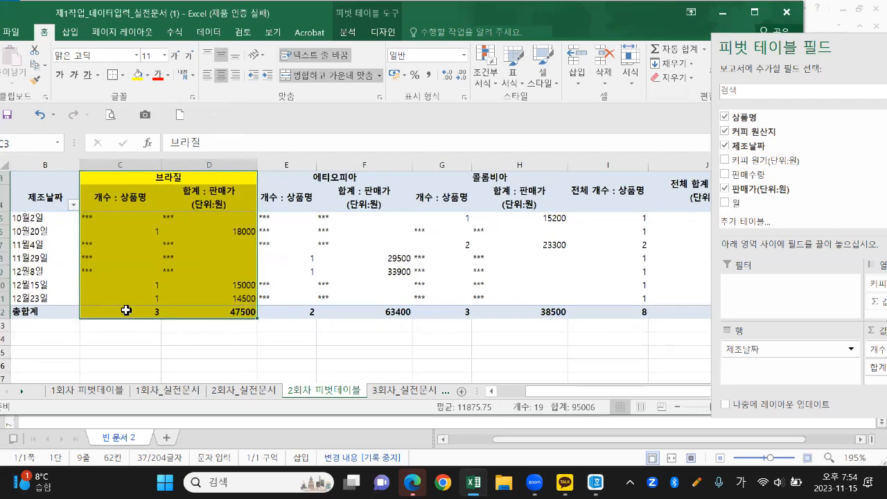
{"action": "left_click_drag", "start_coordinate": [126, 310], "coordinate": [208, 312]}
{"action": "left_click", "coordinate": [148, 74]}
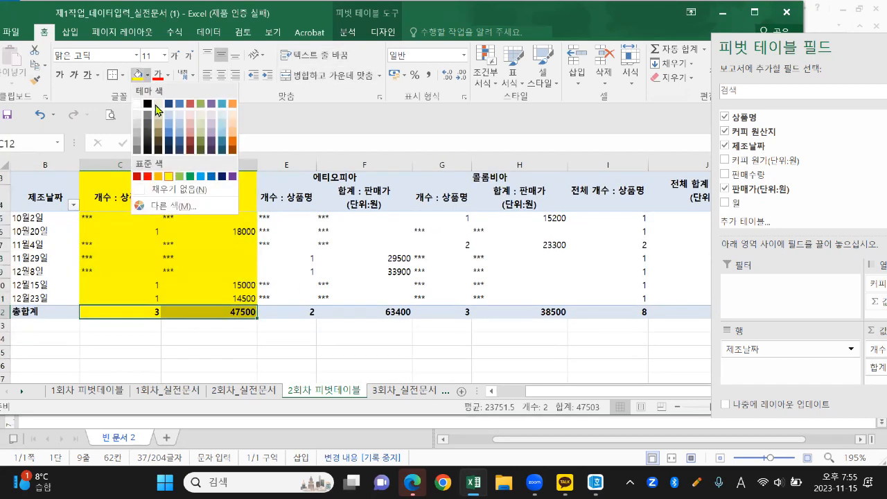
{"action": "left_click", "coordinate": [158, 176]}
{"action": "left_click", "coordinate": [155, 339]}
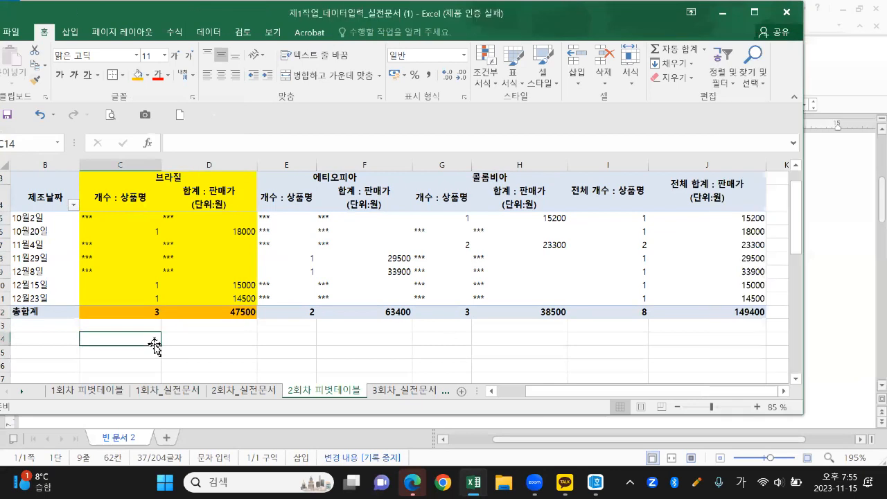
Examine how the 브라질 counts and selling prices by manufacturing date add up to their 총합계 cells
{"action": "left_click", "coordinate": [188, 178]}
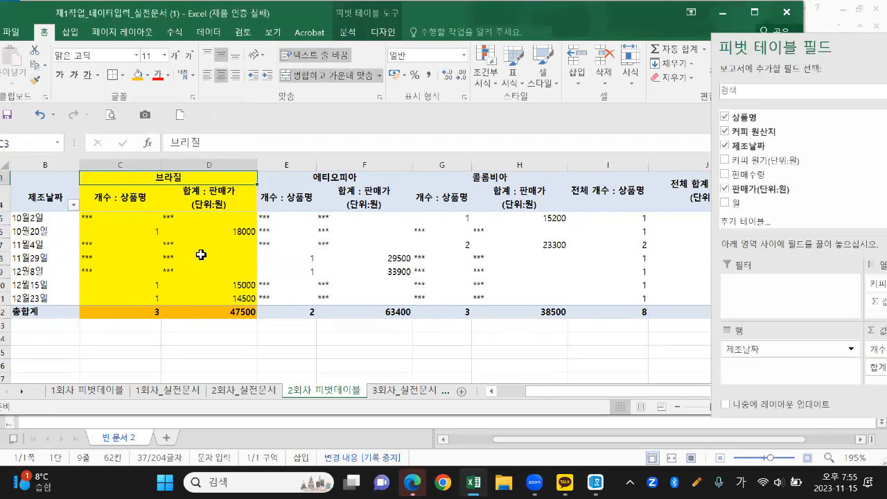
{"action": "left_click_drag", "start_coordinate": [42, 218], "coordinate": [44, 300]}
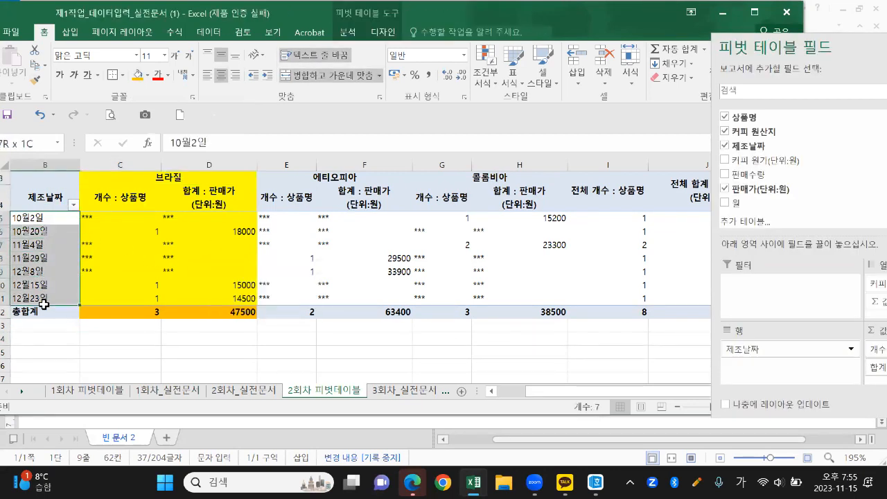
{"action": "left_click", "coordinate": [149, 231]}
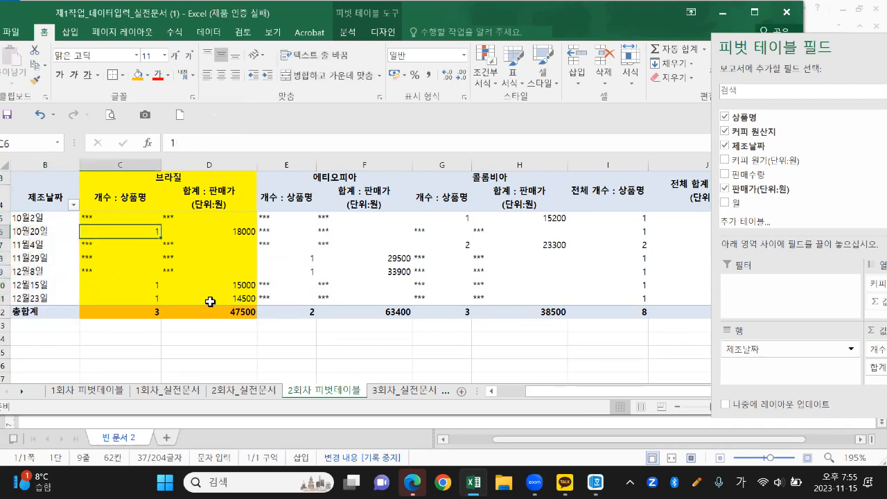
{"action": "left_click", "coordinate": [248, 230]}
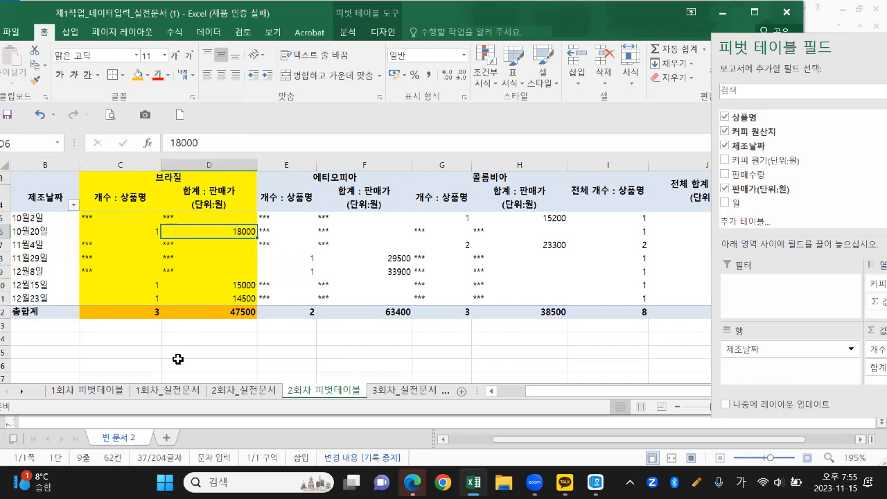
{"action": "scroll", "coordinate": [178, 358], "scroll_direction": "up", "scroll_amount": 3}
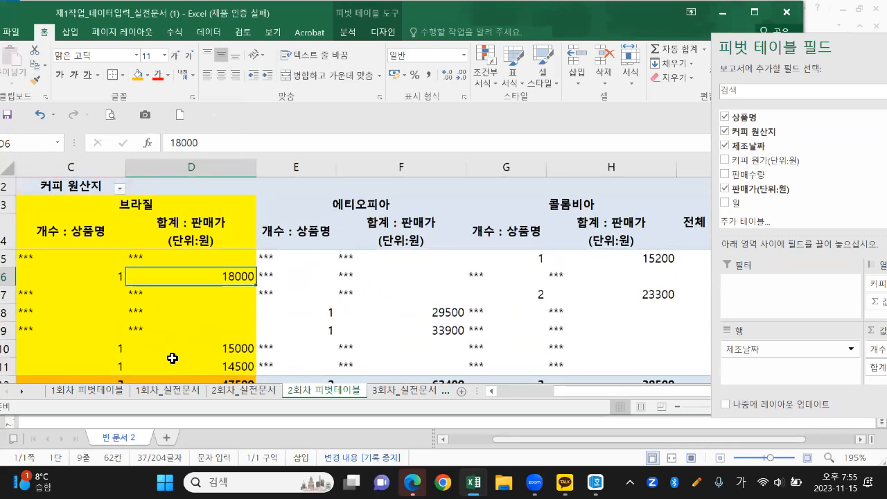
{"action": "left_click", "coordinate": [118, 275]}
{"action": "scroll", "coordinate": [125, 326], "scroll_direction": "down", "scroll_amount": 1}
{"action": "left_click", "coordinate": [119, 312]}
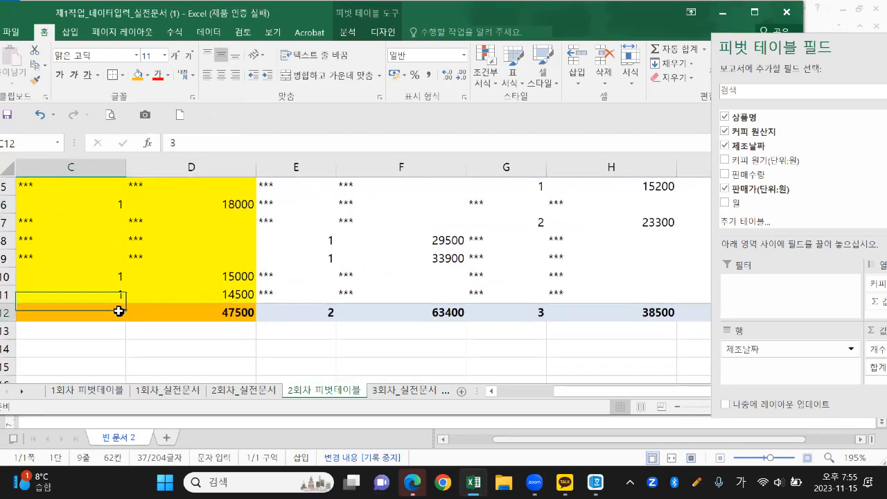
{"action": "double_click", "coordinate": [548, 19]}
{"action": "scroll", "coordinate": [305, 295], "scroll_direction": "down", "scroll_amount": 3}
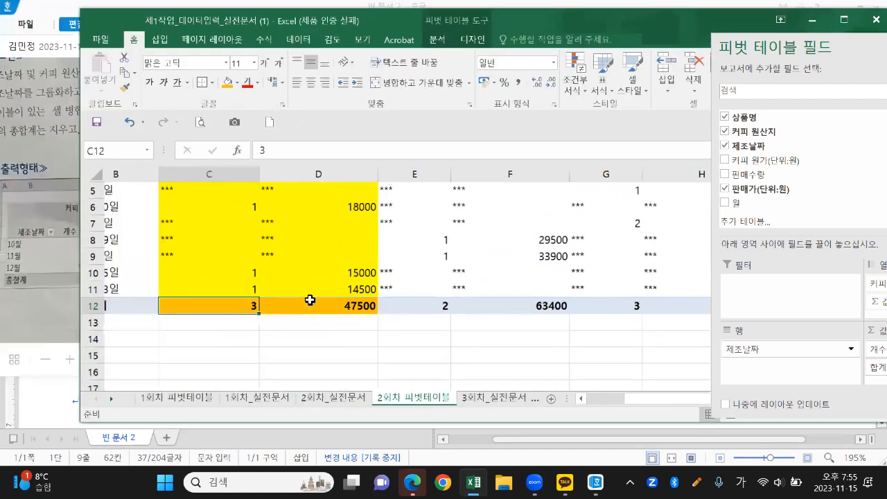
{"action": "scroll", "coordinate": [292, 271], "scroll_direction": "up", "scroll_amount": 2}
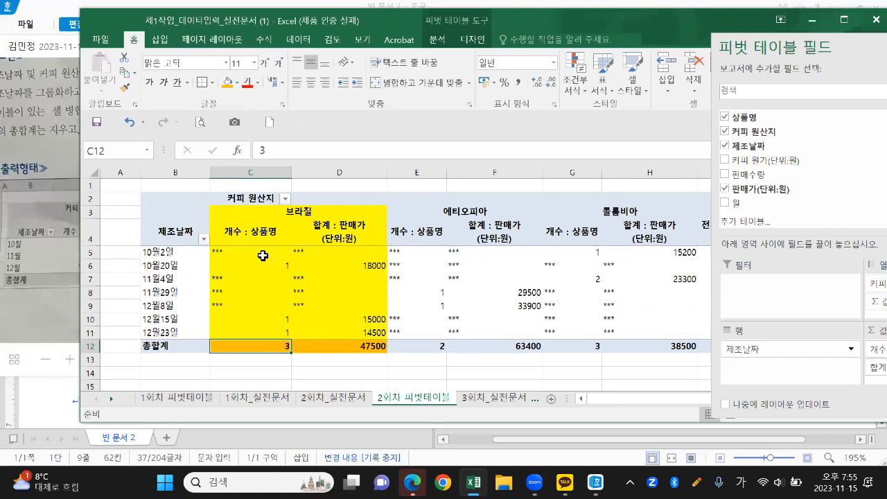
{"action": "left_click_drag", "start_coordinate": [261, 253], "coordinate": [259, 334]}
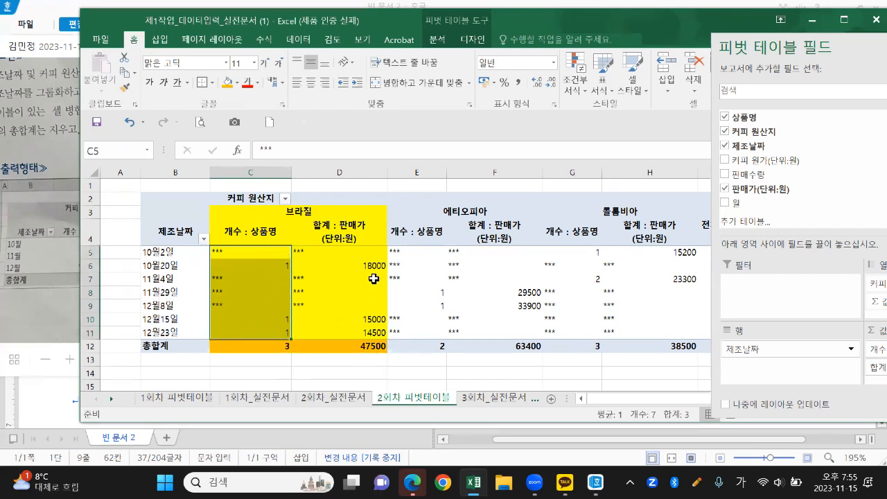
{"action": "left_click_drag", "start_coordinate": [372, 266], "coordinate": [380, 340]}
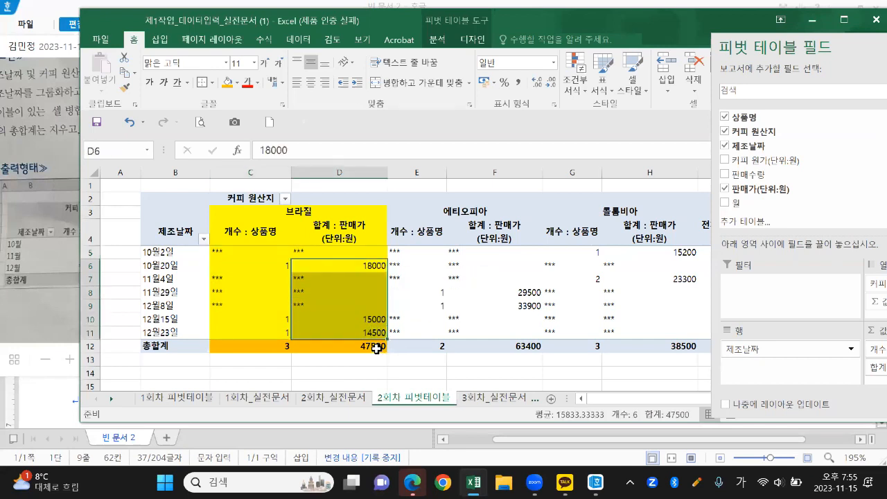
{"action": "left_click", "coordinate": [378, 346]}
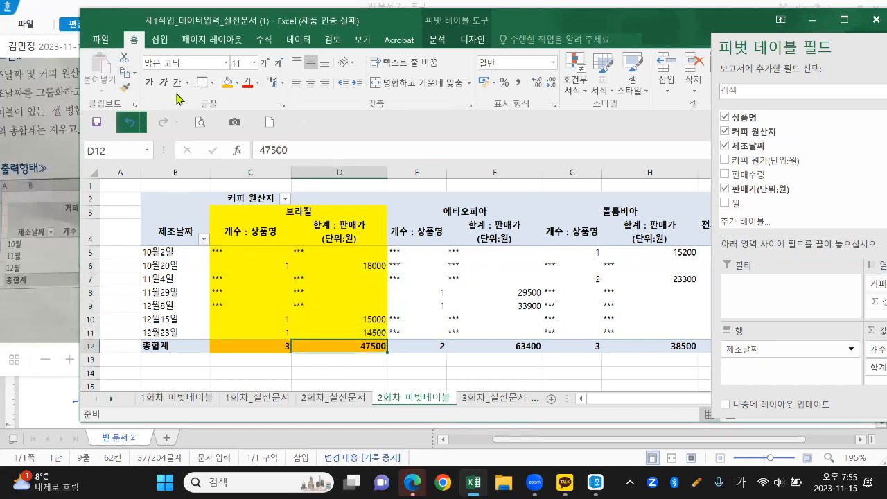
Clear the yellow and orange fills by setting all cells of the sheet to no fill
{"action": "left_click", "coordinate": [95, 172]}
{"action": "left_click", "coordinate": [234, 83]}
{"action": "left_click", "coordinate": [278, 193]}
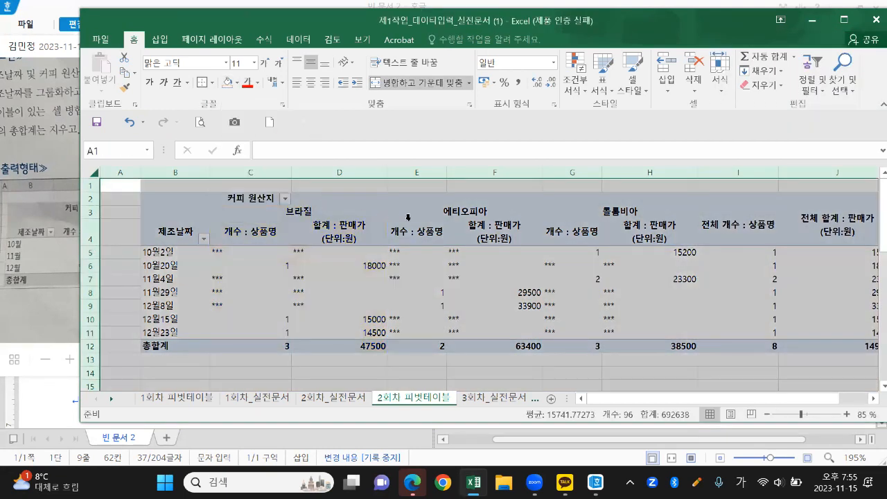
Try to resize all columns of the sheet together, and undo the column width change
{"action": "scroll", "coordinate": [408, 217], "scroll_direction": "down", "scroll_amount": 1}
{"action": "left_click_drag", "start_coordinate": [112, 173], "coordinate": [109, 174]}
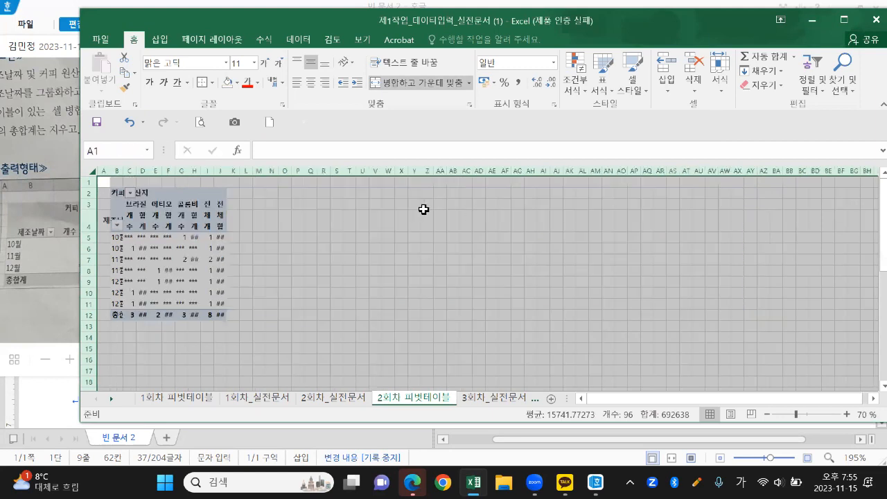
{"action": "scroll", "coordinate": [426, 209], "scroll_direction": "up", "scroll_amount": 1}
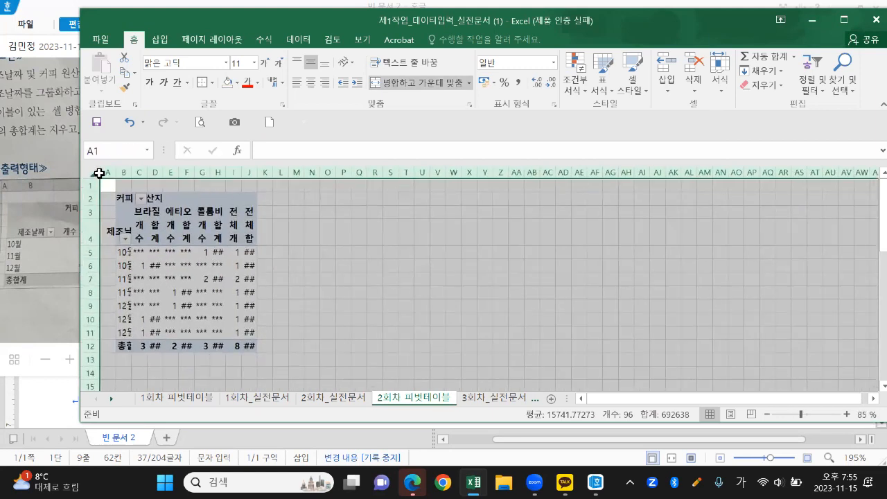
{"action": "left_click", "coordinate": [93, 172]}
{"action": "left_click_drag", "start_coordinate": [95, 171], "coordinate": [181, 190]}
{"action": "left_click", "coordinate": [345, 206]}
{"action": "left_click", "coordinate": [92, 172]}
{"action": "scroll", "coordinate": [365, 207], "scroll_direction": "down", "scroll_amount": 1}
{"action": "key", "text": "ctrl+z"}
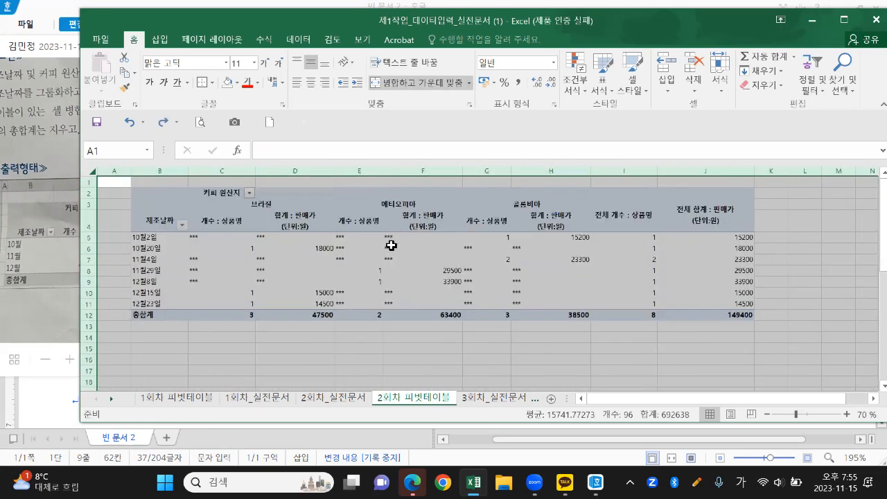
Narrow column A and fill the pivot table's 전체 개수 : 상품명 and 전체 합계 : 판매가 columns with yellow
{"action": "left_click", "coordinate": [627, 239]}
{"action": "left_click_drag", "start_coordinate": [130, 172], "coordinate": [106, 173]}
{"action": "left_click_drag", "start_coordinate": [584, 193], "coordinate": [645, 315]}
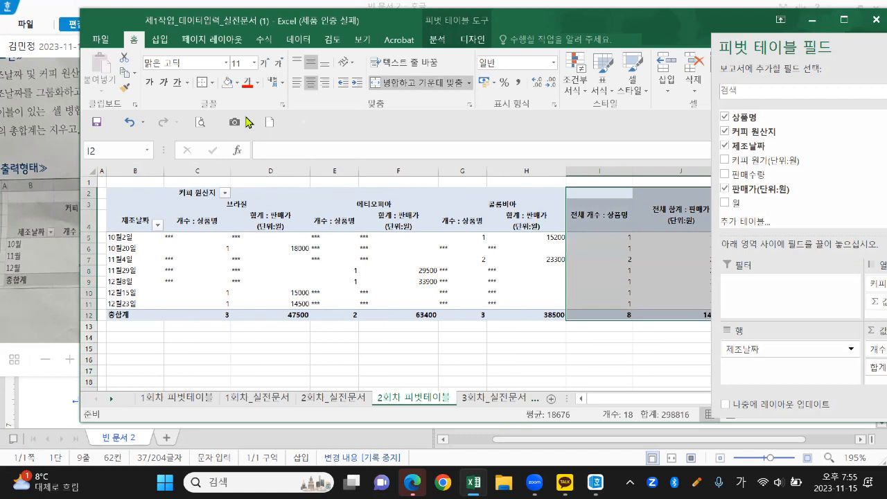
{"action": "left_click", "coordinate": [237, 83]}
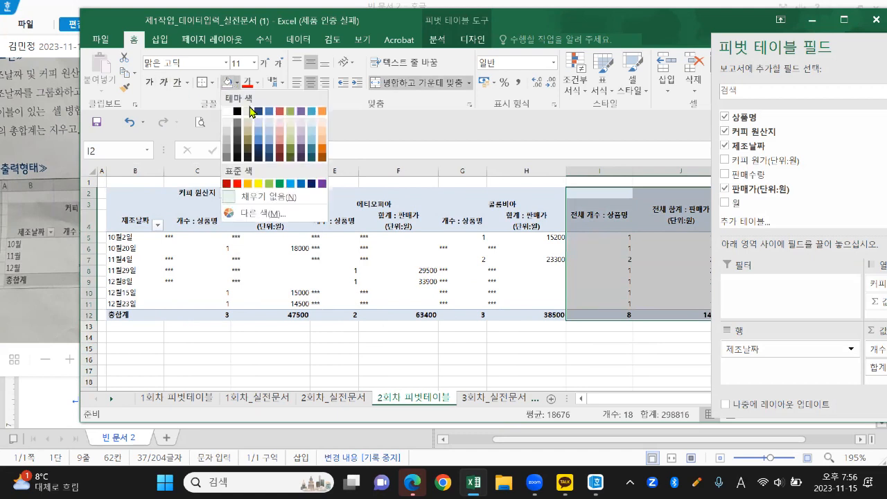
{"action": "left_click", "coordinate": [259, 184]}
{"action": "left_click", "coordinate": [294, 272]}
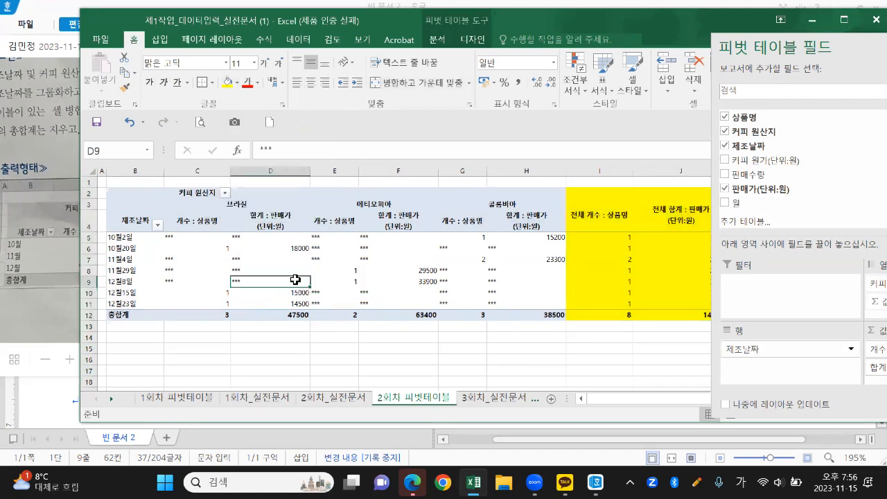
Fill the 브라질 block of the pivot table with yellow and the 에티오피아 block with orange
{"action": "left_click_drag", "start_coordinate": [203, 206], "coordinate": [288, 326]}
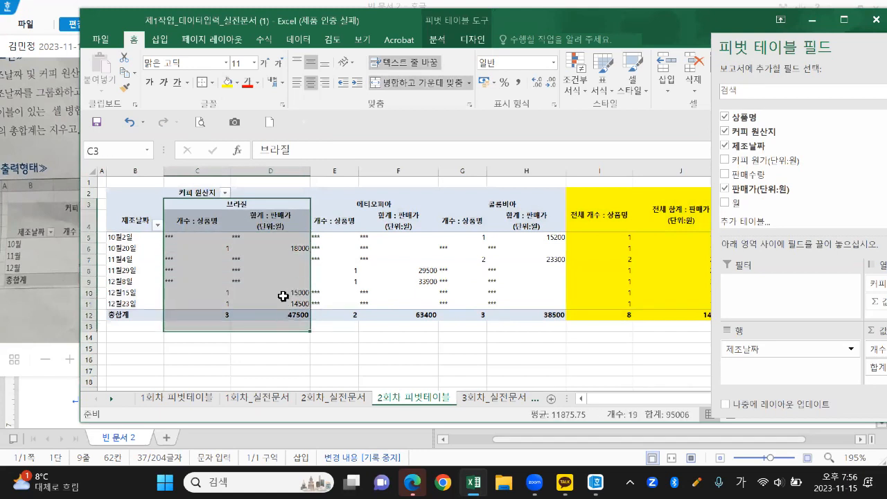
{"action": "left_click", "coordinate": [227, 82]}
{"action": "left_click_drag", "start_coordinate": [342, 206], "coordinate": [419, 308]}
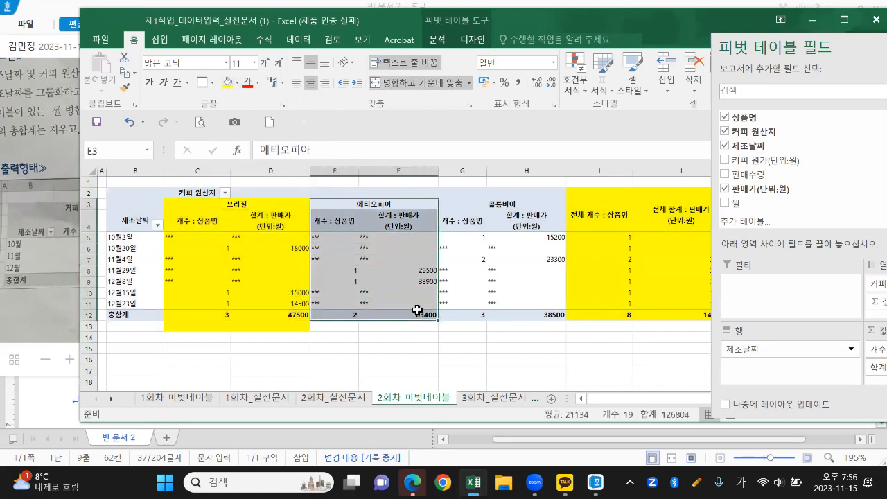
{"action": "left_click", "coordinate": [236, 83]}
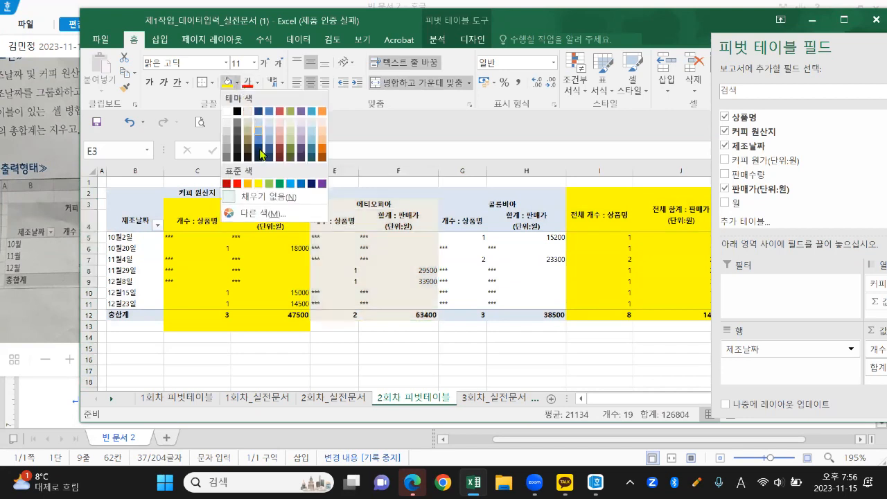
{"action": "left_click", "coordinate": [247, 184]}
Fill the 콜롬비아 block of the pivot table with light blue, from its heading through the 총합계 row
{"action": "left_click", "coordinate": [462, 207]}
{"action": "left_click_drag", "start_coordinate": [461, 206], "coordinate": [522, 316]}
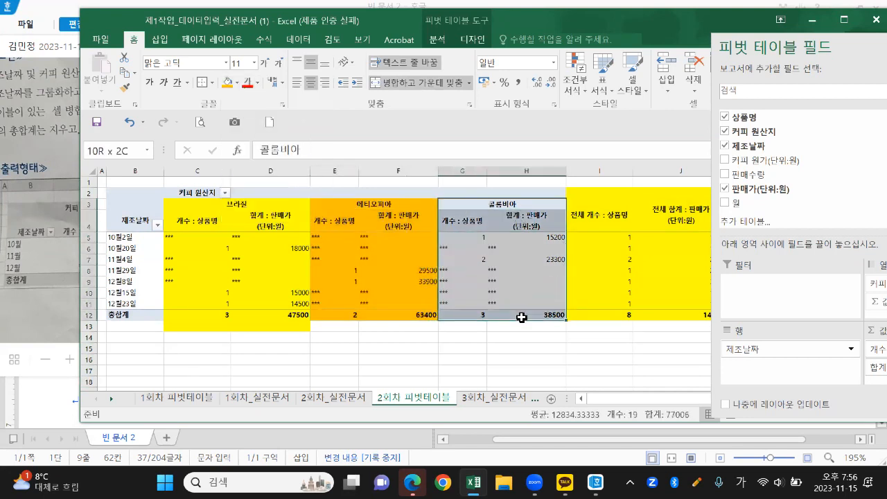
{"action": "left_click", "coordinate": [238, 83]}
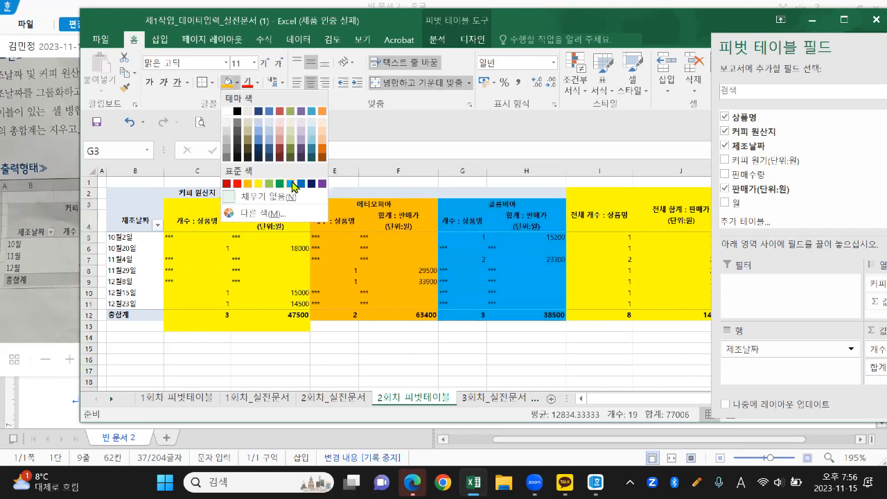
{"action": "left_click", "coordinate": [292, 183]}
{"action": "left_click", "coordinate": [458, 336]}
Change the 브라질 block's fill to dark orange so it differs from the 에티오피아 block
{"action": "left_click_drag", "start_coordinate": [201, 205], "coordinate": [291, 320]}
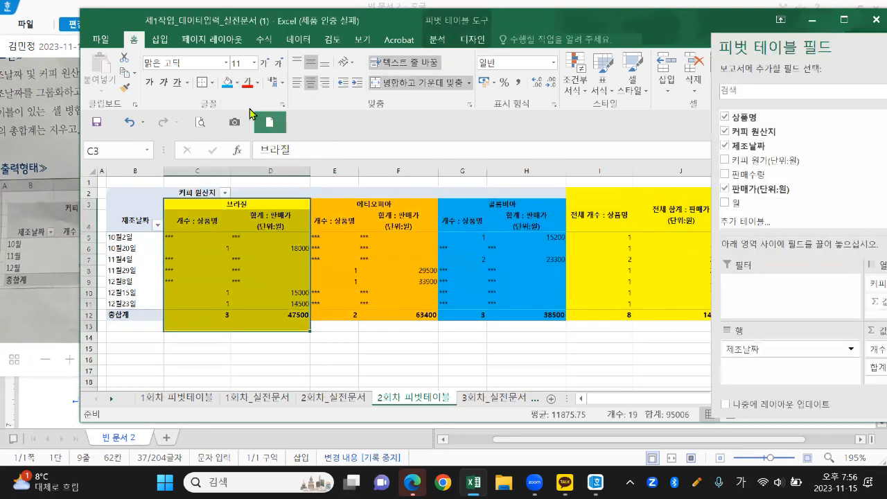
{"action": "left_click", "coordinate": [238, 83]}
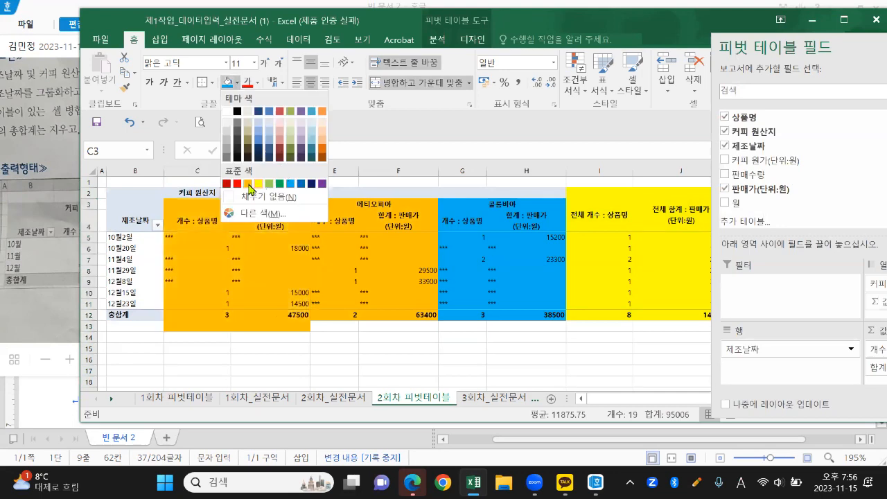
{"action": "left_click", "coordinate": [322, 156]}
{"action": "left_click", "coordinate": [599, 348]}
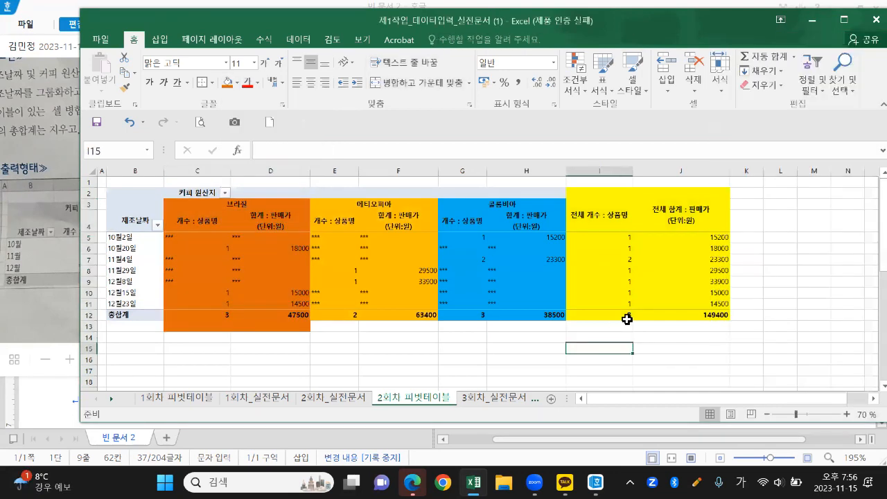
Examine how each manufacturing date's counts and selling prices across the origins add up in the 전체 개수 and 전체 합계 columns
{"action": "mouse_move", "coordinate": [638, 309]}
{"action": "left_click", "coordinate": [604, 237]}
{"action": "left_click_drag", "start_coordinate": [183, 237], "coordinate": [669, 238]}
{"action": "left_click", "coordinate": [624, 333]}
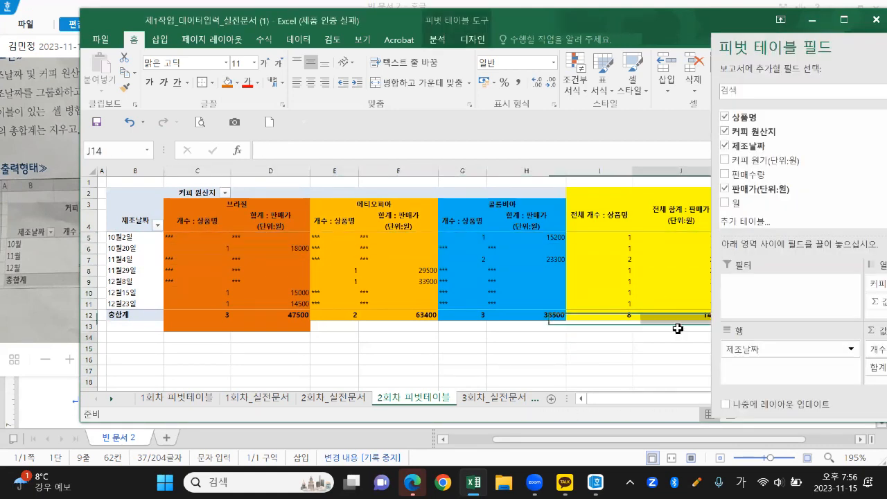
{"action": "left_click", "coordinate": [656, 239]}
{"action": "left_click", "coordinate": [602, 254]}
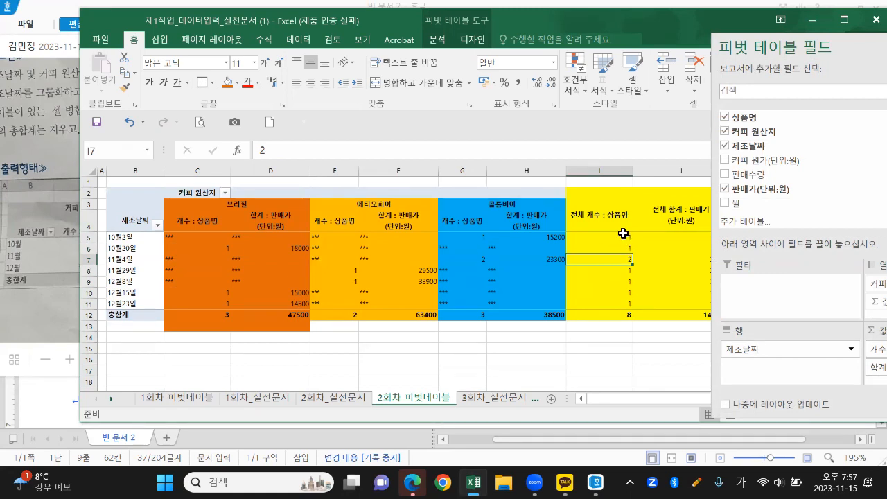
{"action": "left_click", "coordinate": [621, 208]}
{"action": "left_click", "coordinate": [624, 239]}
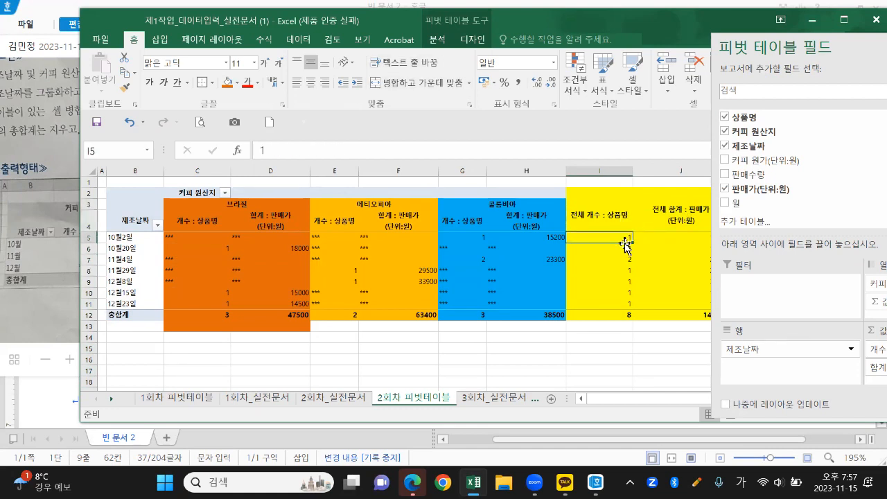
{"action": "left_click", "coordinate": [612, 199]}
{"action": "left_click", "coordinate": [606, 235]}
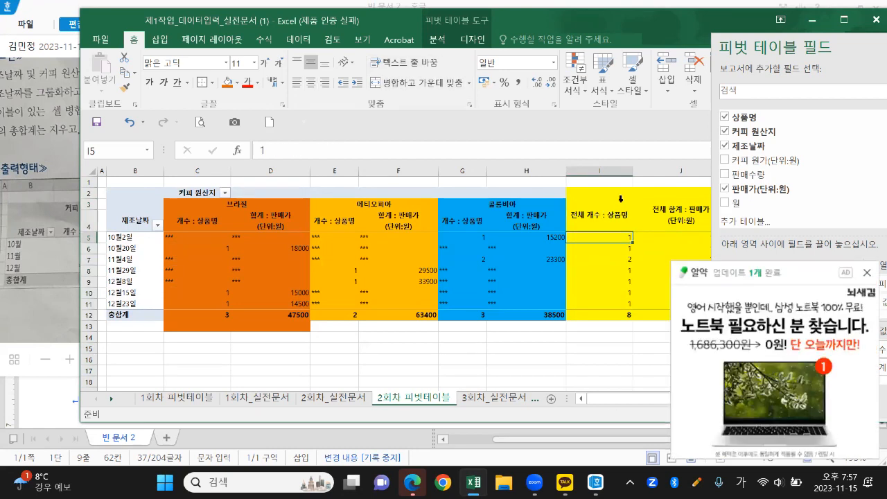
Dismiss the pop-up advertisement and open the pivot table's options at the 레이아웃 및 서식 settings
{"action": "left_click", "coordinate": [866, 274]}
{"action": "left_click", "coordinate": [437, 39]}
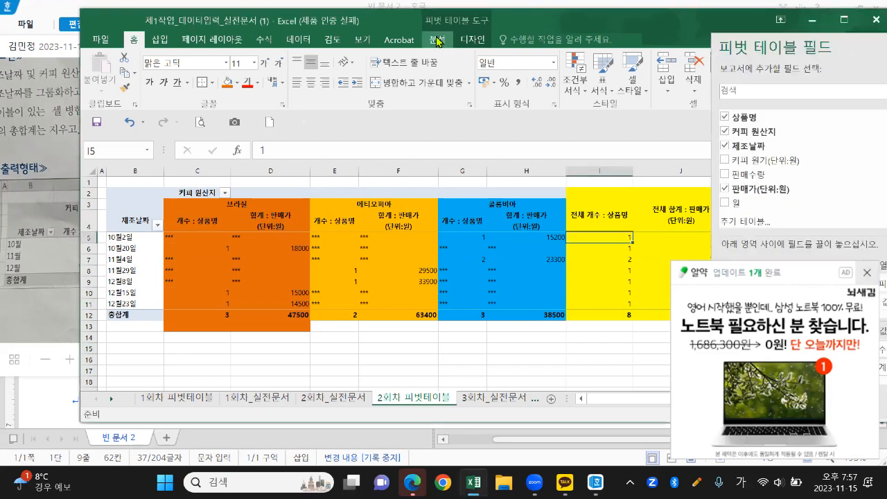
{"action": "left_click", "coordinate": [867, 273]}
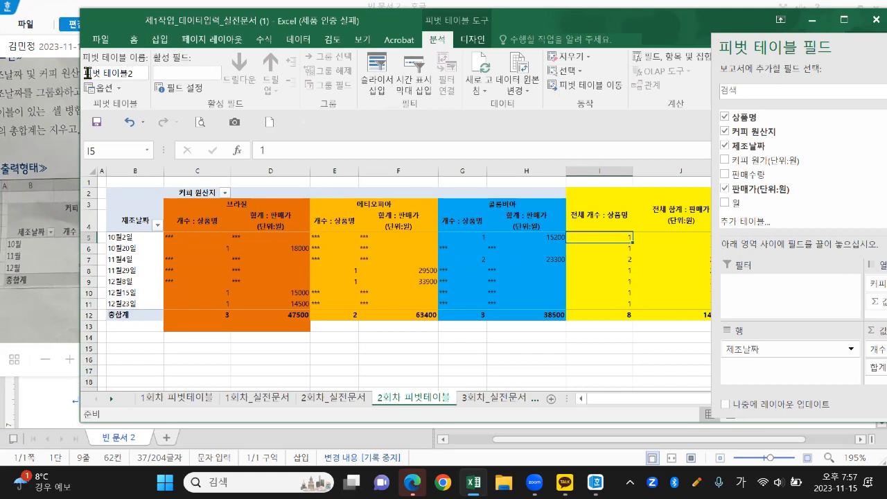
{"action": "left_click", "coordinate": [118, 88]}
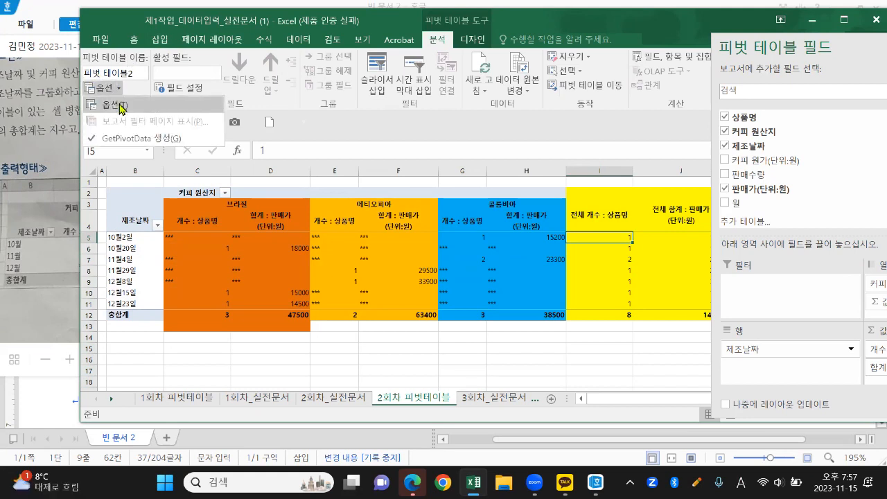
{"action": "left_click", "coordinate": [119, 104]}
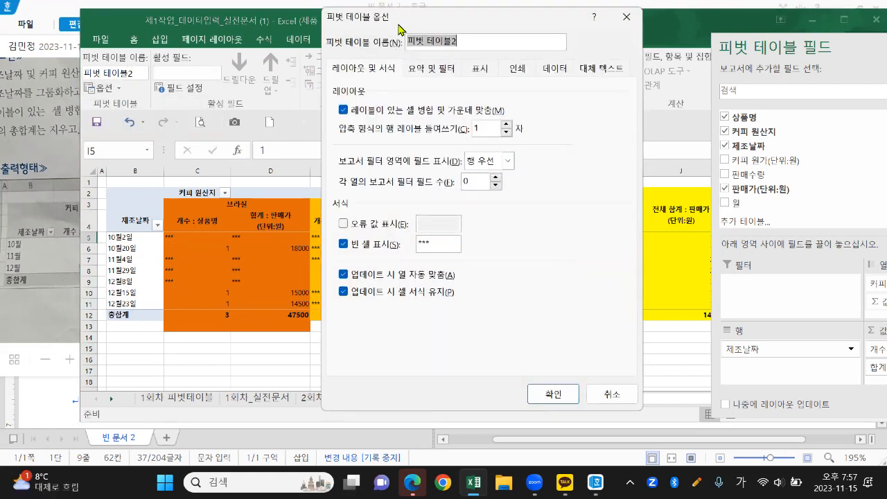
{"action": "left_click_drag", "start_coordinate": [400, 26], "coordinate": [316, 63]}
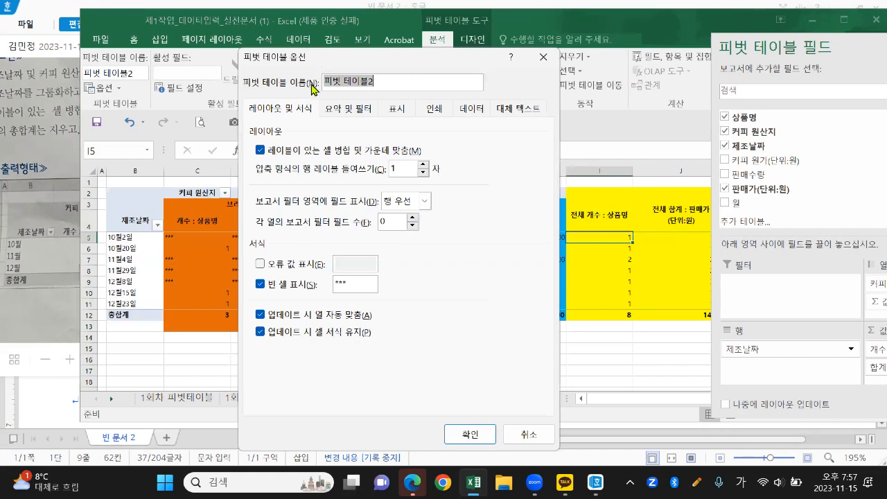
{"action": "left_click_drag", "start_coordinate": [282, 101], "coordinate": [280, 114]}
{"action": "mouse_move", "coordinate": [333, 105]}
{"action": "left_mouse_down"}
{"action": "mouse_move", "coordinate": [344, 111]}
{"action": "mouse_move", "coordinate": [340, 127]}
{"action": "mouse_move", "coordinate": [365, 115]}
{"action": "left_mouse_up"}
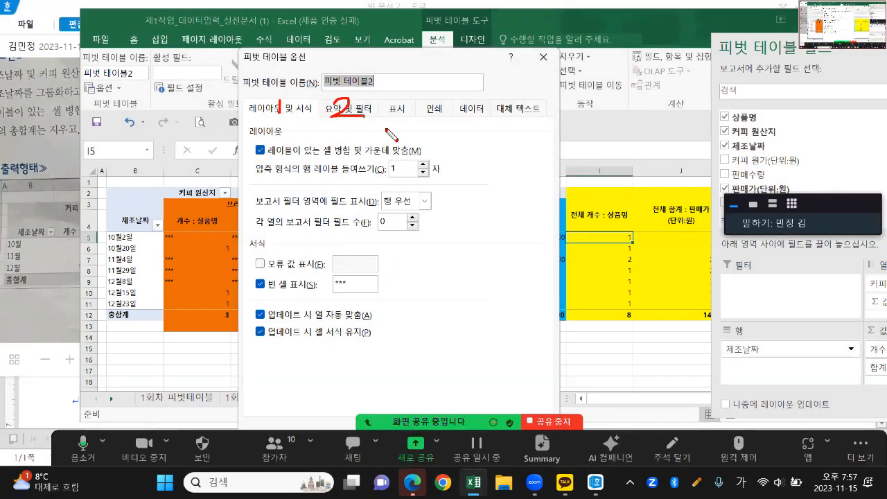
{"action": "key", "text": "Escape"}
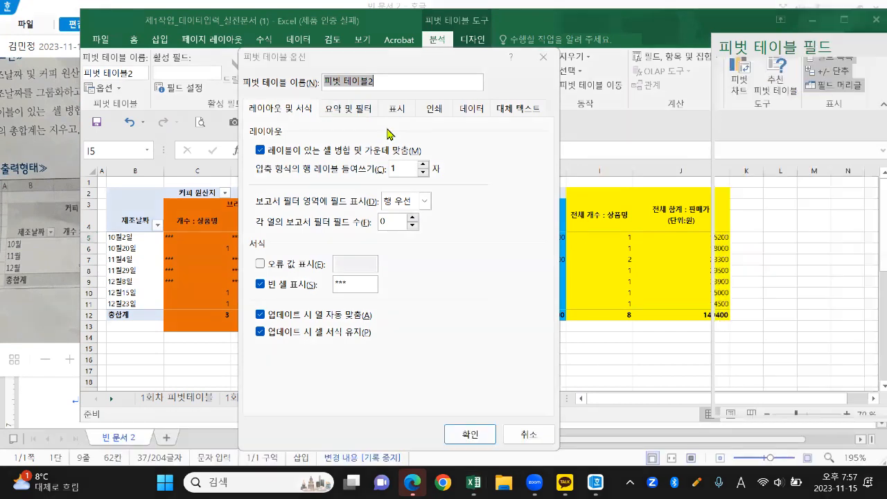
{"action": "left_click", "coordinate": [290, 111]}
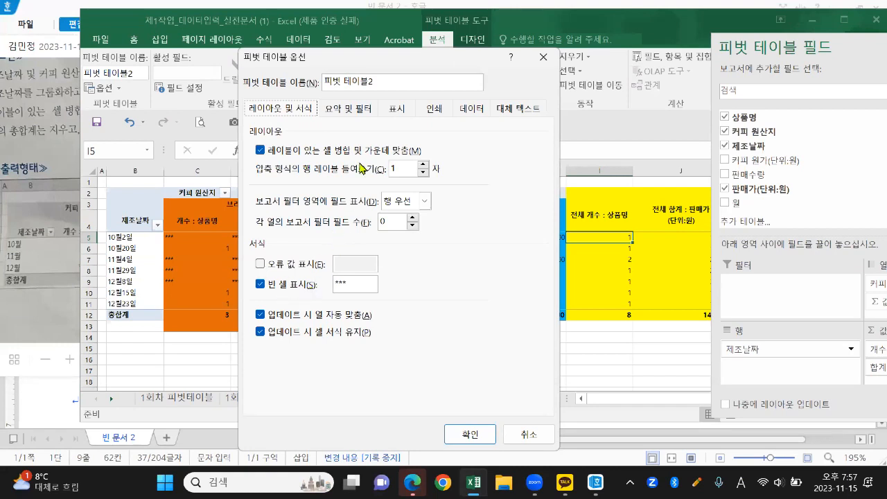
Turn off 행 총합계 표시 in the pivot table options and apply the change
{"action": "left_click", "coordinate": [353, 111]}
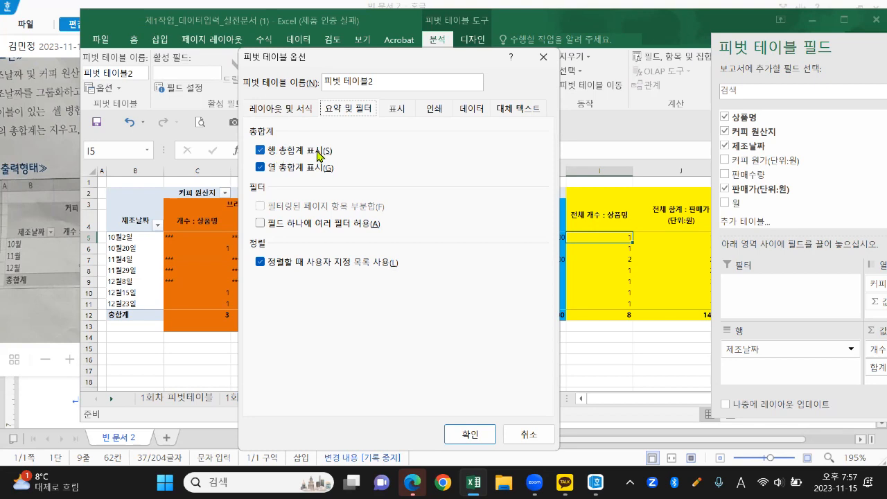
{"action": "left_click", "coordinate": [259, 150]}
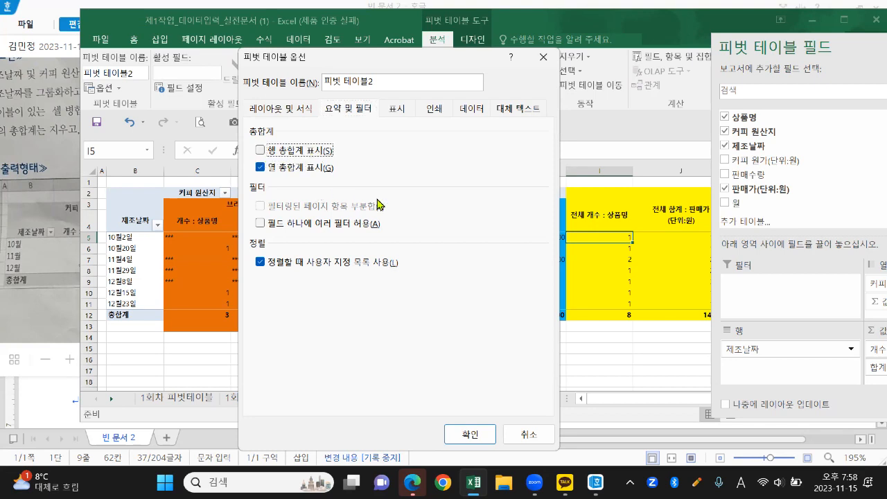
{"action": "left_click_drag", "start_coordinate": [392, 66], "coordinate": [371, 32]}
{"action": "left_click", "coordinate": [449, 400]}
{"action": "left_click", "coordinate": [595, 261]}
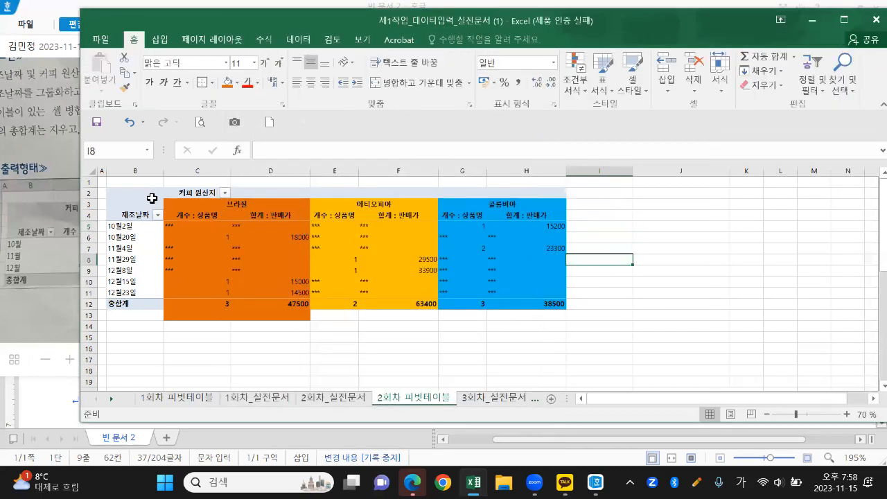
Clear the coloured fills of the origin blocks by setting every cell of the sheet to no fill
{"action": "left_click", "coordinate": [93, 170]}
{"action": "left_click", "coordinate": [237, 83]}
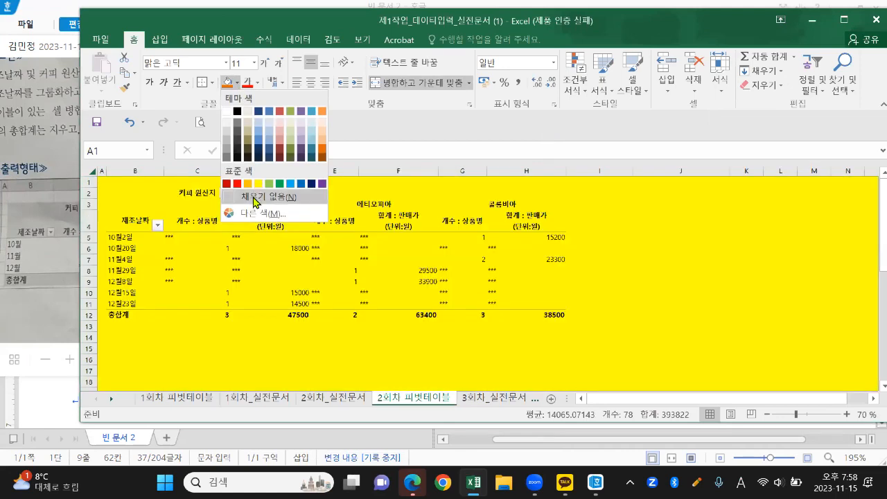
{"action": "left_click", "coordinate": [255, 197]}
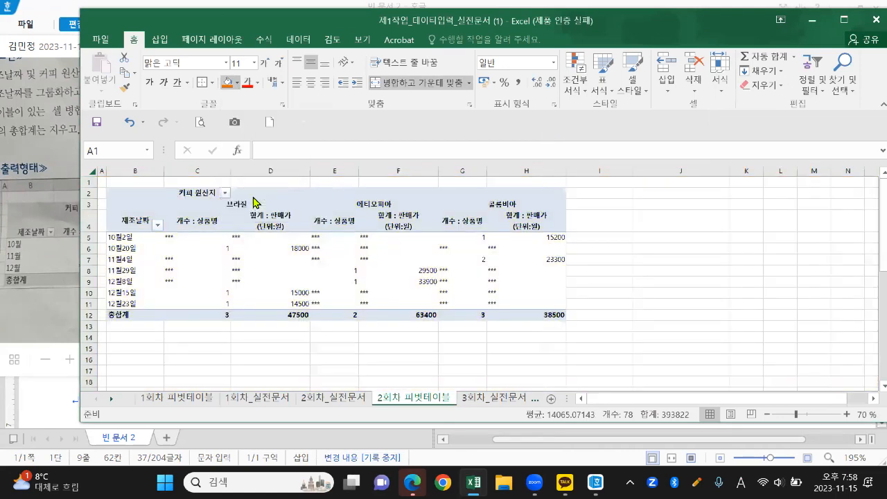
Examine the 브라질, 에티오피아 and 콜롬비아 blocks and their 총합계 row in the pivot table
{"action": "left_click", "coordinate": [380, 206]}
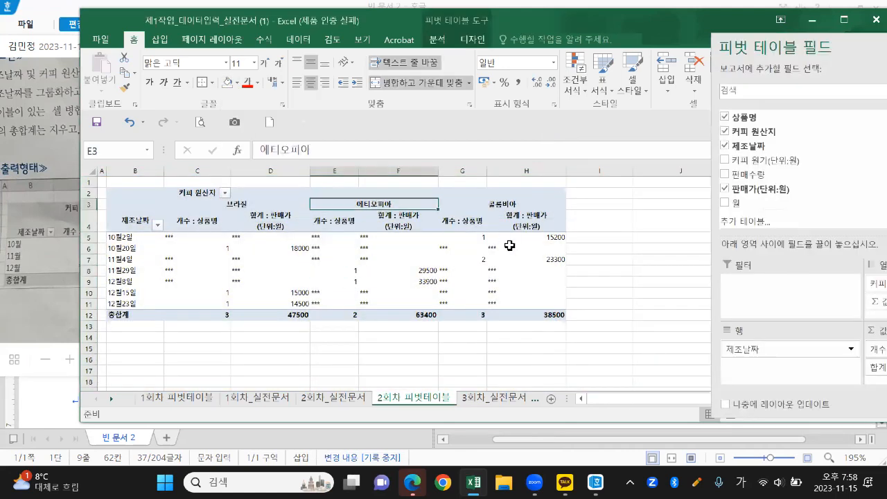
{"action": "left_click", "coordinate": [508, 204]}
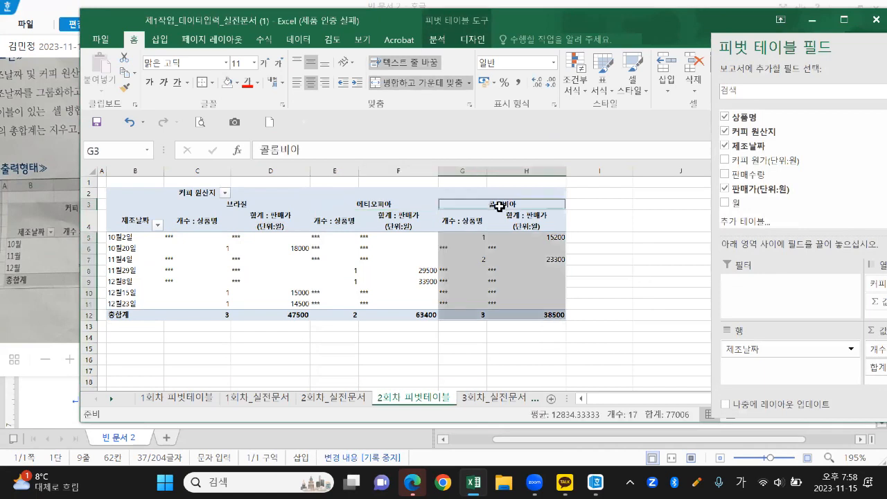
{"action": "left_click", "coordinate": [500, 206]}
{"action": "scroll", "coordinate": [470, 239], "scroll_direction": "up", "scroll_amount": 3, "text": "ctrl"}
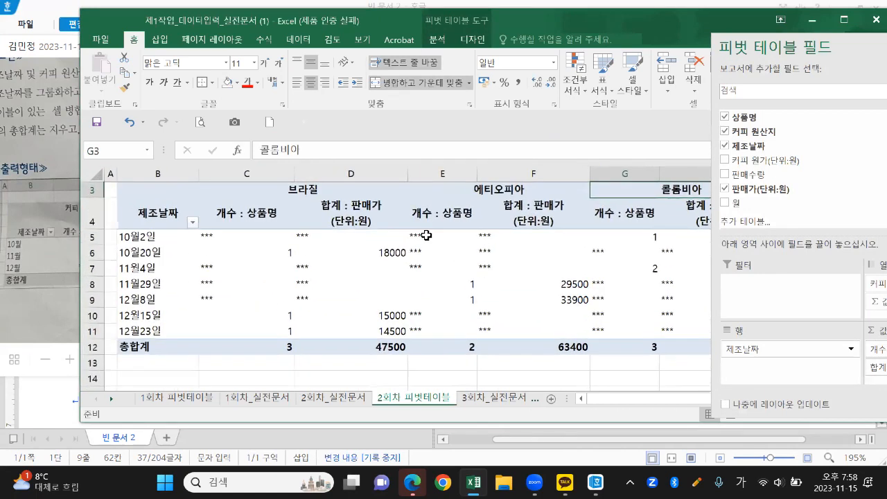
{"action": "scroll", "coordinate": [470, 242], "scroll_direction": "down", "scroll_amount": 2, "text": "ctrl"}
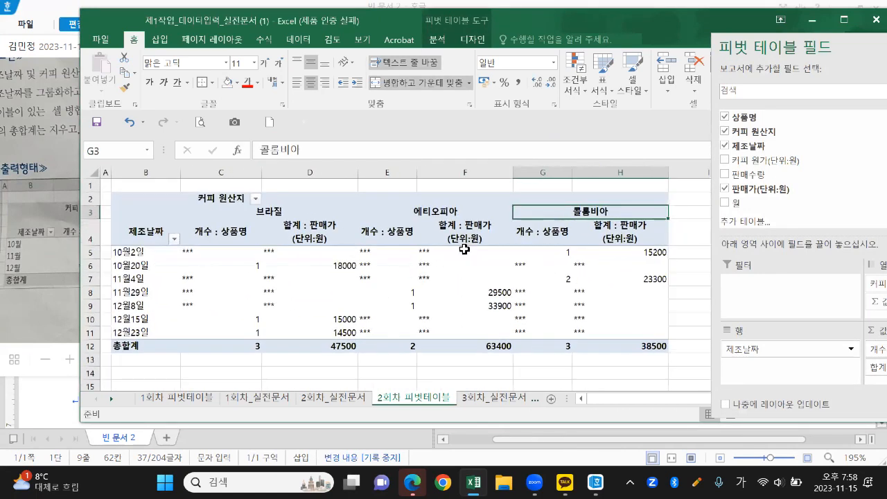
{"action": "left_click", "coordinate": [463, 280]}
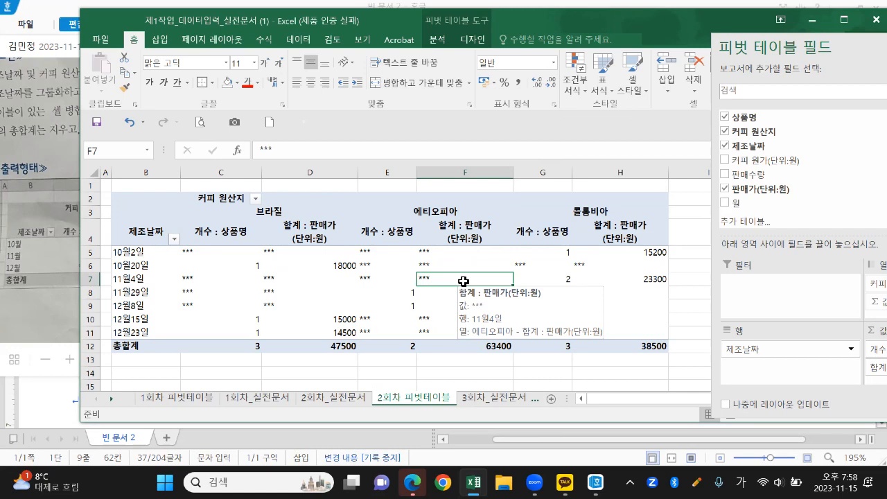
{"action": "left_click", "coordinate": [271, 219]}
{"action": "left_click_drag", "start_coordinate": [243, 213], "coordinate": [340, 348]}
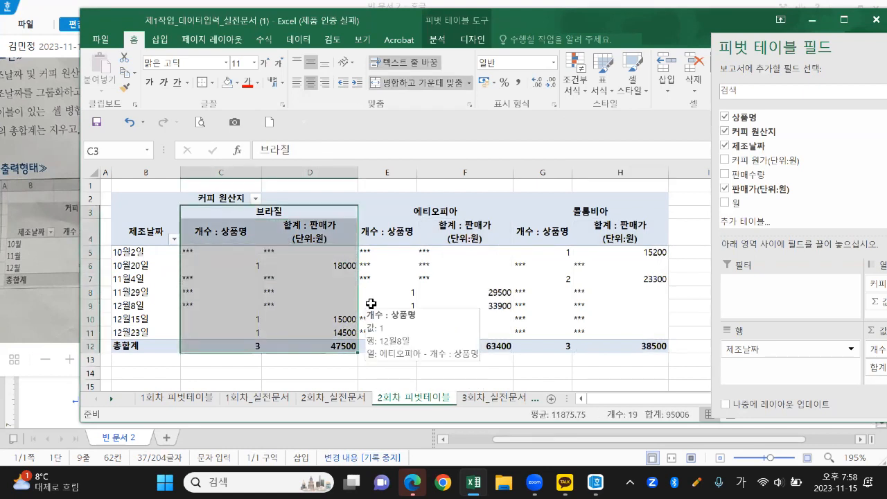
{"action": "left_click", "coordinate": [426, 264]}
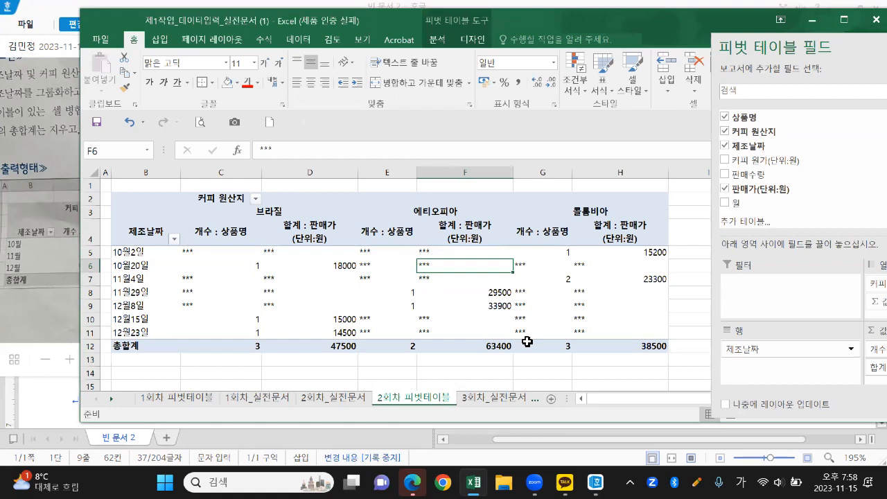
Switch to the Hangul document 빈 문서 2 and delete [정렬] after 그룹화 in the 피벗테이블 note
{"action": "left_click", "coordinate": [593, 480]}
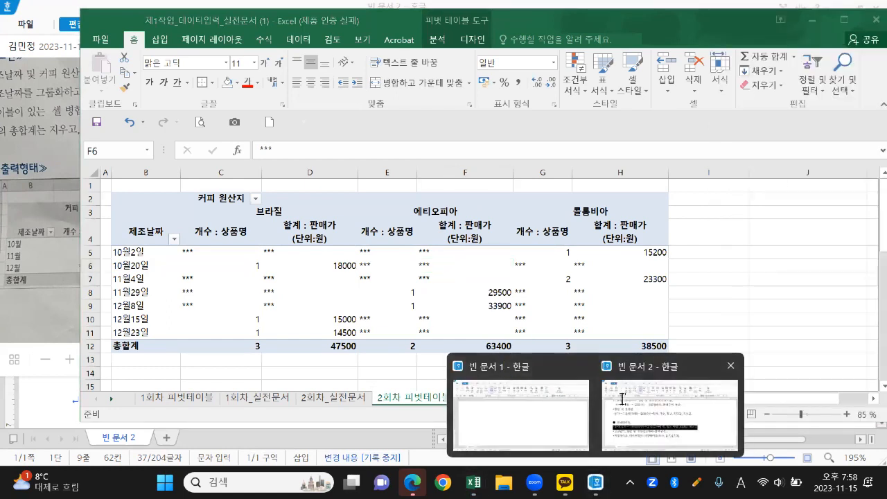
{"action": "left_click", "coordinate": [623, 400]}
{"action": "left_click", "coordinate": [359, 256]}
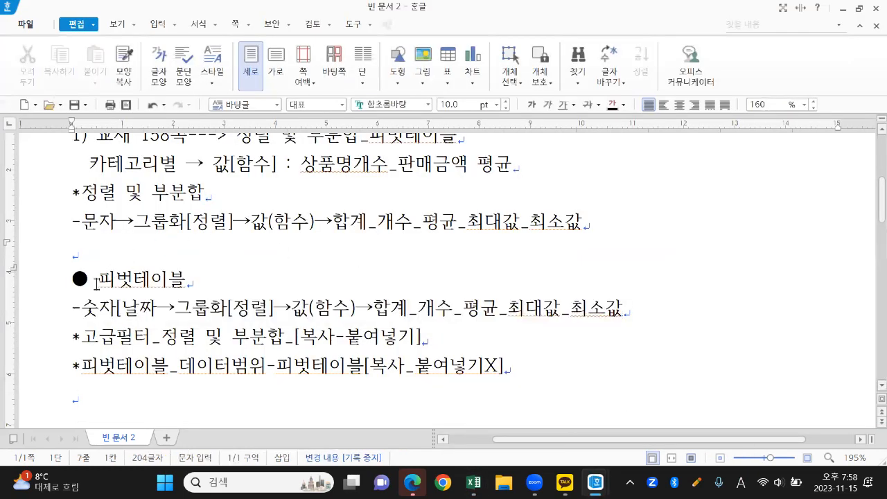
{"action": "left_click_drag", "start_coordinate": [72, 309], "coordinate": [227, 310]}
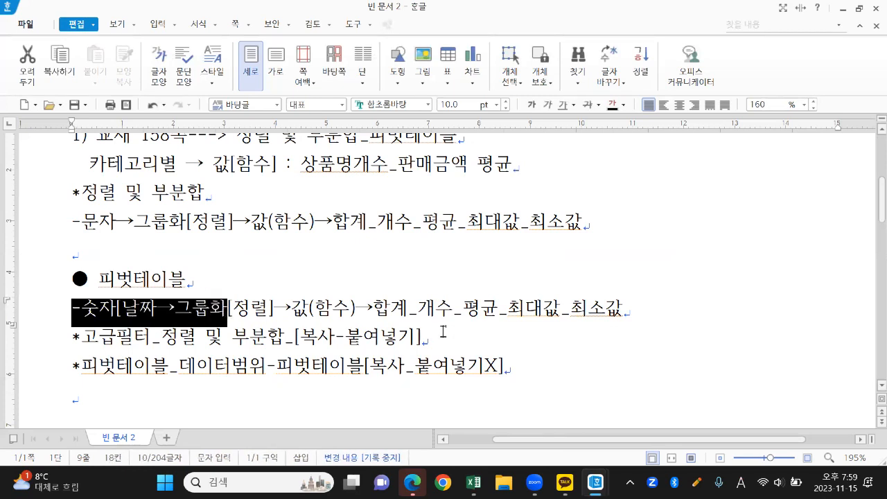
{"action": "left_click", "coordinate": [234, 311]}
{"action": "key", "text": "Delete"}
{"action": "key", "text": "Delete"}
{"action": "key", "text": "Delete"}
{"action": "key", "text": "Delete"}
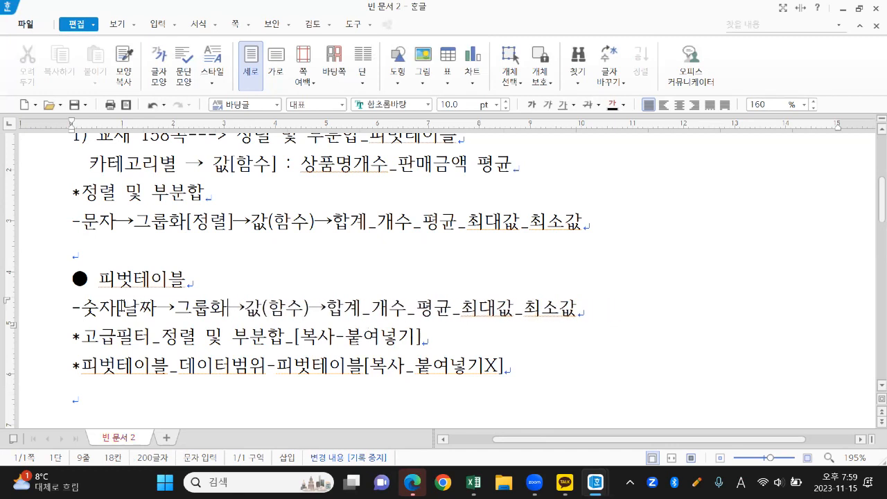
{"action": "left_click_drag", "start_coordinate": [123, 310], "coordinate": [157, 311]}
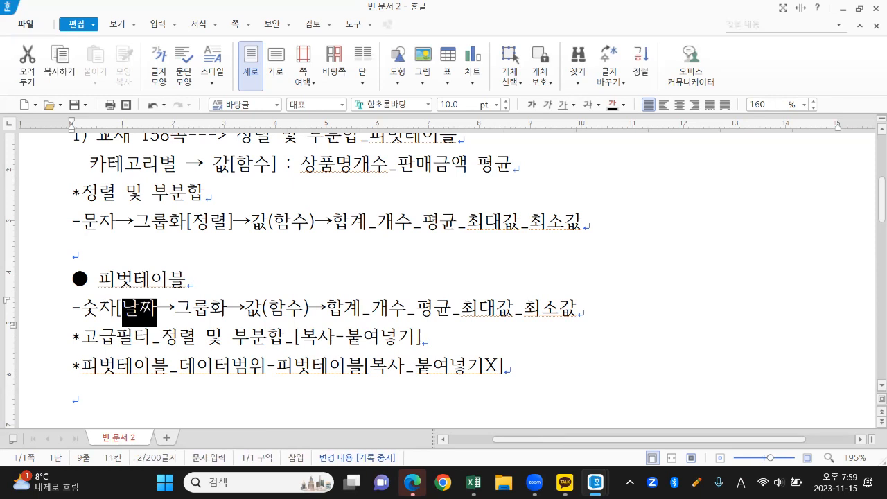
Switch back to the Excel pivot table, examine its individual 제조날짜 rows and select the 11월4일 label
{"action": "key", "text": "alt+Tab"}
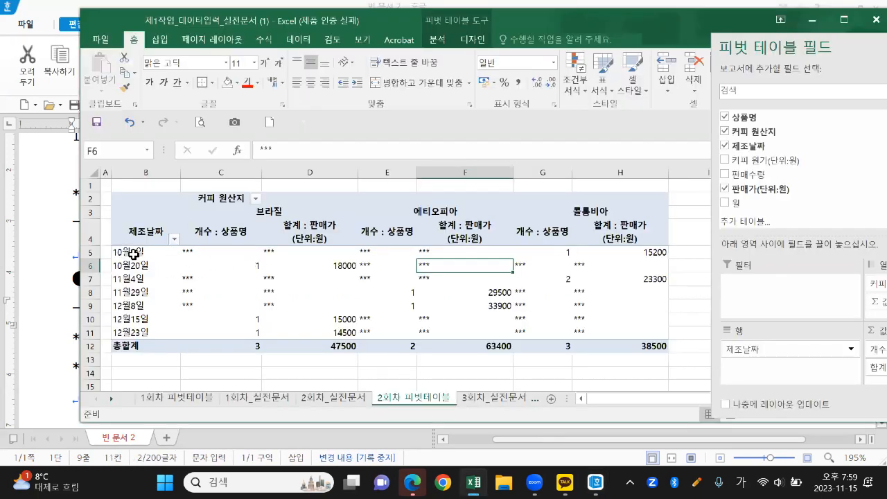
{"action": "left_click", "coordinate": [123, 252]}
{"action": "left_click", "coordinate": [136, 291]}
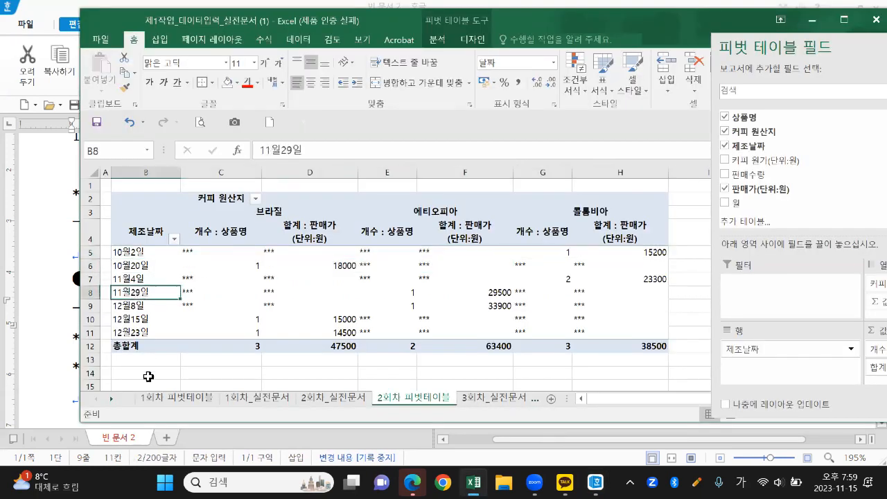
{"action": "left_click", "coordinate": [147, 374]}
{"action": "left_click", "coordinate": [128, 254]}
{"action": "left_click", "coordinate": [134, 266]}
{"action": "left_click", "coordinate": [129, 278]}
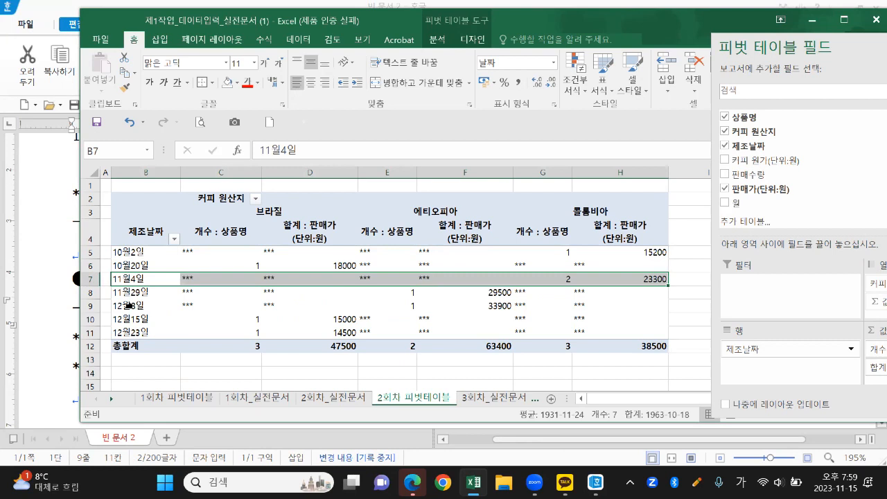
{"action": "left_click", "coordinate": [128, 305]}
{"action": "left_click", "coordinate": [130, 292]}
{"action": "left_click", "coordinate": [134, 279]}
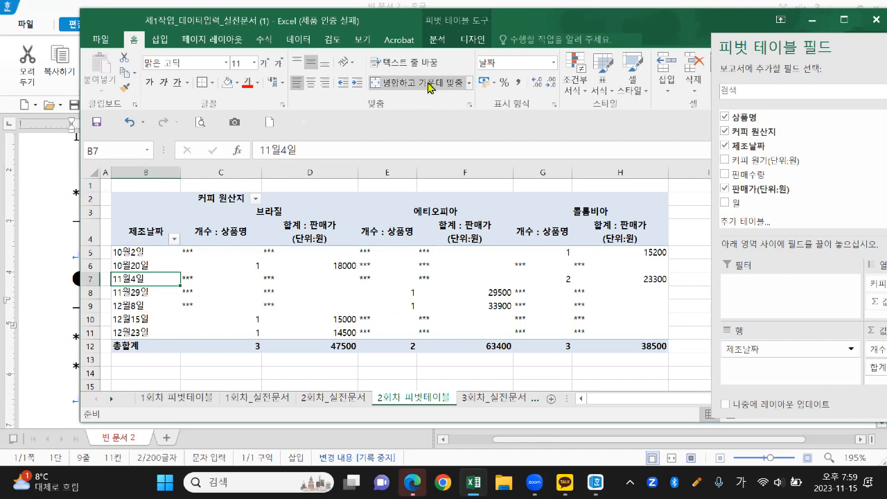
{"action": "key", "text": "ctrl+2"}
{"action": "left_click_drag", "start_coordinate": [442, 32], "coordinate": [437, 32]}
{"action": "left_click_drag", "start_coordinate": [495, 26], "coordinate": [467, 65]}
{"action": "left_click_drag", "start_coordinate": [468, 30], "coordinate": [489, 65]}
{"action": "key", "text": "Escape"}
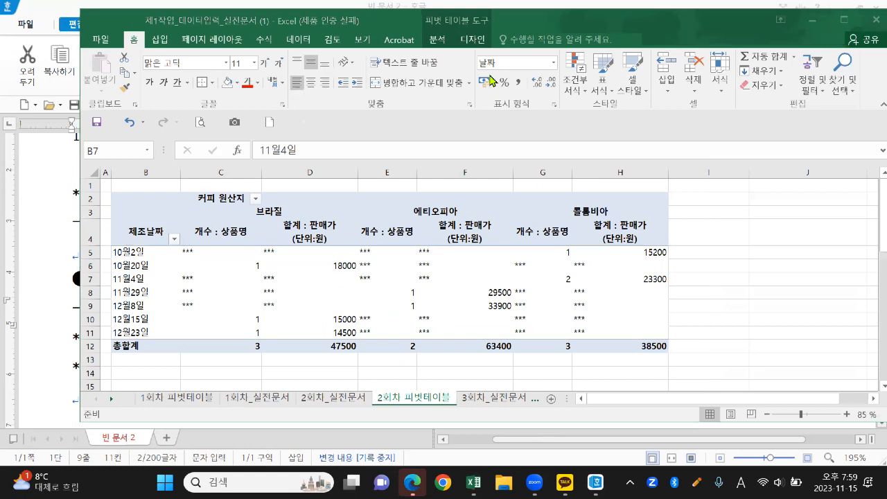
Open the grouping settings for the 제조날짜 field and move the dialog so the pivot table can be seen
{"action": "left_click", "coordinate": [437, 42]}
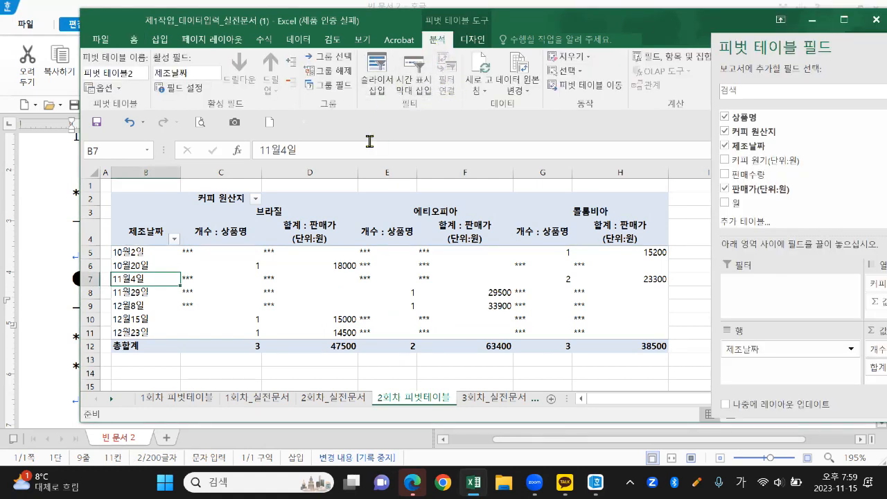
{"action": "key", "text": "ctrl+2"}
{"action": "left_click_drag", "start_coordinate": [107, 53], "coordinate": [102, 110]}
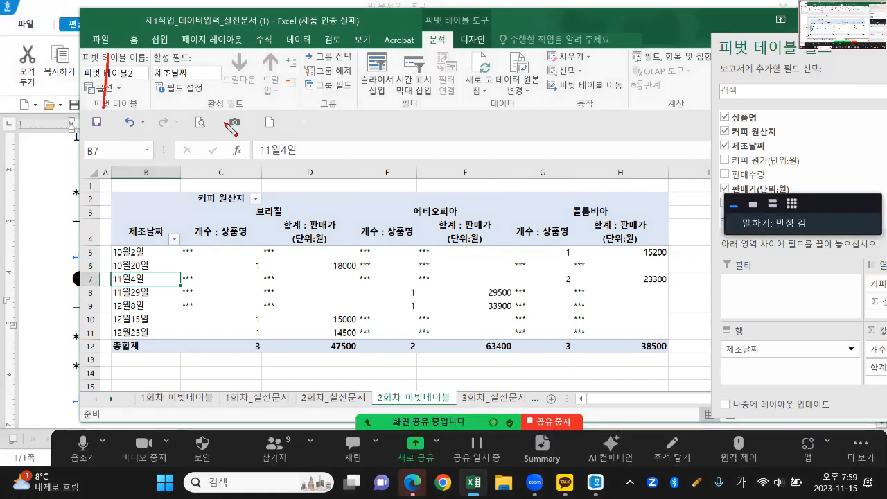
{"action": "mouse_move", "coordinate": [196, 60]}
{"action": "left_mouse_down"}
{"action": "mouse_move", "coordinate": [217, 40]}
{"action": "mouse_move", "coordinate": [219, 109]}
{"action": "mouse_move", "coordinate": [256, 108]}
{"action": "left_mouse_up"}
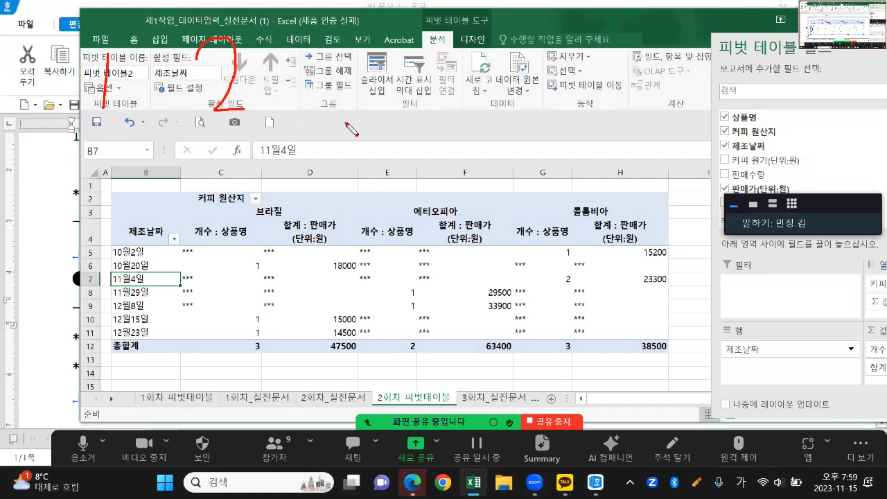
{"action": "mouse_move", "coordinate": [310, 55]}
{"action": "left_mouse_down"}
{"action": "mouse_move", "coordinate": [328, 86]}
{"action": "mouse_move", "coordinate": [348, 84]}
{"action": "mouse_move", "coordinate": [319, 109]}
{"action": "left_mouse_up"}
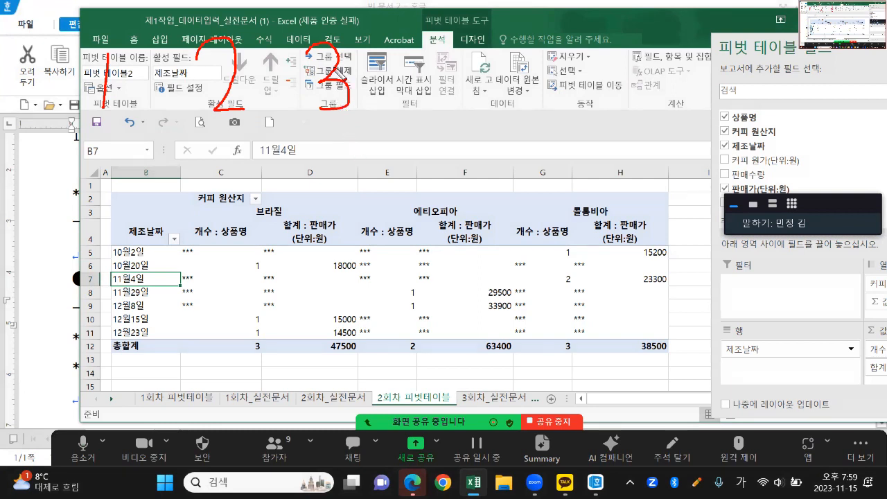
{"action": "key", "text": "Escape"}
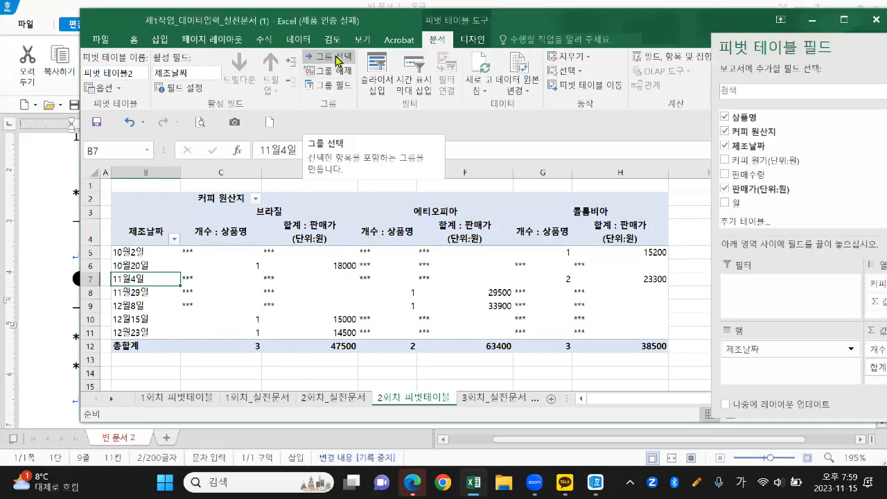
{"action": "left_click", "coordinate": [338, 61]}
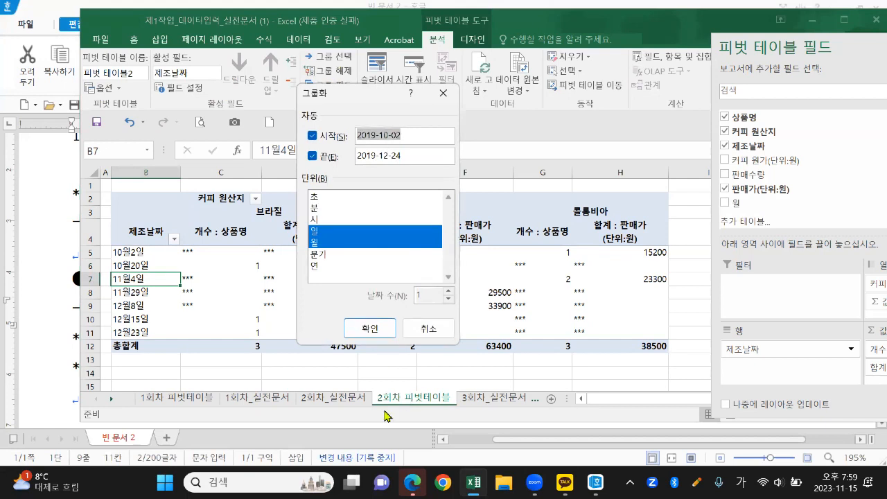
{"action": "key", "text": "ctrl+2"}
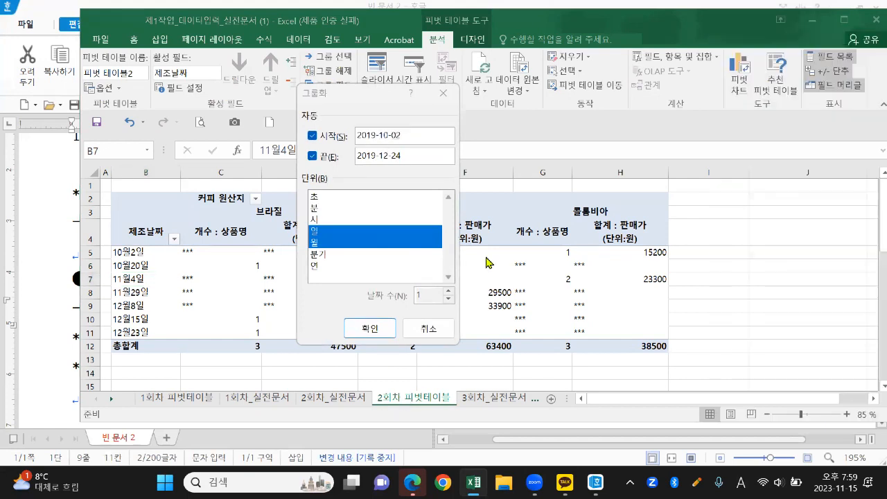
{"action": "left_click", "coordinate": [365, 104]}
{"action": "left_click_drag", "start_coordinate": [364, 104], "coordinate": [407, 41]}
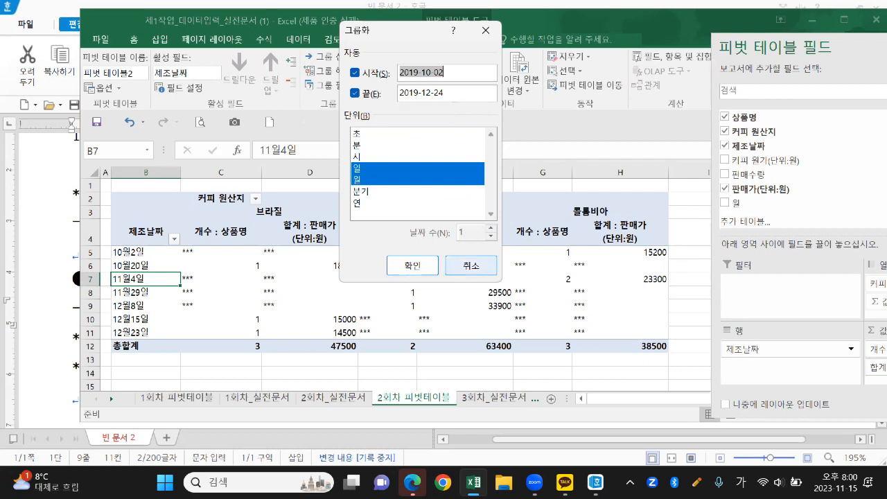
Check the row labels in the KakaoTalk reference photo and group 제조날짜 by 월 only, excluding 일
{"action": "left_click", "coordinate": [565, 483]}
{"action": "left_click", "coordinate": [636, 415]}
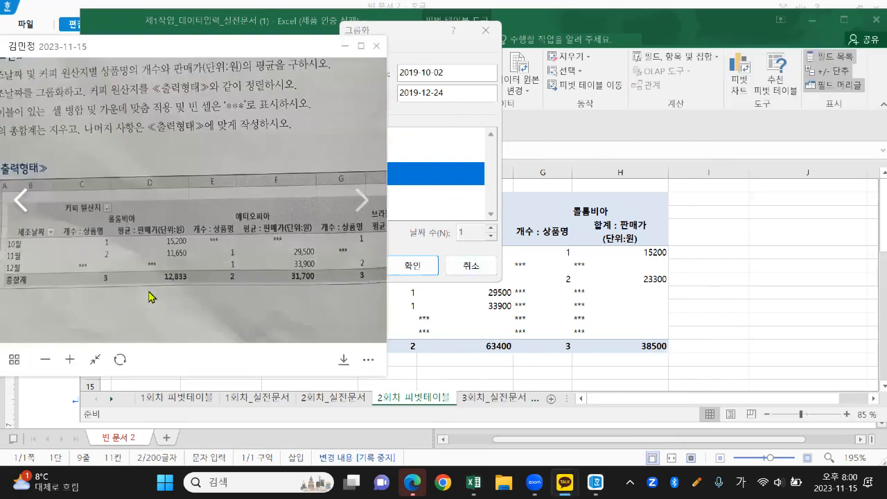
{"action": "mouse_move", "coordinate": [10, 281]}
{"action": "left_mouse_down"}
{"action": "mouse_move", "coordinate": [13, 235]}
{"action": "mouse_move", "coordinate": [34, 264]}
{"action": "mouse_move", "coordinate": [11, 287]}
{"action": "mouse_move", "coordinate": [6, 280]}
{"action": "left_mouse_up"}
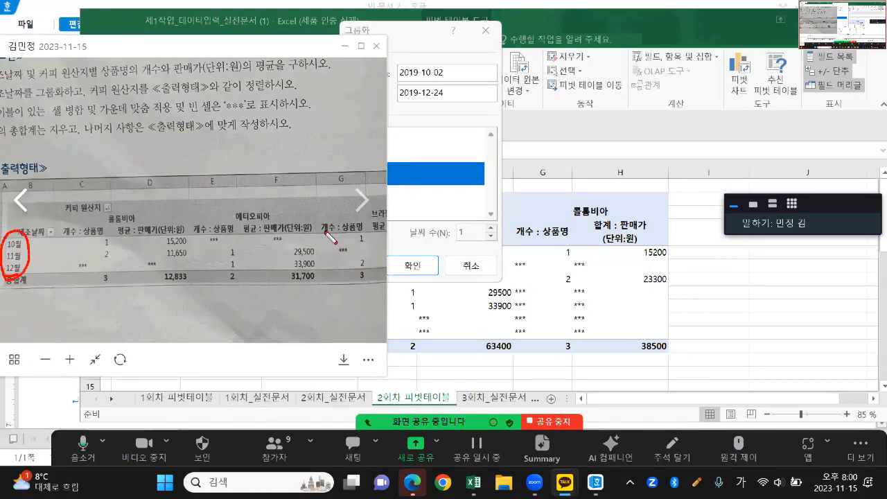
{"action": "left_click", "coordinate": [345, 46]}
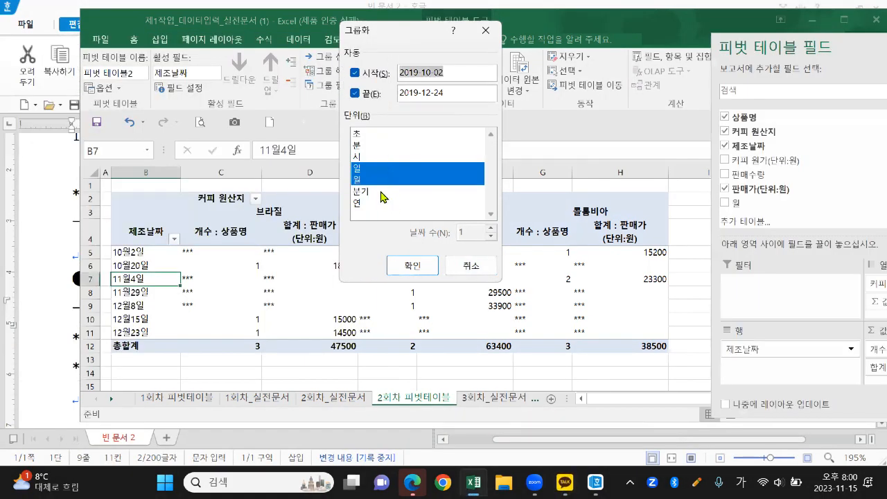
{"action": "key", "text": "ctrl+2"}
{"action": "left_click_drag", "start_coordinate": [360, 163], "coordinate": [361, 172]}
{"action": "key", "text": "Escape"}
{"action": "left_click", "coordinate": [372, 170]}
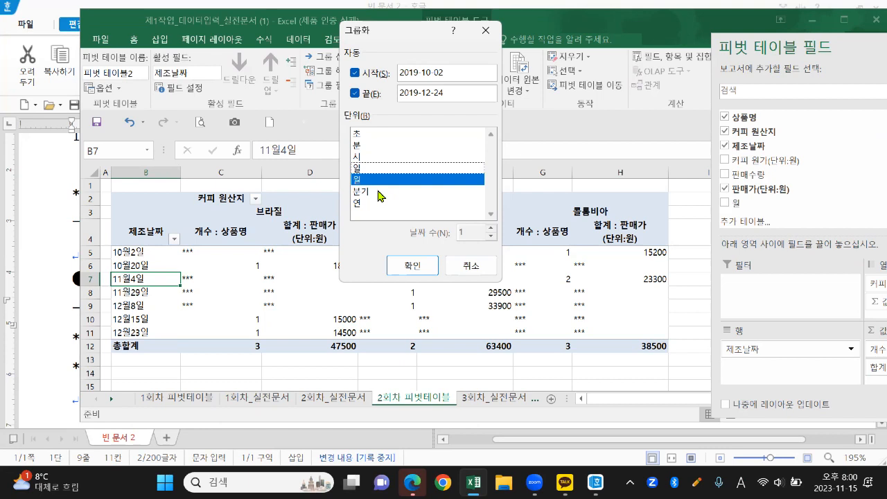
{"action": "left_click", "coordinate": [416, 269]}
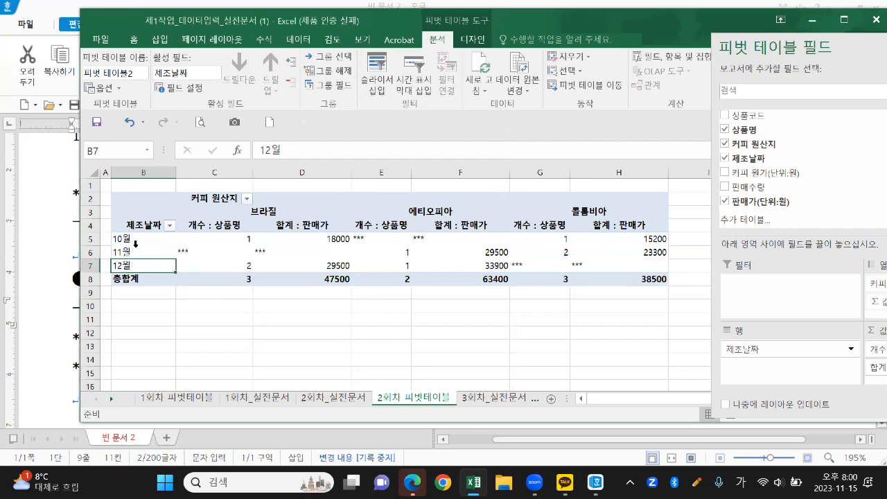
{"action": "left_click_drag", "start_coordinate": [131, 238], "coordinate": [136, 266]}
{"action": "left_click", "coordinate": [148, 254]}
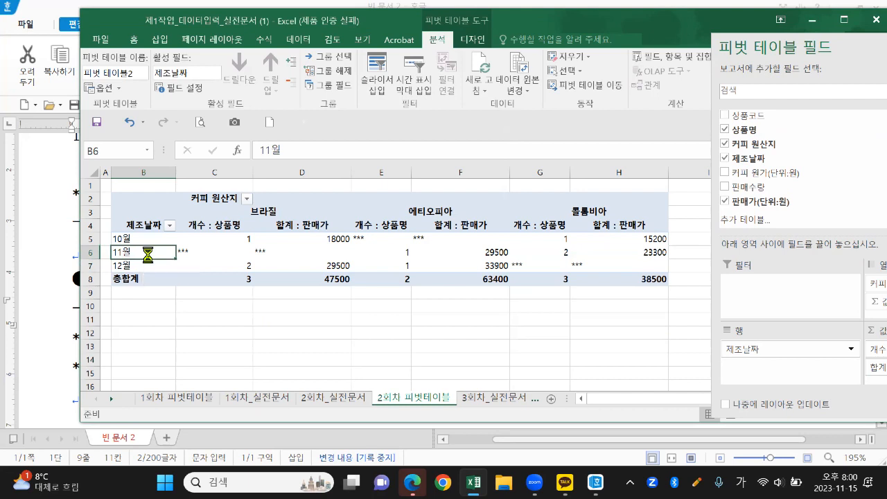
Sort the 커피 원산지 labels in descending order, starting from the 브라질 heading
{"action": "scroll", "coordinate": [148, 253], "scroll_direction": "up", "scroll_amount": 1, "text": "ctrl"}
{"action": "scroll", "coordinate": [345, 299], "scroll_direction": "up", "scroll_amount": 1, "text": "ctrl"}
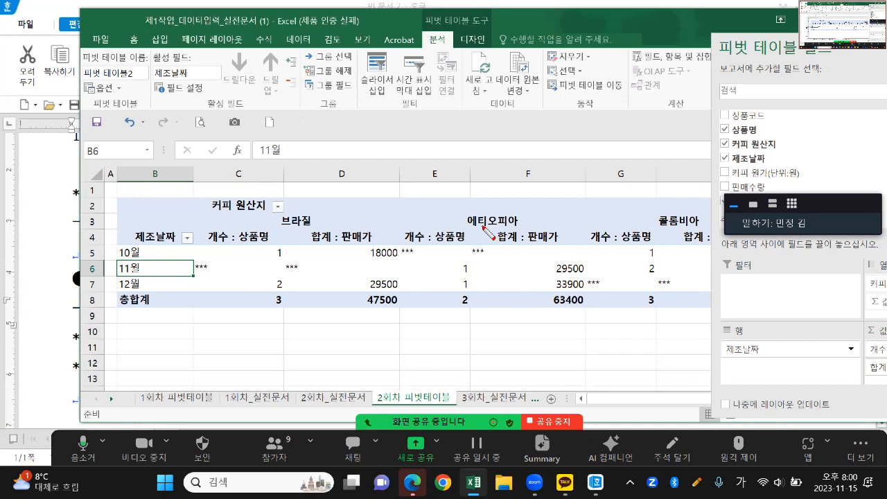
{"action": "mouse_move", "coordinate": [280, 228]}
{"action": "left_mouse_down"}
{"action": "mouse_move", "coordinate": [321, 227]}
{"action": "mouse_move", "coordinate": [314, 206]}
{"action": "mouse_move", "coordinate": [272, 226]}
{"action": "left_mouse_up"}
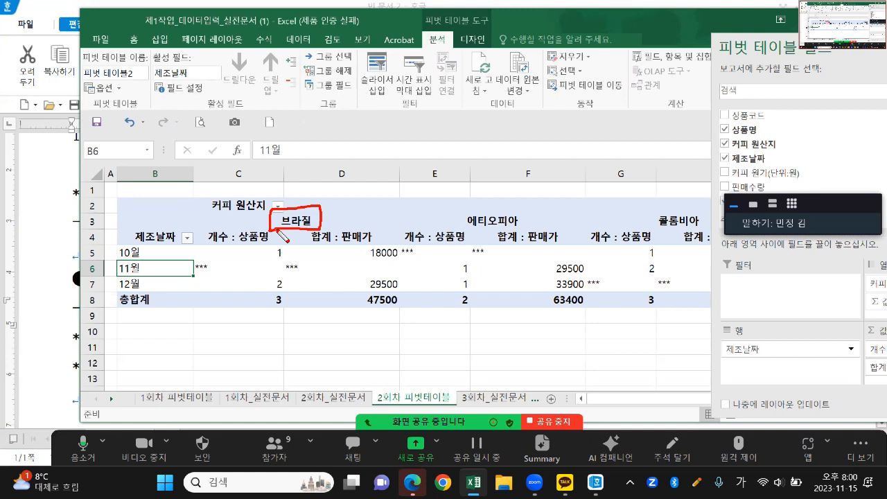
{"action": "left_click", "coordinate": [248, 206]}
{"action": "left_click", "coordinate": [297, 222]}
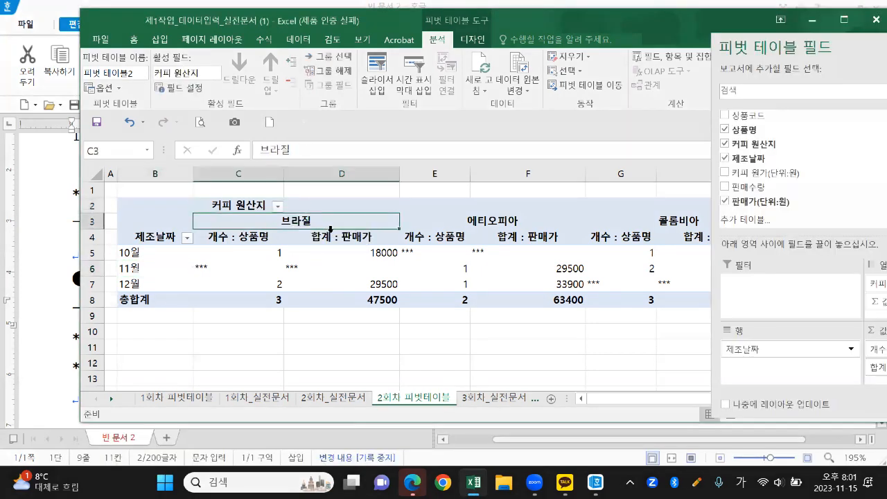
{"action": "mouse_move", "coordinate": [194, 212]}
{"action": "left_mouse_down"}
{"action": "mouse_move", "coordinate": [194, 223]}
{"action": "mouse_move", "coordinate": [417, 233]}
{"action": "mouse_move", "coordinate": [344, 210]}
{"action": "mouse_move", "coordinate": [219, 210]}
{"action": "mouse_move", "coordinate": [195, 220]}
{"action": "left_mouse_up"}
{"action": "key", "text": "Escape"}
{"action": "left_click", "coordinate": [308, 43]}
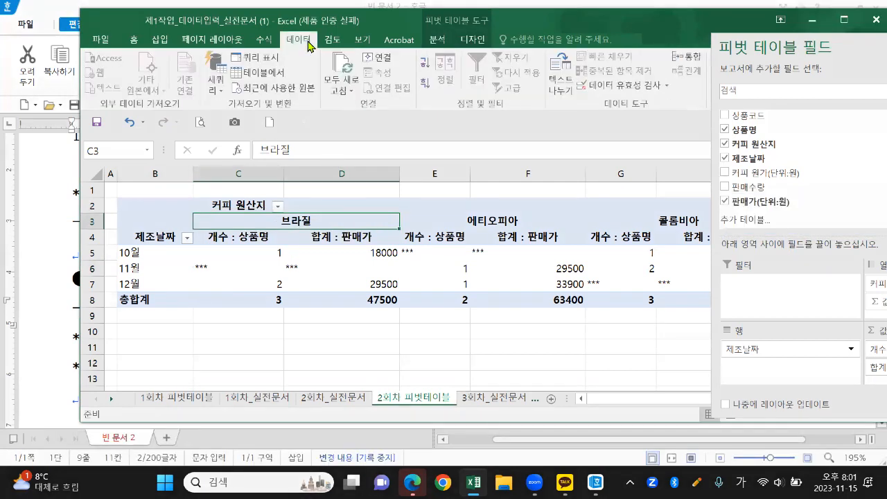
{"action": "mouse_move", "coordinate": [419, 97]}
{"action": "left_mouse_down"}
{"action": "mouse_move", "coordinate": [434, 74]}
{"action": "mouse_move", "coordinate": [424, 108]}
{"action": "mouse_move", "coordinate": [431, 72]}
{"action": "mouse_move", "coordinate": [436, 97]}
{"action": "mouse_move", "coordinate": [427, 101]}
{"action": "left_mouse_up"}
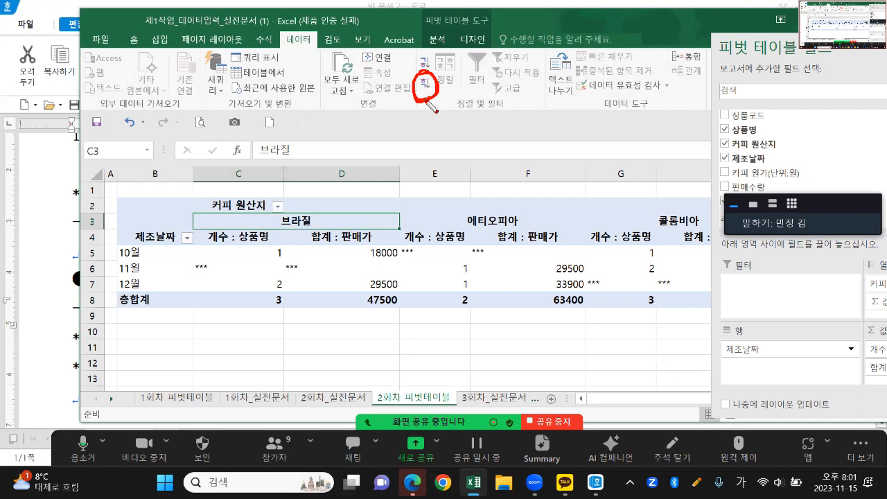
{"action": "key", "text": "Escape"}
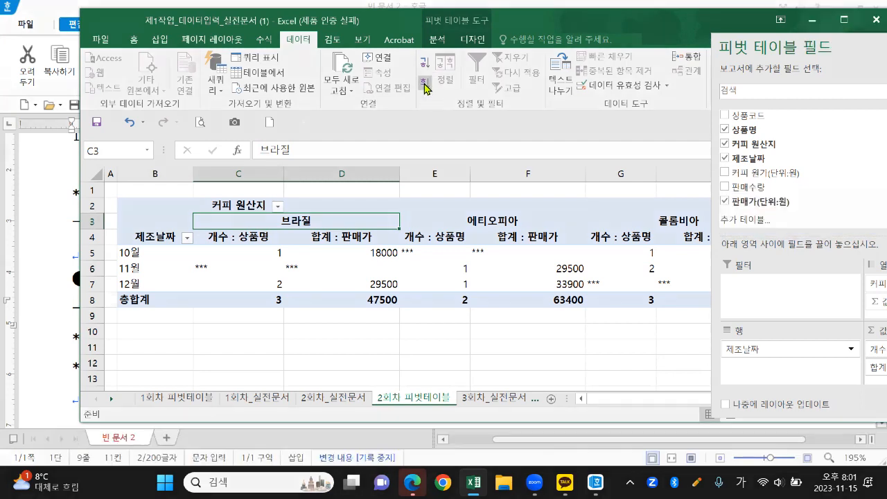
{"action": "left_click", "coordinate": [424, 86]}
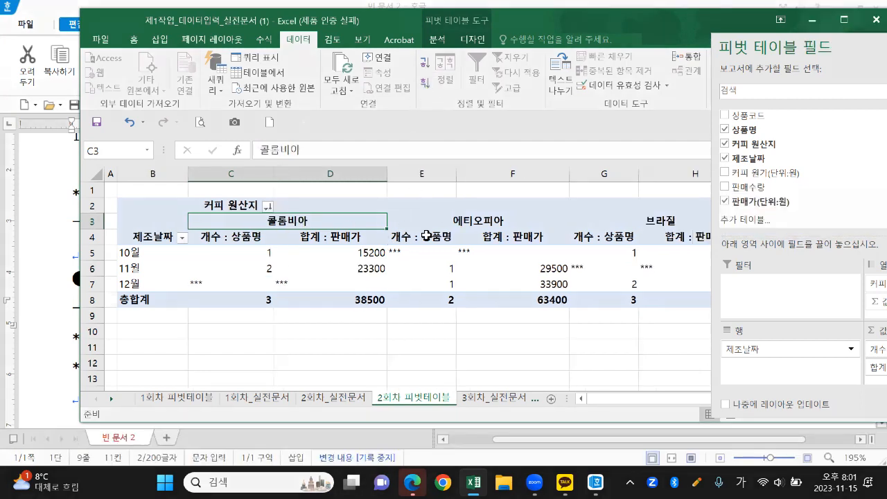
Circle the 합계 : 판매가 heading under 에티오피아 in the pivot table with the red annotation pen
{"action": "scroll", "coordinate": [456, 246], "scroll_direction": "down", "scroll_amount": 2, "text": "ctrl"}
{"action": "left_click", "coordinate": [397, 228]}
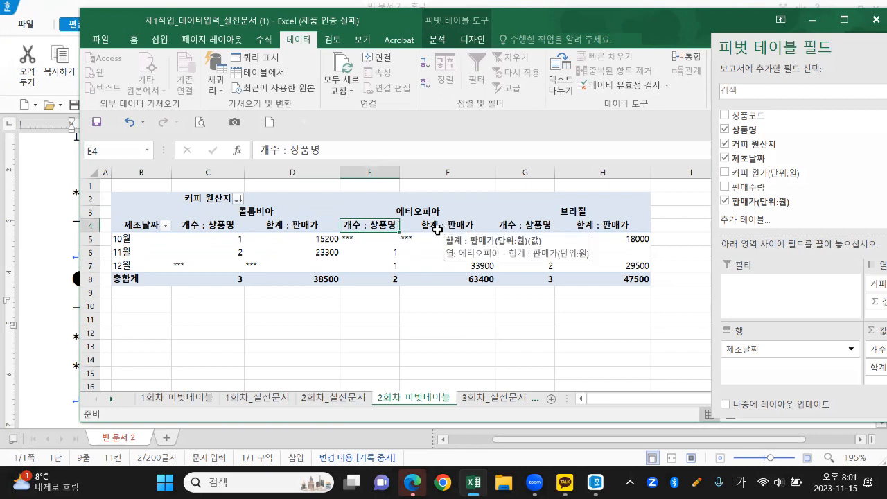
{"action": "mouse_move", "coordinate": [436, 237]}
{"action": "left_mouse_down"}
{"action": "mouse_move", "coordinate": [483, 226]}
{"action": "mouse_move", "coordinate": [416, 227]}
{"action": "mouse_move", "coordinate": [438, 239]}
{"action": "left_mouse_up"}
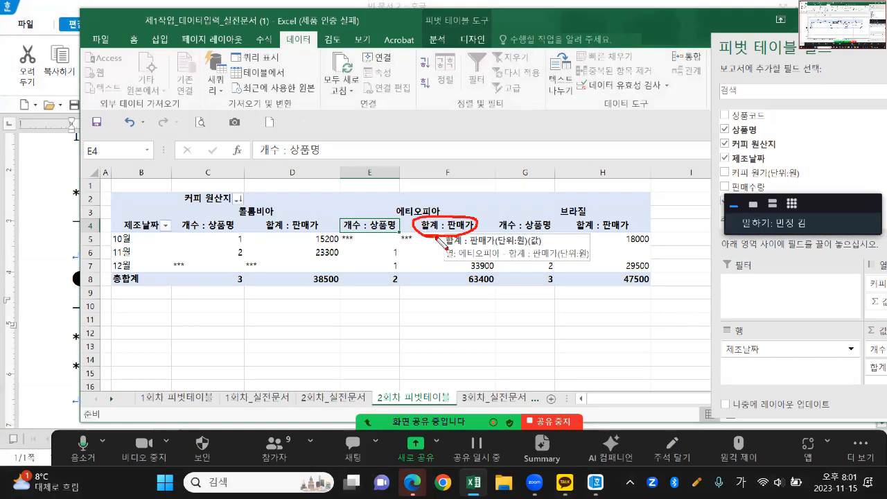
{"action": "key", "text": "Escape"}
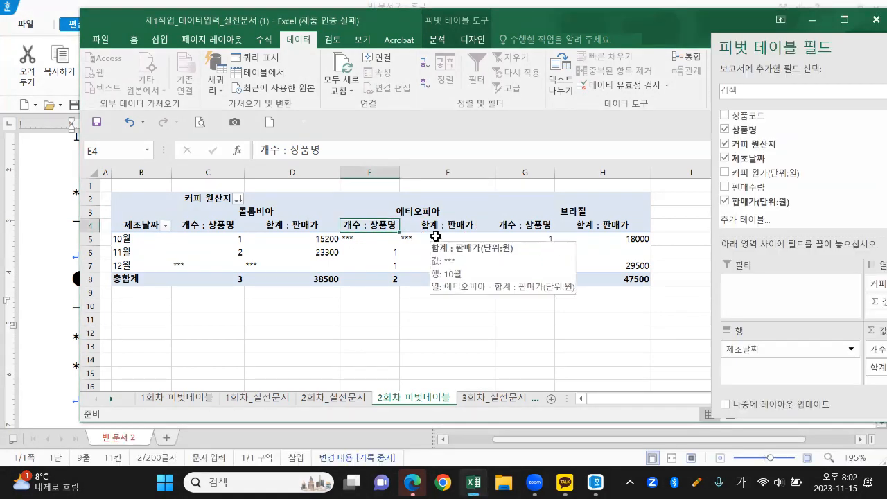
{"action": "left_click", "coordinate": [406, 256]}
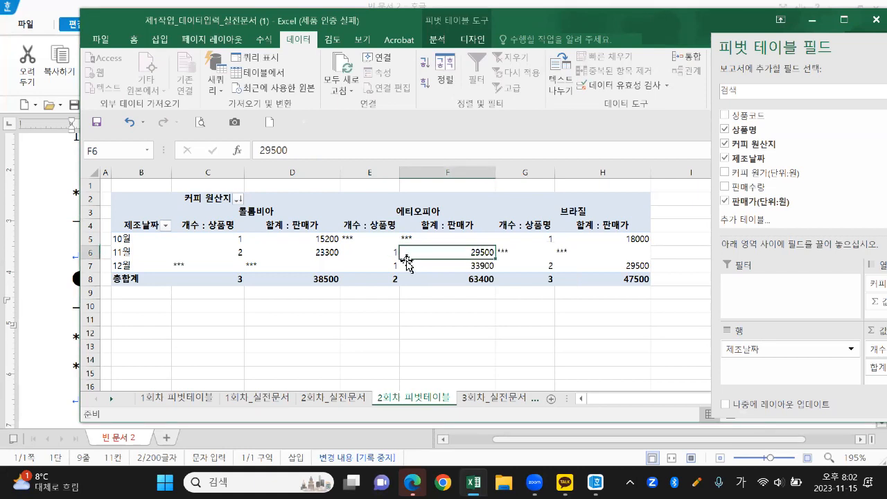
Circle the *** placeholders under 콜롬비아 for 12월 and under 에티오피아 for 10월 with the annotation pen
{"action": "key", "text": "ctrl+2"}
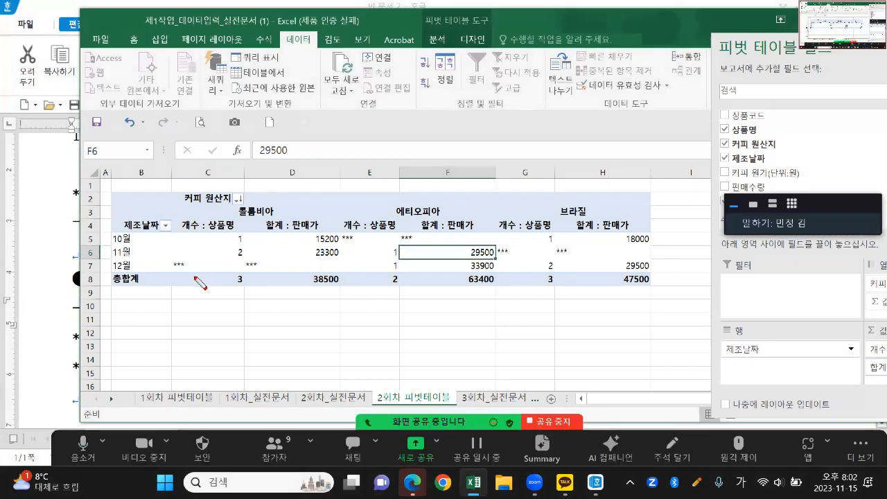
{"action": "mouse_move", "coordinate": [184, 274]}
{"action": "left_mouse_down"}
{"action": "mouse_move", "coordinate": [174, 276]}
{"action": "mouse_move", "coordinate": [185, 274]}
{"action": "left_mouse_up"}
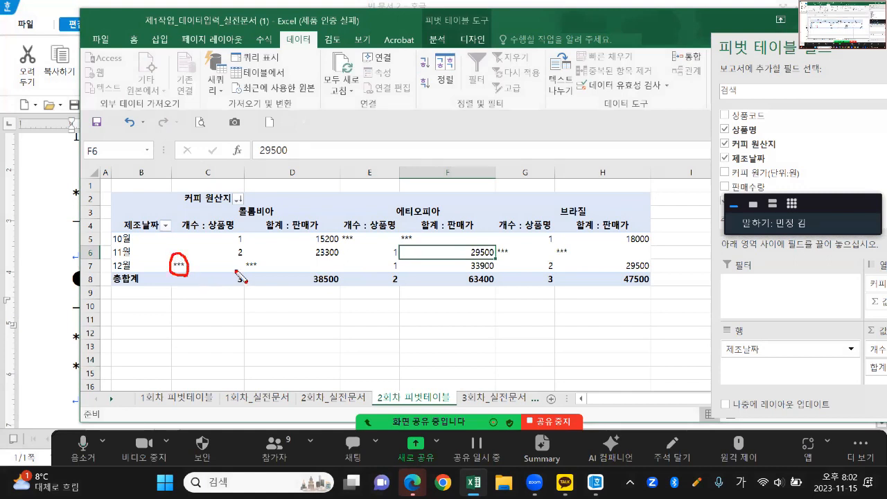
{"action": "mouse_move", "coordinate": [250, 272]}
{"action": "left_mouse_down"}
{"action": "mouse_move", "coordinate": [243, 262]}
{"action": "mouse_move", "coordinate": [257, 270]}
{"action": "left_mouse_up"}
{"action": "mouse_move", "coordinate": [359, 251]}
{"action": "left_mouse_down"}
{"action": "mouse_move", "coordinate": [353, 229]}
{"action": "mouse_move", "coordinate": [352, 254]}
{"action": "left_mouse_up"}
{"action": "left_click_drag", "start_coordinate": [410, 233], "coordinate": [406, 247]}
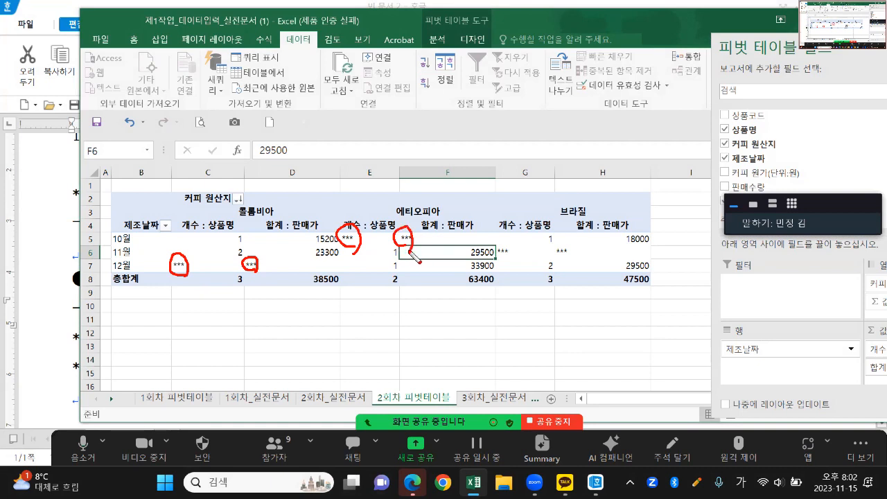
Center the two *** placeholders in the 12월 row under 콜롬비아
{"action": "left_click", "coordinate": [177, 265]}
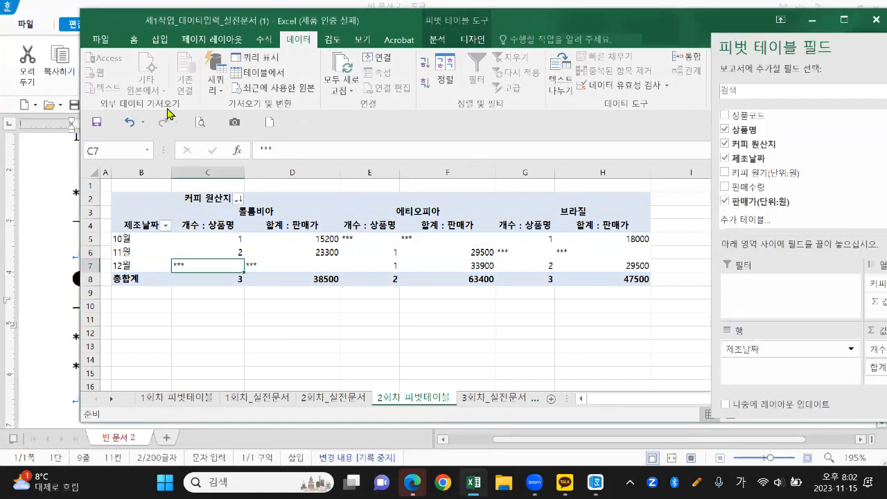
{"action": "left_click", "coordinate": [134, 41]}
{"action": "left_click", "coordinate": [310, 83]}
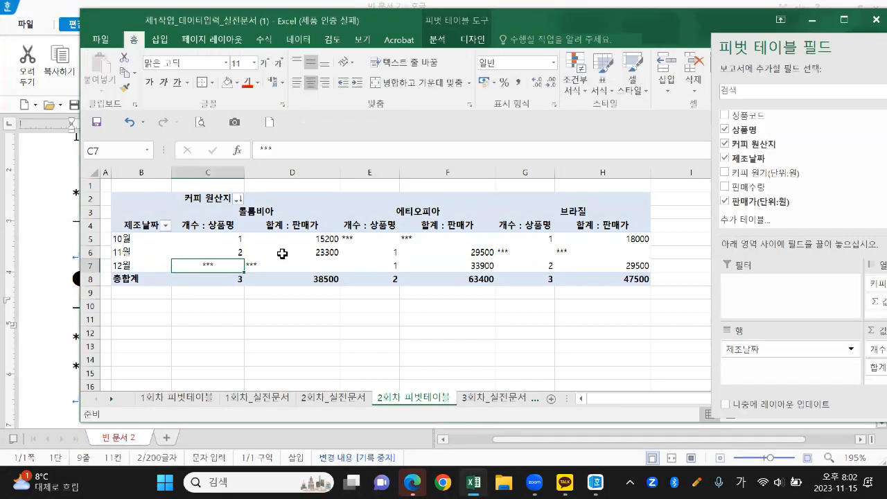
{"action": "left_click", "coordinate": [261, 266]}
{"action": "left_click", "coordinate": [310, 83]}
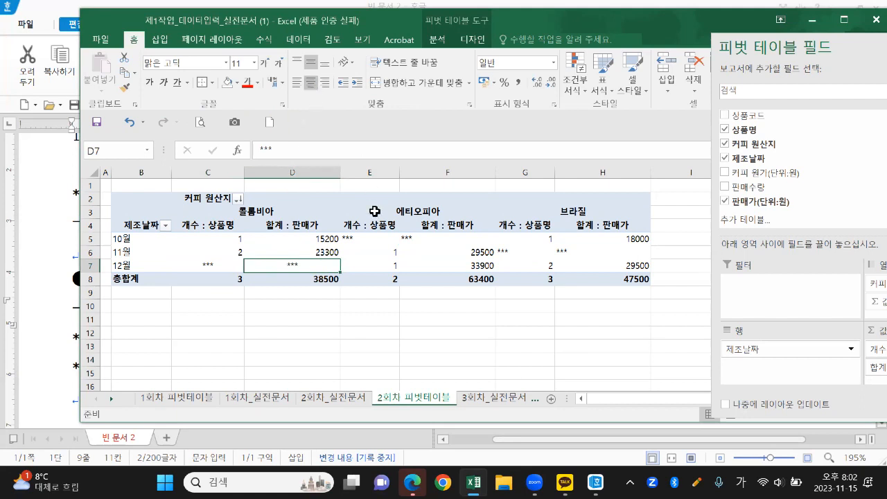
Center the *** placeholders in the 10월 row under 에티오피아 and the 11월 row under 브라질, and deselect them
{"action": "left_click", "coordinate": [355, 238]}
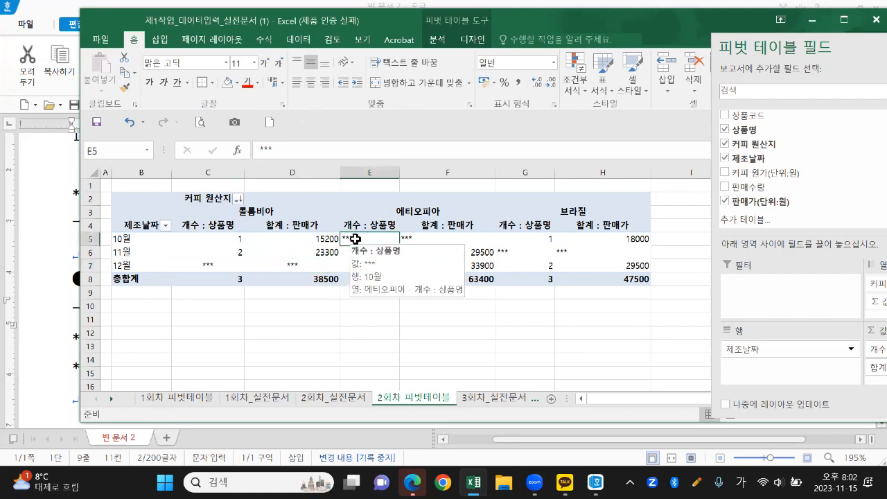
{"action": "left_click", "coordinate": [415, 238], "text": "ctrl"}
{"action": "left_click", "coordinate": [508, 254], "text": "ctrl"}
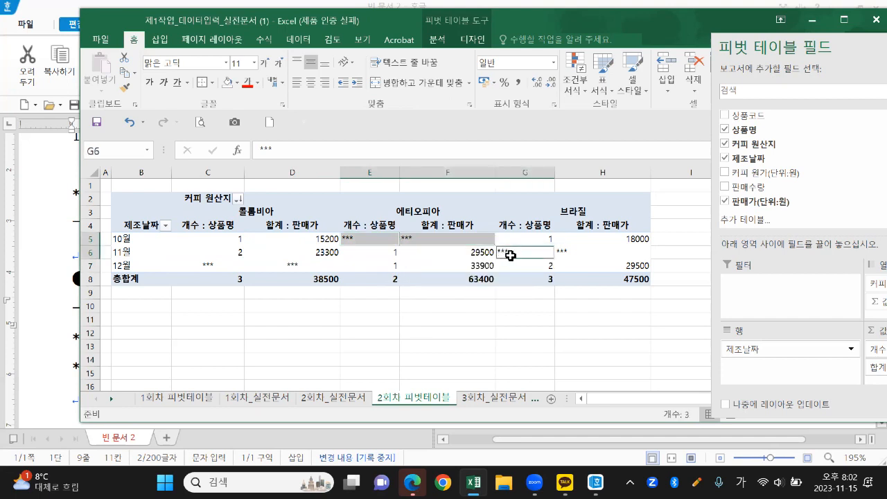
{"action": "left_click", "coordinate": [564, 252], "text": "ctrl"}
{"action": "left_click", "coordinate": [311, 85]}
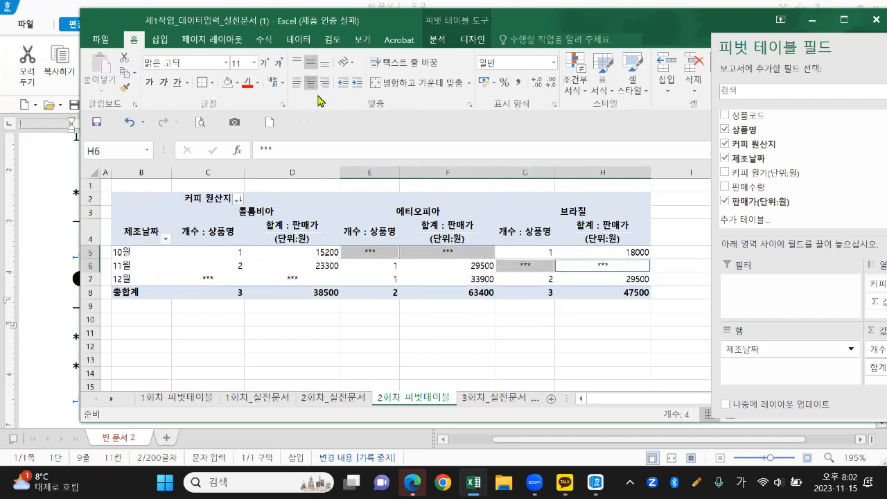
{"action": "left_click", "coordinate": [370, 346]}
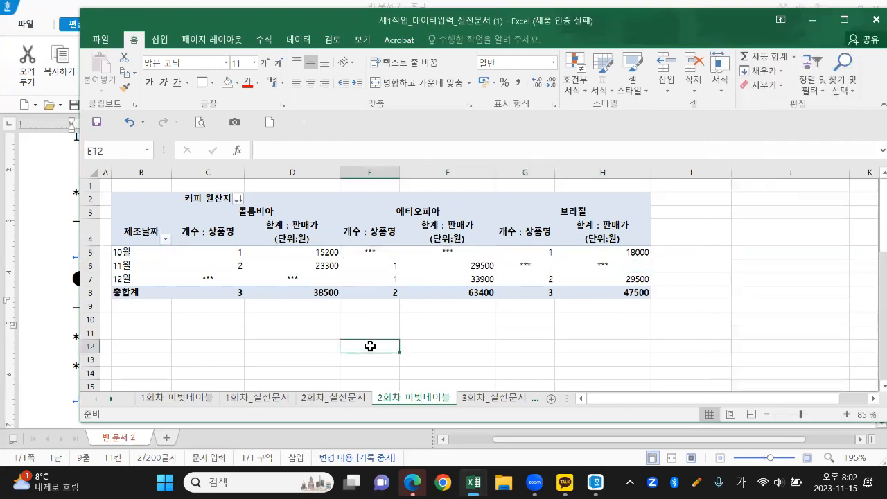
{"action": "left_click", "coordinate": [334, 332]}
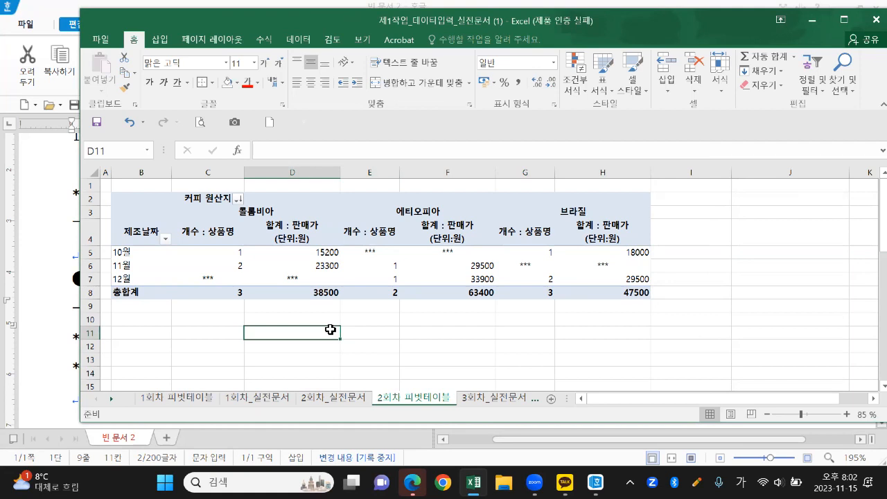
Apply the comma number style to the 콜롬비아 selling prices for 10월, 11월 and 총합계
{"action": "mouse_move", "coordinate": [331, 253]}
{"action": "left_mouse_down"}
{"action": "mouse_move", "coordinate": [330, 293]}
{"action": "mouse_move", "coordinate": [323, 259]}
{"action": "mouse_move", "coordinate": [337, 264]}
{"action": "left_mouse_up"}
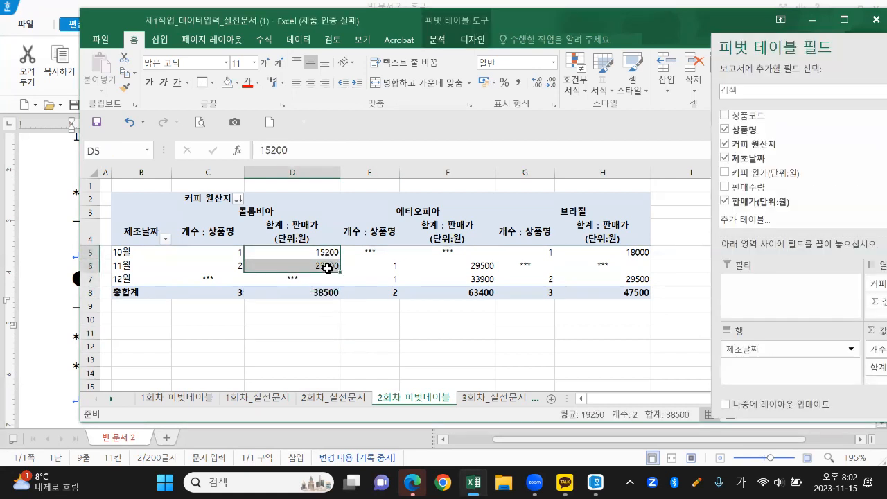
{"action": "left_click", "coordinate": [518, 81]}
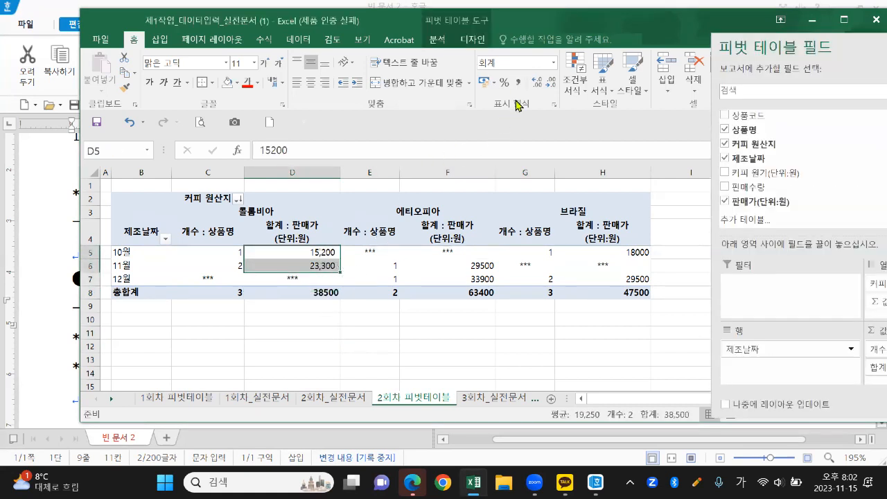
{"action": "left_click", "coordinate": [330, 292]}
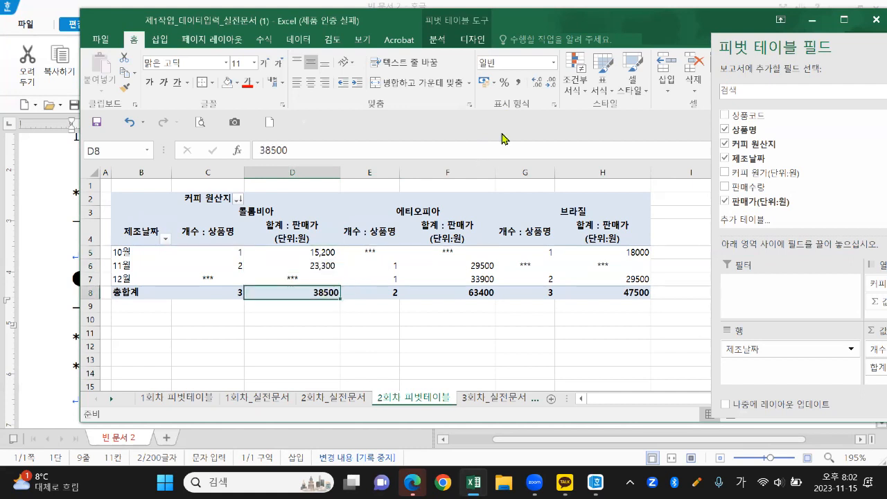
{"action": "left_click", "coordinate": [519, 83]}
Apply the comma number style to the numeric selling prices under 에티오피아 and 브라질, including their 총합계 values
{"action": "left_click_drag", "start_coordinate": [482, 265], "coordinate": [478, 288]}
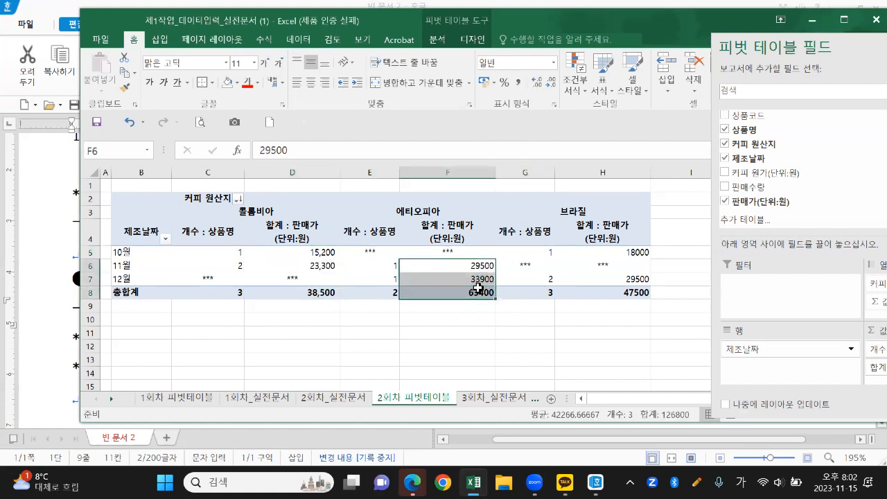
{"action": "left_click", "coordinate": [518, 81]}
{"action": "left_click", "coordinate": [633, 254]}
{"action": "left_click", "coordinate": [519, 83]}
{"action": "left_click_drag", "start_coordinate": [631, 279], "coordinate": [628, 293]}
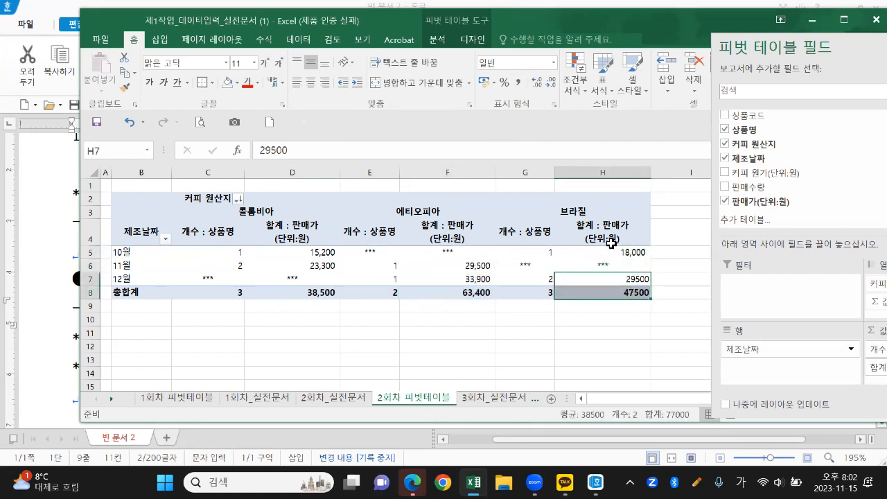
{"action": "left_click", "coordinate": [519, 83]}
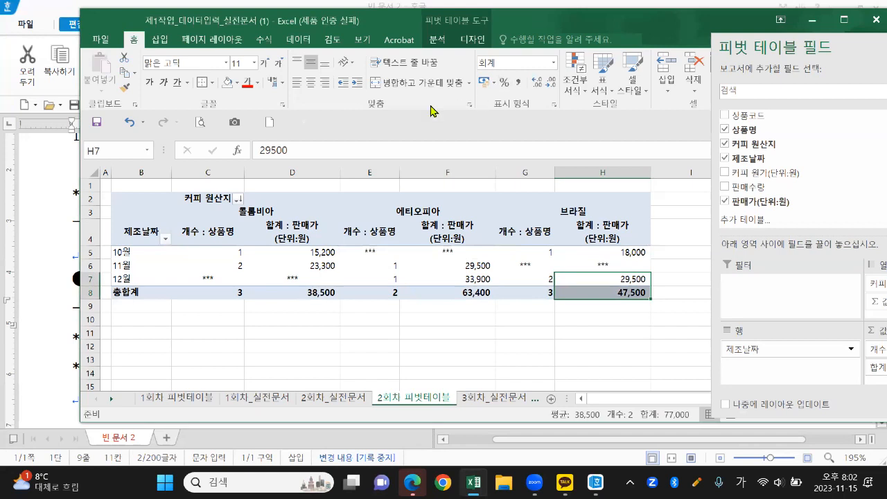
Circle the 10월 to 12월 row labels of the pivot table with the annotation pen
{"action": "mouse_move", "coordinate": [142, 293]}
{"action": "left_mouse_down"}
{"action": "mouse_move", "coordinate": [107, 258]}
{"action": "mouse_move", "coordinate": [154, 283]}
{"action": "mouse_move", "coordinate": [143, 294]}
{"action": "left_mouse_up"}
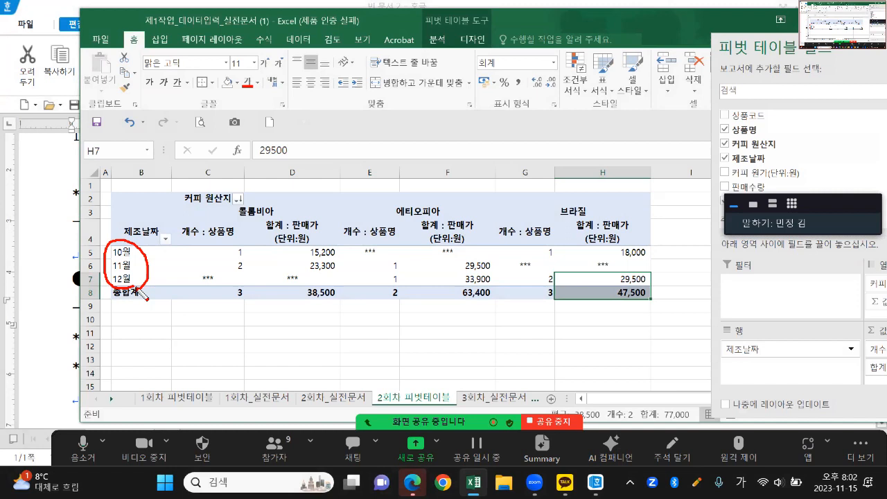
{"action": "left_click_drag", "start_coordinate": [343, 118], "coordinate": [330, 144]}
{"action": "mouse_move", "coordinate": [376, 111]}
{"action": "left_mouse_down"}
{"action": "mouse_move", "coordinate": [360, 142]}
{"action": "mouse_move", "coordinate": [388, 111]}
{"action": "mouse_move", "coordinate": [343, 245]}
{"action": "left_mouse_up"}
{"action": "mouse_move", "coordinate": [416, 157]}
{"action": "left_mouse_down"}
{"action": "mouse_move", "coordinate": [406, 183]}
{"action": "mouse_move", "coordinate": [427, 161]}
{"action": "left_mouse_up"}
{"action": "mouse_move", "coordinate": [503, 97]}
{"action": "left_mouse_down"}
{"action": "mouse_move", "coordinate": [563, 111]}
{"action": "mouse_move", "coordinate": [542, 137]}
{"action": "left_mouse_up"}
{"action": "mouse_move", "coordinate": [575, 102]}
{"action": "left_mouse_down"}
{"action": "mouse_move", "coordinate": [620, 126]}
{"action": "mouse_move", "coordinate": [630, 149]}
{"action": "mouse_move", "coordinate": [593, 182]}
{"action": "mouse_move", "coordinate": [648, 184]}
{"action": "left_mouse_up"}
{"action": "left_click_drag", "start_coordinate": [591, 204], "coordinate": [641, 256]}
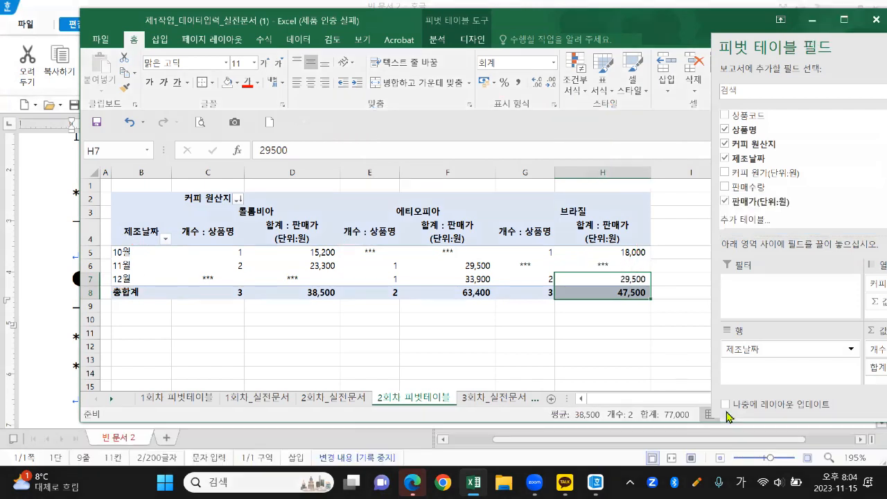
{"action": "left_click", "coordinate": [762, 183]}
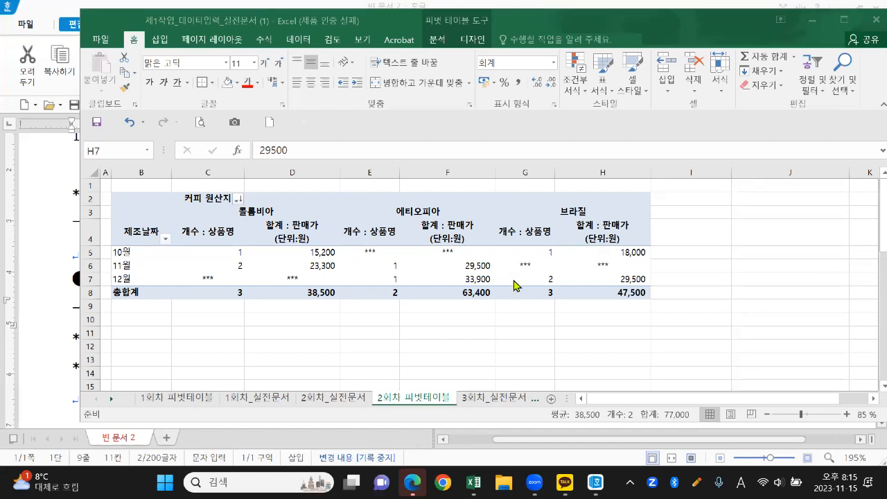
Switch to the 4회차_실전문서 sheet, zoom it to 85 % and widen and reposition the workbook window
{"action": "left_click", "coordinate": [112, 400]}
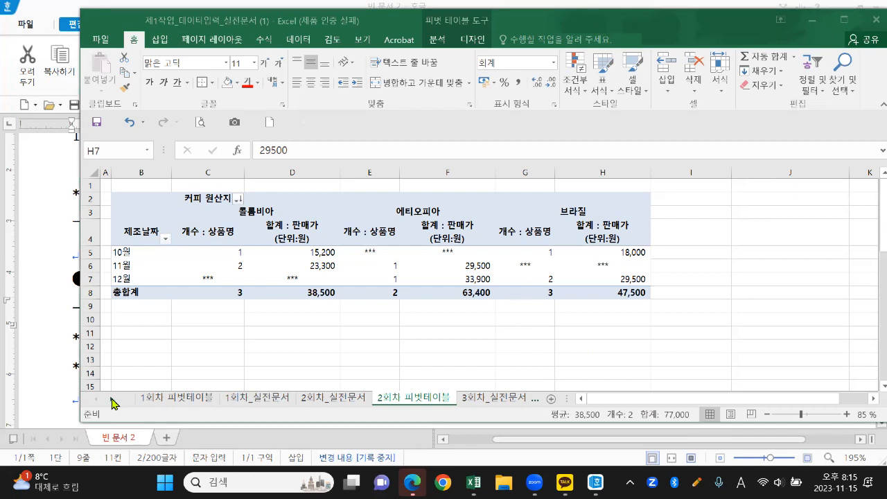
{"action": "left_click", "coordinate": [112, 401]}
{"action": "left_click", "coordinate": [386, 400]}
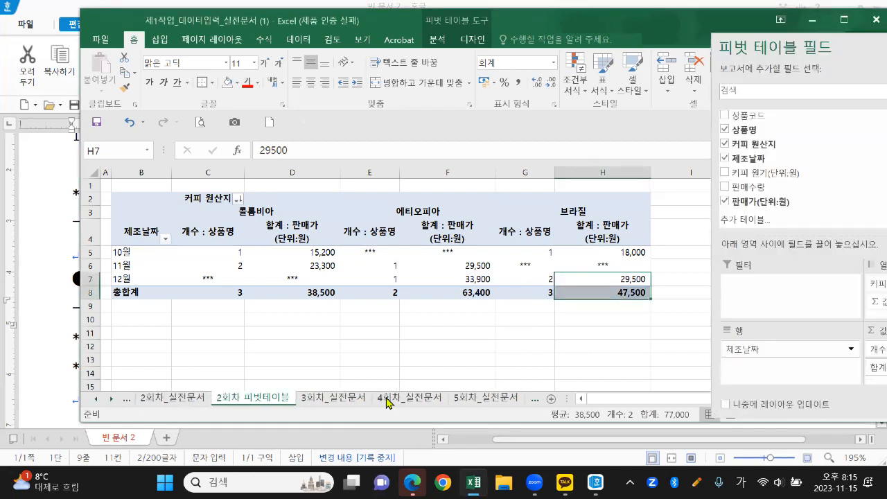
{"action": "scroll", "coordinate": [428, 281], "scroll_direction": "down", "scroll_amount": 1}
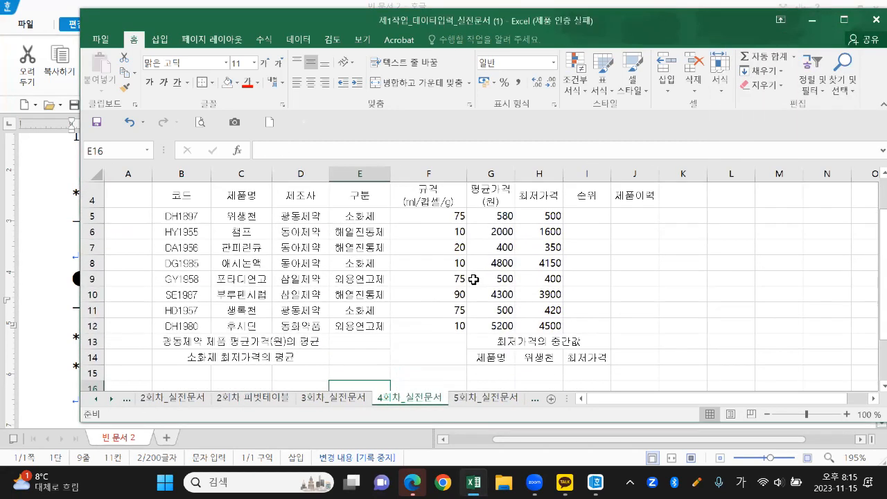
{"action": "scroll", "coordinate": [472, 280], "scroll_direction": "down", "scroll_amount": 1, "text": "ctrl"}
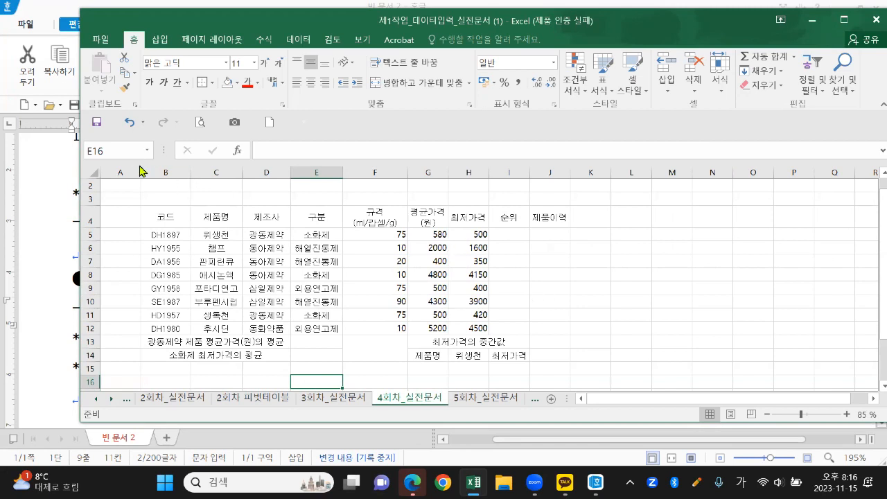
{"action": "left_click_drag", "start_coordinate": [79, 163], "coordinate": [20, 163]}
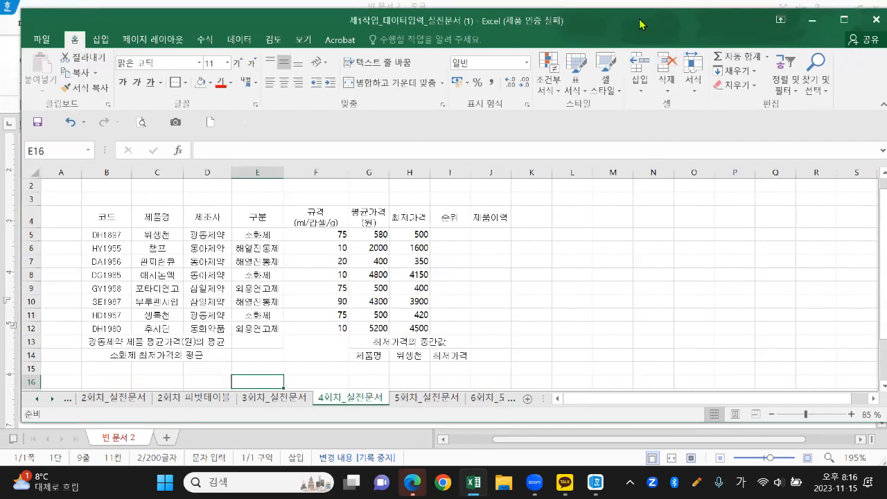
{"action": "left_click_drag", "start_coordinate": [640, 21], "coordinate": [627, 16]}
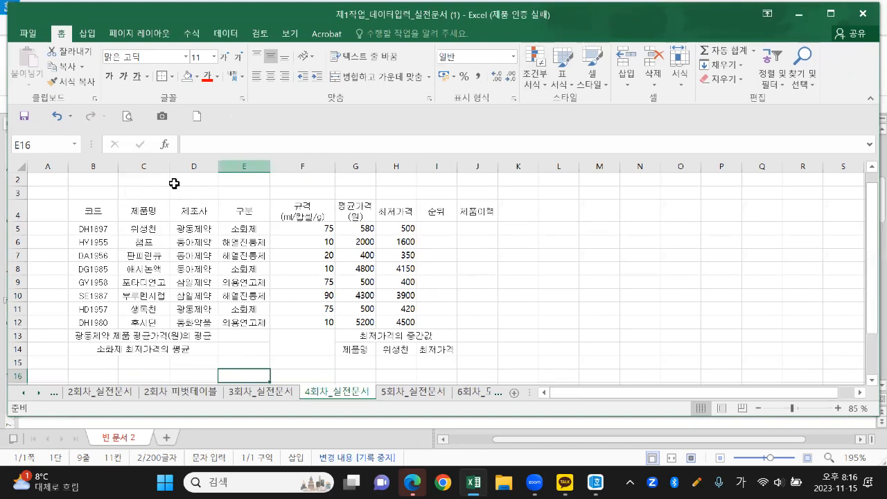
Apply all borders and a thick outside border to the table in B4:J14
{"action": "left_click_drag", "start_coordinate": [100, 206], "coordinate": [302, 211]}
{"action": "left_click_drag", "start_coordinate": [393, 231], "coordinate": [493, 352]}
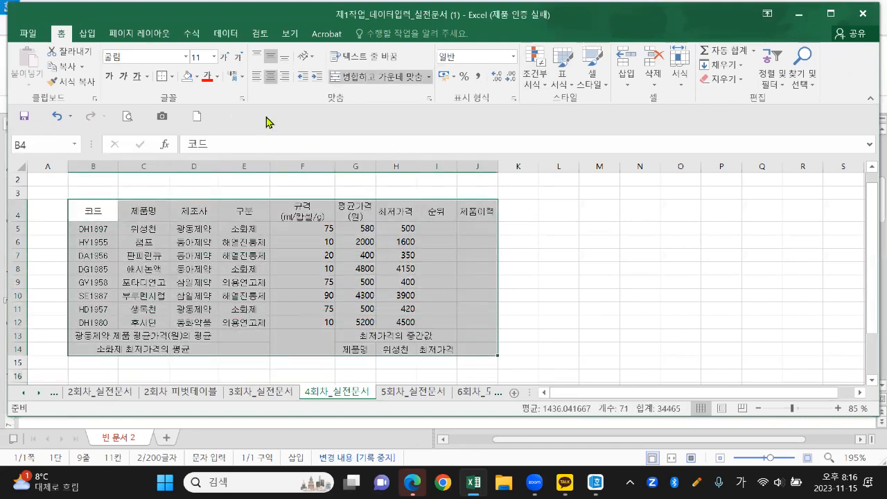
{"action": "left_click", "coordinate": [171, 76]}
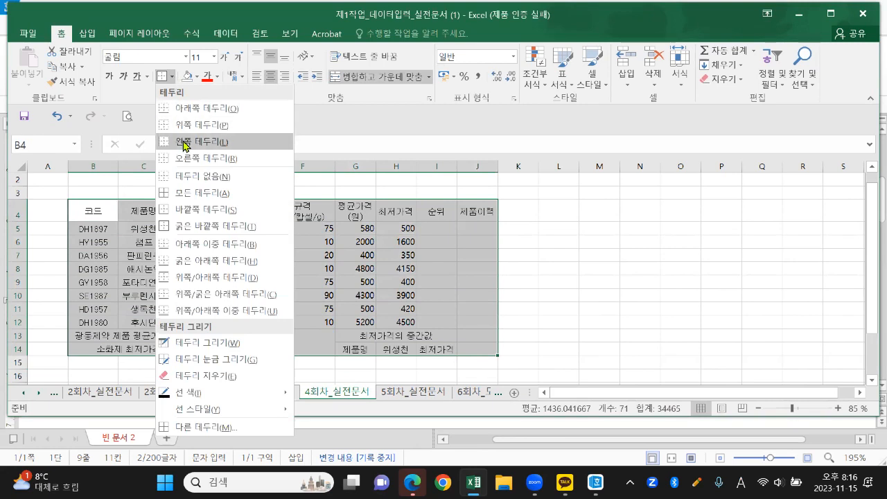
{"action": "left_click", "coordinate": [184, 197]}
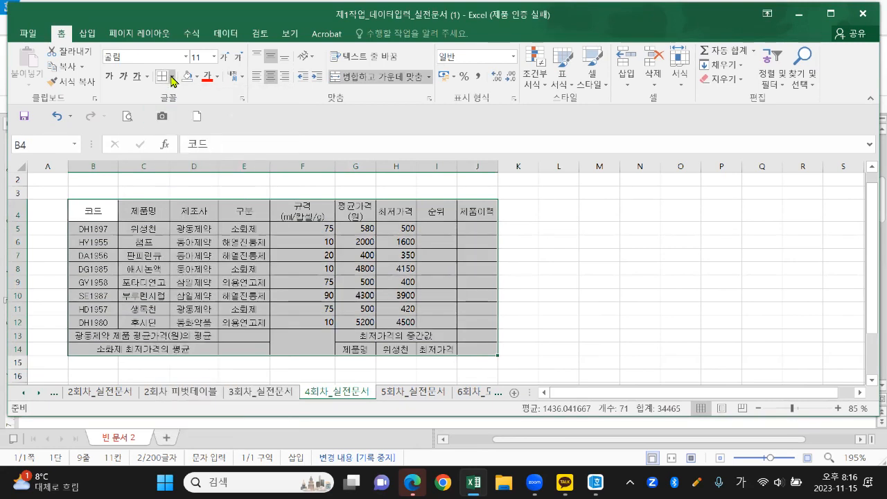
{"action": "left_click", "coordinate": [171, 77]}
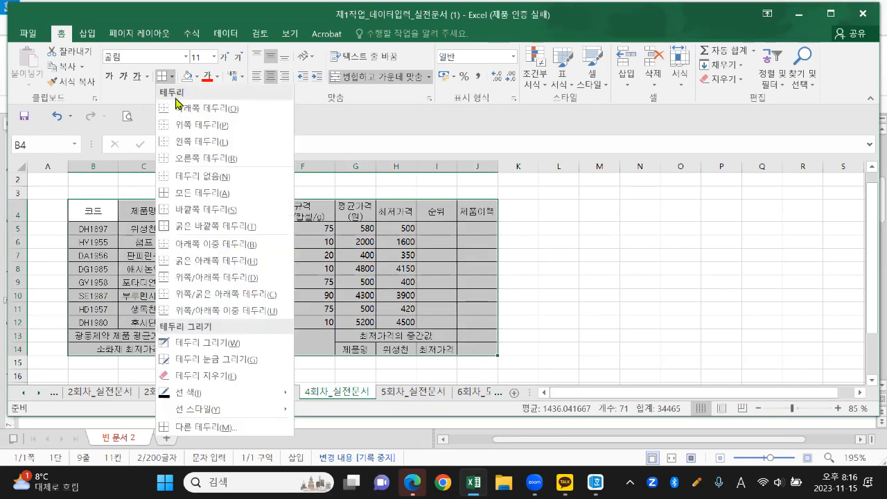
{"action": "left_click", "coordinate": [201, 231]}
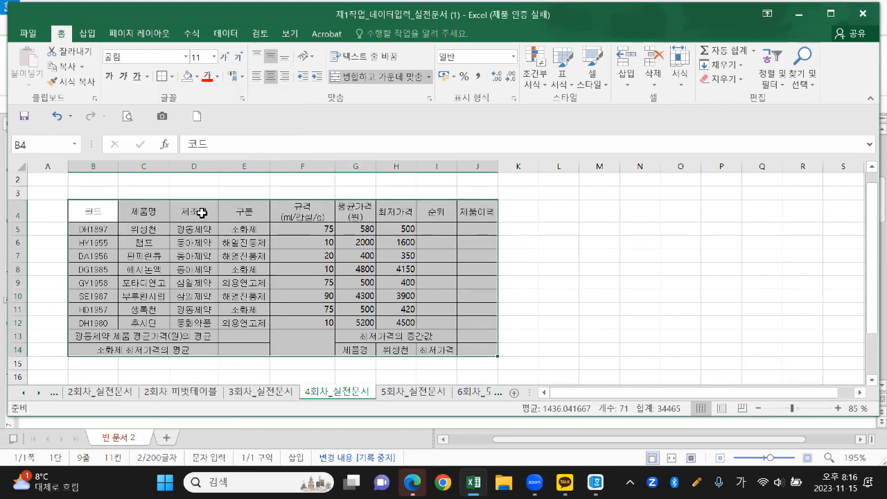
Apply a thick outside border to the header row B4:J4
{"action": "left_click", "coordinate": [114, 208]}
{"action": "left_click_drag", "start_coordinate": [97, 210], "coordinate": [468, 210]}
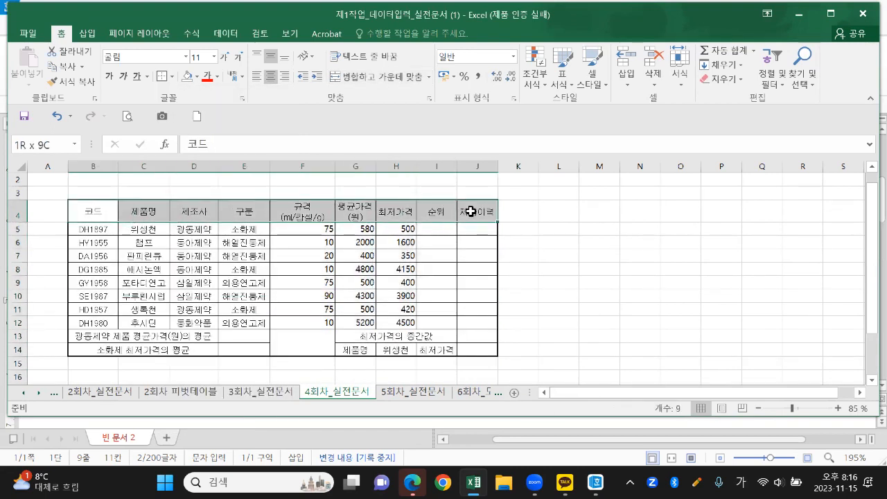
{"action": "left_click", "coordinate": [172, 76]}
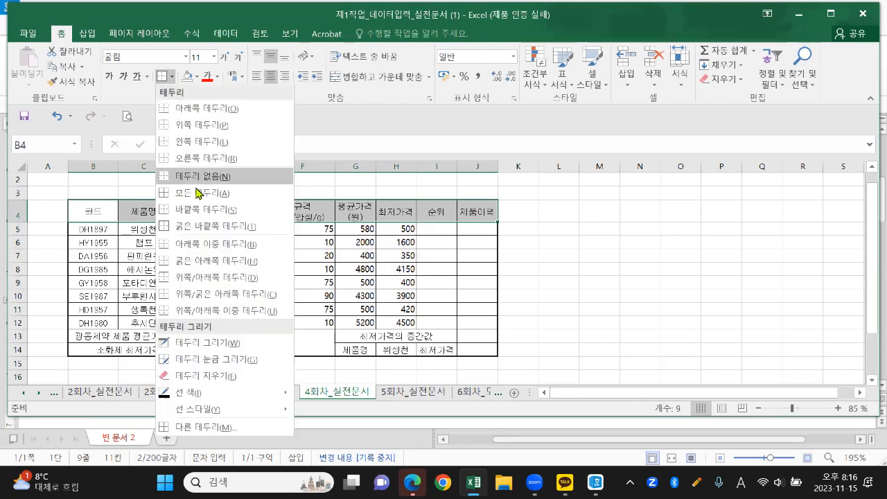
{"action": "left_click", "coordinate": [192, 225]}
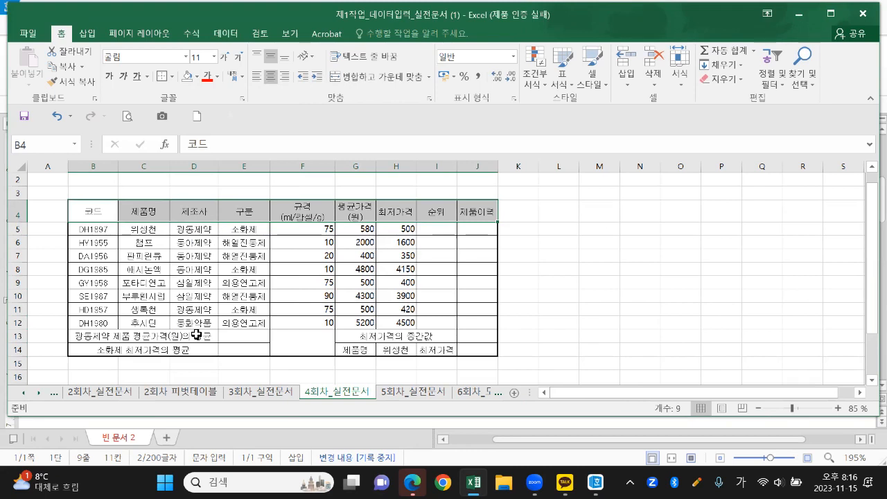
Apply a thick outside border to the summary rows B13:J14
{"action": "left_click_drag", "start_coordinate": [93, 339], "coordinate": [458, 341]}
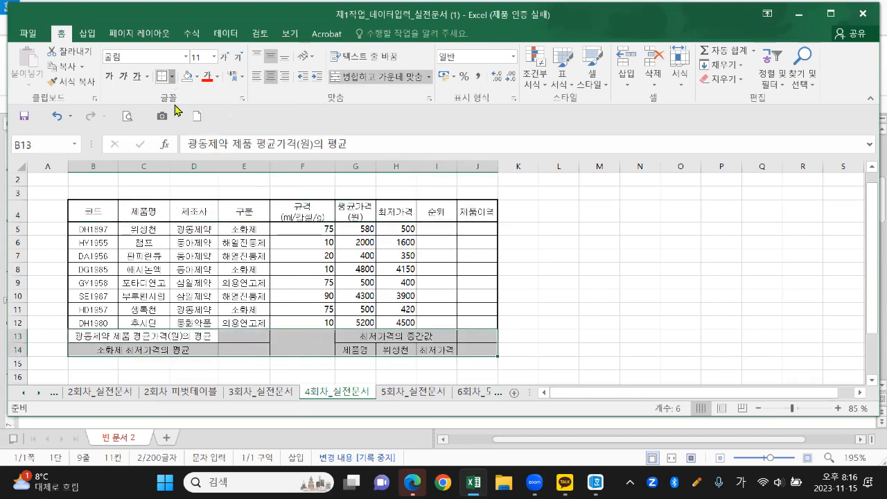
{"action": "left_click", "coordinate": [170, 76]}
{"action": "left_click", "coordinate": [179, 227]}
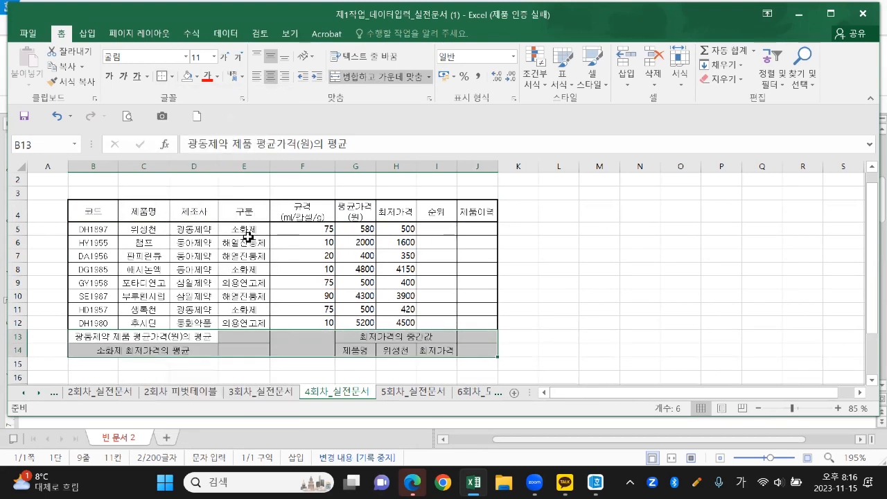
{"action": "left_click", "coordinate": [244, 234]}
Fill the header row B4:J4 with the standard orange colour and make row 4 slightly taller
{"action": "left_click_drag", "start_coordinate": [93, 211], "coordinate": [478, 212]}
{"action": "left_click", "coordinate": [198, 78]}
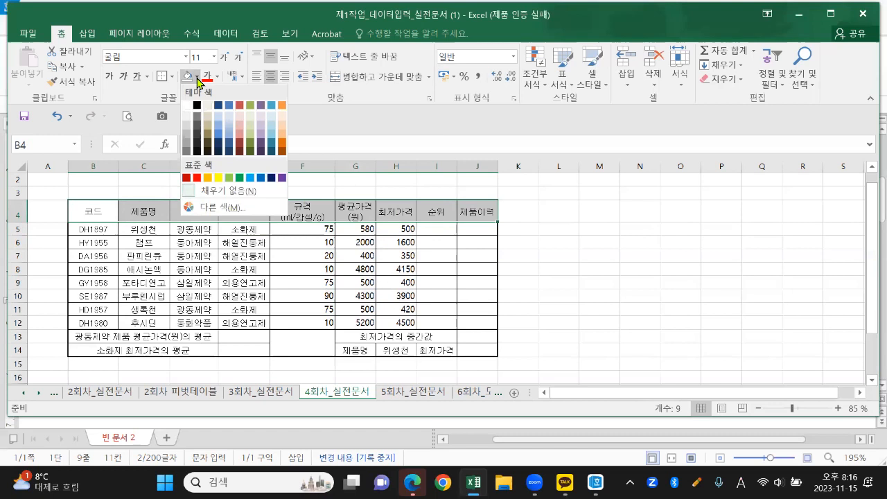
{"action": "left_click", "coordinate": [208, 180]}
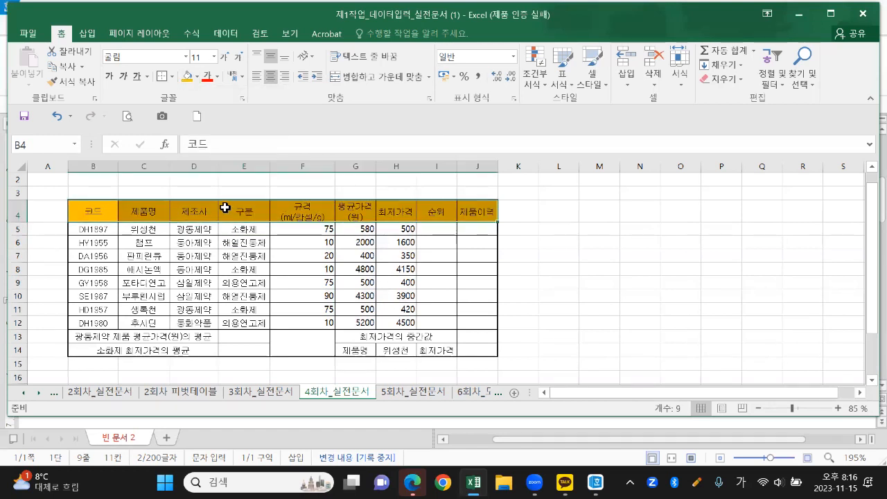
{"action": "left_click", "coordinate": [291, 272]}
{"action": "left_click_drag", "start_coordinate": [28, 222], "coordinate": [27, 227]}
{"action": "left_click", "coordinate": [239, 277]}
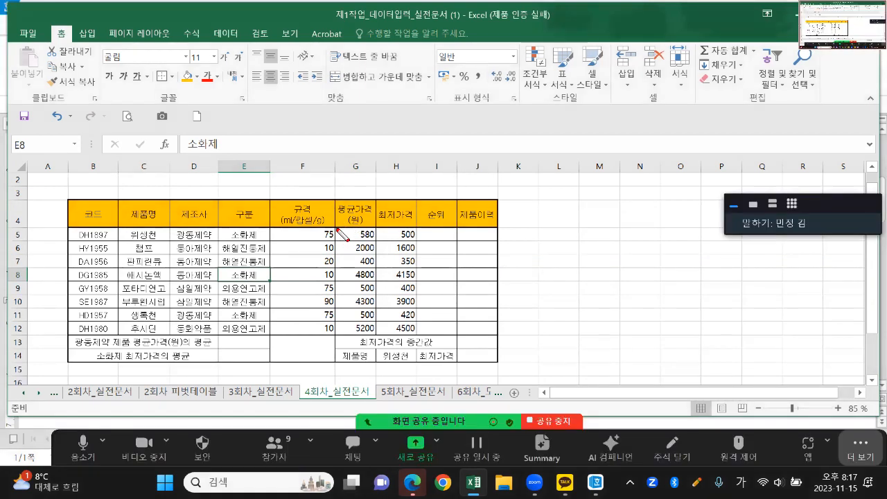
Mark the right edge of the 규격 values with the annotation pen and clear the drawing
{"action": "left_click_drag", "start_coordinate": [336, 228], "coordinate": [337, 338]}
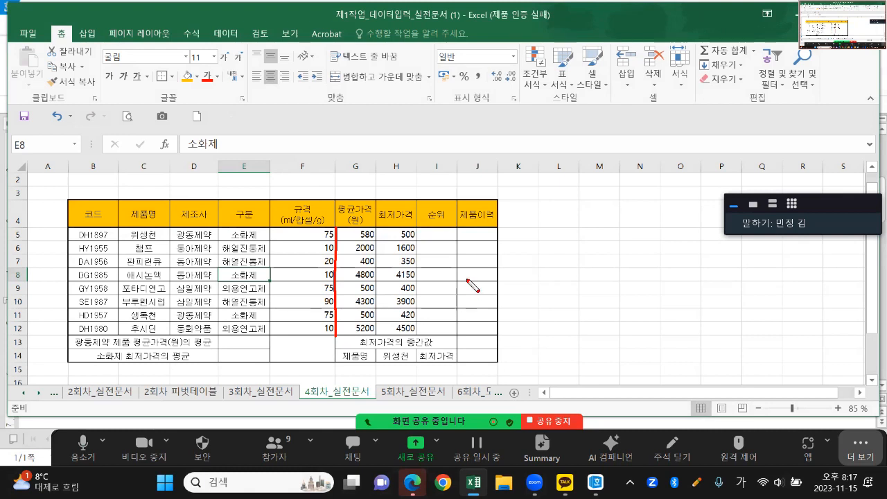
{"action": "key", "text": "Escape"}
Apply the comma number style to the 규격 values in F5:F12
{"action": "scroll", "coordinate": [444, 266], "scroll_direction": "up", "scroll_amount": 1}
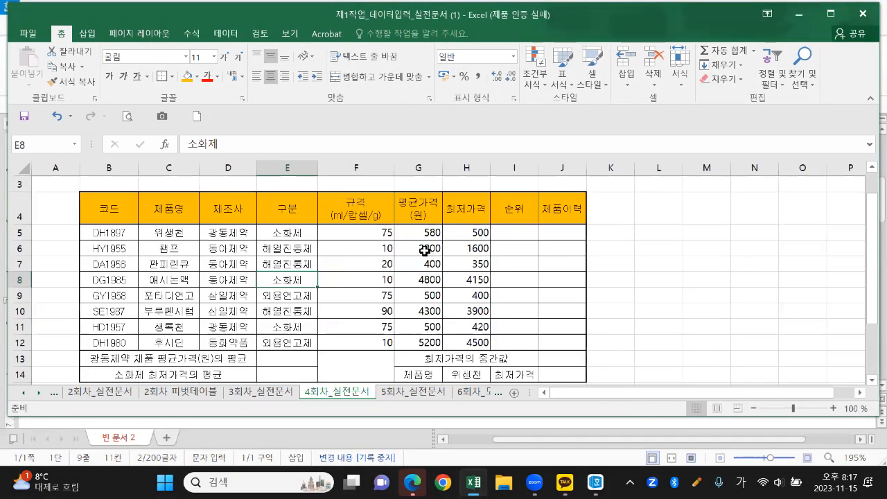
{"action": "left_click_drag", "start_coordinate": [386, 233], "coordinate": [384, 343]}
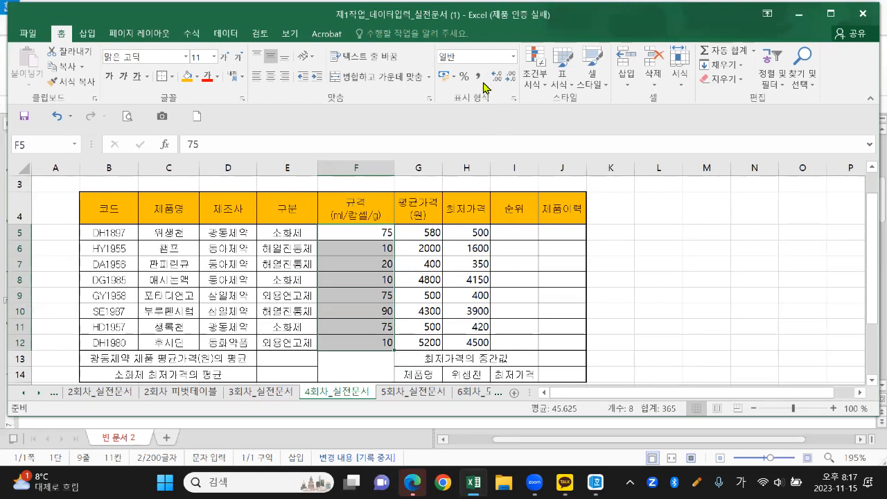
{"action": "left_click", "coordinate": [478, 78]}
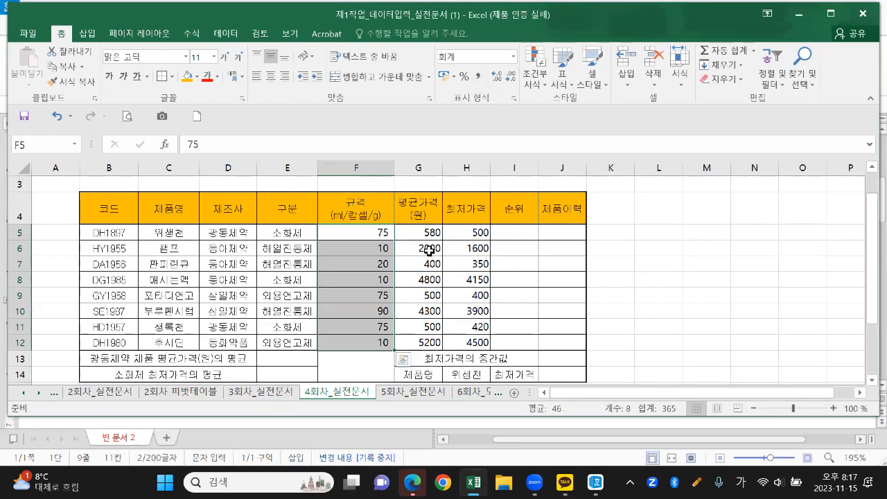
Outline the gap beside the 규격 values with the annotation pen, mark the 최저가격 column's edge and clear the drawings
{"action": "key", "text": "ctrl+2"}
{"action": "mouse_move", "coordinate": [388, 226]}
{"action": "left_mouse_down"}
{"action": "mouse_move", "coordinate": [393, 352]}
{"action": "mouse_move", "coordinate": [401, 268]}
{"action": "mouse_move", "coordinate": [392, 228]}
{"action": "left_mouse_up"}
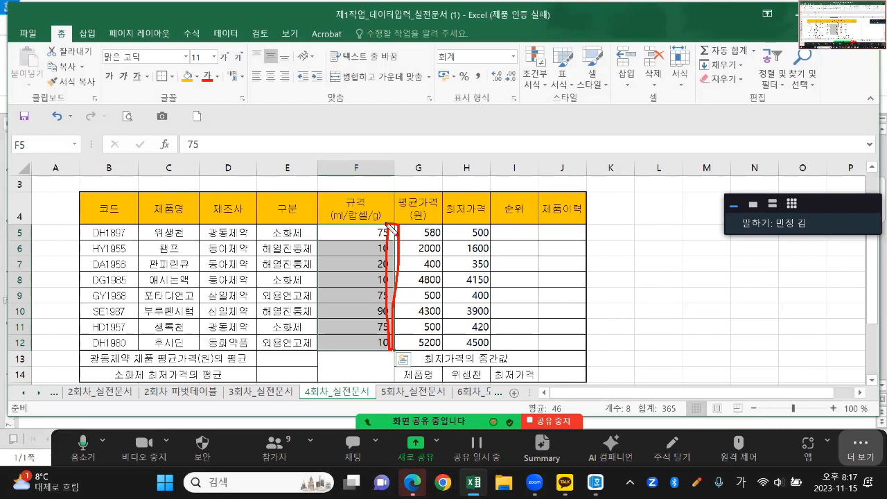
{"action": "mouse_move", "coordinate": [490, 347]}
{"action": "left_mouse_down"}
{"action": "mouse_move", "coordinate": [419, 345]}
{"action": "mouse_move", "coordinate": [443, 222]}
{"action": "mouse_move", "coordinate": [491, 344]}
{"action": "left_mouse_up"}
{"action": "key", "text": "Escape"}
Apply the comma number style to the 평균가격 and 최저가격 values in G5:H12
{"action": "left_click_drag", "start_coordinate": [424, 235], "coordinate": [471, 343]}
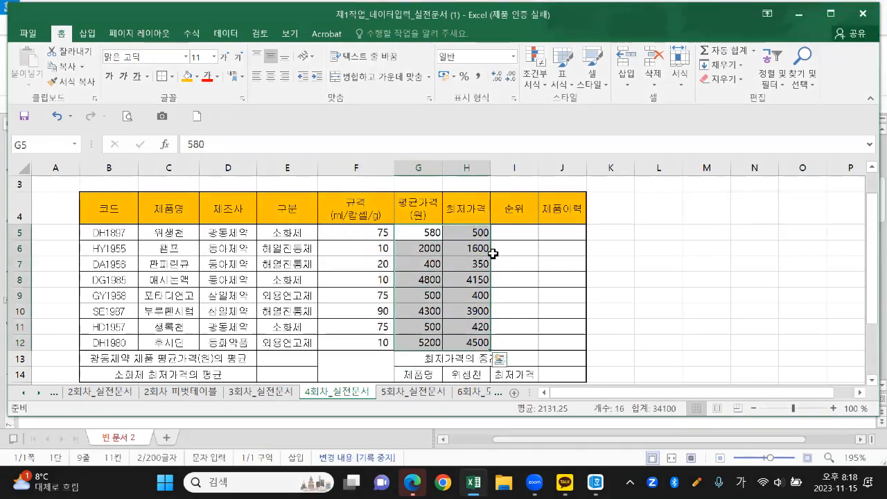
{"action": "left_click", "coordinate": [481, 234]}
{"action": "left_click_drag", "start_coordinate": [416, 231], "coordinate": [462, 341]}
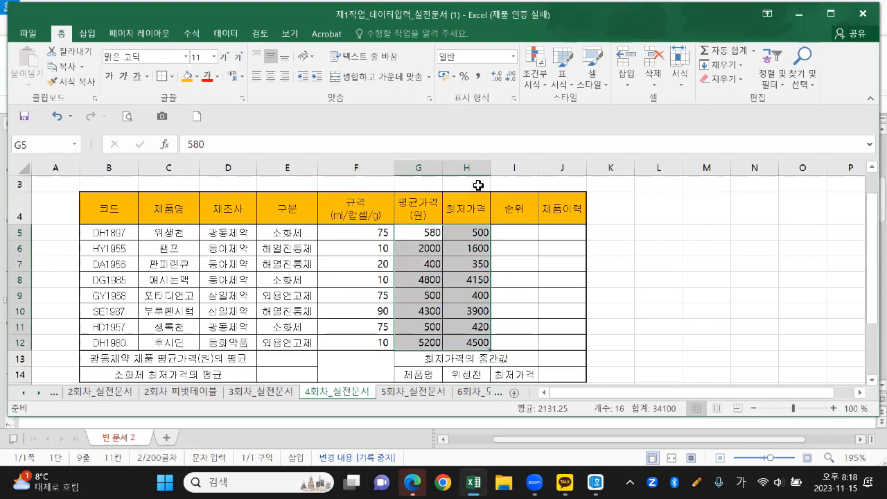
{"action": "left_click", "coordinate": [479, 78]}
{"action": "left_click", "coordinate": [475, 268]}
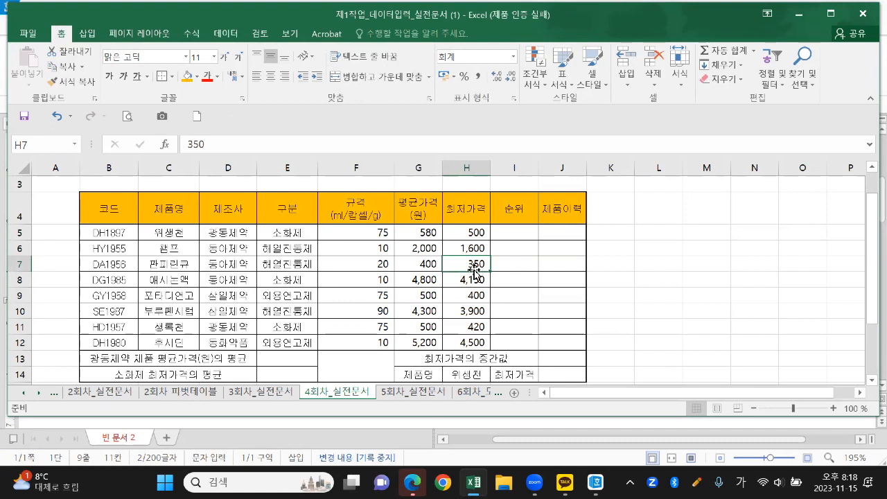
Insert a new worksheet in front of the 4회차_실전문서 sheet
{"action": "right_click", "coordinate": [348, 392]}
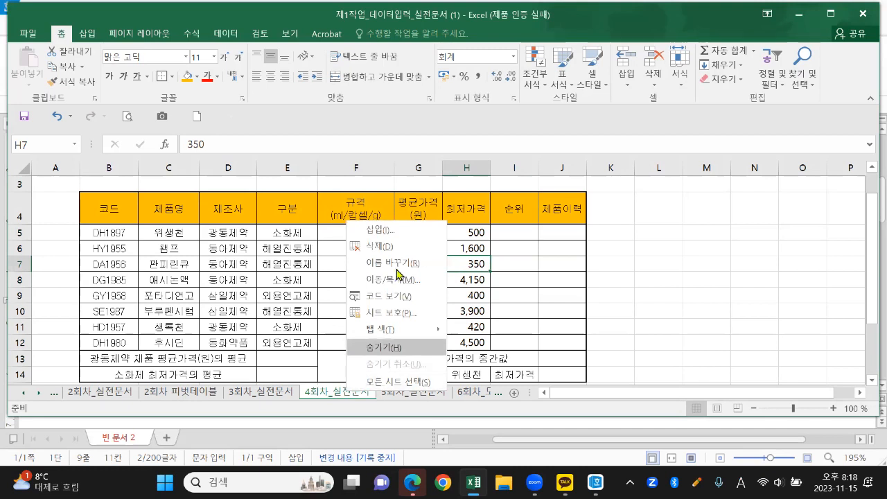
{"action": "left_click", "coordinate": [387, 230]}
{"action": "left_click", "coordinate": [493, 374]}
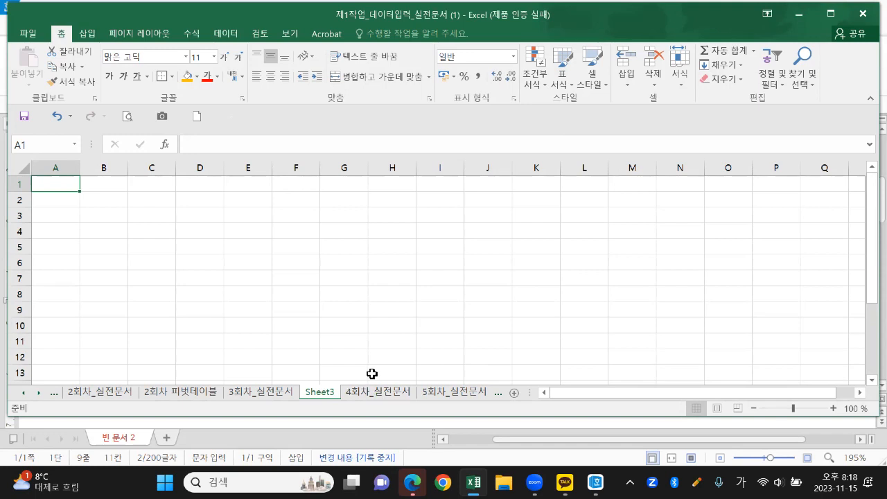
Rename the new worksheet as 4회차 피벗테이블
{"action": "mouse_move", "coordinate": [304, 408]}
{"action": "left_mouse_down"}
{"action": "mouse_move", "coordinate": [325, 377]}
{"action": "mouse_move", "coordinate": [350, 401]}
{"action": "mouse_move", "coordinate": [333, 409]}
{"action": "left_mouse_up"}
{"action": "double_click", "coordinate": [324, 393]}
{"action": "type", "text": "4"}
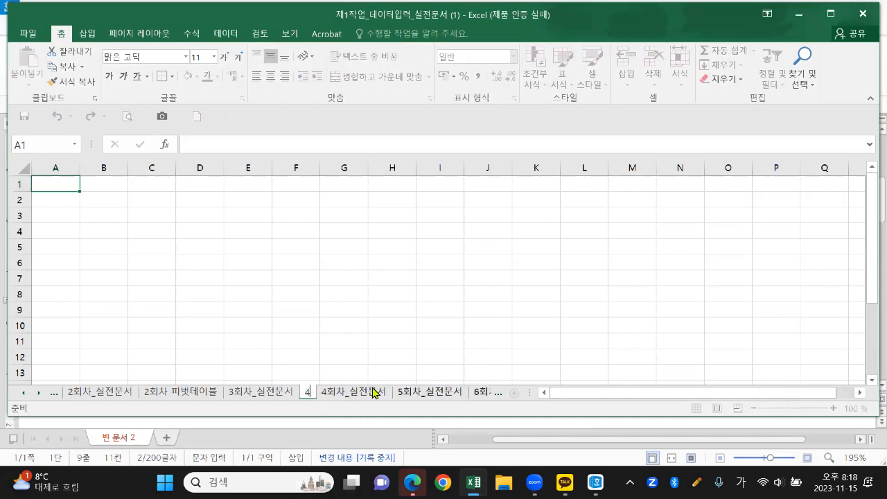
{"action": "type", "text": "히"}
{"action": "type", "text": "치"}
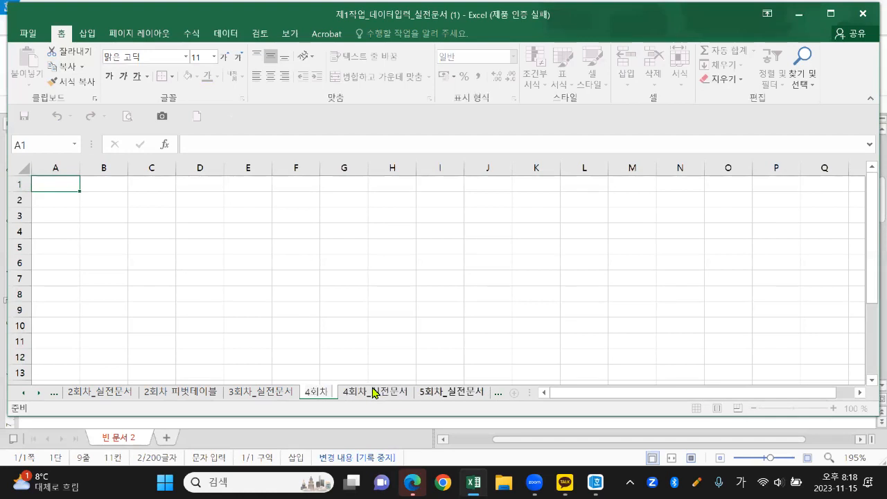
{"action": "type", "text": " 피벗테이블"}
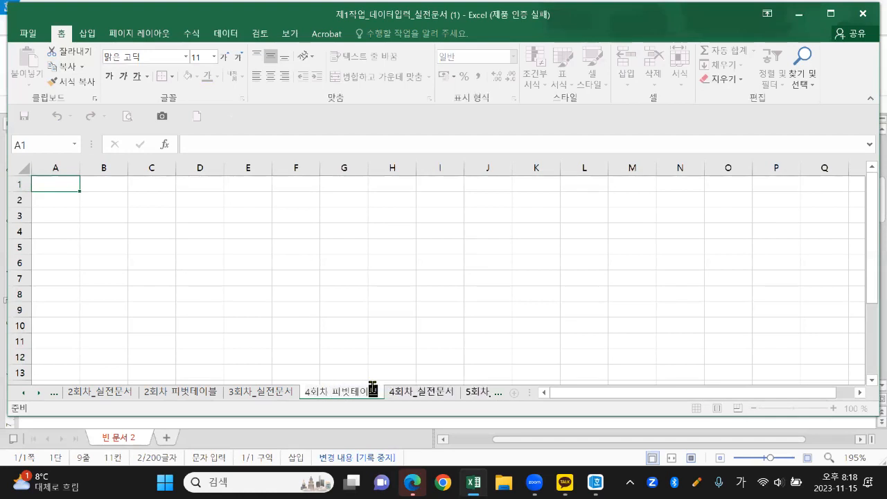
{"action": "key", "text": "Return"}
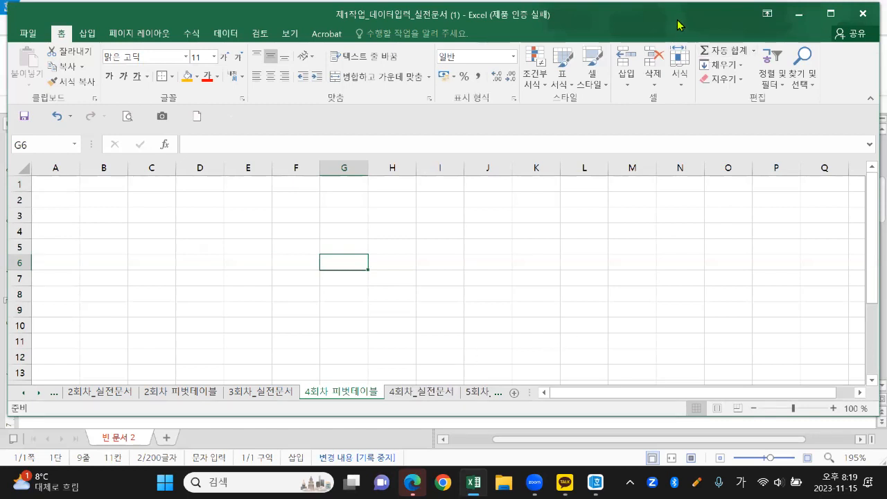
Start creating a pivot table from the range B4:H12 on the 4회차_실전문서 sheet
{"action": "left_click_drag", "start_coordinate": [677, 25], "coordinate": [671, 26]}
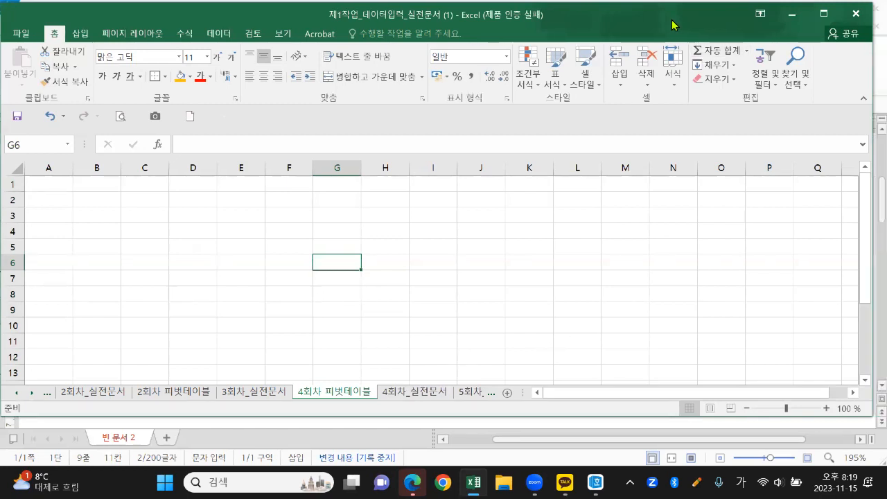
{"action": "left_click", "coordinate": [414, 392]}
{"action": "left_click_drag", "start_coordinate": [112, 208], "coordinate": [464, 340]}
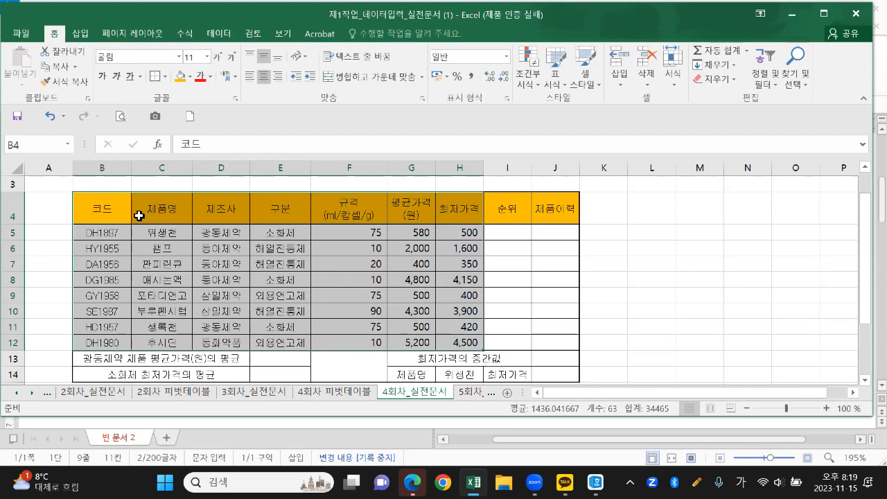
{"action": "left_click_drag", "start_coordinate": [104, 209], "coordinate": [462, 340]}
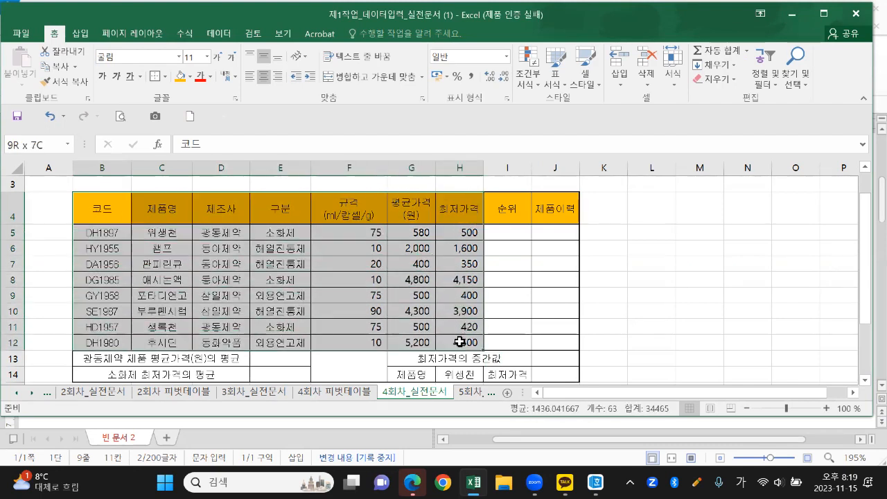
{"action": "left_click", "coordinate": [81, 34]}
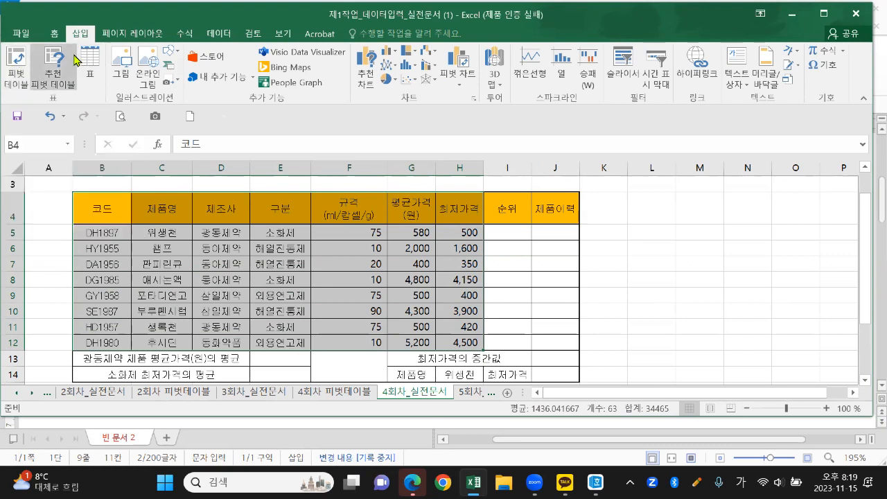
{"action": "left_click", "coordinate": [11, 59]}
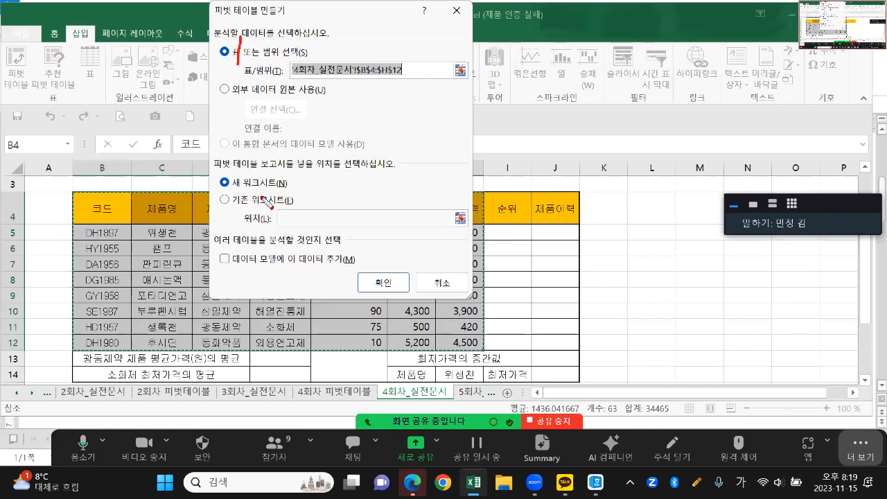
Mark the pivot table dialog's source range and report location sections with the annotation pen, circling the range and the 기존 워크시트 option
{"action": "mouse_move", "coordinate": [238, 181]}
{"action": "left_mouse_down"}
{"action": "mouse_move", "coordinate": [240, 173]}
{"action": "mouse_move", "coordinate": [239, 202]}
{"action": "mouse_move", "coordinate": [275, 198]}
{"action": "left_mouse_up"}
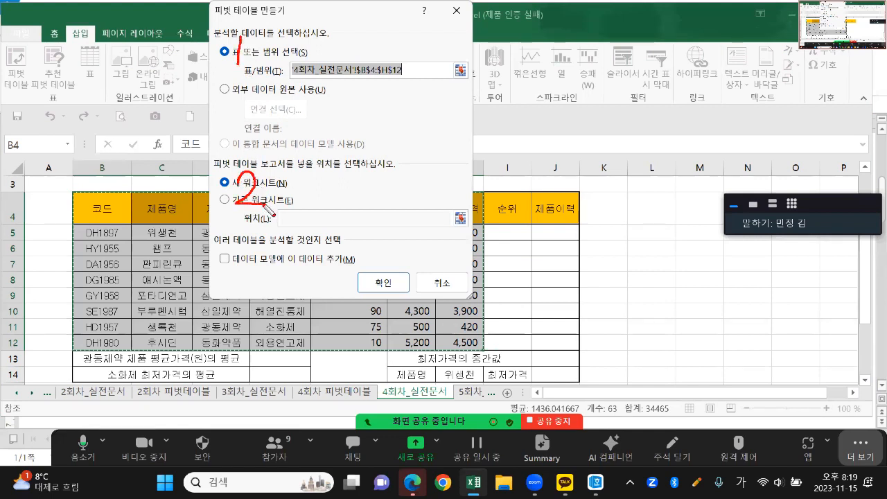
{"action": "left_click_drag", "start_coordinate": [234, 37], "coordinate": [245, 50]}
{"action": "mouse_move", "coordinate": [291, 77]}
{"action": "left_mouse_down"}
{"action": "mouse_move", "coordinate": [402, 79]}
{"action": "mouse_move", "coordinate": [408, 50]}
{"action": "mouse_move", "coordinate": [302, 72]}
{"action": "left_mouse_up"}
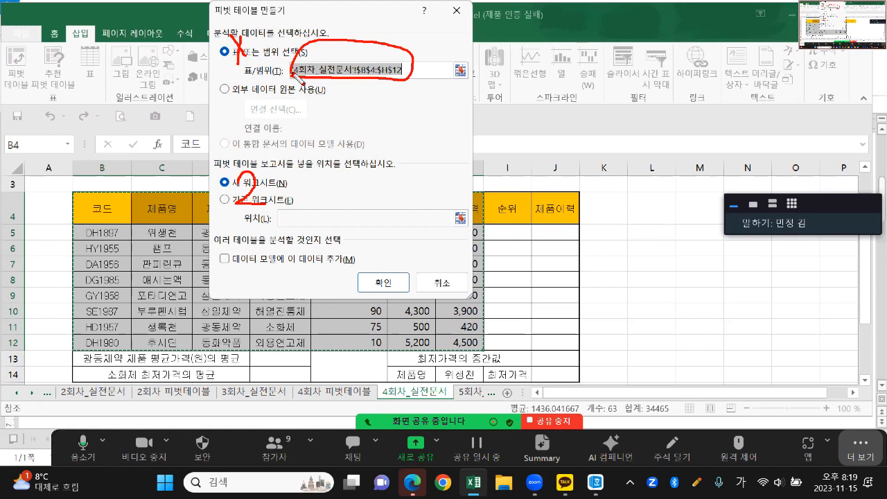
{"action": "key", "text": "Escape"}
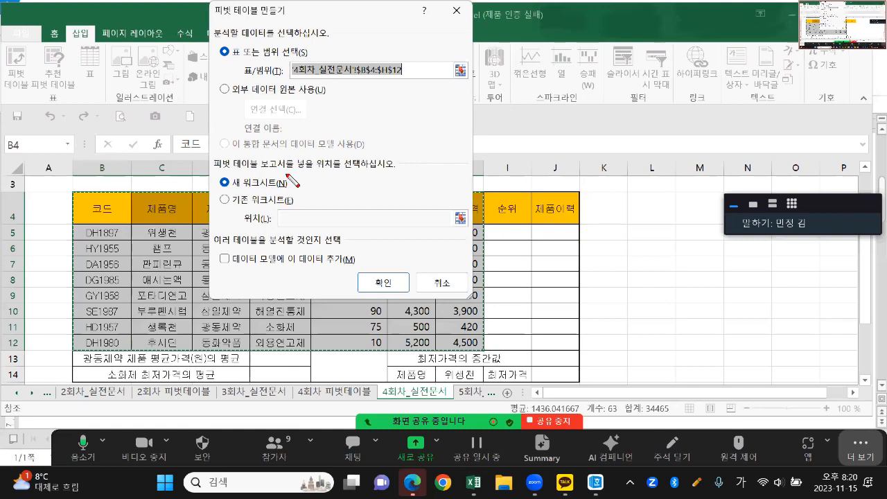
{"action": "left_click_drag", "start_coordinate": [287, 174], "coordinate": [343, 171]}
{"action": "mouse_move", "coordinate": [244, 209]}
{"action": "left_mouse_down"}
{"action": "mouse_move", "coordinate": [231, 216]}
{"action": "mouse_move", "coordinate": [239, 209]}
{"action": "left_mouse_up"}
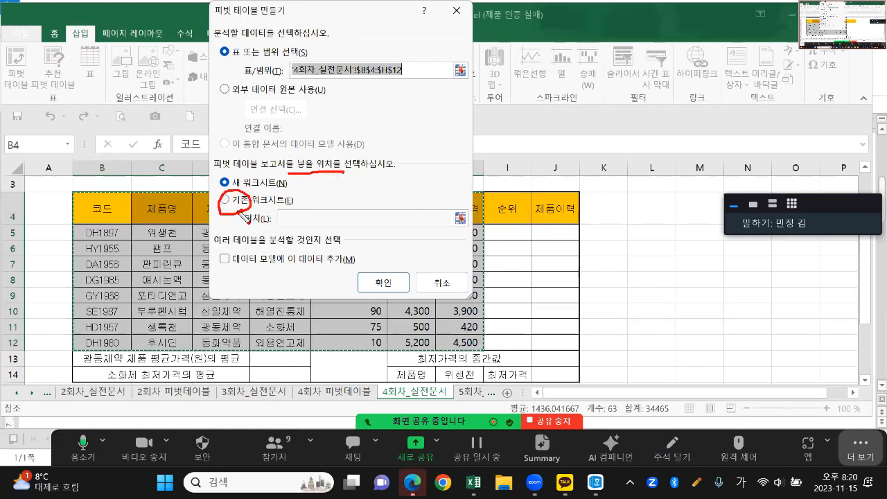
Set the pivot table report location to the existing worksheet, cell B2 of the 4회차 피벗테이블 sheet
{"action": "left_click", "coordinate": [224, 199]}
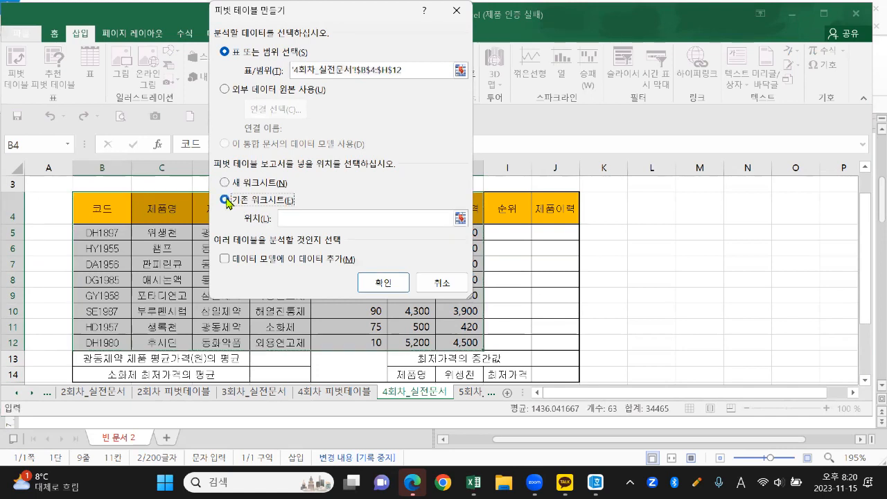
{"action": "left_click", "coordinate": [308, 218]}
{"action": "key", "text": "ctrl+2"}
{"action": "left_click_drag", "start_coordinate": [281, 209], "coordinate": [280, 232]}
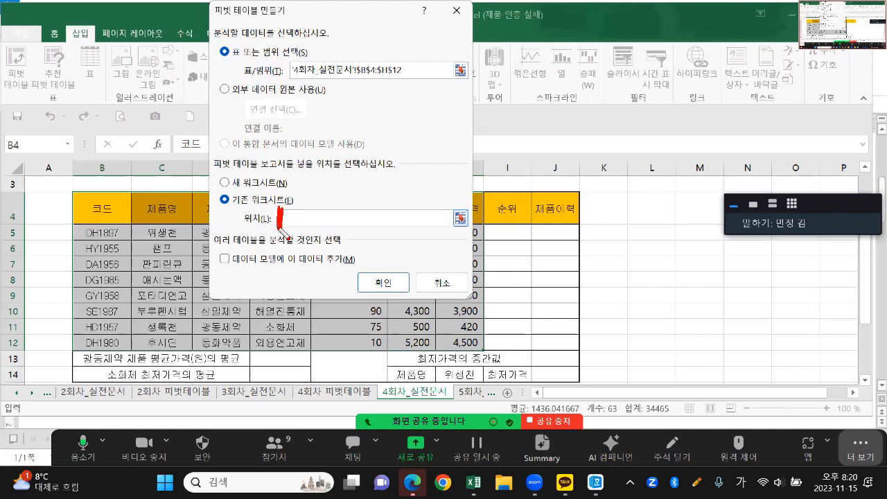
{"action": "key", "text": "Escape"}
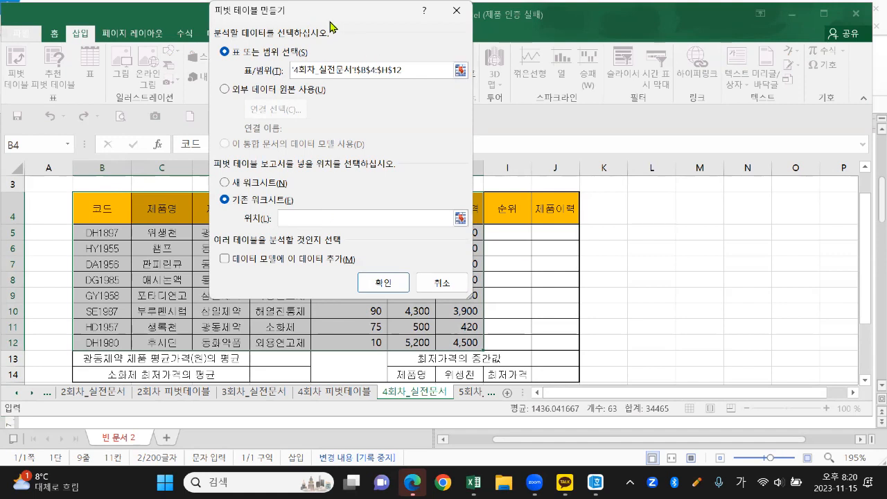
{"action": "left_click_drag", "start_coordinate": [333, 26], "coordinate": [580, 26]}
{"action": "left_click", "coordinate": [329, 392]}
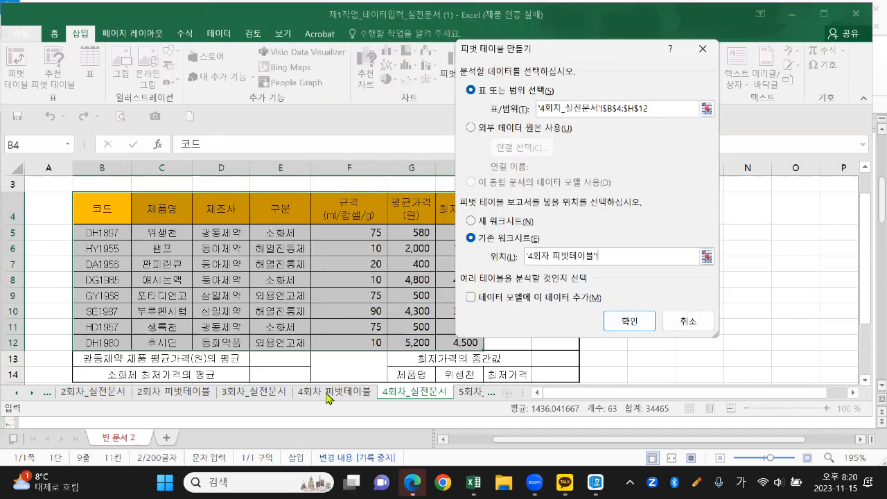
{"action": "left_click", "coordinate": [108, 197]}
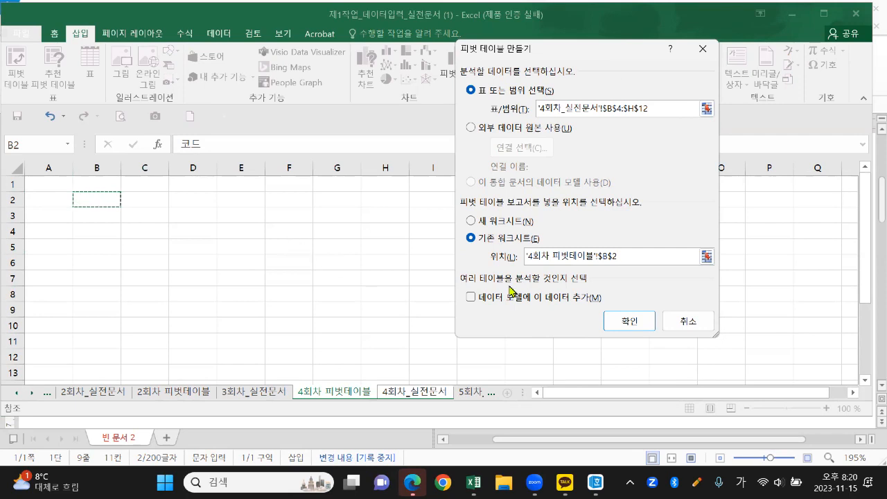
Underline the sheet name in the report location with the annotation pen, write 시트(셀) above it, and clear the marks
{"action": "key", "text": "ctrl+2"}
{"action": "left_click_drag", "start_coordinate": [531, 265], "coordinate": [584, 268]}
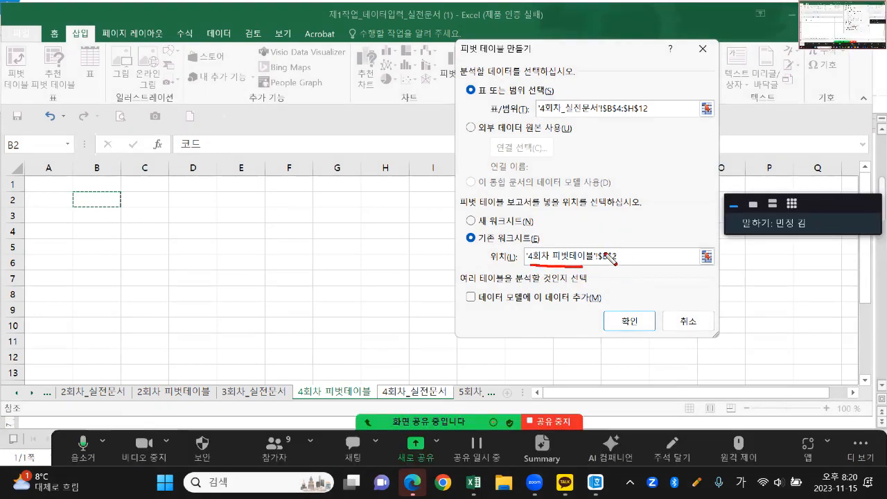
{"action": "mouse_move", "coordinate": [559, 214]}
{"action": "left_mouse_down"}
{"action": "mouse_move", "coordinate": [552, 230]}
{"action": "mouse_move", "coordinate": [562, 230]}
{"action": "left_mouse_up"}
{"action": "mouse_move", "coordinate": [570, 199]}
{"action": "left_mouse_down"}
{"action": "mouse_move", "coordinate": [570, 247]}
{"action": "mouse_move", "coordinate": [590, 208]}
{"action": "mouse_move", "coordinate": [580, 233]}
{"action": "mouse_move", "coordinate": [596, 220]}
{"action": "mouse_move", "coordinate": [605, 237]}
{"action": "left_mouse_up"}
{"action": "mouse_move", "coordinate": [611, 199]}
{"action": "left_mouse_down"}
{"action": "mouse_move", "coordinate": [610, 244]}
{"action": "mouse_move", "coordinate": [628, 212]}
{"action": "mouse_move", "coordinate": [650, 217]}
{"action": "mouse_move", "coordinate": [661, 245]}
{"action": "left_mouse_up"}
{"action": "left_click_drag", "start_coordinate": [668, 196], "coordinate": [683, 257]}
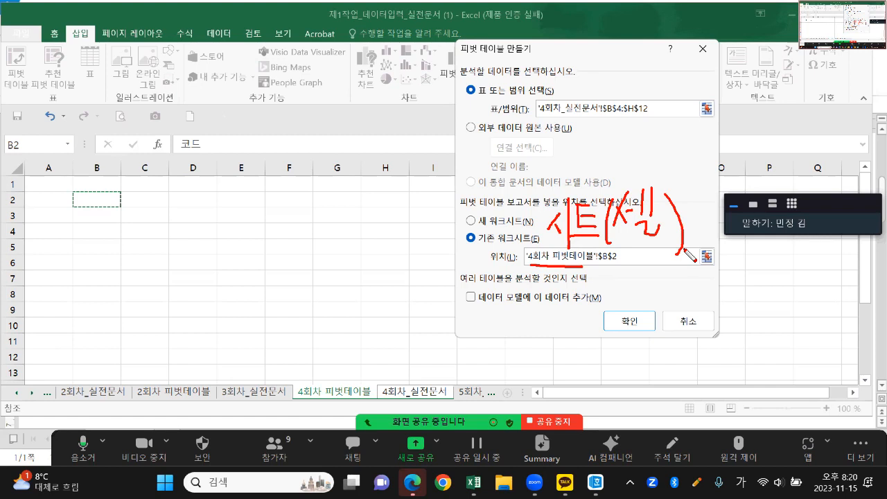
{"action": "key", "text": "Escape"}
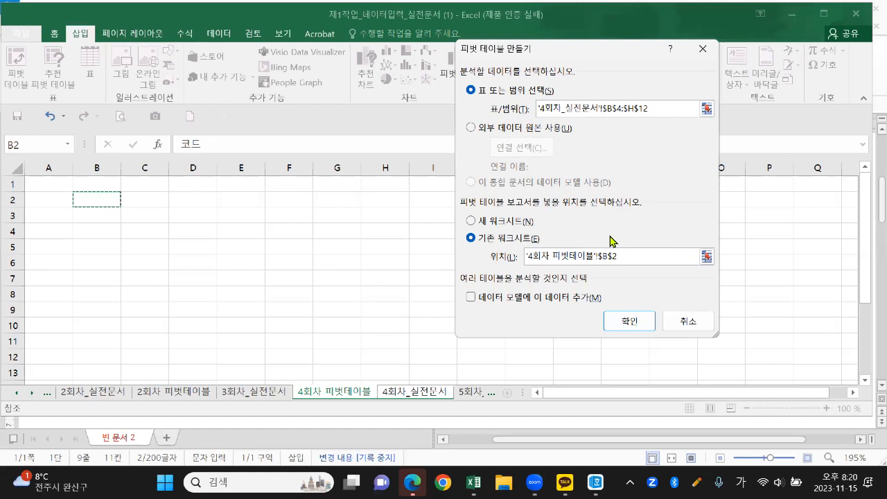
Create the pivot table and move its field list closer to the report area
{"action": "left_click", "coordinate": [629, 321]}
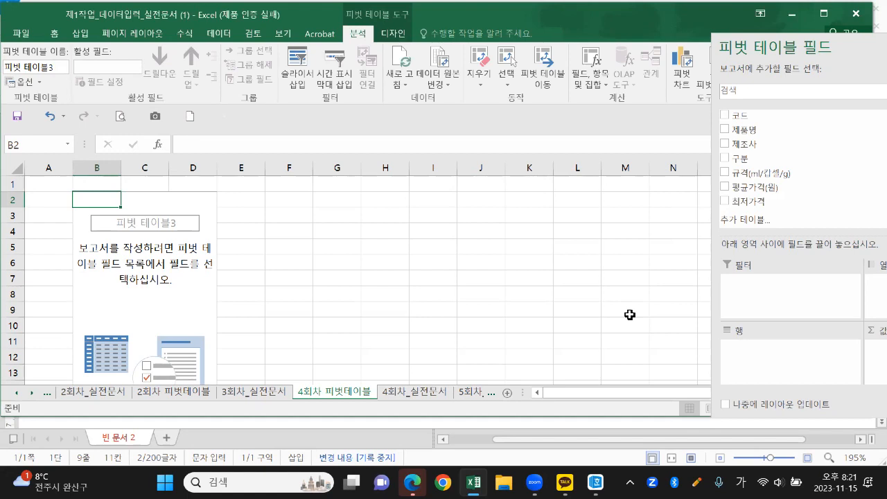
{"action": "left_click_drag", "start_coordinate": [762, 47], "coordinate": [343, 20]}
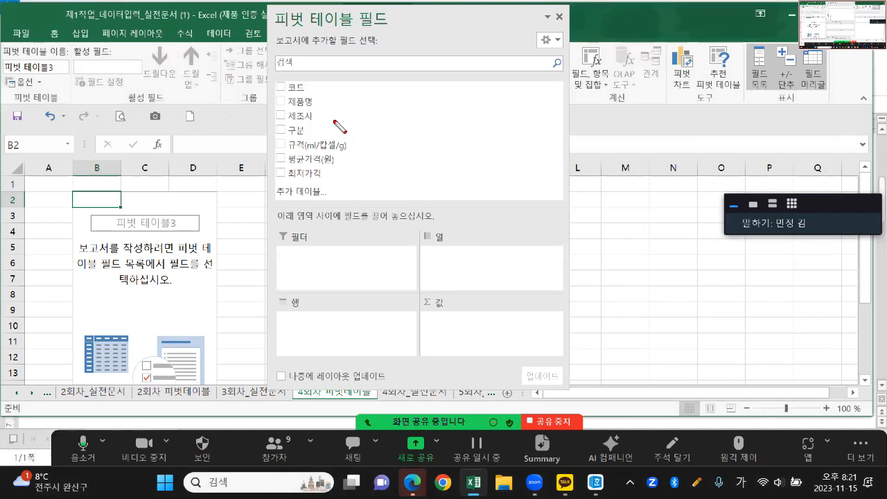
Number 제품명 as 1 and 평균가격(원) as 2 with the annotation pen, circle the 값 area, and clear the marks
{"action": "mouse_move", "coordinate": [298, 92]}
{"action": "left_mouse_down"}
{"action": "mouse_move", "coordinate": [302, 120]}
{"action": "mouse_move", "coordinate": [307, 104]}
{"action": "left_mouse_up"}
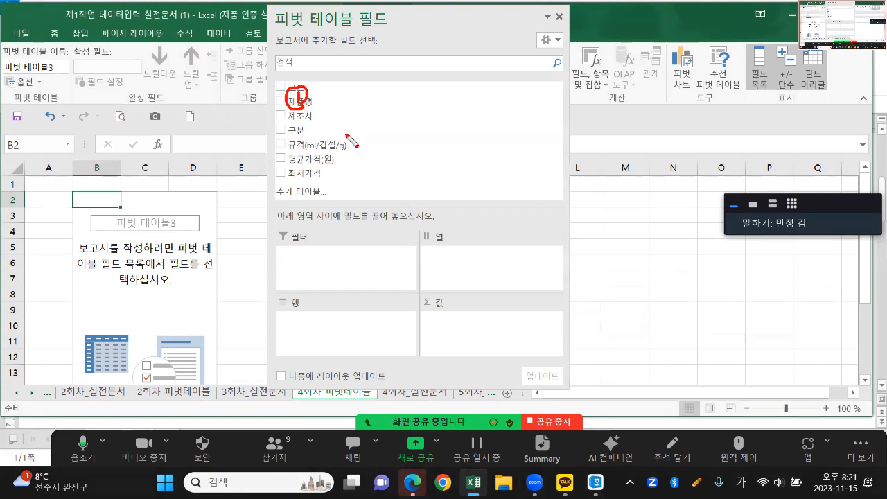
{"action": "mouse_move", "coordinate": [305, 155]}
{"action": "left_mouse_down"}
{"action": "mouse_move", "coordinate": [324, 175]}
{"action": "mouse_move", "coordinate": [309, 183]}
{"action": "mouse_move", "coordinate": [322, 154]}
{"action": "left_mouse_up"}
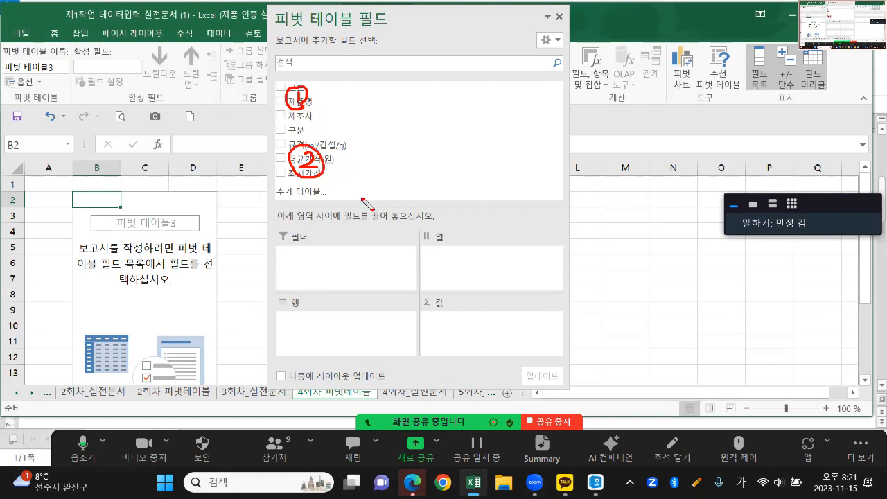
{"action": "mouse_move", "coordinate": [415, 352]}
{"action": "left_mouse_down"}
{"action": "mouse_move", "coordinate": [415, 307]}
{"action": "mouse_move", "coordinate": [593, 362]}
{"action": "mouse_move", "coordinate": [425, 359]}
{"action": "left_mouse_up"}
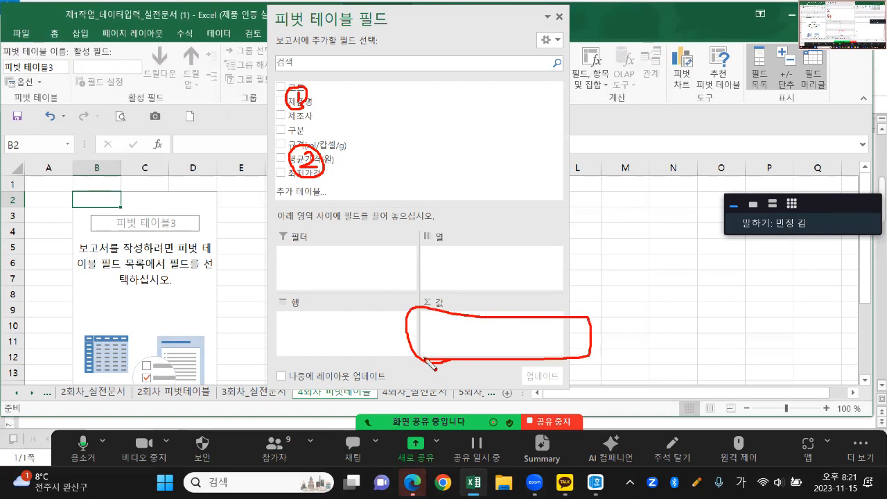
{"action": "key", "text": "Escape"}
Add the 제품명 and 평균가격(원) fields to the pivot table's 값 area, in that order
{"action": "left_click_drag", "start_coordinate": [337, 103], "coordinate": [521, 348]}
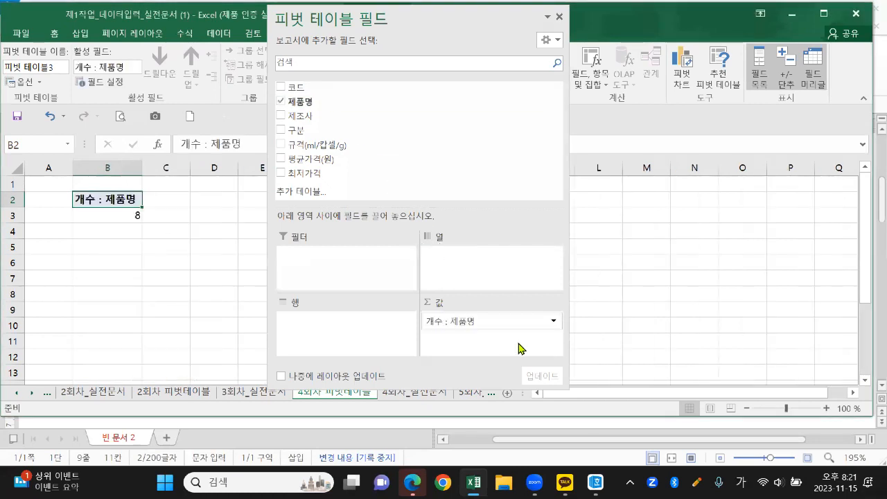
{"action": "left_click_drag", "start_coordinate": [370, 160], "coordinate": [558, 340]}
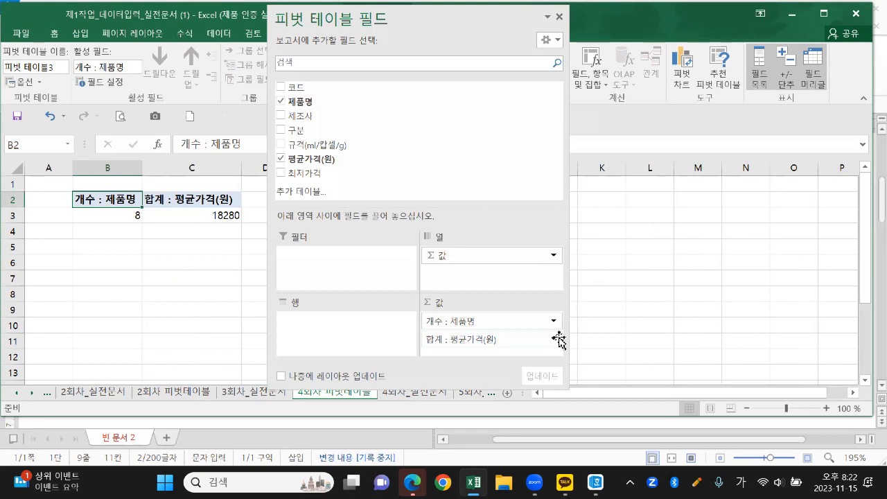
{"action": "left_click", "coordinate": [540, 323]}
{"action": "left_click_drag", "start_coordinate": [540, 323], "coordinate": [513, 342]}
{"action": "mouse_move", "coordinate": [484, 9]}
{"action": "left_mouse_down"}
{"action": "mouse_move", "coordinate": [483, 23]}
{"action": "mouse_move", "coordinate": [469, 21]}
{"action": "mouse_move", "coordinate": [481, 14]}
{"action": "left_mouse_up"}
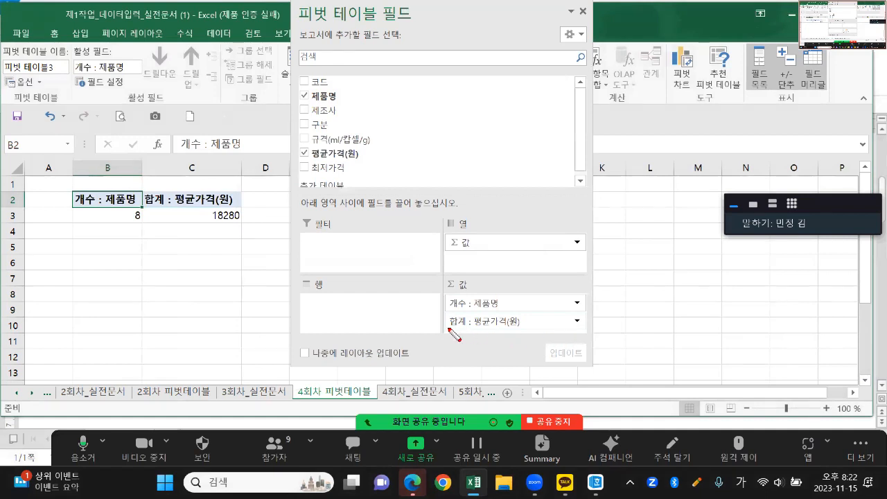
Mark the 평균가격(원) value field with the annotation pen, open its value field settings and choose 최소값 as the summary function
{"action": "left_click_drag", "start_coordinate": [451, 330], "coordinate": [520, 330]}
{"action": "mouse_move", "coordinate": [584, 328]}
{"action": "left_mouse_down"}
{"action": "mouse_move", "coordinate": [573, 327]}
{"action": "mouse_move", "coordinate": [580, 312]}
{"action": "mouse_move", "coordinate": [584, 330]}
{"action": "left_mouse_up"}
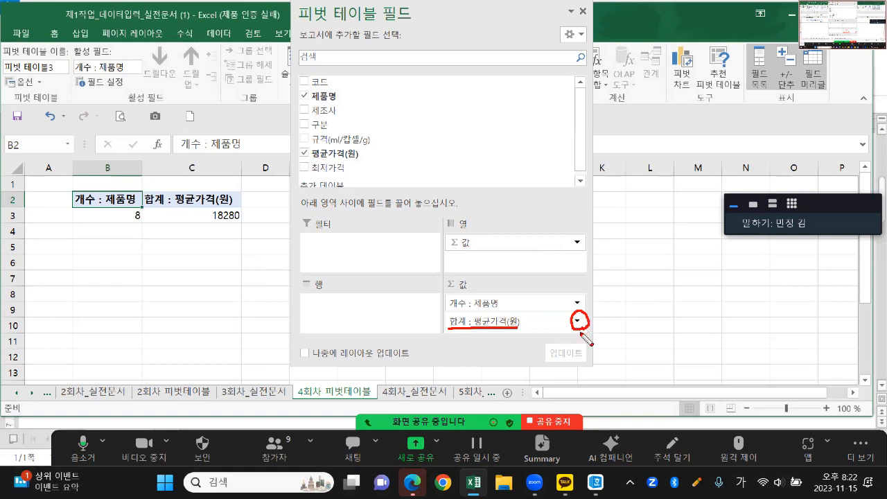
{"action": "left_click", "coordinate": [576, 321]}
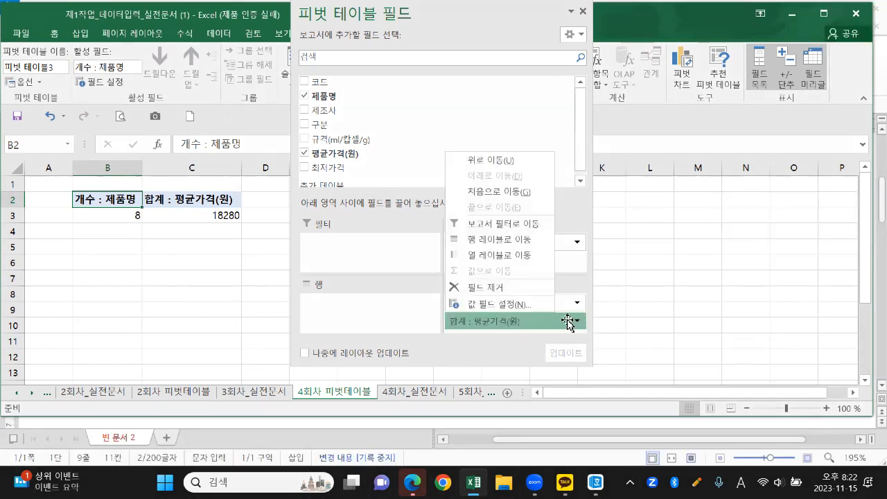
{"action": "left_click", "coordinate": [513, 305]}
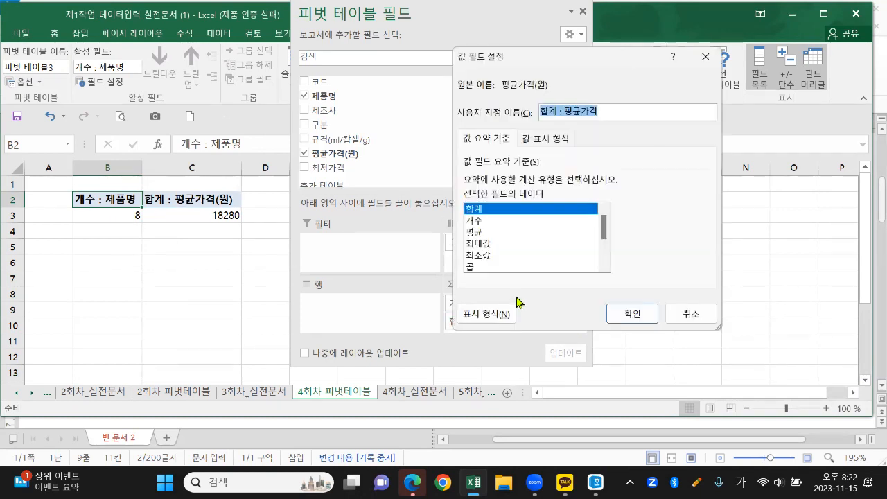
{"action": "left_click", "coordinate": [487, 258]}
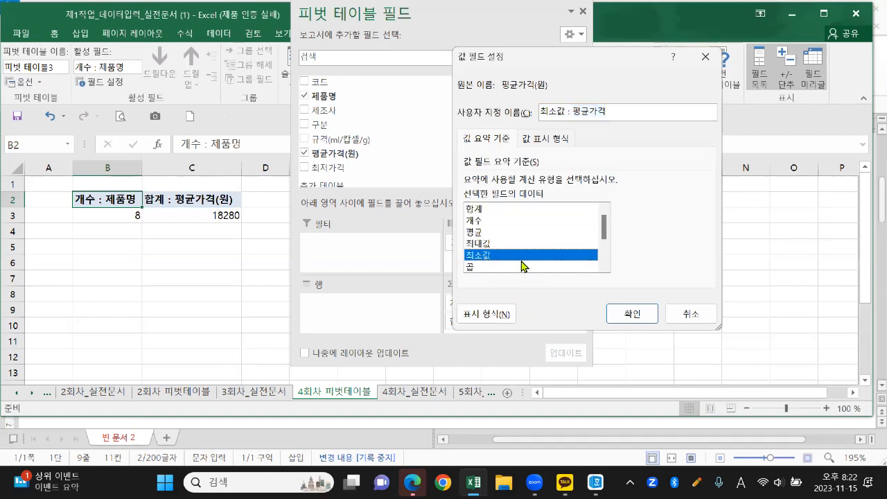
Set the value field's custom name to 최소값 : 평균가격(원), mark it with the annotation pen, and apply the settings
{"action": "key", "text": "ctrl+2"}
{"action": "mouse_move", "coordinate": [463, 263]}
{"action": "left_mouse_down"}
{"action": "mouse_move", "coordinate": [495, 264]}
{"action": "mouse_move", "coordinate": [469, 264]}
{"action": "mouse_move", "coordinate": [470, 246]}
{"action": "mouse_move", "coordinate": [463, 268]}
{"action": "mouse_move", "coordinate": [510, 272]}
{"action": "left_mouse_up"}
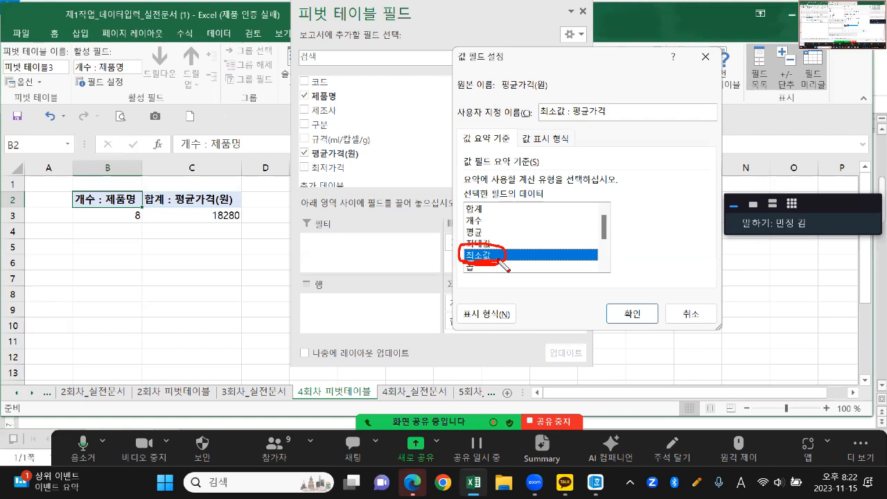
{"action": "left_click_drag", "start_coordinate": [458, 124], "coordinate": [615, 125]}
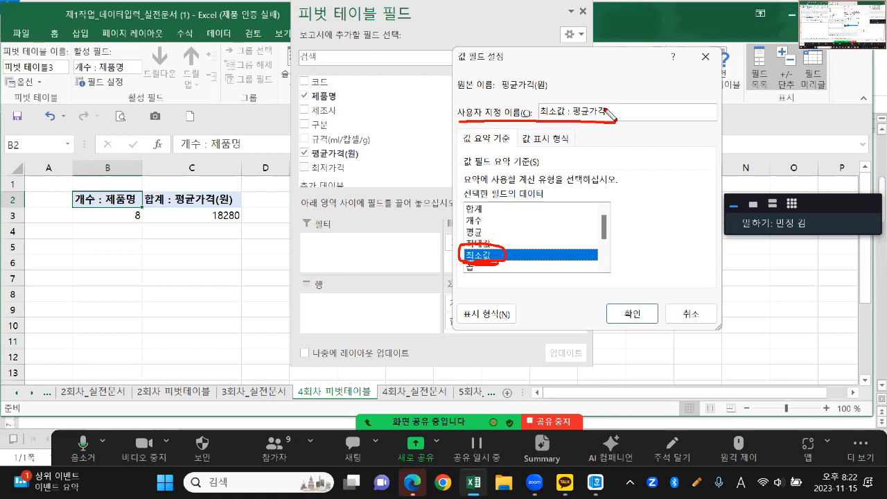
{"action": "mouse_move", "coordinate": [613, 106]}
{"action": "left_mouse_down"}
{"action": "mouse_move", "coordinate": [615, 123]}
{"action": "mouse_move", "coordinate": [650, 127]}
{"action": "left_mouse_up"}
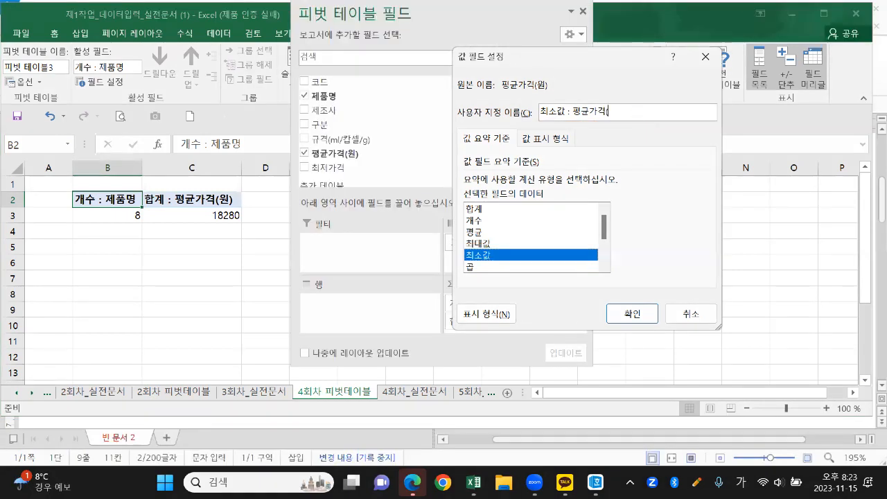
{"action": "type", "text": ")"}
{"action": "left_click_drag", "start_coordinate": [500, 119], "coordinate": [521, 120]}
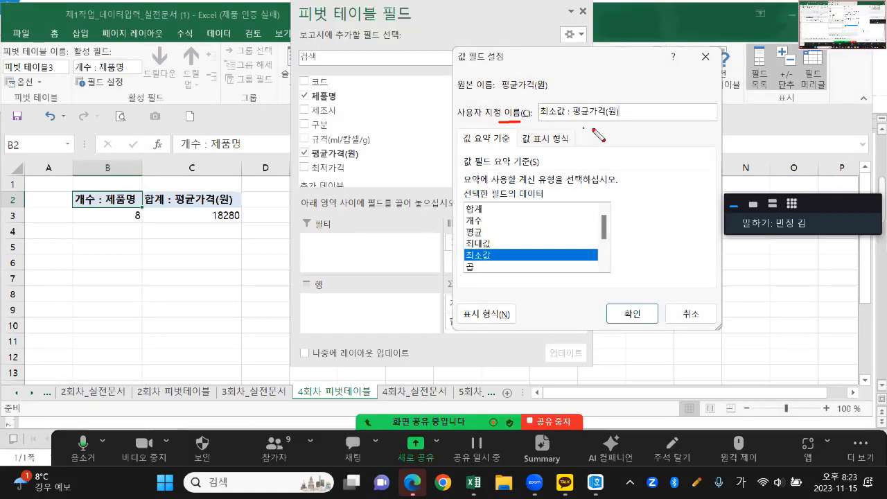
{"action": "mouse_move", "coordinate": [614, 124]}
{"action": "left_mouse_down"}
{"action": "mouse_move", "coordinate": [605, 110]}
{"action": "mouse_move", "coordinate": [624, 105]}
{"action": "mouse_move", "coordinate": [617, 130]}
{"action": "left_mouse_up"}
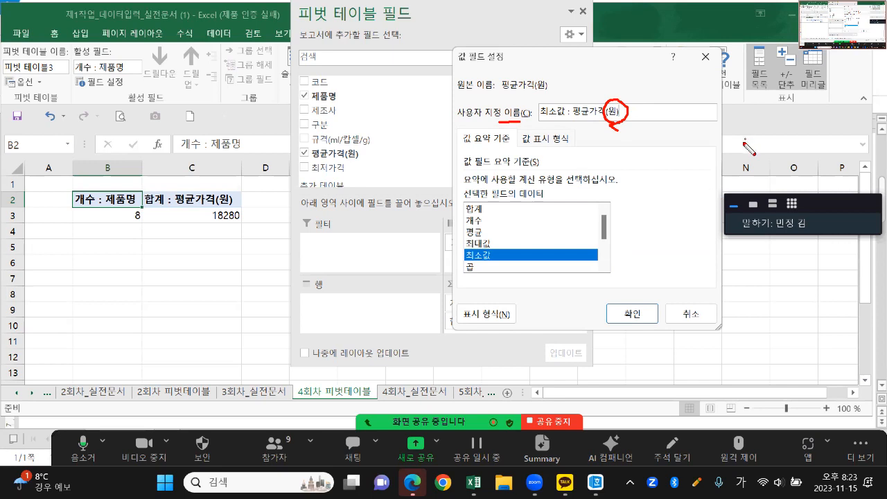
{"action": "key", "text": "Escape"}
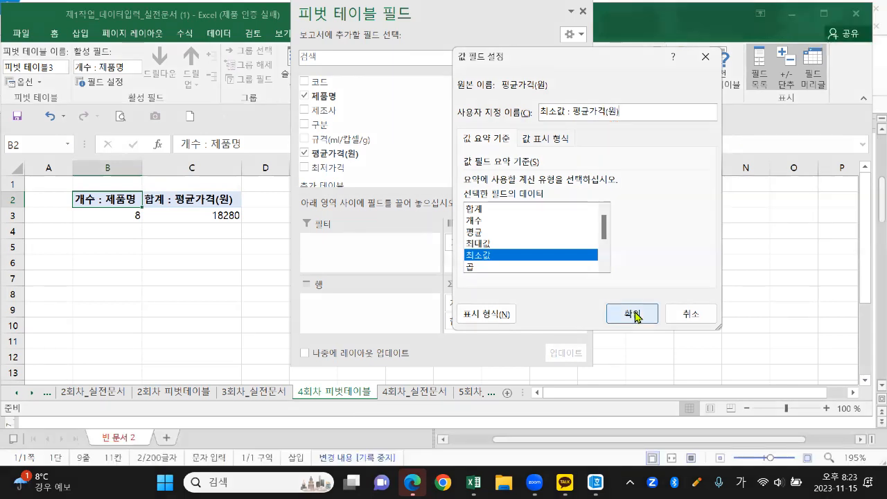
{"action": "left_click", "coordinate": [633, 314]}
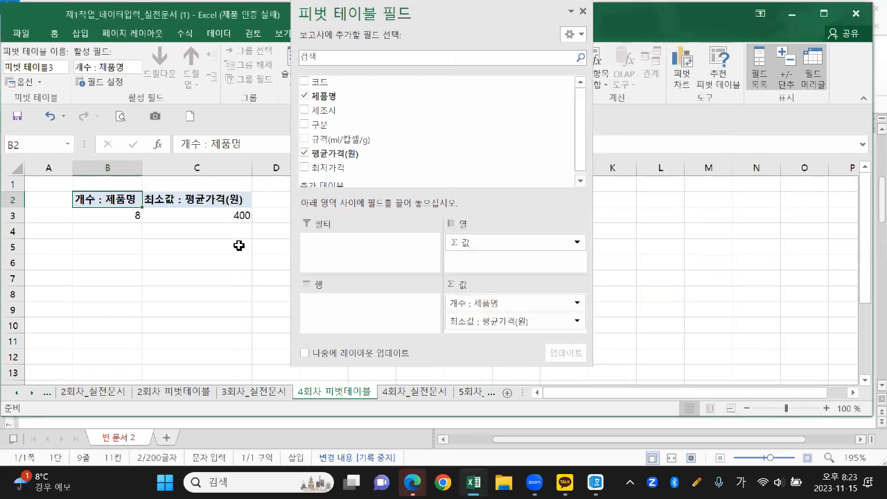
Circle the value headers with the annotation pen, mark the 행 and 값 areas, and draw an arrow from 최저가격 to the 행 area
{"action": "mouse_move", "coordinate": [147, 221]}
{"action": "left_mouse_down"}
{"action": "mouse_move", "coordinate": [93, 238]}
{"action": "mouse_move", "coordinate": [78, 184]}
{"action": "mouse_move", "coordinate": [225, 173]}
{"action": "mouse_move", "coordinate": [282, 218]}
{"action": "mouse_move", "coordinate": [140, 219]}
{"action": "left_mouse_up"}
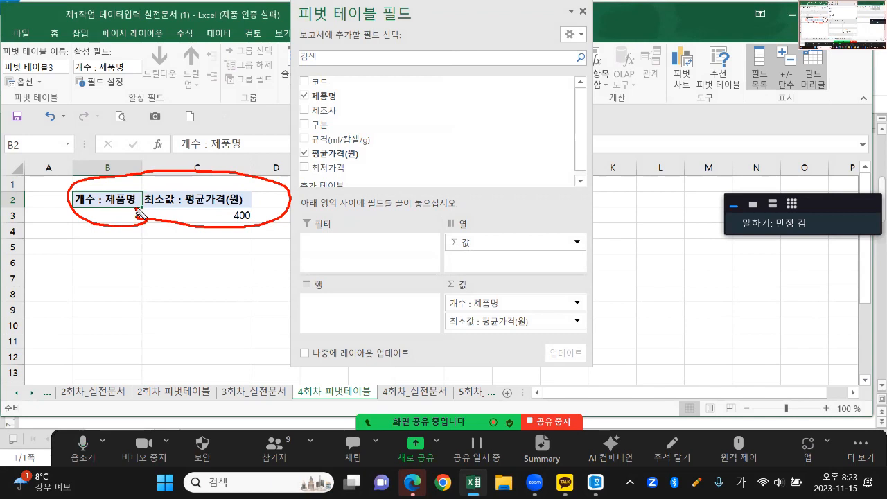
{"action": "key", "text": "Escape"}
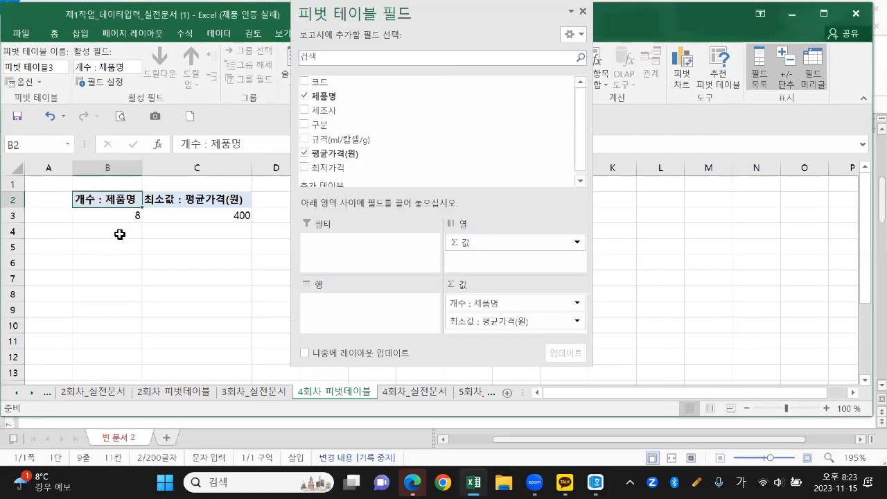
{"action": "key", "text": "ctrl+2"}
{"action": "mouse_move", "coordinate": [111, 199]}
{"action": "left_mouse_down"}
{"action": "mouse_move", "coordinate": [116, 207]}
{"action": "mouse_move", "coordinate": [137, 197]}
{"action": "mouse_move", "coordinate": [118, 211]}
{"action": "mouse_move", "coordinate": [122, 222]}
{"action": "mouse_move", "coordinate": [123, 213]}
{"action": "mouse_move", "coordinate": [134, 222]}
{"action": "left_mouse_up"}
{"action": "mouse_move", "coordinate": [50, 187]}
{"action": "left_mouse_down"}
{"action": "mouse_move", "coordinate": [46, 225]}
{"action": "mouse_move", "coordinate": [49, 186]}
{"action": "mouse_move", "coordinate": [53, 219]}
{"action": "left_mouse_up"}
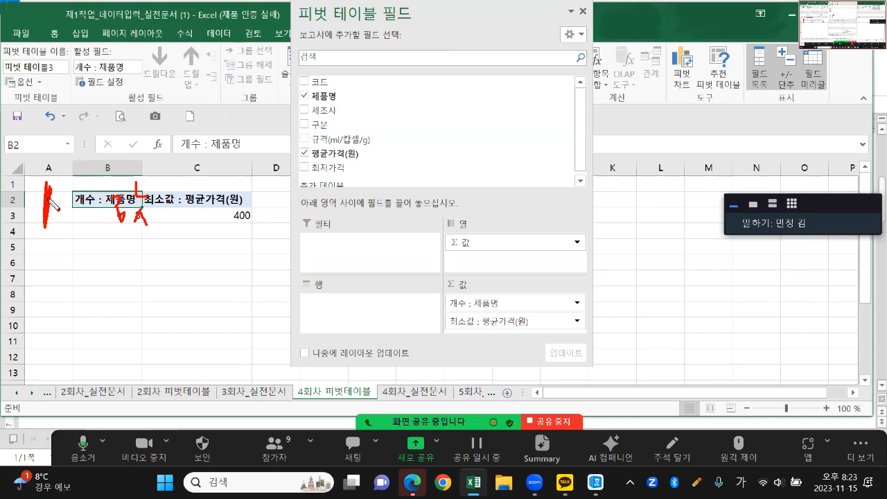
{"action": "mouse_move", "coordinate": [470, 305]}
{"action": "left_mouse_down"}
{"action": "mouse_move", "coordinate": [497, 303]}
{"action": "mouse_move", "coordinate": [493, 341]}
{"action": "mouse_move", "coordinate": [511, 332]}
{"action": "left_mouse_up"}
{"action": "left_click_drag", "start_coordinate": [375, 298], "coordinate": [375, 327]}
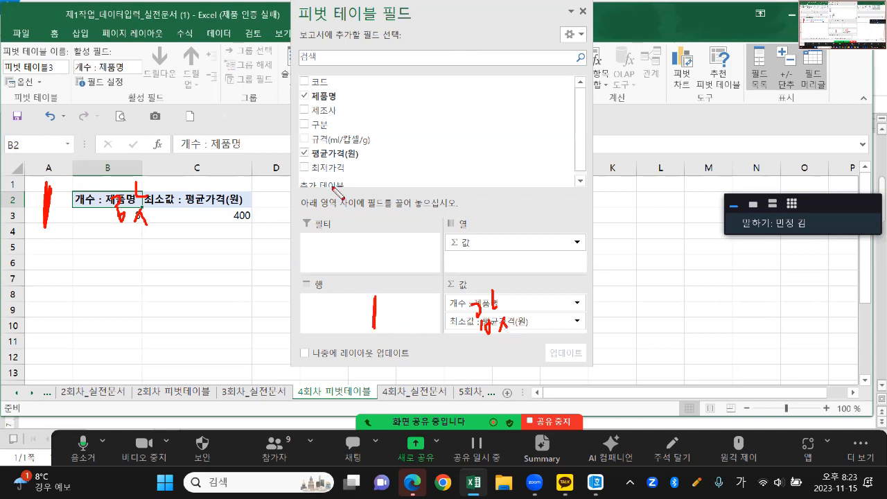
{"action": "mouse_move", "coordinate": [354, 69]}
{"action": "left_mouse_down"}
{"action": "mouse_move", "coordinate": [377, 97]}
{"action": "mouse_move", "coordinate": [367, 186]}
{"action": "left_mouse_up"}
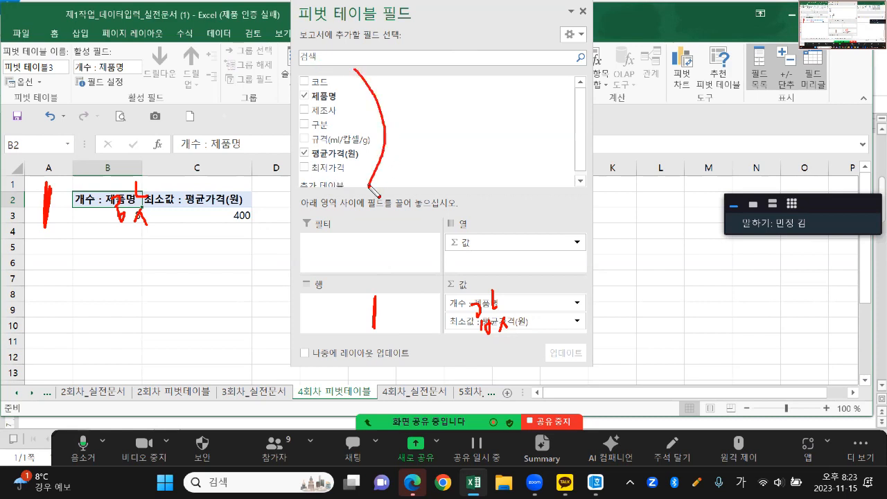
{"action": "mouse_move", "coordinate": [306, 179]}
{"action": "left_mouse_down"}
{"action": "mouse_move", "coordinate": [339, 162]}
{"action": "mouse_move", "coordinate": [349, 178]}
{"action": "mouse_move", "coordinate": [358, 247]}
{"action": "mouse_move", "coordinate": [335, 311]}
{"action": "mouse_move", "coordinate": [344, 306]}
{"action": "left_mouse_up"}
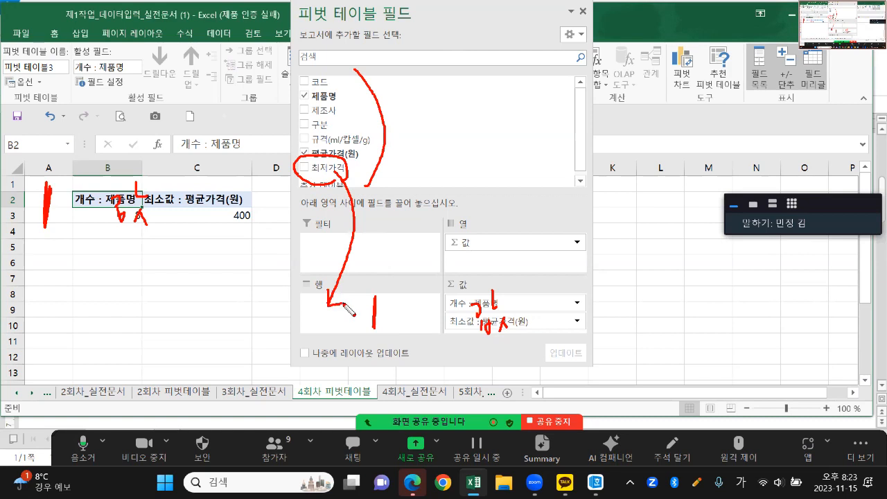
Add the 최저가격 field to the pivot table's 행 area and circle its row items with the annotation pen
{"action": "left_click_drag", "start_coordinate": [339, 167], "coordinate": [341, 316]}
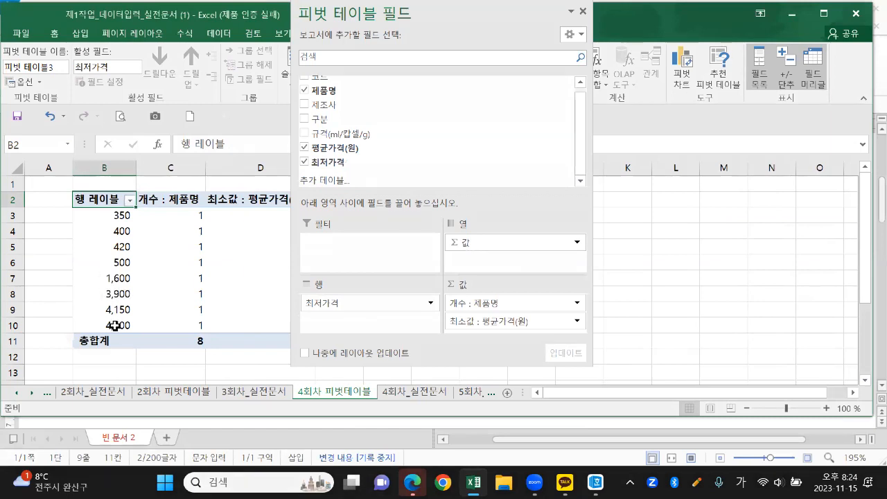
{"action": "mouse_move", "coordinate": [120, 333]}
{"action": "left_mouse_down"}
{"action": "mouse_move", "coordinate": [95, 258]}
{"action": "mouse_move", "coordinate": [125, 210]}
{"action": "mouse_move", "coordinate": [111, 333]}
{"action": "left_mouse_up"}
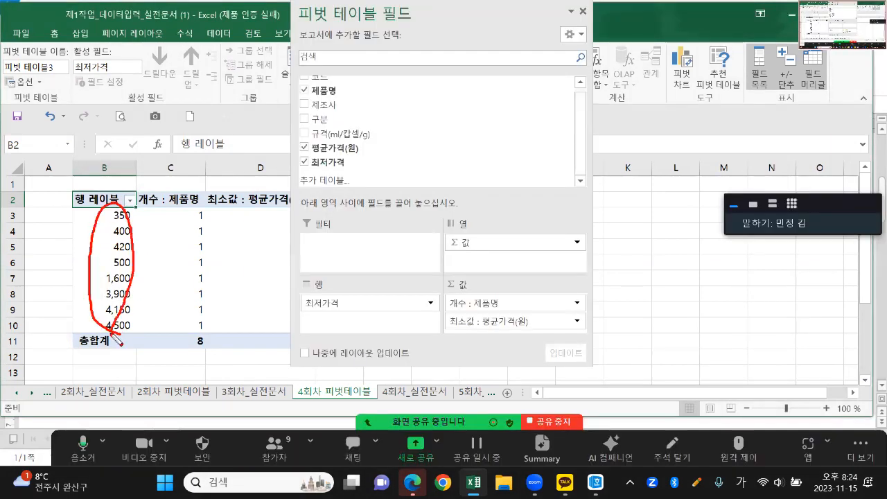
Move the pivot table field list clear of the pivot table and write 값 over its value headers with the annotation pen
{"action": "key", "text": "Escape"}
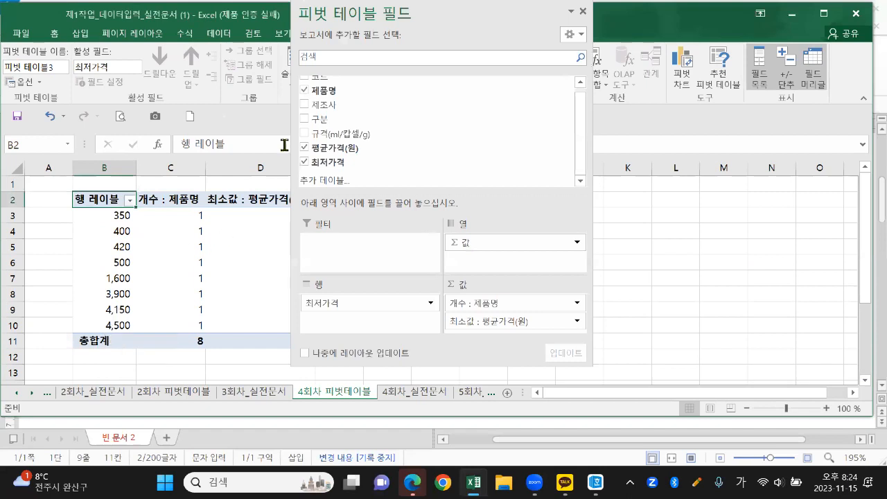
{"action": "left_click_drag", "start_coordinate": [337, 14], "coordinate": [474, 26]}
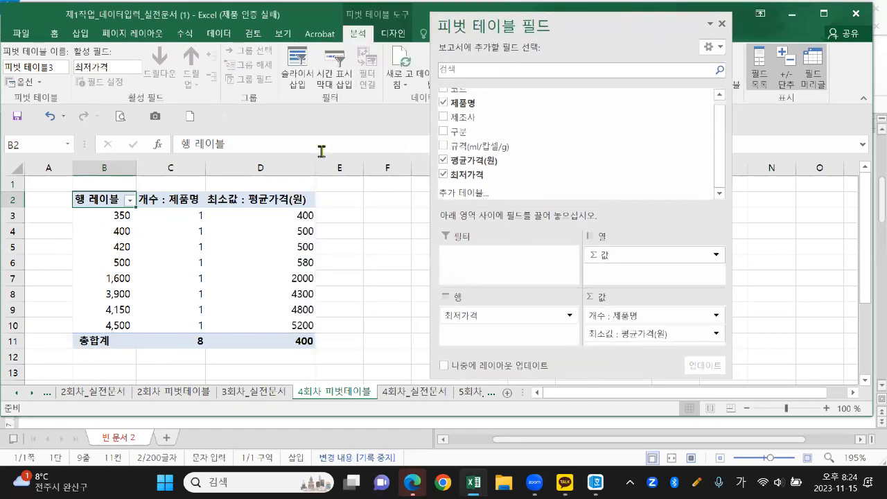
{"action": "key", "text": "ctrl+2"}
{"action": "mouse_move", "coordinate": [189, 198]}
{"action": "left_mouse_down"}
{"action": "mouse_move", "coordinate": [195, 210]}
{"action": "mouse_move", "coordinate": [211, 205]}
{"action": "left_mouse_up"}
{"action": "mouse_move", "coordinate": [211, 201]}
{"action": "left_mouse_down"}
{"action": "mouse_move", "coordinate": [200, 219]}
{"action": "mouse_move", "coordinate": [205, 213]}
{"action": "left_mouse_up"}
{"action": "left_click_drag", "start_coordinate": [199, 219], "coordinate": [209, 220]}
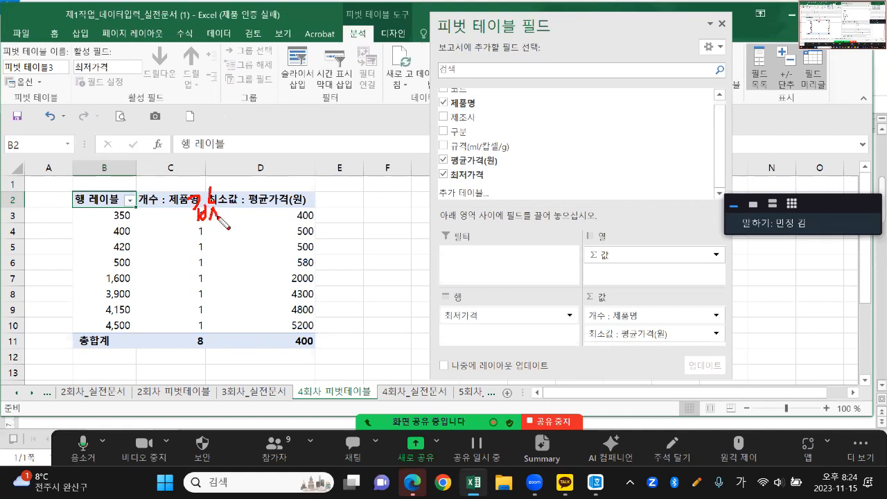
Annotate a 2 above the value headers, 값 over the field list's 값 area, and a 2 over its 열 area
{"action": "mouse_move", "coordinate": [143, 151]}
{"action": "left_mouse_down"}
{"action": "mouse_move", "coordinate": [163, 163]}
{"action": "mouse_move", "coordinate": [152, 187]}
{"action": "mouse_move", "coordinate": [182, 186]}
{"action": "left_mouse_up"}
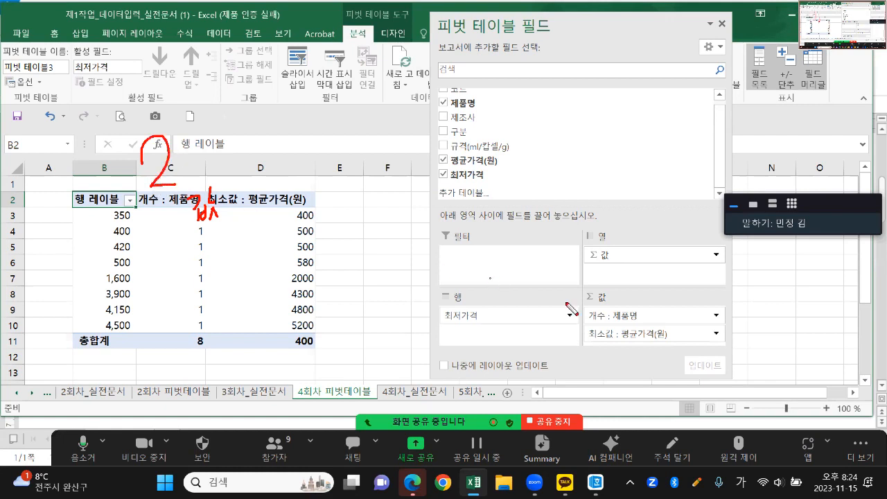
{"action": "left_click_drag", "start_coordinate": [602, 321], "coordinate": [609, 340]}
{"action": "mouse_move", "coordinate": [628, 302]}
{"action": "left_mouse_down"}
{"action": "mouse_move", "coordinate": [621, 324]}
{"action": "mouse_move", "coordinate": [634, 343]}
{"action": "left_mouse_up"}
{"action": "mouse_move", "coordinate": [605, 241]}
{"action": "left_mouse_down"}
{"action": "mouse_move", "coordinate": [616, 215]}
{"action": "mouse_move", "coordinate": [603, 259]}
{"action": "mouse_move", "coordinate": [636, 252]}
{"action": "left_mouse_up"}
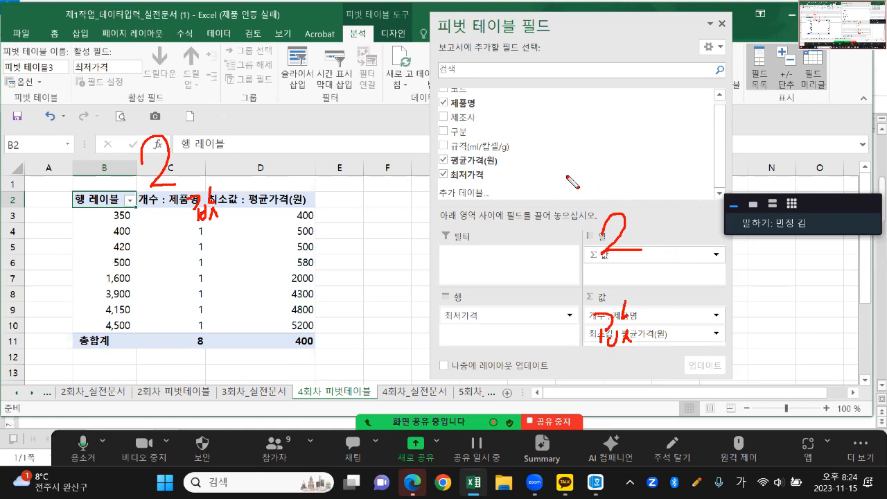
Add the 구분 field to the pivot table's 열 area above Σ 값
{"action": "mouse_move", "coordinate": [476, 132]}
{"action": "left_mouse_down"}
{"action": "mouse_move", "coordinate": [527, 111]}
{"action": "mouse_move", "coordinate": [653, 176]}
{"action": "mouse_move", "coordinate": [622, 248]}
{"action": "left_mouse_up"}
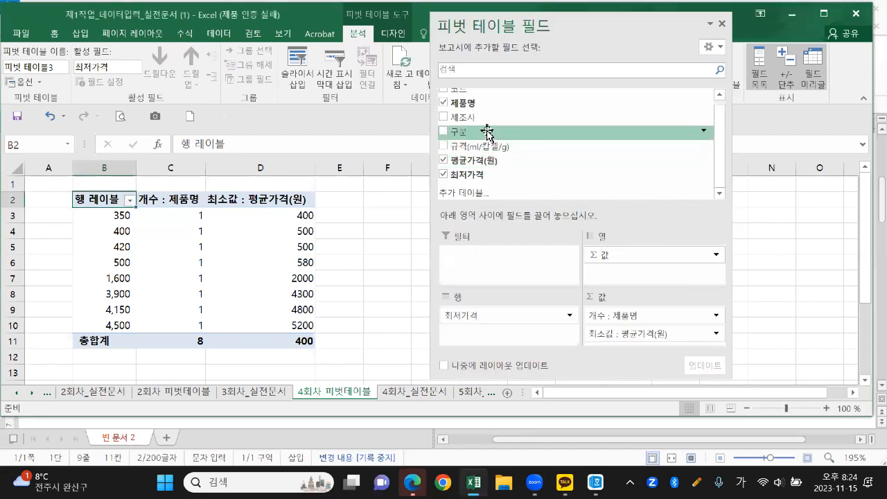
{"action": "mouse_move", "coordinate": [515, 132]}
{"action": "left_mouse_down"}
{"action": "mouse_move", "coordinate": [569, 173]}
{"action": "mouse_move", "coordinate": [608, 236]}
{"action": "mouse_move", "coordinate": [604, 254]}
{"action": "mouse_move", "coordinate": [592, 239]}
{"action": "mouse_move", "coordinate": [616, 281]}
{"action": "left_mouse_up"}
{"action": "key", "text": "Escape"}
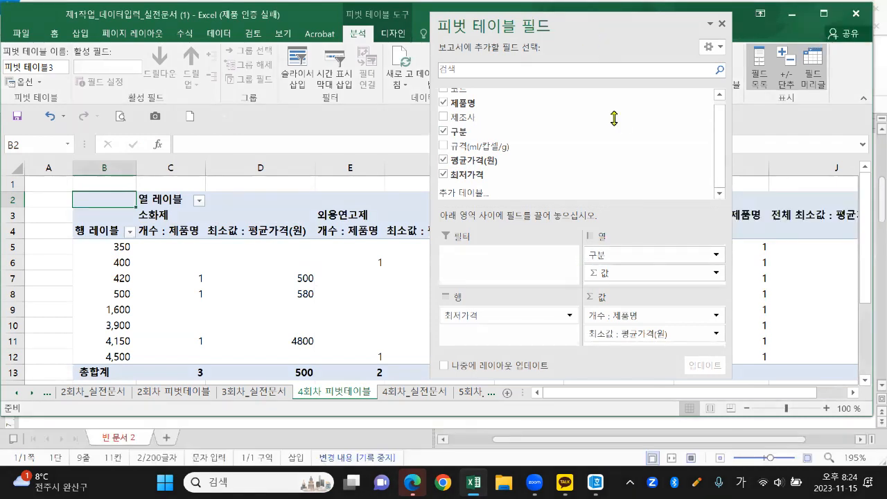
Switch to KakaoTalk, send the copied pivot table screenshot to the 엑셀반 group chat, and open the posted image
{"action": "left_click", "coordinate": [565, 482]}
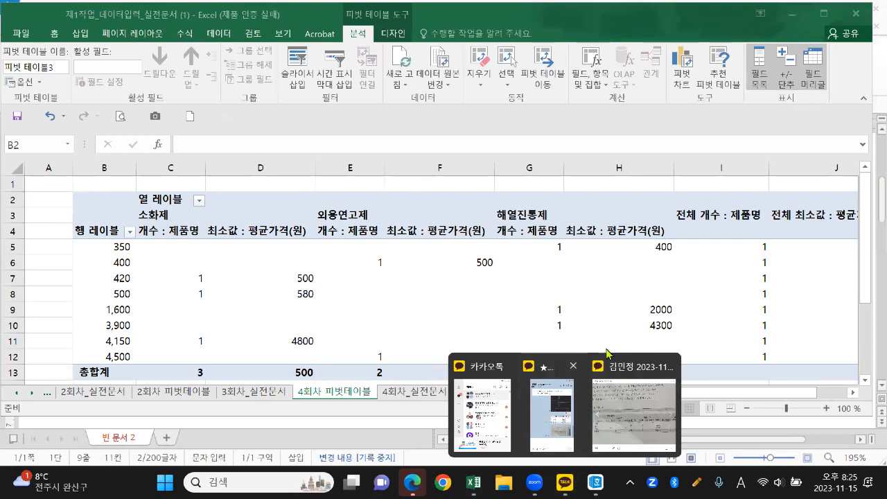
{"action": "left_click", "coordinate": [553, 412]}
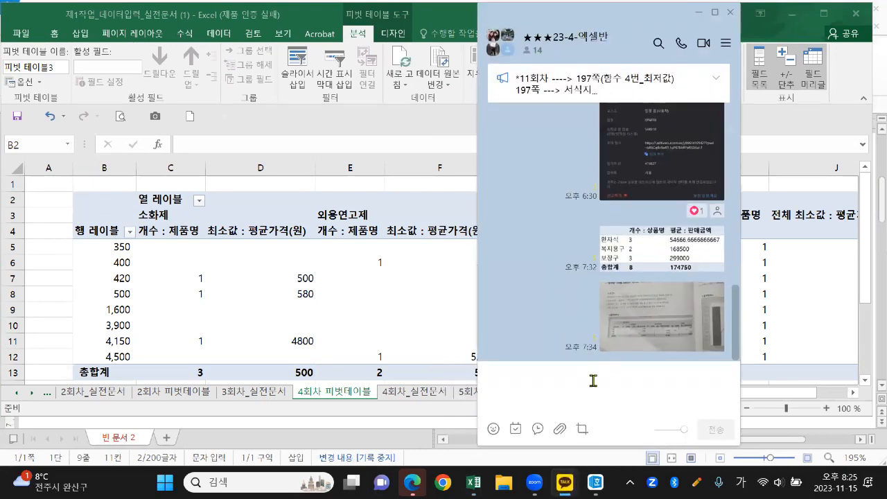
{"action": "key", "text": "ctrl+v"}
{"action": "left_click", "coordinate": [612, 345]}
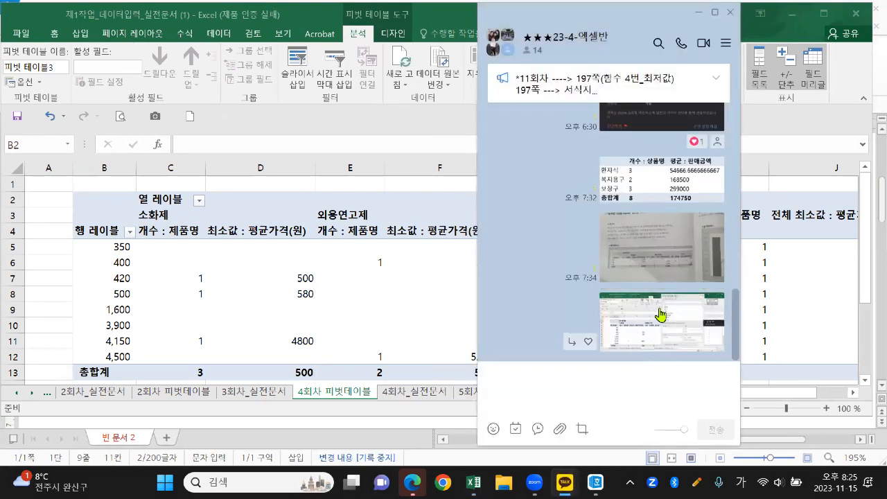
{"action": "left_click", "coordinate": [661, 314]}
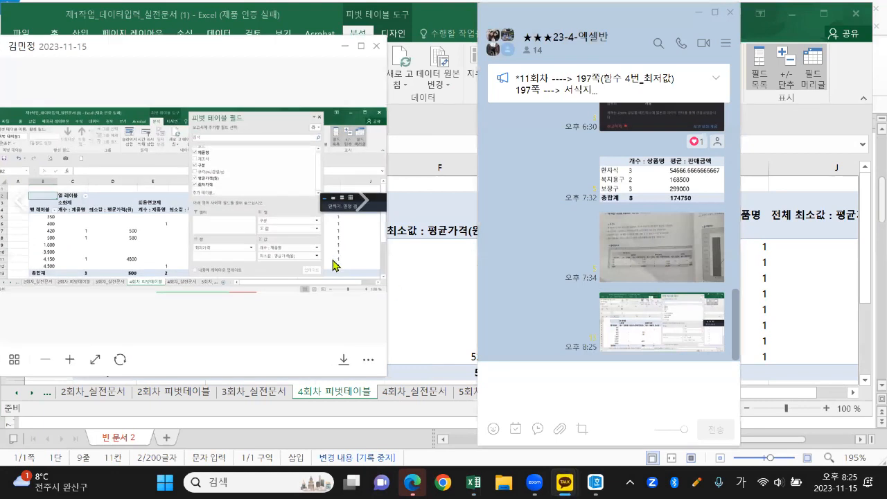
Number the 값, 행 and 열 areas 1, 2 and 3 on the image with the annotation pen, and return to the workbook
{"action": "left_click_drag", "start_coordinate": [305, 244], "coordinate": [306, 258]}
{"action": "left_click_drag", "start_coordinate": [217, 250], "coordinate": [241, 265]}
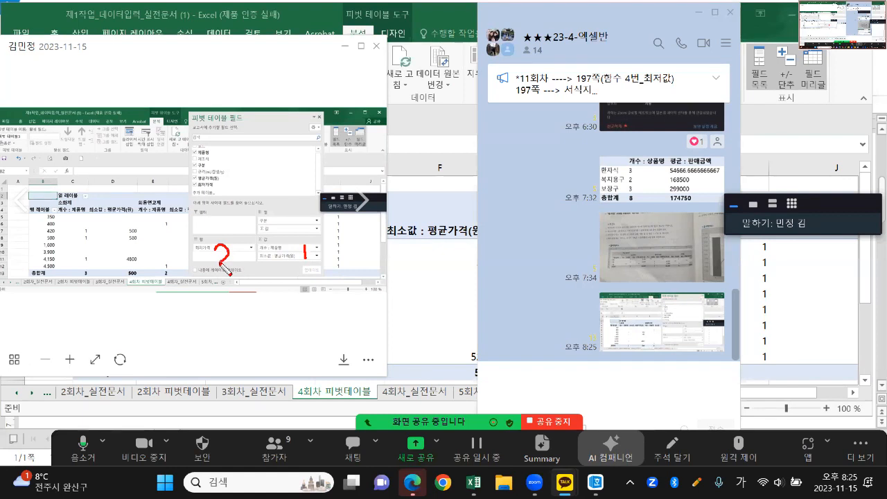
{"action": "mouse_move", "coordinate": [282, 220]}
{"action": "left_mouse_down"}
{"action": "mouse_move", "coordinate": [297, 227]}
{"action": "mouse_move", "coordinate": [285, 234]}
{"action": "mouse_move", "coordinate": [260, 223]}
{"action": "mouse_move", "coordinate": [265, 236]}
{"action": "left_mouse_up"}
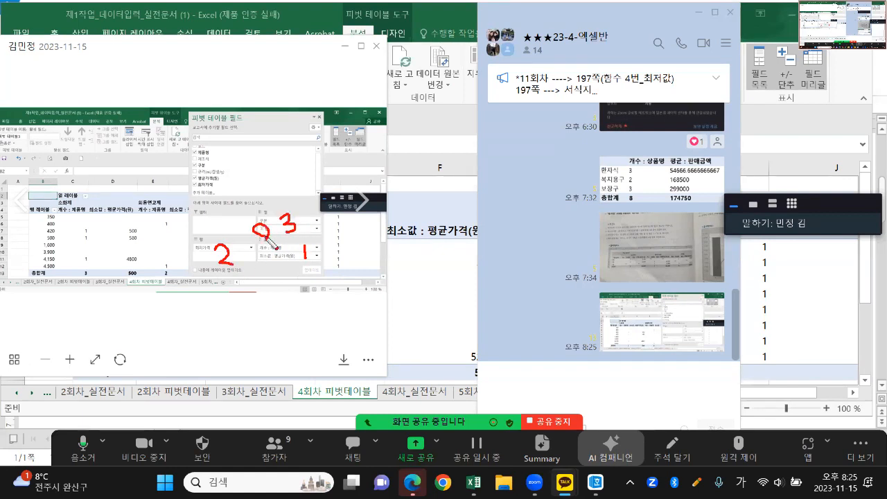
{"action": "key", "text": "Escape"}
{"action": "left_click", "coordinate": [351, 59]}
{"action": "left_click", "coordinate": [616, 24]}
{"action": "key", "text": "Escape"}
{"action": "left_click", "coordinate": [348, 46]}
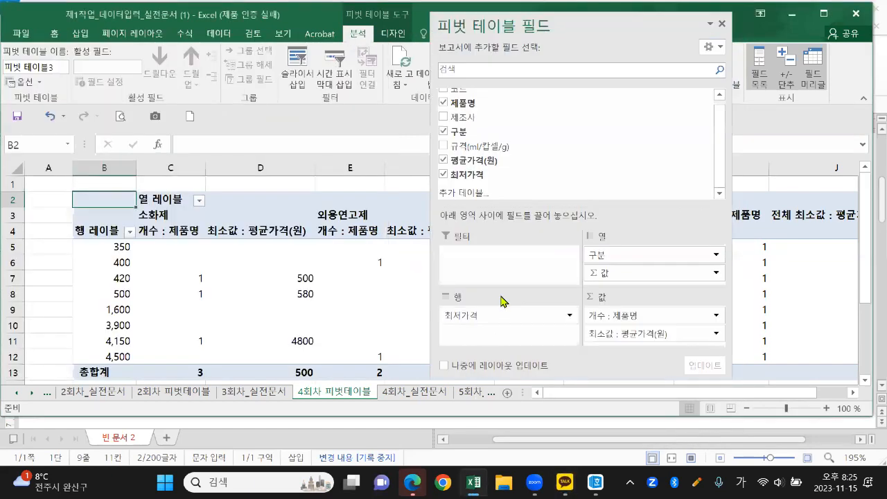
Move the field list off the pivot table and circle the 열 레이블 and 행 레이블 headers with the annotation pen
{"action": "left_click_drag", "start_coordinate": [634, 25], "coordinate": [809, 246]}
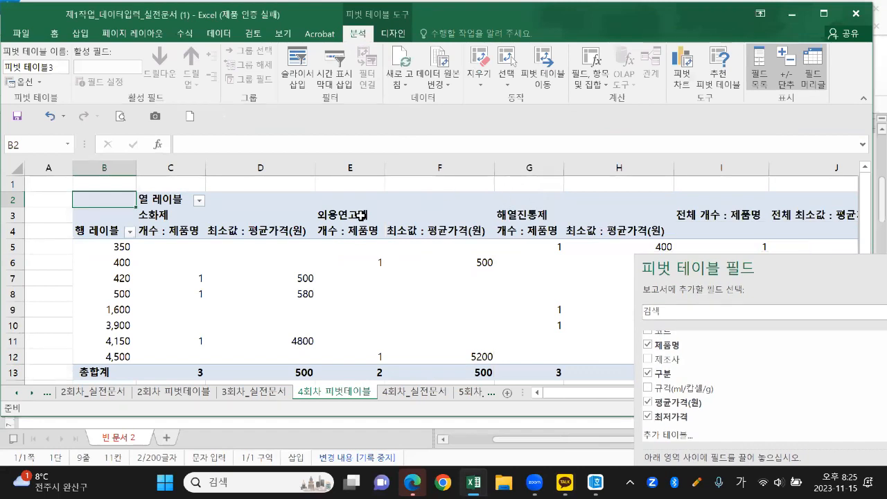
{"action": "scroll", "coordinate": [361, 215], "scroll_direction": "up", "scroll_amount": 2}
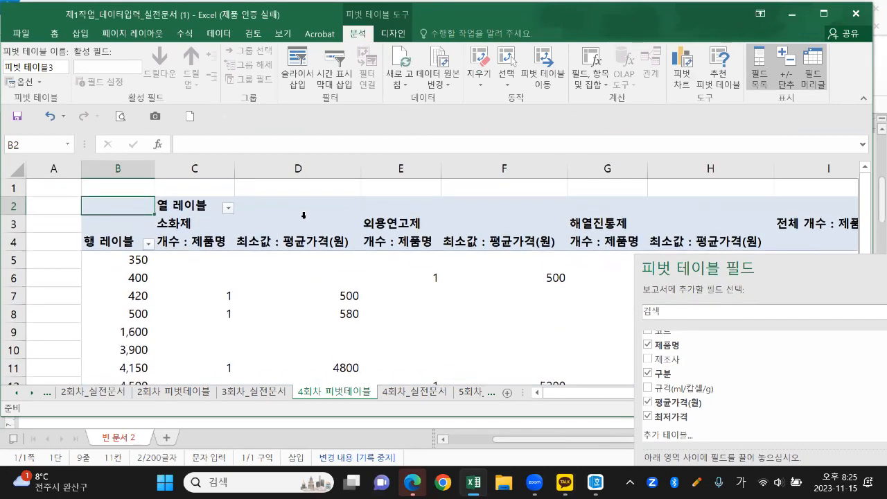
{"action": "key", "text": "ctrl+2"}
{"action": "mouse_move", "coordinate": [203, 214]}
{"action": "left_mouse_down"}
{"action": "mouse_move", "coordinate": [173, 194]}
{"action": "mouse_move", "coordinate": [211, 213]}
{"action": "left_mouse_up"}
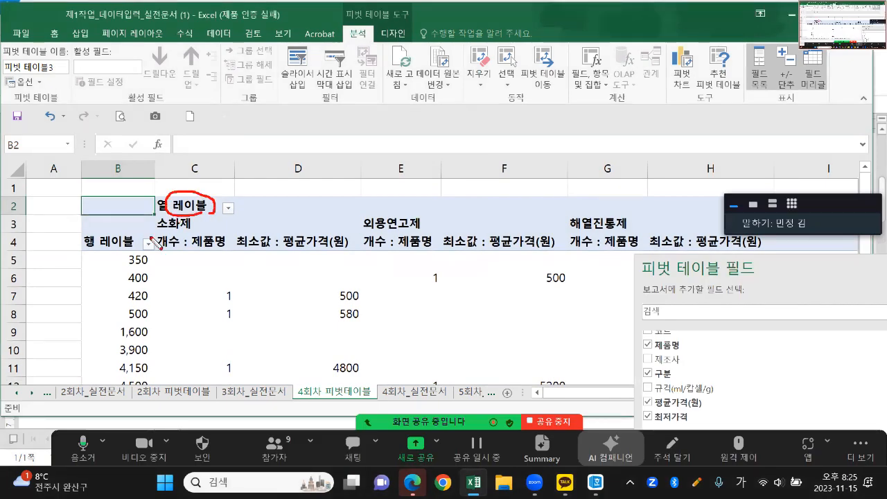
{"action": "mouse_move", "coordinate": [123, 253]}
{"action": "left_mouse_down"}
{"action": "mouse_move", "coordinate": [93, 246]}
{"action": "mouse_move", "coordinate": [115, 255]}
{"action": "mouse_move", "coordinate": [124, 230]}
{"action": "mouse_move", "coordinate": [118, 254]}
{"action": "left_mouse_up"}
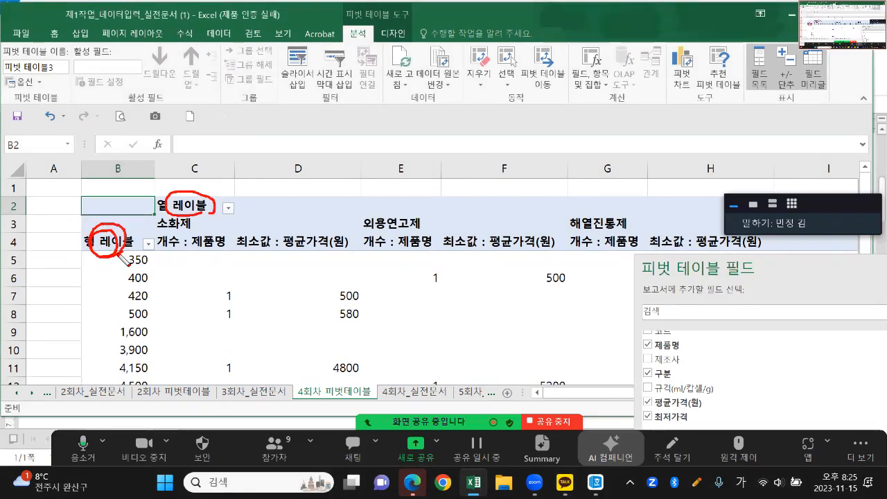
Rename the 열 레이블 header in C2 as 구분
{"action": "left_click", "coordinate": [195, 205]}
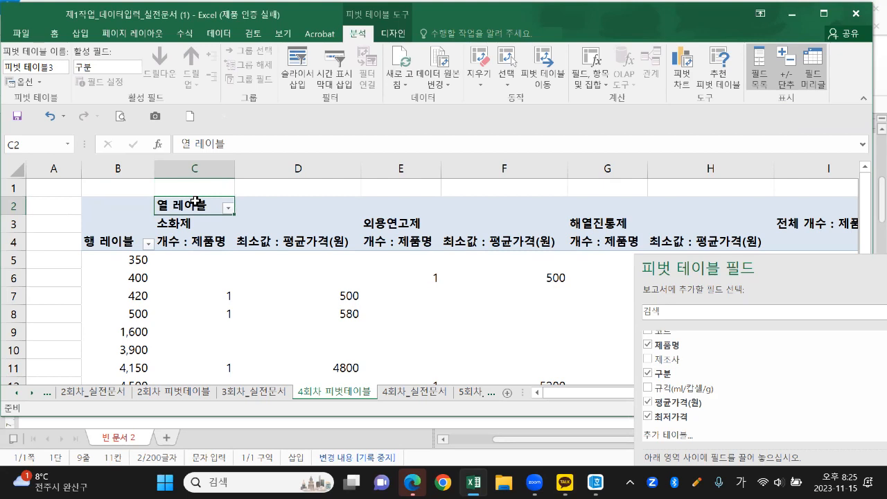
{"action": "type", "text": "굽"}
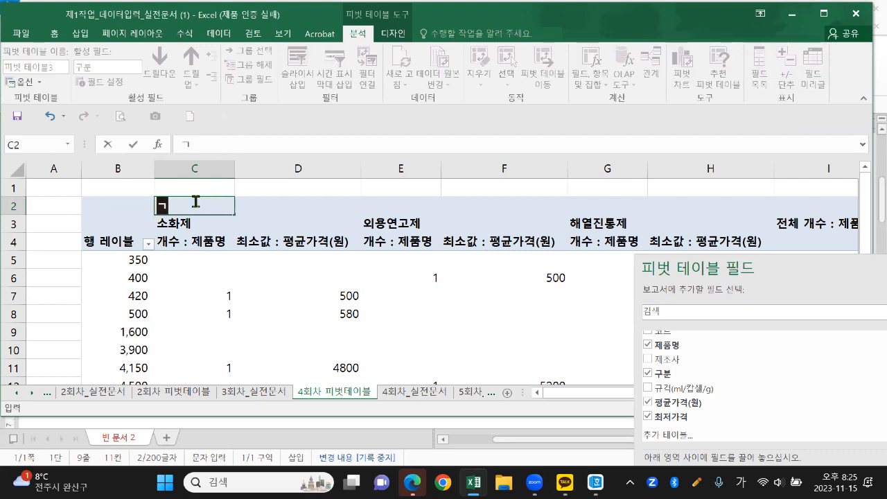
{"action": "type", "text": "분"}
{"action": "key", "text": "Return"}
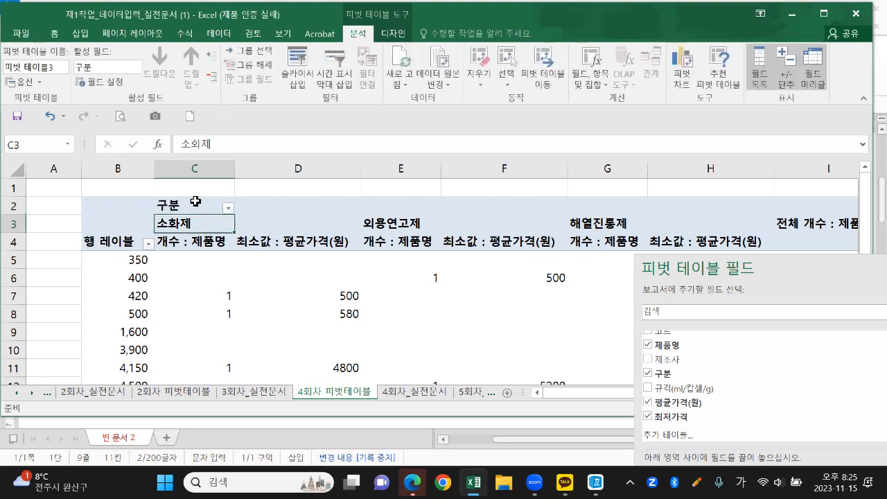
Mark the 행 레이블 header in B4 with the annotation pen and rename it as 최저가격
{"action": "left_click", "coordinate": [119, 240]}
{"action": "mouse_move", "coordinate": [104, 238]}
{"action": "left_mouse_down"}
{"action": "mouse_move", "coordinate": [111, 253]}
{"action": "mouse_move", "coordinate": [121, 232]}
{"action": "left_mouse_up"}
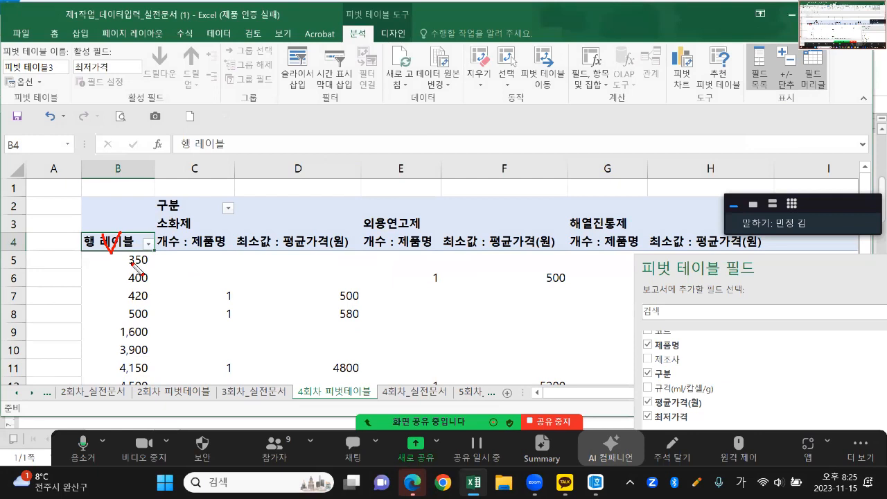
{"action": "key", "text": "Escape"}
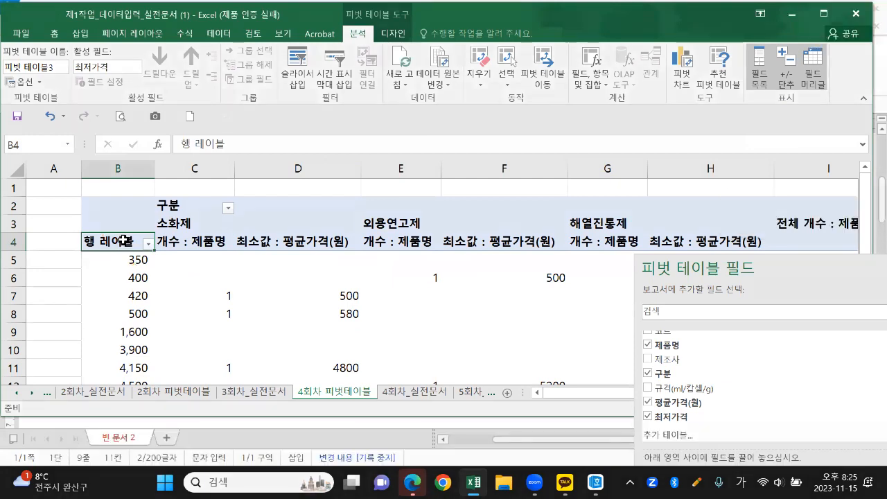
{"action": "type", "text": "최저가격"}
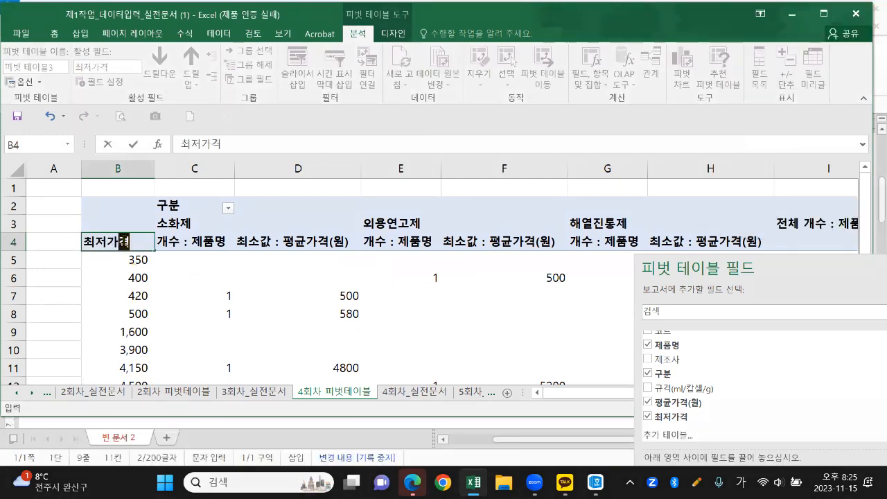
{"action": "key", "text": "Return"}
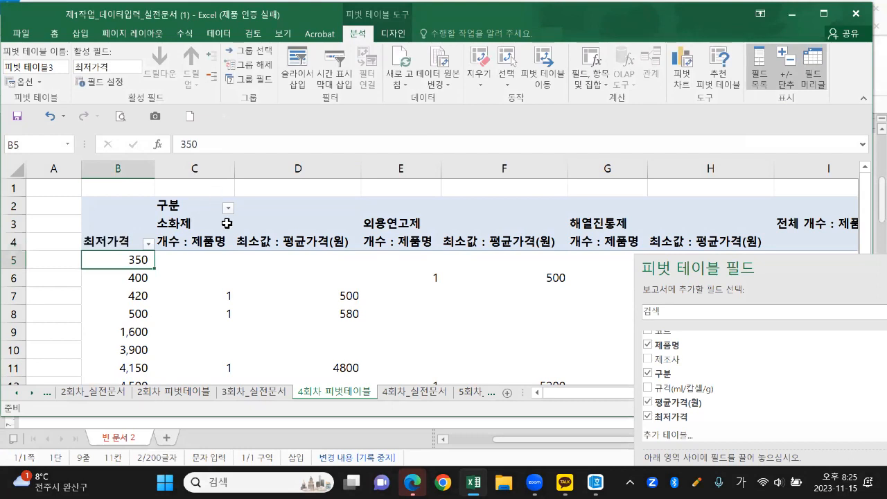
Fit the whole pivot table in view, then box and cross out the 전체 total columns I and J with the annotation pen
{"action": "left_click", "coordinate": [263, 291]}
{"action": "left_click", "coordinate": [414, 289]}
{"action": "left_click", "coordinate": [284, 279]}
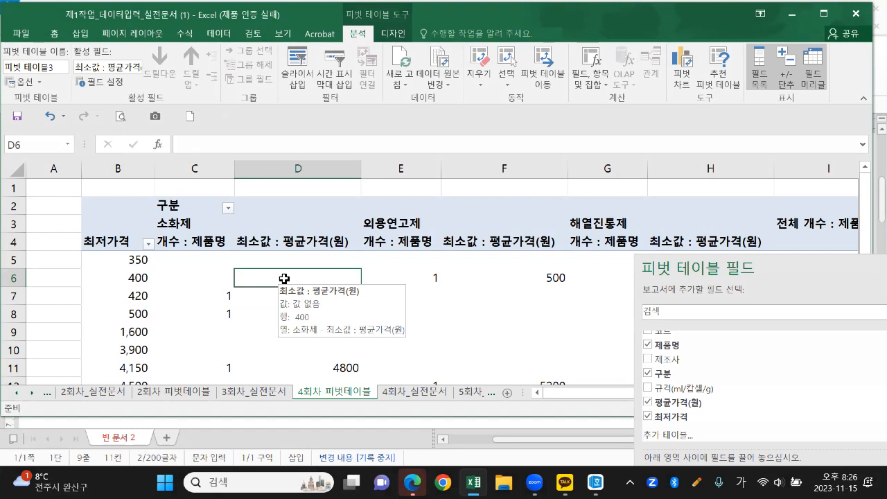
{"action": "scroll", "coordinate": [340, 248], "scroll_direction": "down", "scroll_amount": 3, "text": "ctrl"}
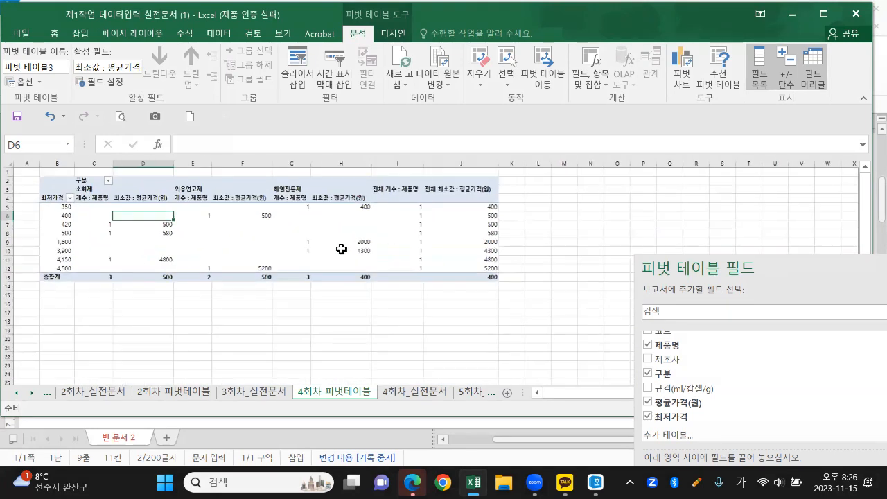
{"action": "key", "text": "ctrl+2"}
{"action": "mouse_move", "coordinate": [374, 171]}
{"action": "left_mouse_down"}
{"action": "mouse_move", "coordinate": [372, 300]}
{"action": "mouse_move", "coordinate": [525, 168]}
{"action": "mouse_move", "coordinate": [535, 287]}
{"action": "mouse_move", "coordinate": [350, 299]}
{"action": "left_mouse_up"}
{"action": "left_click_drag", "start_coordinate": [513, 141], "coordinate": [449, 232]}
{"action": "left_click_drag", "start_coordinate": [379, 357], "coordinate": [367, 355]}
{"action": "left_click_drag", "start_coordinate": [407, 129], "coordinate": [476, 327]}
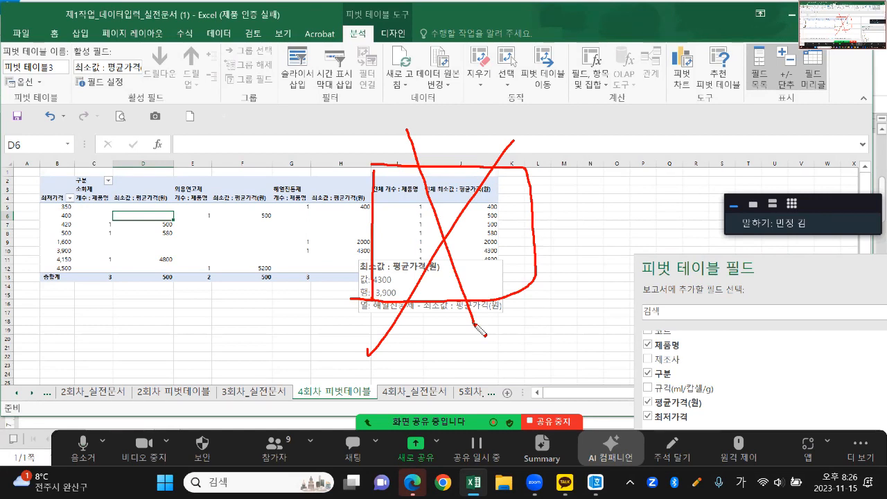
Clear the marks, outline the whole pivot table with the annotation pen, and circle the 분석 ribbon heading
{"action": "left_click", "coordinate": [316, 226]}
{"action": "mouse_move", "coordinate": [39, 173]}
{"action": "left_mouse_down"}
{"action": "mouse_move", "coordinate": [40, 285]}
{"action": "mouse_move", "coordinate": [523, 297]}
{"action": "mouse_move", "coordinate": [514, 175]}
{"action": "mouse_move", "coordinate": [52, 171]}
{"action": "left_mouse_up"}
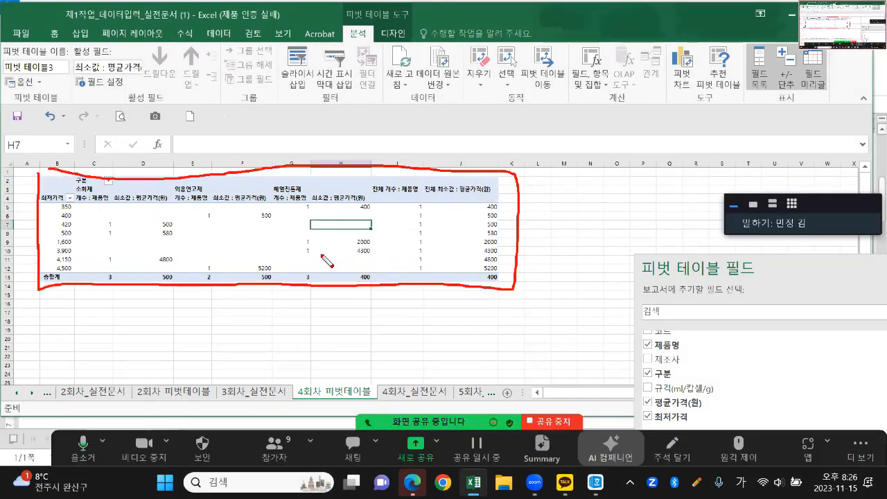
{"action": "left_click", "coordinate": [325, 235]}
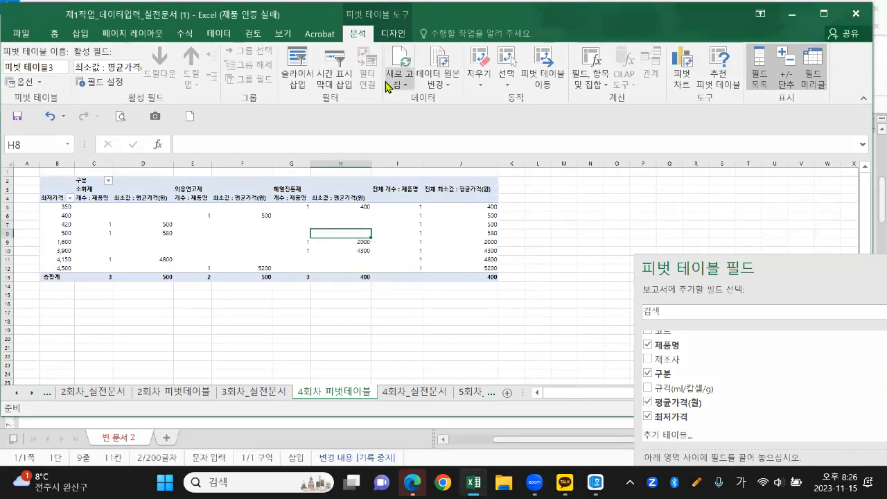
{"action": "mouse_move", "coordinate": [367, 25]}
{"action": "left_mouse_down"}
{"action": "mouse_move", "coordinate": [347, 33]}
{"action": "mouse_move", "coordinate": [371, 41]}
{"action": "left_mouse_up"}
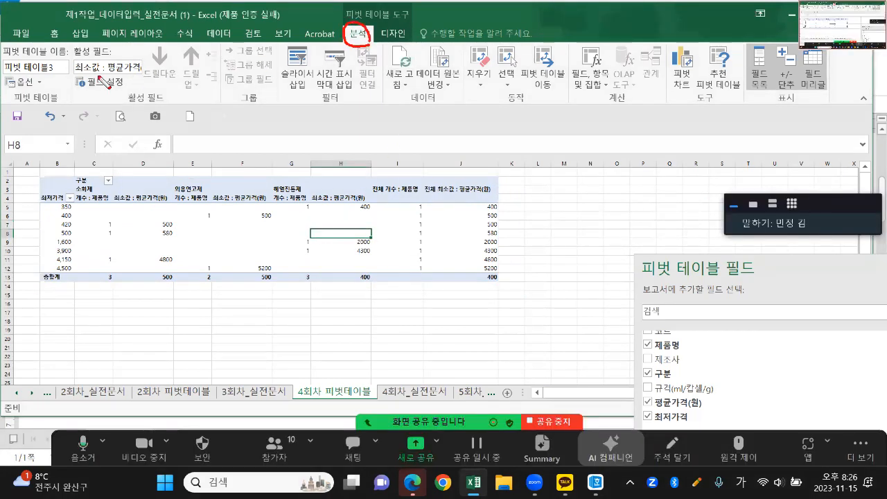
Open the pivot table's options and enable merging and centring of cells with labels
{"action": "mouse_move", "coordinate": [38, 92]}
{"action": "left_mouse_down"}
{"action": "mouse_move", "coordinate": [6, 69]}
{"action": "mouse_move", "coordinate": [43, 31]}
{"action": "left_mouse_up"}
{"action": "left_click_drag", "start_coordinate": [53, 78], "coordinate": [47, 84]}
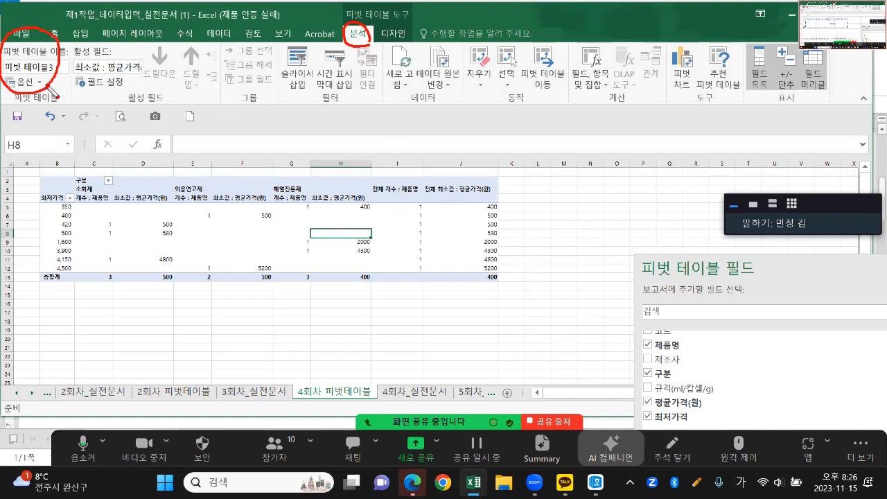
{"action": "key", "text": "Escape"}
{"action": "left_click", "coordinate": [27, 83]}
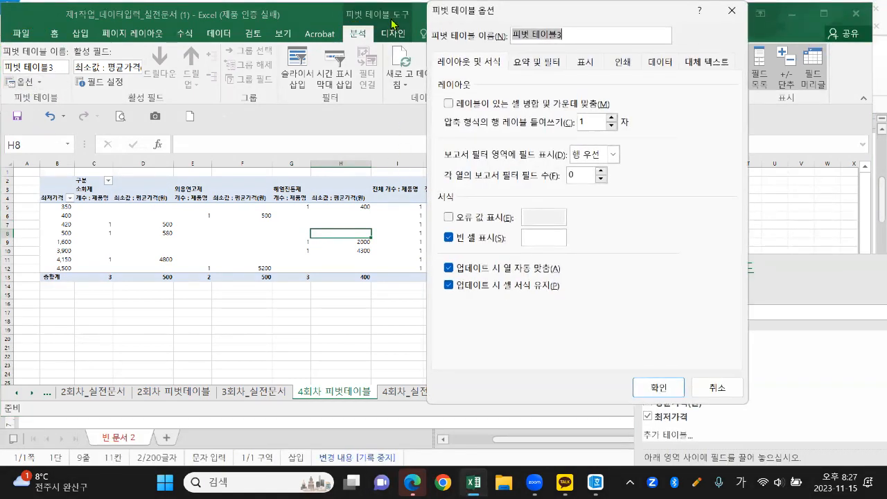
{"action": "key", "text": "ctrl+2"}
{"action": "mouse_move", "coordinate": [362, 25]}
{"action": "left_mouse_down"}
{"action": "mouse_move", "coordinate": [362, 48]}
{"action": "mouse_move", "coordinate": [384, 41]}
{"action": "mouse_move", "coordinate": [387, 49]}
{"action": "left_mouse_up"}
{"action": "left_click_drag", "start_coordinate": [408, 1], "coordinate": [381, 61]}
{"action": "left_click_drag", "start_coordinate": [383, 12], "coordinate": [401, 61]}
{"action": "key", "text": "Escape"}
{"action": "key", "text": "ctrl+2"}
{"action": "mouse_move", "coordinate": [450, 90]}
{"action": "left_mouse_down"}
{"action": "mouse_move", "coordinate": [450, 116]}
{"action": "mouse_move", "coordinate": [442, 109]}
{"action": "mouse_move", "coordinate": [463, 105]}
{"action": "left_mouse_up"}
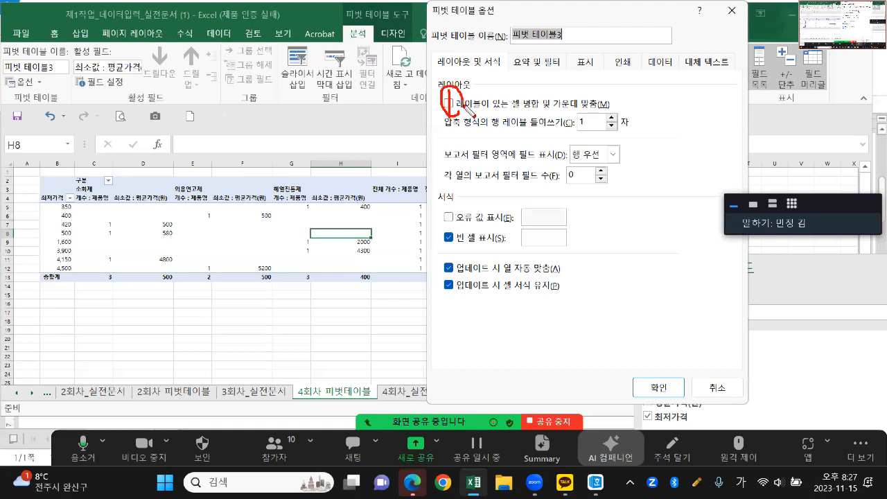
{"action": "key", "text": "Escape"}
{"action": "left_click", "coordinate": [448, 103]}
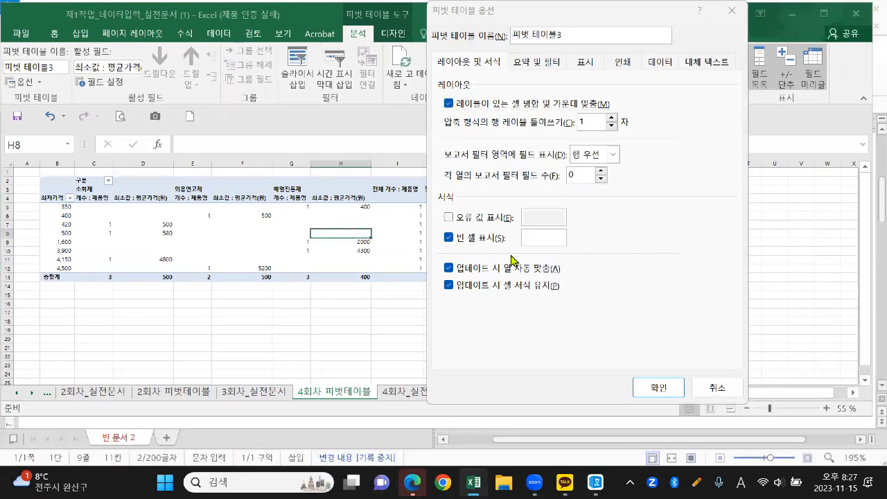
Set the pivot table's empty cells to display ***
{"action": "key", "text": "ctrl+2"}
{"action": "mouse_move", "coordinate": [420, 261]}
{"action": "left_mouse_down"}
{"action": "mouse_move", "coordinate": [484, 264]}
{"action": "mouse_move", "coordinate": [586, 243]}
{"action": "mouse_move", "coordinate": [479, 226]}
{"action": "mouse_move", "coordinate": [429, 262]}
{"action": "left_mouse_up"}
{"action": "key", "text": "Escape"}
{"action": "left_click", "coordinate": [547, 237]}
{"action": "type", "text": "***"}
{"action": "left_click_drag", "start_coordinate": [443, 110], "coordinate": [600, 109]}
{"action": "left_click_drag", "start_coordinate": [444, 101], "coordinate": [455, 93]}
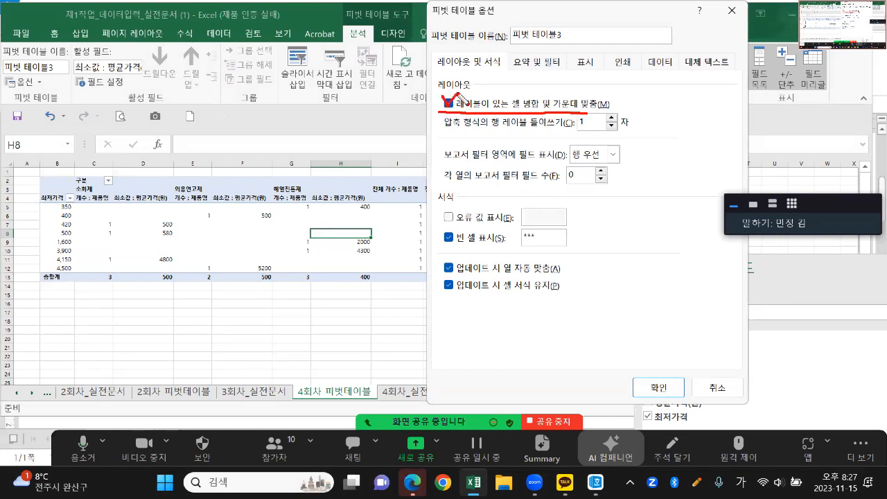
{"action": "left_click_drag", "start_coordinate": [431, 249], "coordinate": [581, 247]}
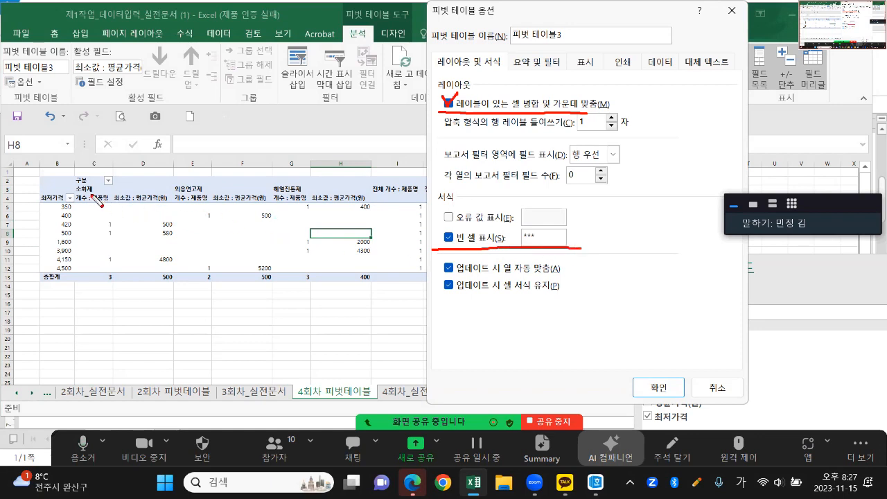
{"action": "mouse_move", "coordinate": [72, 184]}
{"action": "left_mouse_down"}
{"action": "mouse_move", "coordinate": [96, 196]}
{"action": "mouse_move", "coordinate": [173, 193]}
{"action": "mouse_move", "coordinate": [173, 183]}
{"action": "mouse_move", "coordinate": [72, 185]}
{"action": "left_mouse_up"}
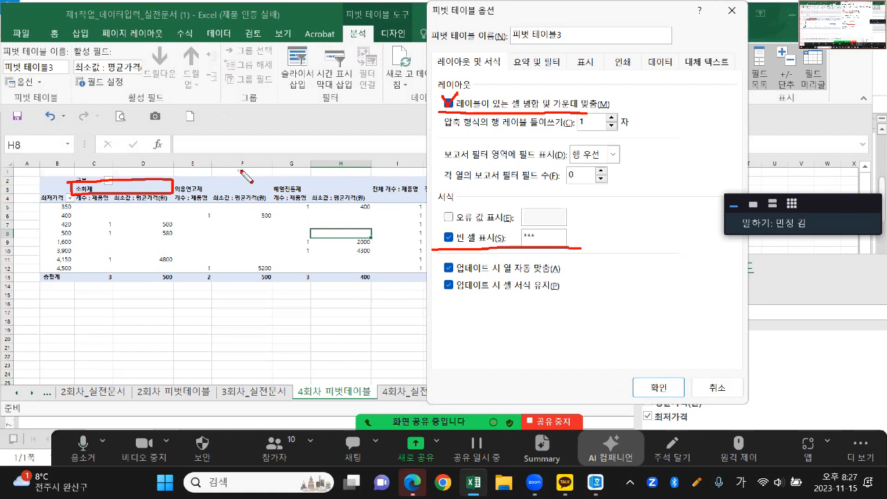
{"action": "left_click_drag", "start_coordinate": [484, 14], "coordinate": [599, 26]}
{"action": "mouse_move", "coordinate": [454, 295]}
{"action": "left_mouse_down"}
{"action": "mouse_move", "coordinate": [415, 303]}
{"action": "mouse_move", "coordinate": [379, 185]}
{"action": "mouse_move", "coordinate": [521, 194]}
{"action": "mouse_move", "coordinate": [452, 298]}
{"action": "left_mouse_up"}
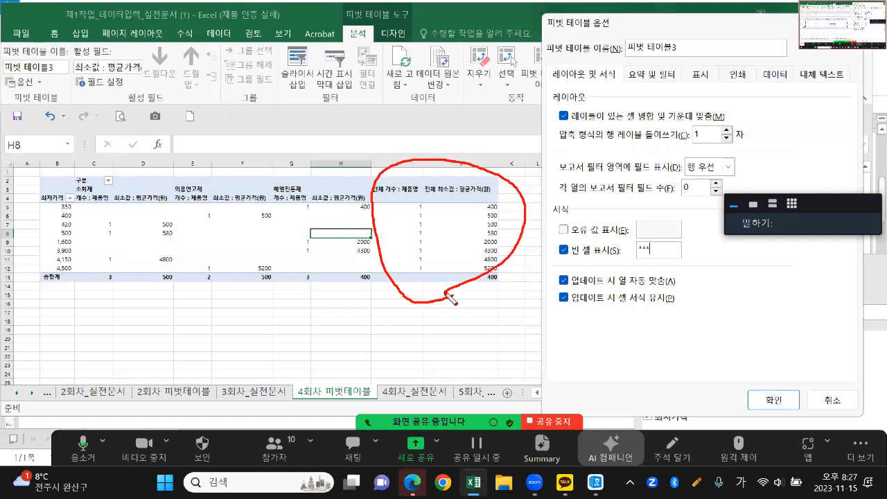
{"action": "mouse_move", "coordinate": [684, 81]}
{"action": "left_mouse_down"}
{"action": "mouse_move", "coordinate": [670, 98]}
{"action": "mouse_move", "coordinate": [652, 54]}
{"action": "mouse_move", "coordinate": [641, 97]}
{"action": "mouse_move", "coordinate": [674, 72]}
{"action": "mouse_move", "coordinate": [631, 62]}
{"action": "mouse_move", "coordinate": [644, 76]}
{"action": "mouse_move", "coordinate": [655, 70]}
{"action": "mouse_move", "coordinate": [653, 85]}
{"action": "mouse_move", "coordinate": [658, 79]}
{"action": "left_mouse_up"}
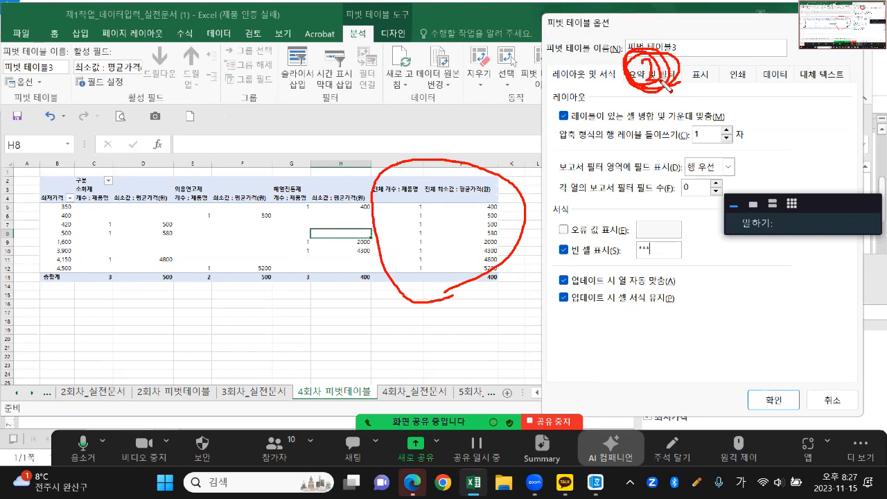
{"action": "key", "text": "Escape"}
Turn off the row grand totals in the totals and filters options and apply the pivot table settings
{"action": "left_click", "coordinate": [658, 79]}
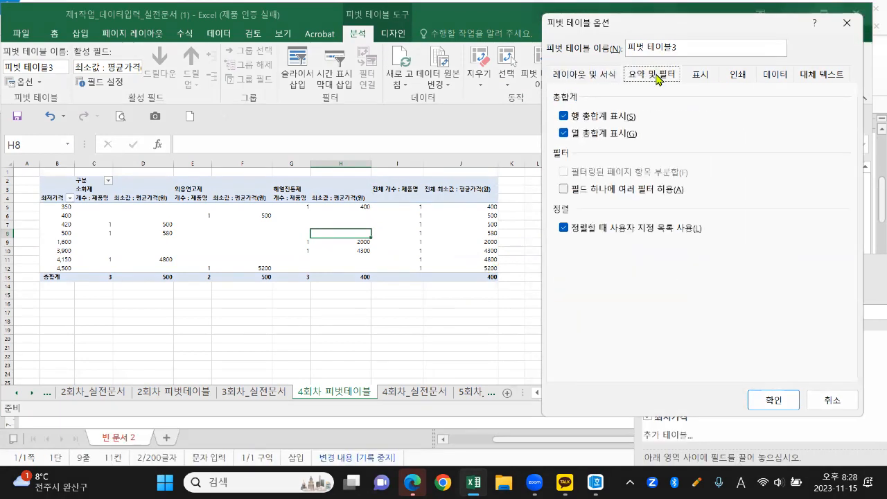
{"action": "key", "text": "ctrl+2"}
{"action": "left_click_drag", "start_coordinate": [562, 119], "coordinate": [553, 125]}
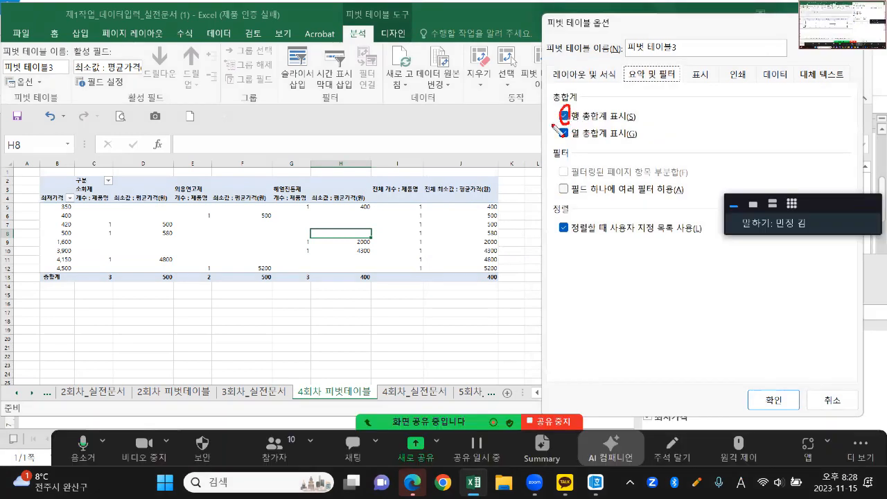
{"action": "mouse_move", "coordinate": [492, 293]}
{"action": "left_mouse_down"}
{"action": "mouse_move", "coordinate": [386, 271]}
{"action": "mouse_move", "coordinate": [451, 157]}
{"action": "mouse_move", "coordinate": [466, 300]}
{"action": "left_mouse_up"}
{"action": "mouse_move", "coordinate": [528, 78]}
{"action": "left_mouse_down"}
{"action": "mouse_move", "coordinate": [366, 342]}
{"action": "mouse_move", "coordinate": [336, 420]}
{"action": "left_mouse_up"}
{"action": "left_click_drag", "start_coordinate": [399, 130], "coordinate": [447, 417]}
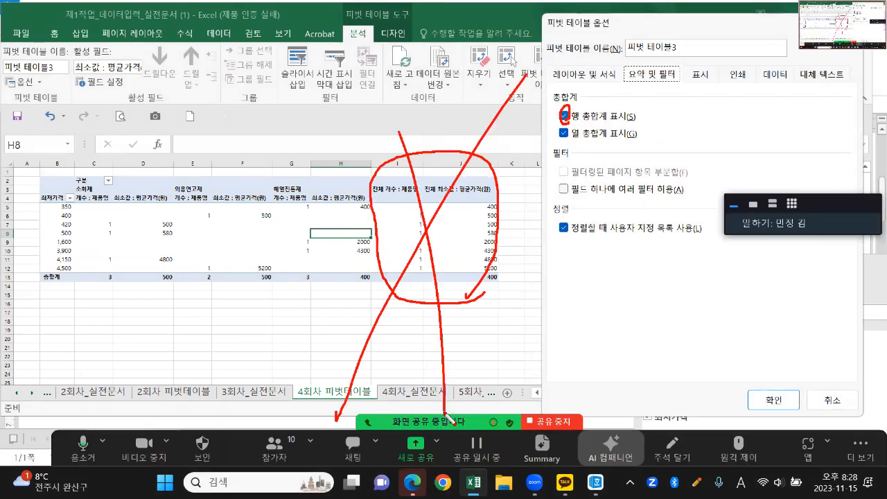
{"action": "mouse_move", "coordinate": [120, 286]}
{"action": "left_mouse_down"}
{"action": "mouse_move", "coordinate": [97, 284]}
{"action": "mouse_move", "coordinate": [119, 275]}
{"action": "left_mouse_up"}
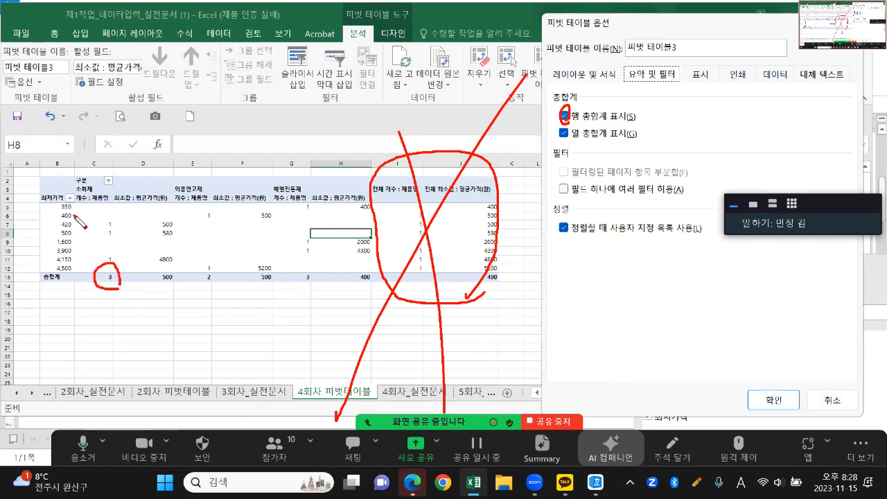
{"action": "mouse_move", "coordinate": [108, 205]}
{"action": "left_mouse_down"}
{"action": "mouse_move", "coordinate": [104, 274]}
{"action": "mouse_move", "coordinate": [124, 277]}
{"action": "left_mouse_up"}
{"action": "mouse_move", "coordinate": [164, 207]}
{"action": "left_mouse_down"}
{"action": "mouse_move", "coordinate": [165, 270]}
{"action": "mouse_move", "coordinate": [173, 265]}
{"action": "mouse_move", "coordinate": [162, 279]}
{"action": "mouse_move", "coordinate": [173, 290]}
{"action": "left_mouse_up"}
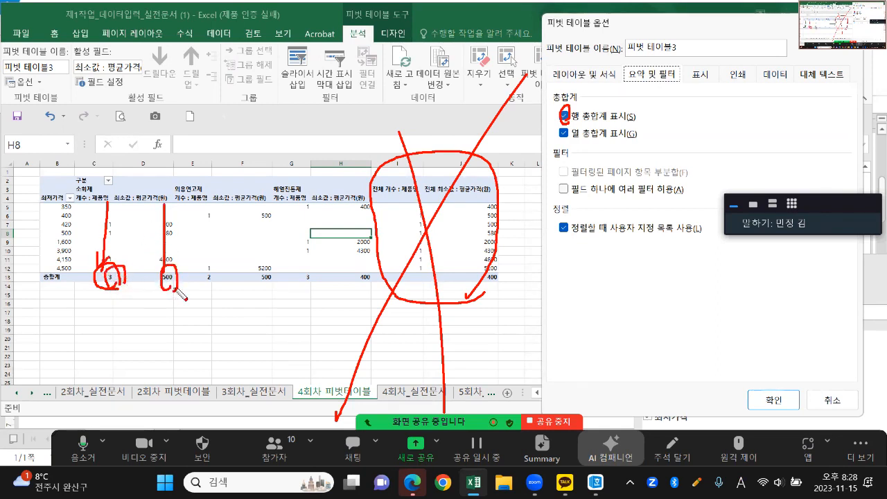
{"action": "key", "text": "Escape"}
{"action": "left_click", "coordinate": [566, 119]}
{"action": "left_click", "coordinate": [768, 402]}
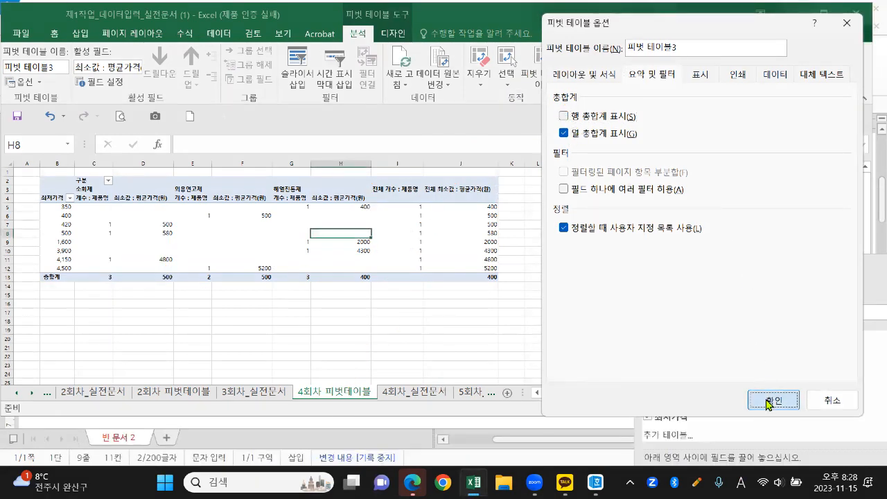
Fill the merged 소화제 header cell and cell D6 with yellow
{"action": "scroll", "coordinate": [437, 236], "scroll_direction": "up", "scroll_amount": 1}
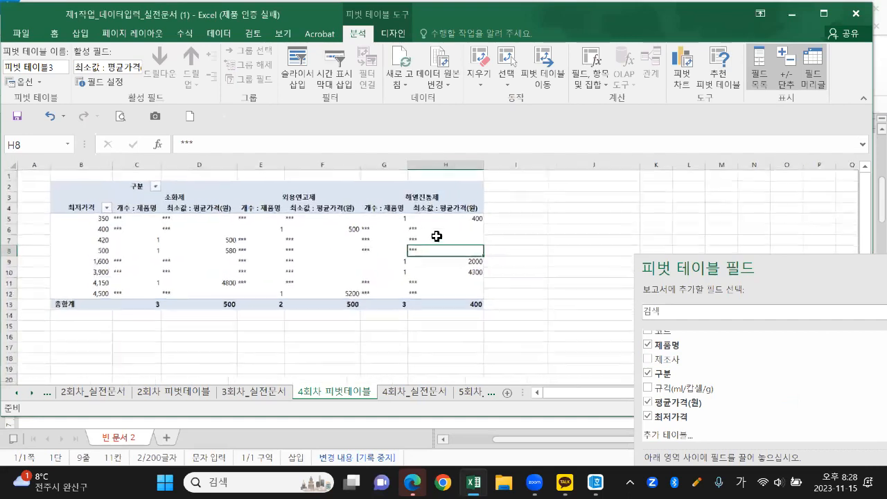
{"action": "scroll", "coordinate": [441, 237], "scroll_direction": "up", "scroll_amount": 1}
{"action": "scroll", "coordinate": [453, 243], "scroll_direction": "up", "scroll_amount": 1}
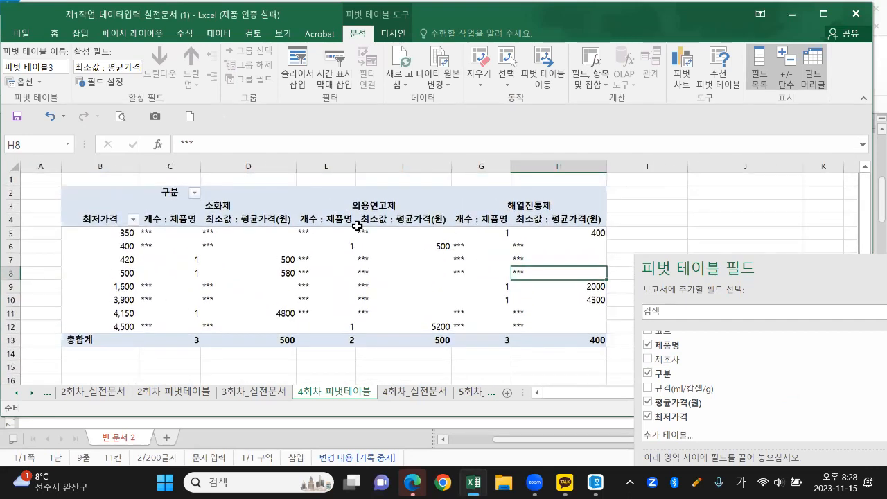
{"action": "left_click", "coordinate": [252, 205]}
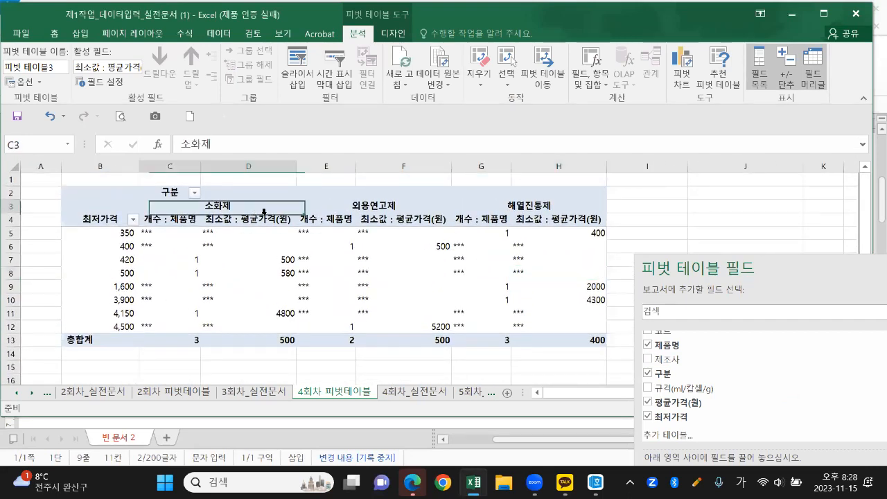
{"action": "left_click", "coordinate": [55, 34]}
{"action": "left_click", "coordinate": [189, 76]}
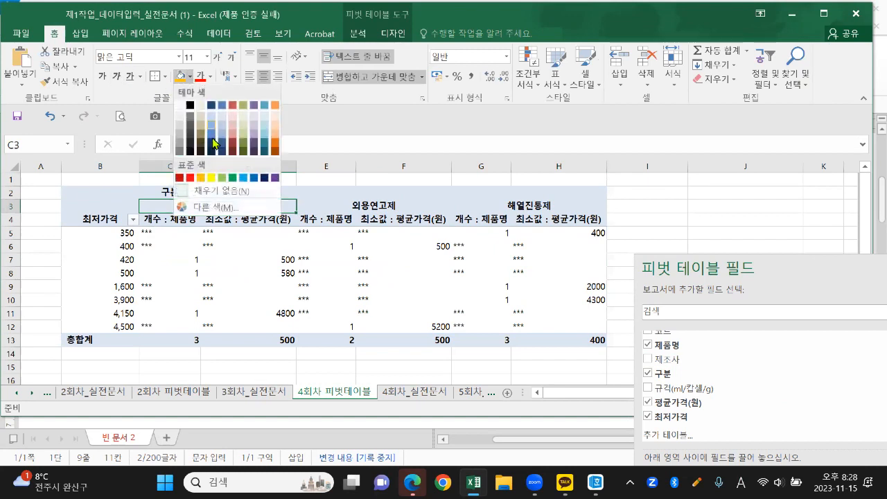
{"action": "left_click", "coordinate": [212, 178]}
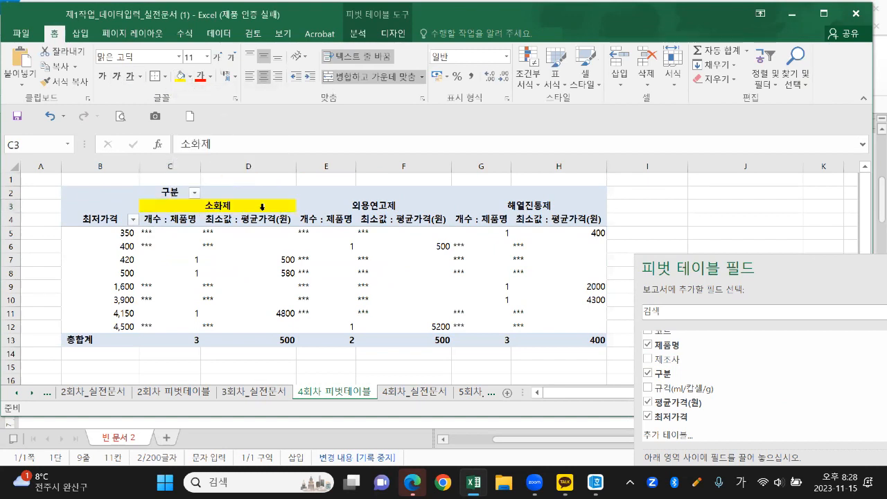
{"action": "left_click", "coordinate": [208, 245]}
{"action": "left_click", "coordinate": [180, 76]}
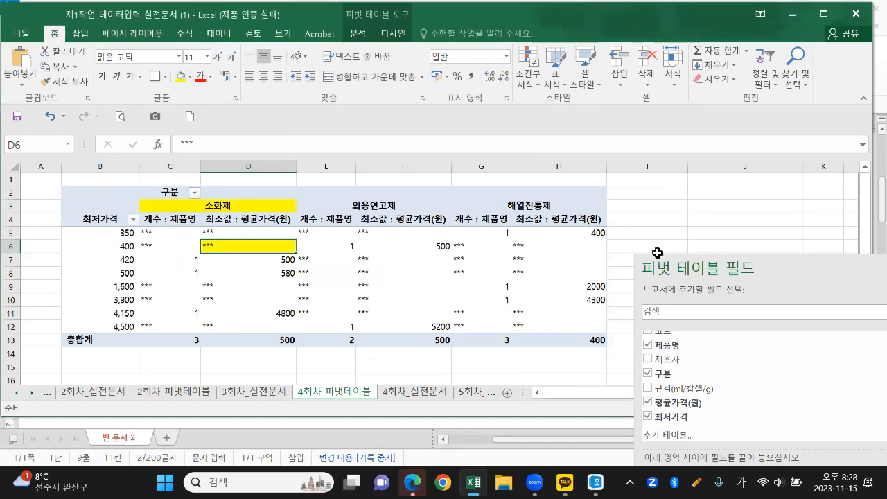
{"action": "key", "text": "ctrl+2"}
{"action": "mouse_move", "coordinate": [607, 188]}
{"action": "left_mouse_down"}
{"action": "mouse_move", "coordinate": [605, 295]}
{"action": "mouse_move", "coordinate": [615, 353]}
{"action": "left_mouse_up"}
{"action": "mouse_move", "coordinate": [699, 355]}
{"action": "left_mouse_down"}
{"action": "mouse_move", "coordinate": [802, 219]}
{"action": "mouse_move", "coordinate": [643, 200]}
{"action": "left_mouse_up"}
{"action": "left_click_drag", "start_coordinate": [749, 142], "coordinate": [622, 428]}
{"action": "left_click_drag", "start_coordinate": [643, 142], "coordinate": [697, 372]}
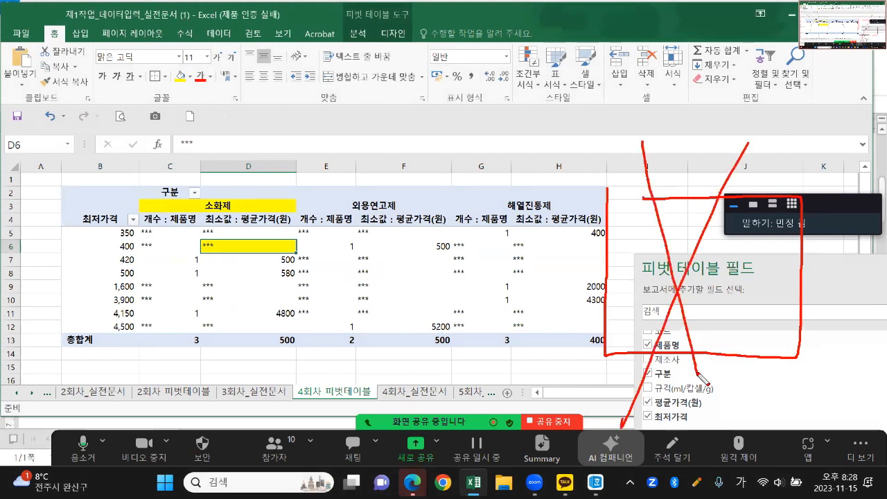
{"action": "left_click", "coordinate": [379, 264]}
{"action": "left_click", "coordinate": [376, 249]}
{"action": "left_click", "coordinate": [371, 260]}
{"action": "left_click", "coordinate": [361, 285]}
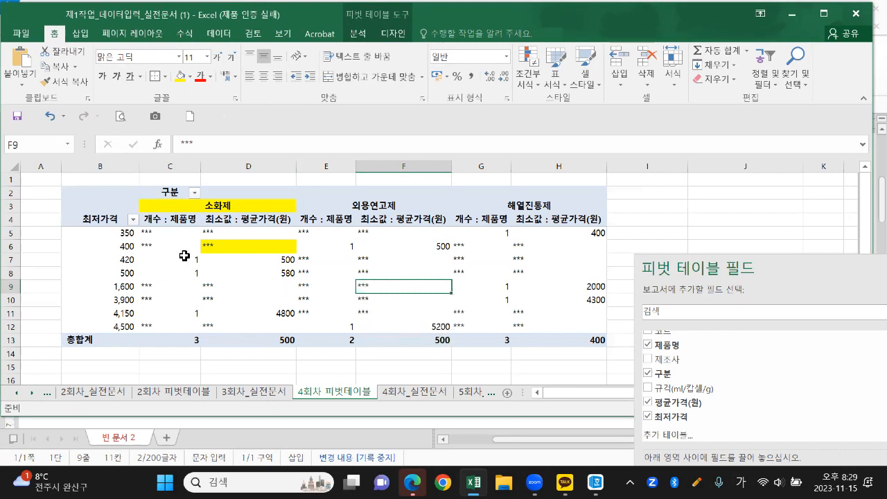
{"action": "left_click", "coordinate": [124, 234]}
{"action": "left_click_drag", "start_coordinate": [124, 247], "coordinate": [126, 312]}
{"action": "left_click", "coordinate": [125, 300]}
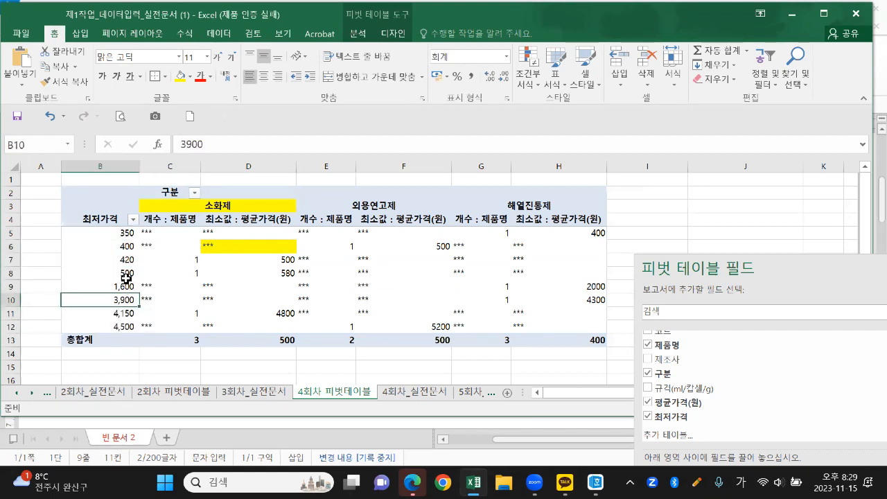
{"action": "left_click", "coordinate": [125, 274]}
{"action": "left_click", "coordinate": [125, 279]}
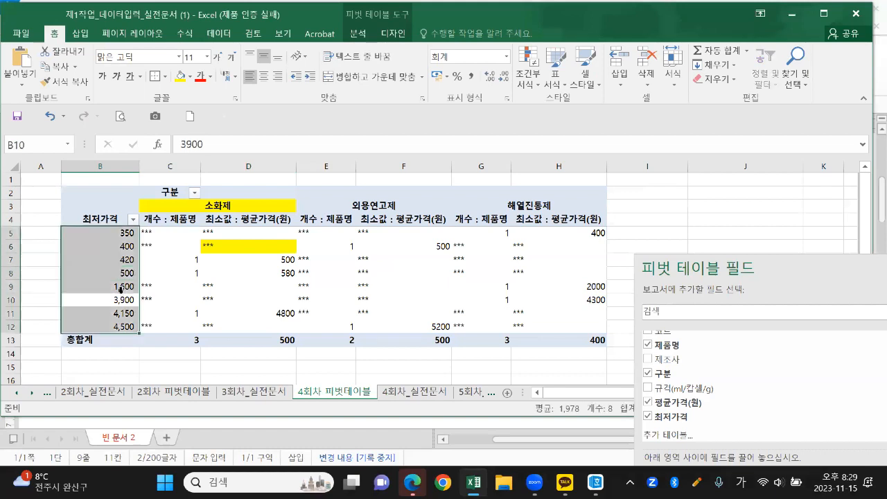
{"action": "left_click", "coordinate": [119, 273]}
{"action": "left_click", "coordinate": [121, 260]}
{"action": "left_click_drag", "start_coordinate": [123, 235], "coordinate": [123, 323]}
{"action": "left_click", "coordinate": [124, 273]}
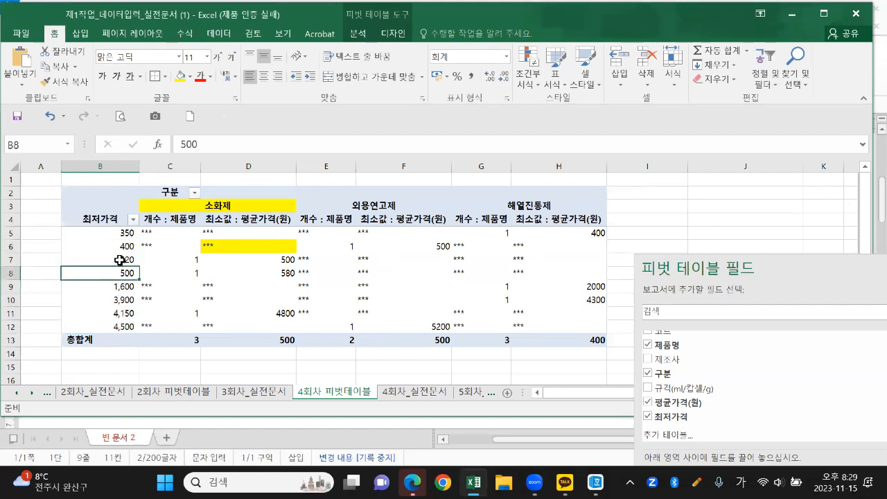
Open the grouping settings for the 최저가격 row values and set the start to 1 and the end to 5000
{"action": "left_click", "coordinate": [121, 261]}
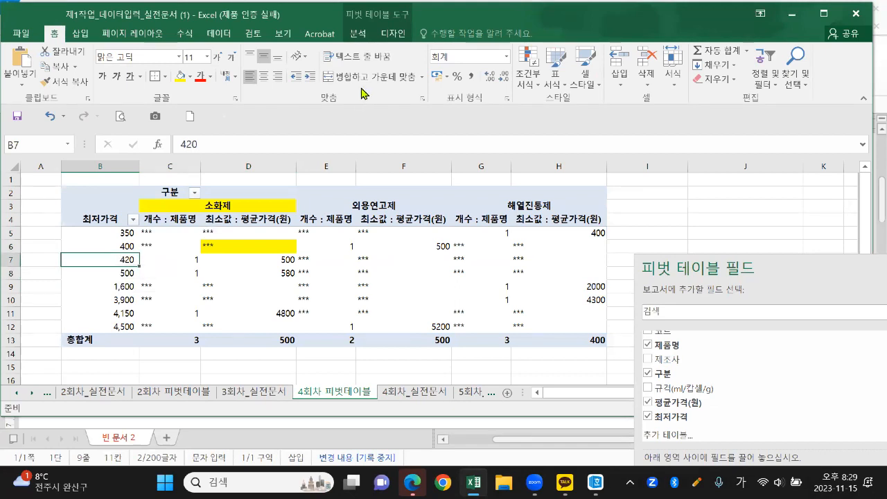
{"action": "left_click_drag", "start_coordinate": [352, 40], "coordinate": [355, 43]}
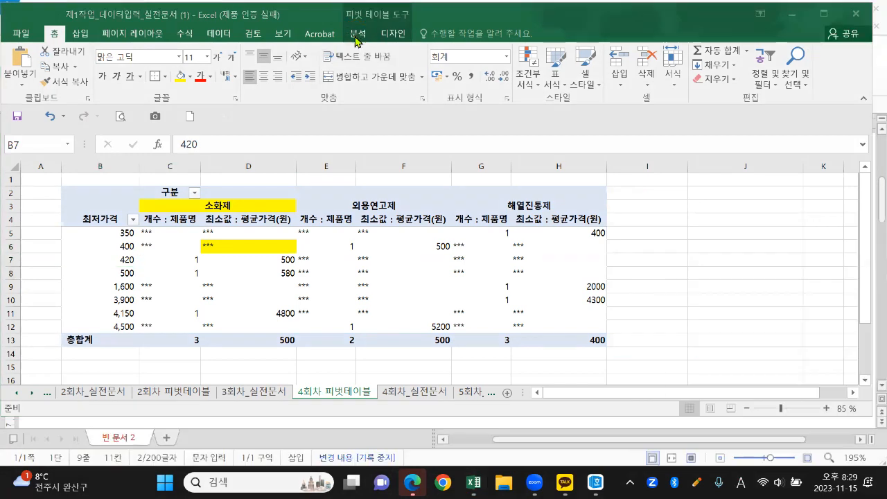
{"action": "left_click", "coordinate": [359, 34]}
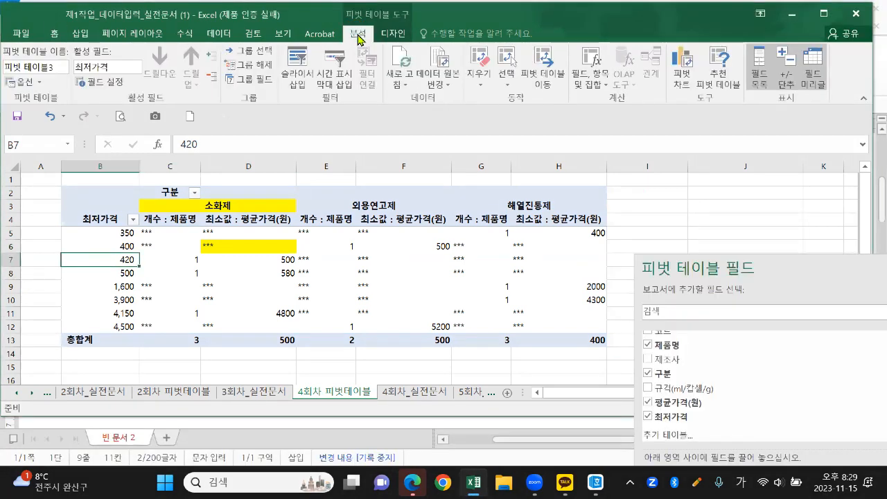
{"action": "left_click", "coordinate": [262, 53]}
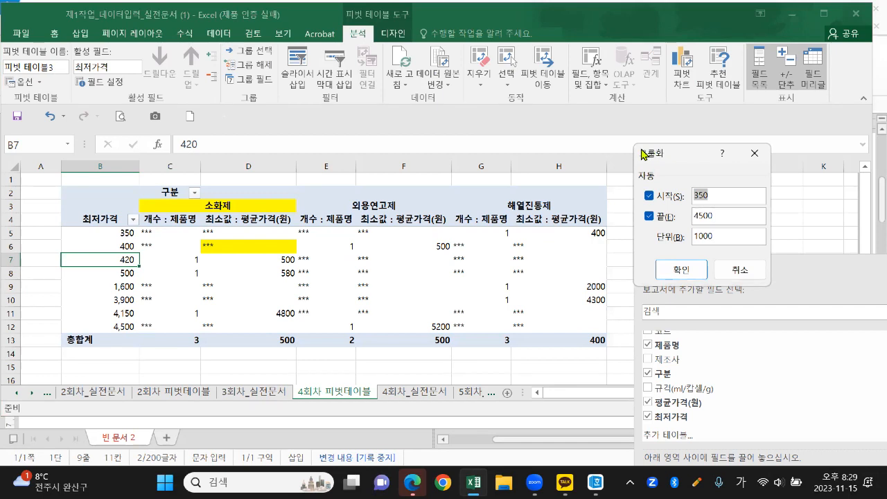
{"action": "left_click_drag", "start_coordinate": [644, 153], "coordinate": [230, 110]}
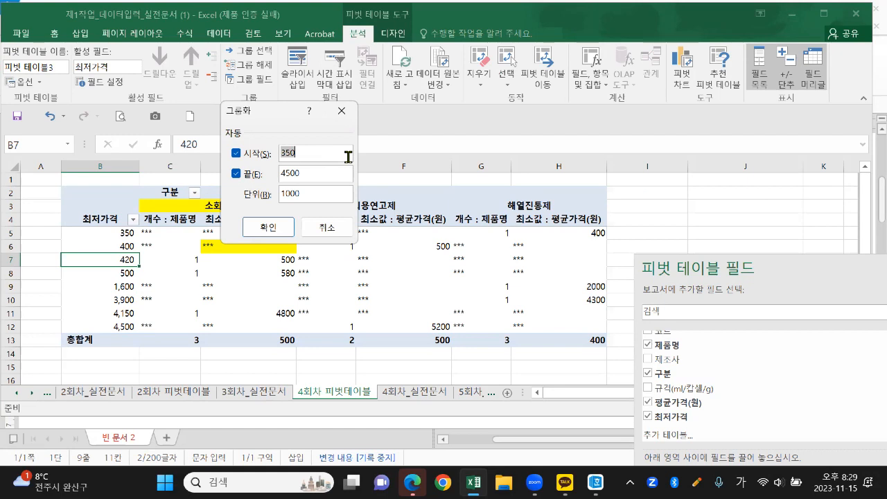
{"action": "left_click", "coordinate": [348, 156]}
{"action": "key", "text": "BackSpace"}
{"action": "key", "text": "BackSpace"}
{"action": "key", "text": "BackSpace"}
{"action": "left_click_drag", "start_coordinate": [315, 174], "coordinate": [265, 182]}
{"action": "type", "text": "50"}
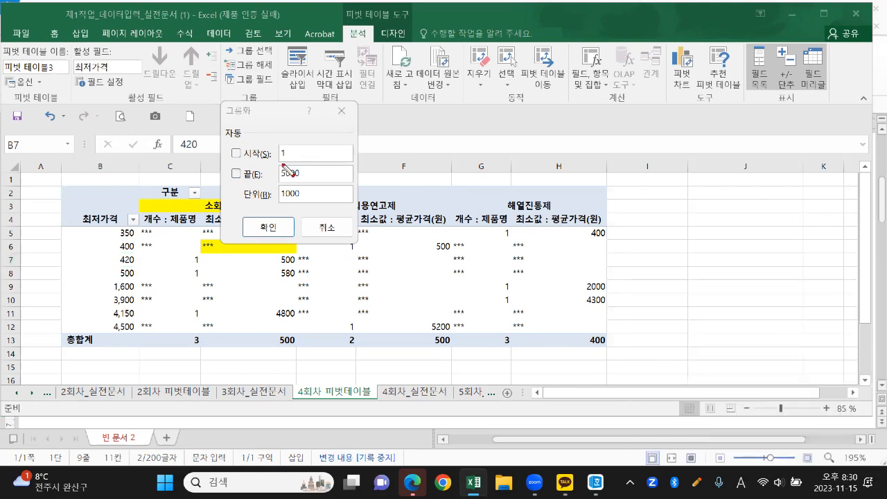
{"action": "mouse_move", "coordinate": [302, 189]}
{"action": "left_mouse_down"}
{"action": "mouse_move", "coordinate": [276, 167]}
{"action": "mouse_move", "coordinate": [302, 187]}
{"action": "left_mouse_up"}
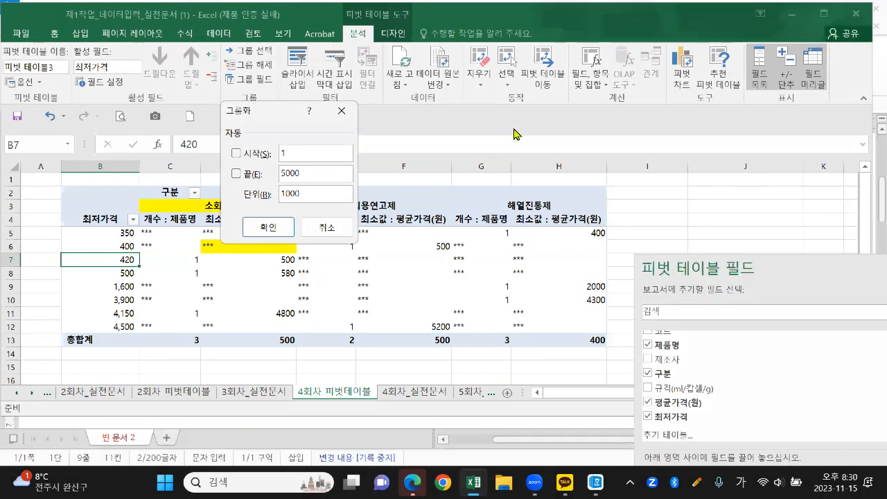
Switch to the KakaoTalk Excel class chat and send the copied image of the grouping settings
{"action": "mouse_move", "coordinate": [565, 483]}
{"action": "left_click", "coordinate": [557, 417]}
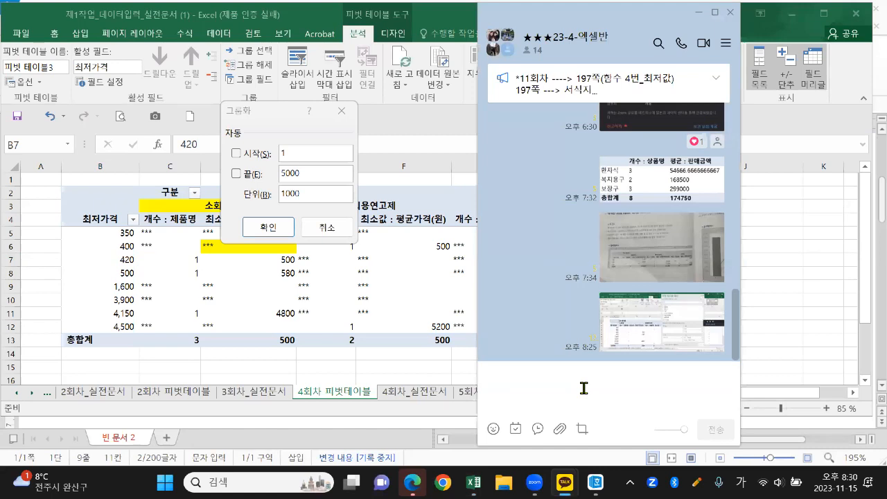
{"action": "key", "text": "ctrl+v"}
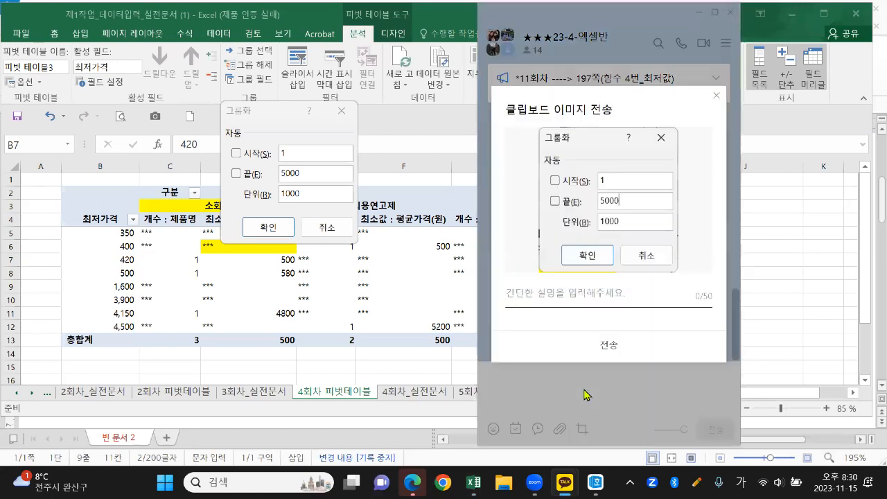
{"action": "left_click", "coordinate": [609, 346]}
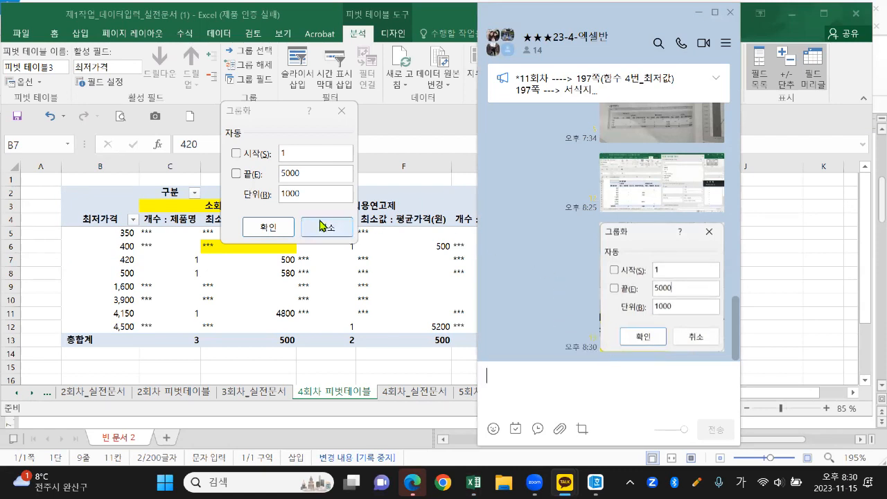
Return to Excel and apply the grouping to the pivot table's 최저가격 row values
{"action": "left_click", "coordinate": [283, 227]}
{"action": "left_click", "coordinate": [282, 227]}
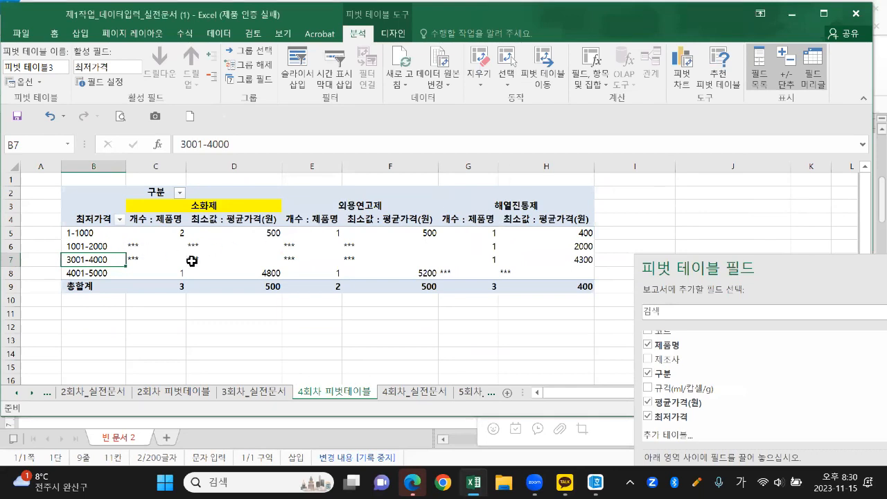
{"action": "scroll", "coordinate": [191, 260], "scroll_direction": "up", "scroll_amount": 2, "text": "ctrl"}
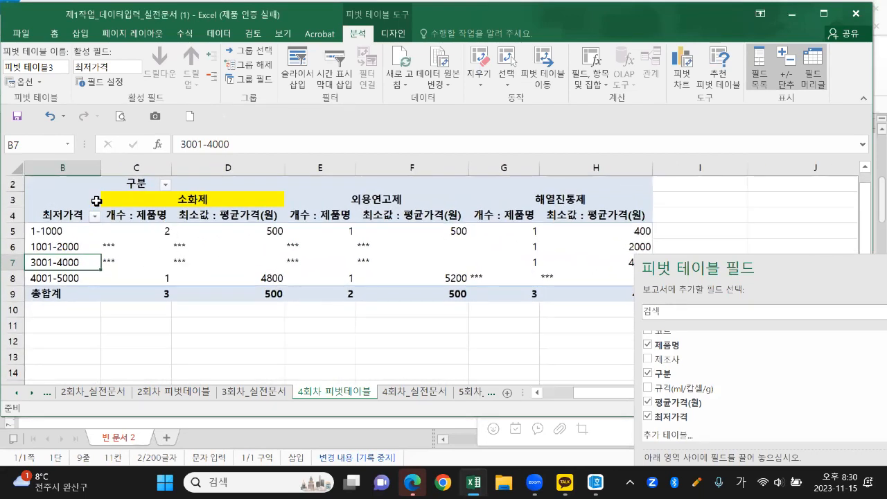
{"action": "scroll", "coordinate": [104, 227], "scroll_direction": "up", "scroll_amount": 1}
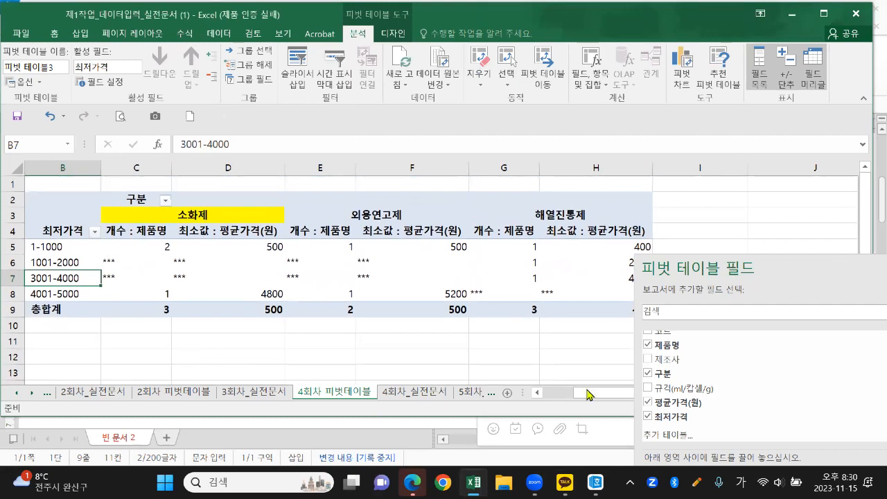
Remove the fill color from all cells of the 4회차_피벗테이블 sheet
{"action": "left_click_drag", "start_coordinate": [589, 393], "coordinate": [557, 393]}
{"action": "left_click", "coordinate": [15, 170]}
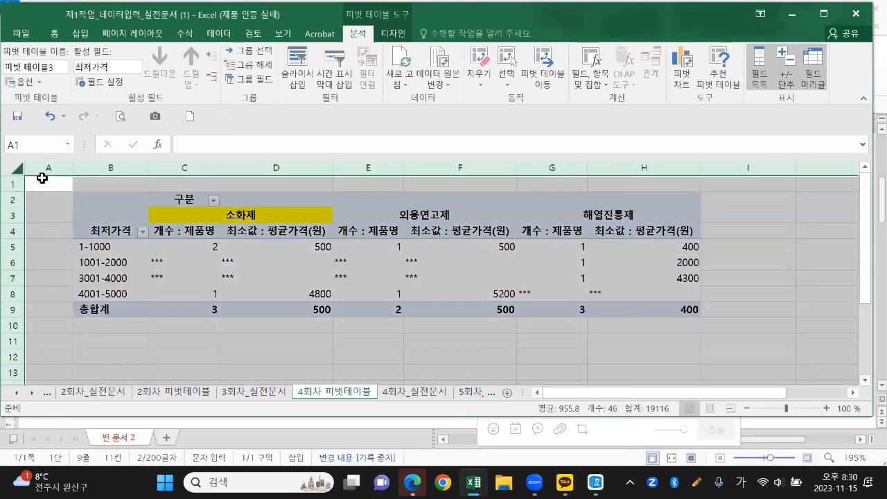
{"action": "left_click", "coordinate": [21, 32]}
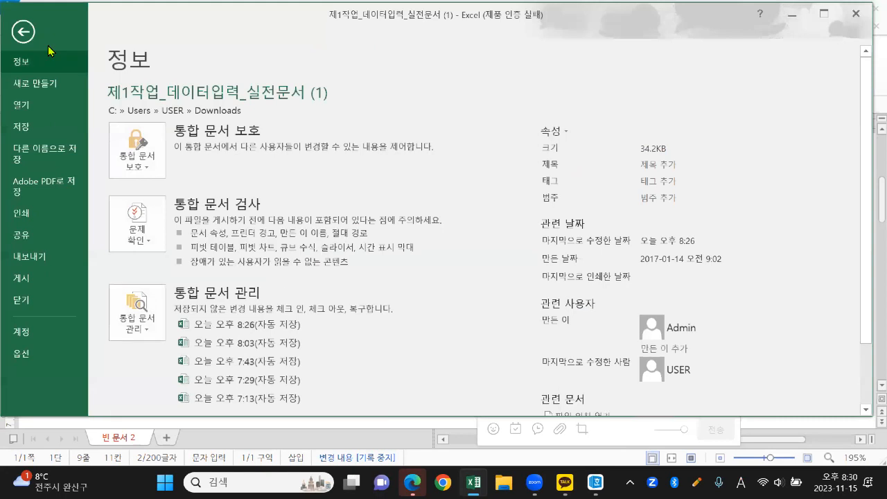
{"action": "key", "text": "Escape"}
{"action": "left_click", "coordinate": [191, 76]}
{"action": "left_click", "coordinate": [204, 167]}
{"action": "left_click", "coordinate": [177, 309]}
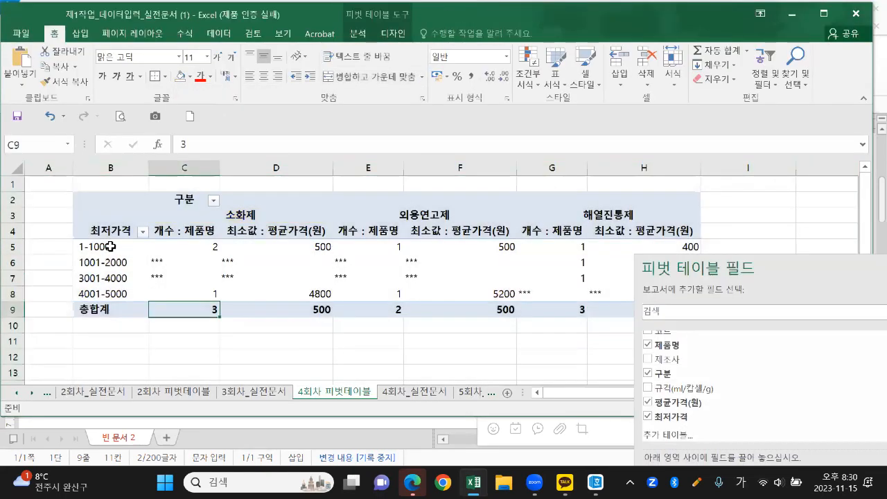
Examine the grouped 최저가격 row labels and the order of the 소화제, 외용연고제 and 해열진통제 column headers
{"action": "left_click", "coordinate": [110, 246]}
{"action": "left_click", "coordinate": [116, 262]}
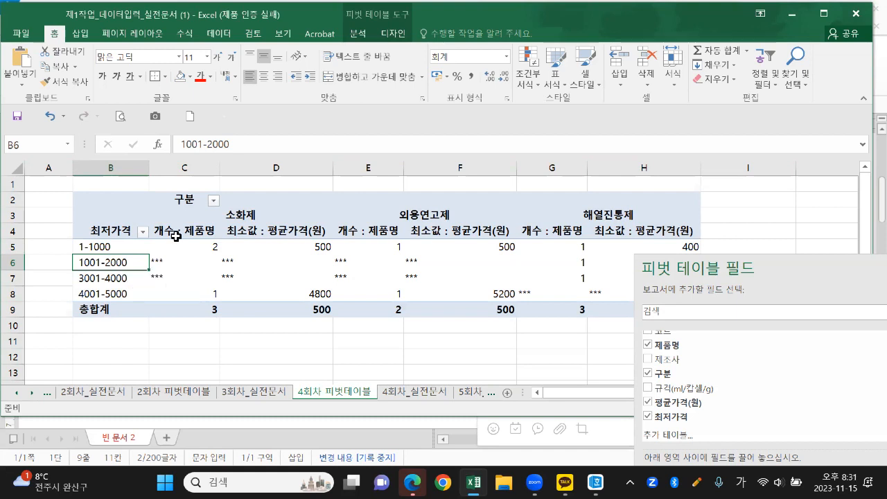
{"action": "left_click", "coordinate": [233, 215]}
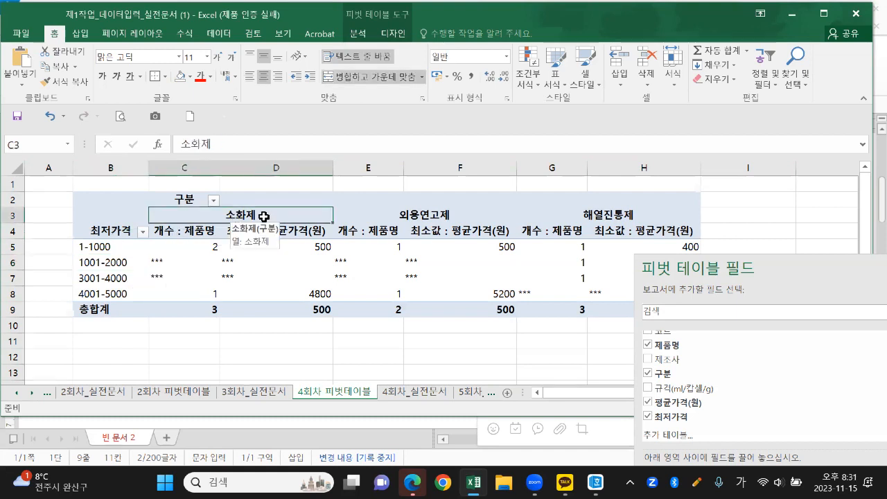
{"action": "left_click", "coordinate": [426, 218]}
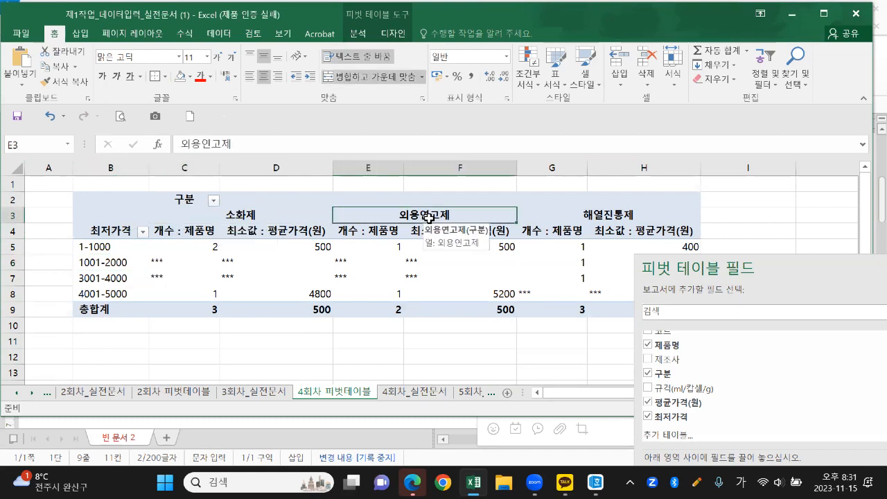
{"action": "left_click", "coordinate": [602, 217]}
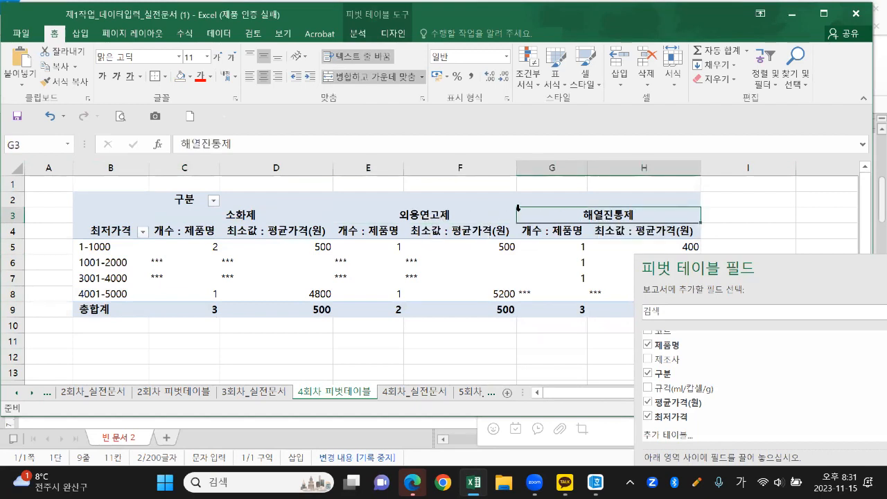
{"action": "left_click", "coordinate": [417, 214]}
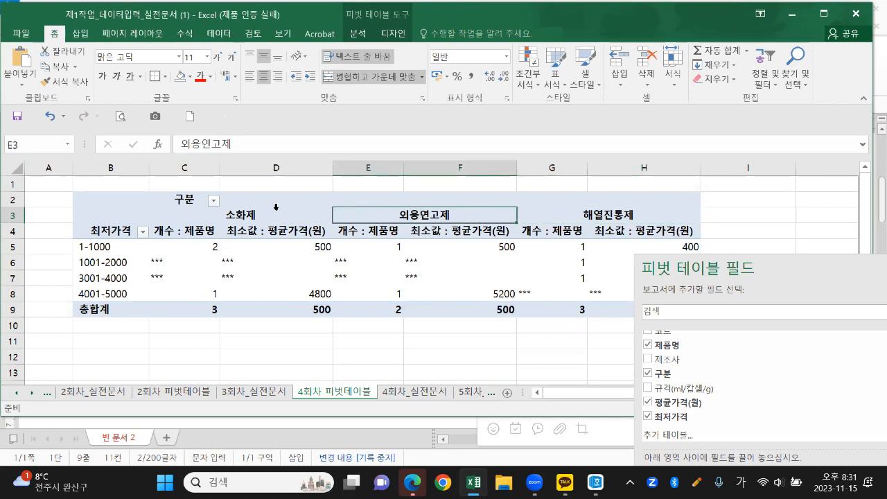
{"action": "left_click", "coordinate": [251, 216]}
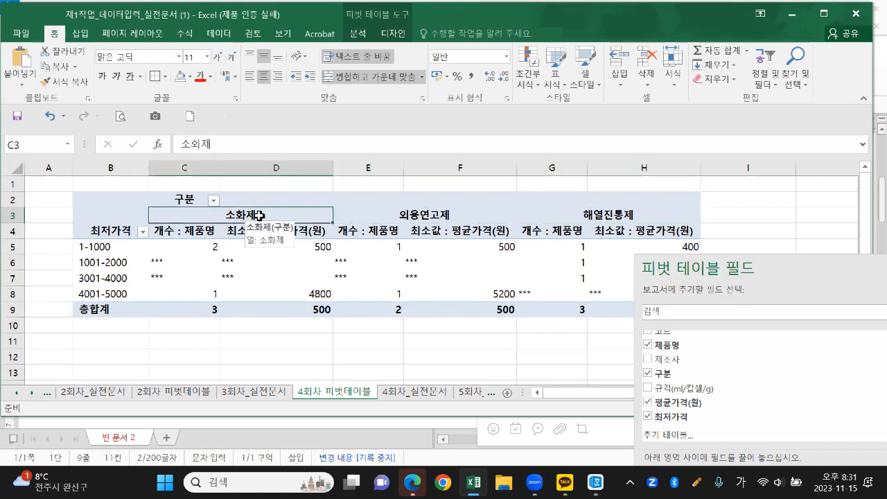
{"action": "left_click", "coordinate": [417, 214]}
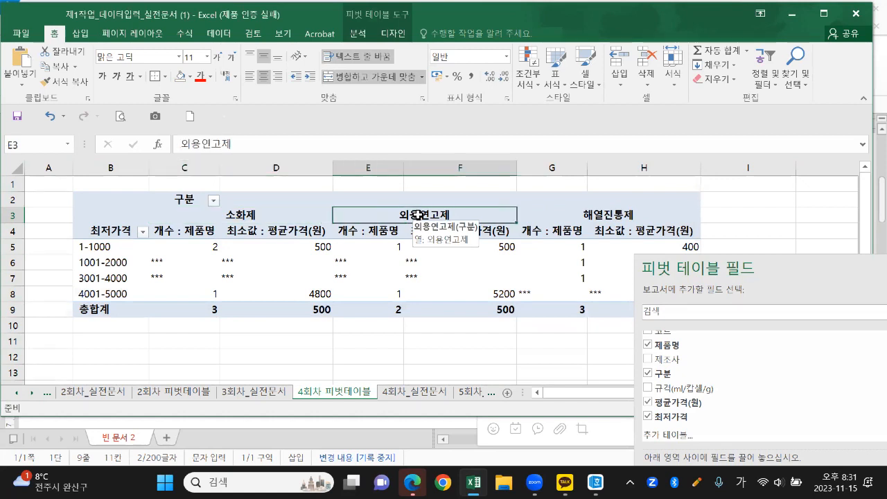
{"action": "left_click", "coordinate": [594, 215]}
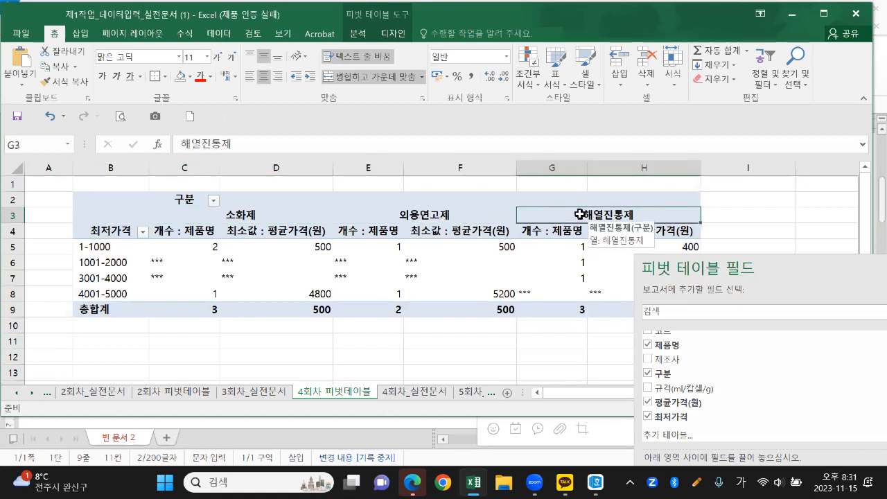
Sort the pivot table's 구분 column labels in descending order
{"action": "left_click", "coordinate": [244, 215]}
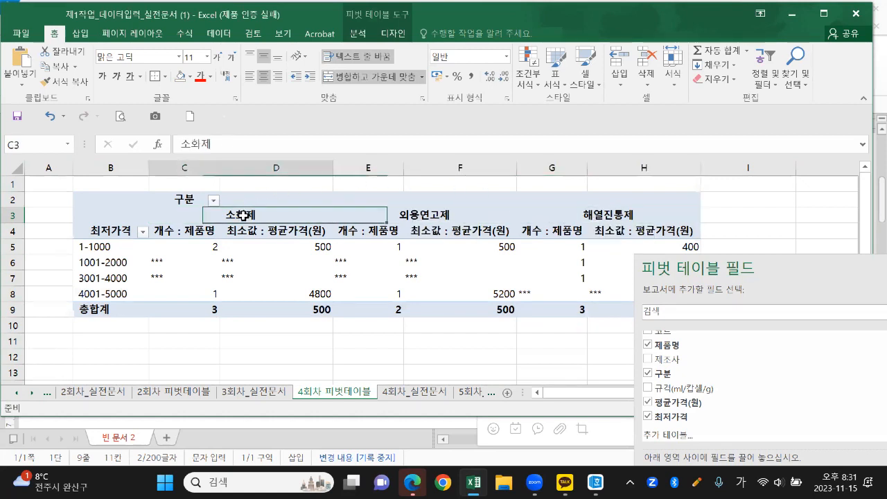
{"action": "left_click", "coordinate": [224, 34]}
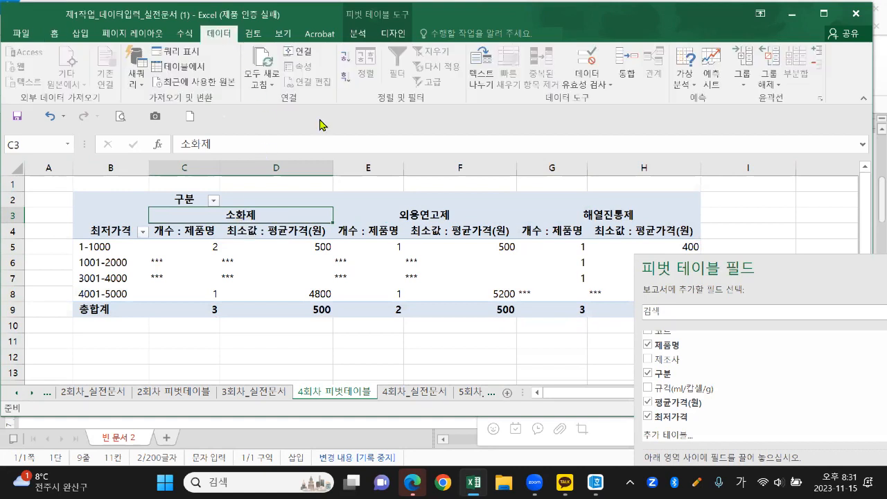
{"action": "left_click", "coordinate": [347, 80]}
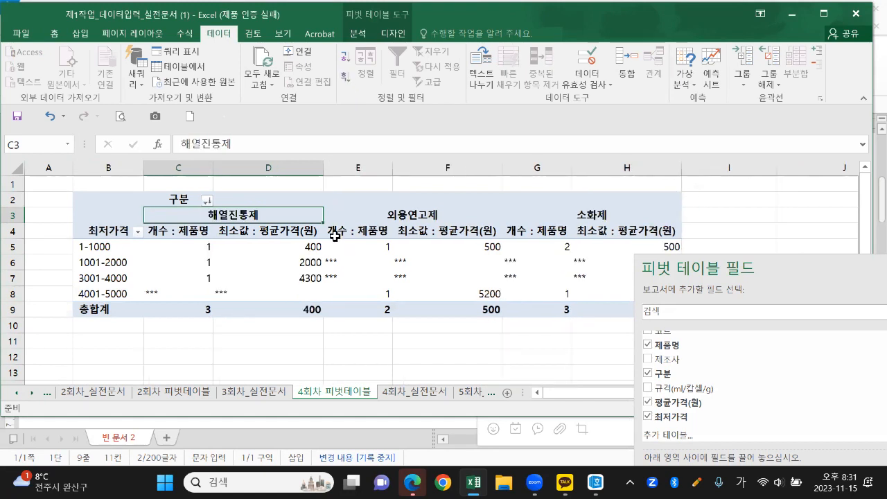
{"action": "mouse_move", "coordinate": [238, 222]}
{"action": "left_mouse_down"}
{"action": "mouse_move", "coordinate": [215, 208]}
{"action": "mouse_move", "coordinate": [269, 215]}
{"action": "mouse_move", "coordinate": [253, 229]}
{"action": "left_mouse_up"}
{"action": "key", "text": "Escape"}
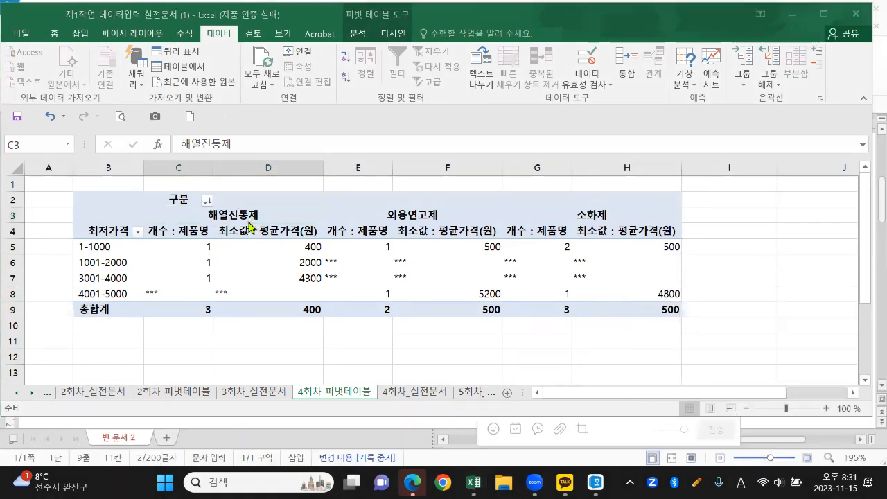
Center all pivot table cells showing *** in C8:D8 and E6:H7
{"action": "left_click_drag", "start_coordinate": [664, 264], "coordinate": [684, 325]}
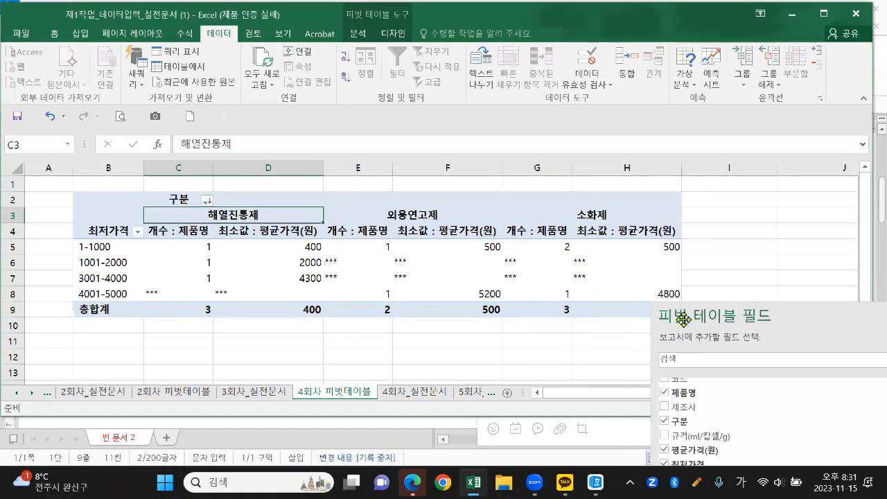
{"action": "left_click", "coordinate": [175, 294]}
{"action": "left_click", "coordinate": [226, 294], "text": "ctrl"}
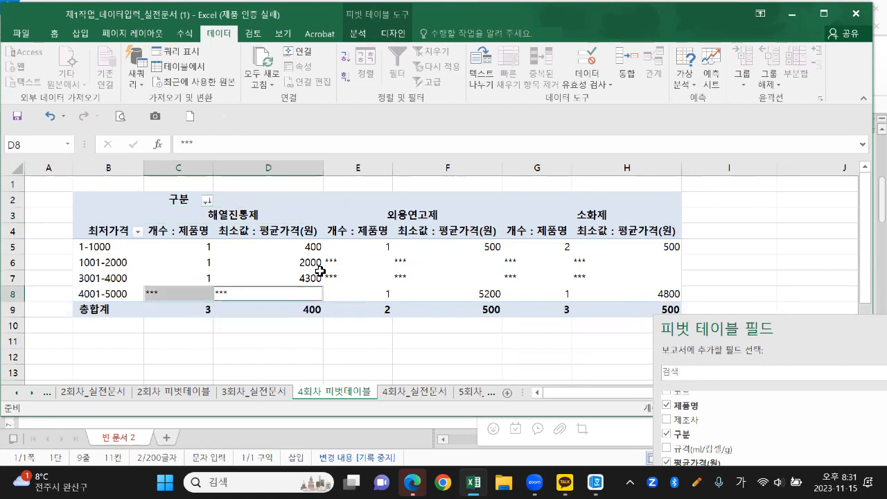
{"action": "left_click_drag", "start_coordinate": [331, 264], "coordinate": [332, 276]}
{"action": "left_click_drag", "start_coordinate": [403, 265], "coordinate": [406, 277]}
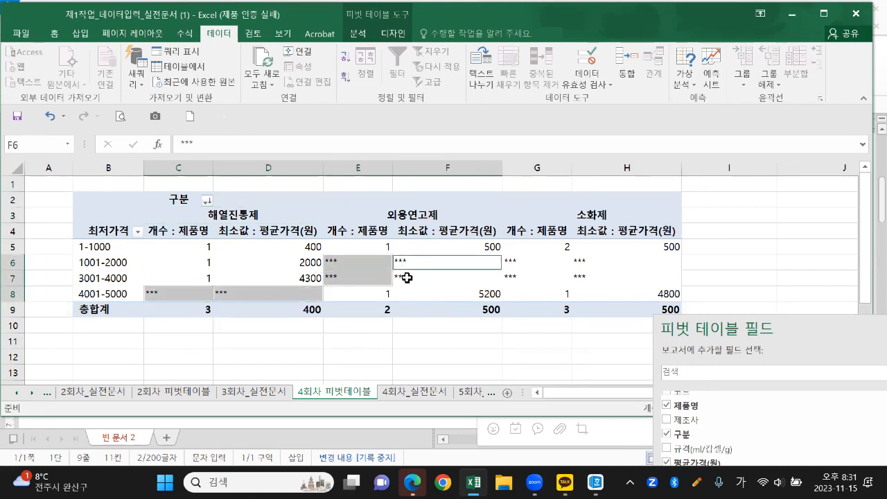
{"action": "left_click_drag", "start_coordinate": [515, 264], "coordinate": [582, 279]}
{"action": "left_click", "coordinate": [52, 36]}
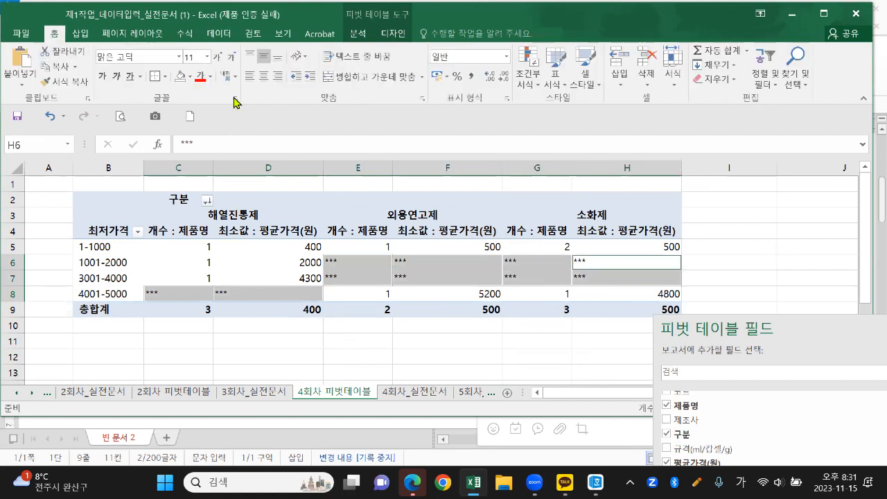
{"action": "left_click", "coordinate": [263, 79]}
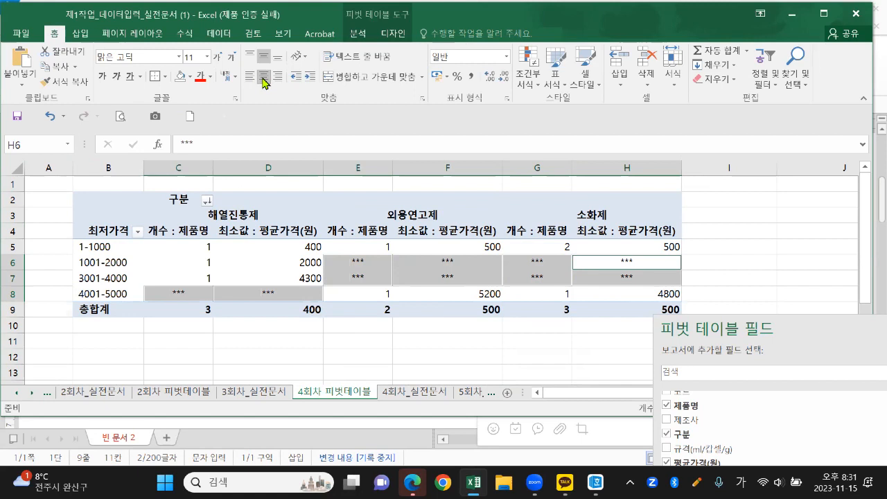
Apply the comma style to the average price values in cells D6, D7, F8 and H8
{"action": "left_click", "coordinate": [310, 262]}
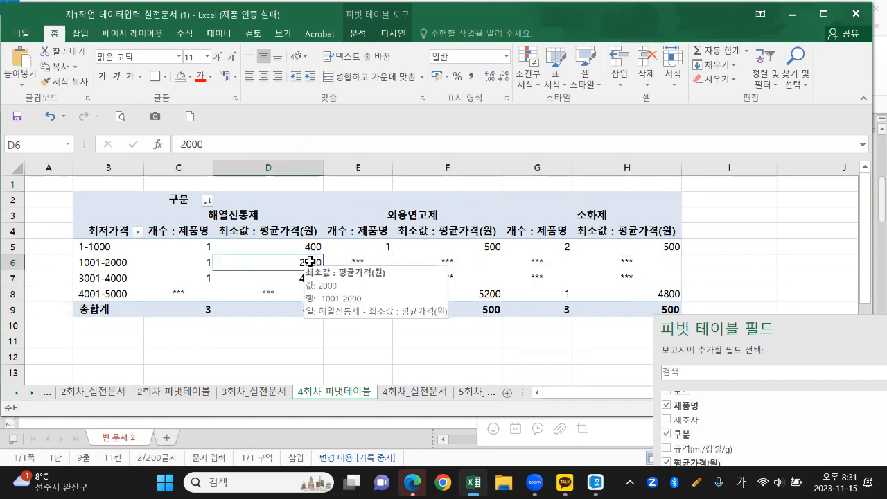
{"action": "left_click", "coordinate": [309, 277], "text": "ctrl"}
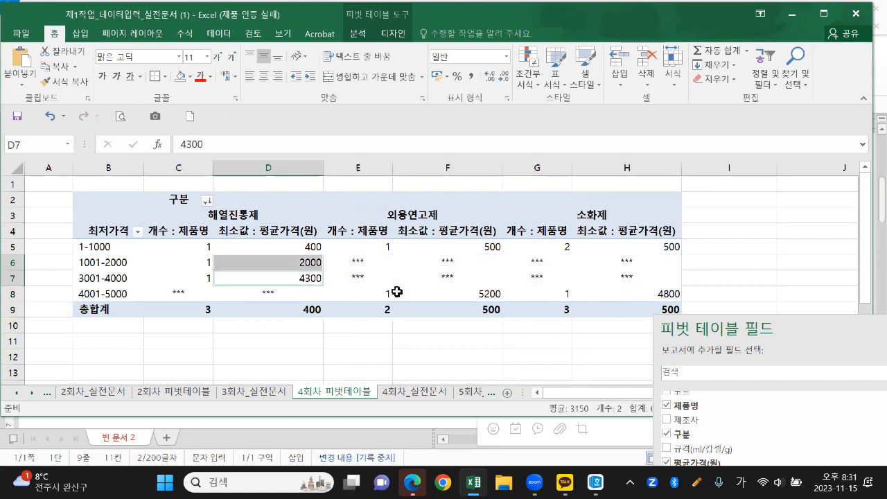
{"action": "left_click", "coordinate": [490, 294], "text": "ctrl"}
{"action": "left_click", "coordinate": [679, 296], "text": "ctrl"}
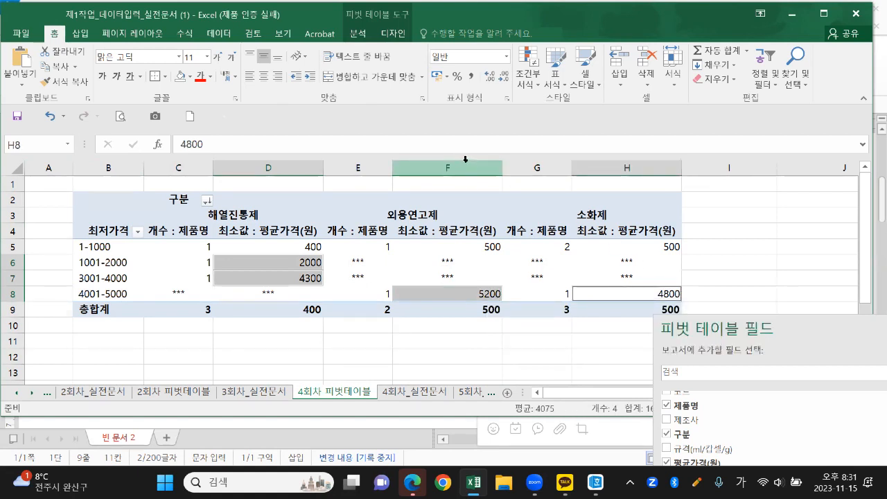
{"action": "left_click", "coordinate": [472, 81]}
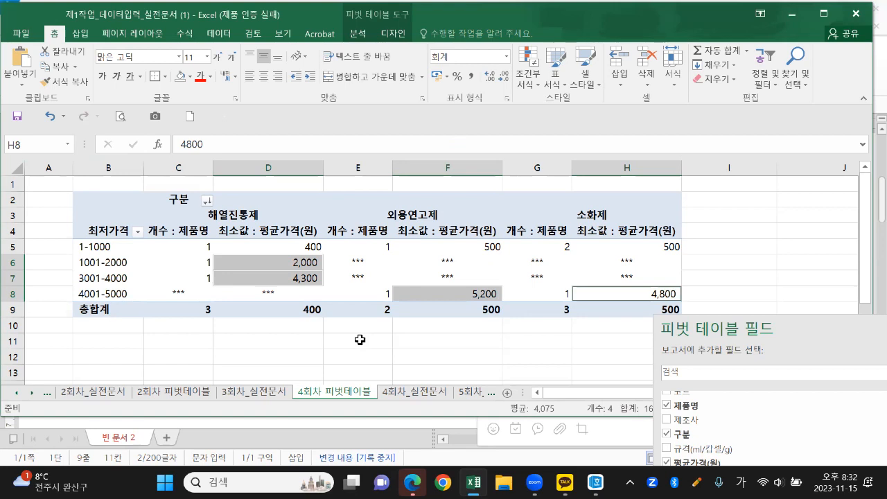
{"action": "mouse_move", "coordinate": [121, 306]}
{"action": "left_mouse_down"}
{"action": "mouse_move", "coordinate": [88, 316]}
{"action": "mouse_move", "coordinate": [67, 248]}
{"action": "mouse_move", "coordinate": [133, 235]}
{"action": "mouse_move", "coordinate": [129, 309]}
{"action": "left_mouse_up"}
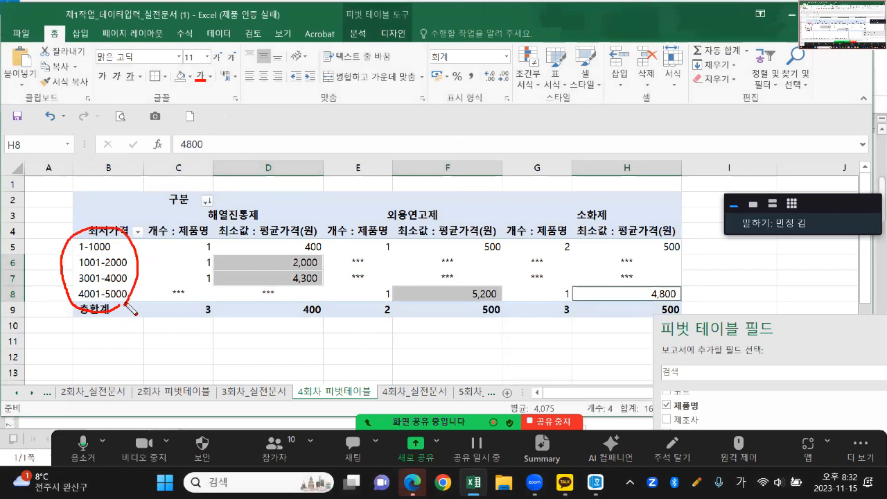
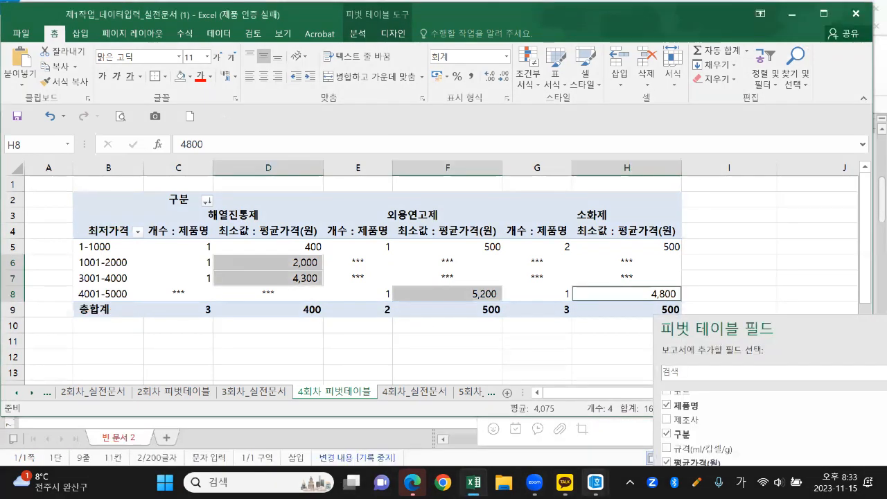
Switch to the Hangul document and add the line =COUNTIF(셀참조,조건) below the pivot table notes
{"action": "mouse_move", "coordinate": [596, 481]}
{"action": "left_click", "coordinate": [671, 410]}
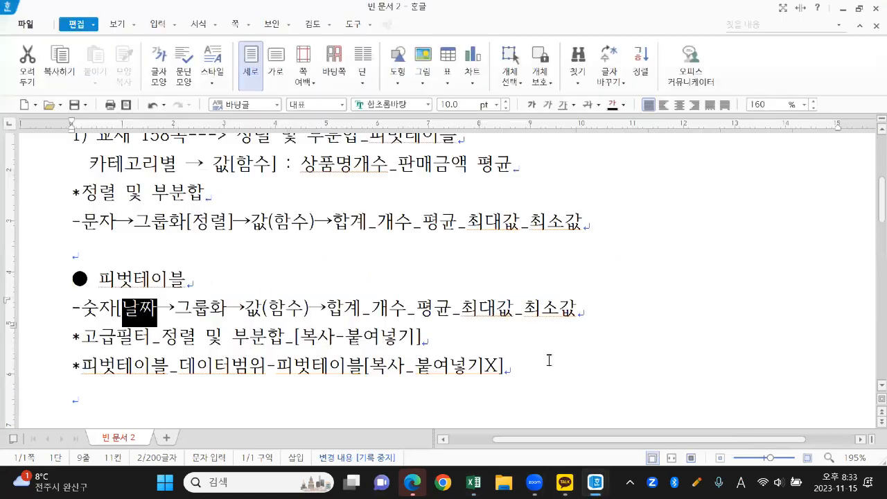
{"action": "scroll", "coordinate": [505, 351], "scroll_direction": "down", "scroll_amount": 3}
{"action": "left_click", "coordinate": [402, 258]}
{"action": "key", "text": "Return"}
{"action": "key", "text": "Return"}
{"action": "type", "text": "="}
{"action": "key", "text": "Caps_Lock"}
{"action": "type", "text": "COUNT"}
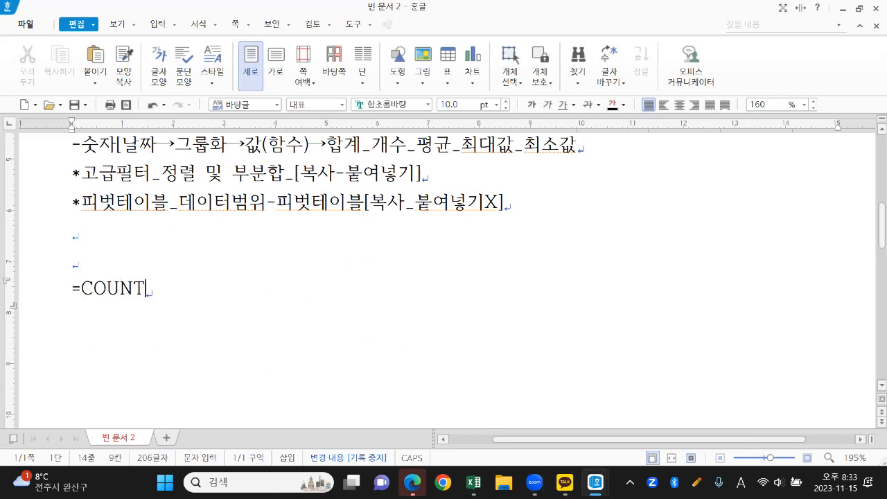
{"action": "type", "text": "IF(셀참조,조건"}
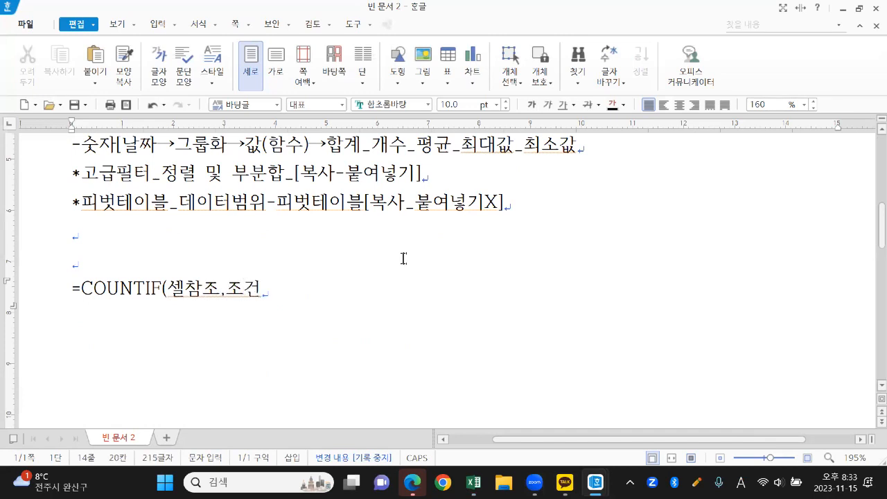
{"action": "type", "text": ")"}
{"action": "key", "text": "Return"}
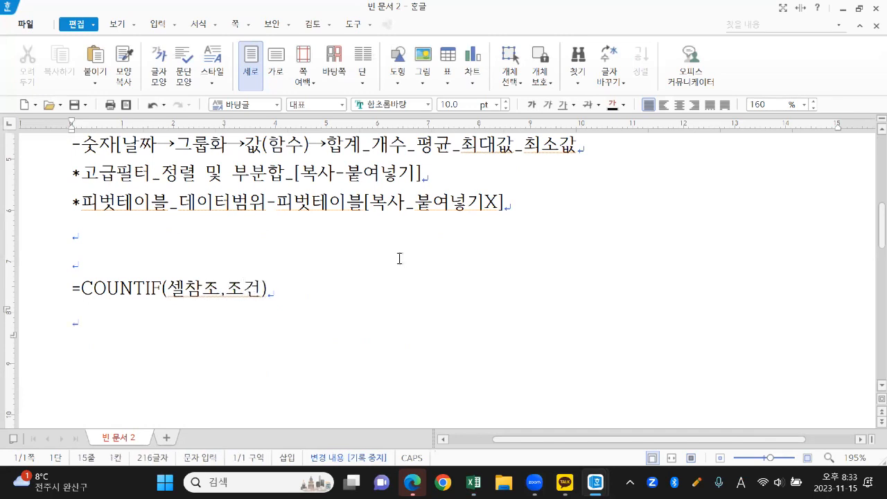
Add the line =SUMIF(셀참조,조건,합참조) directly below the COUNTIF line
{"action": "left_click_drag", "start_coordinate": [70, 287], "coordinate": [320, 295]}
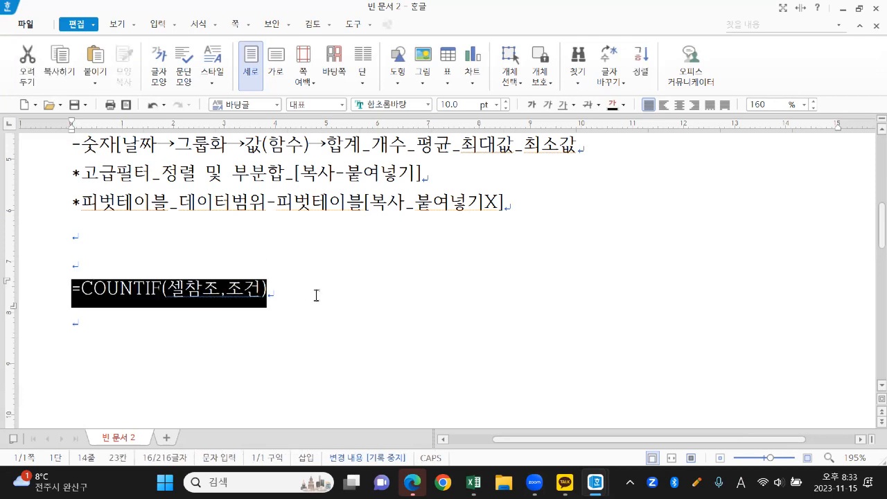
{"action": "left_click", "coordinate": [123, 334]}
{"action": "type", "text": "=녀ㅡ"}
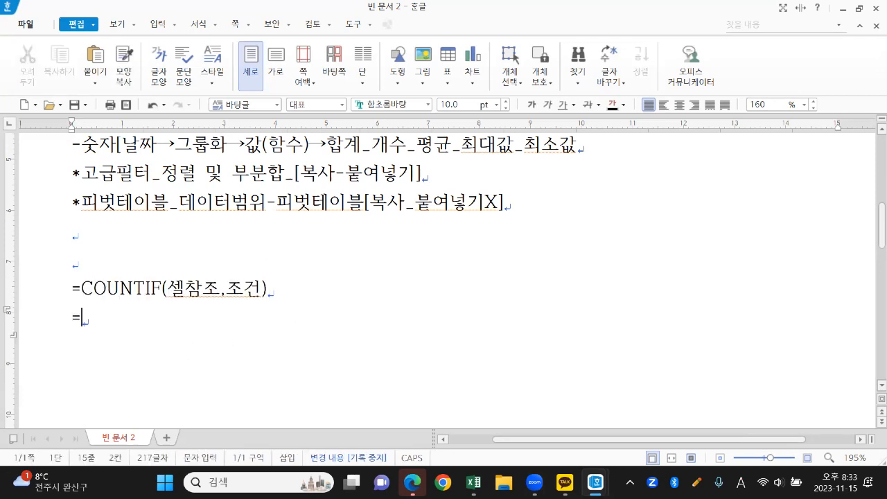
{"action": "key", "text": "BackSpace"}
{"action": "key", "text": "BackSpace"}
{"action": "type", "text": "SUMIG"}
{"action": "key", "text": "BackSpace"}
{"action": "key", "text": "BackSpace"}
{"action": "type", "text": "IF(셀"}
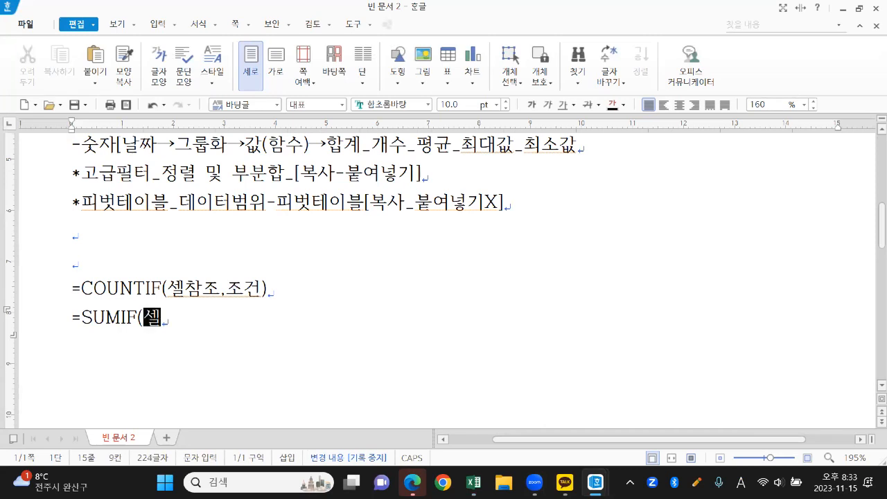
{"action": "type", "text": "참조,조건"}
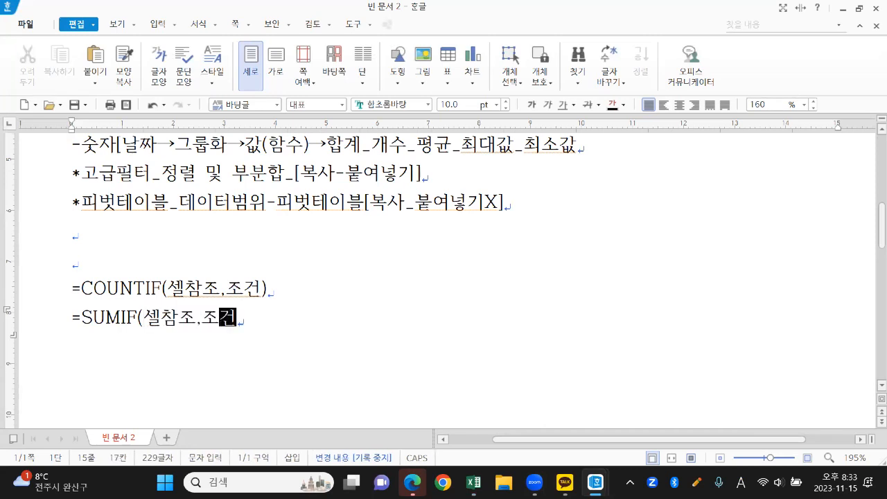
{"action": "type", "text": ",합"}
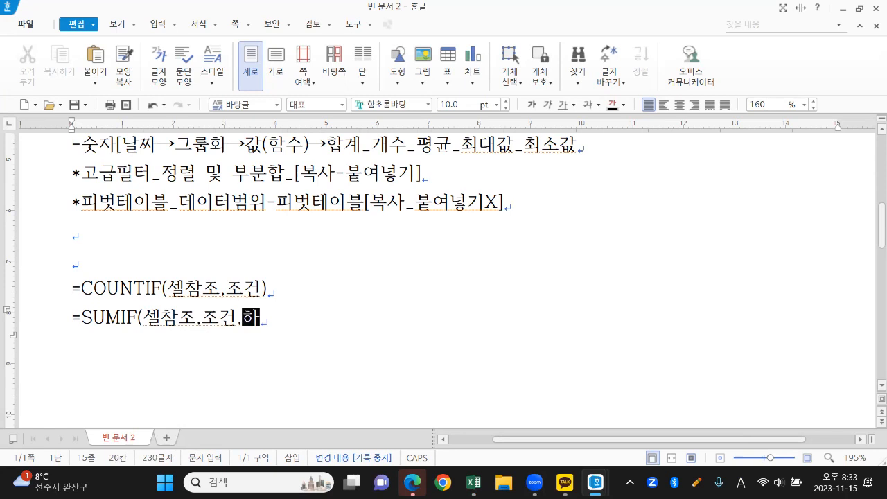
{"action": "type", "text": "참조)"}
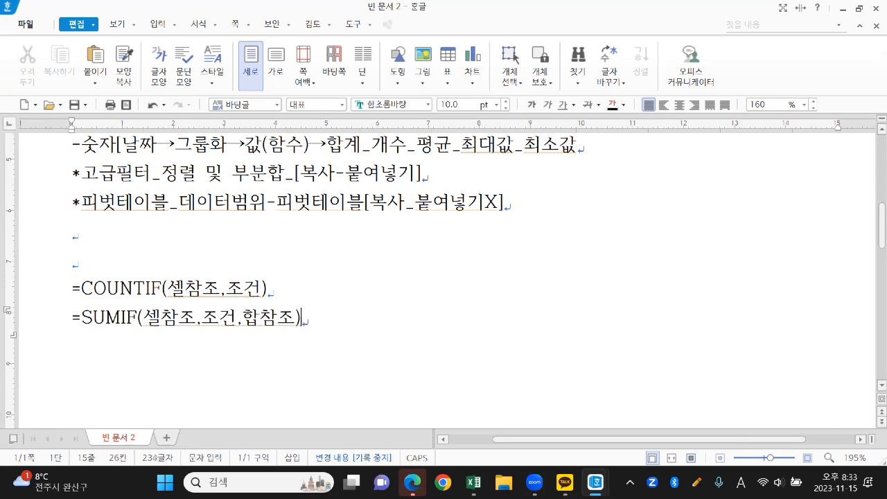
Append the explanation ": 조건에 합당하는 데이터 개수" to the COUNTIF line
{"action": "left_click", "coordinate": [371, 291]}
{"action": "key", "text": "Tab"}
{"action": "type", "text": ": WHRJS"}
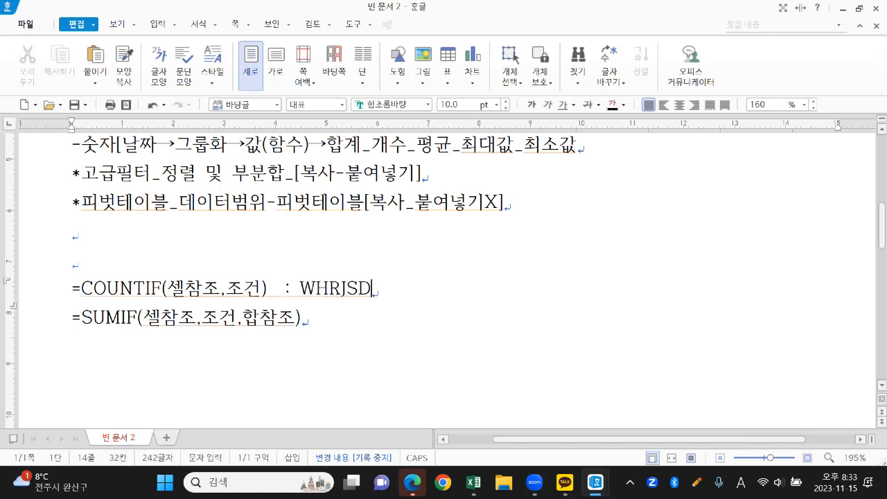
{"action": "key", "text": "BackSpace"}
{"action": "key", "text": "BackSpace"}
{"action": "key", "text": "BackSpace"}
{"action": "key", "text": "BackSpace"}
{"action": "key", "text": "BackSpace"}
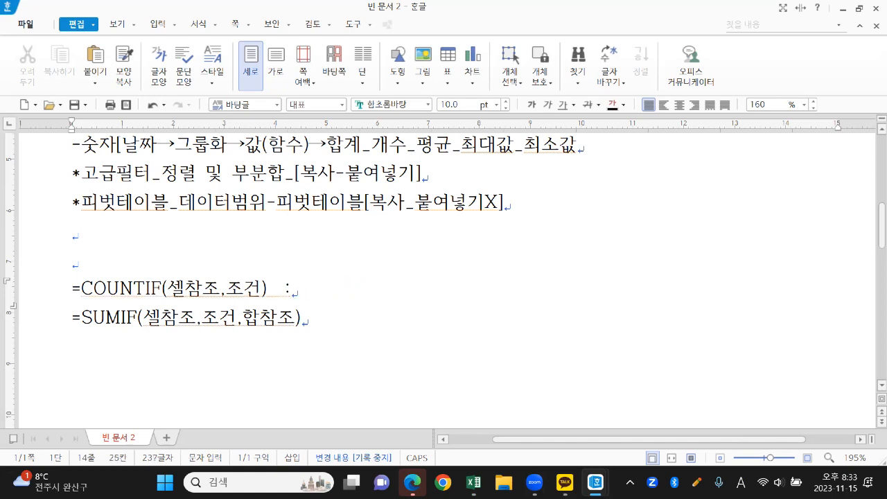
{"action": "type", "text": "조건에 합ㄷ당하는 데이터 개수"}
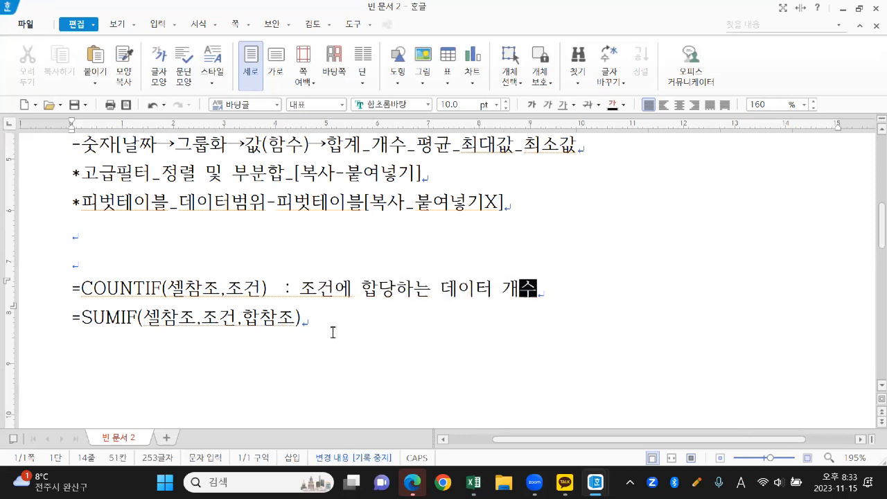
Append the explanation ": 조건에 합당하는 참조" to the SUMIF line
{"action": "left_click", "coordinate": [333, 332]}
{"action": "type", "text": ": "}
{"action": "type", "text": "WHRI"}
{"action": "key", "text": "BackSpace"}
{"action": "key", "text": "BackSpace"}
{"action": "key", "text": "BackSpace"}
{"action": "key", "text": "BackSpace"}
{"action": "type", "text": ",WHR"}
{"action": "key", "text": "BackSpace"}
{"action": "key", "text": "BackSpace"}
{"action": "key", "text": "BackSpace"}
{"action": "key", "text": "BackSpace"}
{"action": "key", "text": "Hangul"}
{"action": "type", "text": "조"}
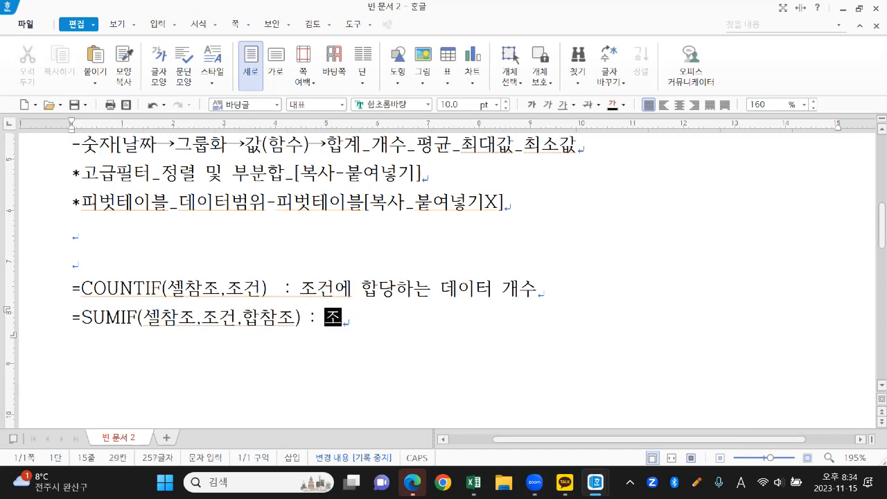
{"action": "type", "text": "건에 합당하는 "}
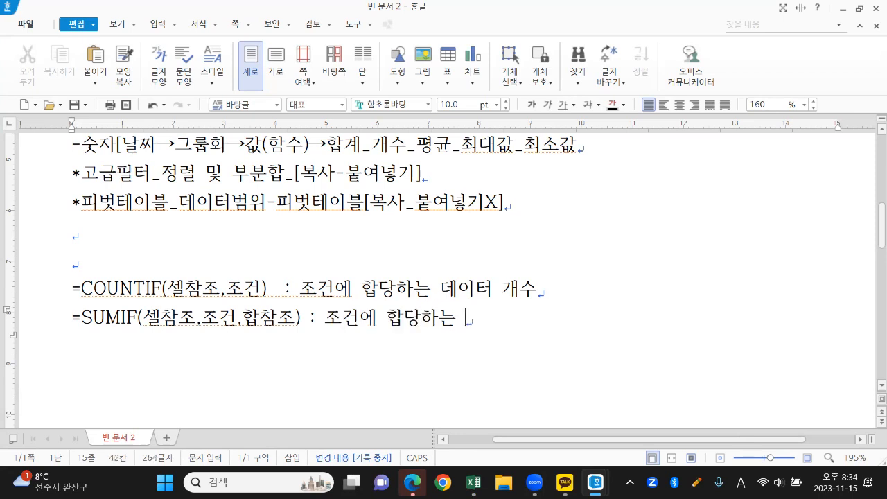
{"action": "type", "text": "참조 하"}
{"action": "key", "text": "BackSpace"}
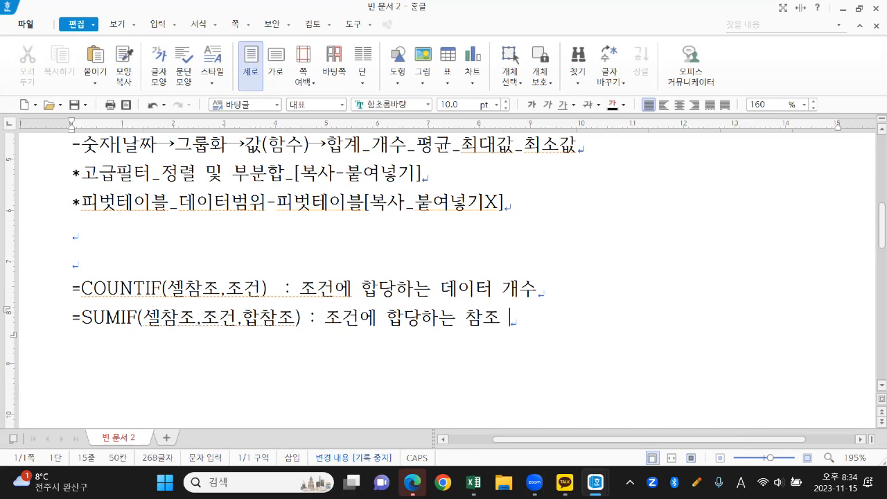
Insert a → symbol from the character map at the end of the SUMIF line, followed by 합
{"action": "key", "text": "ctrl+F10"}
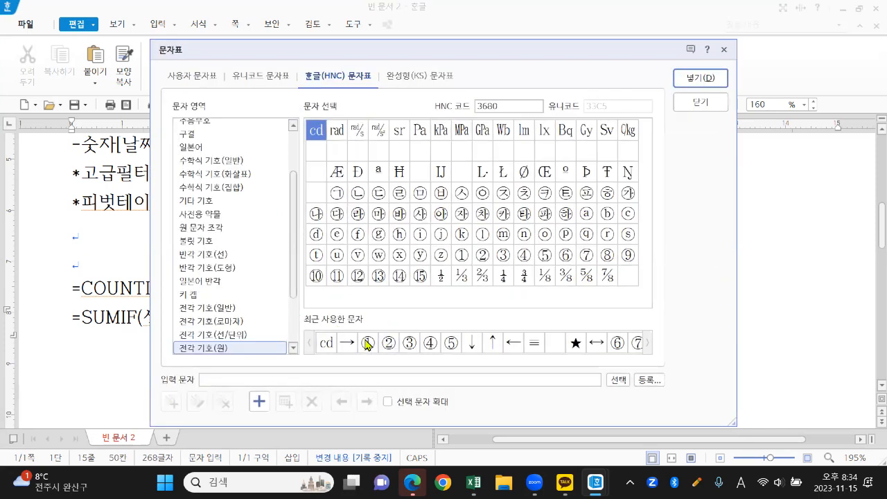
{"action": "left_click", "coordinate": [347, 342]}
{"action": "left_click", "coordinate": [700, 78]}
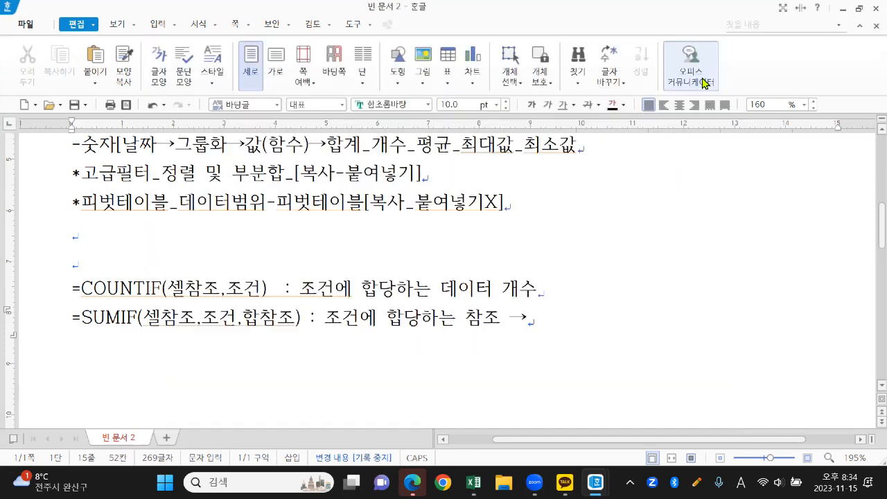
{"action": "type", "text": "합"}
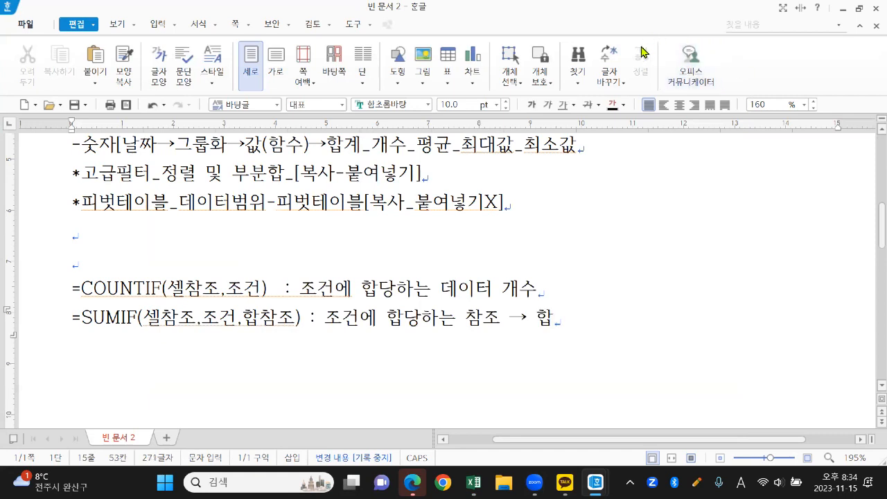
{"action": "left_click", "coordinate": [387, 234]}
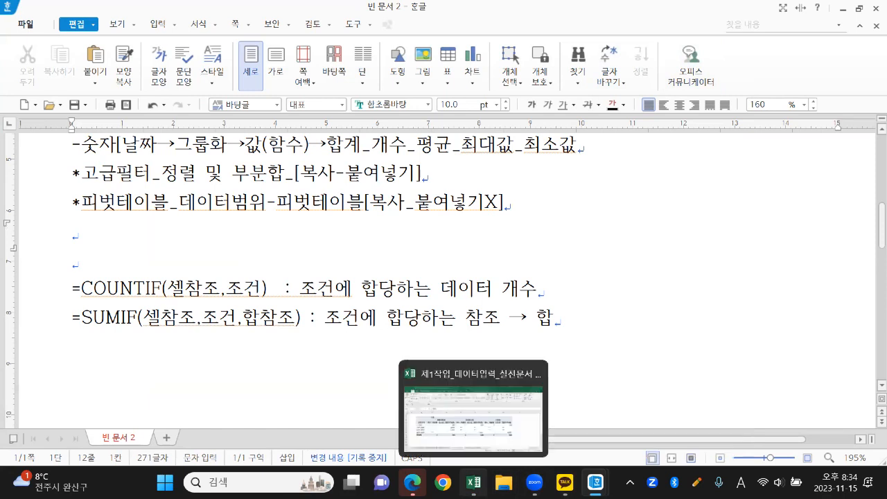
Switch to Excel and fill the 규격 values F5:F12 on the 4회차_실전문서 sheet with yellow
{"action": "left_click", "coordinate": [474, 482]}
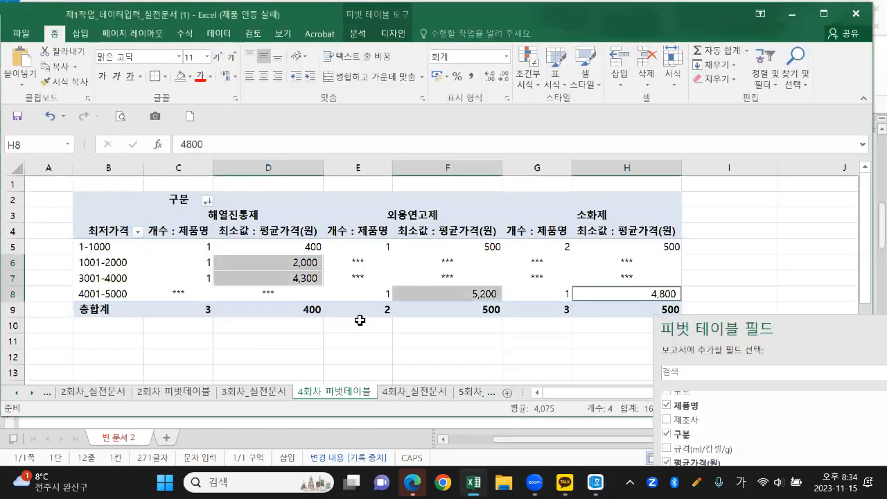
{"action": "left_click", "coordinate": [410, 393]}
{"action": "left_click", "coordinate": [587, 263]}
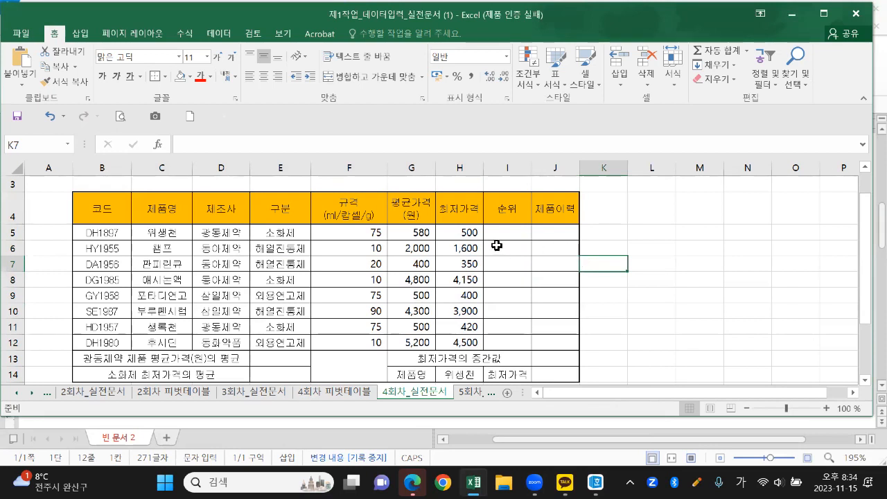
{"action": "left_click_drag", "start_coordinate": [370, 232], "coordinate": [360, 342]}
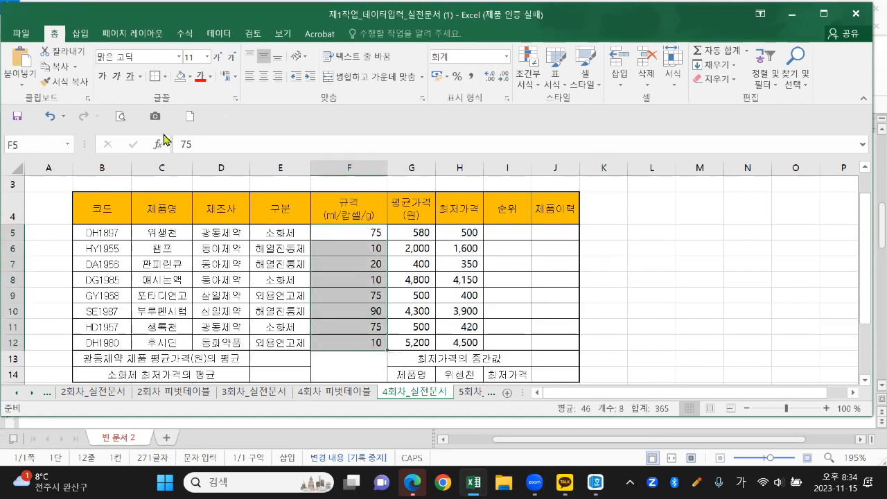
{"action": "left_click", "coordinate": [190, 77]}
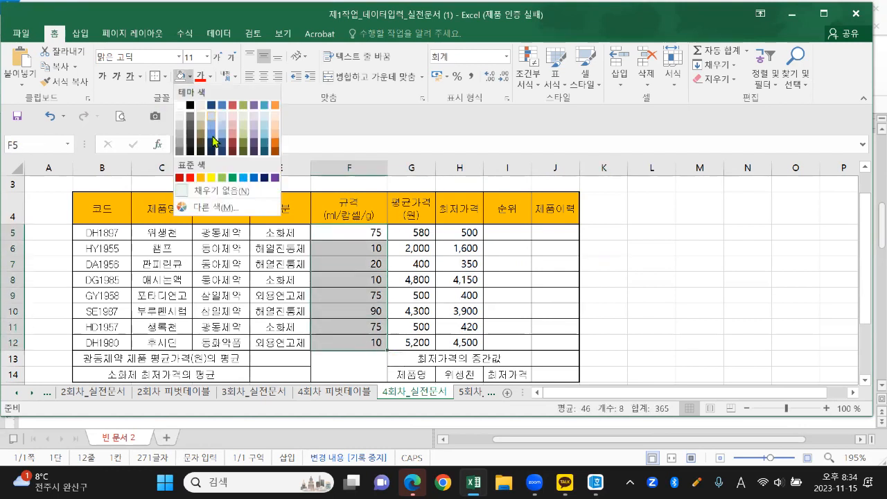
{"action": "left_click", "coordinate": [212, 178]}
{"action": "left_click", "coordinate": [494, 288]}
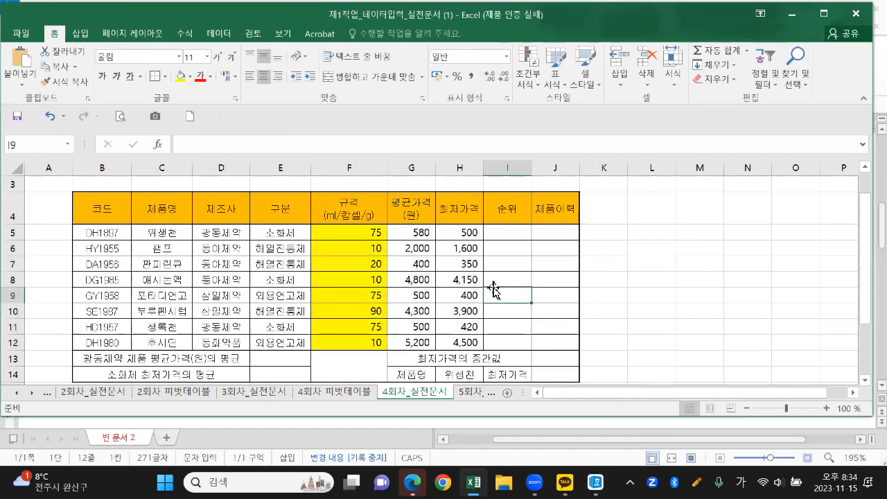
Circle the yellow 규격 values in F5:F12 with the red screen annotation pen
{"action": "key", "text": "ctrl+2"}
{"action": "mouse_move", "coordinate": [389, 350]}
{"action": "left_mouse_down"}
{"action": "mouse_move", "coordinate": [347, 354]}
{"action": "mouse_move", "coordinate": [318, 315]}
{"action": "mouse_move", "coordinate": [365, 234]}
{"action": "mouse_move", "coordinate": [399, 326]}
{"action": "mouse_move", "coordinate": [387, 354]}
{"action": "mouse_move", "coordinate": [345, 364]}
{"action": "mouse_move", "coordinate": [343, 267]}
{"action": "mouse_move", "coordinate": [401, 244]}
{"action": "left_mouse_up"}
{"action": "left_click_drag", "start_coordinate": [407, 274], "coordinate": [385, 352]}
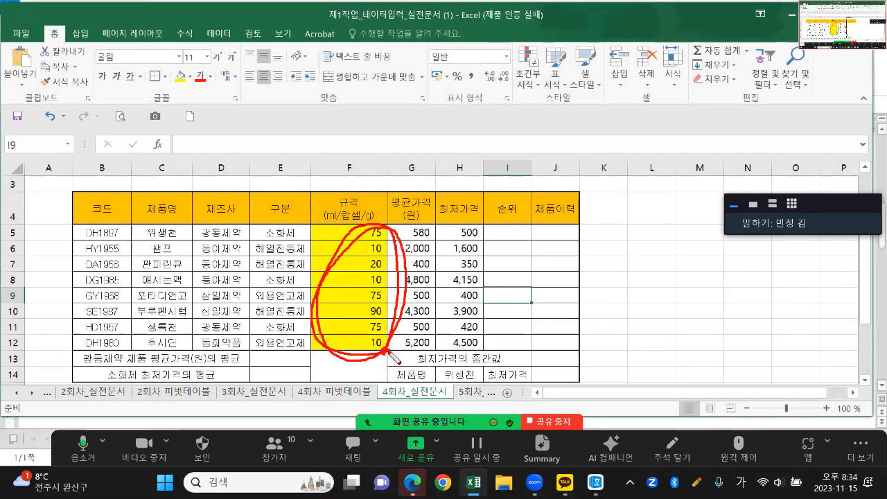
{"action": "mouse_move", "coordinate": [385, 354]}
{"action": "left_mouse_down"}
{"action": "mouse_move", "coordinate": [317, 318]}
{"action": "mouse_move", "coordinate": [377, 225]}
{"action": "mouse_move", "coordinate": [402, 328]}
{"action": "left_mouse_up"}
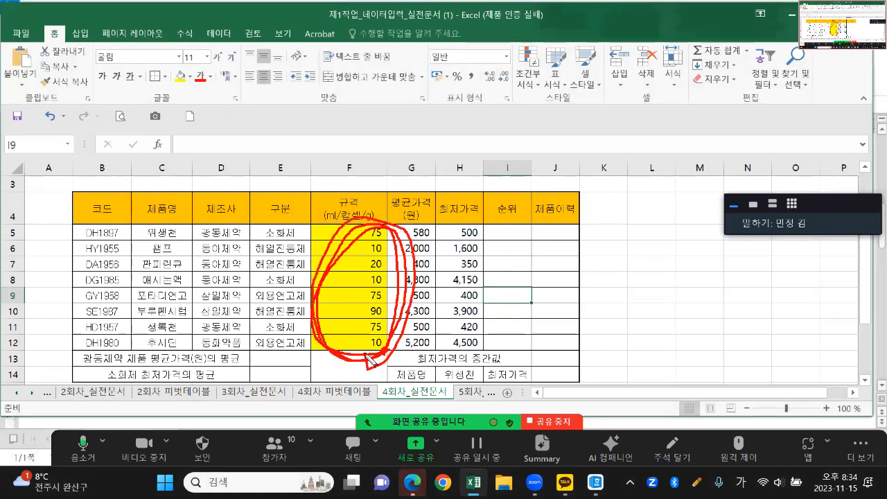
{"action": "mouse_move", "coordinate": [370, 359]}
{"action": "left_mouse_down"}
{"action": "mouse_move", "coordinate": [402, 346]}
{"action": "mouse_move", "coordinate": [382, 363]}
{"action": "mouse_move", "coordinate": [339, 239]}
{"action": "mouse_move", "coordinate": [409, 290]}
{"action": "left_mouse_up"}
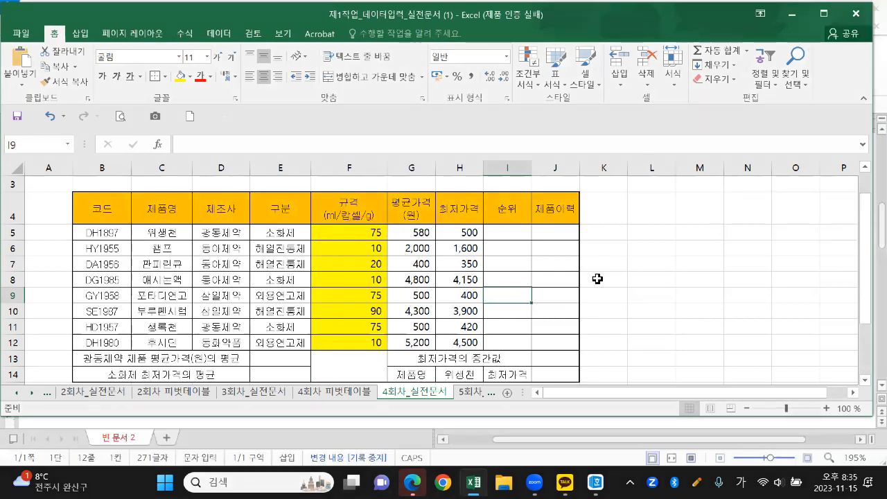
Widen the 순위 column (column I) to about four times its width
{"action": "scroll", "coordinate": [597, 277], "scroll_direction": "up", "scroll_amount": 2, "text": "ctrl"}
{"action": "scroll", "coordinate": [594, 276], "scroll_direction": "up", "scroll_amount": 1}
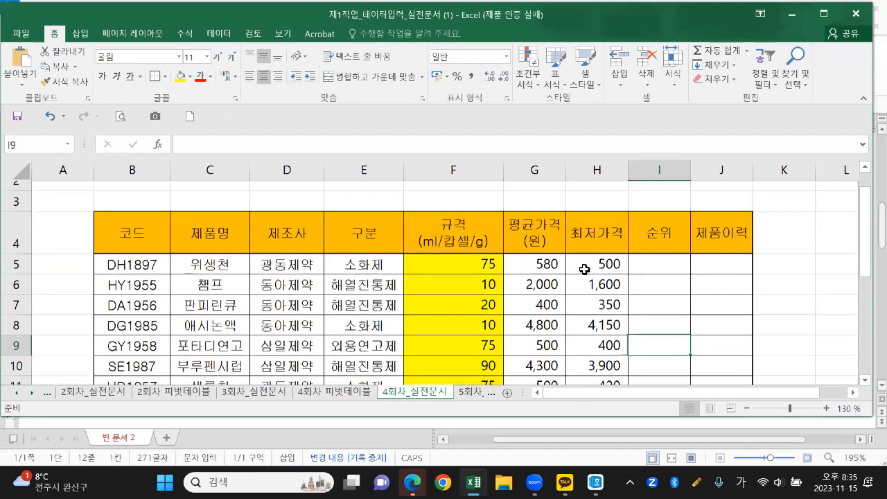
{"action": "scroll", "coordinate": [590, 272], "scroll_direction": "down", "scroll_amount": 1, "text": "ctrl"}
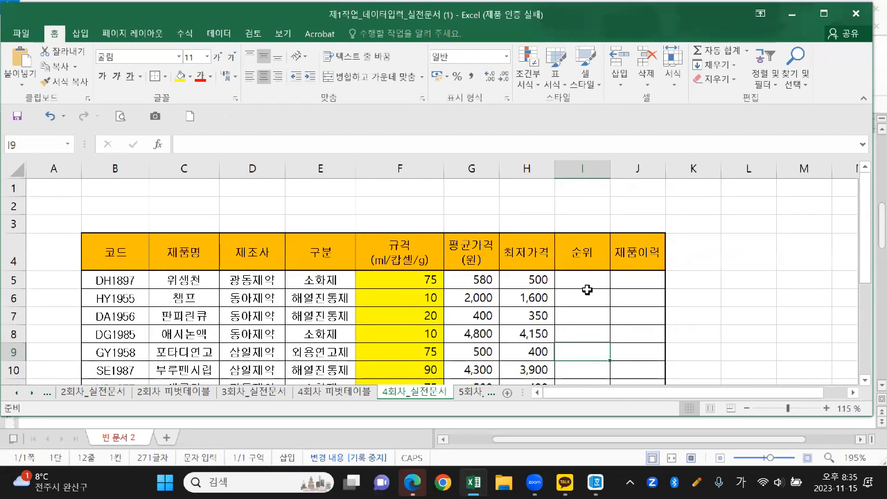
{"action": "scroll", "coordinate": [593, 284], "scroll_direction": "down", "scroll_amount": 1}
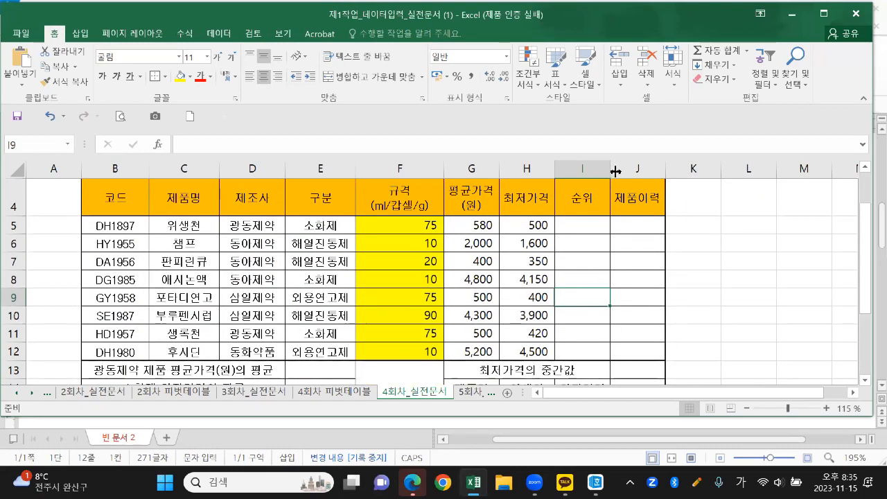
{"action": "left_click_drag", "start_coordinate": [610, 169], "coordinate": [782, 168]}
{"action": "left_click", "coordinate": [615, 242]}
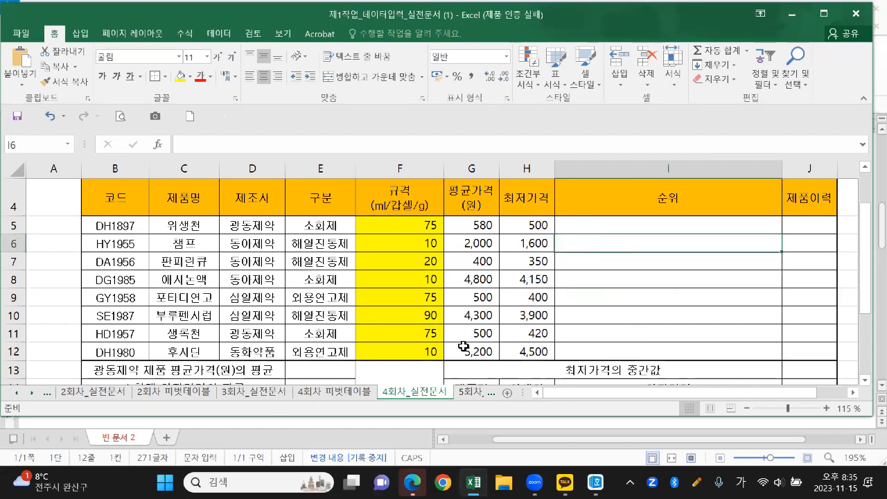
{"action": "mouse_move", "coordinate": [445, 362]}
{"action": "left_mouse_down"}
{"action": "mouse_move", "coordinate": [352, 308]}
{"action": "mouse_move", "coordinate": [430, 212]}
{"action": "mouse_move", "coordinate": [439, 366]}
{"action": "left_mouse_up"}
{"action": "key", "text": "Escape"}
Enter an AutoSum formula in cell I6 that totals the 규격 values F5:F12
{"action": "left_click", "coordinate": [586, 239]}
{"action": "left_click", "coordinate": [185, 35]}
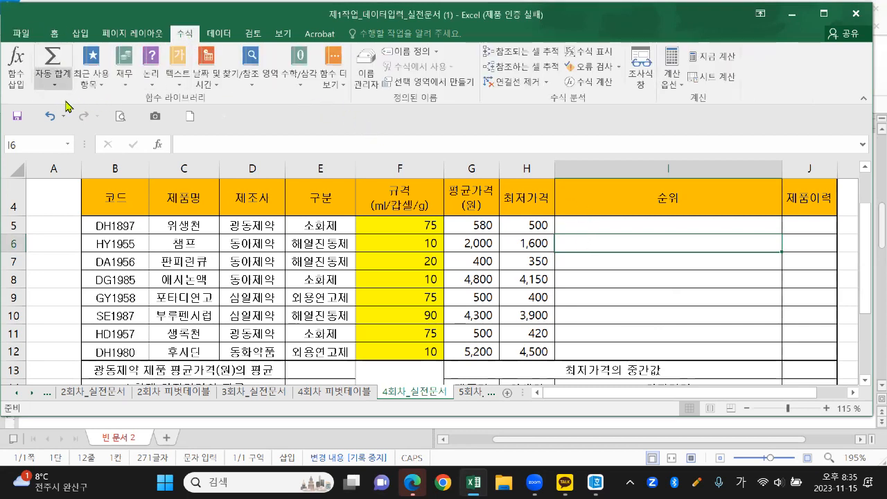
{"action": "left_click", "coordinate": [52, 86]}
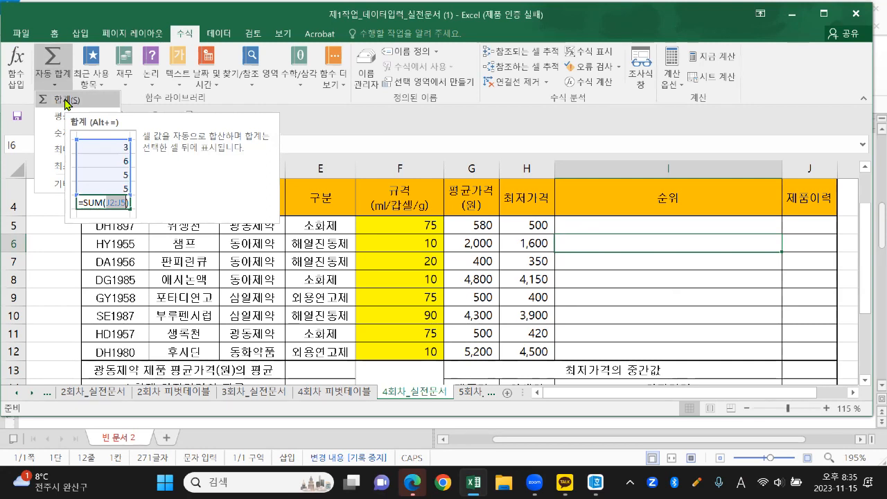
{"action": "left_click", "coordinate": [66, 101]}
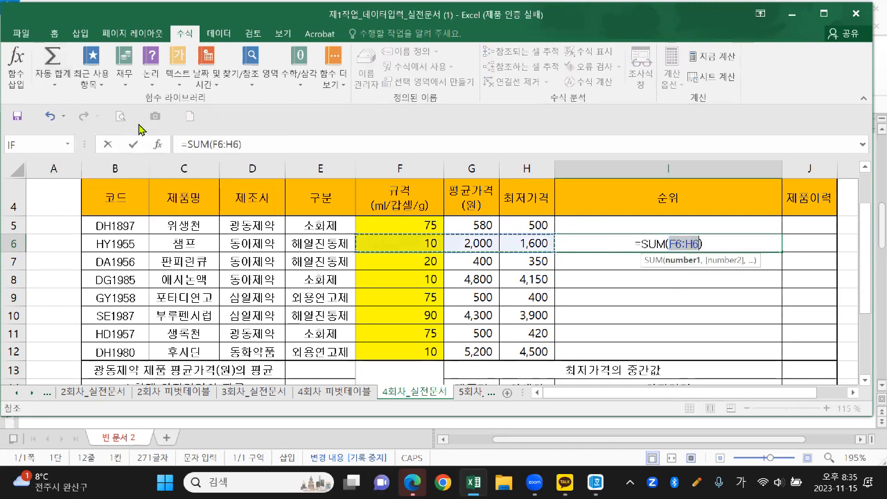
{"action": "mouse_move", "coordinate": [655, 255]}
{"action": "left_mouse_down"}
{"action": "mouse_move", "coordinate": [643, 234]}
{"action": "mouse_move", "coordinate": [666, 258]}
{"action": "left_mouse_up"}
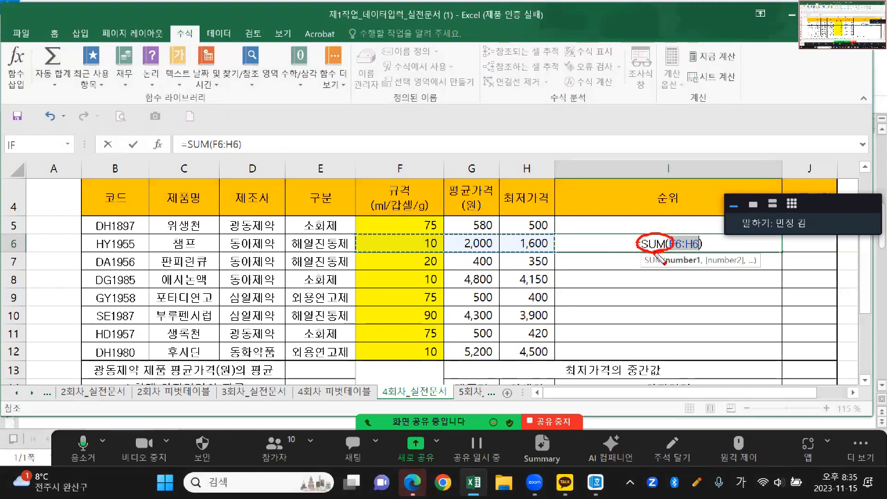
{"action": "key", "text": "Escape"}
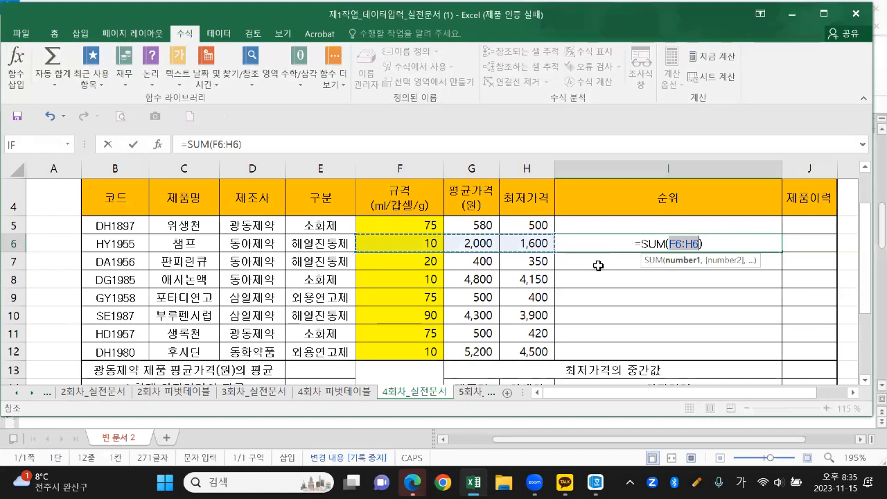
{"action": "left_click", "coordinate": [428, 228]}
{"action": "left_click_drag", "start_coordinate": [422, 259], "coordinate": [420, 355]}
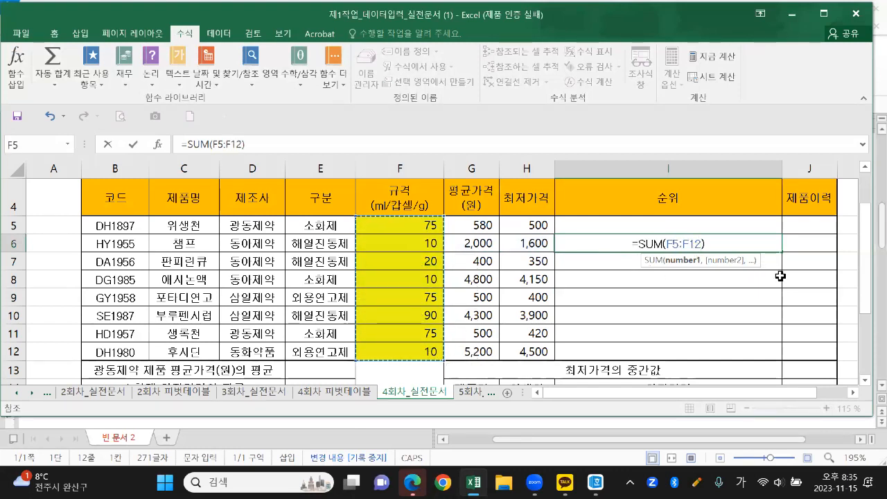
{"action": "key", "text": "Return"}
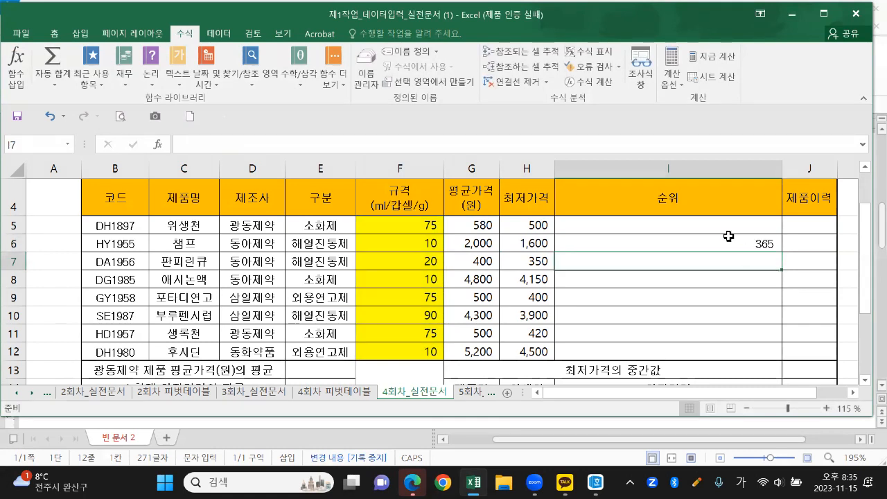
Turn the SUM formula in I6 into displayed text by putting an apostrophe before the equals sign
{"action": "double_click", "coordinate": [729, 236]}
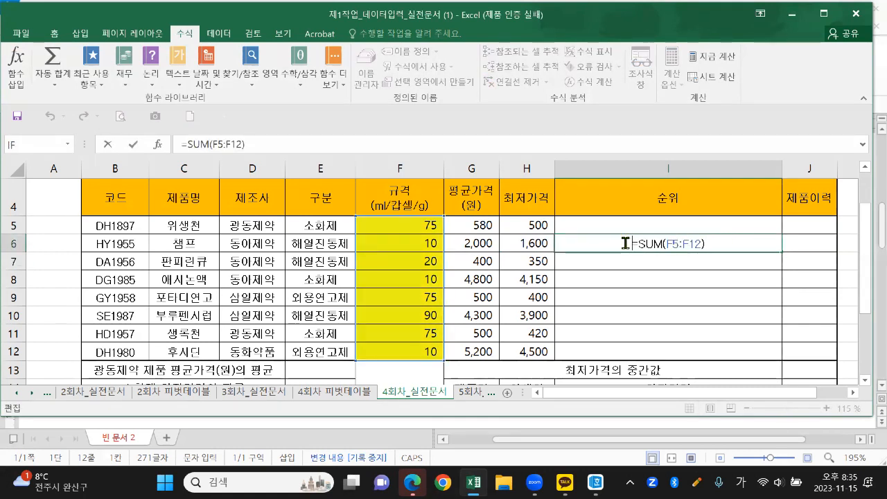
{"action": "type", "text": "'"}
{"action": "key", "text": "Return"}
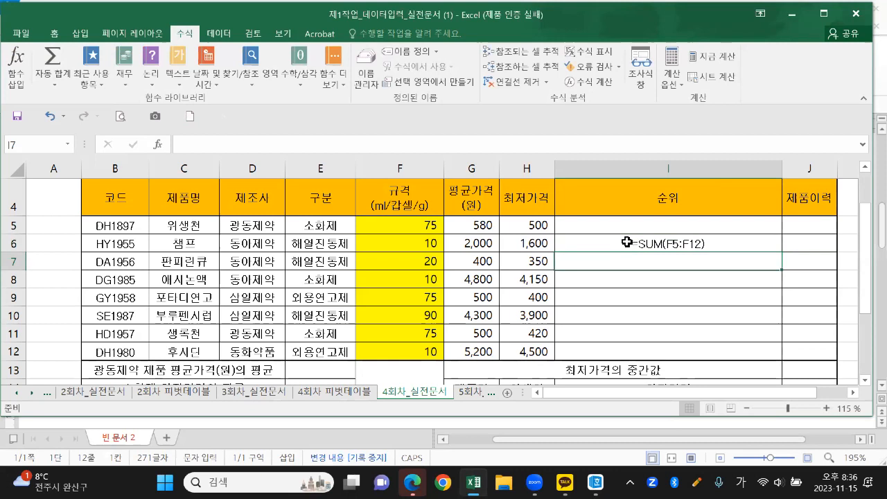
Enlarge the font of the formula text in I6 and the cells down to I12 to size 16
{"action": "left_click", "coordinate": [627, 242]}
{"action": "left_click", "coordinate": [54, 33]}
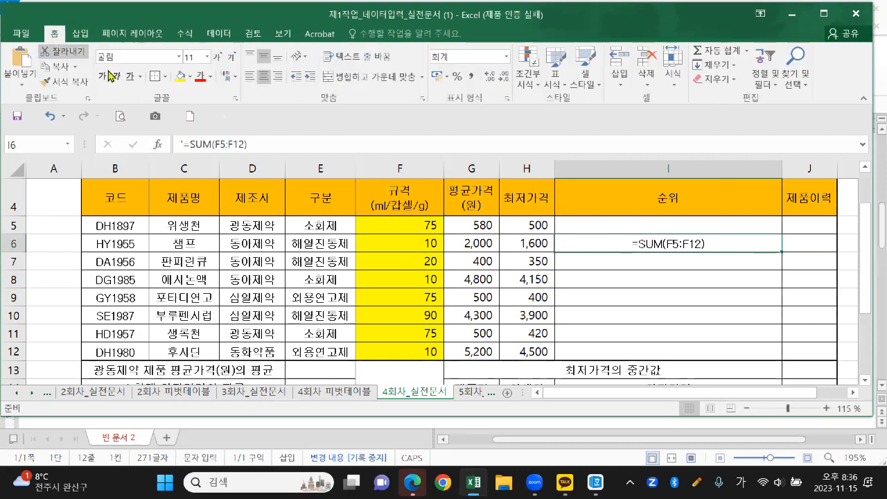
{"action": "left_click", "coordinate": [217, 56]}
{"action": "left_click", "coordinate": [217, 57]}
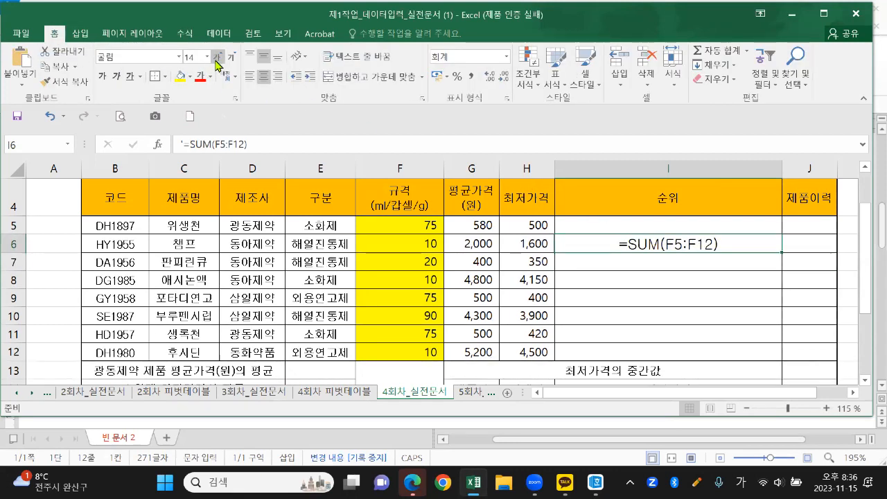
{"action": "left_click_drag", "start_coordinate": [627, 244], "coordinate": [628, 350]}
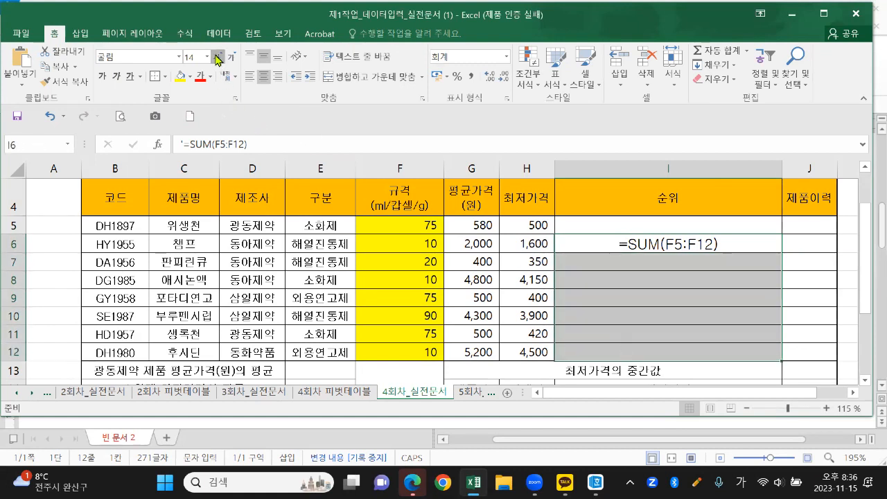
{"action": "left_click", "coordinate": [217, 57]}
{"action": "left_click", "coordinate": [618, 305]}
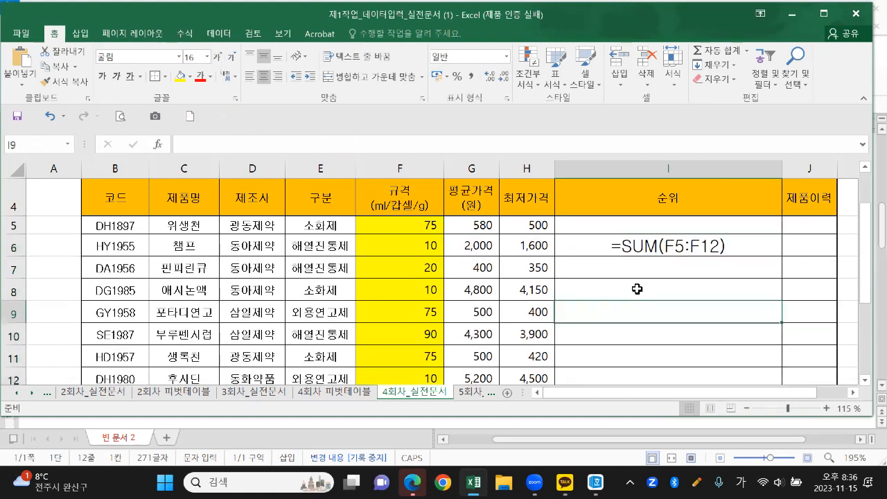
Begin a formula in cell I8 with =SU, browsing the suggested functions starting with S
{"action": "left_click", "coordinate": [675, 292]}
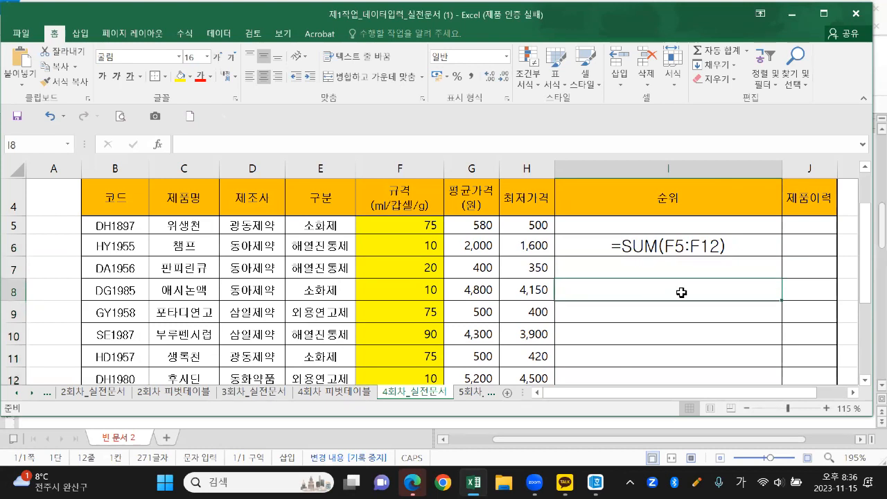
{"action": "type", "text": "="}
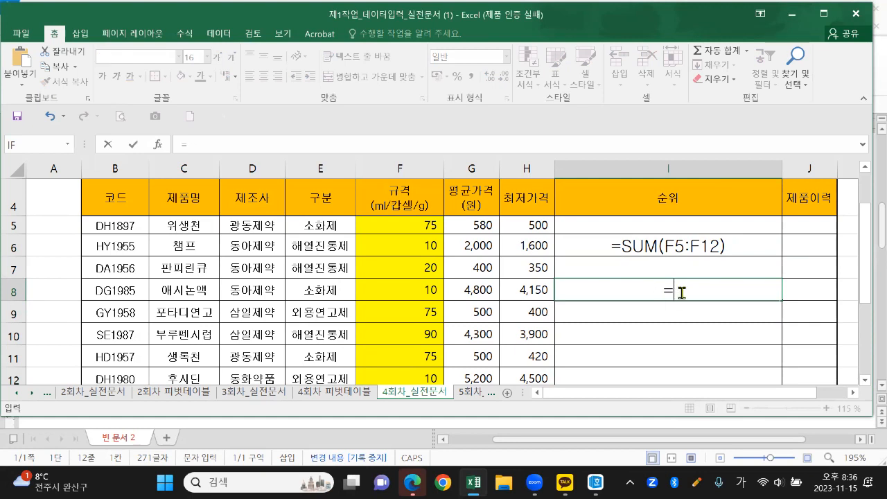
{"action": "type", "text": "S"}
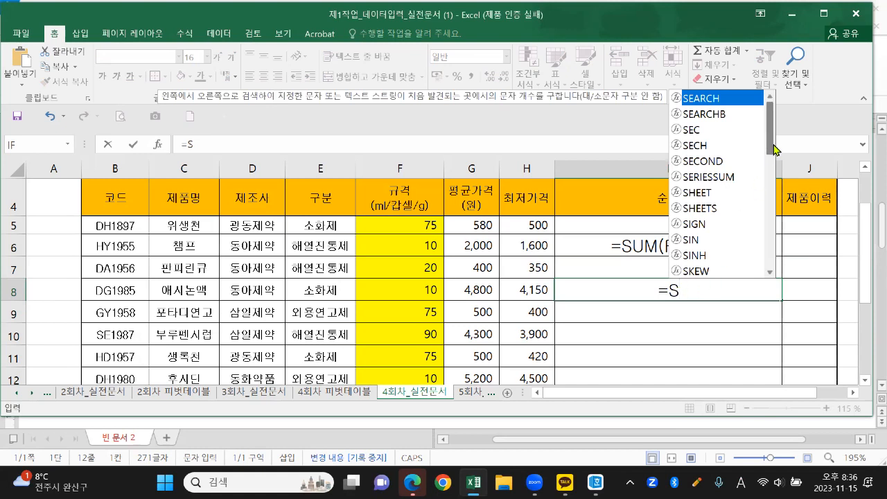
{"action": "left_click_drag", "start_coordinate": [771, 141], "coordinate": [771, 224]}
{"action": "left_click", "coordinate": [733, 292]}
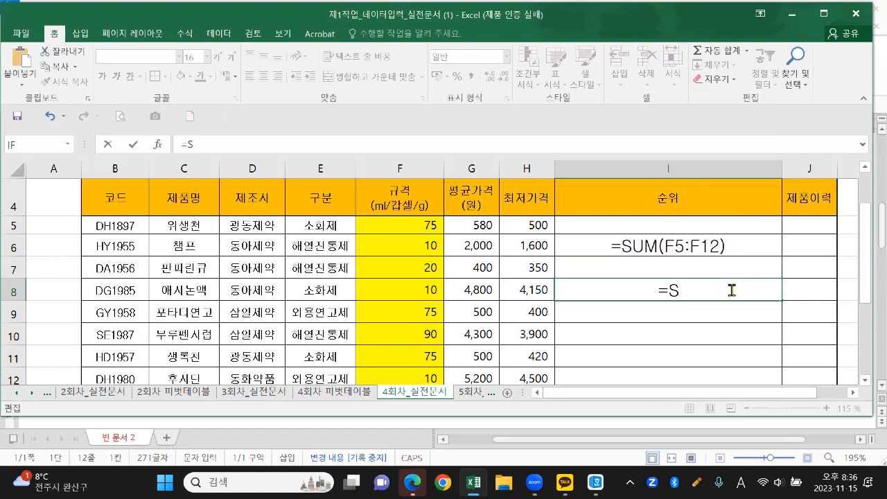
{"action": "type", "text": "U"}
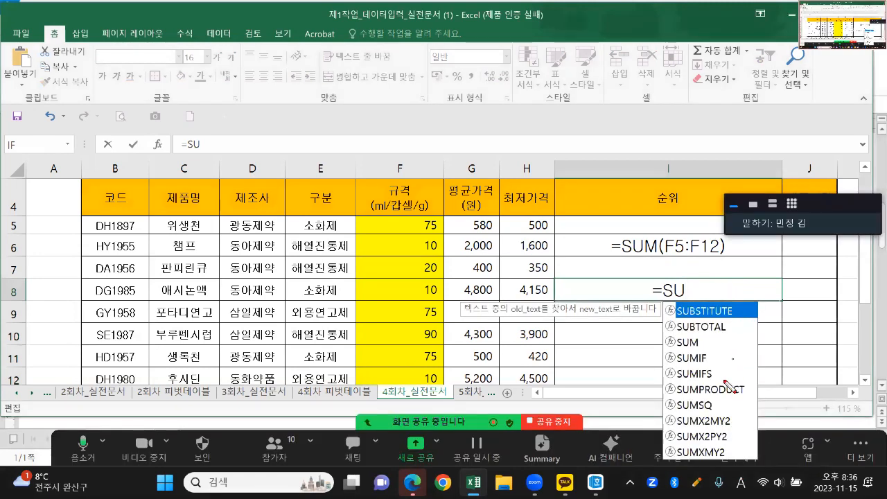
Circle the suggestions from SUM to SUMPRODUCT and mark SUM with the red screen annotation pen, then clear the marks
{"action": "mouse_move", "coordinate": [654, 406]}
{"action": "left_mouse_down"}
{"action": "mouse_move", "coordinate": [755, 407]}
{"action": "mouse_move", "coordinate": [740, 335]}
{"action": "mouse_move", "coordinate": [655, 333]}
{"action": "mouse_move", "coordinate": [640, 388]}
{"action": "mouse_move", "coordinate": [654, 403]}
{"action": "left_mouse_up"}
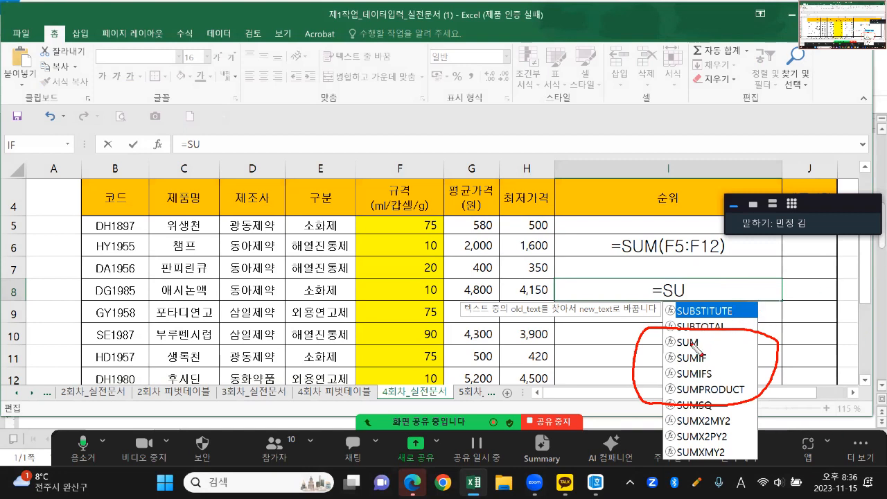
{"action": "mouse_move", "coordinate": [659, 351]}
{"action": "left_mouse_down"}
{"action": "mouse_move", "coordinate": [702, 347]}
{"action": "mouse_move", "coordinate": [686, 335]}
{"action": "mouse_move", "coordinate": [701, 345]}
{"action": "left_mouse_up"}
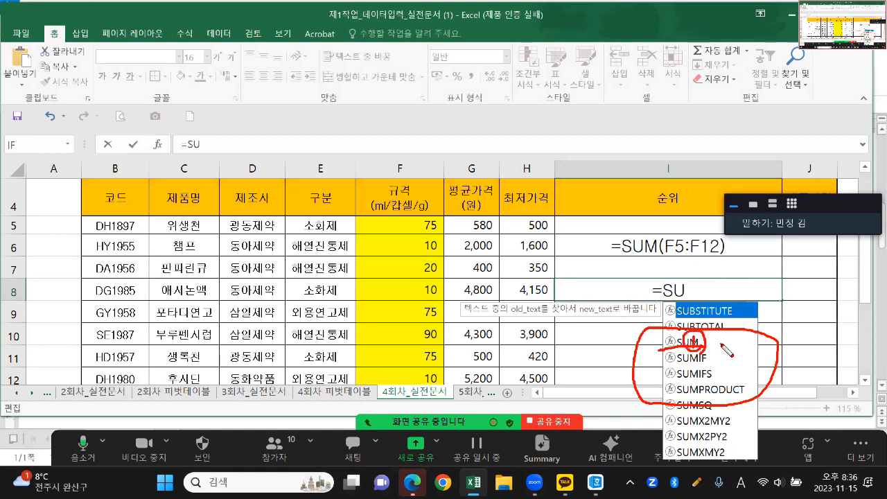
{"action": "key", "text": "Escape"}
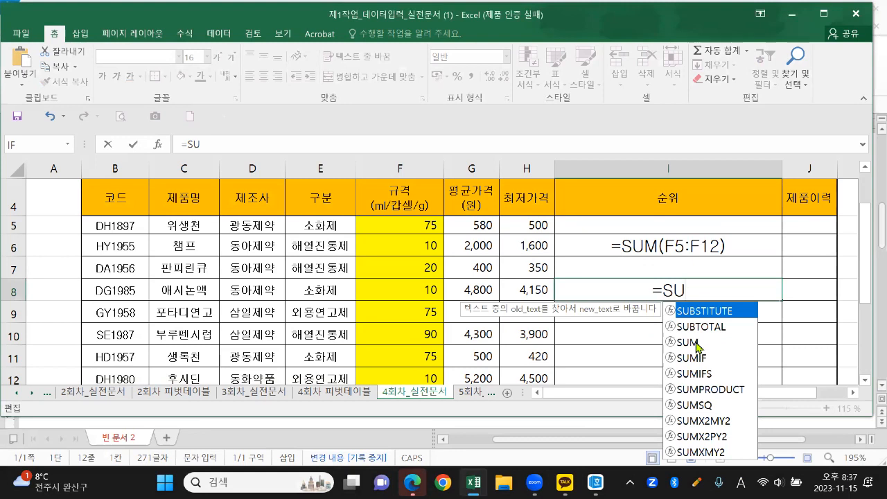
Complete the I8 formula with the suggested SUM function over the range F5:F12
{"action": "double_click", "coordinate": [696, 342]}
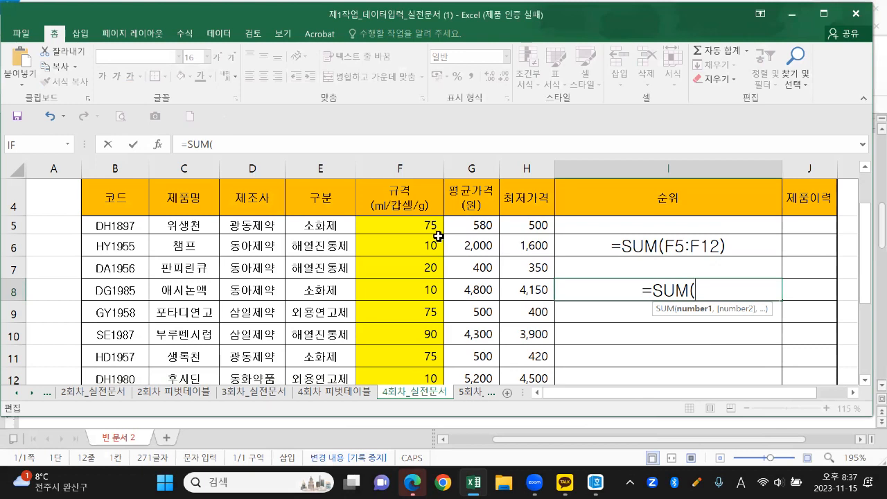
{"action": "left_click_drag", "start_coordinate": [432, 226], "coordinate": [430, 370]}
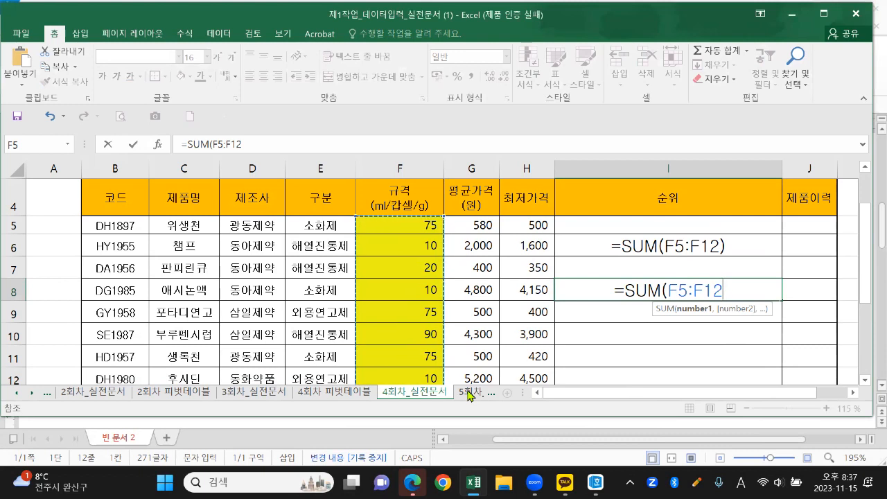
{"action": "key", "text": "Return"}
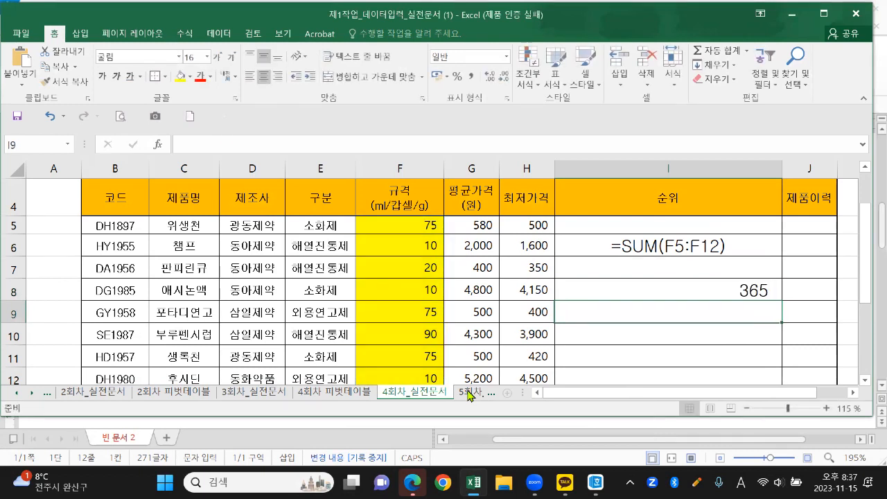
Turn the formula in I8 into displayed text with a leading apostrophe
{"action": "double_click", "coordinate": [689, 286]}
{"action": "left_click", "coordinate": [610, 291]}
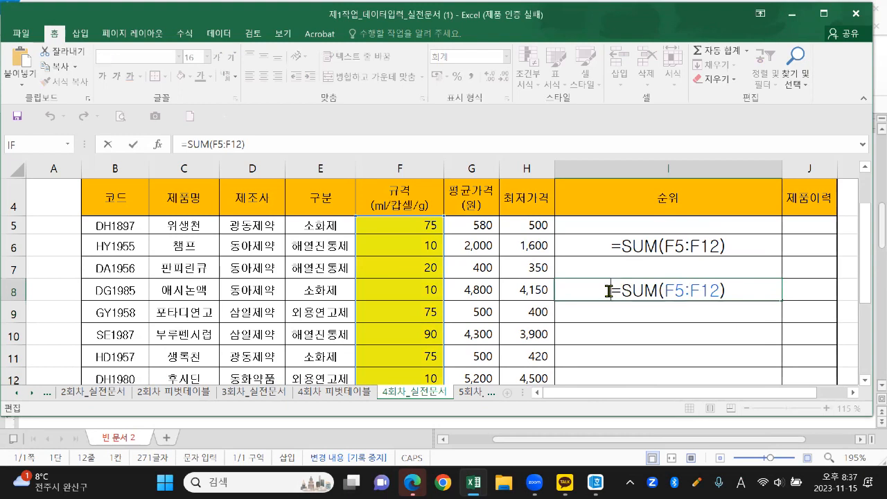
{"action": "type", "text": "'"}
{"action": "key", "text": "Return"}
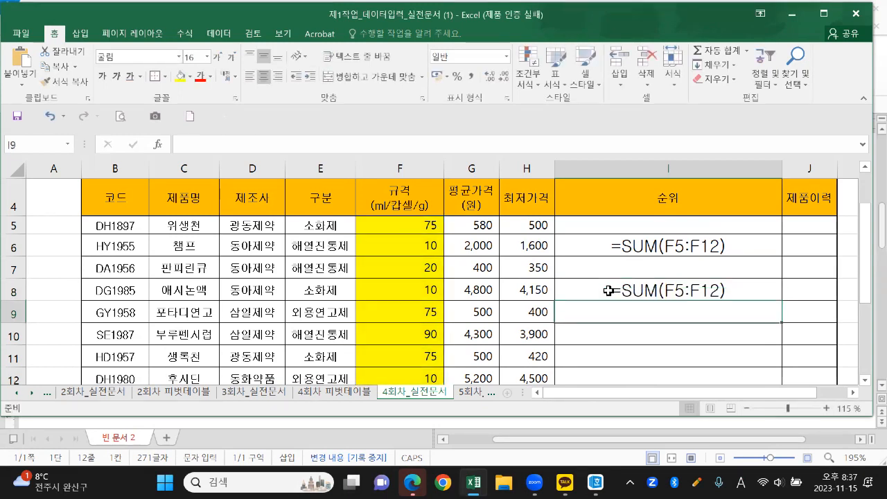
Start a formula in cell I10 with =SU and pick SUM from the suggested functions
{"action": "left_click", "coordinate": [664, 333]}
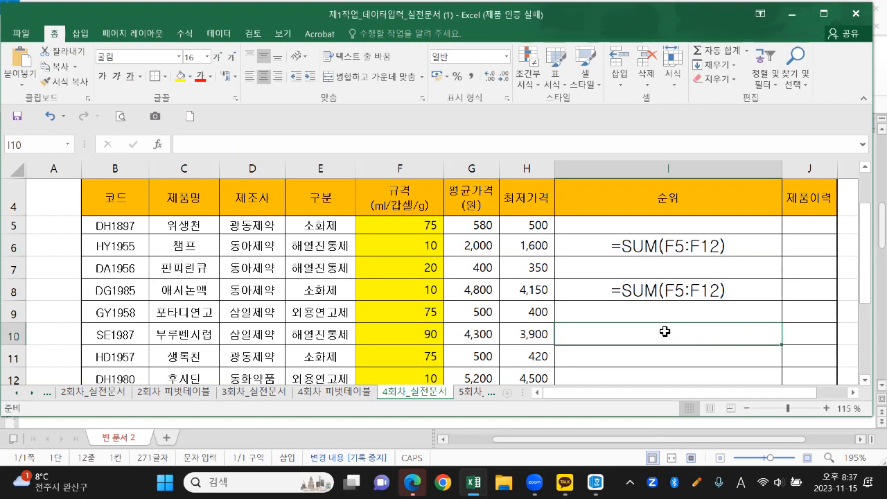
{"action": "type", "text": "="}
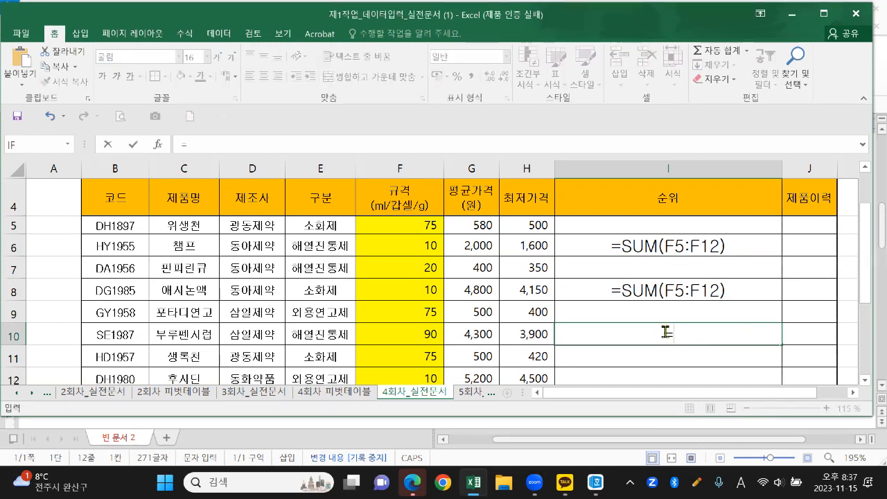
{"action": "type", "text": "SU"}
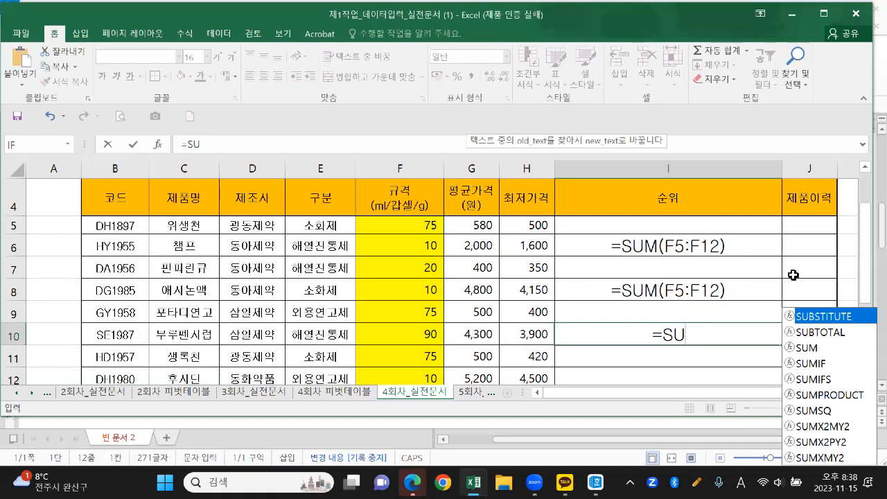
{"action": "left_click", "coordinate": [810, 351]}
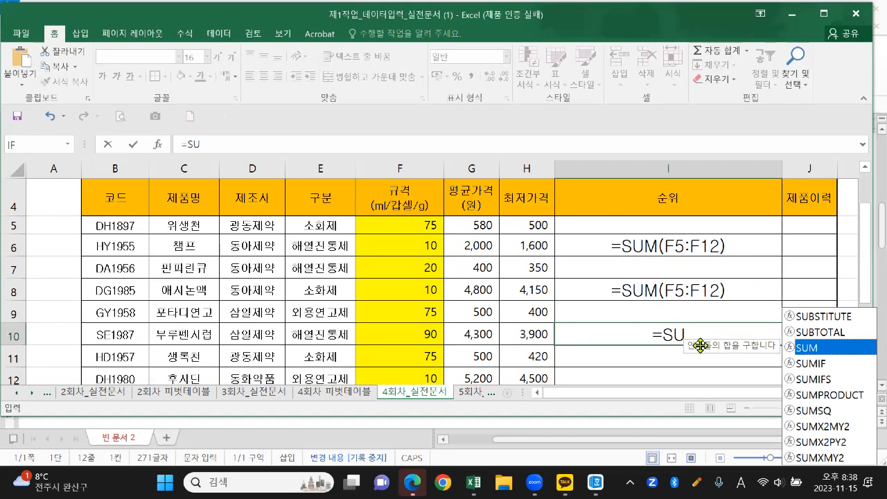
{"action": "double_click", "coordinate": [810, 349]}
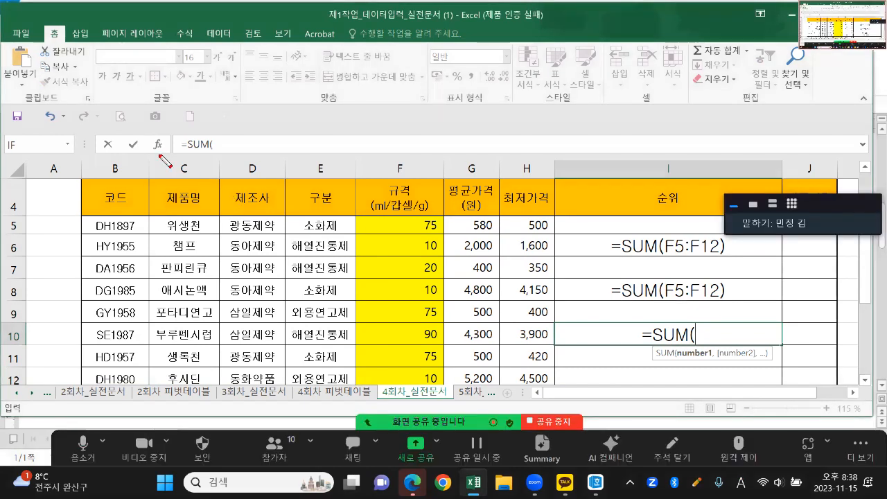
Outline the formula bar and circle its fx symbol with the red screen annotation pen, then clear the marks
{"action": "mouse_move", "coordinate": [93, 134]}
{"action": "left_mouse_down"}
{"action": "mouse_move", "coordinate": [93, 143]}
{"action": "mouse_move", "coordinate": [251, 156]}
{"action": "left_mouse_up"}
{"action": "mouse_move", "coordinate": [92, 134]}
{"action": "left_mouse_down"}
{"action": "mouse_move", "coordinate": [257, 132]}
{"action": "mouse_move", "coordinate": [257, 157]}
{"action": "left_mouse_up"}
{"action": "mouse_move", "coordinate": [158, 153]}
{"action": "left_mouse_down"}
{"action": "mouse_move", "coordinate": [150, 138]}
{"action": "mouse_move", "coordinate": [168, 149]}
{"action": "mouse_move", "coordinate": [150, 137]}
{"action": "mouse_move", "coordinate": [171, 142]}
{"action": "mouse_move", "coordinate": [153, 165]}
{"action": "mouse_move", "coordinate": [167, 129]}
{"action": "mouse_move", "coordinate": [164, 163]}
{"action": "mouse_move", "coordinate": [175, 150]}
{"action": "left_mouse_up"}
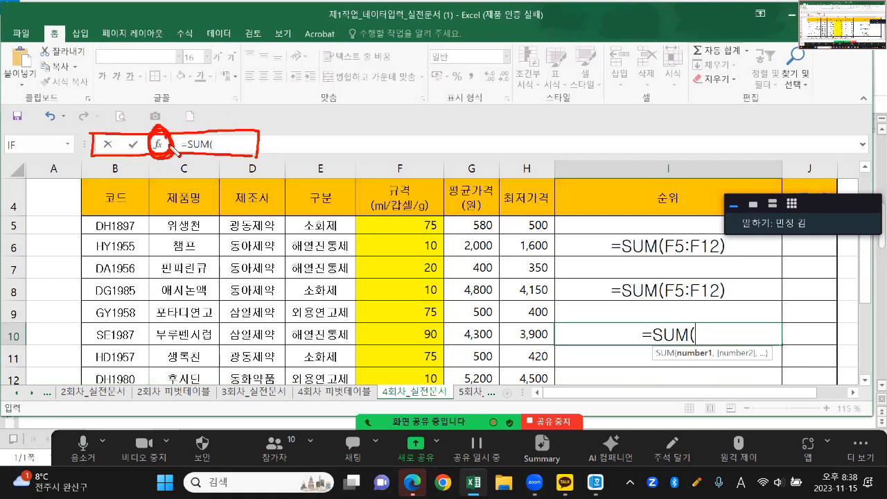
{"action": "key", "text": "Escape"}
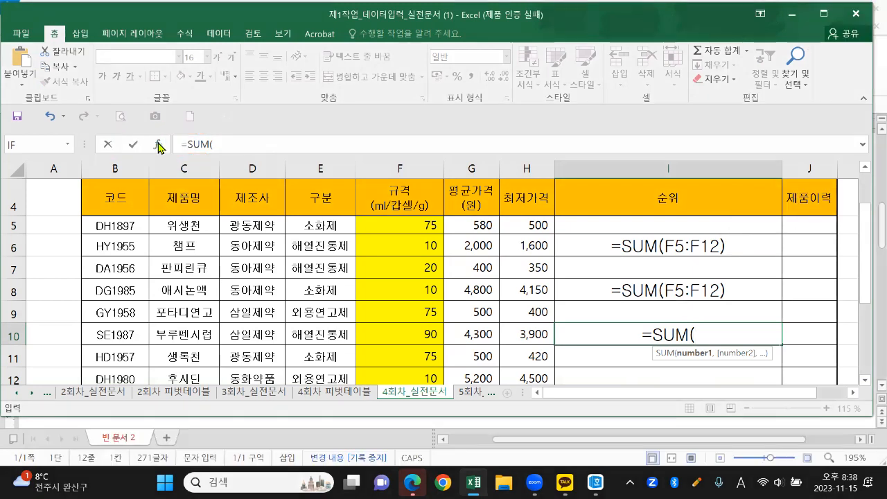
Open the SUM function arguments for I10, and circle the function name and the column F values with the red annotation pen
{"action": "left_click", "coordinate": [159, 146]}
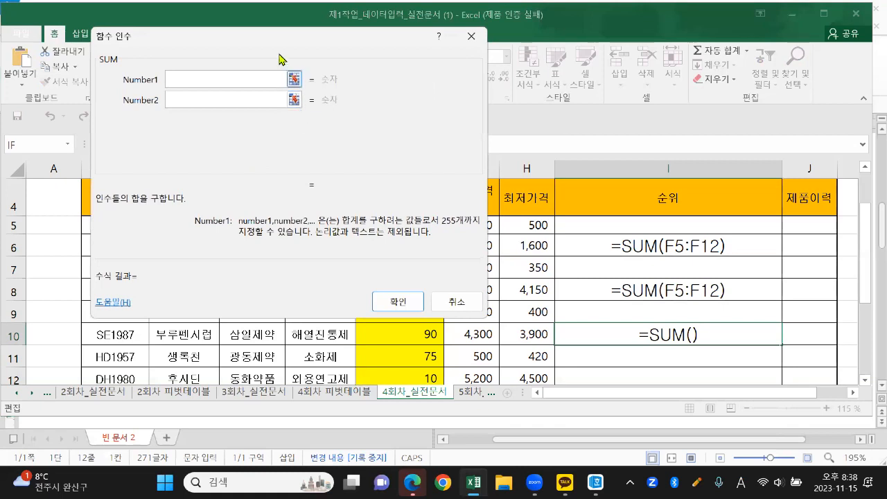
{"action": "left_click_drag", "start_coordinate": [265, 45], "coordinate": [583, 104]}
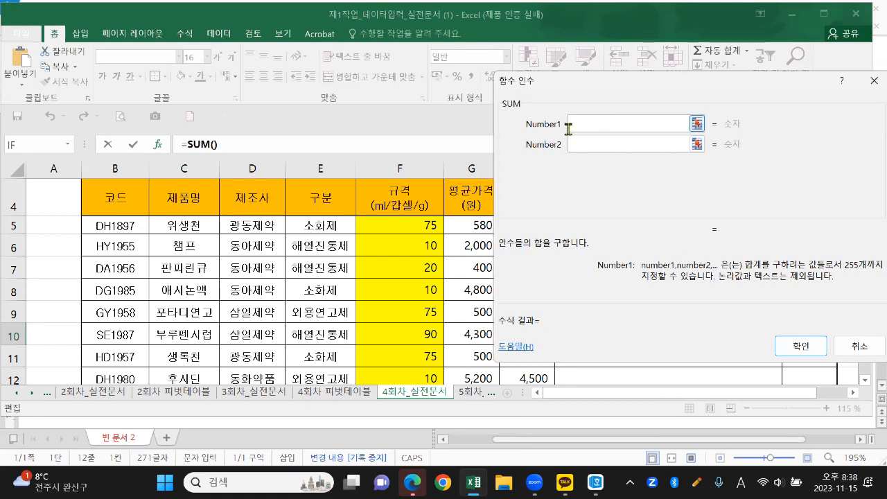
{"action": "mouse_move", "coordinate": [521, 114]}
{"action": "left_mouse_down"}
{"action": "mouse_move", "coordinate": [500, 104]}
{"action": "mouse_move", "coordinate": [525, 93]}
{"action": "mouse_move", "coordinate": [521, 115]}
{"action": "left_mouse_up"}
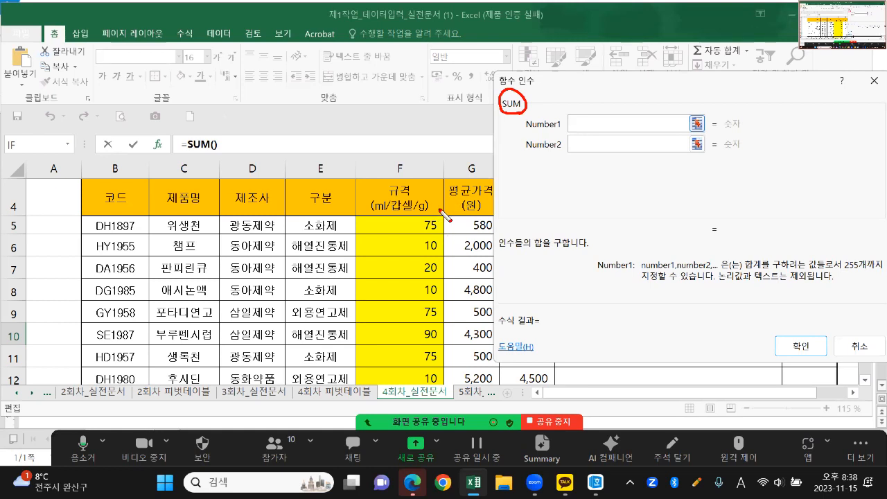
{"action": "left_click_drag", "start_coordinate": [400, 202], "coordinate": [444, 378]}
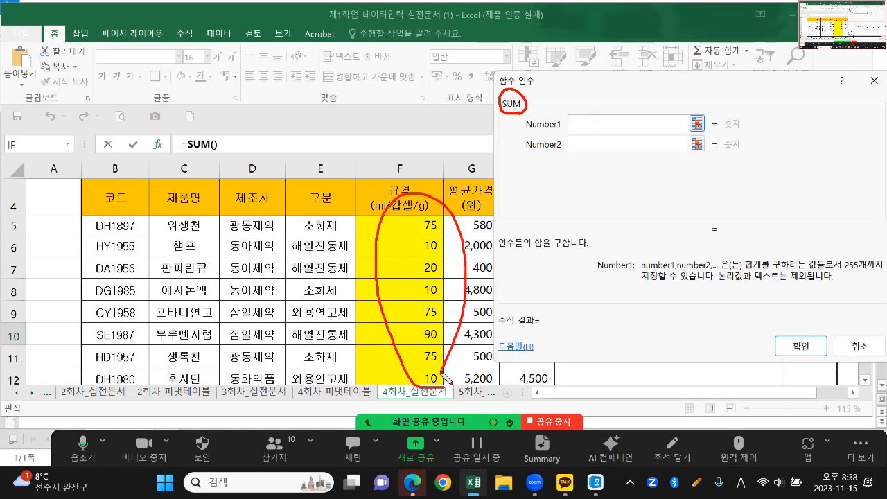
Set Number1 to the range F5:F12, circle the fx symbol with the red annotation pen, and confirm the SUM formula in I10
{"action": "mouse_move", "coordinate": [430, 226]}
{"action": "left_mouse_down"}
{"action": "mouse_move", "coordinate": [427, 376]}
{"action": "mouse_move", "coordinate": [423, 340]}
{"action": "left_mouse_up"}
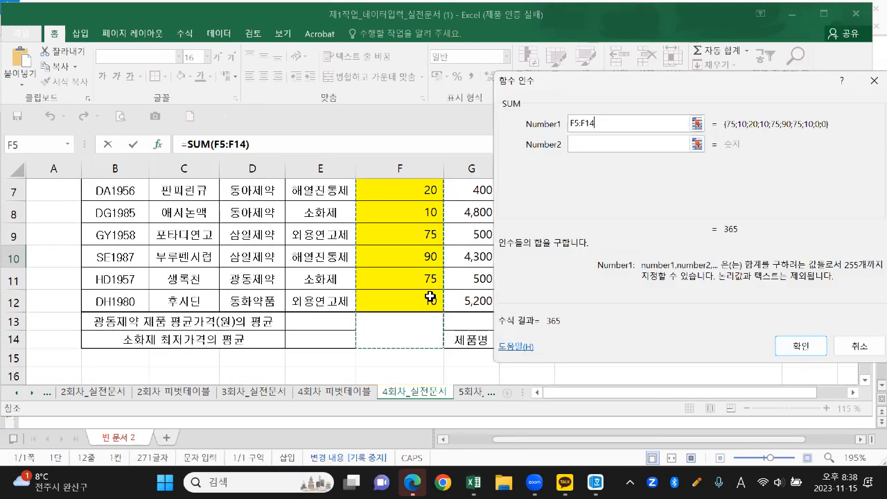
{"action": "scroll", "coordinate": [418, 241], "scroll_direction": "up", "scroll_amount": 1}
{"action": "left_click_drag", "start_coordinate": [419, 226], "coordinate": [430, 378]}
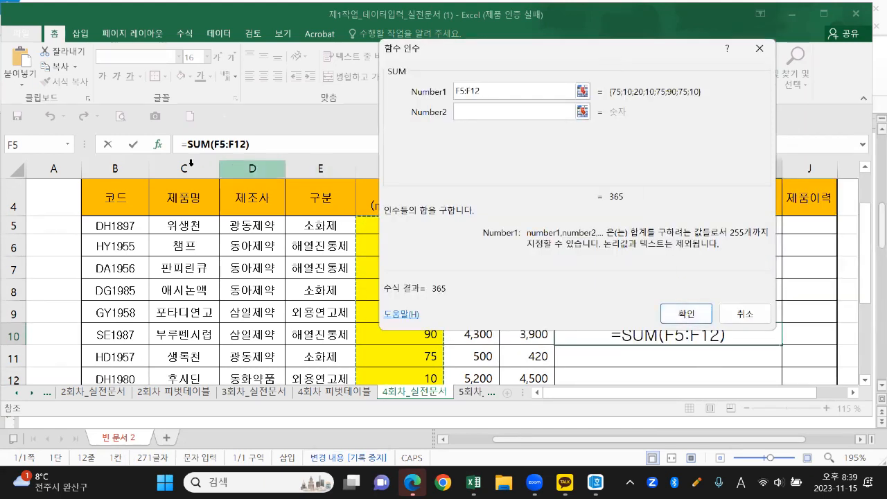
{"action": "mouse_move", "coordinate": [156, 154]}
{"action": "left_mouse_down"}
{"action": "mouse_move", "coordinate": [167, 137]}
{"action": "mouse_move", "coordinate": [170, 157]}
{"action": "left_mouse_up"}
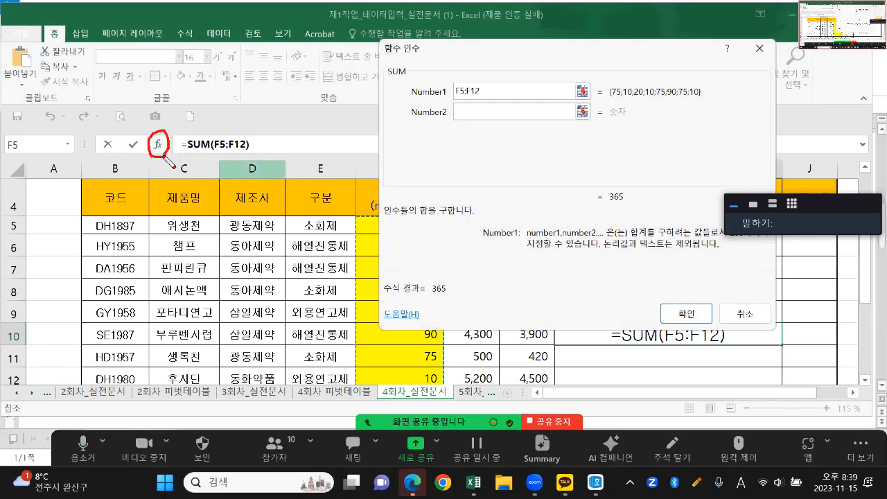
{"action": "mouse_move", "coordinate": [385, 67]}
{"action": "left_mouse_down"}
{"action": "mouse_move", "coordinate": [431, 42]}
{"action": "mouse_move", "coordinate": [408, 66]}
{"action": "left_mouse_up"}
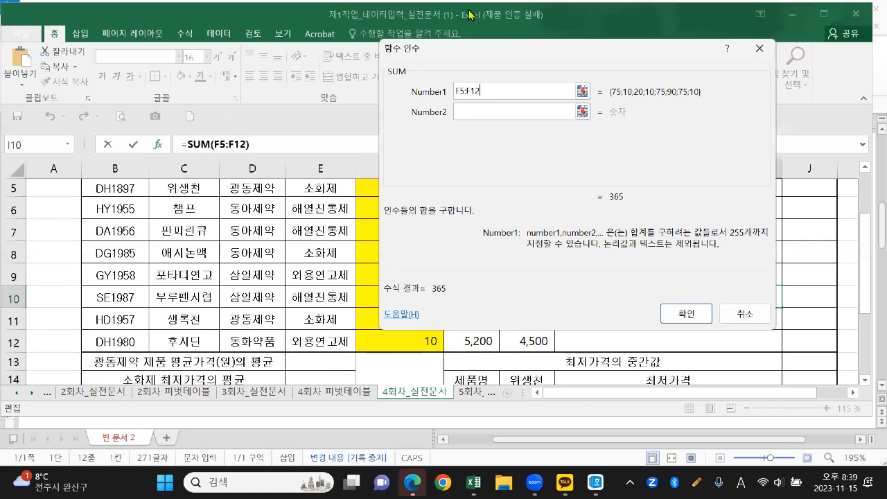
{"action": "left_click", "coordinate": [690, 314]}
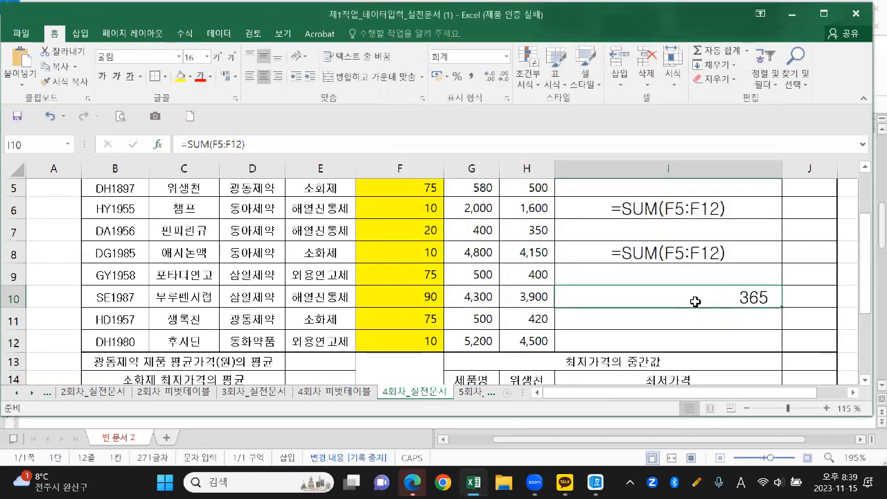
Turn the formula in I10 into displayed text with a leading apostrophe
{"action": "double_click", "coordinate": [691, 300]}
{"action": "left_click", "coordinate": [611, 296]}
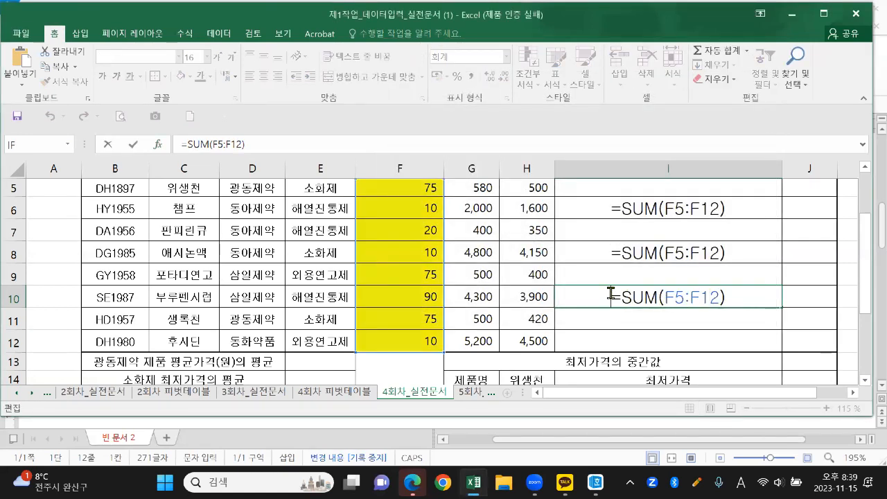
{"action": "key", "text": "Return"}
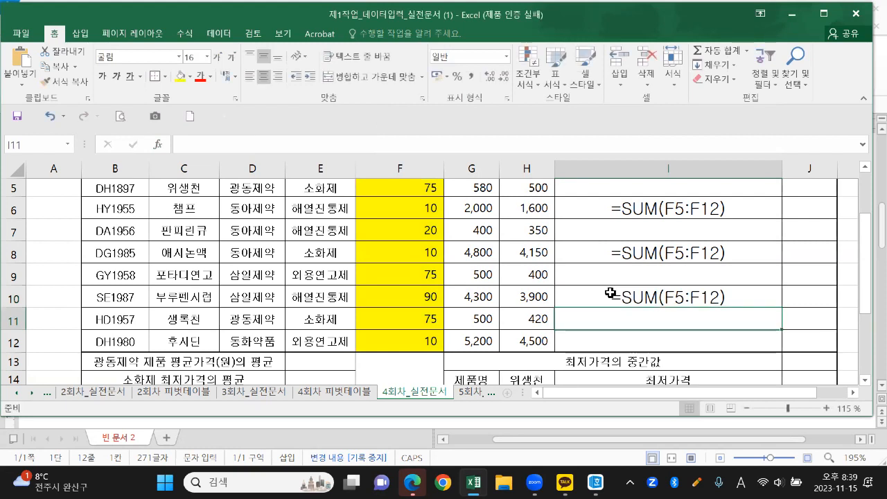
{"action": "left_click", "coordinate": [642, 280]}
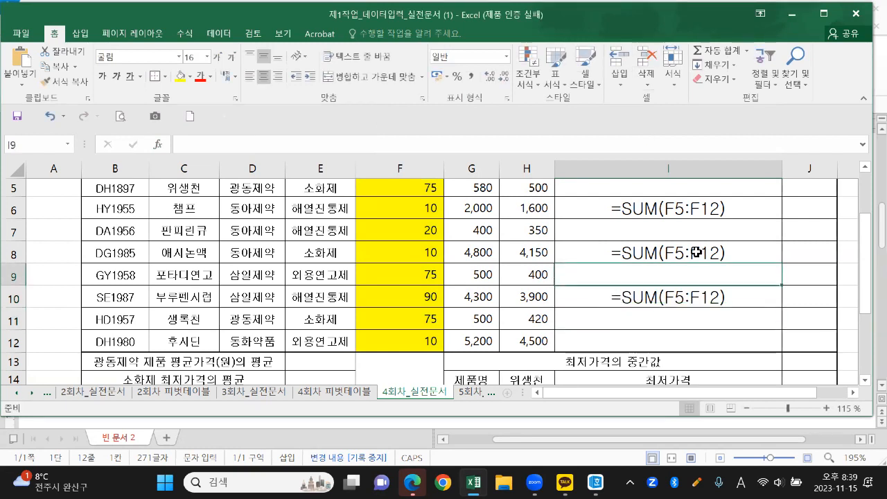
Select I5:I12, mark the 지우기 command with the red annotation pen, and clear both contents and formatting with 모두 지우기
{"action": "scroll", "coordinate": [666, 252], "scroll_direction": "down", "scroll_amount": 1}
{"action": "left_click_drag", "start_coordinate": [591, 181], "coordinate": [589, 313]}
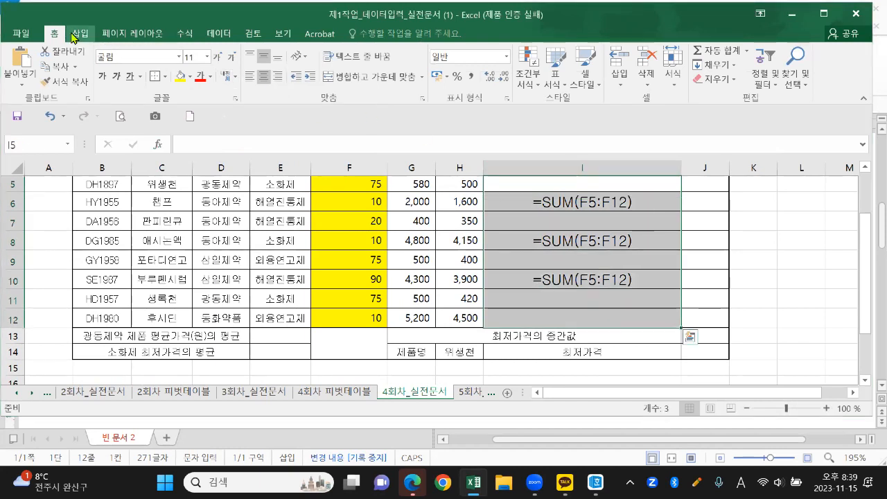
{"action": "key", "text": "ctrl+2"}
{"action": "left_click_drag", "start_coordinate": [57, 19], "coordinate": [51, 49]}
{"action": "left_click", "coordinate": [769, 119]}
{"action": "left_click_drag", "start_coordinate": [751, 97], "coordinate": [795, 123]}
{"action": "mouse_move", "coordinate": [723, 101]}
{"action": "left_mouse_down"}
{"action": "mouse_move", "coordinate": [710, 69]}
{"action": "mouse_move", "coordinate": [743, 94]}
{"action": "mouse_move", "coordinate": [700, 71]}
{"action": "mouse_move", "coordinate": [746, 101]}
{"action": "mouse_move", "coordinate": [690, 97]}
{"action": "mouse_move", "coordinate": [736, 112]}
{"action": "mouse_move", "coordinate": [724, 62]}
{"action": "mouse_move", "coordinate": [738, 106]}
{"action": "mouse_move", "coordinate": [700, 66]}
{"action": "mouse_move", "coordinate": [731, 111]}
{"action": "left_mouse_up"}
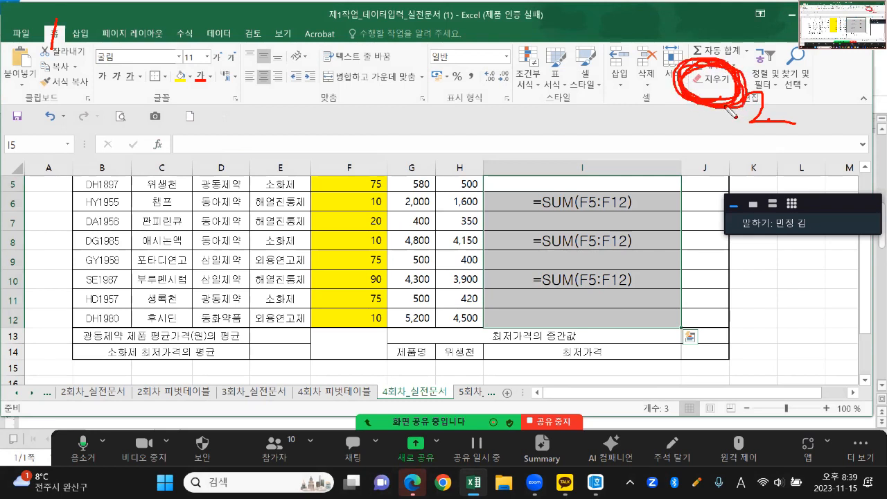
{"action": "left_click", "coordinate": [714, 79]}
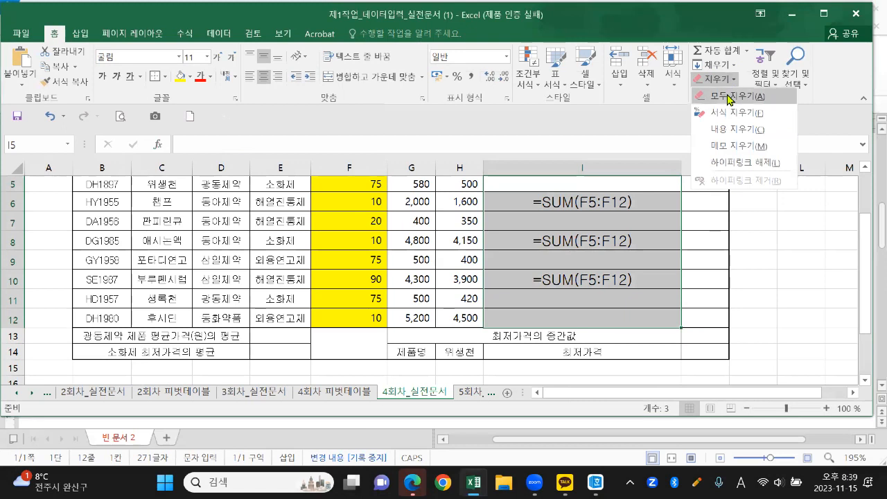
{"action": "left_click", "coordinate": [730, 97]}
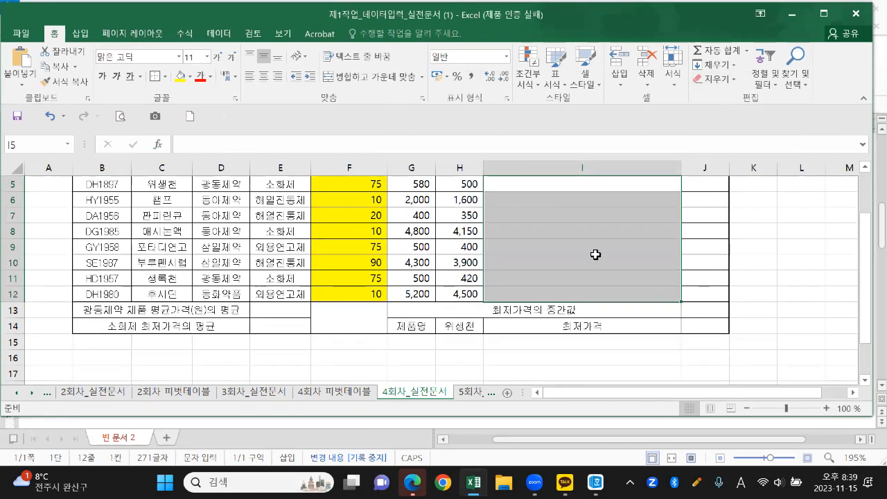
{"action": "scroll", "coordinate": [595, 254], "scroll_direction": "up", "scroll_amount": 1}
{"action": "left_click", "coordinate": [581, 282]}
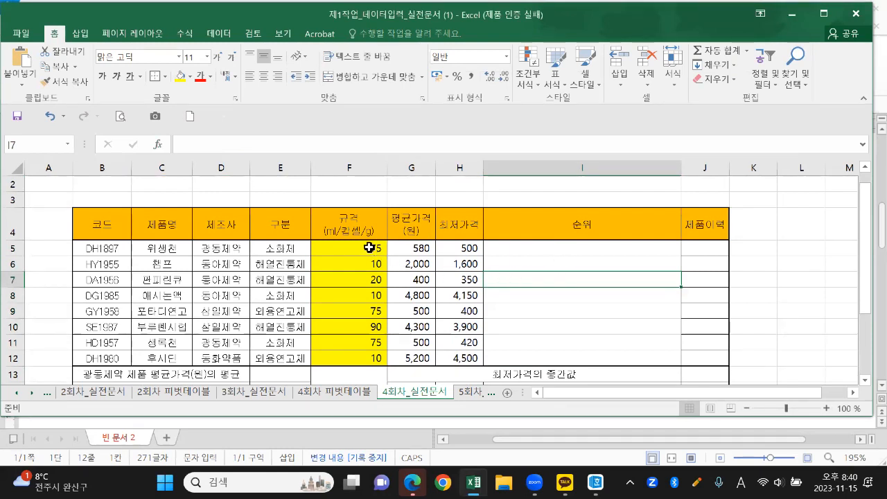
Increase the font size of the emptied range I5:I12 to 16
{"action": "left_click_drag", "start_coordinate": [370, 248], "coordinate": [365, 357]}
{"action": "left_click", "coordinate": [506, 282]}
{"action": "left_click", "coordinate": [544, 264]}
{"action": "left_click", "coordinate": [540, 280]}
{"action": "left_click_drag", "start_coordinate": [520, 249], "coordinate": [520, 358]}
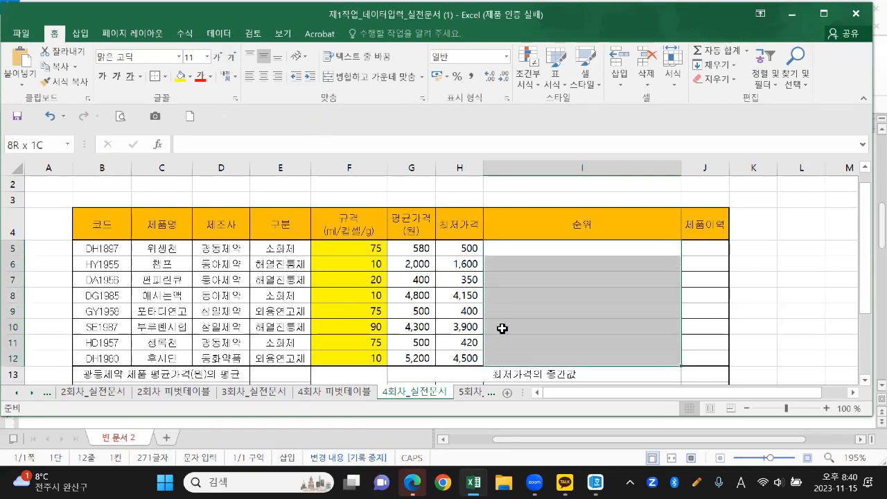
{"action": "left_click", "coordinate": [215, 57]}
{"action": "left_click", "coordinate": [216, 57]}
{"action": "left_click", "coordinate": [216, 58]}
{"action": "scroll", "coordinate": [538, 257], "scroll_direction": "down", "scroll_amount": 2}
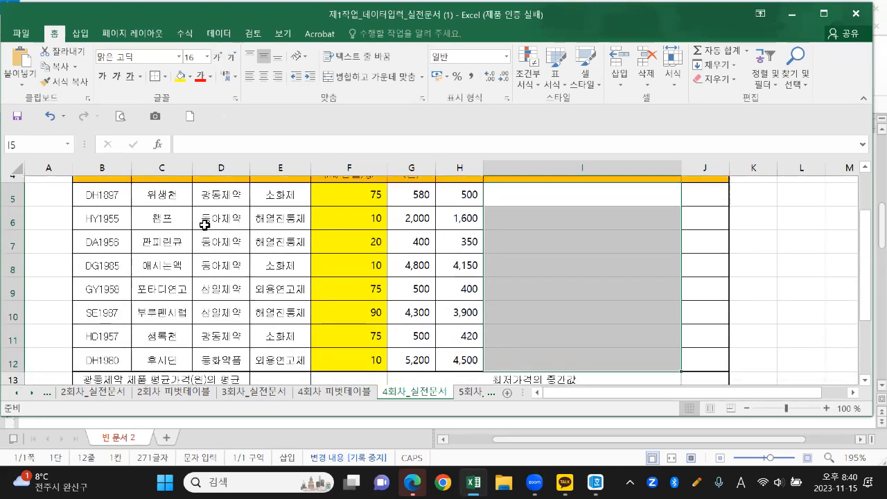
{"action": "scroll", "coordinate": [205, 225], "scroll_direction": "up", "scroll_amount": 2}
{"action": "left_click_drag", "start_coordinate": [19, 223], "coordinate": [23, 178]}
Start a formula in cell I6 with =COU to bring up the suggested functions
{"action": "left_click", "coordinate": [556, 224]}
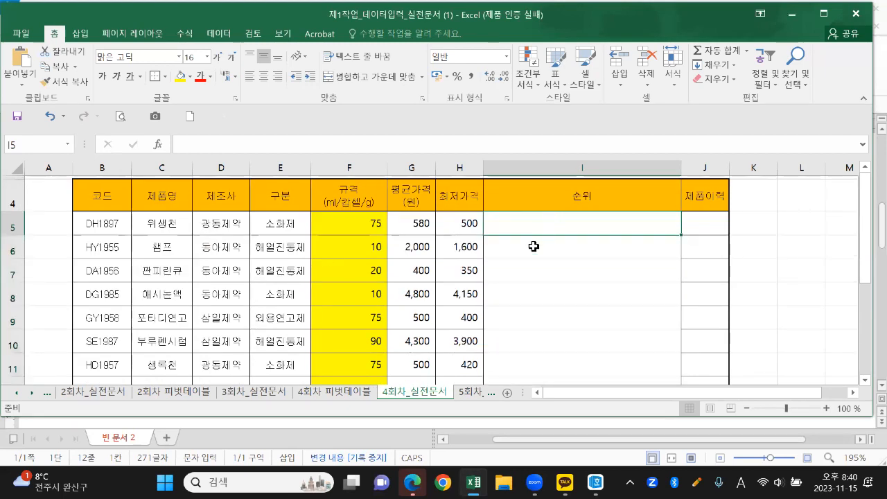
{"action": "left_click", "coordinate": [533, 246]}
{"action": "type", "text": "="}
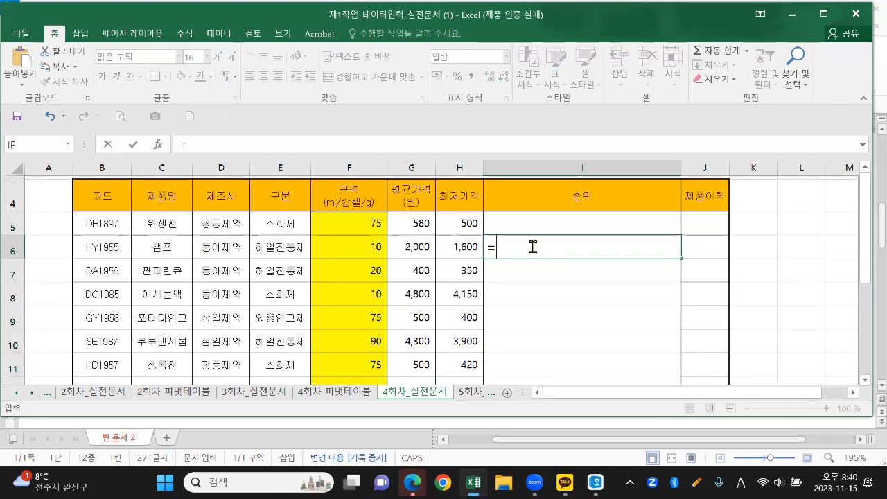
{"action": "type", "text": "C"}
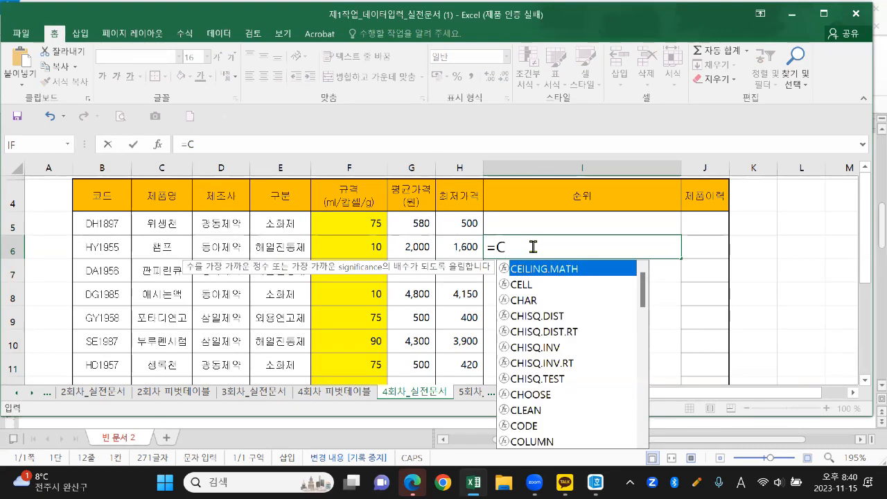
{"action": "type", "text": "O"}
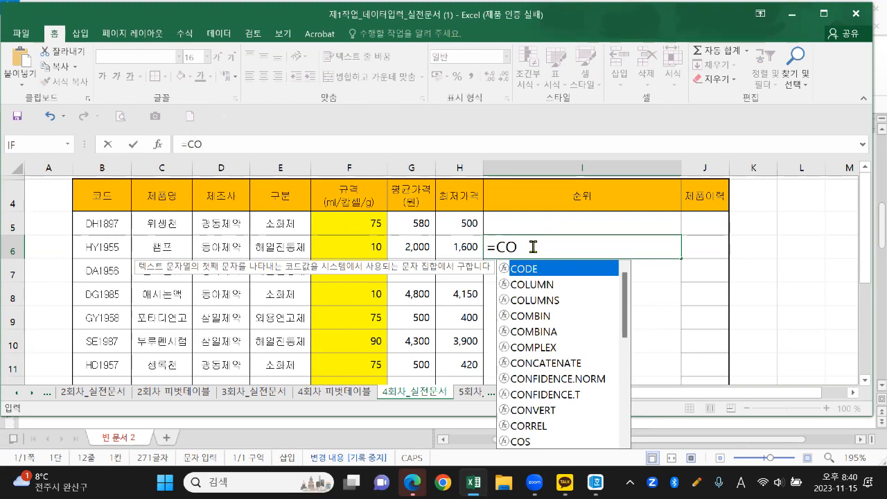
{"action": "type", "text": "U"}
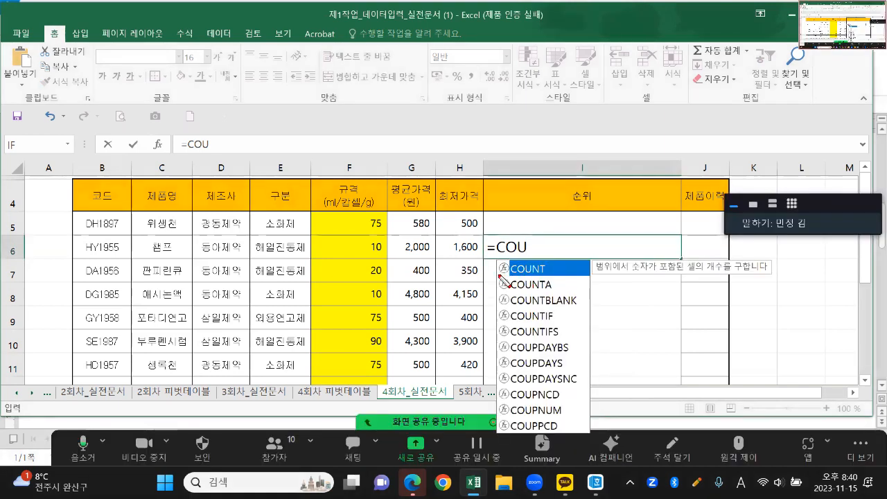
Underline COUNT, mark its description and number the first column F values with the red annotation pen, then clear the marks
{"action": "left_click_drag", "start_coordinate": [510, 275], "coordinate": [536, 273]}
{"action": "mouse_move", "coordinate": [610, 275]}
{"action": "left_mouse_down"}
{"action": "mouse_move", "coordinate": [601, 275]}
{"action": "mouse_move", "coordinate": [608, 259]}
{"action": "mouse_move", "coordinate": [601, 277]}
{"action": "mouse_move", "coordinate": [656, 280]}
{"action": "mouse_move", "coordinate": [640, 298]}
{"action": "mouse_move", "coordinate": [724, 306]}
{"action": "mouse_move", "coordinate": [725, 277]}
{"action": "mouse_move", "coordinate": [714, 273]}
{"action": "left_mouse_up"}
{"action": "mouse_move", "coordinate": [370, 217]}
{"action": "left_mouse_down"}
{"action": "mouse_move", "coordinate": [362, 235]}
{"action": "mouse_move", "coordinate": [372, 250]}
{"action": "left_mouse_up"}
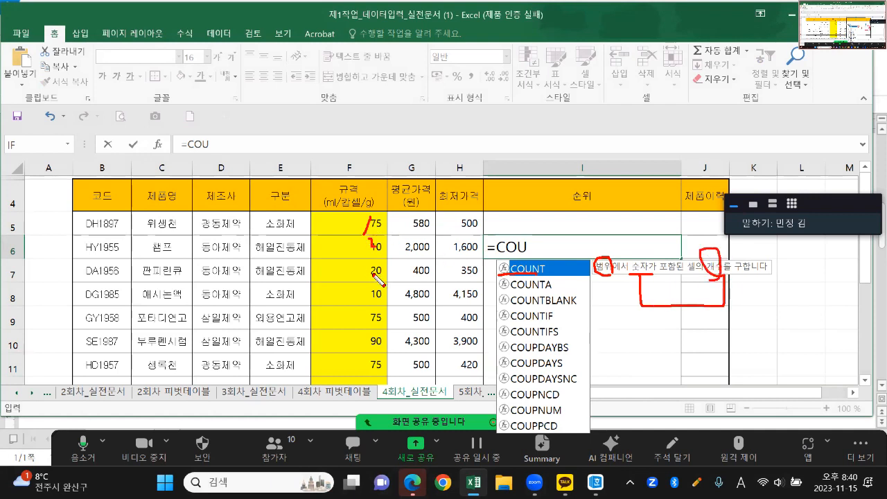
{"action": "key", "text": "Escape"}
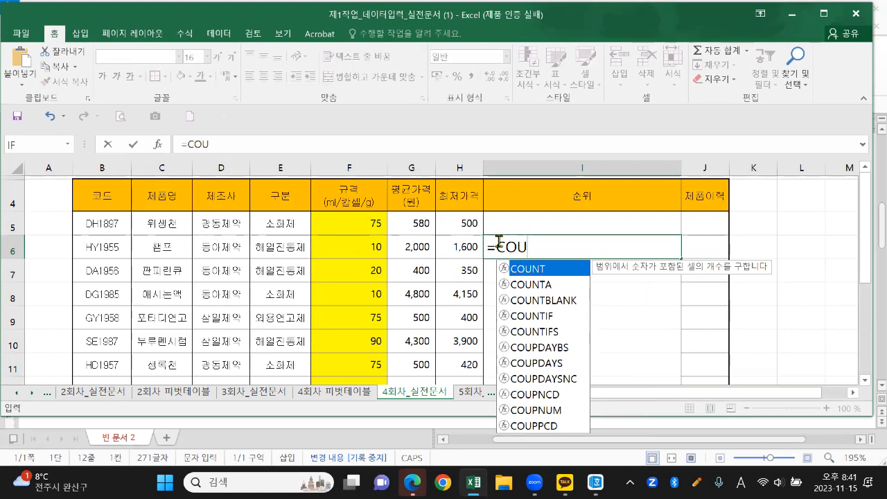
Pick COUNT from the suggested functions for I6 and open its function arguments beside the data table
{"action": "double_click", "coordinate": [540, 269]}
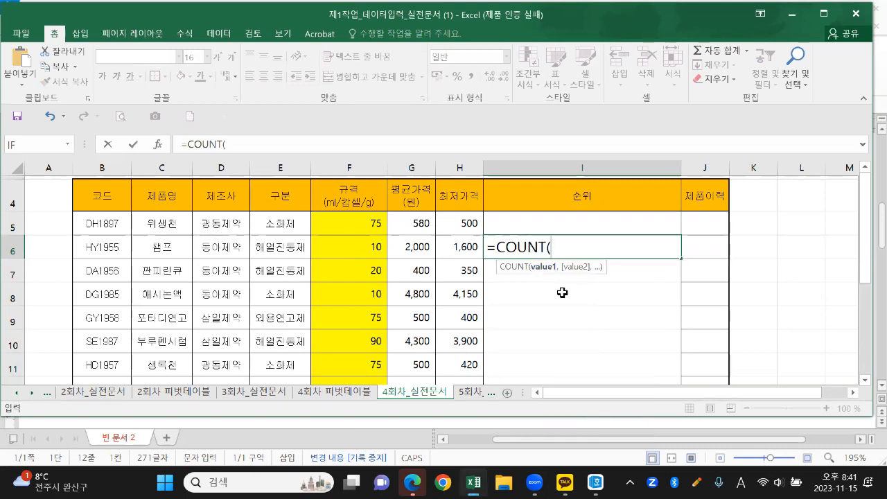
{"action": "left_click", "coordinate": [158, 144]}
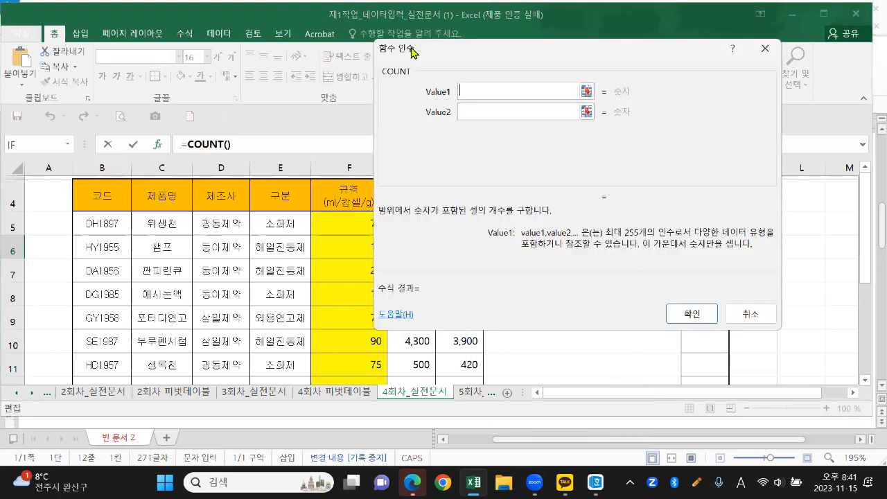
{"action": "left_click_drag", "start_coordinate": [412, 52], "coordinate": [599, 91]}
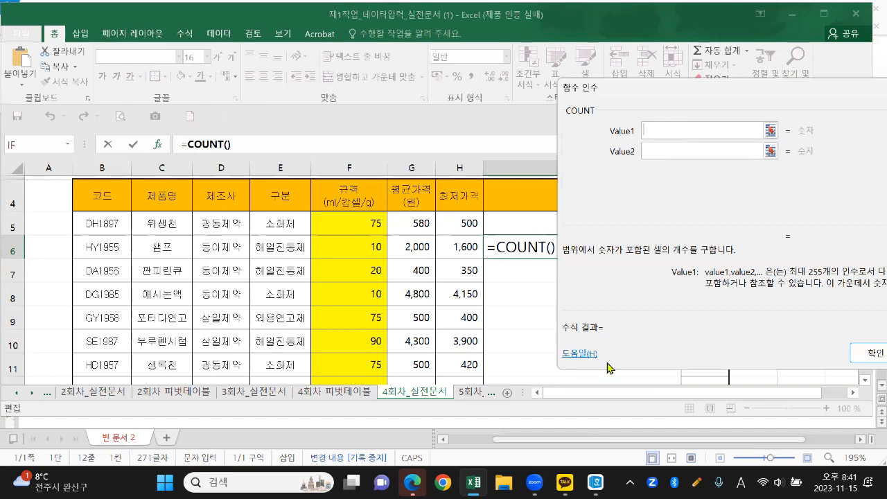
Set COUNT's Value1 to the range F5:F12, circle the previewed result with the red annotation pen, and confirm the formula
{"action": "left_click_drag", "start_coordinate": [366, 220], "coordinate": [366, 381]}
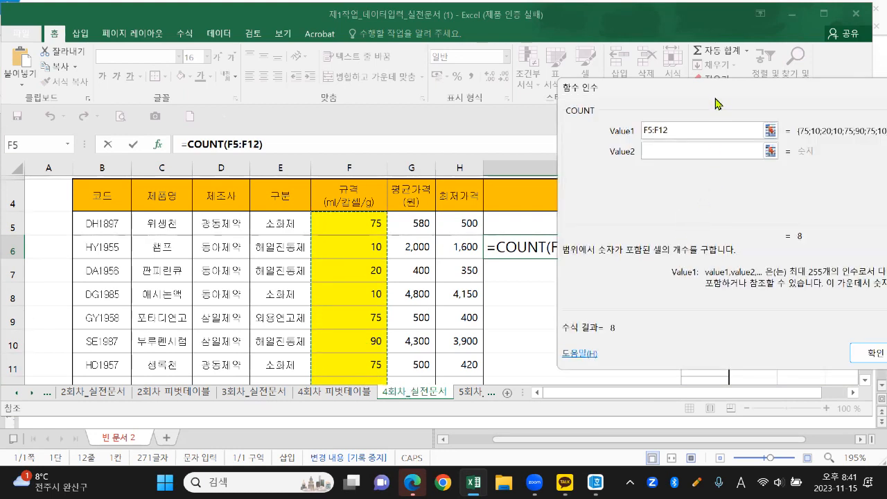
{"action": "left_click_drag", "start_coordinate": [714, 99], "coordinate": [552, 32]}
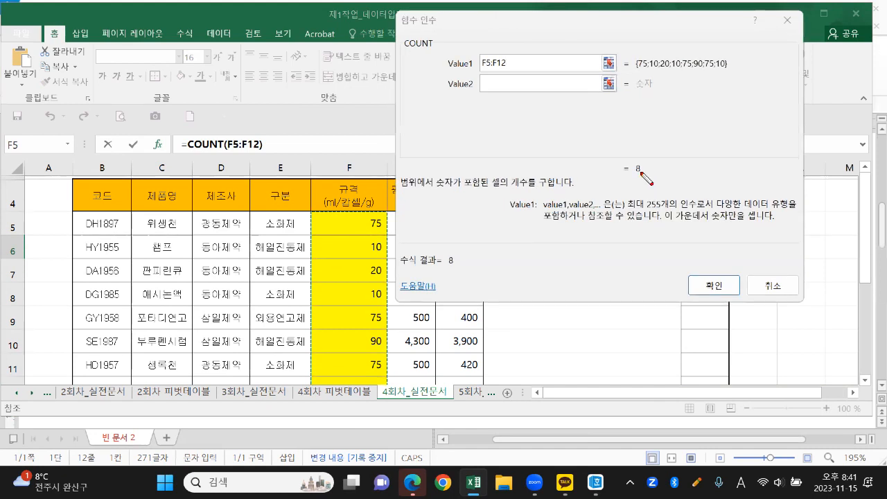
{"action": "mouse_move", "coordinate": [639, 186]}
{"action": "left_mouse_down"}
{"action": "mouse_move", "coordinate": [663, 162]}
{"action": "mouse_move", "coordinate": [648, 186]}
{"action": "left_mouse_up"}
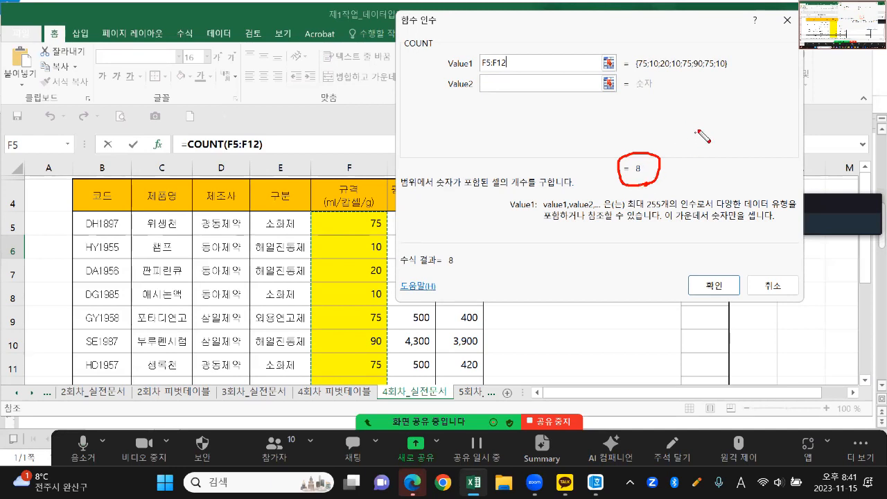
{"action": "left_click", "coordinate": [713, 284]}
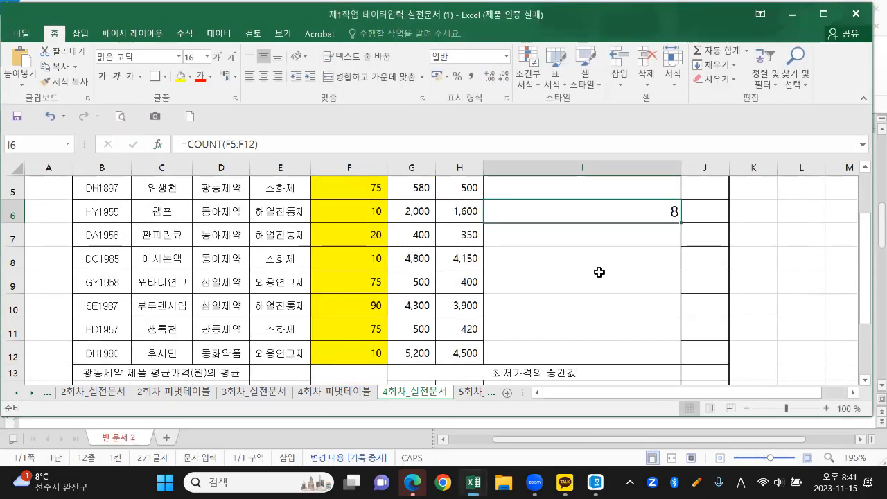
{"action": "scroll", "coordinate": [600, 272], "scroll_direction": "up", "scroll_amount": 1}
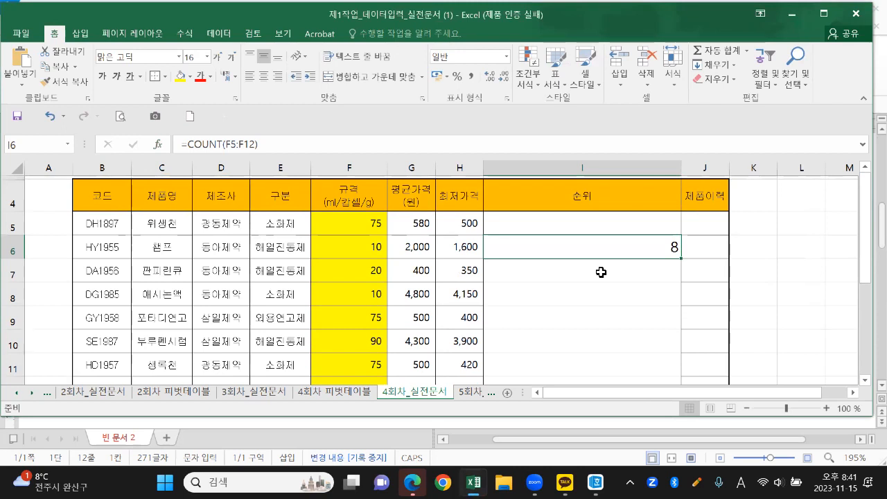
{"action": "scroll", "coordinate": [600, 272], "scroll_direction": "down", "scroll_amount": 1}
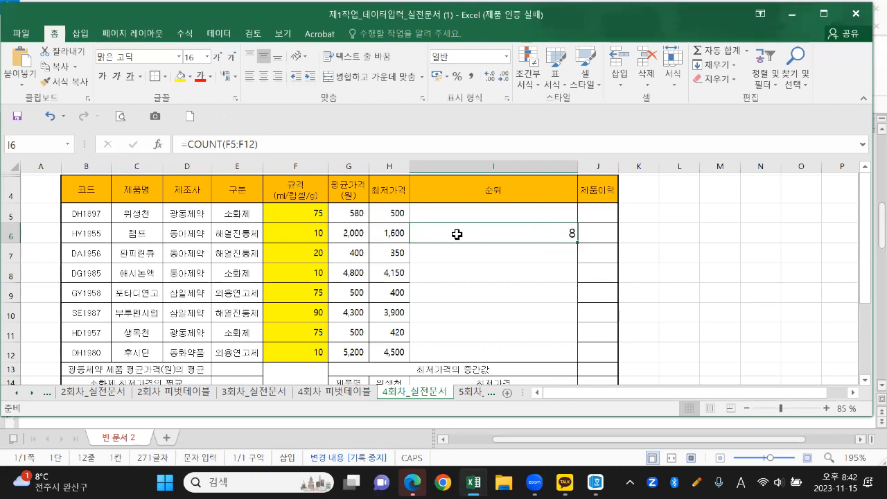
Turn I6's formula into displayed text =COUNT(F5:F12), circle its range with the red annotation pen, and clear the mark
{"action": "double_click", "coordinate": [527, 233]}
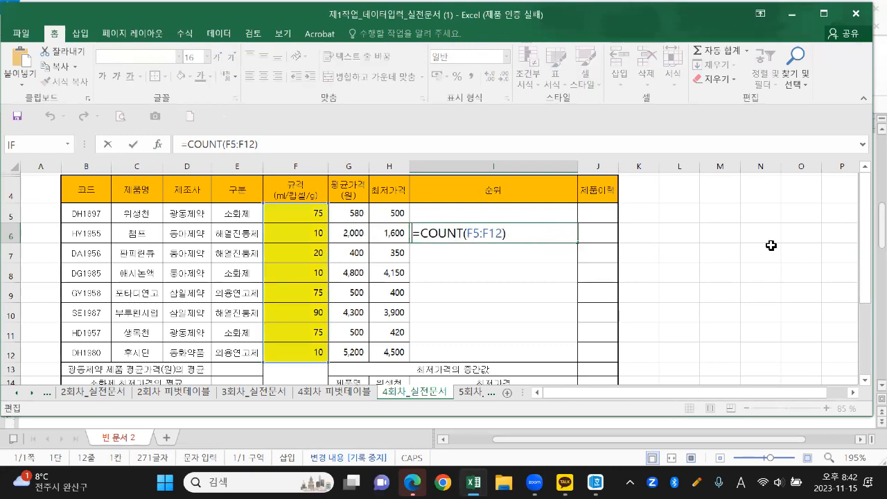
{"action": "key", "text": "Return"}
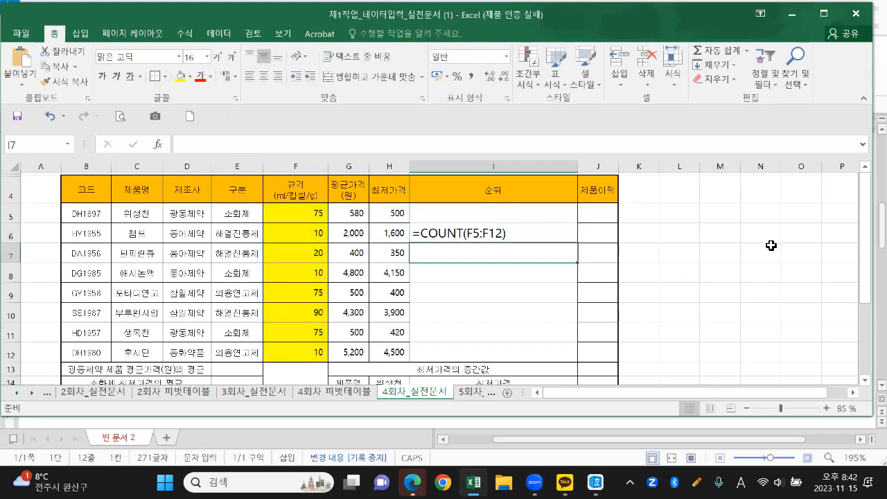
{"action": "mouse_move", "coordinate": [469, 243]}
{"action": "left_mouse_down"}
{"action": "mouse_move", "coordinate": [501, 221]}
{"action": "mouse_move", "coordinate": [510, 244]}
{"action": "mouse_move", "coordinate": [483, 255]}
{"action": "left_mouse_up"}
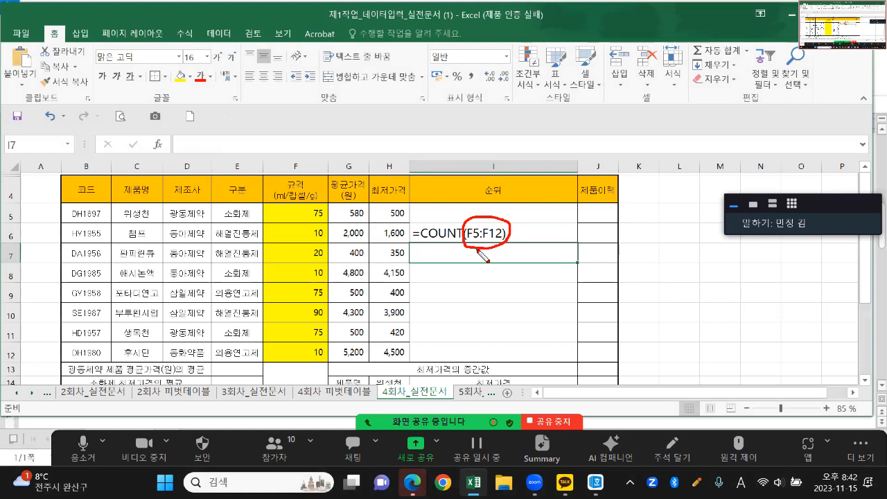
{"action": "key", "text": "Escape"}
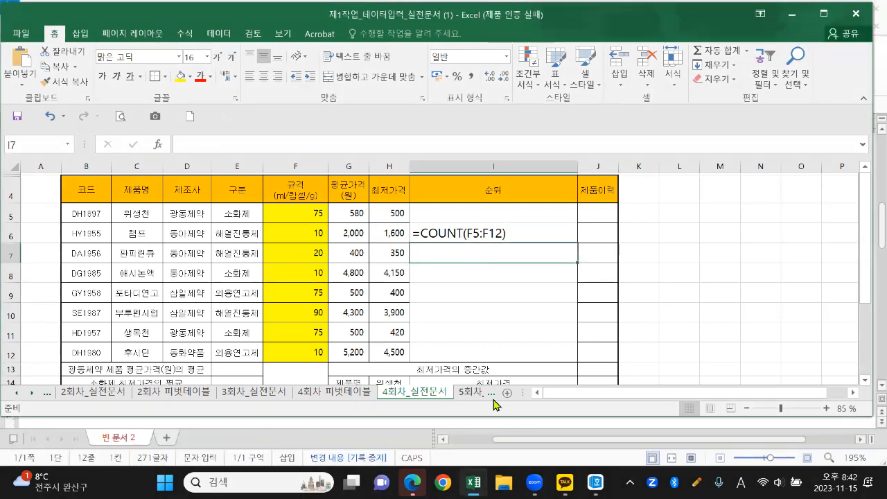
Switch to the 빈 문서 2 Hangul document and highlight 조건 in the COUNTIF syntax and in its description
{"action": "mouse_move", "coordinate": [595, 482]}
{"action": "left_click", "coordinate": [648, 410]}
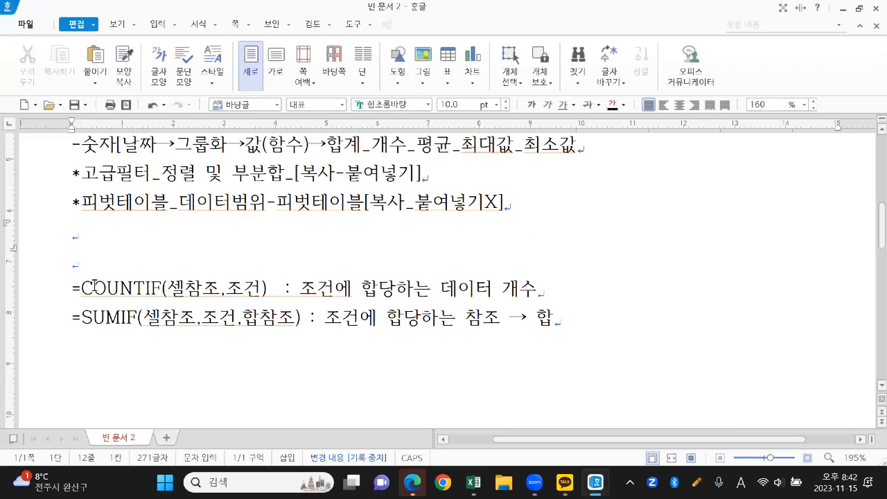
{"action": "left_click_drag", "start_coordinate": [168, 287], "coordinate": [262, 287]}
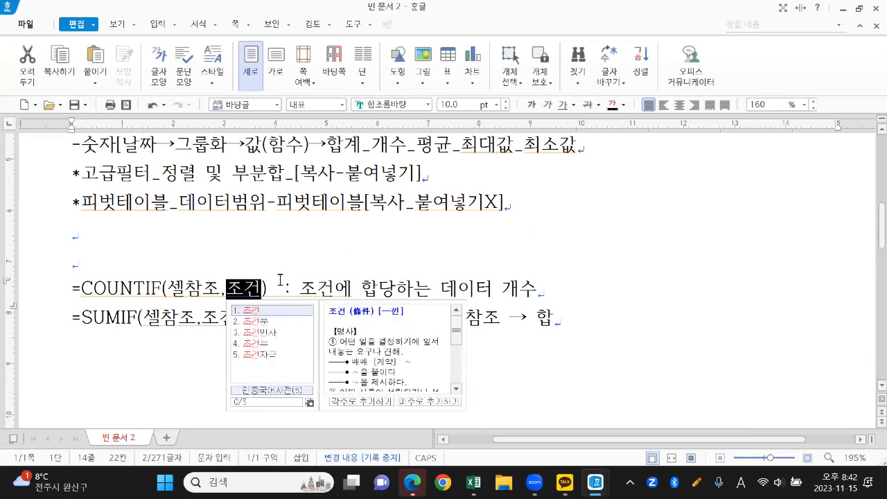
{"action": "left_click", "coordinate": [332, 267]}
{"action": "left_click_drag", "start_coordinate": [298, 286], "coordinate": [333, 288]}
{"action": "left_click", "coordinate": [380, 268]}
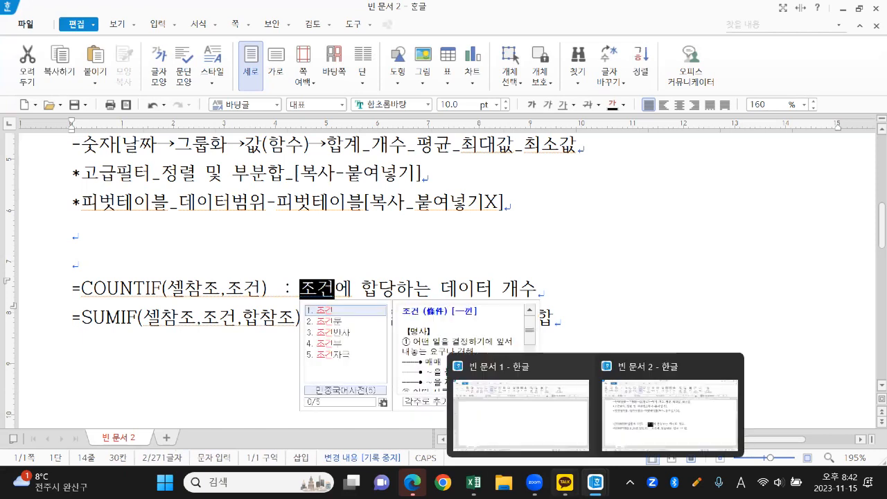
Switch back to Excel and fill F5, F9, F10 and F11, the values of 50 or more, with standard orange
{"action": "left_click", "coordinate": [474, 481]}
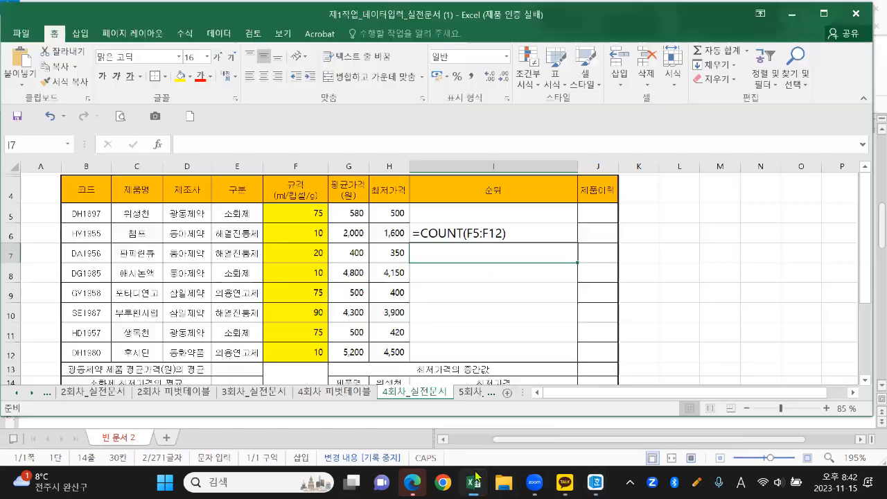
{"action": "left_click", "coordinate": [459, 275]}
{"action": "left_click_drag", "start_coordinate": [303, 215], "coordinate": [297, 350]}
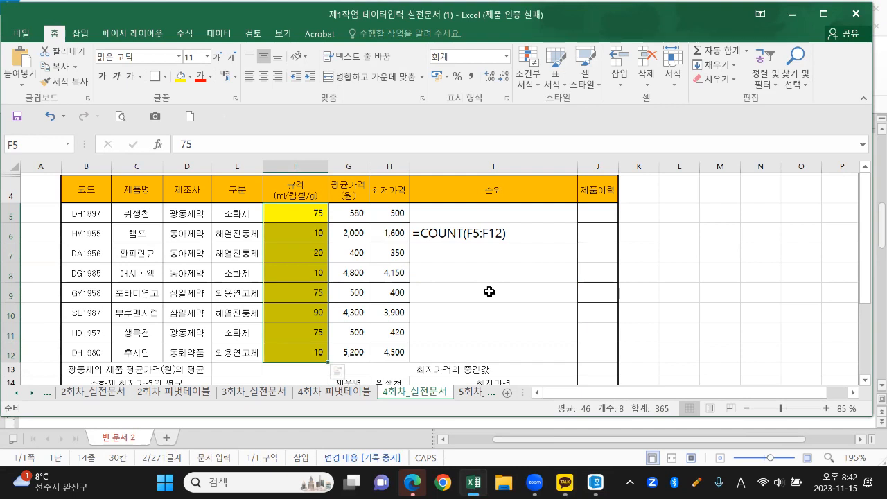
{"action": "left_click", "coordinate": [308, 213]}
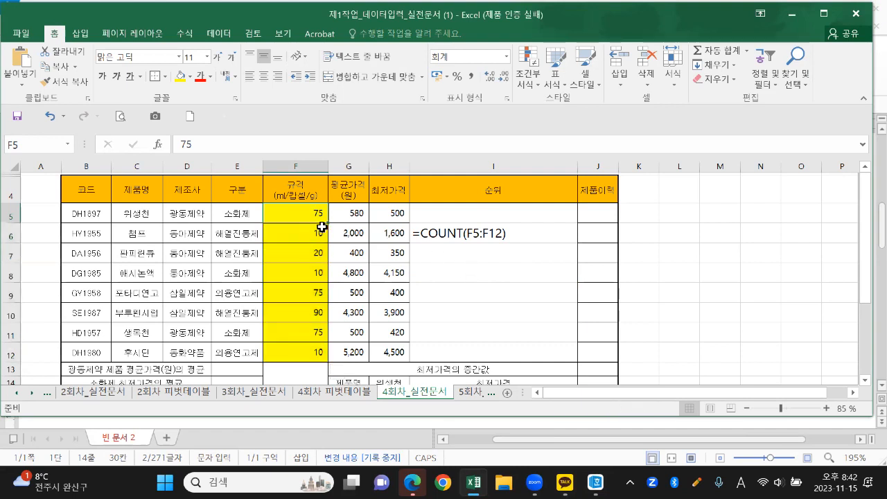
{"action": "left_click", "coordinate": [315, 293], "text": "ctrl"}
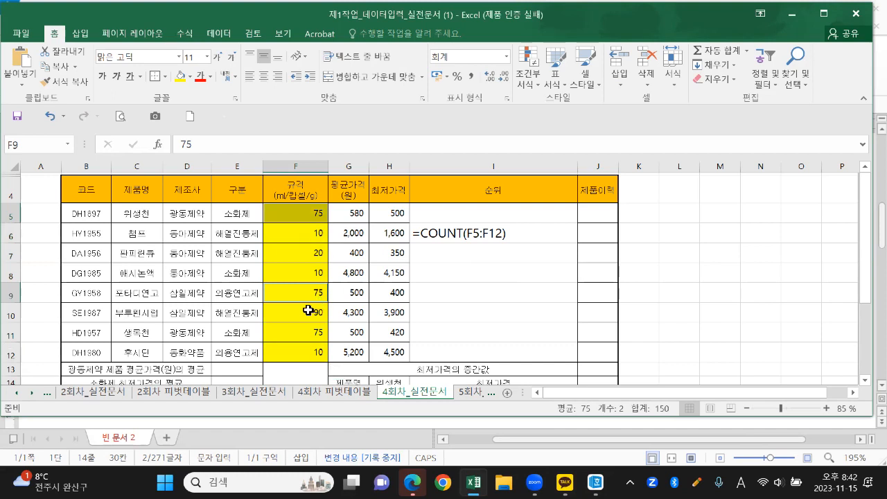
{"action": "left_click", "coordinate": [308, 312], "text": "ctrl"}
{"action": "left_click", "coordinate": [309, 332], "text": "ctrl"}
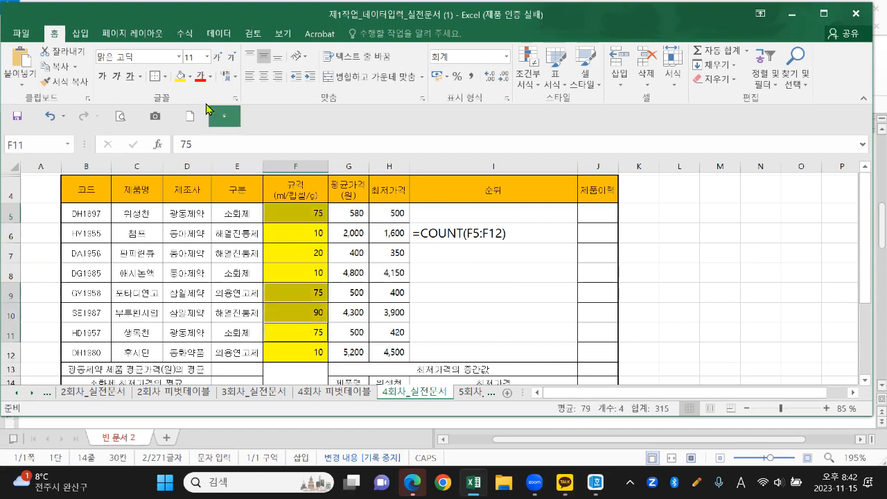
{"action": "left_click", "coordinate": [192, 83]}
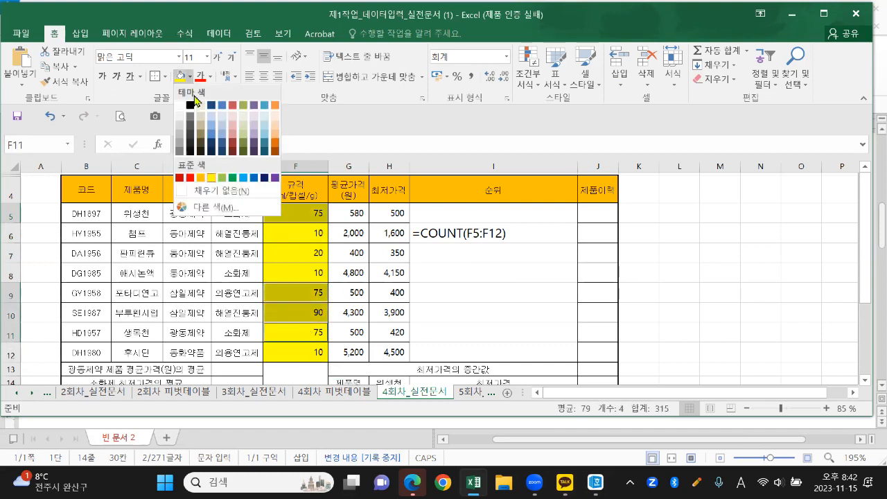
{"action": "left_click", "coordinate": [203, 181]}
Enlarge I8's font to size 20 and start a formula with =COU to bring up the suggested functions
{"action": "left_click", "coordinate": [474, 273]}
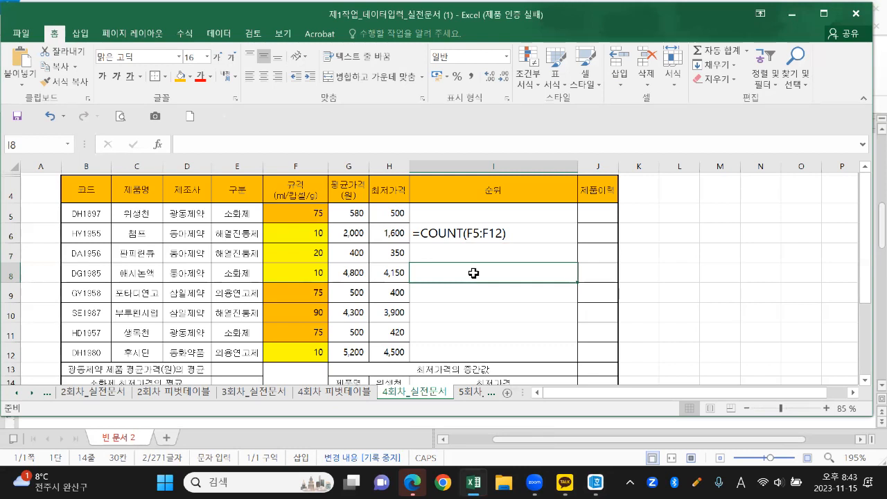
{"action": "double_click", "coordinate": [218, 59]}
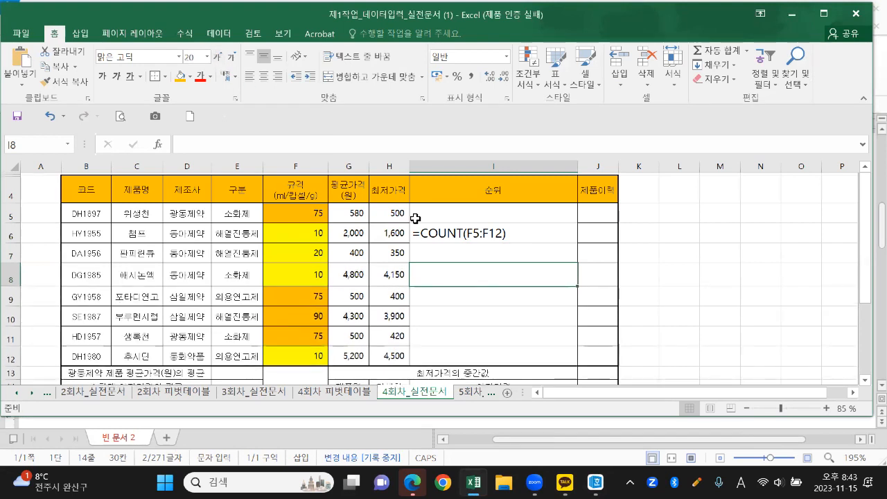
{"action": "type", "text": "="}
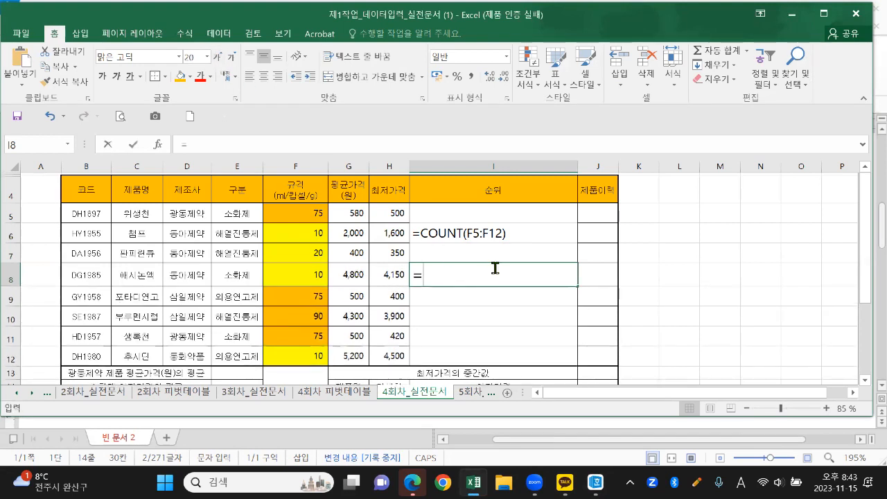
{"action": "key", "text": "Hangul"}
{"action": "type", "text": "채ㅓ"}
{"action": "key", "text": "BackSpace"}
{"action": "key", "text": "BackSpace"}
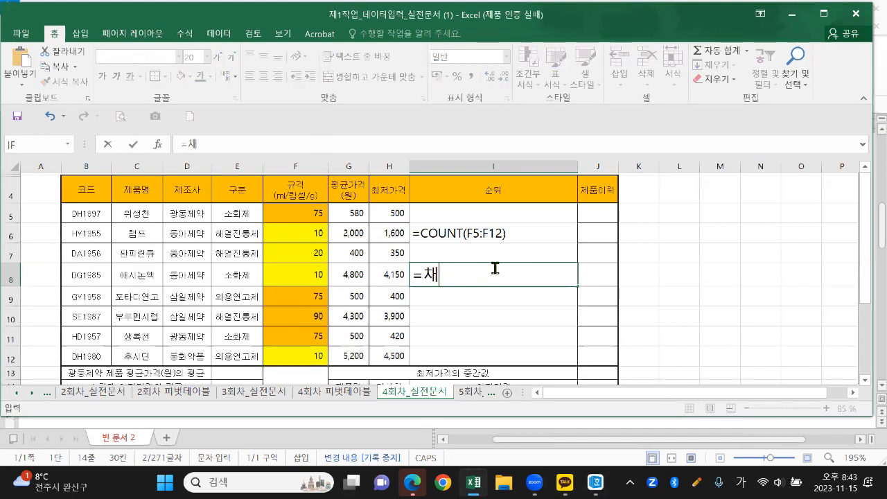
{"action": "type", "text": "COU"}
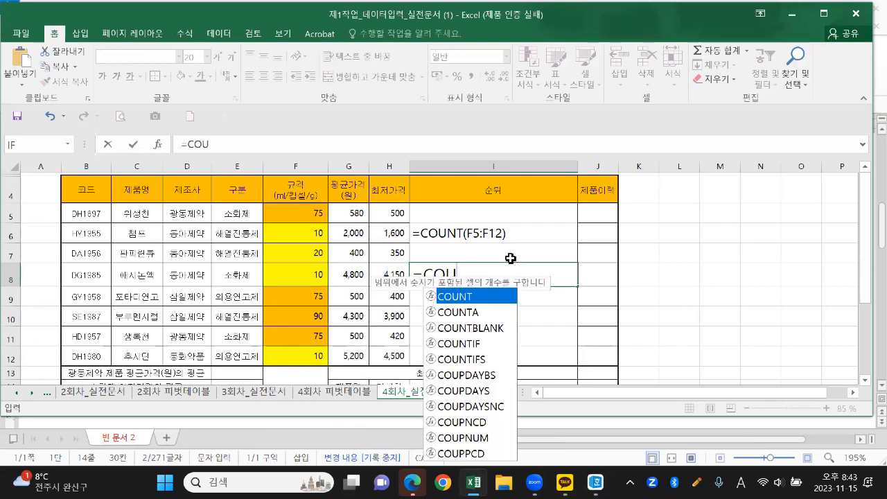
Circle and pick COUNTIF from the suggested functions for I8, and open its function arguments clear of the displayed COUNT formula
{"action": "mouse_move", "coordinate": [418, 354]}
{"action": "left_mouse_down"}
{"action": "mouse_move", "coordinate": [484, 360]}
{"action": "mouse_move", "coordinate": [439, 335]}
{"action": "mouse_move", "coordinate": [420, 356]}
{"action": "left_mouse_up"}
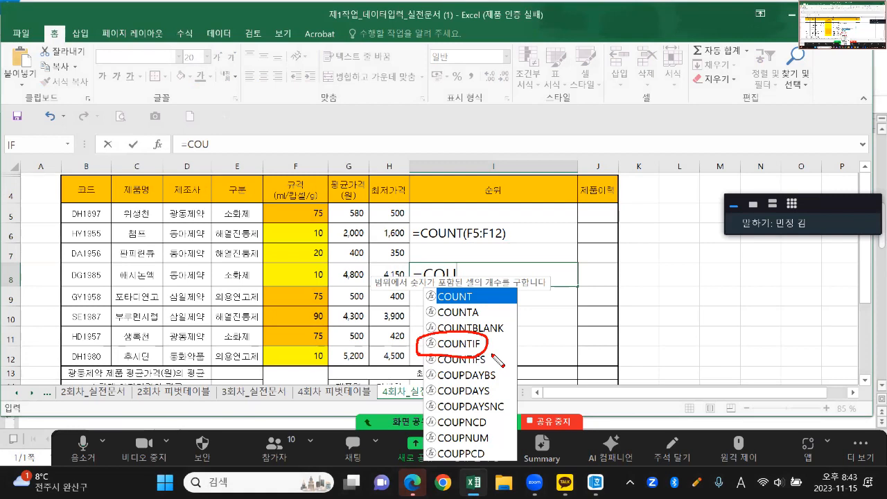
{"action": "key", "text": "Escape"}
{"action": "double_click", "coordinate": [476, 350]}
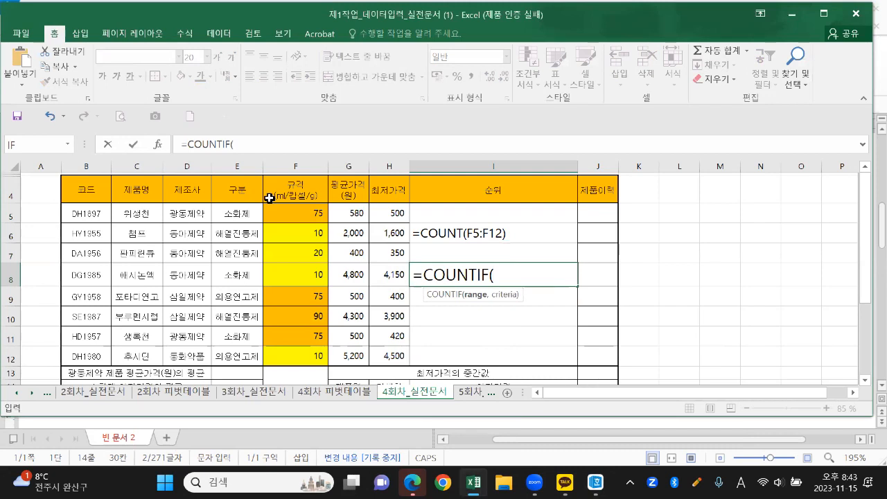
{"action": "key", "text": "ctrl+2"}
{"action": "mouse_move", "coordinate": [169, 155]}
{"action": "left_mouse_down"}
{"action": "mouse_move", "coordinate": [150, 140]}
{"action": "mouse_move", "coordinate": [169, 148]}
{"action": "mouse_move", "coordinate": [149, 150]}
{"action": "mouse_move", "coordinate": [163, 137]}
{"action": "mouse_move", "coordinate": [161, 155]}
{"action": "left_mouse_up"}
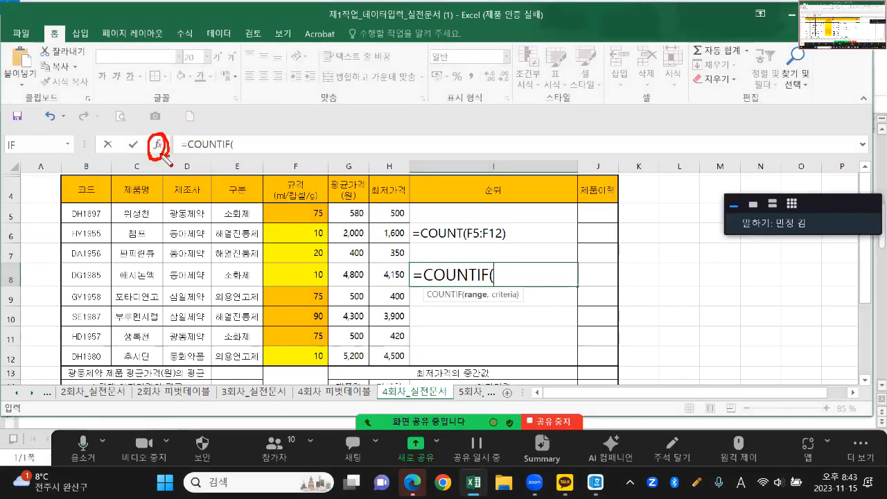
{"action": "key", "text": "Escape"}
{"action": "left_click", "coordinate": [158, 145]}
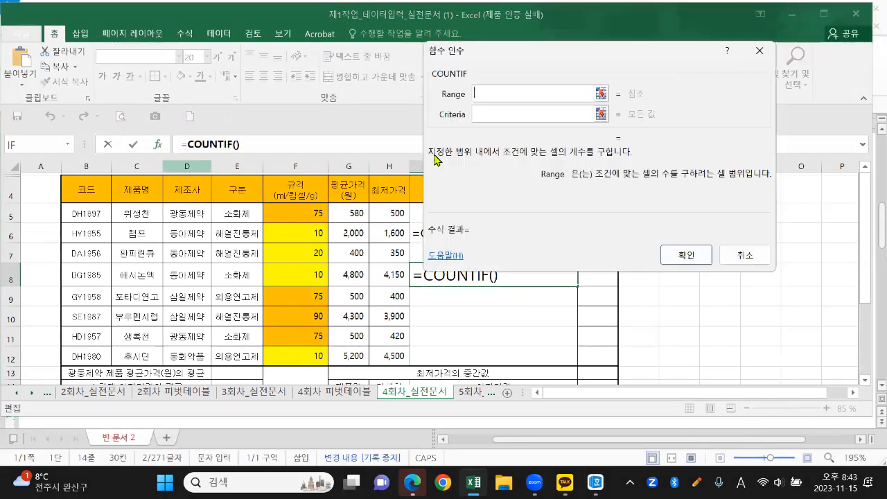
{"action": "left_click_drag", "start_coordinate": [457, 64], "coordinate": [552, 82]}
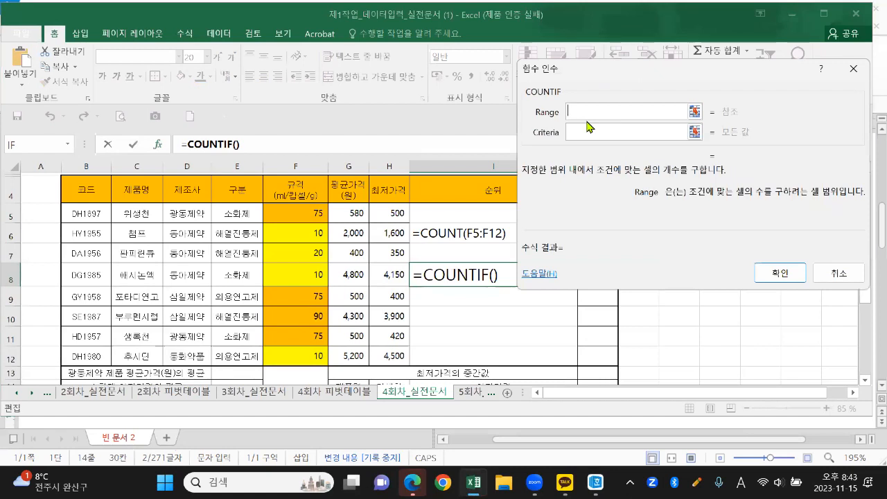
Mark the COUNTIF name, the column F values, COUNT's range and the Range field with the red annotation pen, then clear the marks
{"action": "left_click_drag", "start_coordinate": [527, 97], "coordinate": [560, 96]}
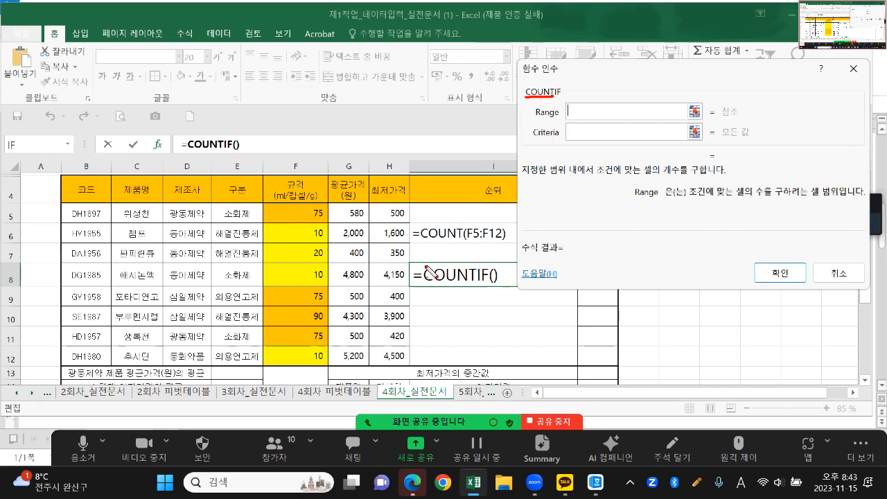
{"action": "mouse_move", "coordinate": [333, 372]}
{"action": "left_mouse_down"}
{"action": "mouse_move", "coordinate": [276, 362]}
{"action": "mouse_move", "coordinate": [284, 192]}
{"action": "mouse_move", "coordinate": [345, 320]}
{"action": "mouse_move", "coordinate": [323, 375]}
{"action": "left_mouse_up"}
{"action": "mouse_move", "coordinate": [485, 243]}
{"action": "left_mouse_down"}
{"action": "mouse_move", "coordinate": [474, 226]}
{"action": "mouse_move", "coordinate": [514, 244]}
{"action": "mouse_move", "coordinate": [482, 249]}
{"action": "left_mouse_up"}
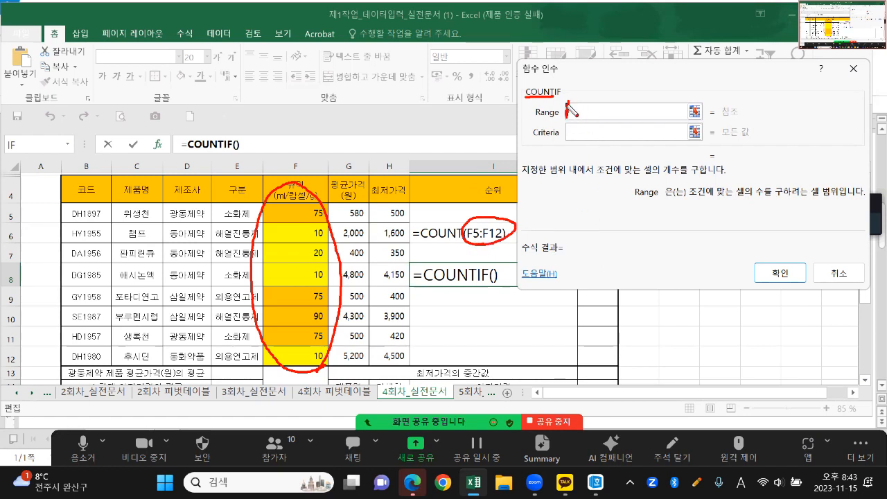
{"action": "left_click_drag", "start_coordinate": [568, 103], "coordinate": [567, 117]}
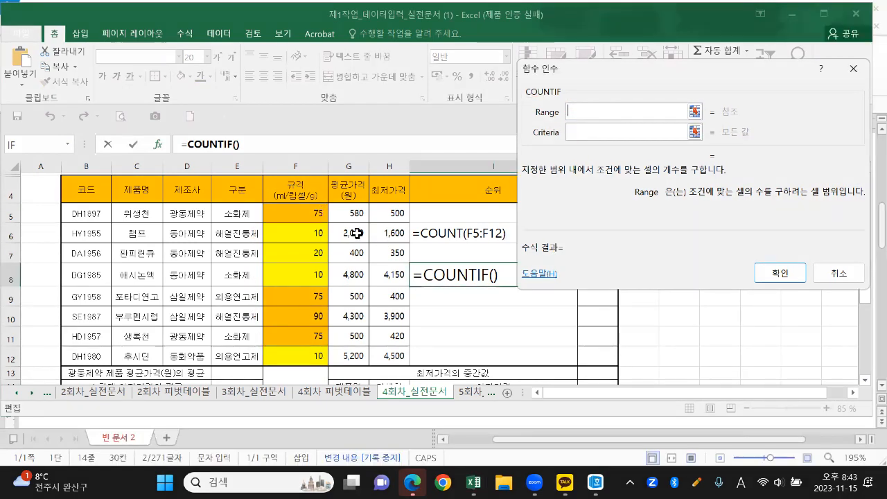
Set COUNTIF's Range to F5:F12, circle it and COUNT's matching range with the red annotation pen, and clear the marks
{"action": "left_click_drag", "start_coordinate": [312, 213], "coordinate": [312, 356]}
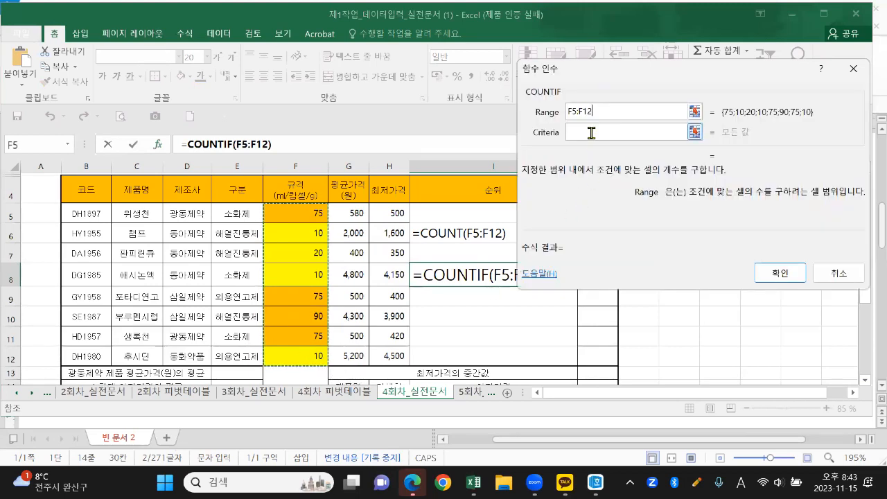
{"action": "left_click", "coordinate": [680, 132]}
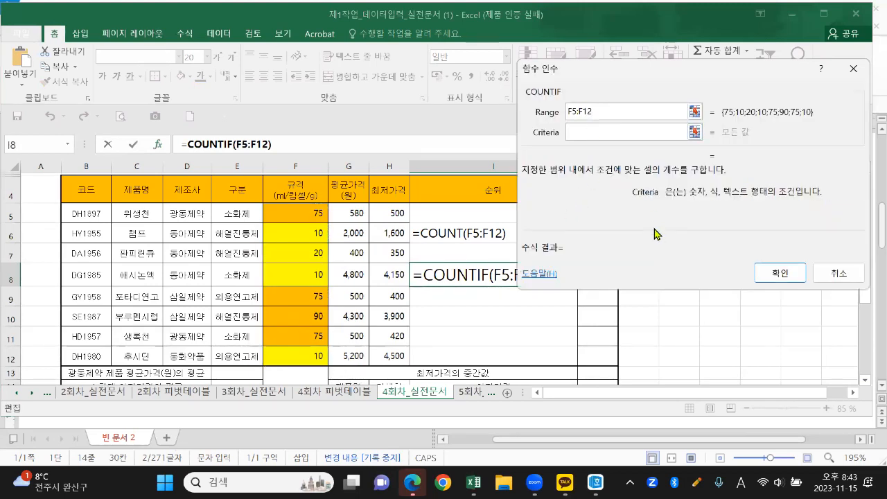
{"action": "mouse_move", "coordinate": [499, 244]}
{"action": "left_mouse_down"}
{"action": "mouse_move", "coordinate": [459, 250]}
{"action": "mouse_move", "coordinate": [506, 222]}
{"action": "mouse_move", "coordinate": [502, 243]}
{"action": "left_mouse_up"}
{"action": "mouse_move", "coordinate": [592, 114]}
{"action": "left_mouse_down"}
{"action": "mouse_move", "coordinate": [563, 104]}
{"action": "mouse_move", "coordinate": [594, 124]}
{"action": "left_mouse_up"}
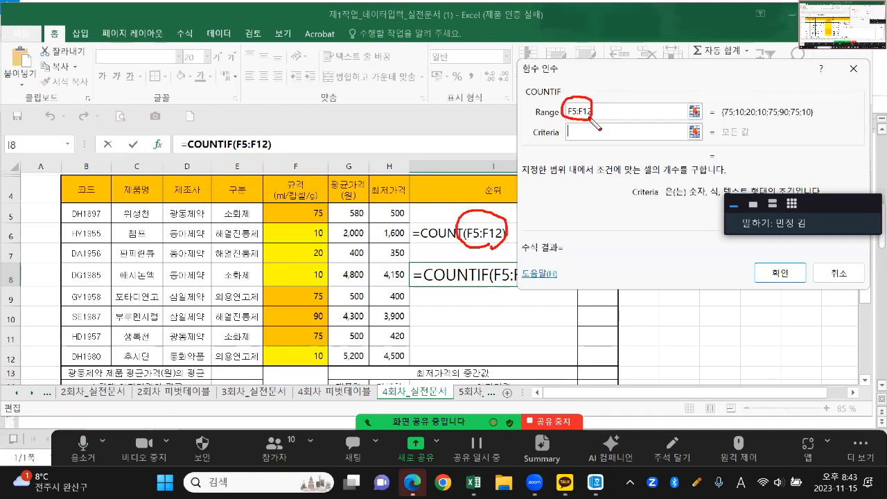
{"action": "key", "text": "Escape"}
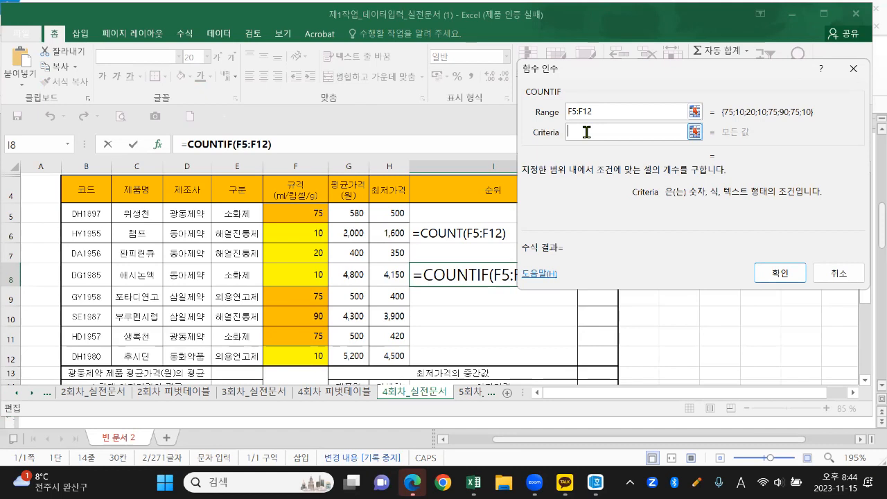
Set COUNTIF's Criteria to >=50, uncover the I8 formula, and mark the column F values, Range and Criteria with the red annotation pen
{"action": "type", "text": ">=50"}
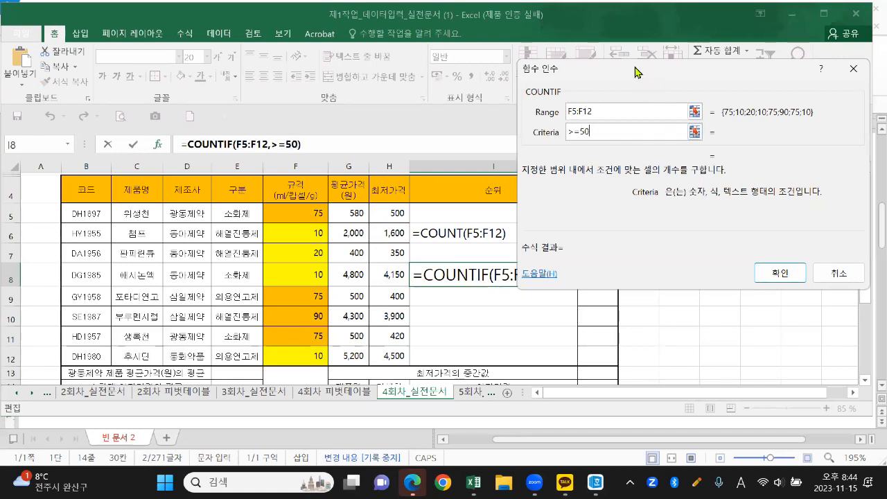
{"action": "left_click_drag", "start_coordinate": [638, 72], "coordinate": [526, 40]}
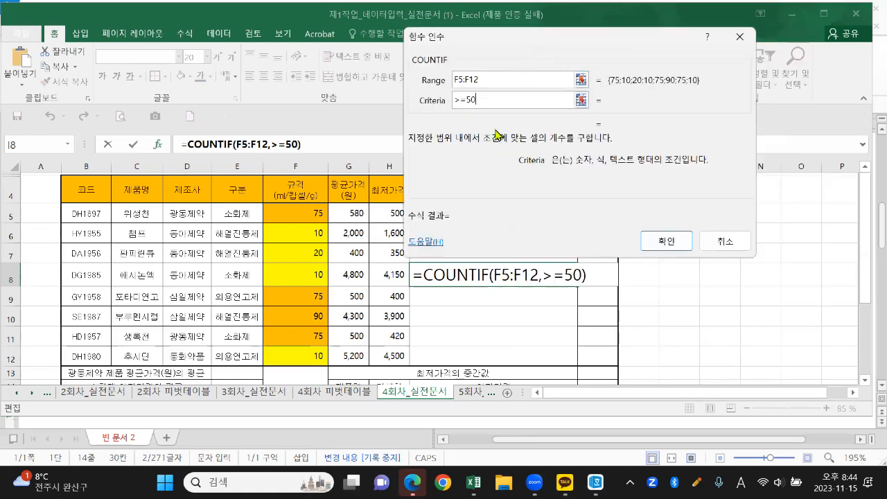
{"action": "left_click_drag", "start_coordinate": [295, 198], "coordinate": [282, 226]}
{"action": "mouse_move", "coordinate": [284, 258]}
{"action": "left_mouse_down"}
{"action": "mouse_move", "coordinate": [346, 378]}
{"action": "mouse_move", "coordinate": [320, 196]}
{"action": "mouse_move", "coordinate": [309, 233]}
{"action": "left_mouse_up"}
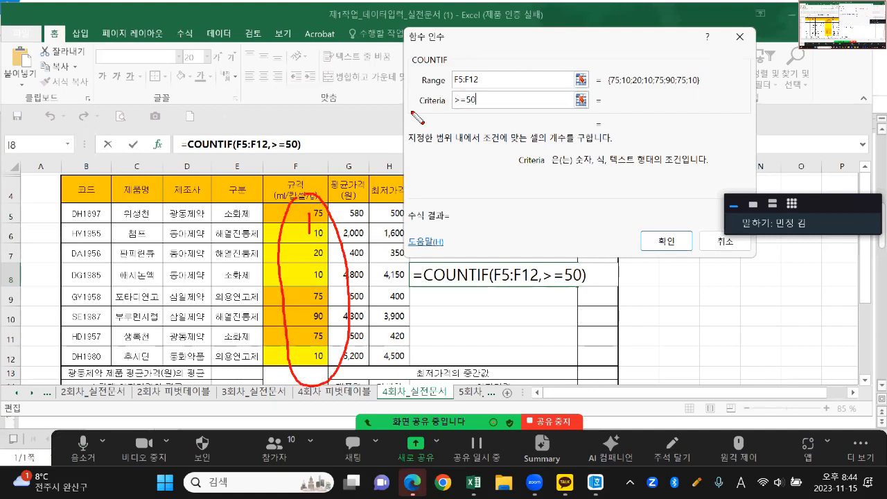
{"action": "left_click_drag", "start_coordinate": [460, 60], "coordinate": [460, 78]}
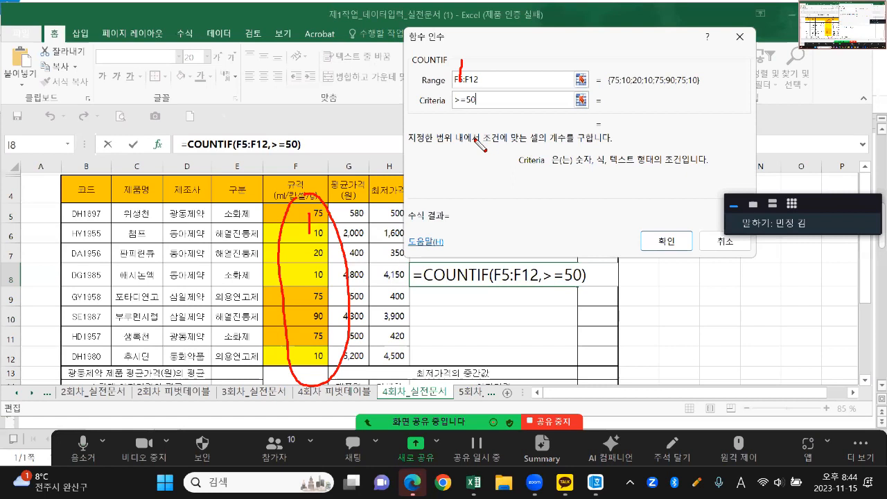
{"action": "mouse_move", "coordinate": [463, 111]}
{"action": "left_mouse_down"}
{"action": "mouse_move", "coordinate": [456, 96]}
{"action": "mouse_move", "coordinate": [487, 82]}
{"action": "mouse_move", "coordinate": [474, 119]}
{"action": "left_mouse_up"}
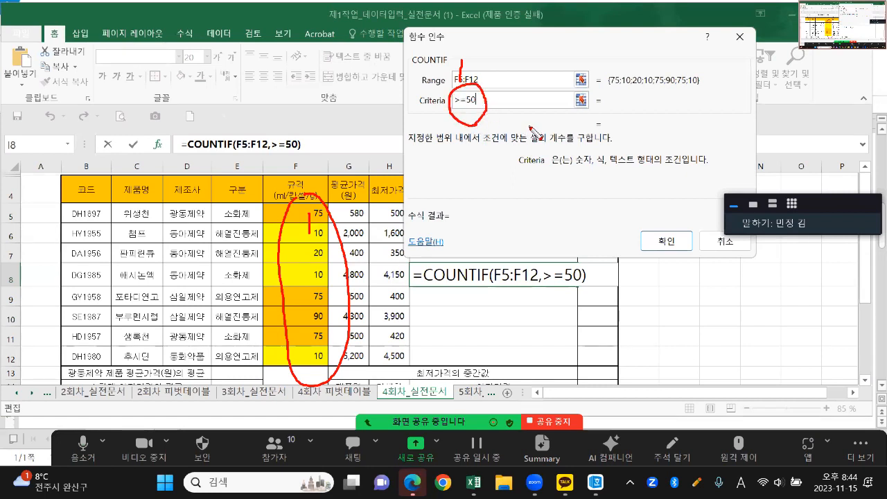
Clear the red annotation marks, enter the COUNTIF formula in I8 and widen column I
{"action": "key", "text": "Escape"}
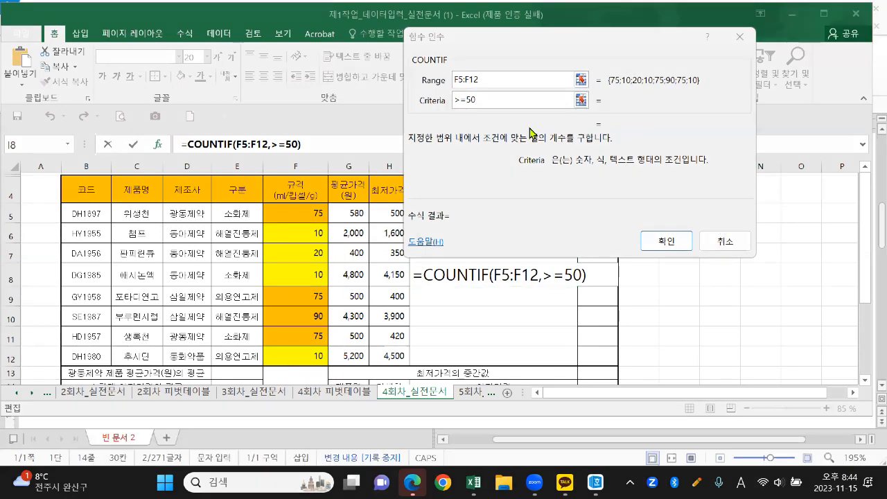
{"action": "left_click", "coordinate": [672, 242]}
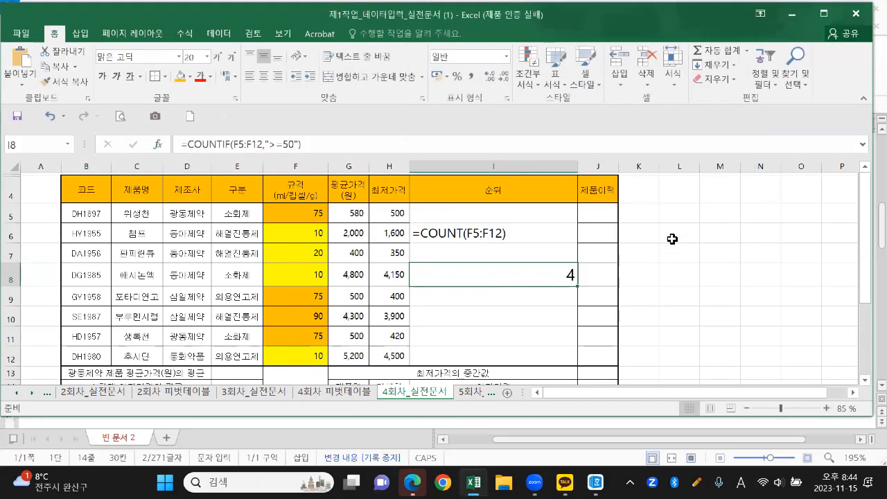
{"action": "left_click_drag", "start_coordinate": [576, 169], "coordinate": [635, 171]}
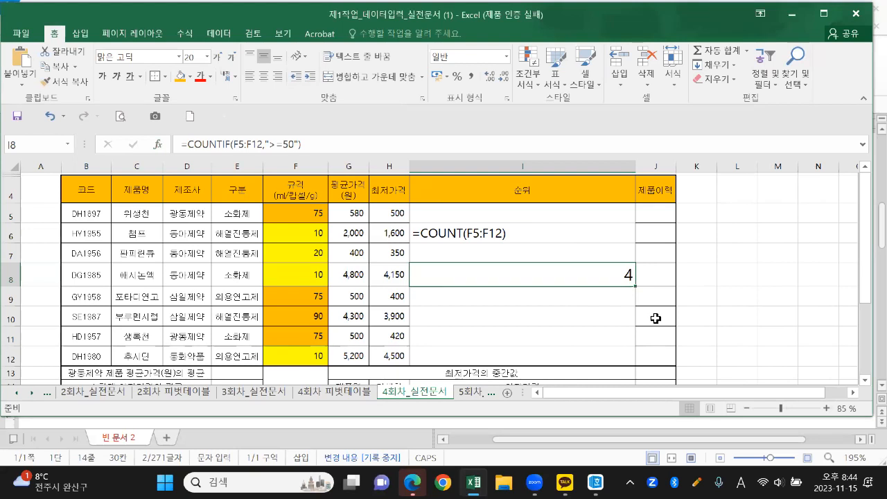
Circle the I8 result with the red annotation pen, link it to its formula, number the two arguments and clear the marks
{"action": "mouse_move", "coordinate": [638, 285]}
{"action": "left_mouse_down"}
{"action": "mouse_move", "coordinate": [632, 291]}
{"action": "mouse_move", "coordinate": [640, 287]}
{"action": "left_mouse_up"}
{"action": "mouse_move", "coordinate": [573, 266]}
{"action": "left_mouse_down"}
{"action": "mouse_move", "coordinate": [569, 283]}
{"action": "mouse_move", "coordinate": [583, 282]}
{"action": "left_mouse_up"}
{"action": "mouse_move", "coordinate": [573, 267]}
{"action": "left_mouse_down"}
{"action": "mouse_move", "coordinate": [578, 296]}
{"action": "mouse_move", "coordinate": [594, 265]}
{"action": "mouse_move", "coordinate": [548, 77]}
{"action": "mouse_move", "coordinate": [358, 113]}
{"action": "mouse_move", "coordinate": [309, 144]}
{"action": "mouse_move", "coordinate": [314, 137]}
{"action": "mouse_move", "coordinate": [310, 154]}
{"action": "left_mouse_up"}
{"action": "left_click_drag", "start_coordinate": [179, 157], "coordinate": [309, 157]}
{"action": "mouse_move", "coordinate": [247, 147]}
{"action": "left_mouse_down"}
{"action": "mouse_move", "coordinate": [265, 204]}
{"action": "mouse_move", "coordinate": [239, 201]}
{"action": "mouse_move", "coordinate": [257, 171]}
{"action": "mouse_move", "coordinate": [251, 191]}
{"action": "left_mouse_up"}
{"action": "mouse_move", "coordinate": [285, 147]}
{"action": "left_mouse_down"}
{"action": "mouse_move", "coordinate": [285, 170]}
{"action": "mouse_move", "coordinate": [304, 163]}
{"action": "left_mouse_up"}
{"action": "mouse_move", "coordinate": [282, 196]}
{"action": "left_mouse_down"}
{"action": "mouse_move", "coordinate": [298, 210]}
{"action": "mouse_move", "coordinate": [303, 194]}
{"action": "mouse_move", "coordinate": [281, 208]}
{"action": "mouse_move", "coordinate": [305, 189]}
{"action": "left_mouse_up"}
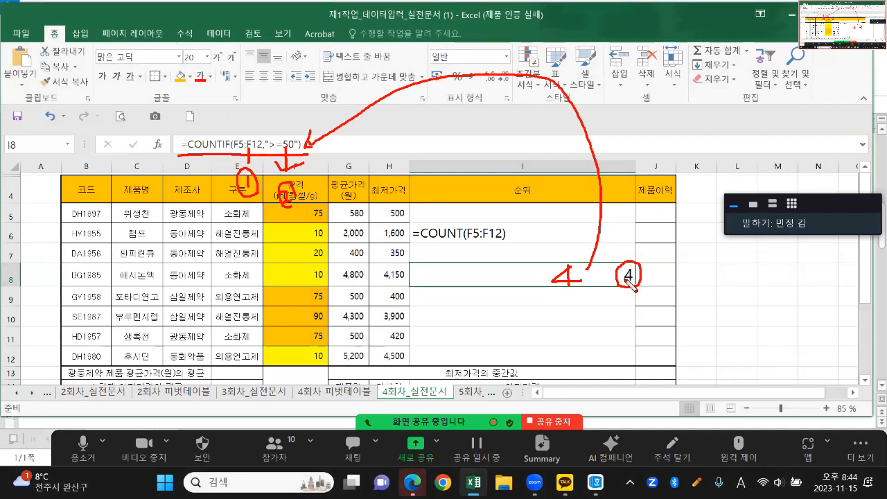
{"action": "key", "text": "Escape"}
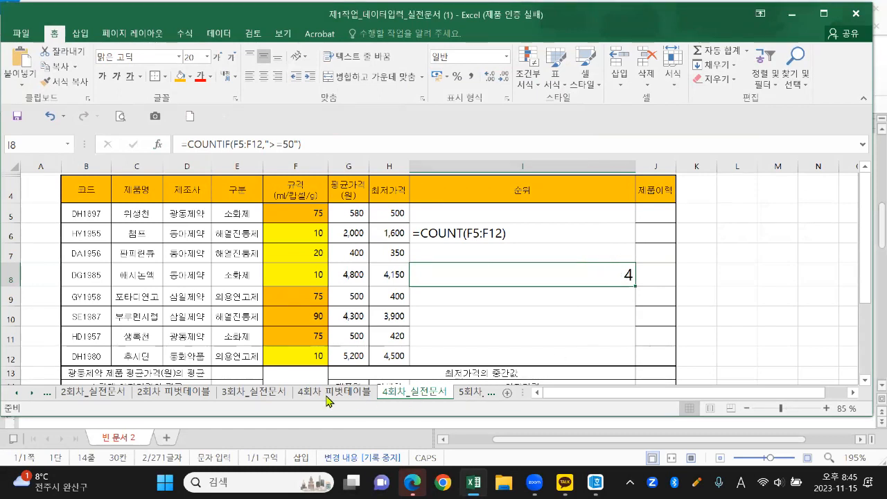
On the 3회차_실전문서 sheet, fill the 구분 values in D5:D12 with yellow
{"action": "left_click", "coordinate": [280, 397]}
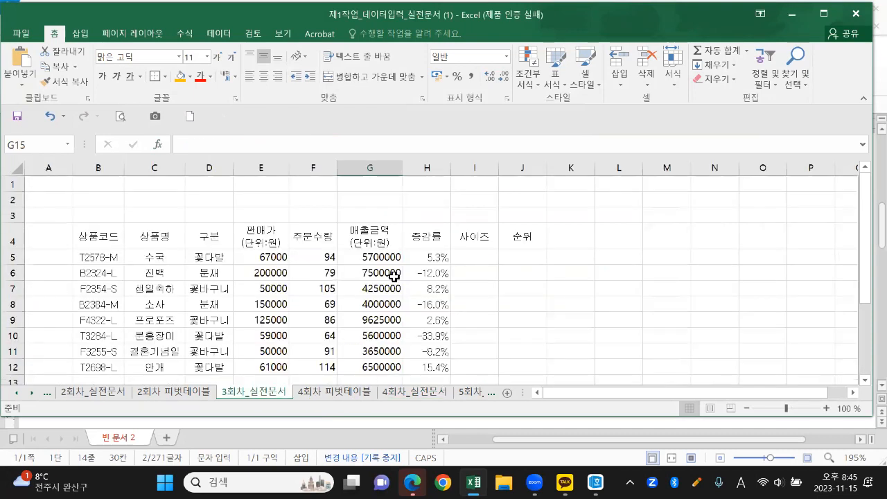
{"action": "scroll", "coordinate": [394, 275], "scroll_direction": "down", "scroll_amount": 1}
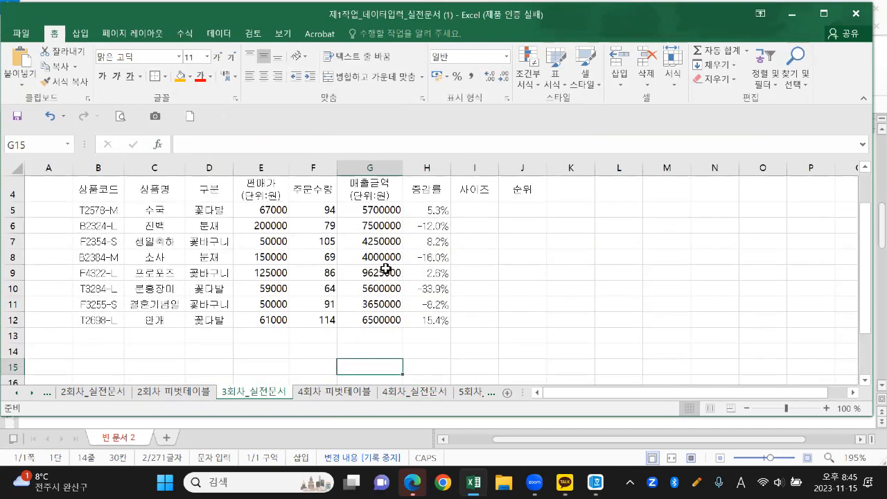
{"action": "left_click_drag", "start_coordinate": [219, 209], "coordinate": [214, 319]}
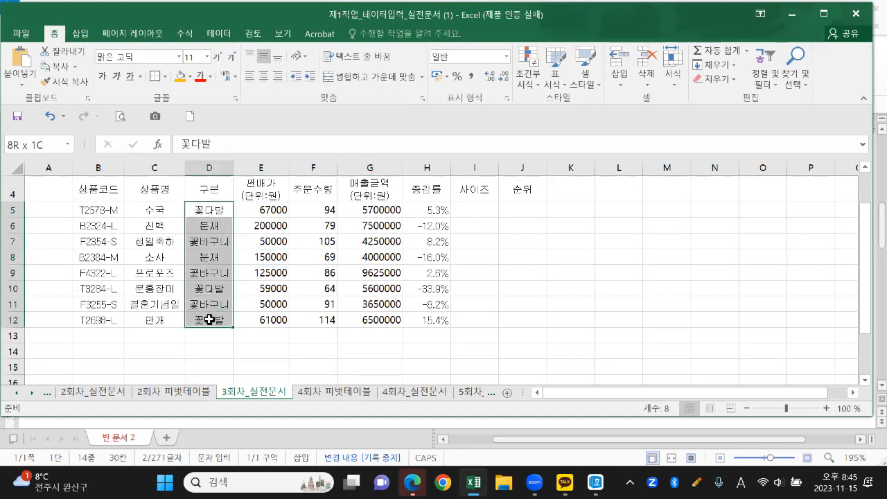
{"action": "left_click", "coordinate": [190, 76]}
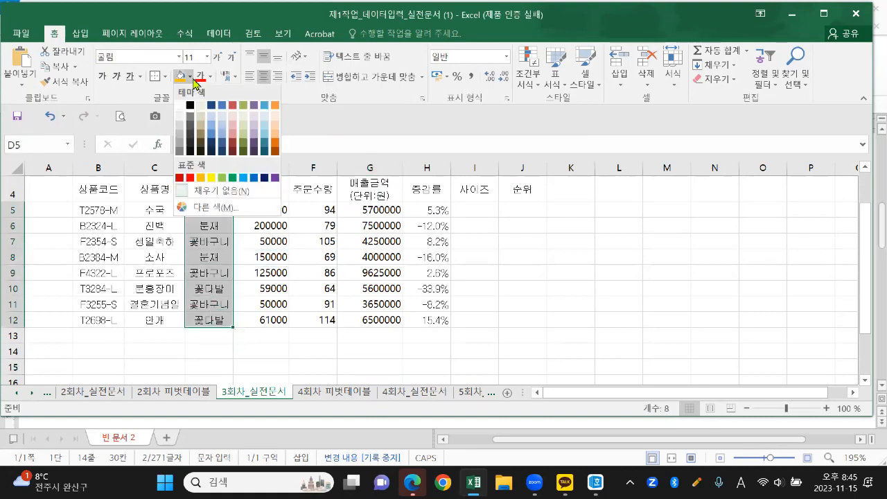
{"action": "left_click", "coordinate": [214, 178]}
{"action": "left_click", "coordinate": [430, 274]}
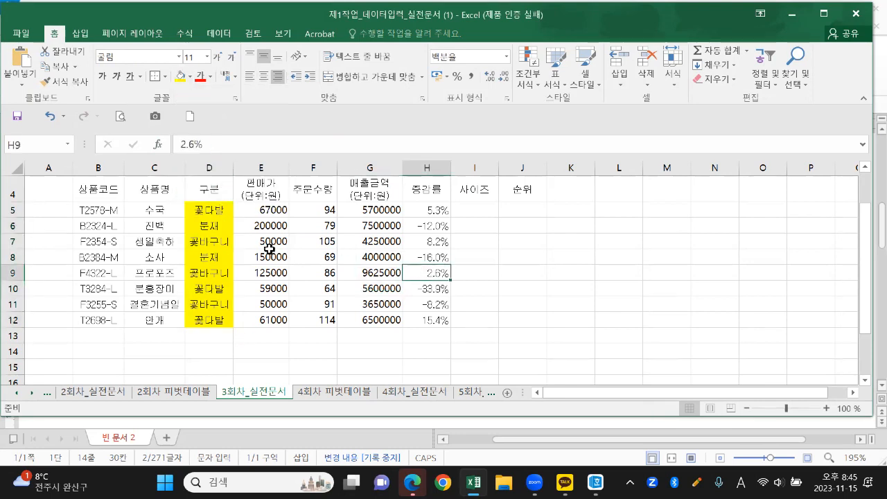
Fill the three 꽃바구니 cells D7, D9 and D11 with light green
{"action": "left_click", "coordinate": [221, 242]}
{"action": "left_click", "coordinate": [220, 274], "text": "ctrl"}
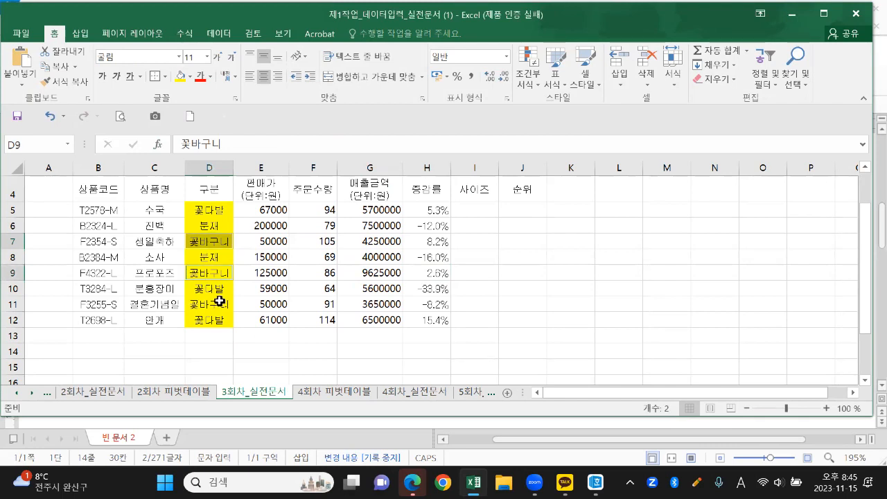
{"action": "left_click", "coordinate": [219, 304], "text": "ctrl"}
{"action": "left_click", "coordinate": [190, 78]}
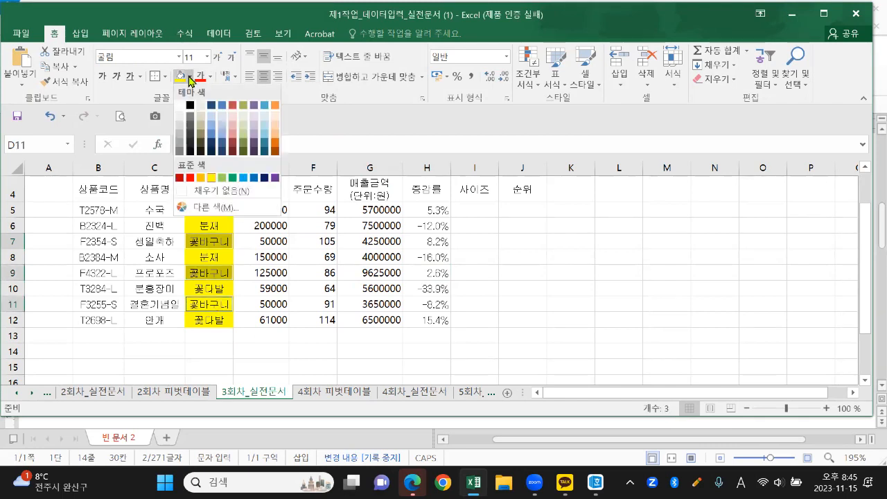
{"action": "left_click", "coordinate": [224, 180]}
{"action": "left_click", "coordinate": [428, 247]}
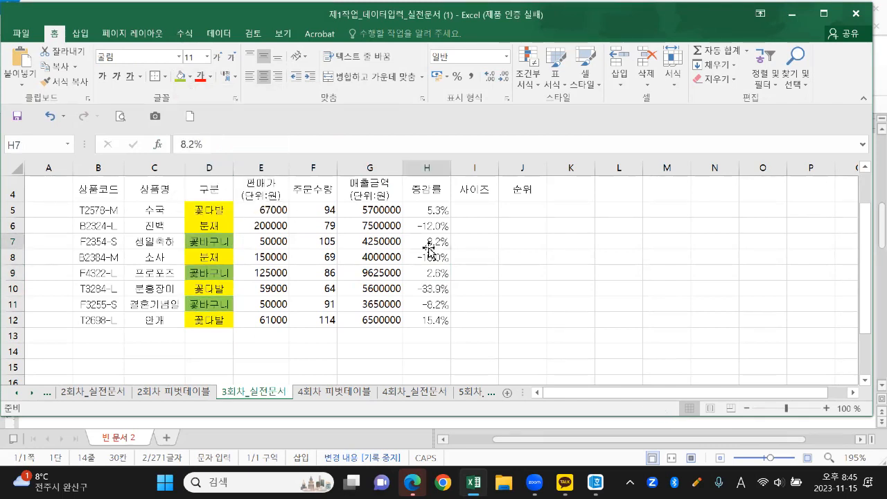
Enlarge the sheet view to 115 %, select J6, frame it with the red annotation pen and clear the mark
{"action": "scroll", "coordinate": [508, 249], "scroll_direction": "up", "scroll_amount": 1}
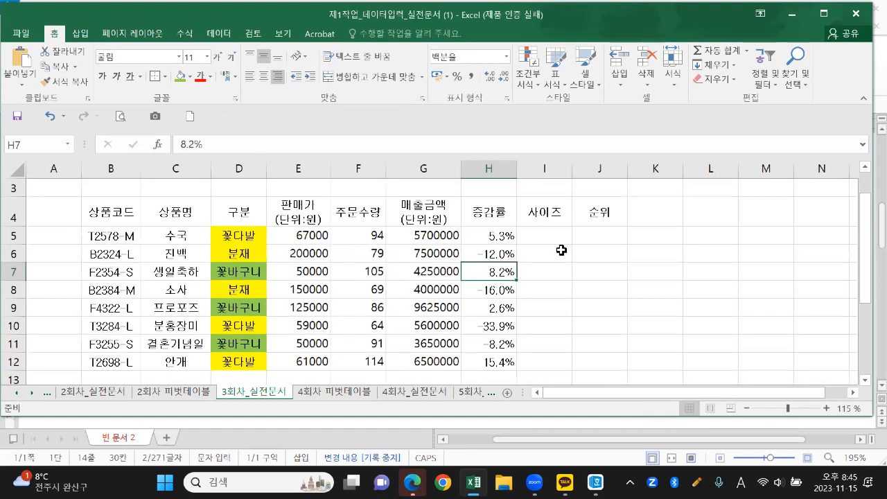
{"action": "scroll", "coordinate": [566, 251], "scroll_direction": "down", "scroll_amount": 1}
{"action": "scroll", "coordinate": [568, 249], "scroll_direction": "up", "scroll_amount": 1}
{"action": "left_click", "coordinate": [605, 253]}
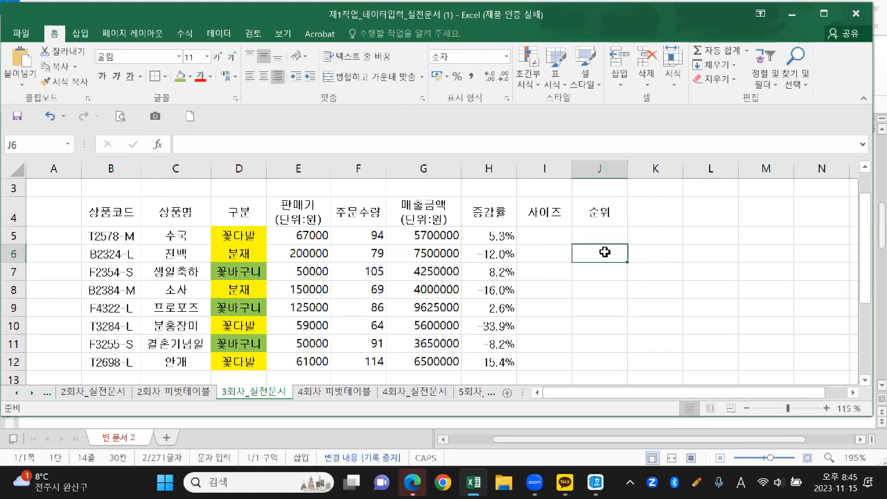
{"action": "key", "text": "ctrl+2"}
{"action": "mouse_move", "coordinate": [573, 244]}
{"action": "left_mouse_down"}
{"action": "mouse_move", "coordinate": [569, 268]}
{"action": "mouse_move", "coordinate": [628, 244]}
{"action": "mouse_move", "coordinate": [634, 262]}
{"action": "mouse_move", "coordinate": [568, 264]}
{"action": "left_mouse_up"}
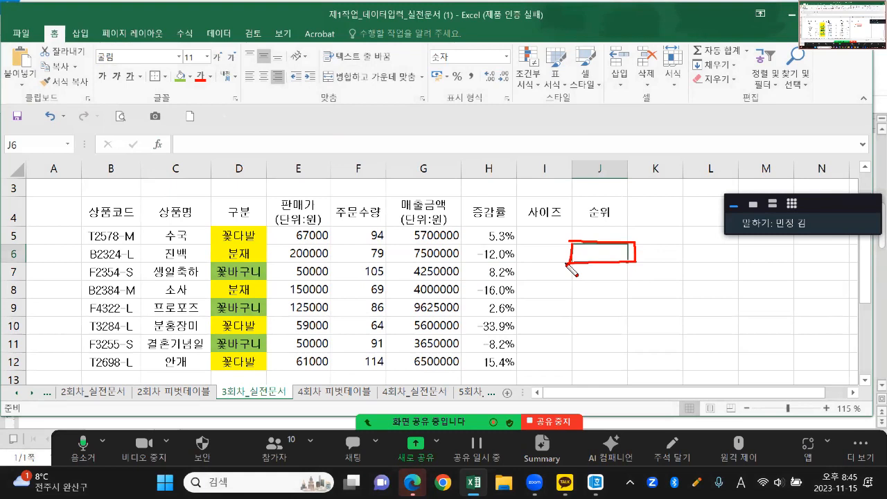
{"action": "key", "text": "Escape"}
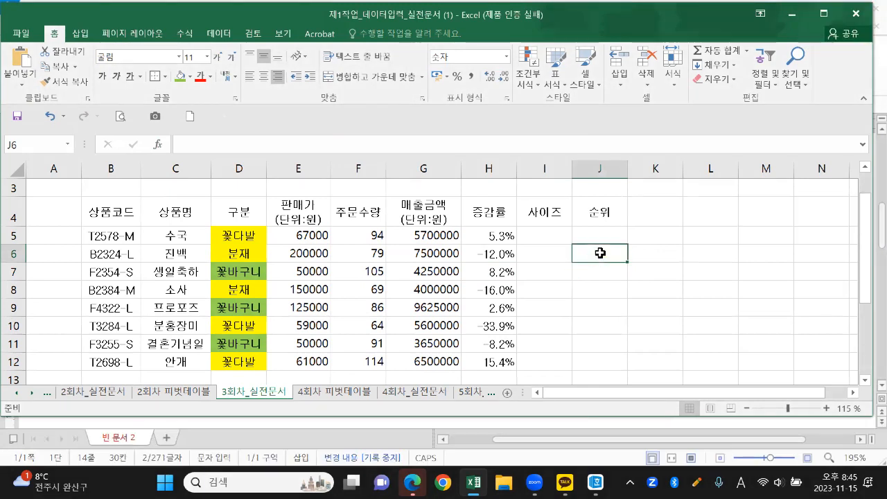
Increase the font size of cell J6 to 20
{"action": "left_click", "coordinate": [219, 58]}
{"action": "left_click", "coordinate": [219, 58]}
{"action": "left_click", "coordinate": [219, 59]}
{"action": "left_click", "coordinate": [219, 58]}
{"action": "left_click", "coordinate": [219, 58]}
Start a formula in J6 with =COU and pick COUNTIF from the suggested functions
{"action": "type", "text": "="}
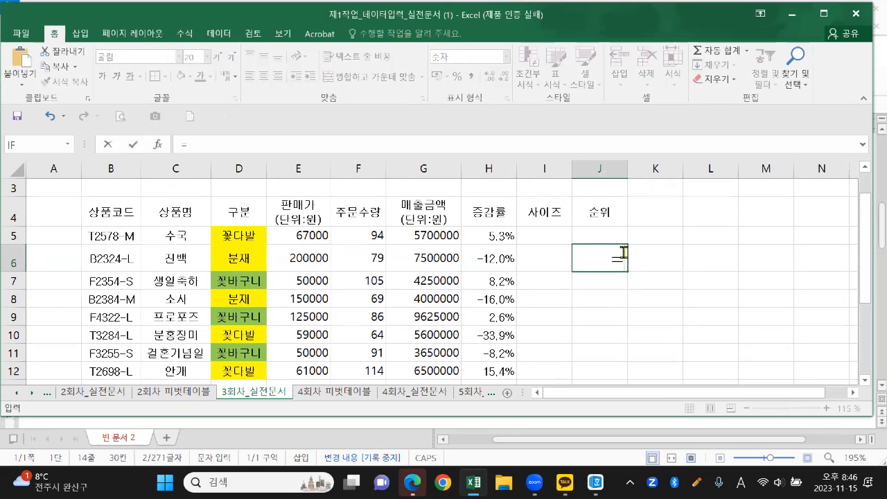
{"action": "type", "text": "채"}
{"action": "key", "text": "BackSpace"}
{"action": "key", "text": "BackSpace"}
{"action": "key", "text": "Hangul"}
{"action": "type", "text": "COU"}
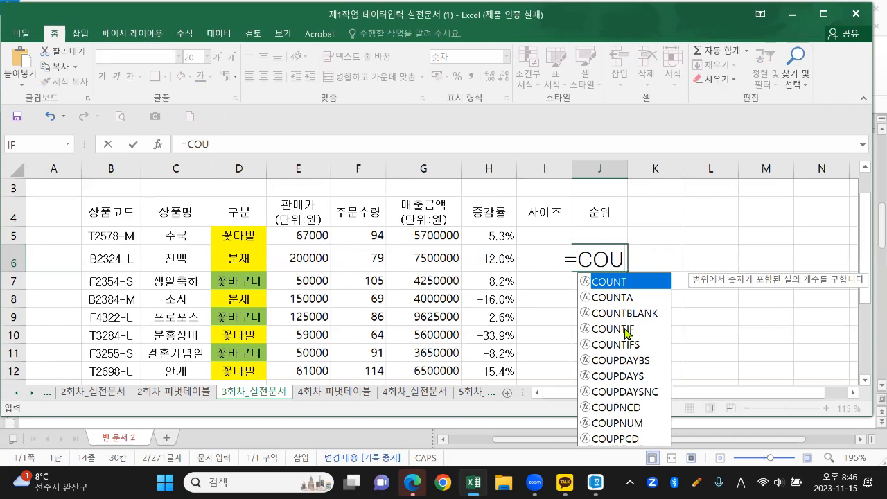
{"action": "double_click", "coordinate": [613, 330]}
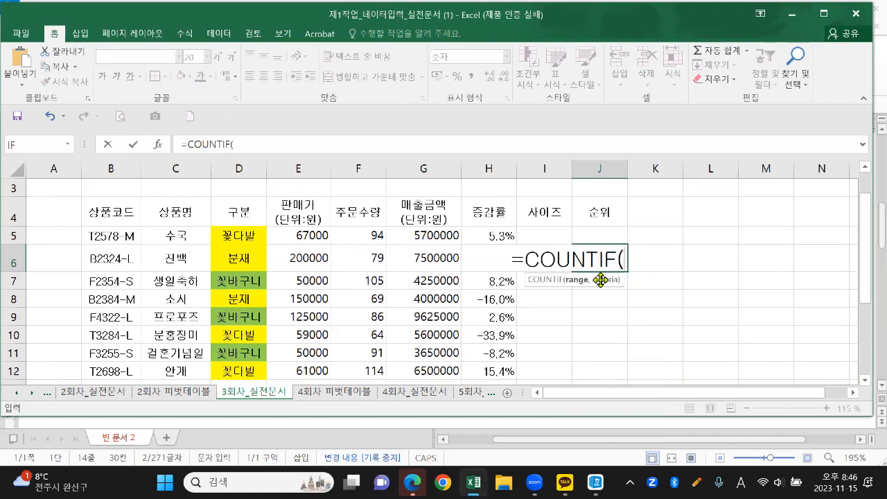
Mark the insert-function control with the red annotation pen, clear the mark, and open COUNTIF's function arguments clear of column D
{"action": "key", "text": "ctrl+2"}
{"action": "left_click_drag", "start_coordinate": [166, 132], "coordinate": [173, 135]}
{"action": "key", "text": "Escape"}
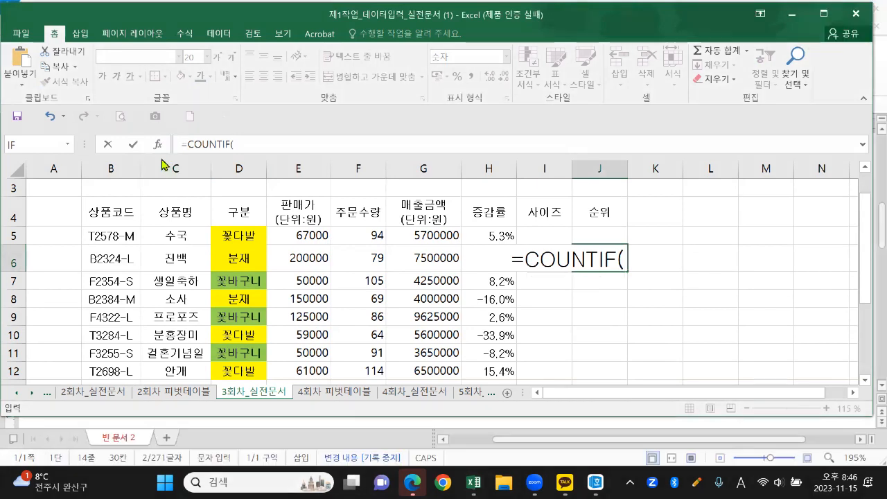
{"action": "left_click", "coordinate": [158, 145]}
{"action": "left_click_drag", "start_coordinate": [457, 51], "coordinate": [440, 46]}
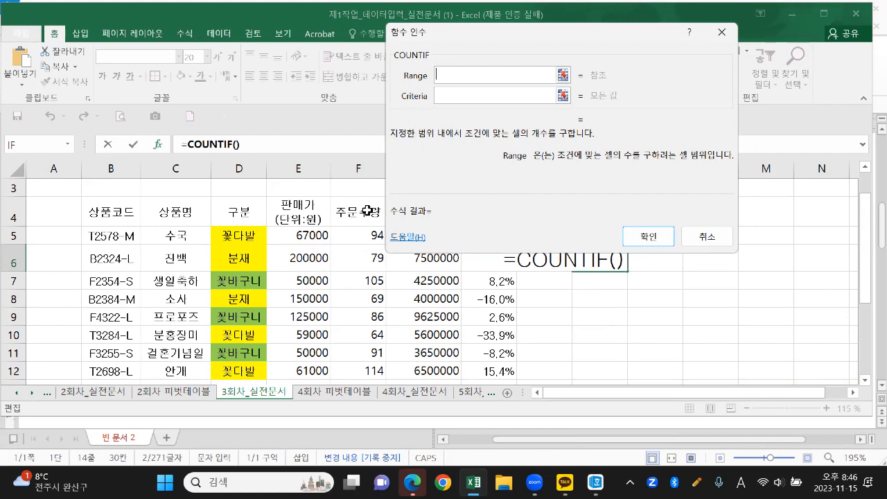
Set COUNTIF's Range to D5:D12 and its Criteria to 꽃바구니
{"action": "mouse_move", "coordinate": [268, 379]}
{"action": "left_mouse_down"}
{"action": "mouse_move", "coordinate": [213, 357]}
{"action": "mouse_move", "coordinate": [251, 220]}
{"action": "mouse_move", "coordinate": [281, 290]}
{"action": "left_mouse_up"}
{"action": "left_click_drag", "start_coordinate": [244, 234], "coordinate": [248, 367]}
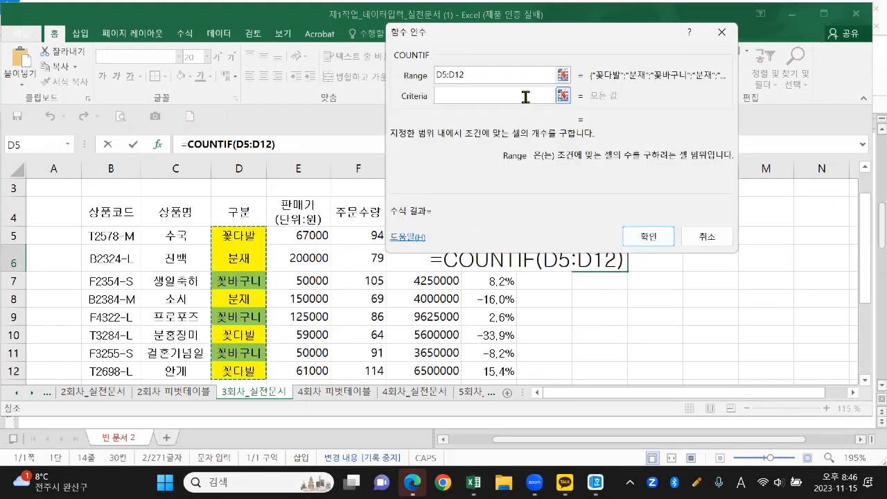
{"action": "left_click", "coordinate": [527, 93]}
{"action": "mouse_move", "coordinate": [435, 111]}
{"action": "left_mouse_down"}
{"action": "mouse_move", "coordinate": [402, 118]}
{"action": "mouse_move", "coordinate": [405, 84]}
{"action": "mouse_move", "coordinate": [421, 113]}
{"action": "left_mouse_up"}
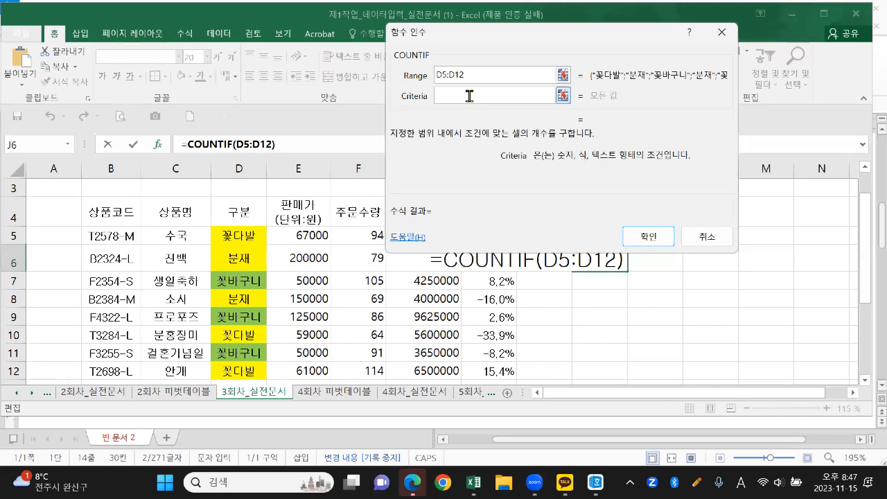
{"action": "type", "text": "rHC"}
{"action": "key", "text": "BackSpace"}
{"action": "key", "text": "BackSpace"}
{"action": "key", "text": "BackSpace"}
{"action": "type", "text": "꽃바구니"}
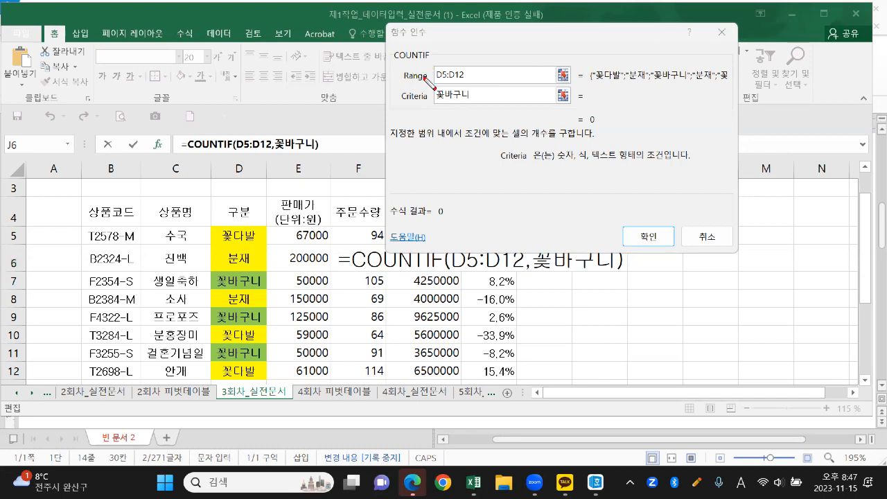
Mark the COUNTIF name, Range and Criteria with the red annotation pen and enter the formula in J6
{"action": "key", "text": "ctrl+2"}
{"action": "mouse_move", "coordinate": [454, 81]}
{"action": "left_mouse_down"}
{"action": "mouse_move", "coordinate": [442, 83]}
{"action": "mouse_move", "coordinate": [443, 67]}
{"action": "mouse_move", "coordinate": [471, 74]}
{"action": "mouse_move", "coordinate": [451, 85]}
{"action": "mouse_move", "coordinate": [485, 104]}
{"action": "mouse_move", "coordinate": [508, 72]}
{"action": "left_mouse_up"}
{"action": "mouse_move", "coordinate": [393, 60]}
{"action": "left_mouse_down"}
{"action": "mouse_move", "coordinate": [402, 44]}
{"action": "mouse_move", "coordinate": [419, 56]}
{"action": "left_mouse_up"}
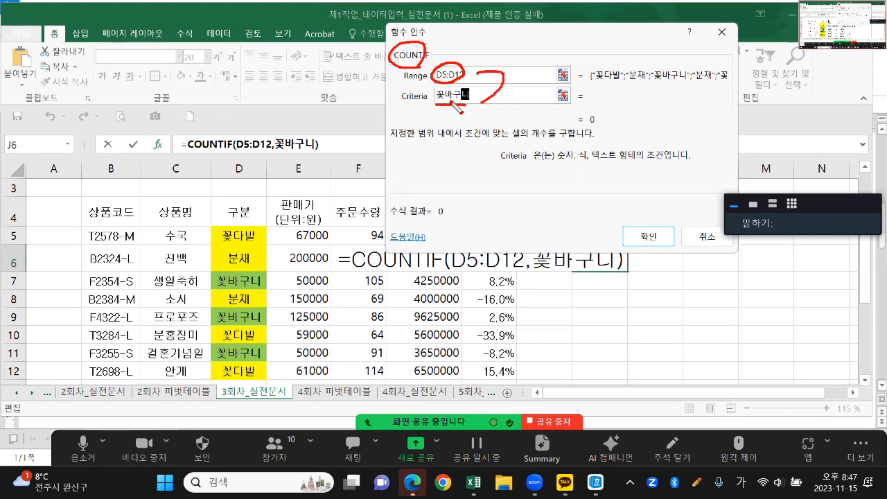
{"action": "left_click", "coordinate": [649, 236]}
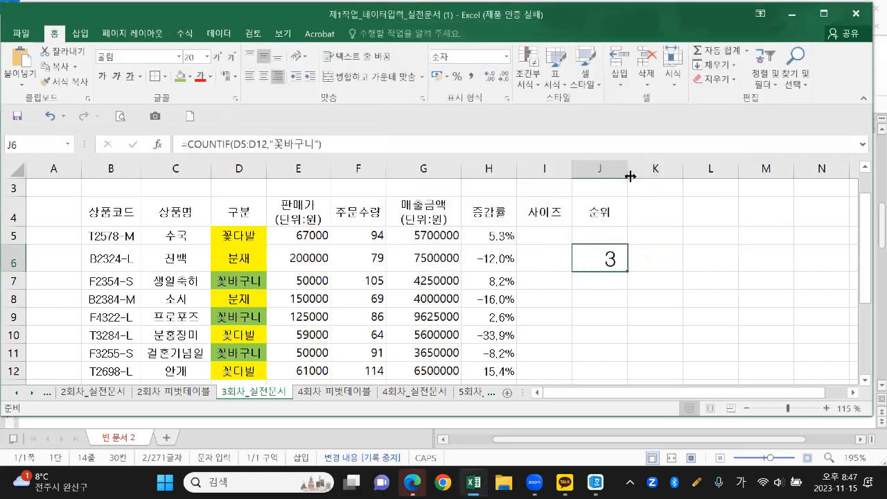
Widen column J, mark the 꽃바구니 cells, J6 result and formula parts with the red annotation pen, and clear the marks
{"action": "left_click_drag", "start_coordinate": [630, 176], "coordinate": [721, 176]}
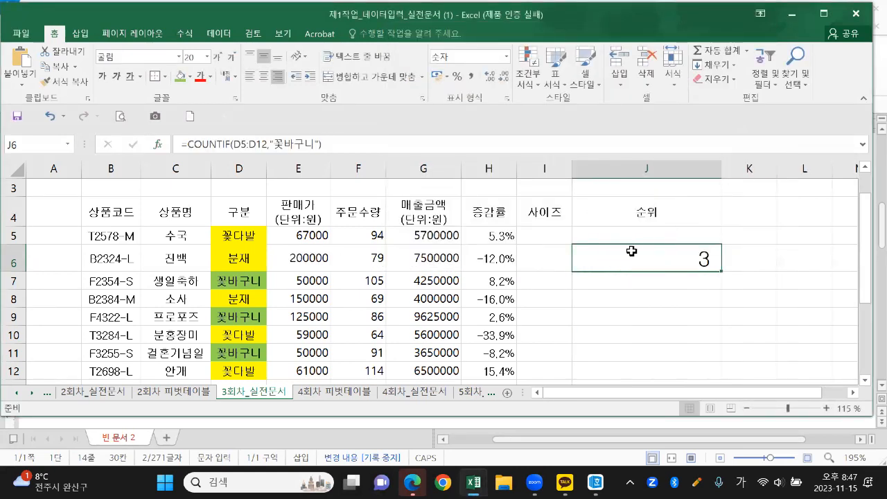
{"action": "key", "text": "ctrl+2"}
{"action": "left_click_drag", "start_coordinate": [262, 273], "coordinate": [237, 365]}
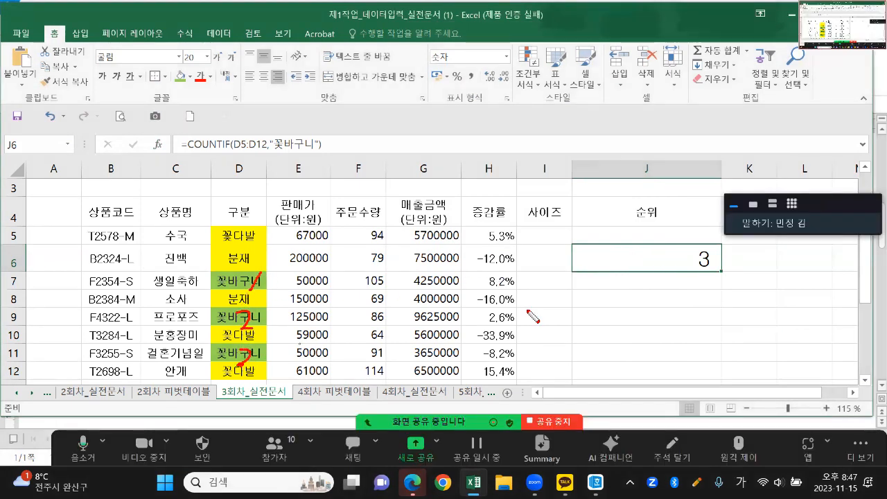
{"action": "left_click_drag", "start_coordinate": [718, 282], "coordinate": [730, 274]}
{"action": "mouse_move", "coordinate": [178, 148]}
{"action": "left_mouse_down"}
{"action": "mouse_move", "coordinate": [222, 149]}
{"action": "mouse_move", "coordinate": [313, 182]}
{"action": "mouse_move", "coordinate": [313, 157]}
{"action": "left_mouse_up"}
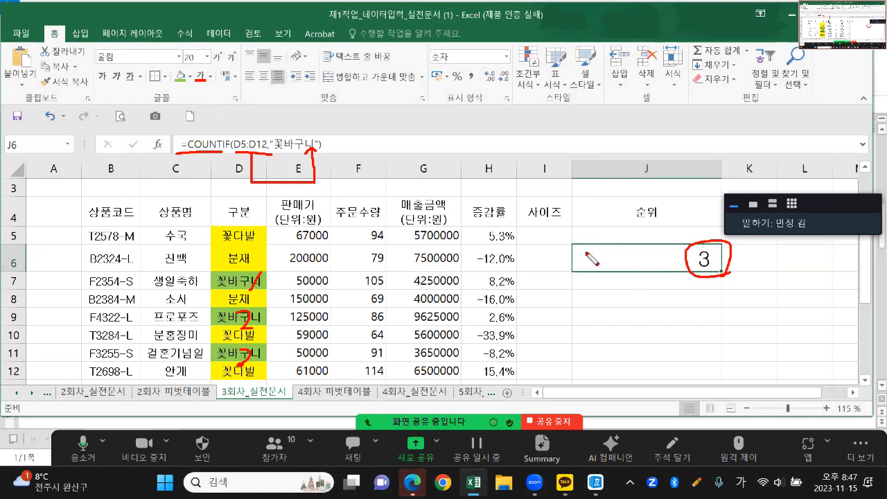
{"action": "key", "text": "Escape"}
Widen column J further and put an apostrophe before J6's COUNTIF formula to display it as text
{"action": "left_click_drag", "start_coordinate": [719, 178], "coordinate": [832, 178]}
{"action": "double_click", "coordinate": [650, 263]}
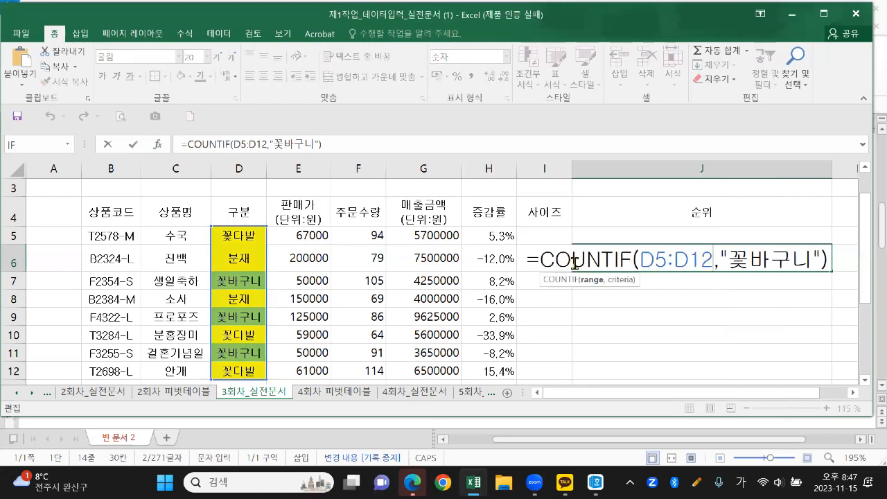
{"action": "left_click", "coordinate": [525, 257]}
{"action": "type", "text": "'"}
{"action": "key", "text": "Return"}
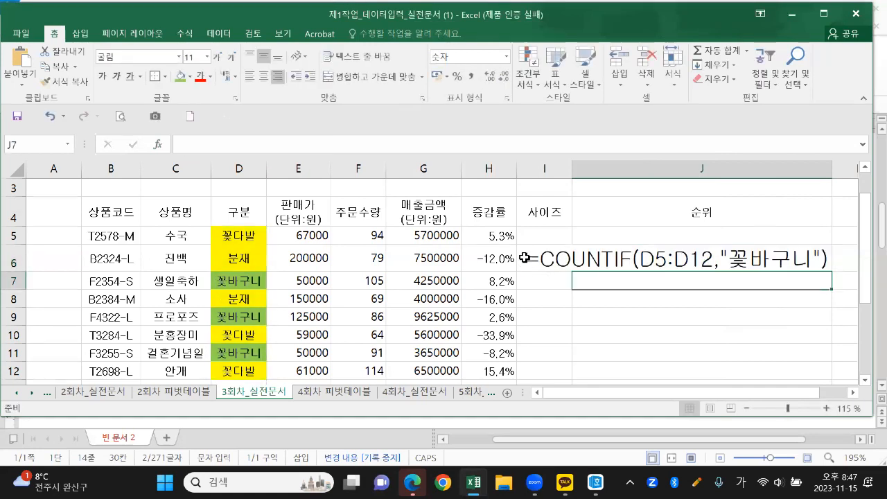
Reduce the font size of the formula text in J6 to 16
{"action": "left_click", "coordinate": [607, 258]}
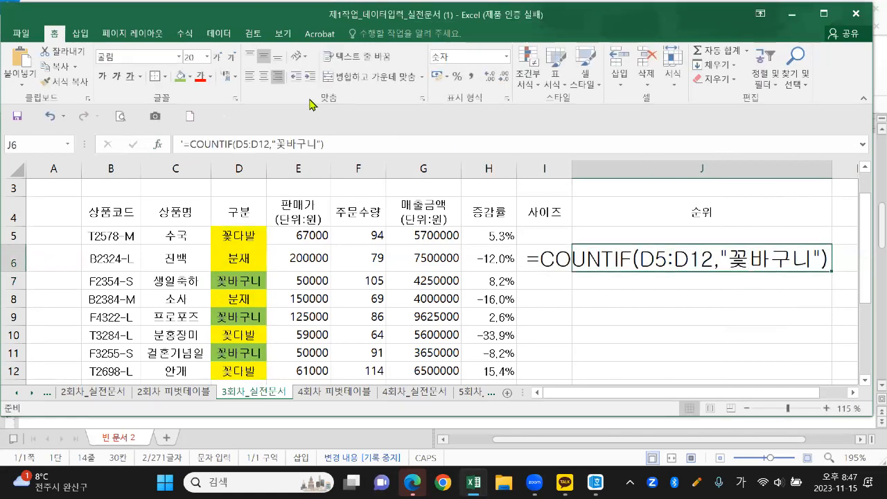
{"action": "left_click", "coordinate": [232, 57]}
{"action": "left_click", "coordinate": [232, 57]}
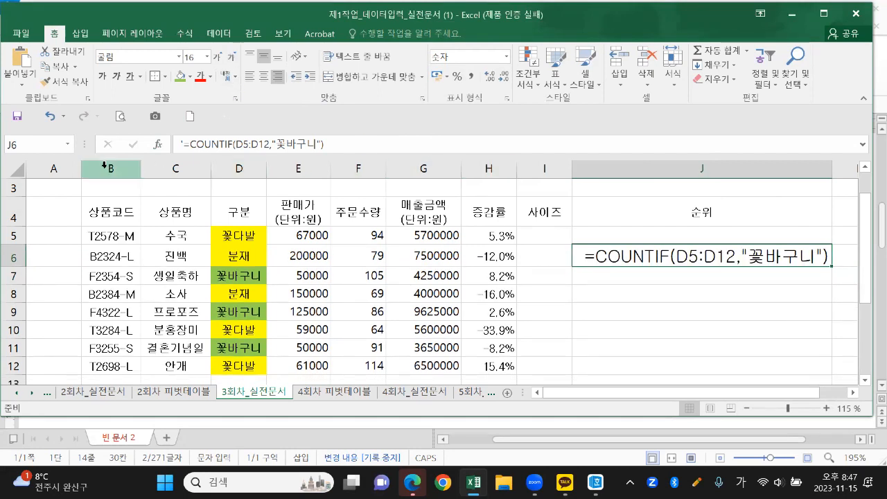
Hide columns A to C on the 3회차_실전문서 sheet
{"action": "left_click_drag", "start_coordinate": [55, 169], "coordinate": [182, 161]}
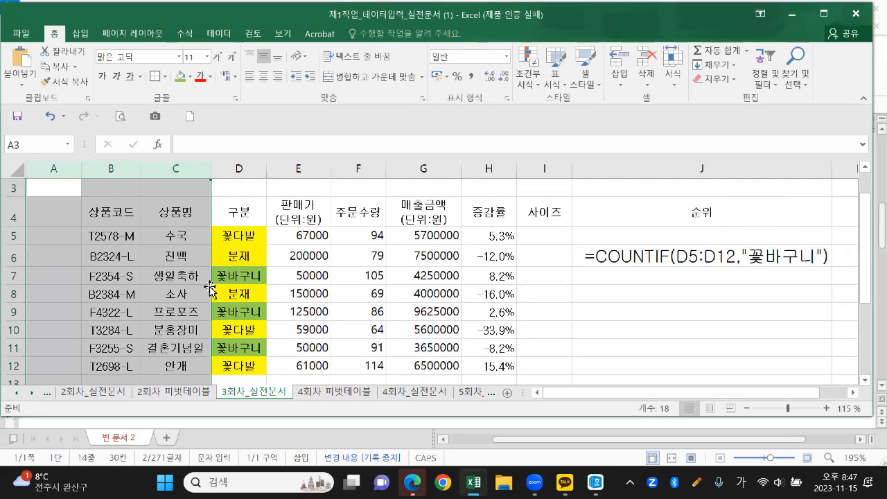
{"action": "right_click", "coordinate": [160, 170]}
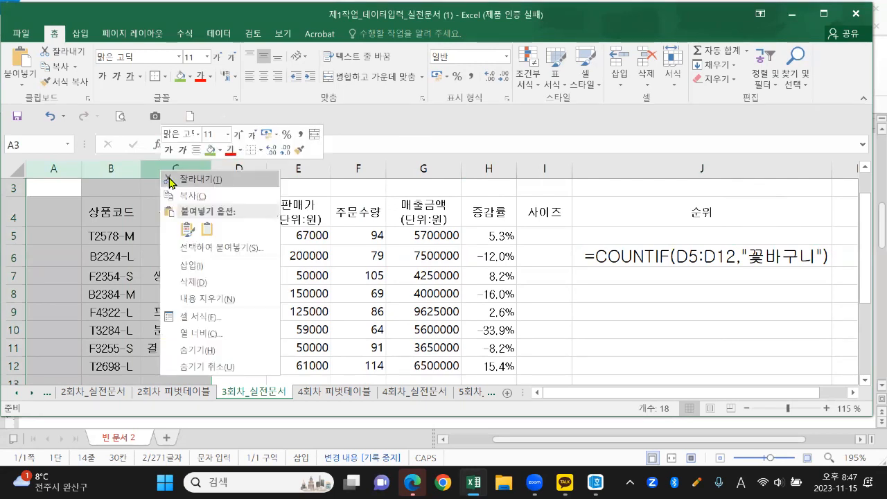
{"action": "left_click", "coordinate": [199, 351]}
{"action": "left_click", "coordinate": [350, 275]}
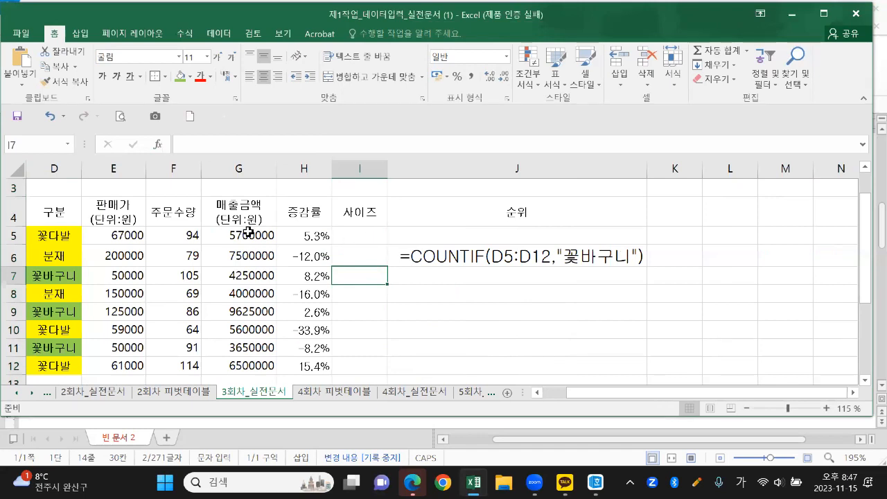
Remove the fill colour from the 구분 cells D5:D12
{"action": "left_click_drag", "start_coordinate": [69, 239], "coordinate": [61, 366]}
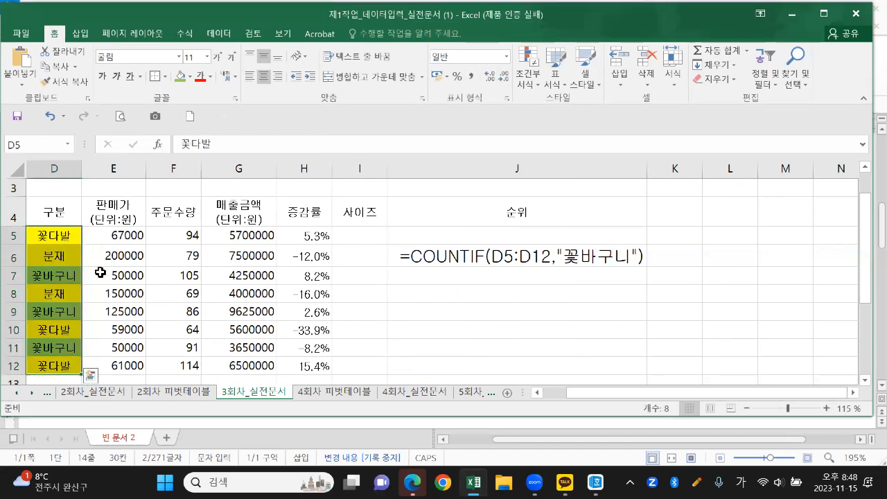
{"action": "left_click", "coordinate": [190, 76]}
{"action": "left_click", "coordinate": [212, 191]}
Fill the three 꽃바구니 cells D7, D9 and D11 with light green
{"action": "left_click", "coordinate": [64, 275]}
{"action": "left_click", "coordinate": [66, 312], "text": "ctrl"}
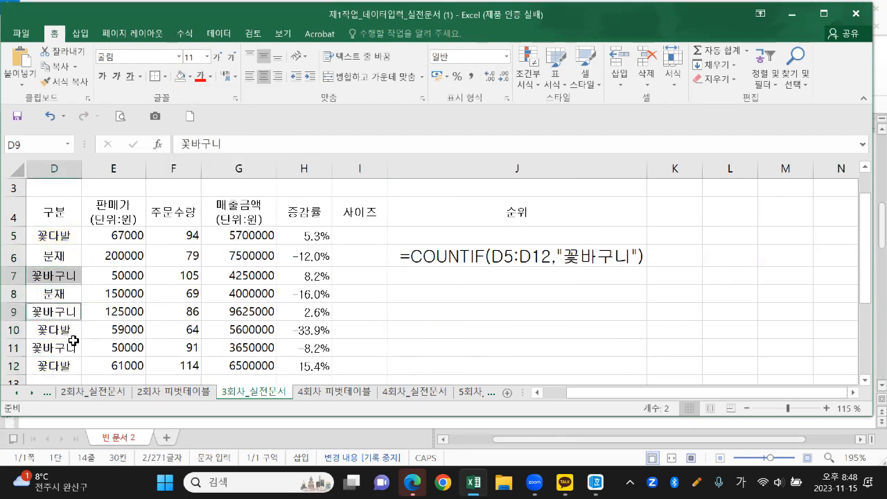
{"action": "left_click", "coordinate": [65, 349], "text": "ctrl"}
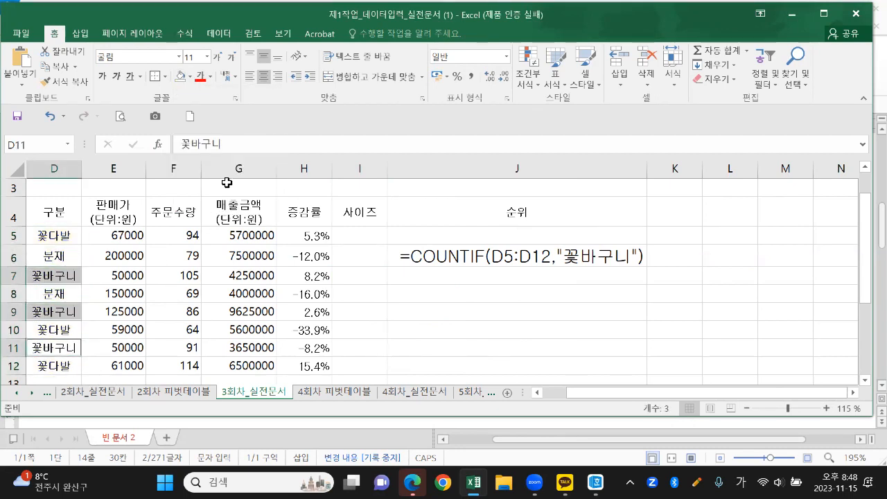
{"action": "left_click", "coordinate": [189, 76]}
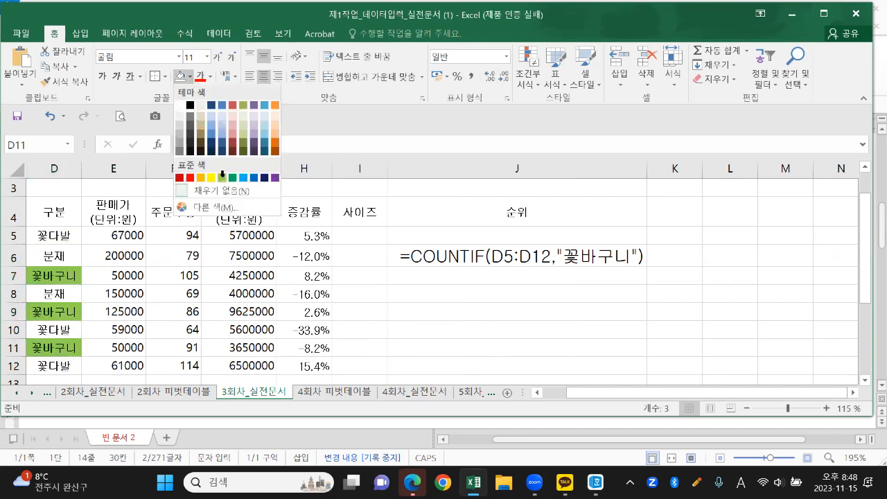
{"action": "left_click", "coordinate": [223, 178]}
Fill the matching 주문수량 cells F7, F9 and F11 with the same light green
{"action": "left_click", "coordinate": [190, 276]}
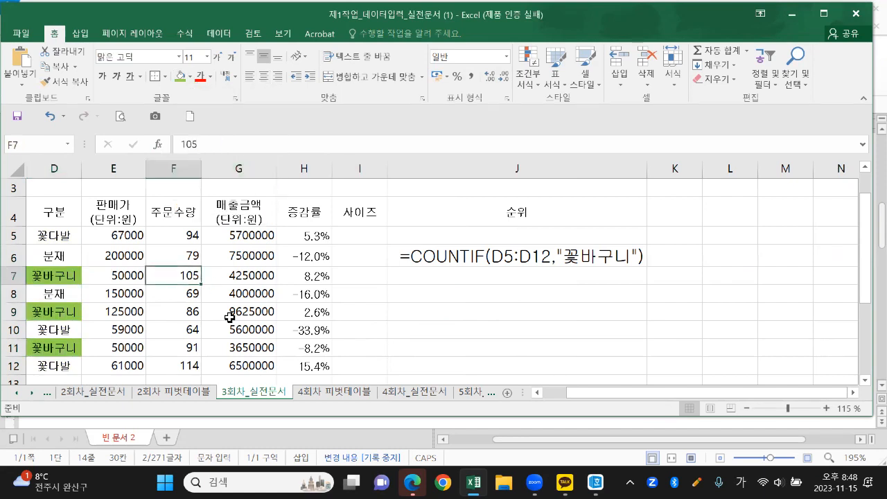
{"action": "left_click", "coordinate": [188, 312], "text": "ctrl"}
{"action": "left_click", "coordinate": [194, 348], "text": "ctrl"}
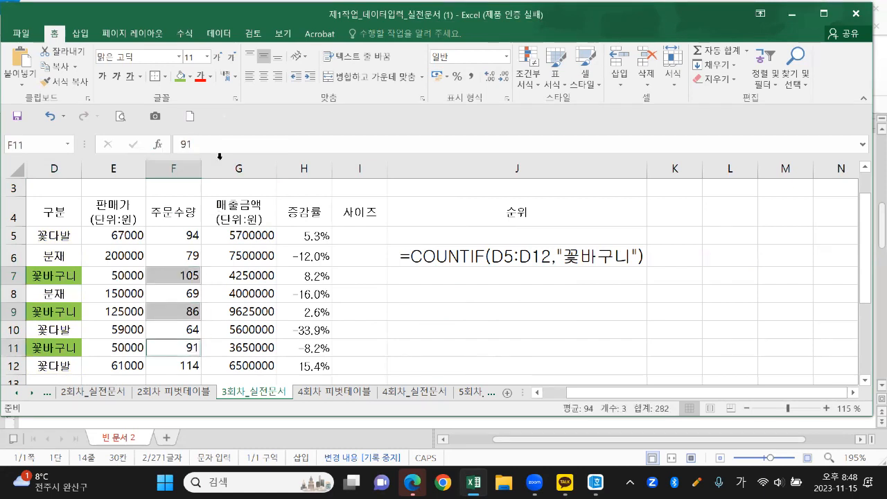
{"action": "left_click", "coordinate": [181, 77]}
{"action": "left_click", "coordinate": [302, 234]}
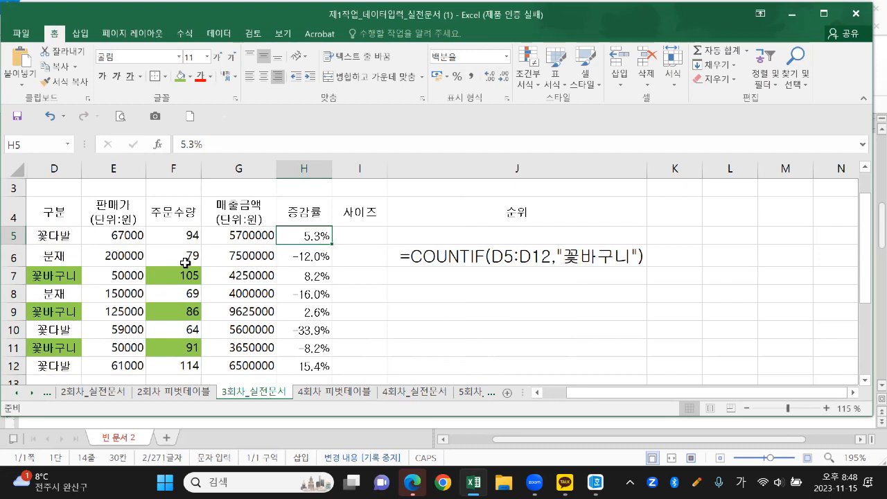
Examine the 주문수량 range F5:F12 and match each 꽃바구니 cell in column D with its order quantity
{"action": "left_click", "coordinate": [185, 233]}
{"action": "left_click_drag", "start_coordinate": [185, 274], "coordinate": [186, 362]}
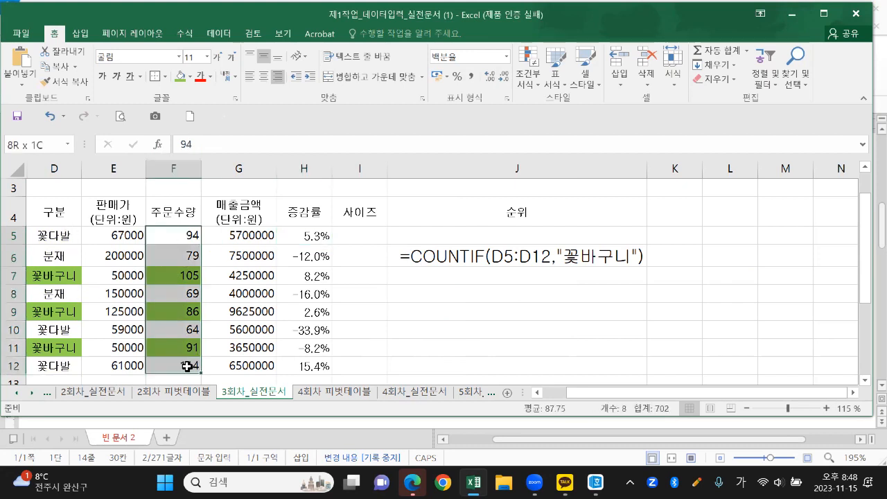
{"action": "left_click", "coordinate": [281, 276]}
{"action": "left_click", "coordinate": [67, 275]}
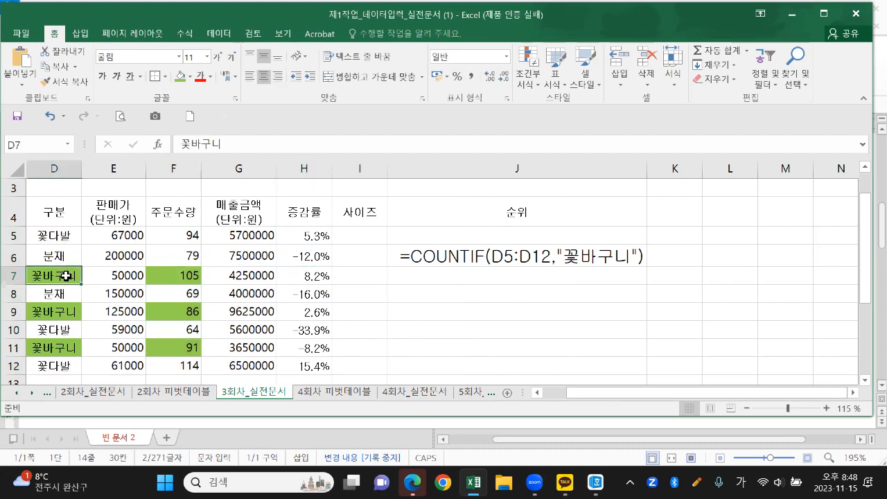
{"action": "left_click", "coordinate": [194, 277]}
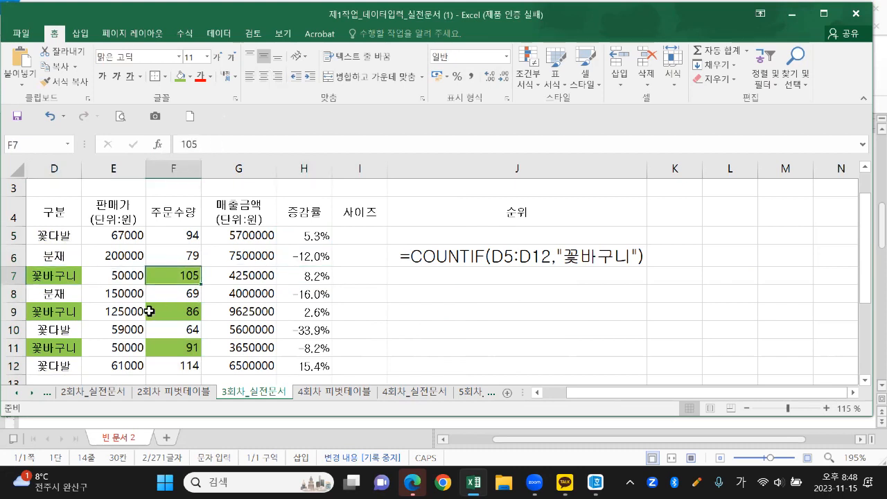
{"action": "left_click", "coordinate": [67, 314]}
{"action": "left_click", "coordinate": [180, 313]}
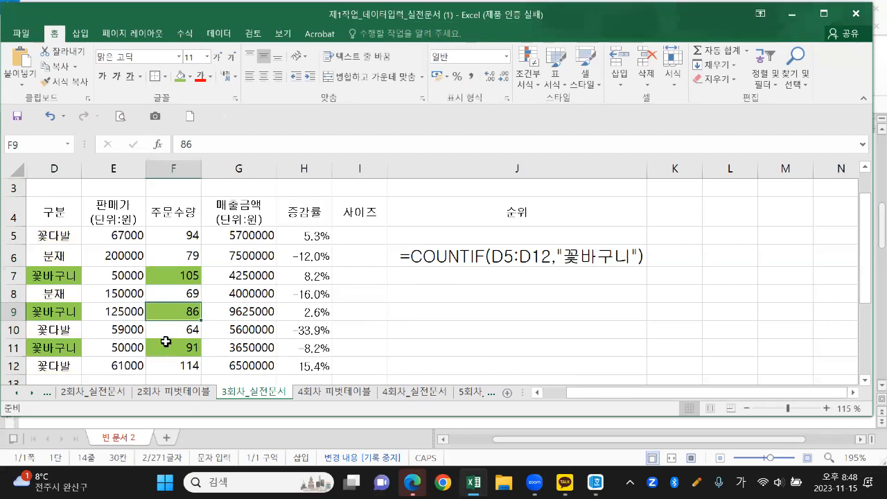
{"action": "left_click", "coordinate": [61, 346]}
{"action": "left_click", "coordinate": [183, 343]}
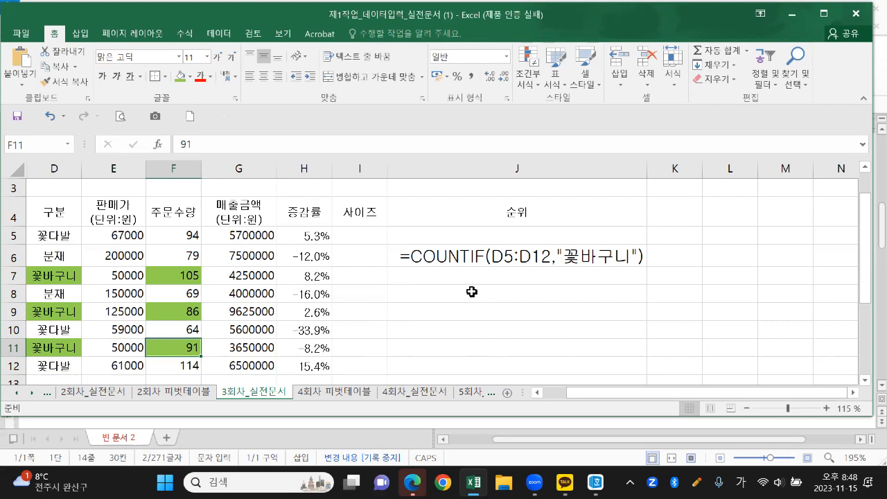
Underline D5:D12 in the COUNTIF text with the red annotation pen, draw an arrow to "꽃바구니", and clear the marks
{"action": "key", "text": "F9"}
{"action": "mouse_move", "coordinate": [493, 268]}
{"action": "left_mouse_down"}
{"action": "mouse_move", "coordinate": [539, 267]}
{"action": "mouse_move", "coordinate": [520, 282]}
{"action": "mouse_move", "coordinate": [525, 294]}
{"action": "mouse_move", "coordinate": [602, 258]}
{"action": "mouse_move", "coordinate": [591, 270]}
{"action": "mouse_move", "coordinate": [611, 267]}
{"action": "left_mouse_up"}
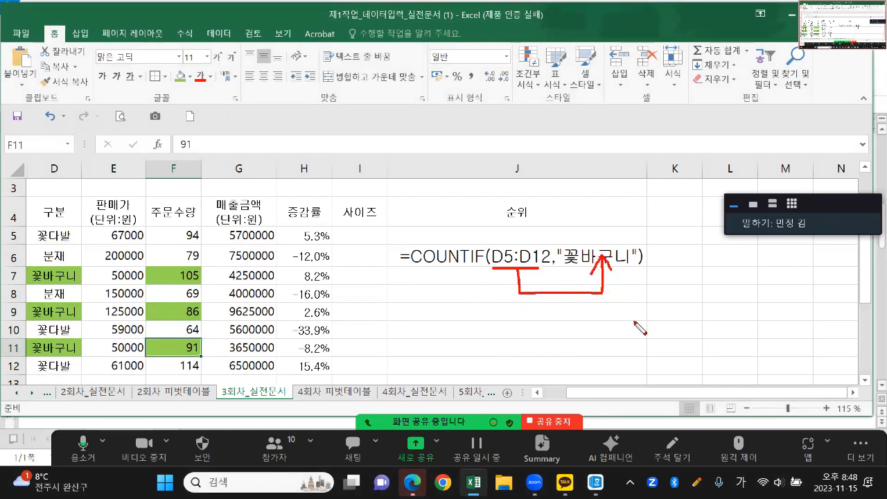
{"action": "key", "text": "Escape"}
Switch to the 한글 document 빈 문서 2 and mark 합, the COUNTIF and SUMIF arguments and 합참조 with the red pen
{"action": "left_click", "coordinate": [596, 482]}
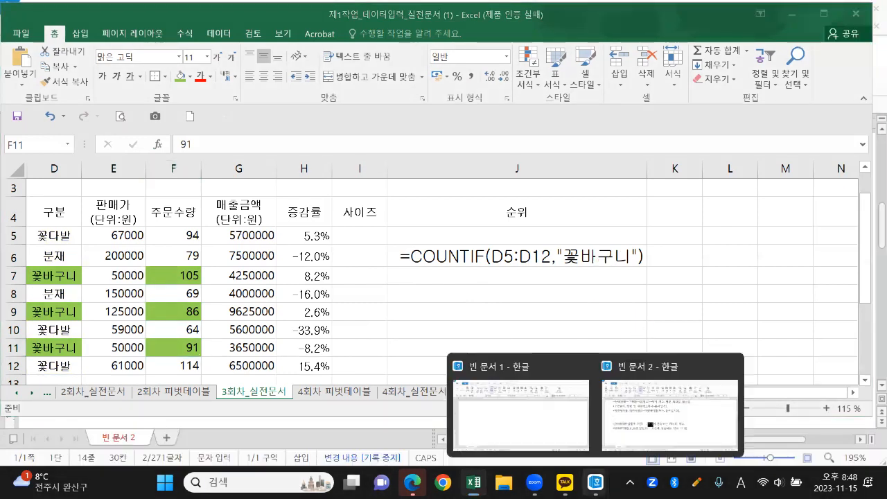
{"action": "left_click", "coordinate": [645, 398]}
{"action": "left_click", "coordinate": [370, 336]}
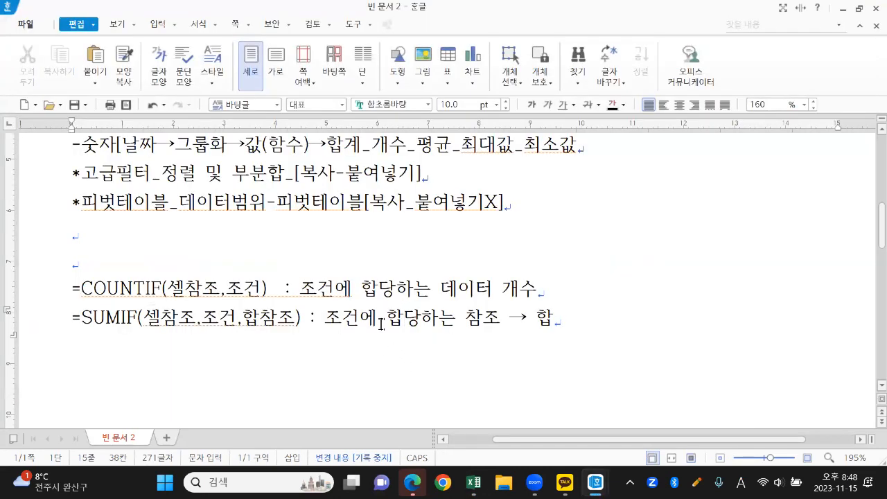
{"action": "left_click_drag", "start_coordinate": [538, 335], "coordinate": [556, 332]}
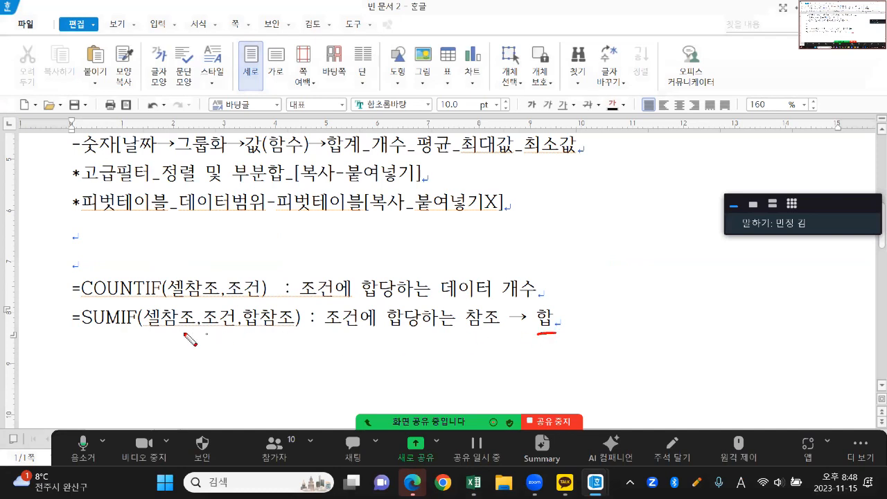
{"action": "left_click_drag", "start_coordinate": [192, 270], "coordinate": [189, 299]}
{"action": "mouse_move", "coordinate": [240, 277]}
{"action": "left_mouse_down"}
{"action": "mouse_move", "coordinate": [244, 297]}
{"action": "mouse_move", "coordinate": [268, 298]}
{"action": "left_mouse_up"}
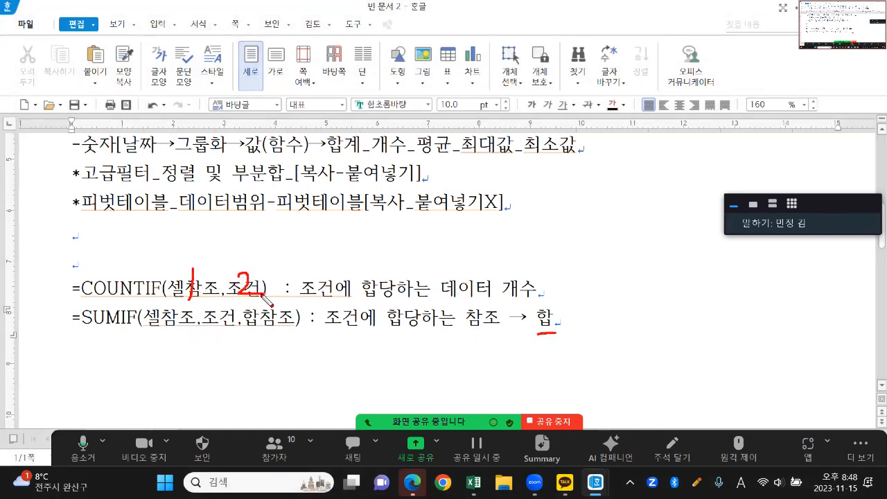
{"action": "left_click_drag", "start_coordinate": [167, 312], "coordinate": [161, 330]}
{"action": "mouse_move", "coordinate": [208, 314]}
{"action": "left_mouse_down"}
{"action": "mouse_move", "coordinate": [211, 329]}
{"action": "mouse_move", "coordinate": [291, 332]}
{"action": "left_mouse_up"}
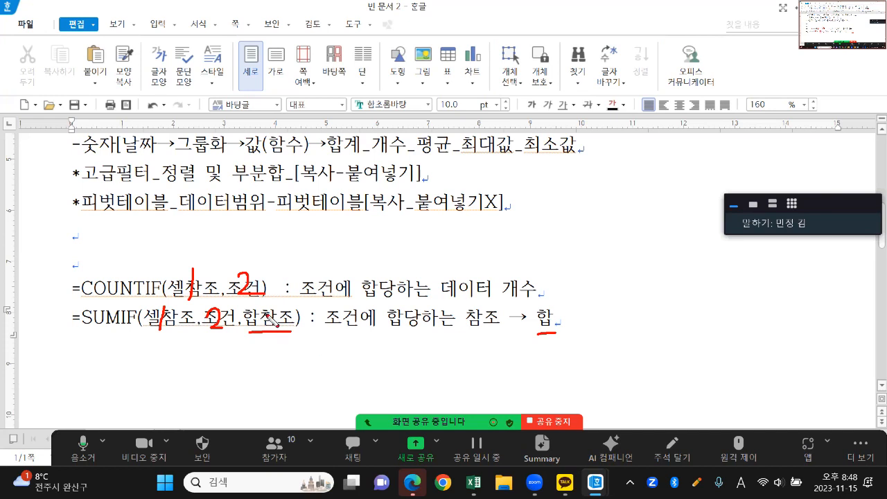
{"action": "mouse_move", "coordinate": [244, 332]}
{"action": "left_mouse_down"}
{"action": "mouse_move", "coordinate": [250, 305]}
{"action": "mouse_move", "coordinate": [264, 323]}
{"action": "mouse_move", "coordinate": [255, 338]}
{"action": "left_mouse_up"}
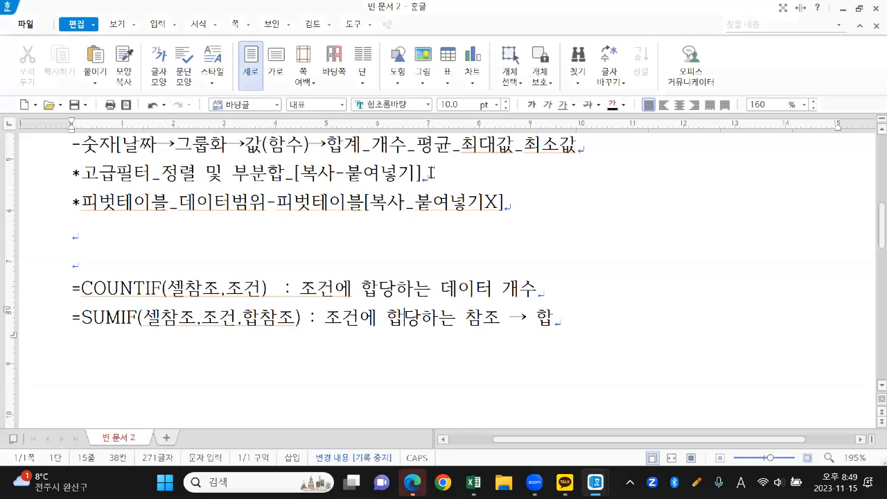
Switch back to the Excel workbook and increase the font size of cell J9 to 16
{"action": "left_click", "coordinate": [473, 478]}
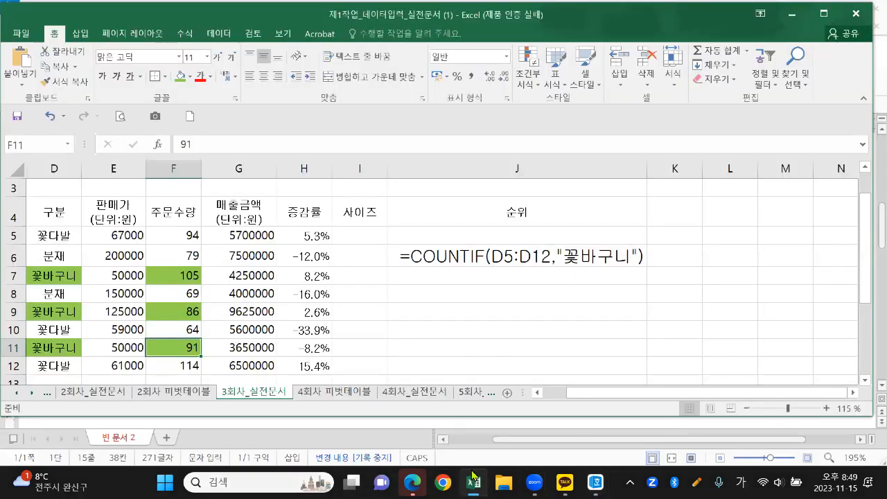
{"action": "left_click", "coordinate": [475, 294]}
{"action": "left_click", "coordinate": [467, 313]}
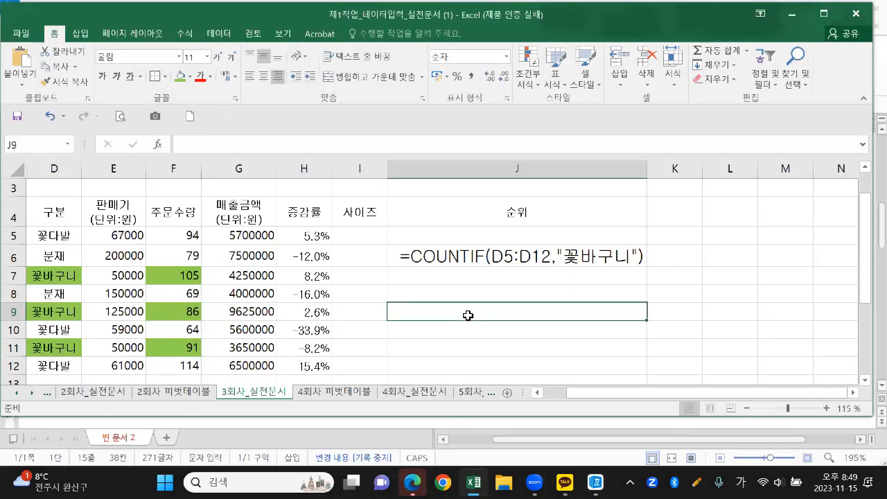
{"action": "type", "text": "="}
{"action": "key", "text": "Escape"}
{"action": "left_click", "coordinate": [219, 60]}
{"action": "left_click", "coordinate": [219, 59]}
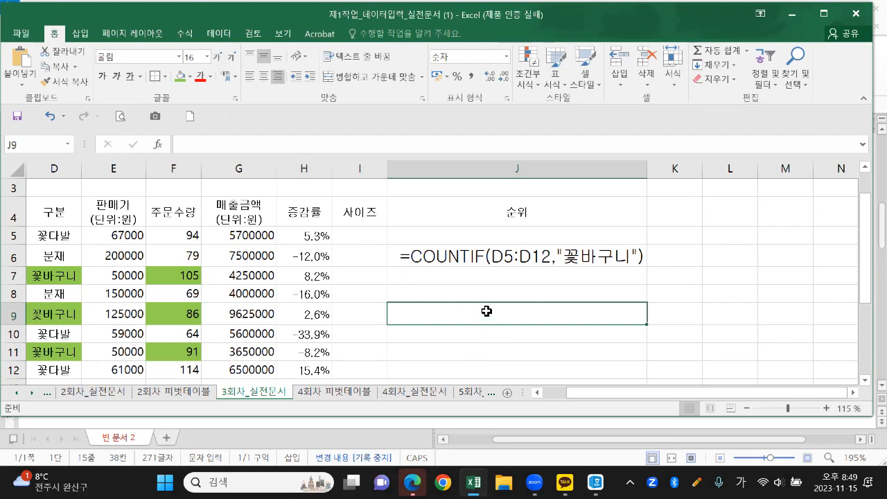
Begin the formula =SUM in J9, circle SUMIF among the suggested functions with the red annotation pen, and clear the marks
{"action": "type", "text": "="}
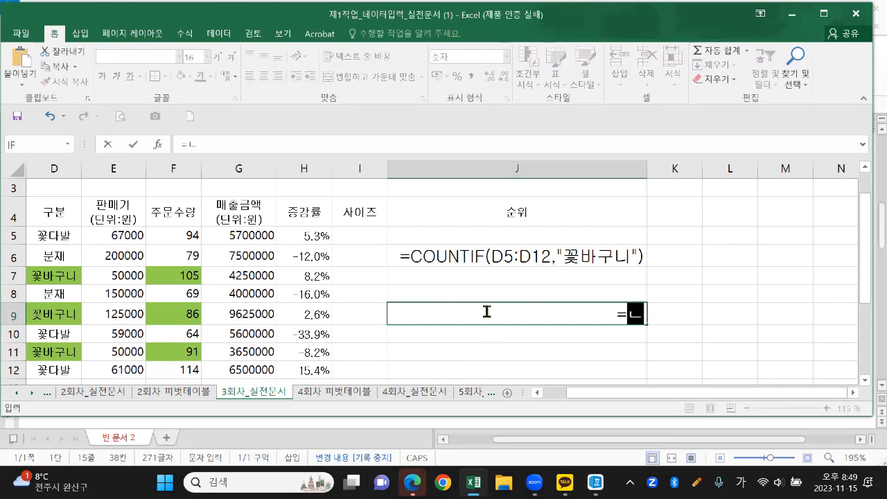
{"action": "type", "text": "SUM"}
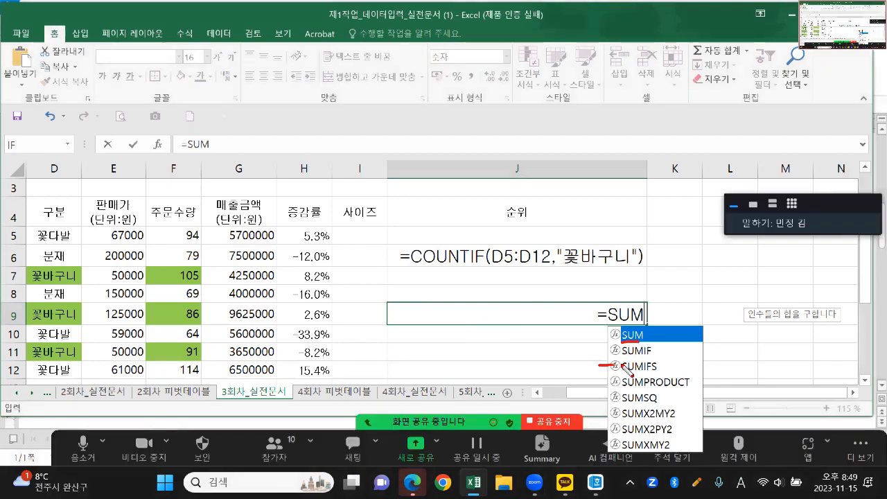
{"action": "mouse_move", "coordinate": [648, 343]}
{"action": "left_mouse_down"}
{"action": "mouse_move", "coordinate": [601, 350]}
{"action": "mouse_move", "coordinate": [655, 366]}
{"action": "mouse_move", "coordinate": [591, 358]}
{"action": "mouse_move", "coordinate": [656, 375]}
{"action": "left_mouse_up"}
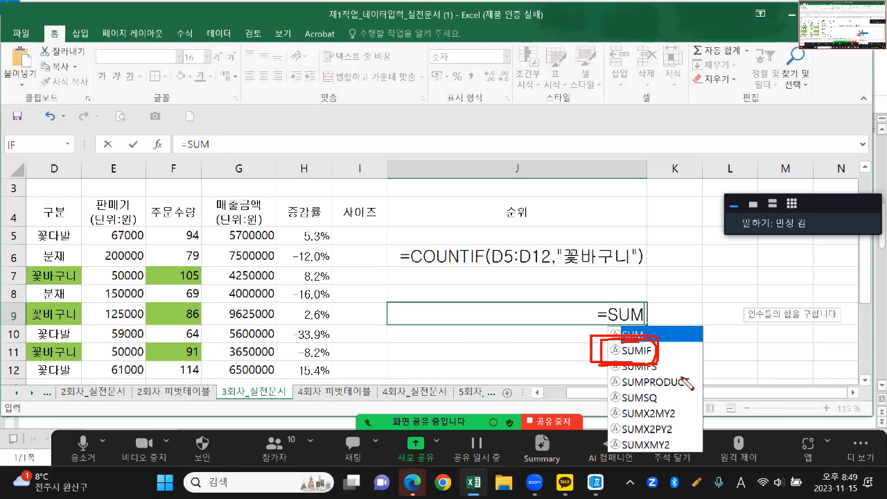
{"action": "key", "text": "Escape"}
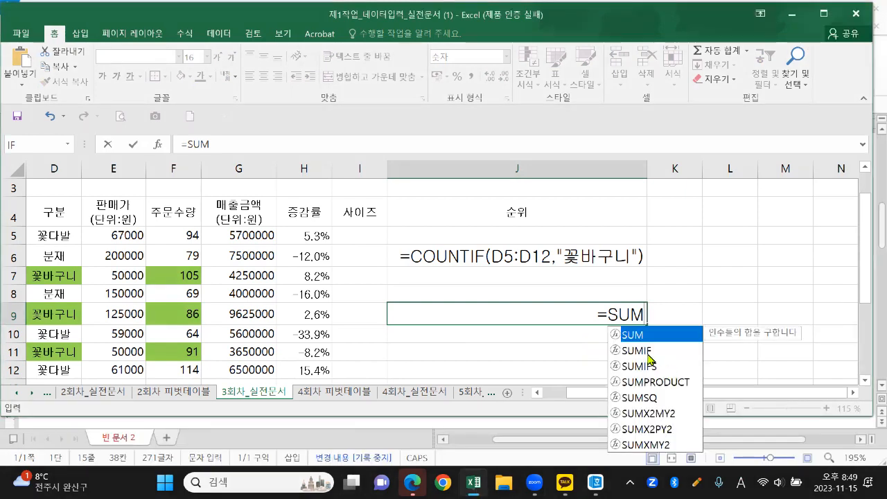
Choose SUMIF for J9 and open its function arguments dialog, moving it below the COUNTIF text
{"action": "double_click", "coordinate": [648, 352]}
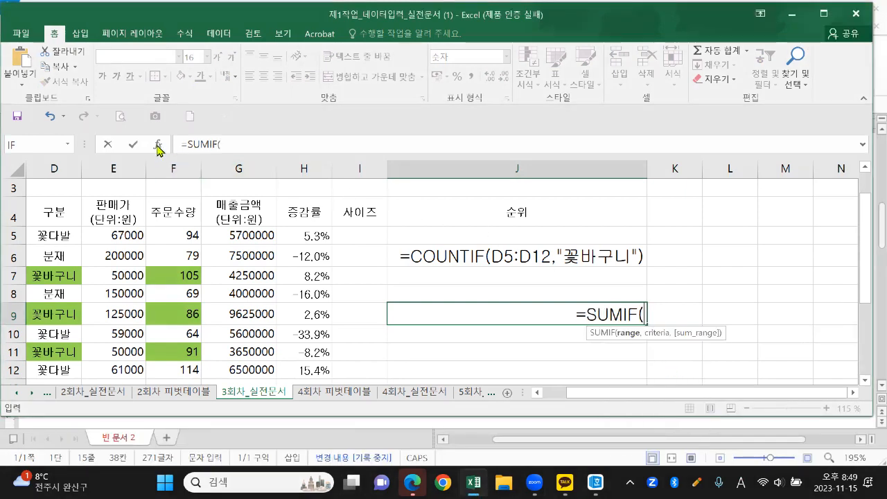
{"action": "left_click", "coordinate": [159, 145]}
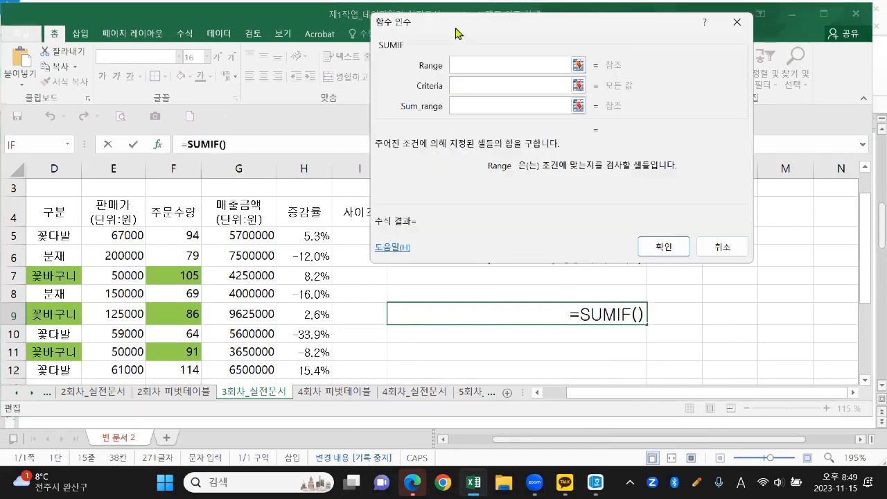
{"action": "left_click_drag", "start_coordinate": [455, 33], "coordinate": [476, 290]}
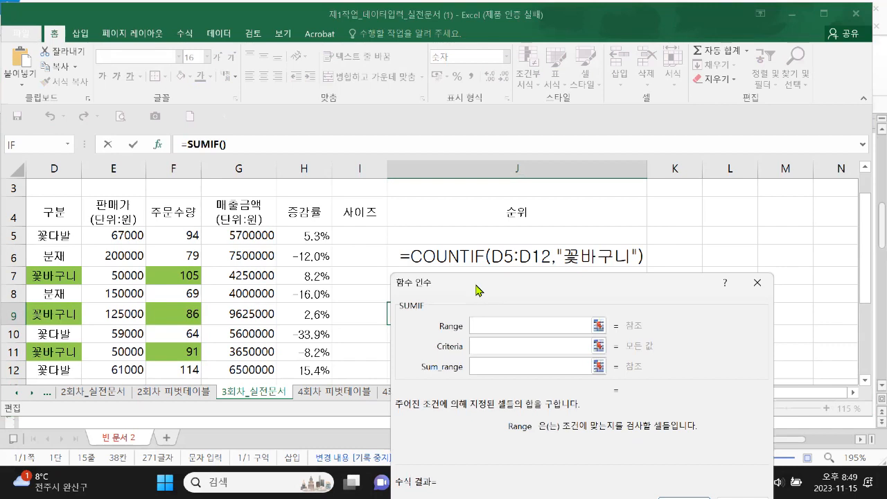
Mark Sum_range with the red pen, clear it, and number the COUNTIF arguments and SUMIF's Range and Criteria 1 and 2
{"action": "mouse_move", "coordinate": [452, 378]}
{"action": "left_mouse_down"}
{"action": "mouse_move", "coordinate": [415, 366]}
{"action": "mouse_move", "coordinate": [469, 363]}
{"action": "mouse_move", "coordinate": [465, 378]}
{"action": "mouse_move", "coordinate": [486, 384]}
{"action": "left_mouse_up"}
{"action": "key", "text": "Escape"}
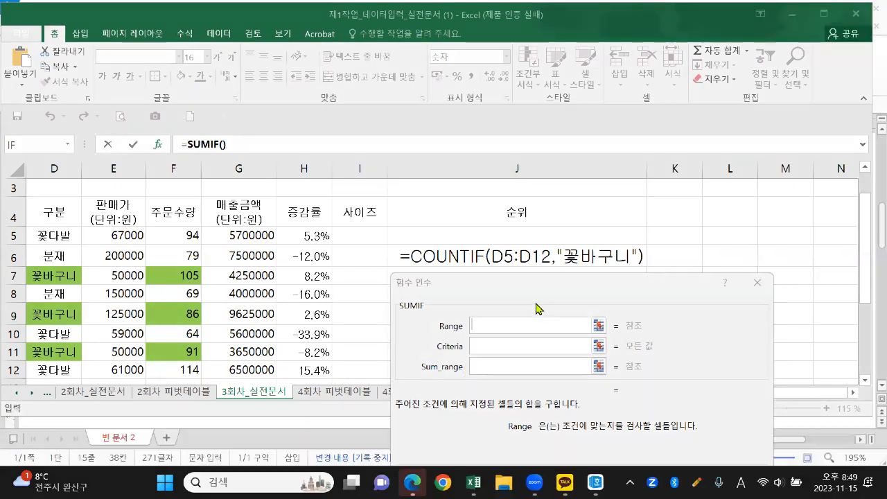
{"action": "key", "text": "ctrl+2"}
{"action": "left_click_drag", "start_coordinate": [517, 234], "coordinate": [517, 264]}
{"action": "mouse_move", "coordinate": [578, 253]}
{"action": "left_mouse_down"}
{"action": "mouse_move", "coordinate": [592, 239]}
{"action": "mouse_move", "coordinate": [616, 259]}
{"action": "left_mouse_up"}
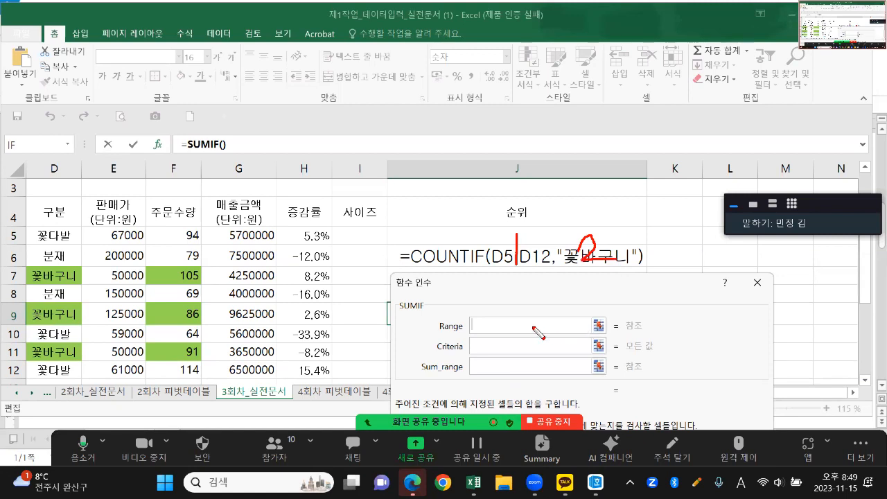
{"action": "mouse_move", "coordinate": [498, 316]}
{"action": "left_mouse_down"}
{"action": "mouse_move", "coordinate": [501, 353]}
{"action": "mouse_move", "coordinate": [516, 355]}
{"action": "left_mouse_up"}
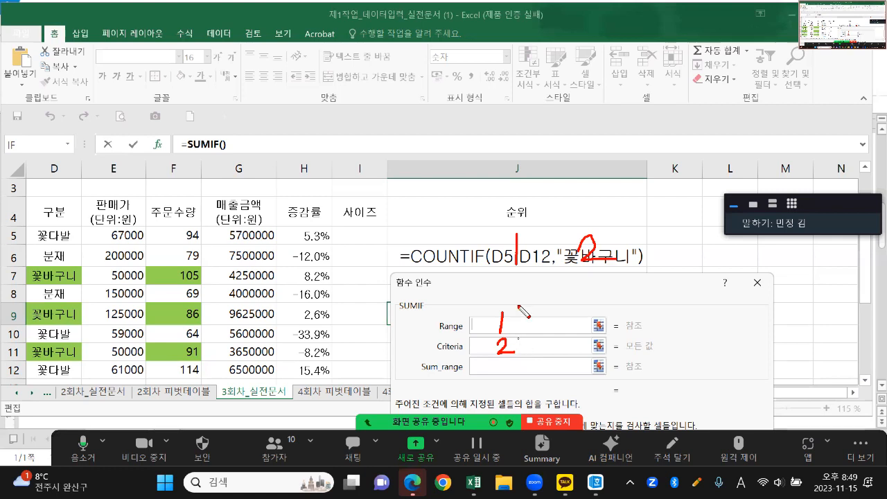
Underline COUNT in the COUNTIF text with the red pen, circle SUM and the numbered SUMIF arguments, and clear the marks
{"action": "left_click_drag", "start_coordinate": [409, 266], "coordinate": [459, 264]}
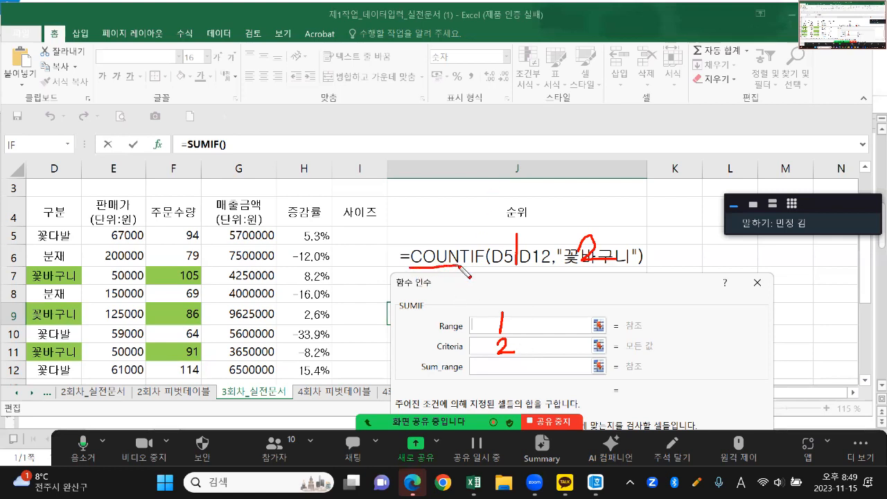
{"action": "mouse_move", "coordinate": [419, 300]}
{"action": "left_mouse_down"}
{"action": "mouse_move", "coordinate": [399, 311]}
{"action": "mouse_move", "coordinate": [424, 323]}
{"action": "left_mouse_up"}
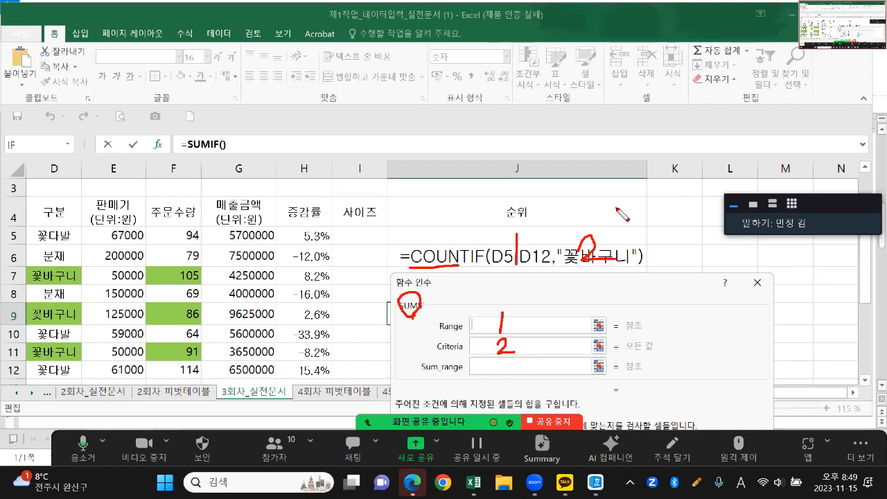
{"action": "mouse_move", "coordinate": [521, 356]}
{"action": "left_mouse_down"}
{"action": "mouse_move", "coordinate": [478, 337]}
{"action": "mouse_move", "coordinate": [536, 349]}
{"action": "left_mouse_up"}
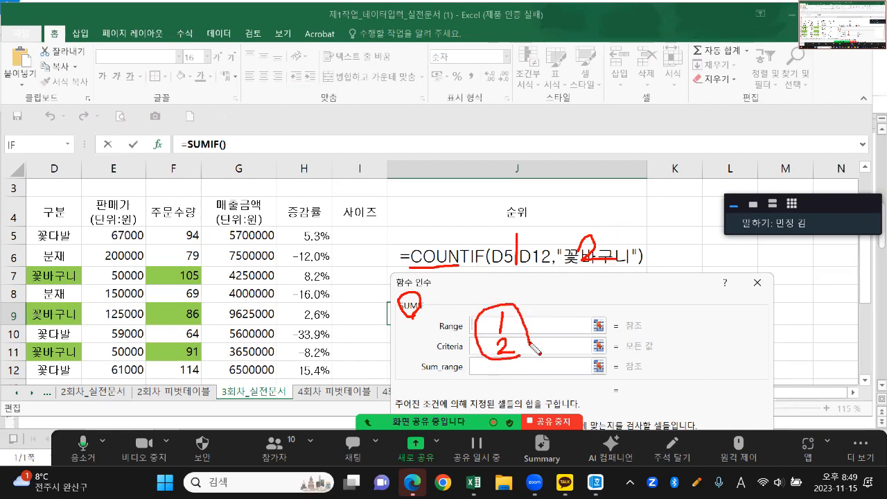
{"action": "key", "text": "Escape"}
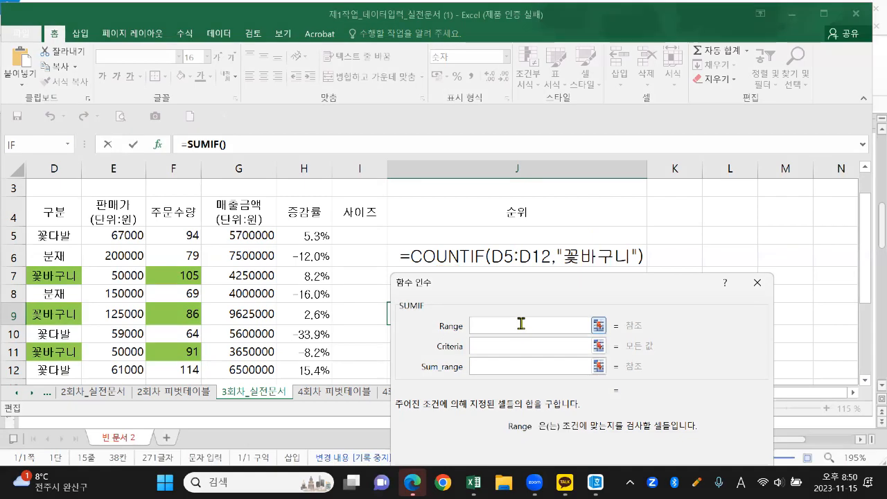
Set SUMIF's Range to the 구분 cells D5:D12 and its Criteria to 꽃바구니
{"action": "left_click_drag", "start_coordinate": [60, 235], "coordinate": [63, 369]}
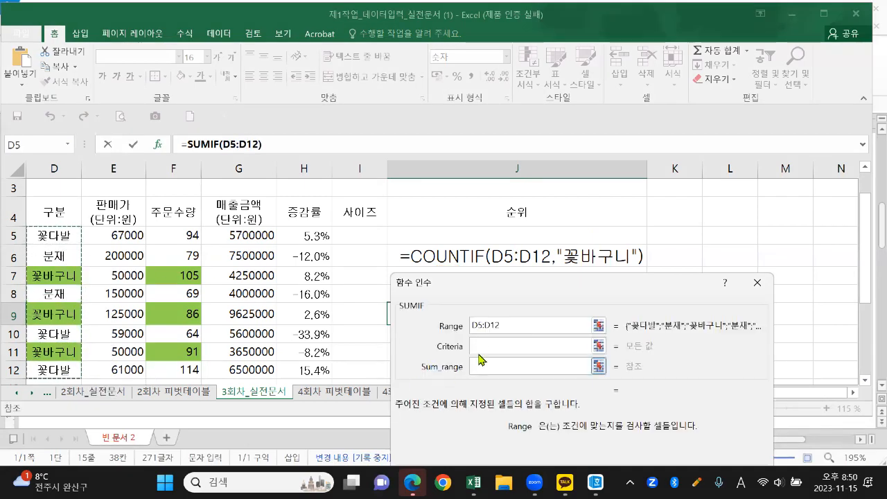
{"action": "left_click", "coordinate": [485, 346]}
{"action": "type", "text": "rH"}
{"action": "key", "text": "BackSpace"}
{"action": "key", "text": "BackSpace"}
{"action": "type", "text": "ㄲ바구니"}
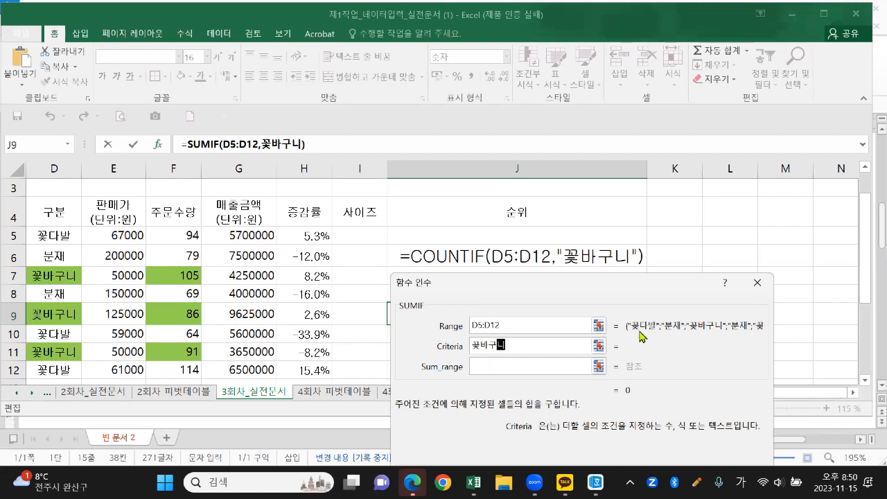
Number the matching range and criteria 1 and 2 in SUMIF and COUNTIF with the red pen, and circle the 주문수량 column
{"action": "key", "text": "ctrl+2"}
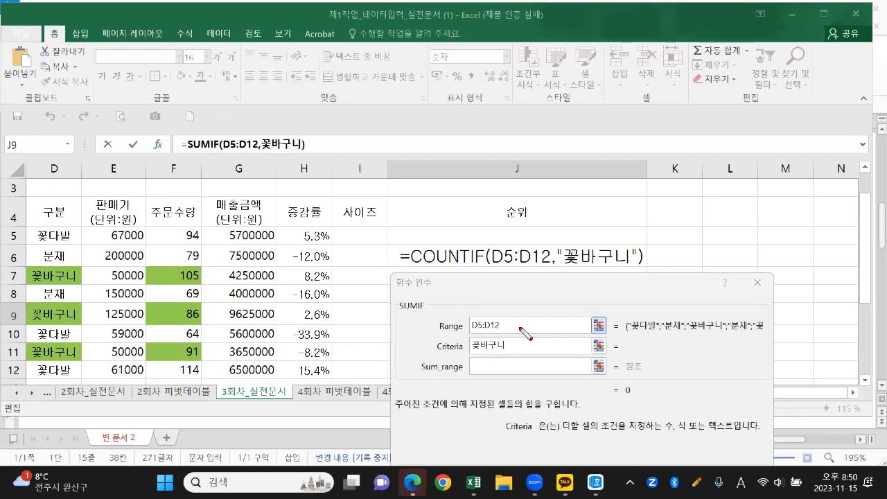
{"action": "left_click_drag", "start_coordinate": [483, 317], "coordinate": [485, 328]}
{"action": "left_click_drag", "start_coordinate": [515, 249], "coordinate": [515, 261]}
{"action": "left_click_drag", "start_coordinate": [494, 341], "coordinate": [503, 352]}
{"action": "mouse_move", "coordinate": [582, 254]}
{"action": "left_mouse_down"}
{"action": "mouse_move", "coordinate": [591, 264]}
{"action": "mouse_move", "coordinate": [610, 264]}
{"action": "left_mouse_up"}
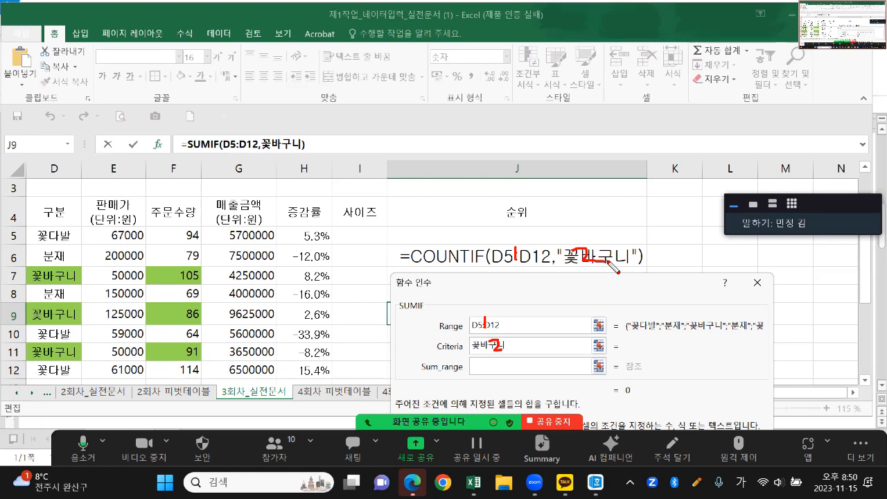
{"action": "mouse_move", "coordinate": [203, 379]}
{"action": "left_mouse_down"}
{"action": "mouse_move", "coordinate": [155, 383]}
{"action": "mouse_move", "coordinate": [141, 339]}
{"action": "mouse_move", "coordinate": [147, 241]}
{"action": "mouse_move", "coordinate": [177, 217]}
{"action": "mouse_move", "coordinate": [216, 233]}
{"action": "mouse_move", "coordinate": [225, 318]}
{"action": "mouse_move", "coordinate": [203, 383]}
{"action": "left_mouse_up"}
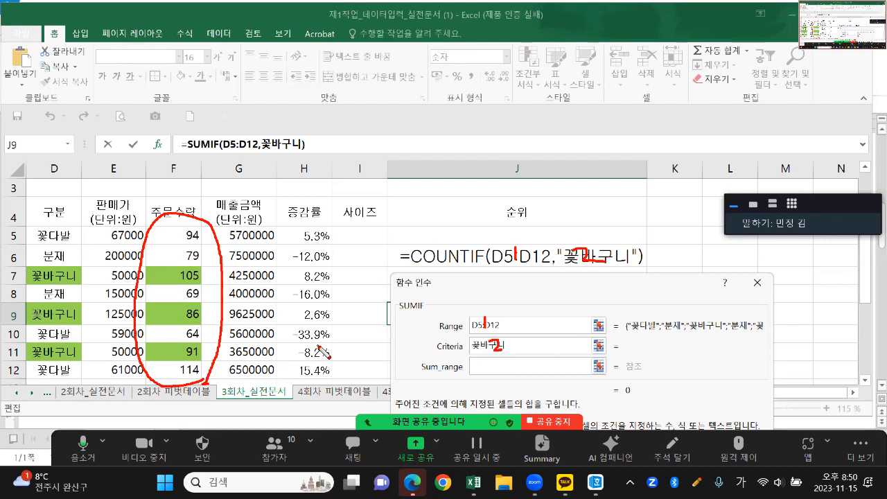
Circle Sum_range in red, clear the marks, and set Sum_range to the 주문수량 cells F5:F12
{"action": "mouse_move", "coordinate": [460, 375]}
{"action": "left_mouse_down"}
{"action": "mouse_move", "coordinate": [430, 381]}
{"action": "mouse_move", "coordinate": [465, 357]}
{"action": "mouse_move", "coordinate": [468, 381]}
{"action": "mouse_move", "coordinate": [431, 379]}
{"action": "left_mouse_up"}
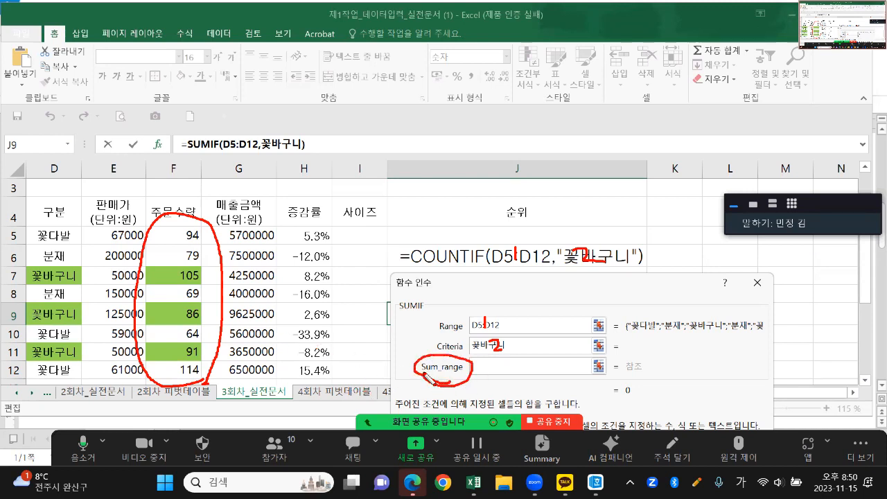
{"action": "left_click", "coordinate": [491, 363]}
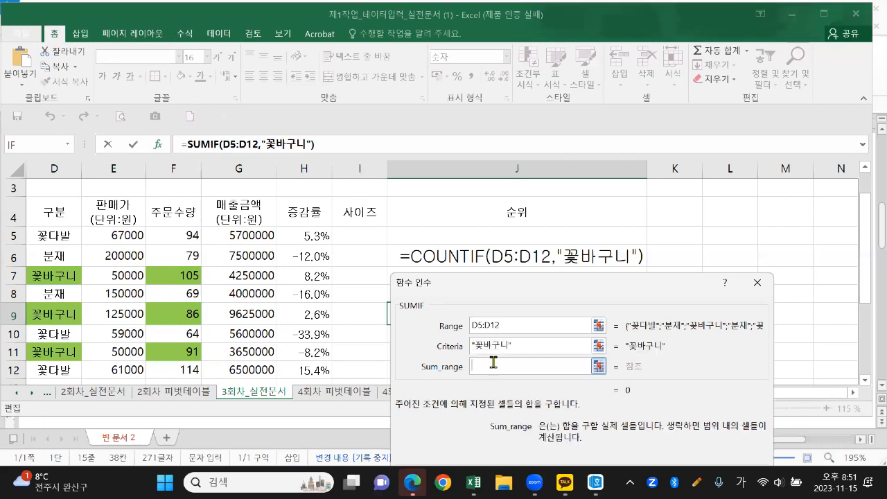
{"action": "left_click_drag", "start_coordinate": [191, 235], "coordinate": [181, 367]}
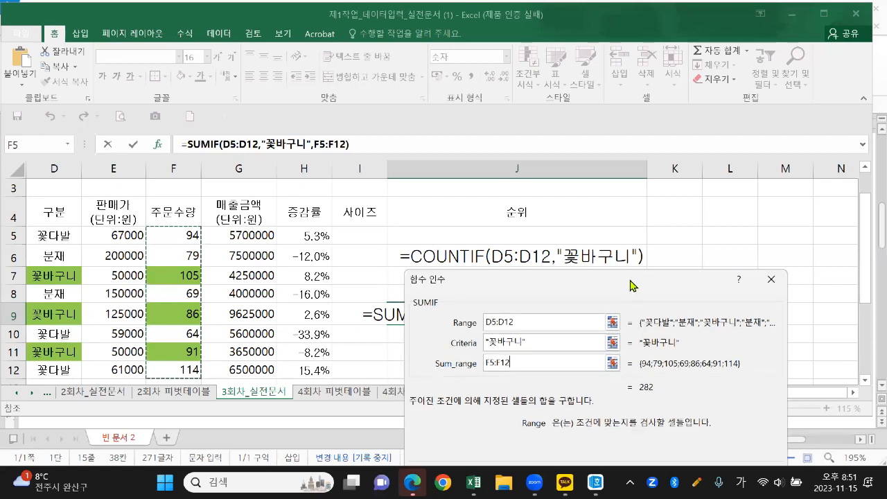
Underline SUMIF in red, number the shared arguments 1 and 2, circle F5:F12, write AVE above SUMIF, and clear the marks
{"action": "key", "text": "ctrl+2"}
{"action": "left_click_drag", "start_coordinate": [412, 309], "coordinate": [435, 309]}
{"action": "left_click_drag", "start_coordinate": [519, 252], "coordinate": [520, 265]}
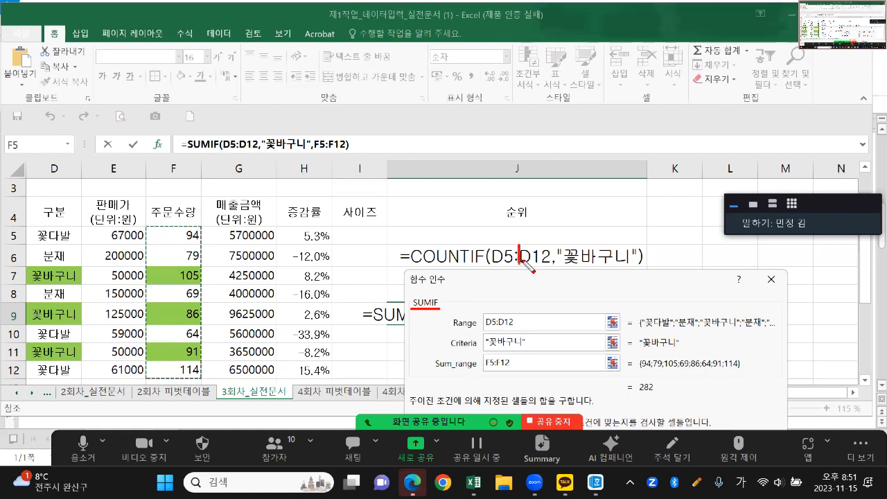
{"action": "left_click_drag", "start_coordinate": [573, 244], "coordinate": [601, 263]}
{"action": "mouse_move", "coordinate": [503, 311]}
{"action": "left_mouse_down"}
{"action": "mouse_move", "coordinate": [516, 350]}
{"action": "mouse_move", "coordinate": [510, 385]}
{"action": "mouse_move", "coordinate": [479, 362]}
{"action": "mouse_move", "coordinate": [519, 352]}
{"action": "mouse_move", "coordinate": [509, 383]}
{"action": "left_mouse_up"}
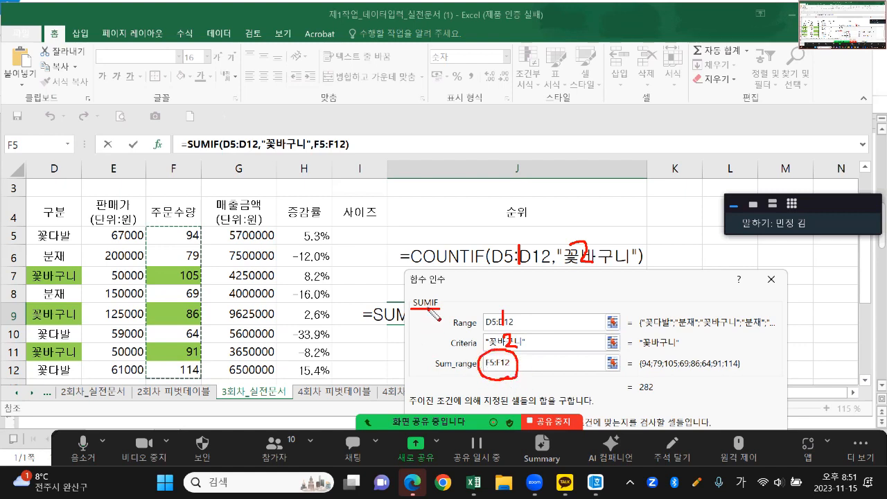
{"action": "mouse_move", "coordinate": [402, 284]}
{"action": "left_mouse_down"}
{"action": "mouse_move", "coordinate": [410, 255]}
{"action": "mouse_move", "coordinate": [416, 280]}
{"action": "mouse_move", "coordinate": [415, 272]}
{"action": "mouse_move", "coordinate": [448, 261]}
{"action": "mouse_move", "coordinate": [473, 268]}
{"action": "mouse_move", "coordinate": [480, 287]}
{"action": "left_mouse_up"}
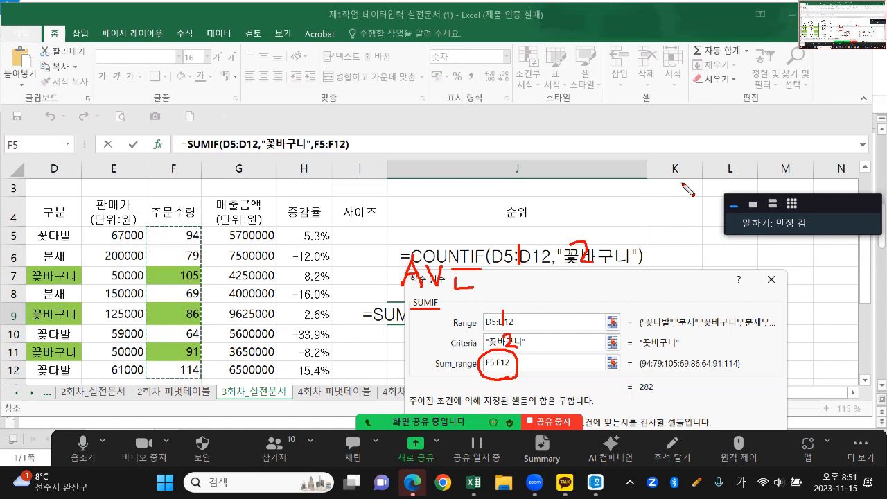
{"action": "key", "text": "Escape"}
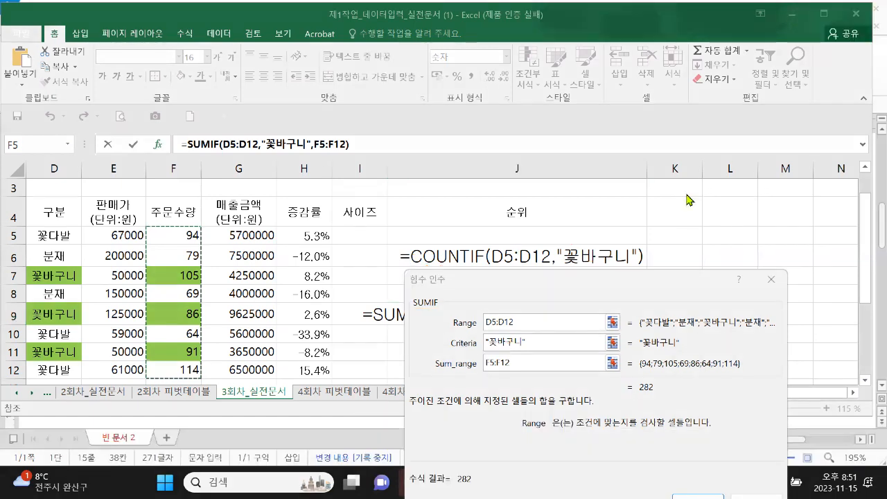
Confirm the SUMIF arguments for J9 and widen column J to fit the whole formula
{"action": "left_click", "coordinate": [631, 285]}
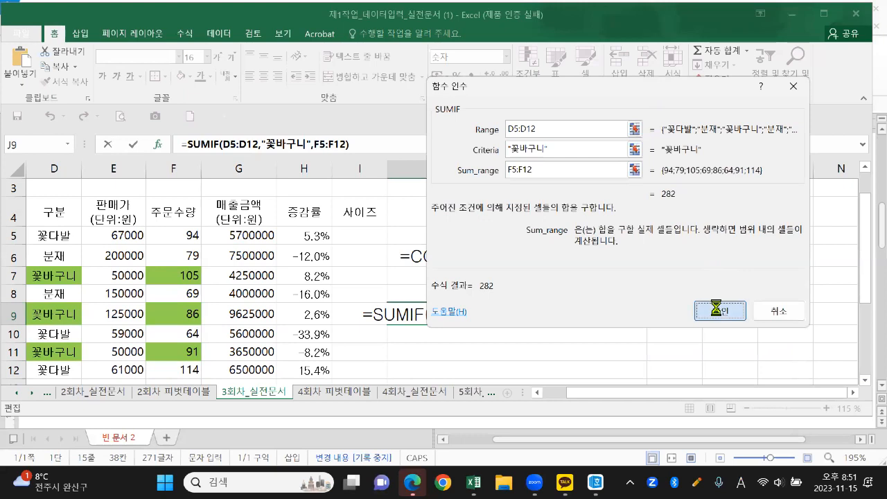
{"action": "left_click", "coordinate": [723, 365]}
{"action": "left_click_drag", "start_coordinate": [646, 170], "coordinate": [757, 170]}
Convert the SUMIF formula in J9 to plain text by adding an apostrophe in front of it
{"action": "double_click", "coordinate": [661, 312]}
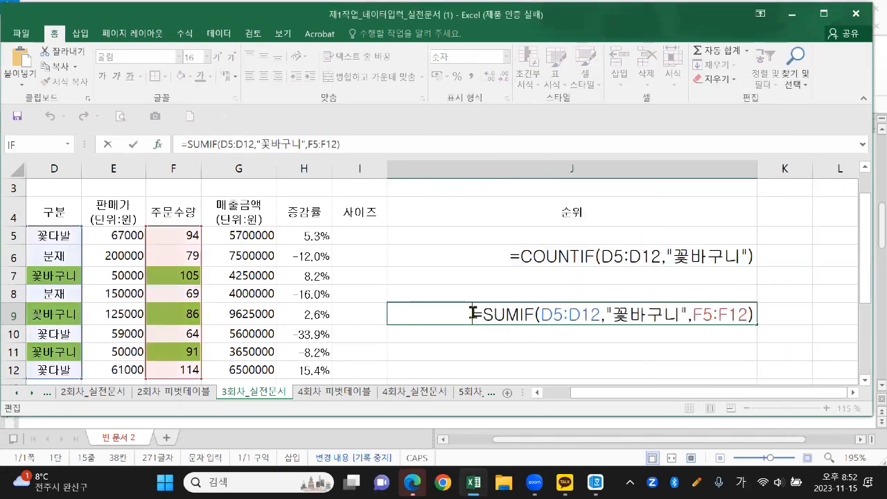
{"action": "key", "text": "Return"}
{"action": "double_click", "coordinate": [575, 313]}
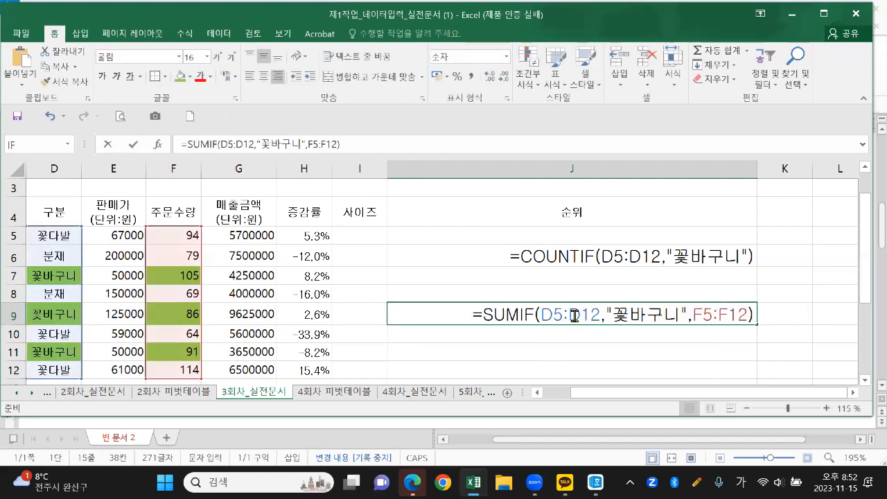
{"action": "left_click", "coordinate": [471, 314]}
{"action": "type", "text": "'"}
{"action": "key", "text": "Return"}
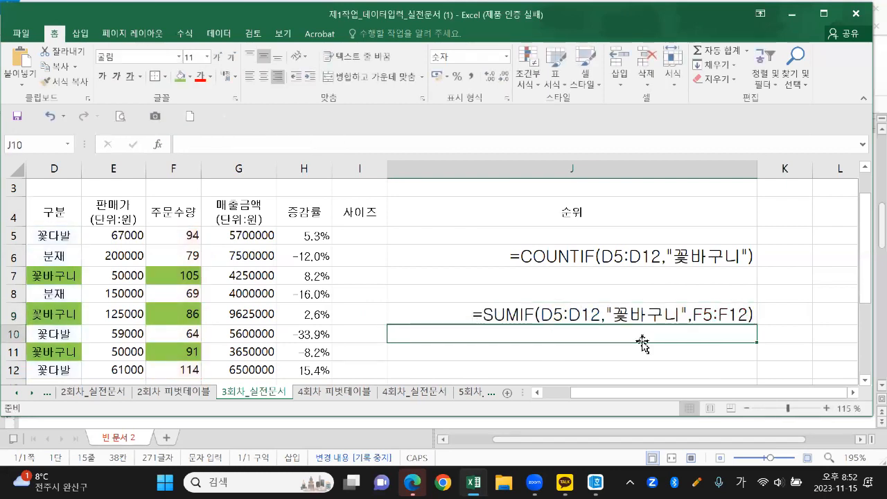
Mark the SUMIF and COUNTIF arguments and the highlighted 주문수량 values with the red pen, and clear the marks
{"action": "key", "text": "ctrl+2"}
{"action": "left_click_drag", "start_coordinate": [542, 323], "coordinate": [661, 323]}
{"action": "left_click_drag", "start_coordinate": [588, 267], "coordinate": [728, 265]}
{"action": "mouse_move", "coordinate": [652, 281]}
{"action": "left_mouse_down"}
{"action": "mouse_move", "coordinate": [628, 309]}
{"action": "mouse_move", "coordinate": [646, 303]}
{"action": "left_mouse_up"}
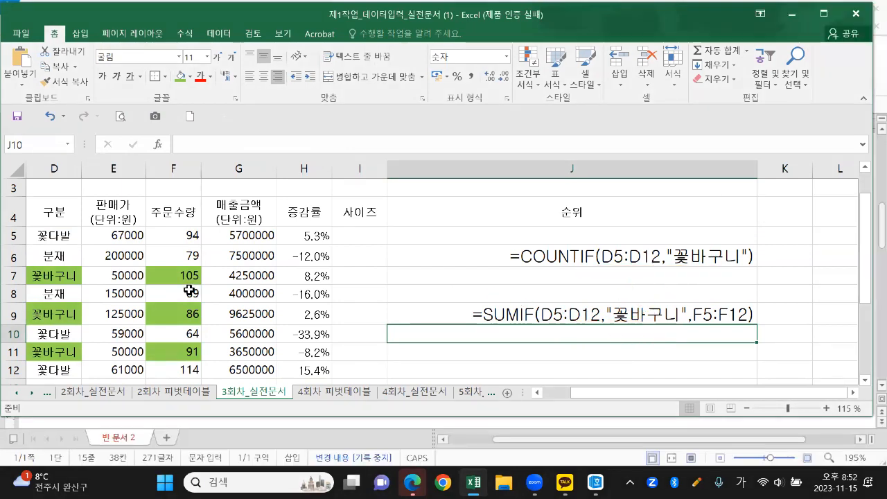
{"action": "left_click_drag", "start_coordinate": [195, 264], "coordinate": [199, 278]}
{"action": "mouse_move", "coordinate": [201, 312]}
{"action": "left_mouse_down"}
{"action": "mouse_move", "coordinate": [179, 325]}
{"action": "mouse_move", "coordinate": [201, 316]}
{"action": "mouse_move", "coordinate": [191, 347]}
{"action": "left_mouse_up"}
{"action": "key", "text": "Escape"}
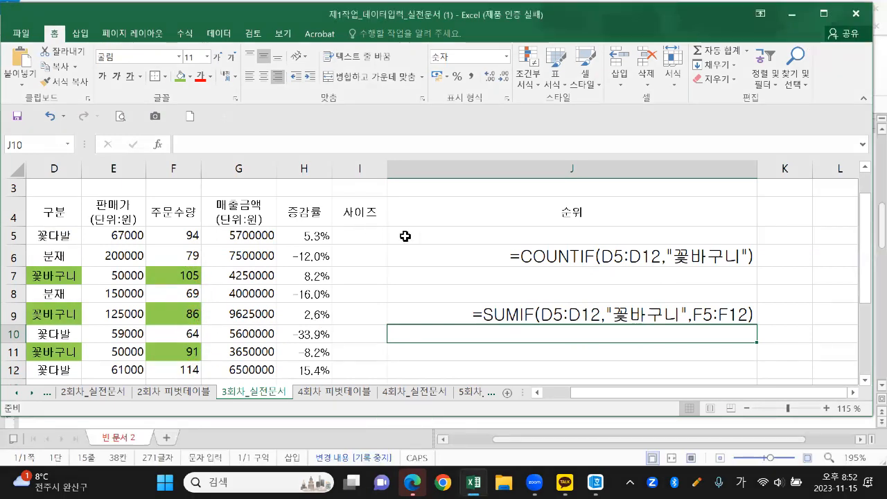
Enter the formula =105+86+91 in cell J3 to add up the highlighted order quantities
{"action": "left_click", "coordinate": [429, 187]}
{"action": "type", "text": "="}
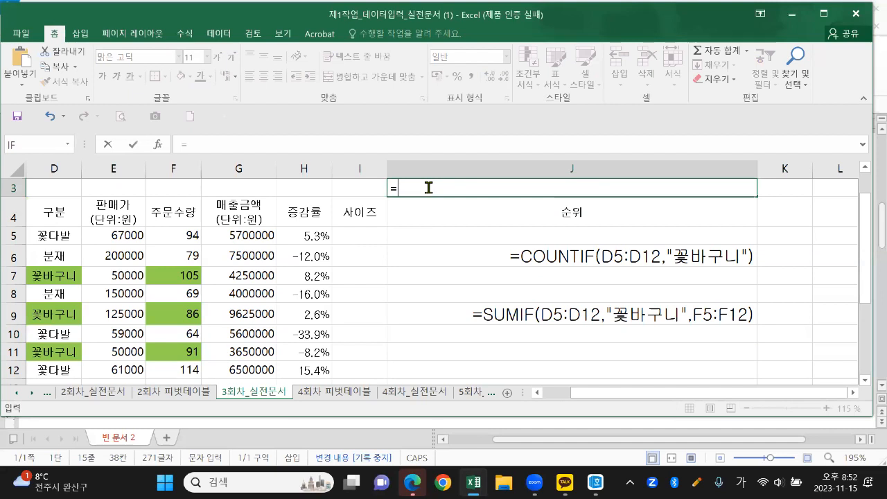
{"action": "type", "text": "105+86+91"}
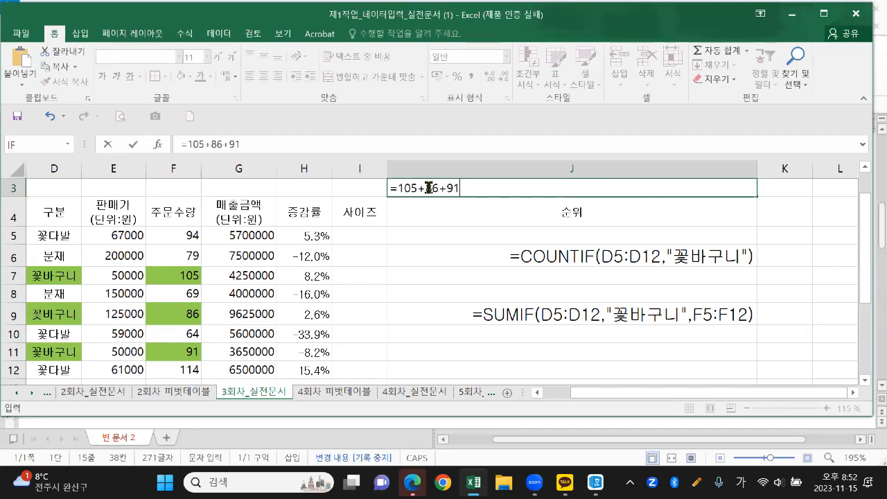
{"action": "key", "text": "Return"}
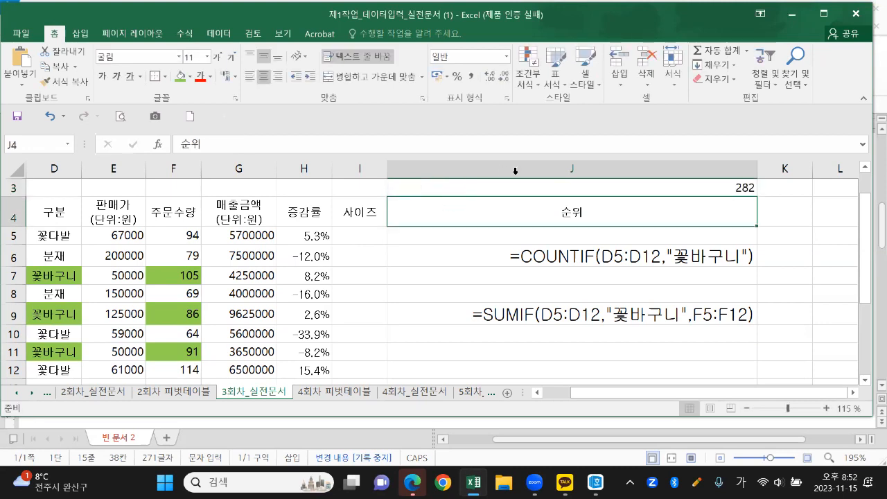
Left-align cell J3 and increase its font size to 20
{"action": "left_click", "coordinate": [542, 186]}
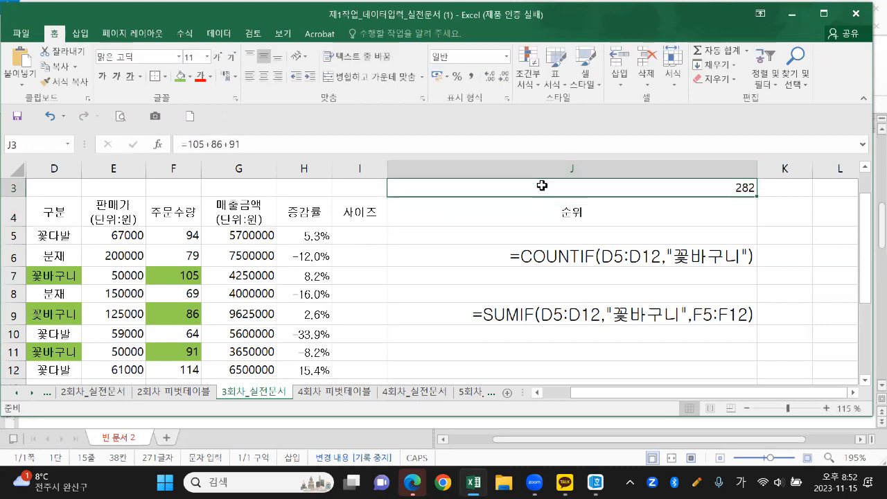
{"action": "left_click", "coordinate": [250, 75]}
{"action": "left_click", "coordinate": [218, 56]}
{"action": "left_click", "coordinate": [218, 56]}
{"action": "left_click", "coordinate": [218, 57]}
{"action": "left_click", "coordinate": [218, 56]}
{"action": "left_click", "coordinate": [218, 57]}
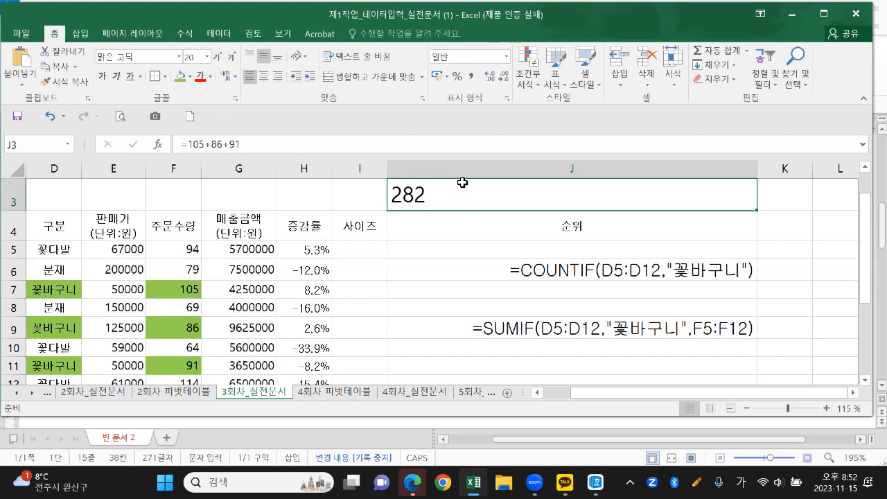
Replace the content of J3 with the task text 구분이 꽃다발인 주문수량 평균
{"action": "left_click", "coordinate": [626, 327]}
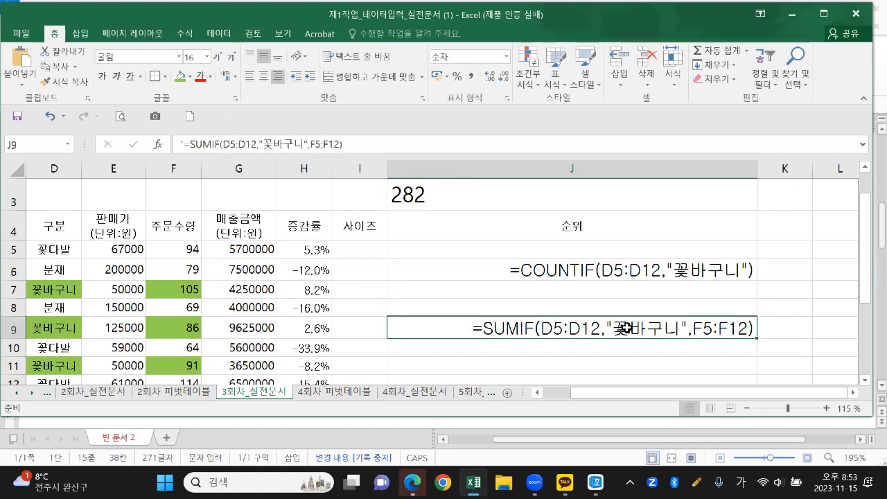
{"action": "left_click", "coordinate": [525, 197]}
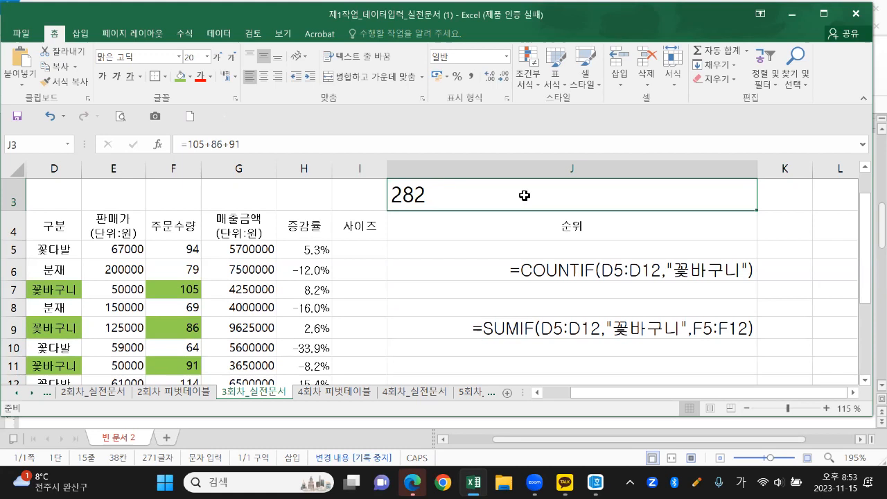
{"action": "type", "text": "구부니"}
{"action": "key", "text": "BackSpace"}
{"action": "key", "text": "BackSpace"}
{"action": "type", "text": "분이"}
{"action": "type", "text": " 꽃다발이"}
{"action": "type", "text": "ㄴ 주문술"}
{"action": "type", "text": "ㅇ ㅍ"}
{"action": "key", "text": "BackSpace"}
{"action": "key", "text": "BackSpace"}
{"action": "key", "text": "BackSpace"}
{"action": "key", "text": "BackSpace"}
{"action": "type", "text": "구"}
{"action": "key", "text": "BackSpace"}
{"action": "key", "text": "BackSpace"}
{"action": "type", "text": "수량"}
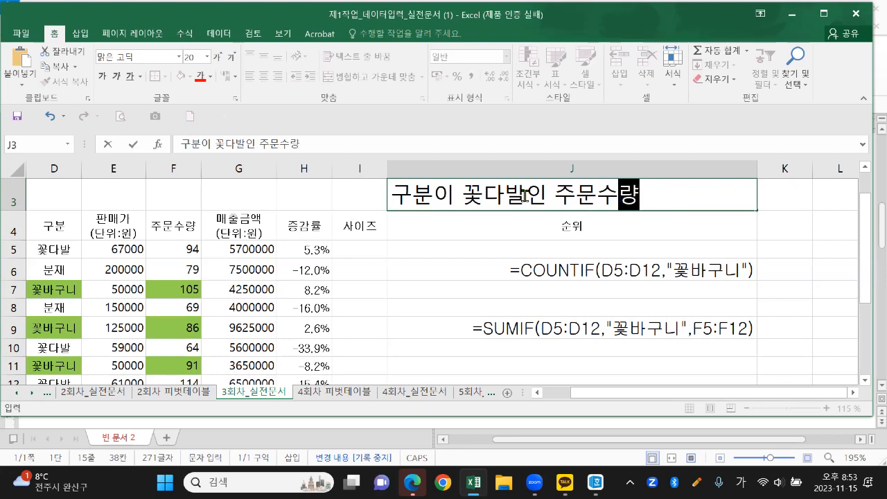
{"action": "type", "text": " 평균"}
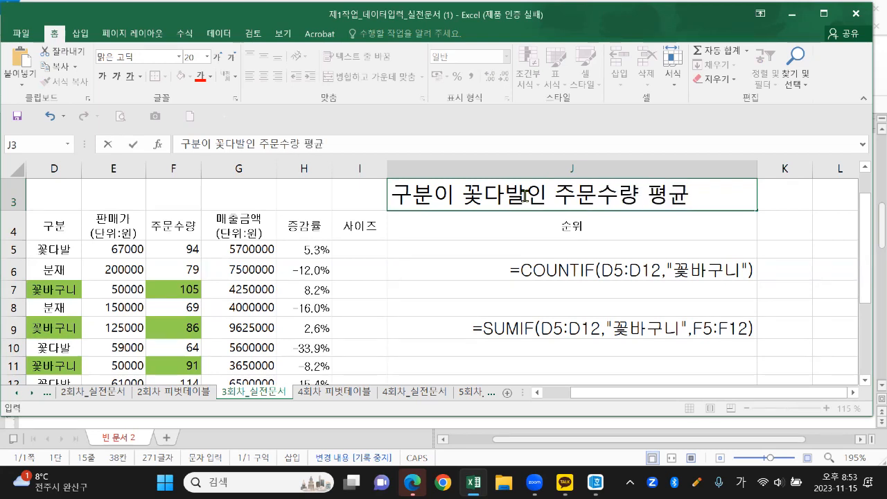
{"action": "key", "text": "Return"}
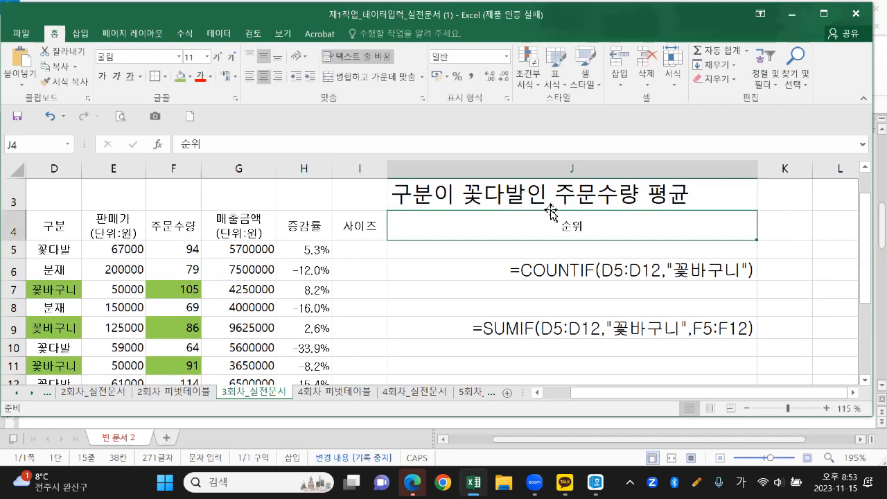
Fill cell J3 with the standard orange color
{"action": "left_click", "coordinate": [545, 195]}
{"action": "left_click", "coordinate": [192, 81]}
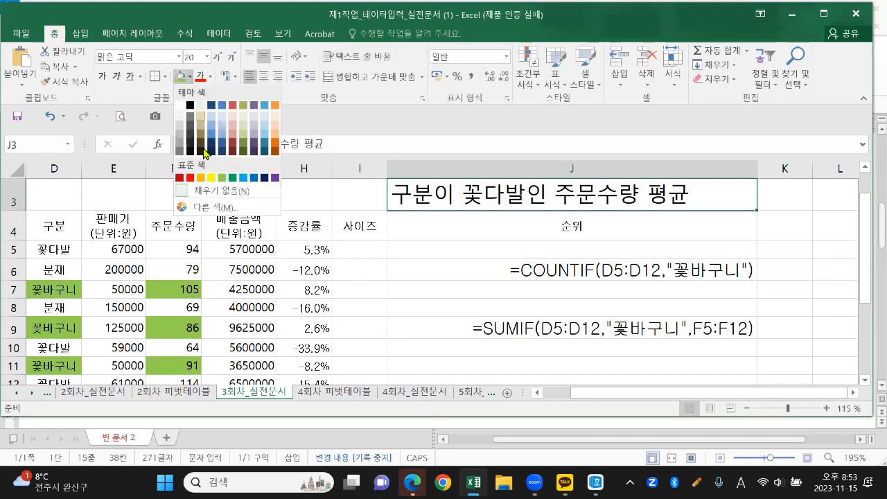
{"action": "left_click", "coordinate": [203, 178]}
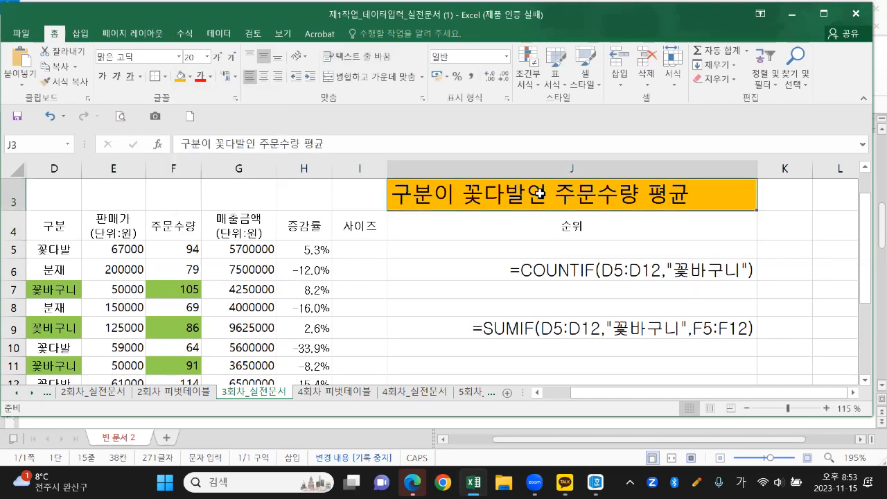
Annotate the shared screen: underline SUMIF as 1 and COUNTIF as 2, with a division slash and an arrow linking them
{"action": "left_click_drag", "start_coordinate": [474, 340], "coordinate": [708, 344]}
{"action": "left_click_drag", "start_coordinate": [779, 294], "coordinate": [739, 386]}
{"action": "left_click_drag", "start_coordinate": [576, 352], "coordinate": [575, 368]}
{"action": "mouse_move", "coordinate": [543, 278]}
{"action": "left_mouse_down"}
{"action": "mouse_move", "coordinate": [665, 278]}
{"action": "mouse_move", "coordinate": [780, 261]}
{"action": "mouse_move", "coordinate": [826, 346]}
{"action": "left_mouse_up"}
{"action": "left_click", "coordinate": [646, 292]}
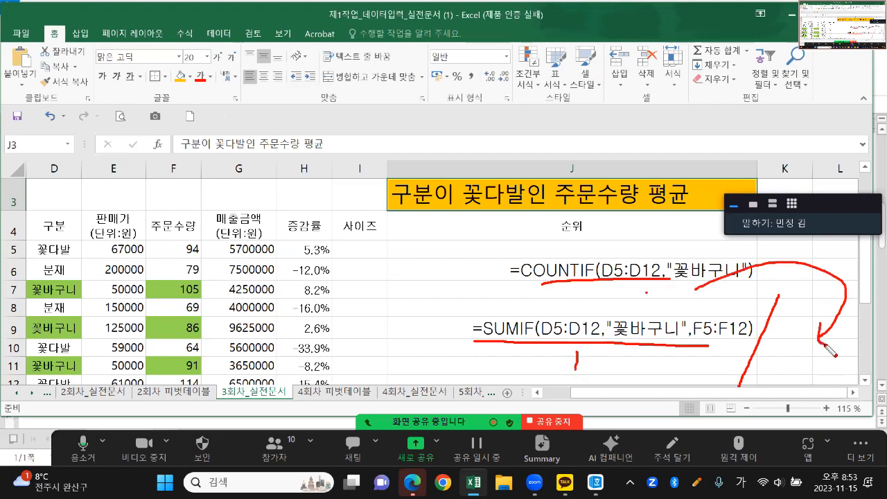
{"action": "left_click_drag", "start_coordinate": [783, 327], "coordinate": [802, 346]}
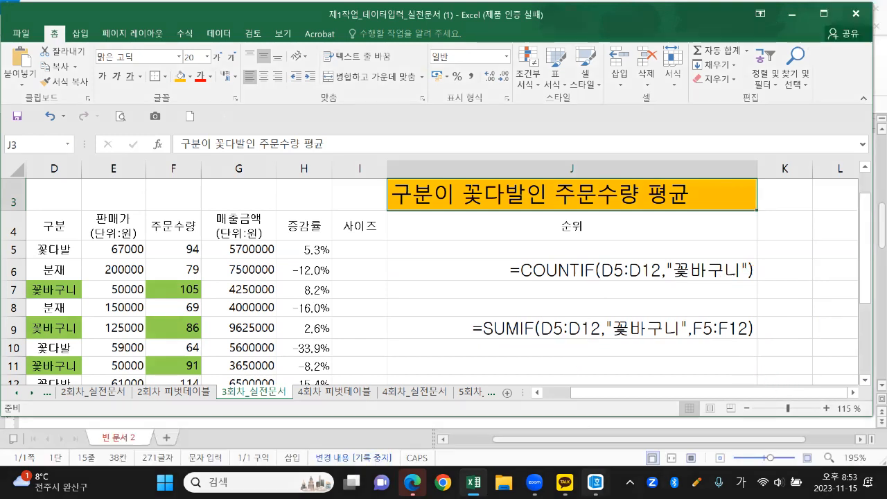
Switch to KakaoTalk and send the annotated screenshot from the clipboard to the 23-4-엑셀반 chat
{"action": "left_click", "coordinate": [565, 483]}
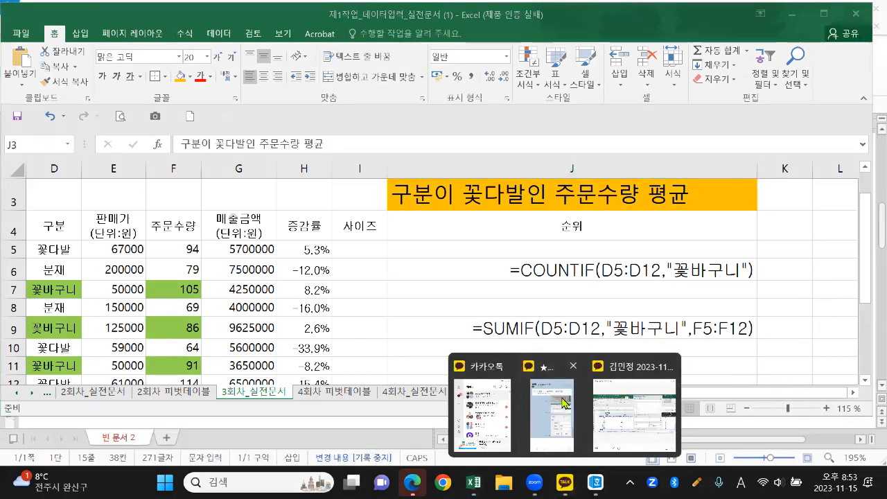
{"action": "left_click", "coordinate": [565, 403]}
{"action": "key", "text": "ctrl+v"}
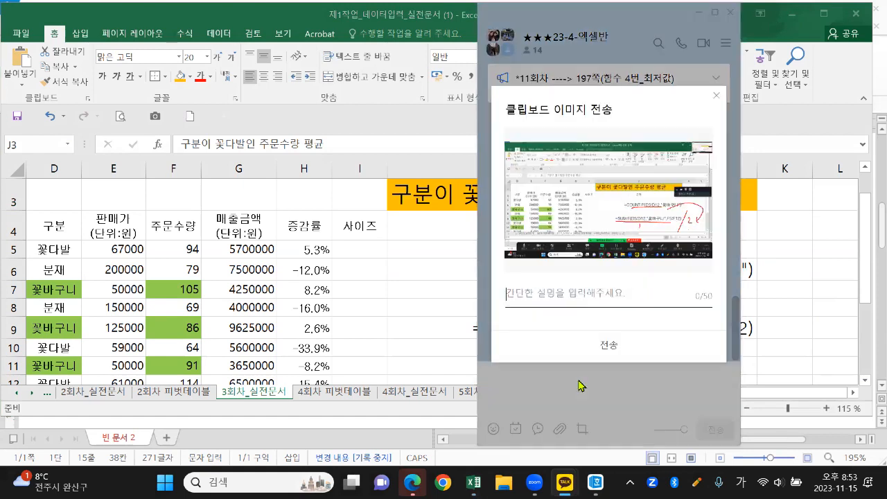
{"action": "key", "text": "Return"}
View the sent screenshot, point out the SUMIF part on it, and close the image and the chat
{"action": "left_click", "coordinate": [621, 307]}
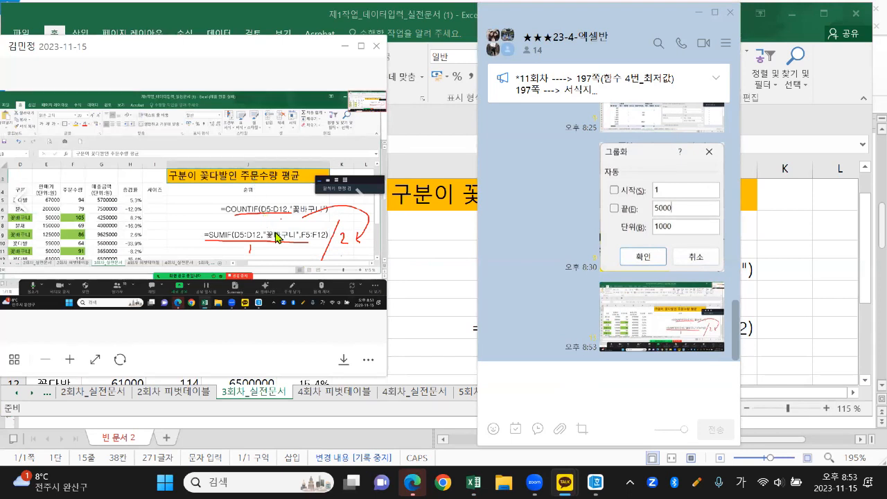
{"action": "key", "text": "ctrl+2"}
{"action": "left_click_drag", "start_coordinate": [263, 231], "coordinate": [247, 250]}
{"action": "left_click", "coordinate": [376, 46]}
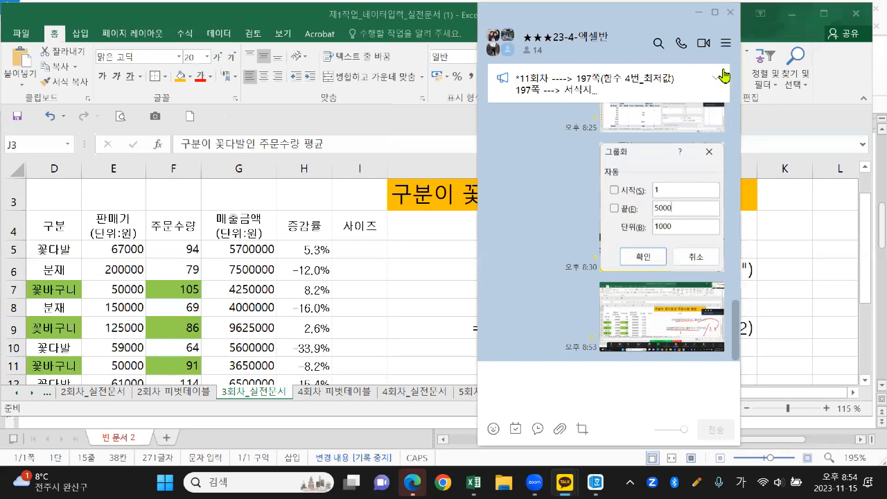
{"action": "left_click", "coordinate": [729, 11]}
Return to Excel, open the 9회차_실전문서 sheet and shrink the height of rows 1 to 3
{"action": "left_click", "coordinate": [434, 250]}
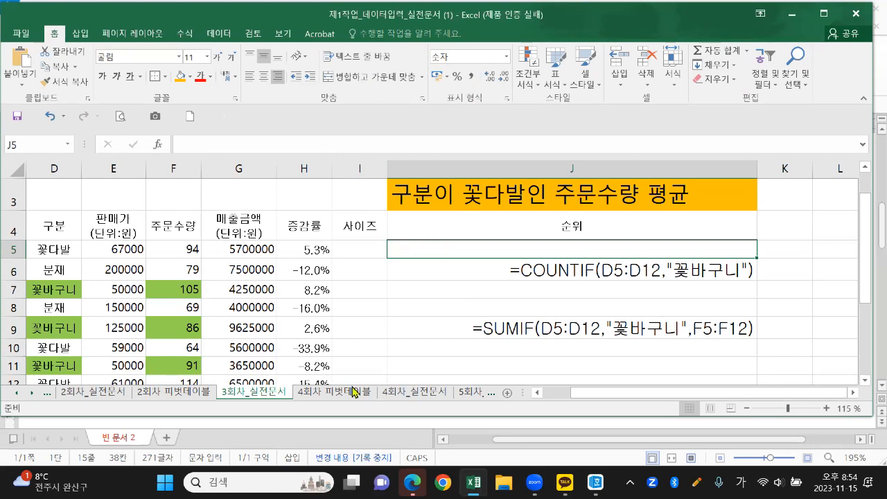
{"action": "left_click", "coordinate": [33, 392]}
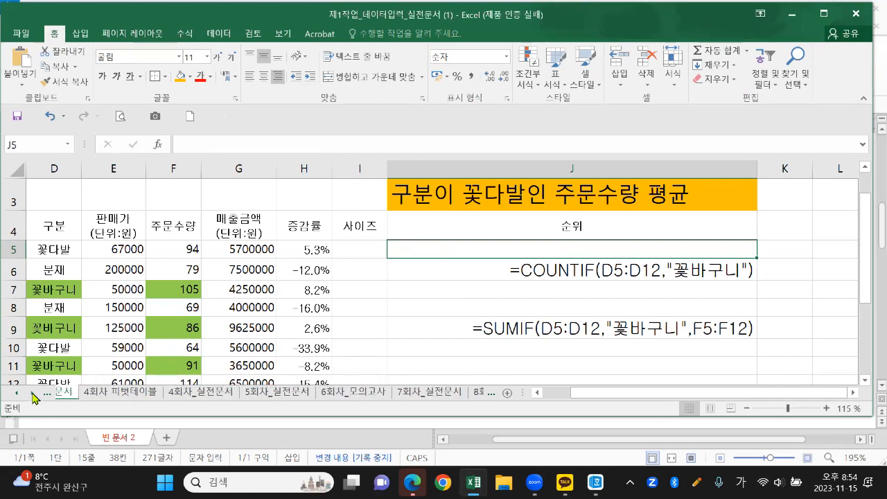
{"action": "left_click", "coordinate": [33, 393]}
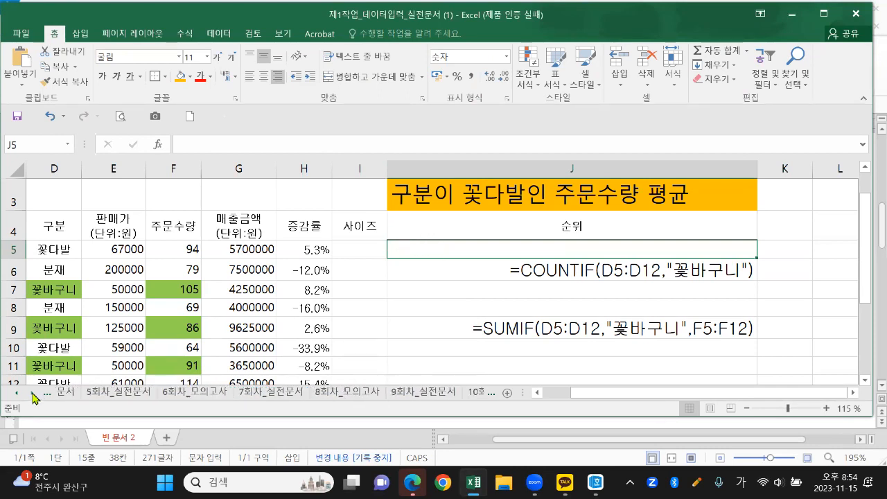
{"action": "left_click", "coordinate": [390, 393]}
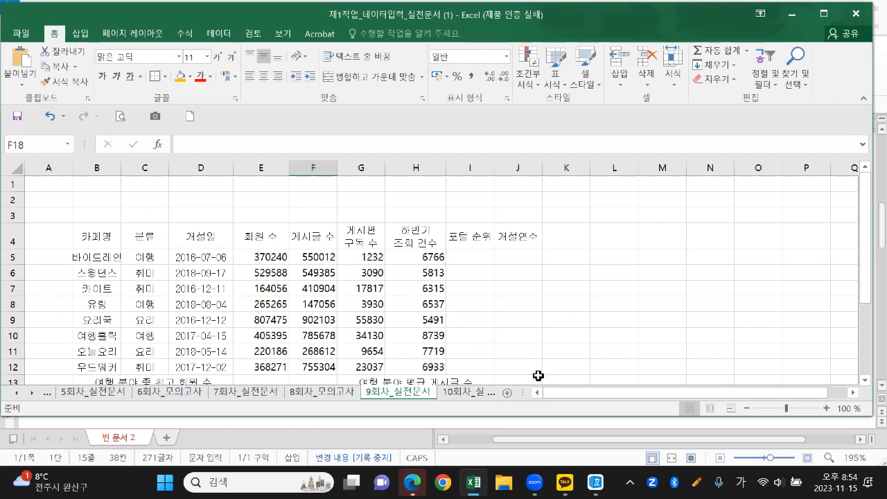
{"action": "mouse_move", "coordinate": [14, 183]}
{"action": "left_mouse_down"}
{"action": "mouse_move", "coordinate": [16, 225]}
{"action": "mouse_move", "coordinate": [23, 173]}
{"action": "left_mouse_up"}
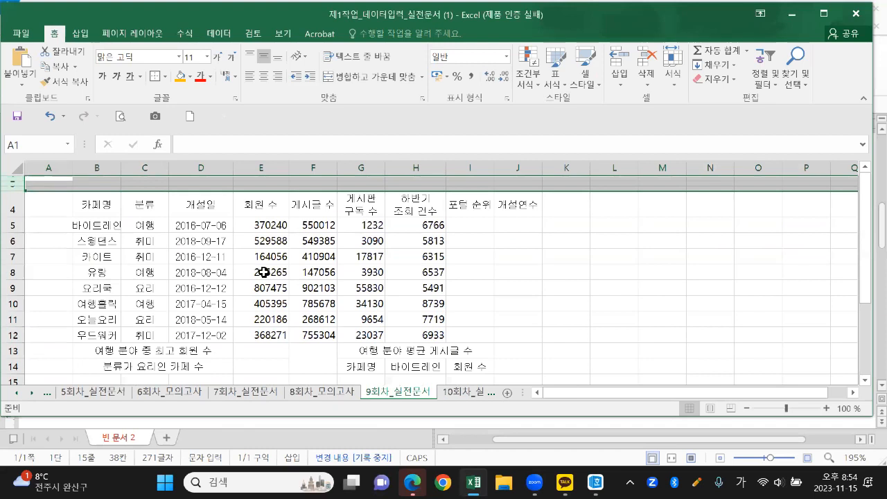
{"action": "left_click", "coordinate": [279, 273]}
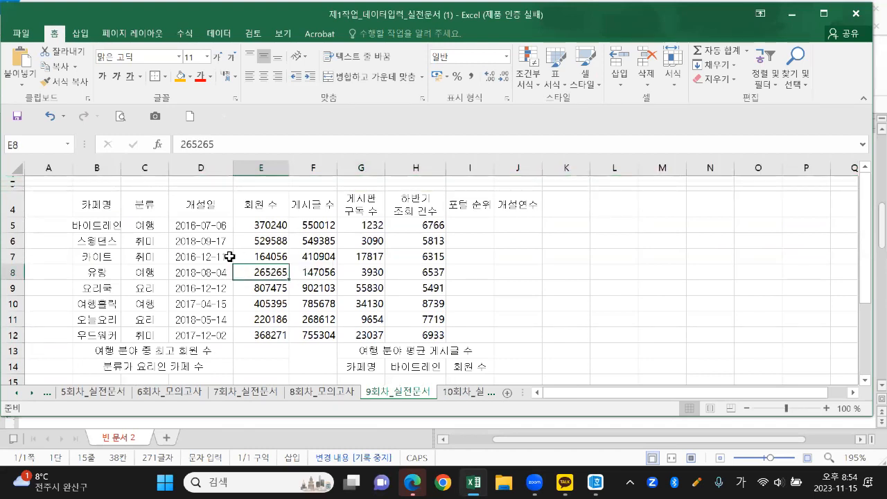
Fill the 분류 cells C5:C12 with orange
{"action": "left_click_drag", "start_coordinate": [154, 228], "coordinate": [153, 340]}
{"action": "left_click", "coordinate": [179, 76]}
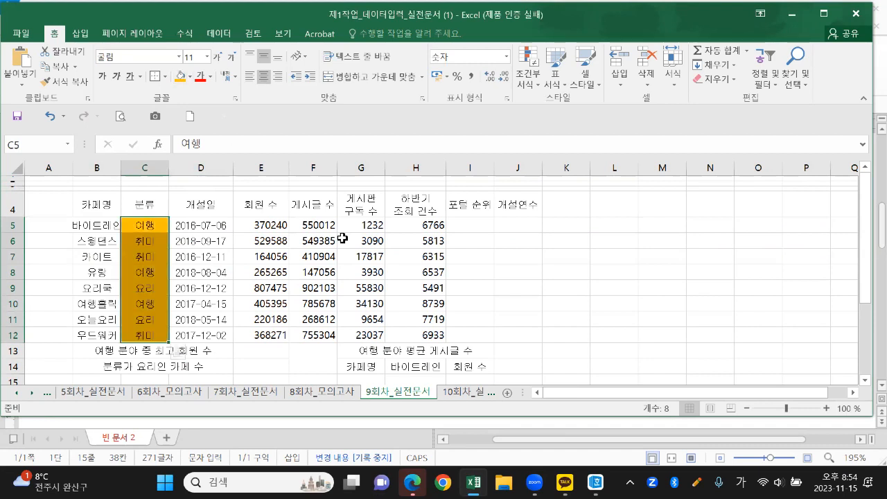
{"action": "left_click", "coordinate": [404, 257]}
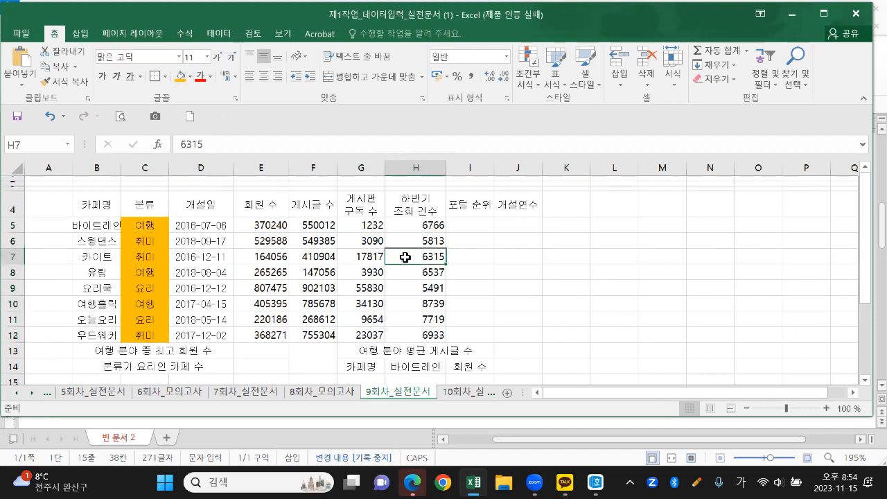
Fill the two 요리 cells, C9 and C11, with standard yellow
{"action": "left_click", "coordinate": [149, 290]}
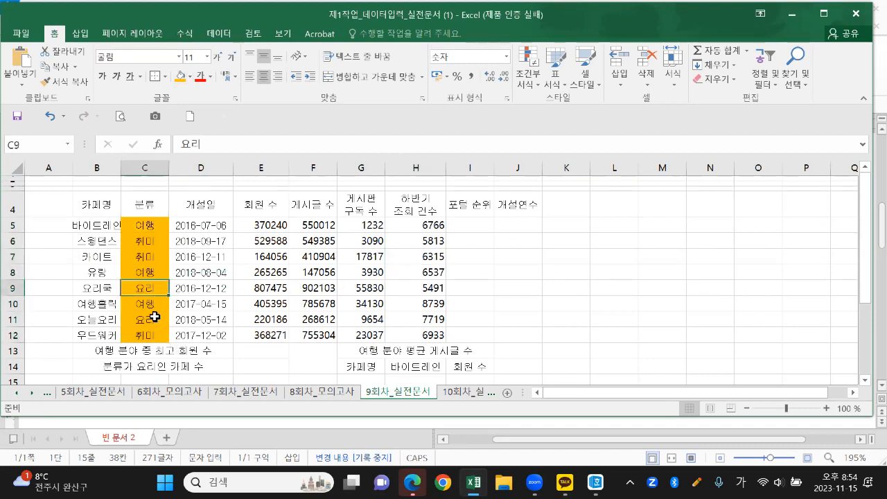
{"action": "left_click", "coordinate": [154, 317], "text": "ctrl"}
{"action": "left_click", "coordinate": [189, 77]}
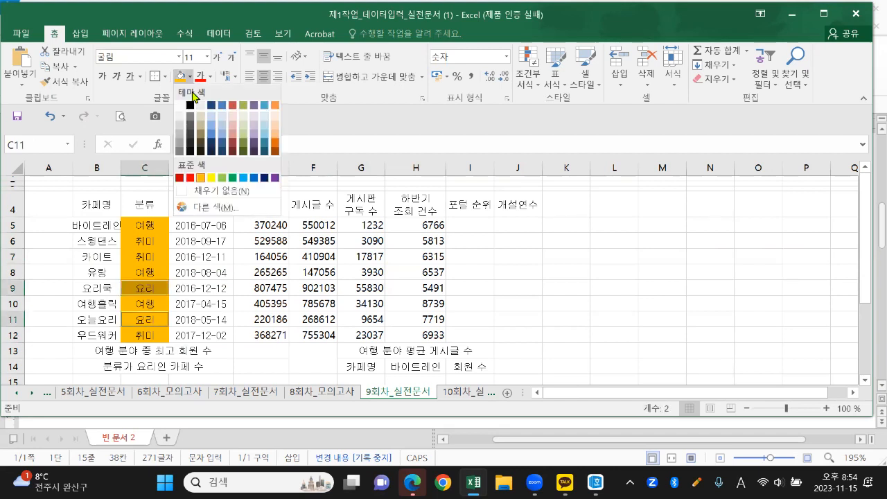
{"action": "left_click", "coordinate": [211, 177]}
{"action": "left_click", "coordinate": [466, 267]}
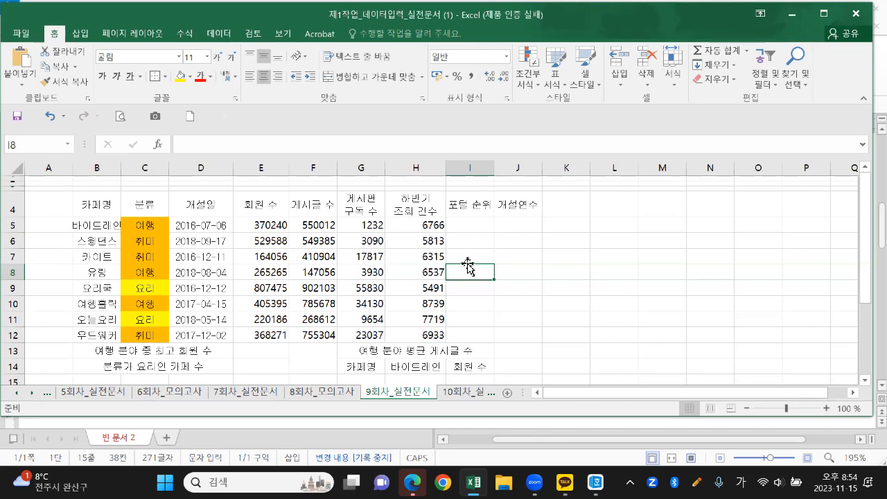
Merge and center cells I5:L5 and increase their font size to 20
{"action": "left_click_drag", "start_coordinate": [474, 227], "coordinate": [625, 224]}
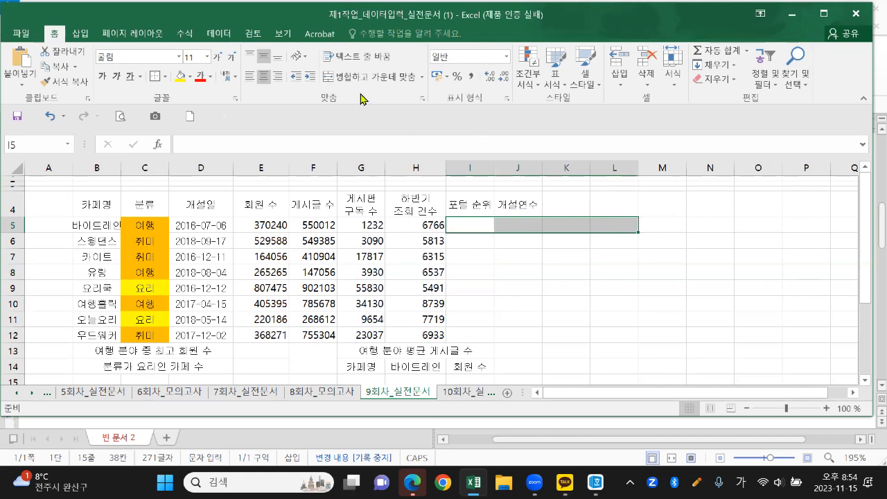
{"action": "left_click", "coordinate": [344, 77]}
{"action": "left_click", "coordinate": [217, 57]}
{"action": "left_click", "coordinate": [217, 57]}
{"action": "left_click", "coordinate": [217, 57]}
{"action": "left_click", "coordinate": [217, 56]}
{"action": "left_click", "coordinate": [217, 56]}
Begin a COUNTIF formula in the merged cell I5 and set its Range argument to C5:C12
{"action": "type", "text": "=COU"}
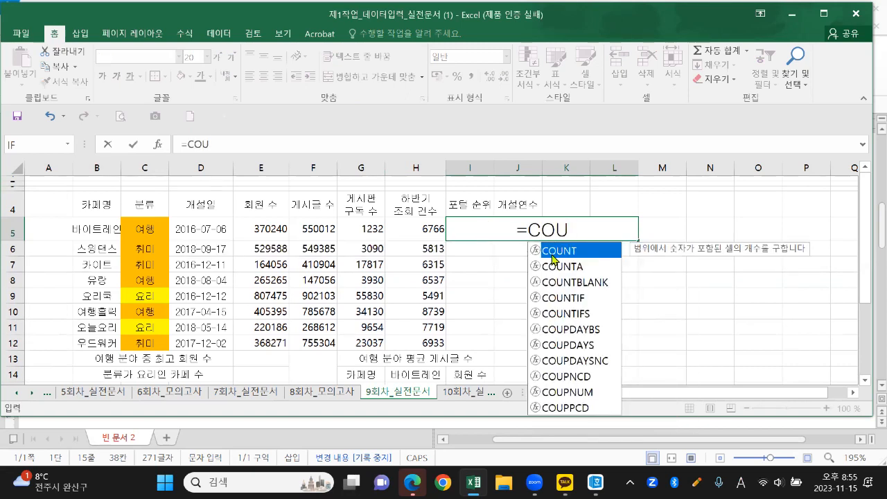
{"action": "double_click", "coordinate": [572, 298]}
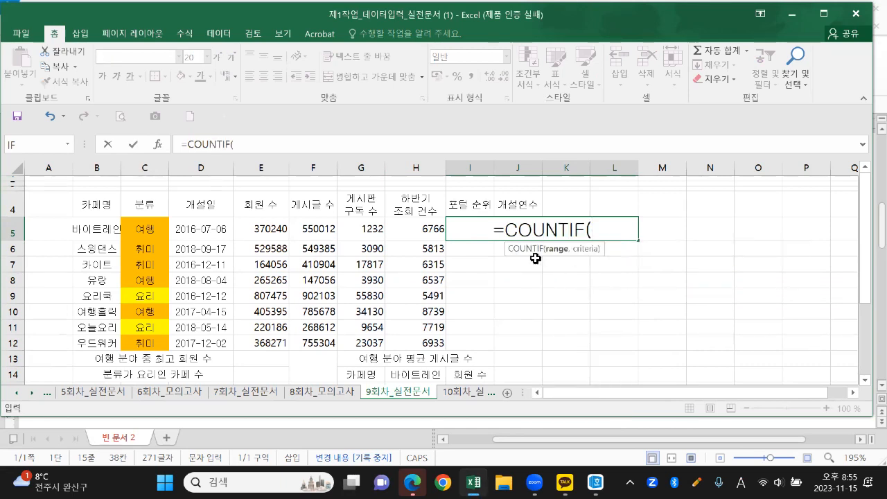
{"action": "left_click", "coordinate": [158, 145]}
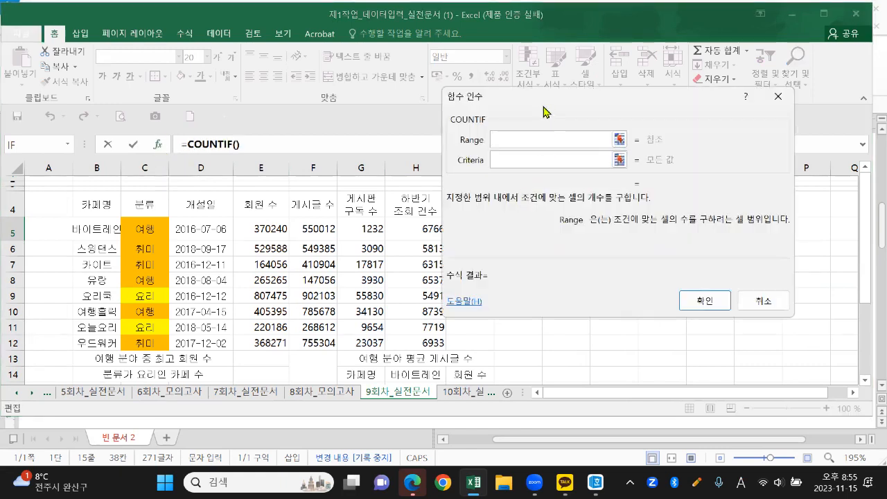
{"action": "left_click_drag", "start_coordinate": [543, 107], "coordinate": [333, 95]}
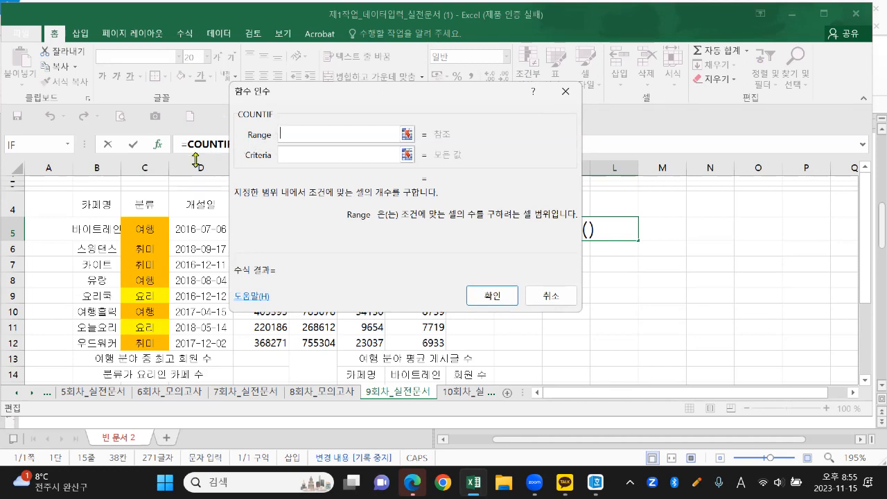
{"action": "left_click_drag", "start_coordinate": [143, 228], "coordinate": [144, 341]}
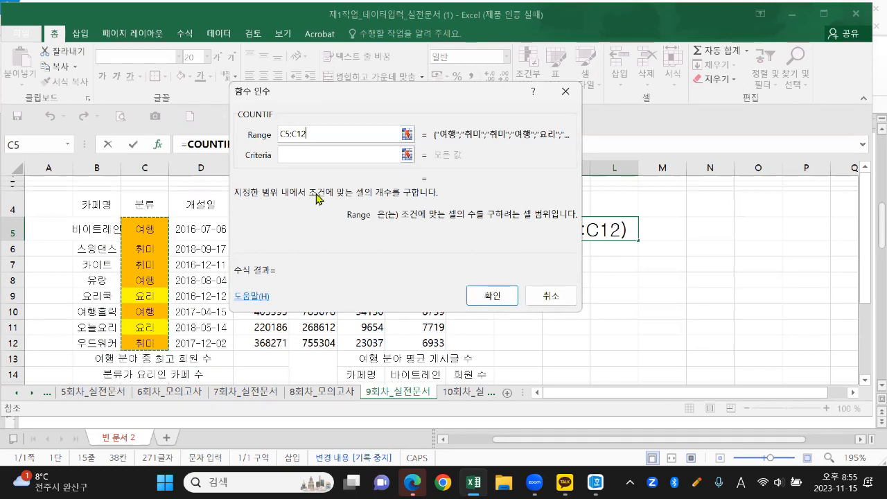
Set the COUNTIF Criteria argument to 요리
{"action": "left_click", "coordinate": [307, 154]}
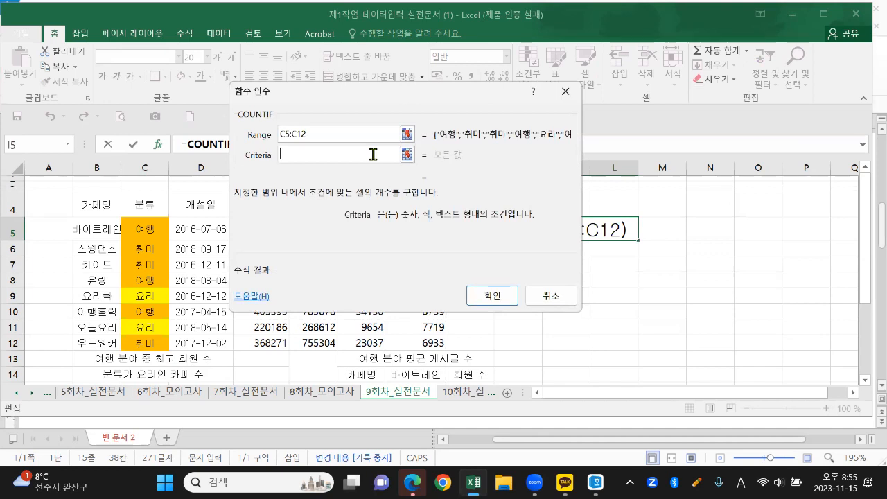
{"action": "type", "text": "DYFL"}
{"action": "key", "text": "BackSpace"}
{"action": "key", "text": "BackSpace"}
{"action": "type", "text": ",DYFL"}
{"action": "key", "text": "BackSpace"}
{"action": "key", "text": "BackSpace"}
{"action": "key", "text": "BackSpace"}
{"action": "key", "text": "BackSpace"}
{"action": "key", "text": "BackSpace"}
{"action": "key", "text": "Hangul"}
{"action": "type", "text": "욜"}
{"action": "type", "text": "리"}
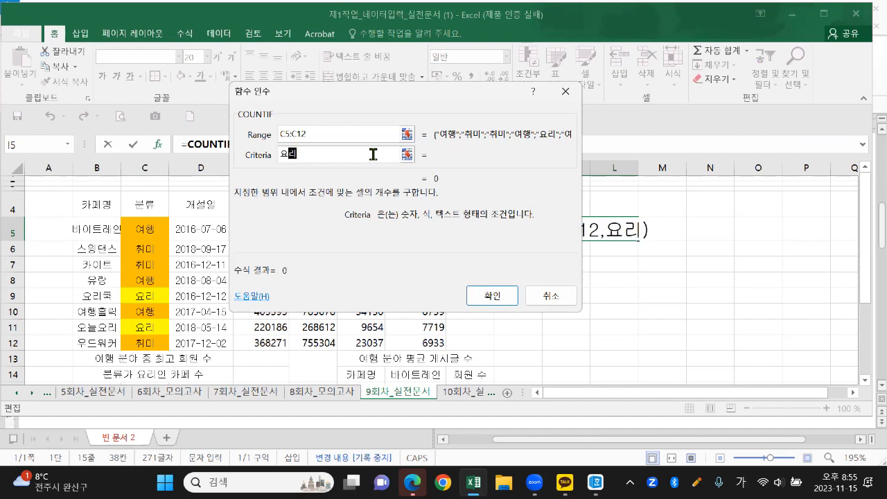
Try 여행 and 취미 as the COUNTIF criteria, and return the criteria to 요리
{"action": "key", "text": "BackSpace"}
{"action": "key", "text": "BackSpace"}
{"action": "type", "text": "여행"}
{"action": "key", "text": "BackSpace"}
{"action": "key", "text": "BackSpace"}
{"action": "type", "text": "취미"}
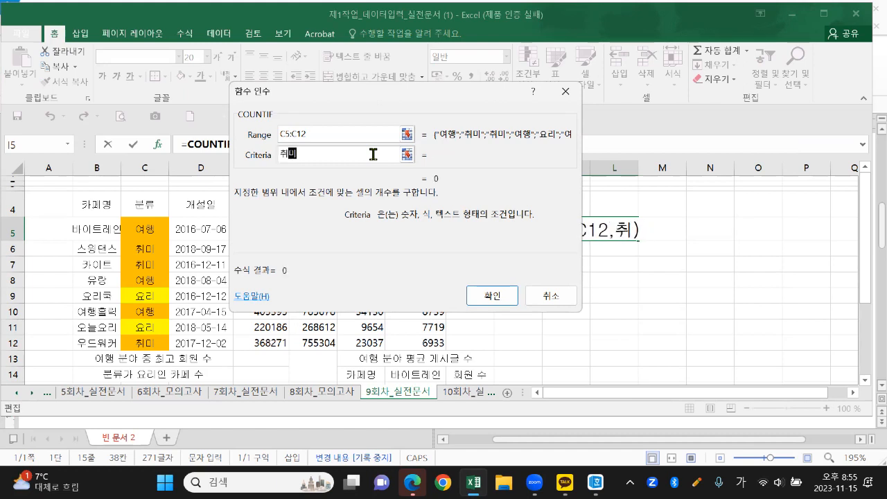
{"action": "key", "text": "BackSpace"}
{"action": "key", "text": "BackSpace"}
{"action": "type", "text": "요리"}
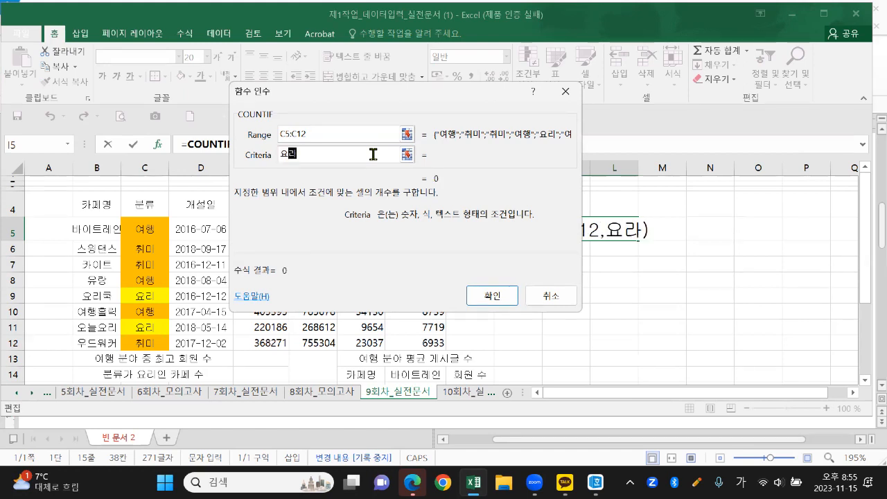
{"action": "key", "text": "BackSpace"}
{"action": "key", "text": "BackSpace"}
{"action": "type", "text": "리"}
Mark the Range argument as 1 and circle the 요리 criteria with the annotation pen, and clear the drawings
{"action": "key", "text": "ctrl+2"}
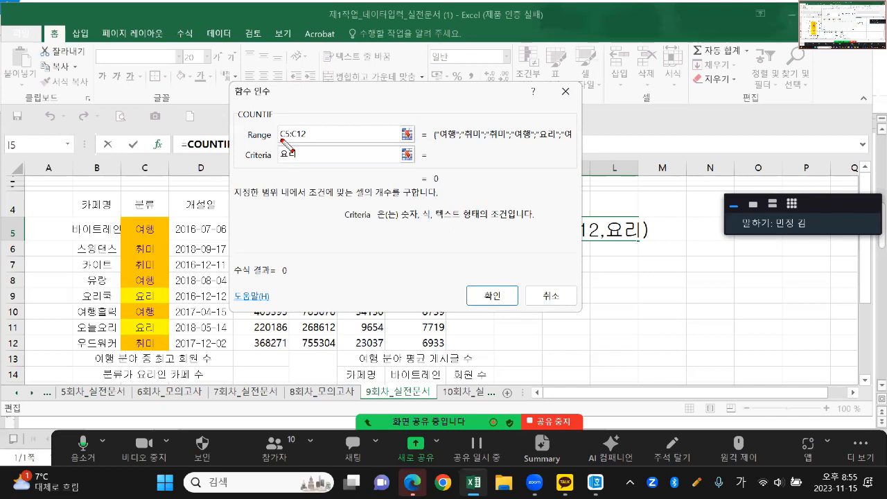
{"action": "mouse_move", "coordinate": [311, 123]}
{"action": "left_mouse_down"}
{"action": "mouse_move", "coordinate": [313, 141]}
{"action": "mouse_move", "coordinate": [325, 135]}
{"action": "left_mouse_up"}
{"action": "mouse_move", "coordinate": [285, 171]}
{"action": "left_mouse_down"}
{"action": "mouse_move", "coordinate": [276, 150]}
{"action": "mouse_move", "coordinate": [303, 161]}
{"action": "mouse_move", "coordinate": [293, 154]}
{"action": "left_mouse_up"}
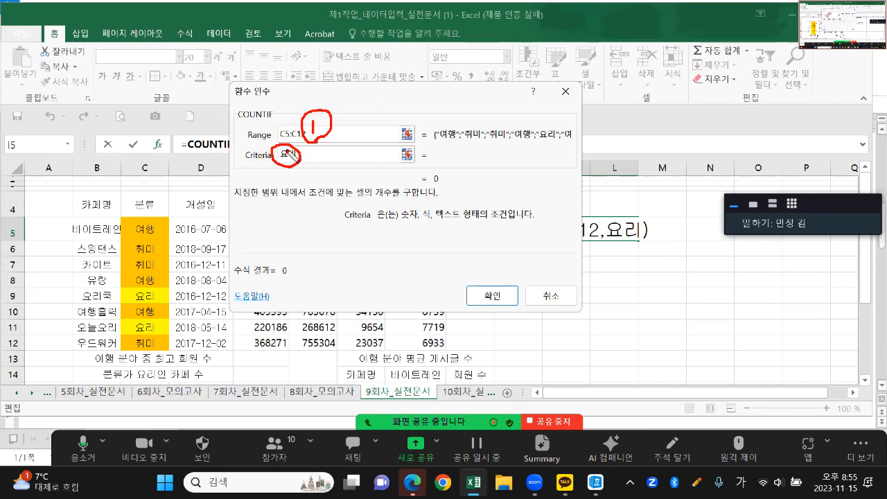
{"action": "key", "text": "Escape"}
Confirm the COUNTIF formula, widen column L and show the formula in I5 as text with a leading apostrophe
{"action": "left_click", "coordinate": [491, 296]}
{"action": "left_click_drag", "start_coordinate": [637, 173], "coordinate": [744, 172]}
{"action": "double_click", "coordinate": [480, 228]}
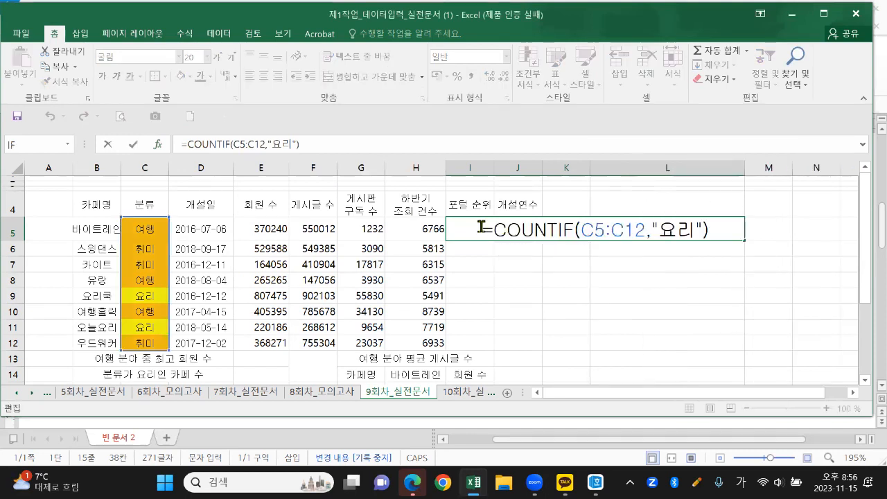
{"action": "type", "text": "'"}
{"action": "key", "text": "Return"}
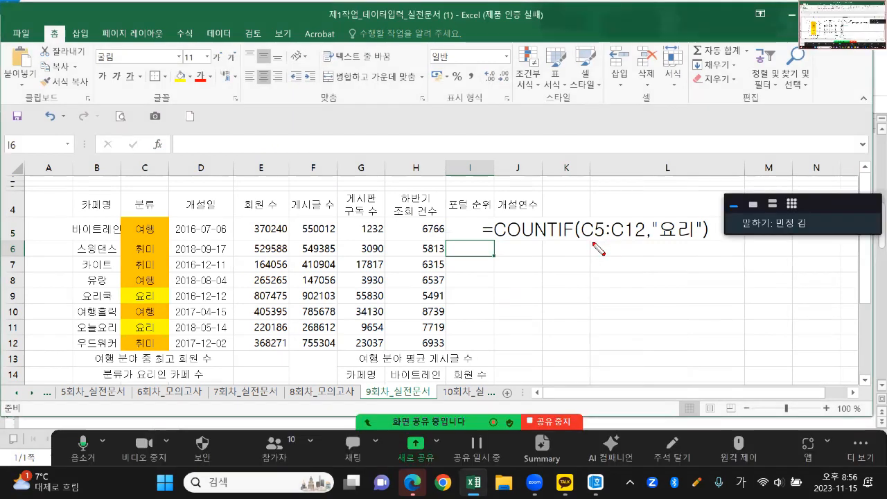
{"action": "mouse_move", "coordinate": [583, 242]}
{"action": "left_mouse_down"}
{"action": "mouse_move", "coordinate": [700, 241]}
{"action": "mouse_move", "coordinate": [644, 243]}
{"action": "mouse_move", "coordinate": [659, 235]}
{"action": "mouse_move", "coordinate": [650, 248]}
{"action": "left_mouse_up"}
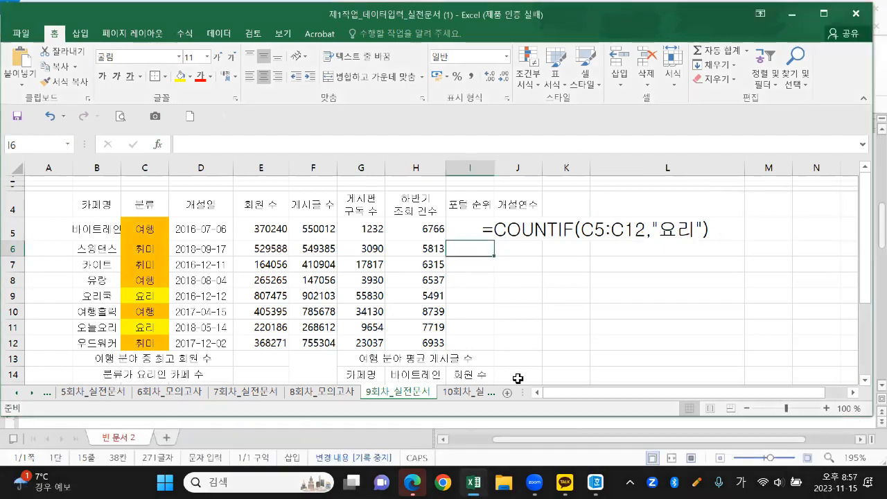
Open the 23-4-엑셀반 chat in KakaoTalk and look up the November 15 lesson notice
{"action": "left_click", "coordinate": [565, 483]}
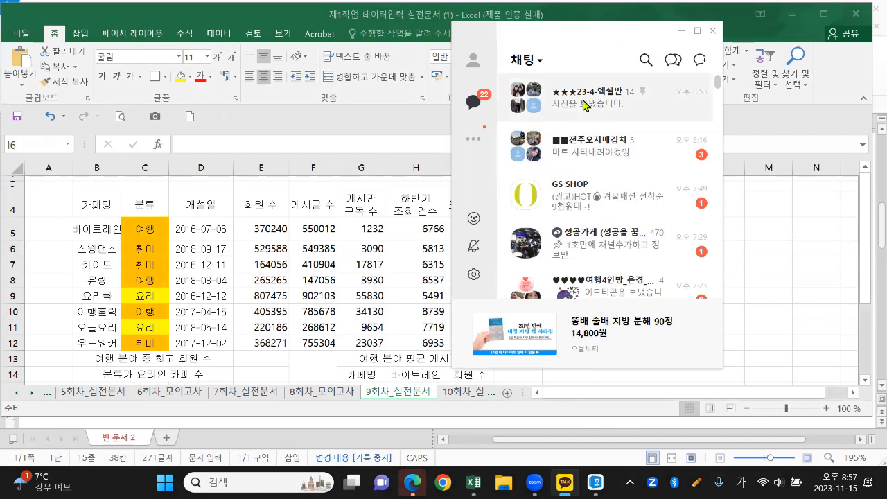
{"action": "double_click", "coordinate": [599, 118]}
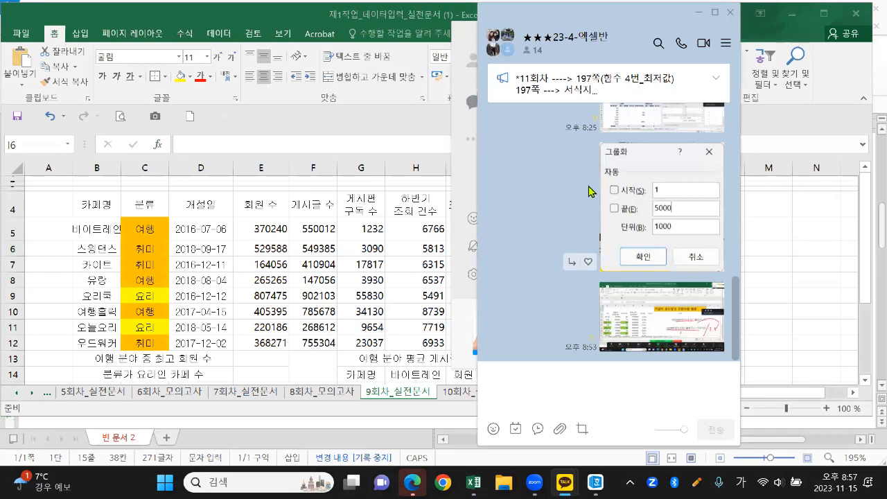
{"action": "scroll", "coordinate": [589, 194], "scroll_direction": "up", "scroll_amount": 5}
{"action": "scroll", "coordinate": [646, 208], "scroll_direction": "up", "scroll_amount": 5}
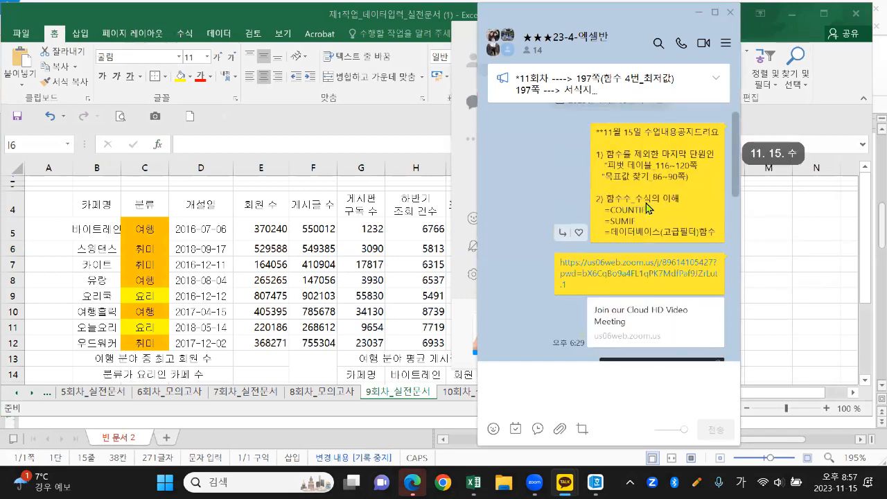